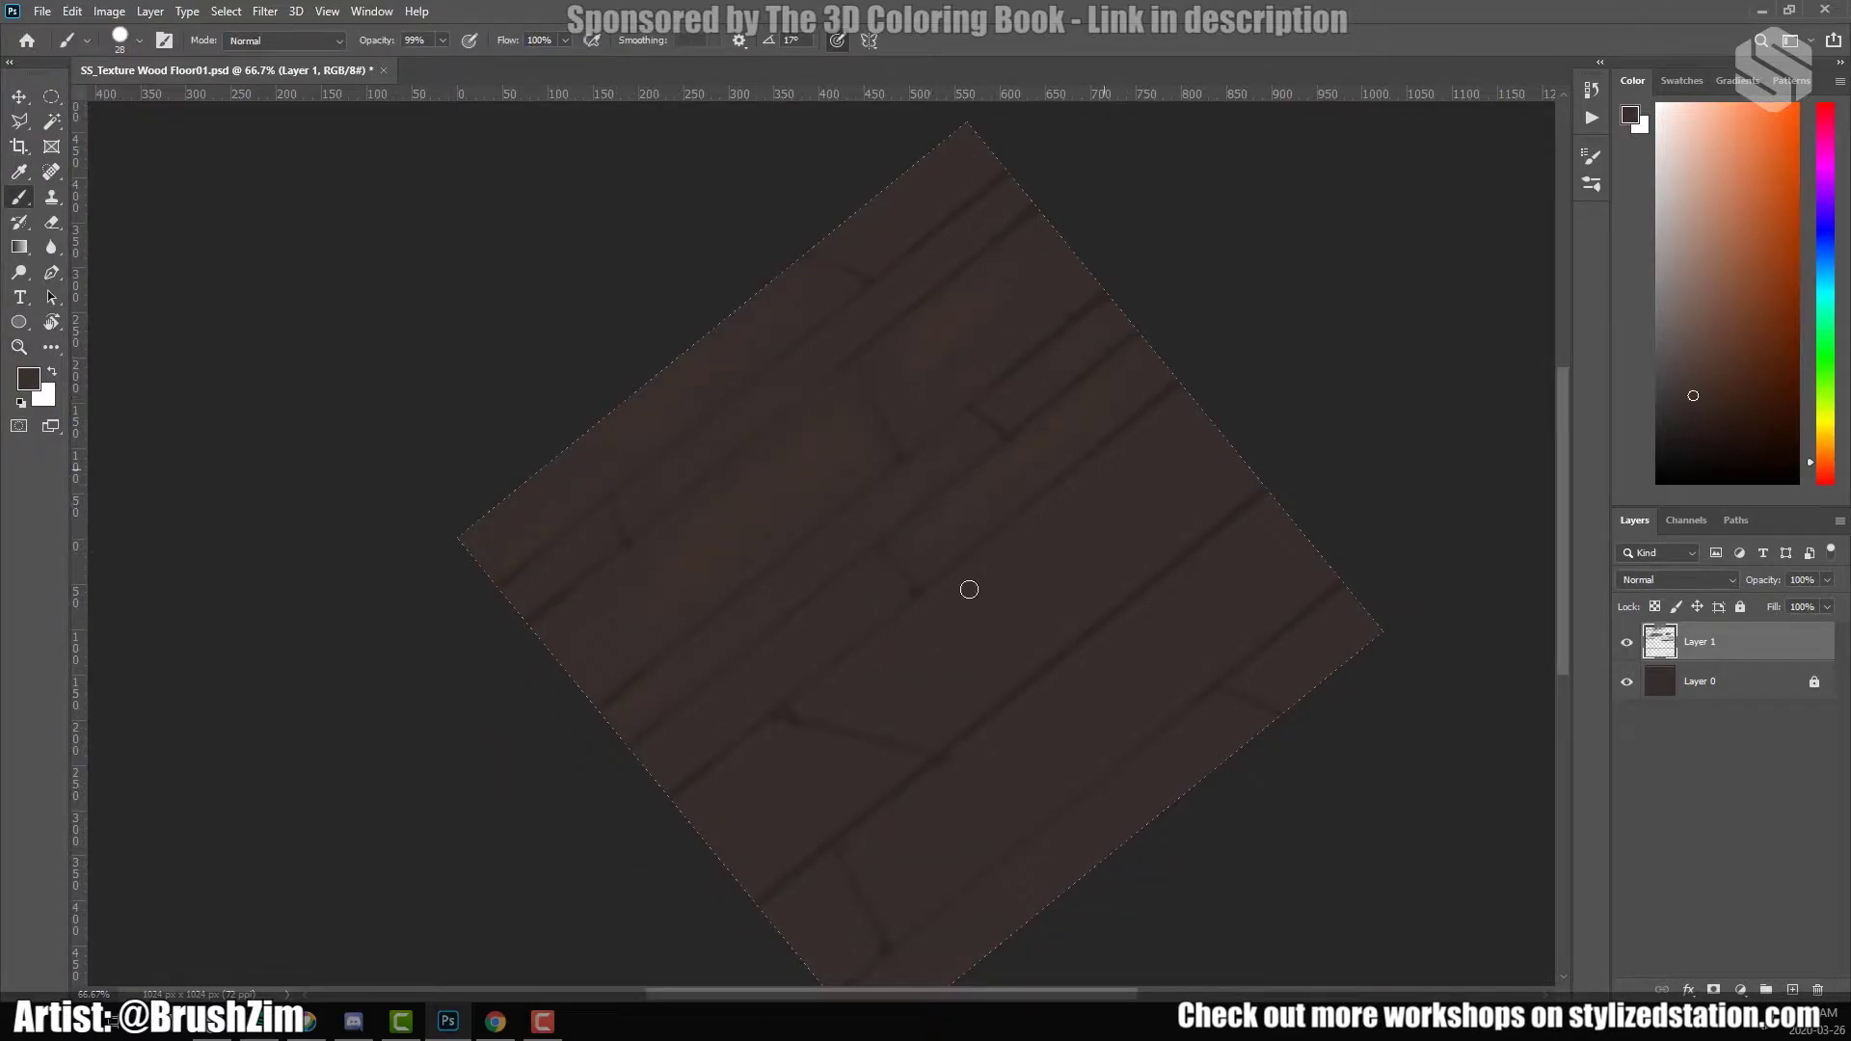
Shrink the brush and darken the seam along the uppermost plank row of the floor texture.
{"action": "left_click_drag", "start_coordinate": [1074, 731], "coordinate": [5, 449]}
{"action": "key", "text": "ctrl+1"}
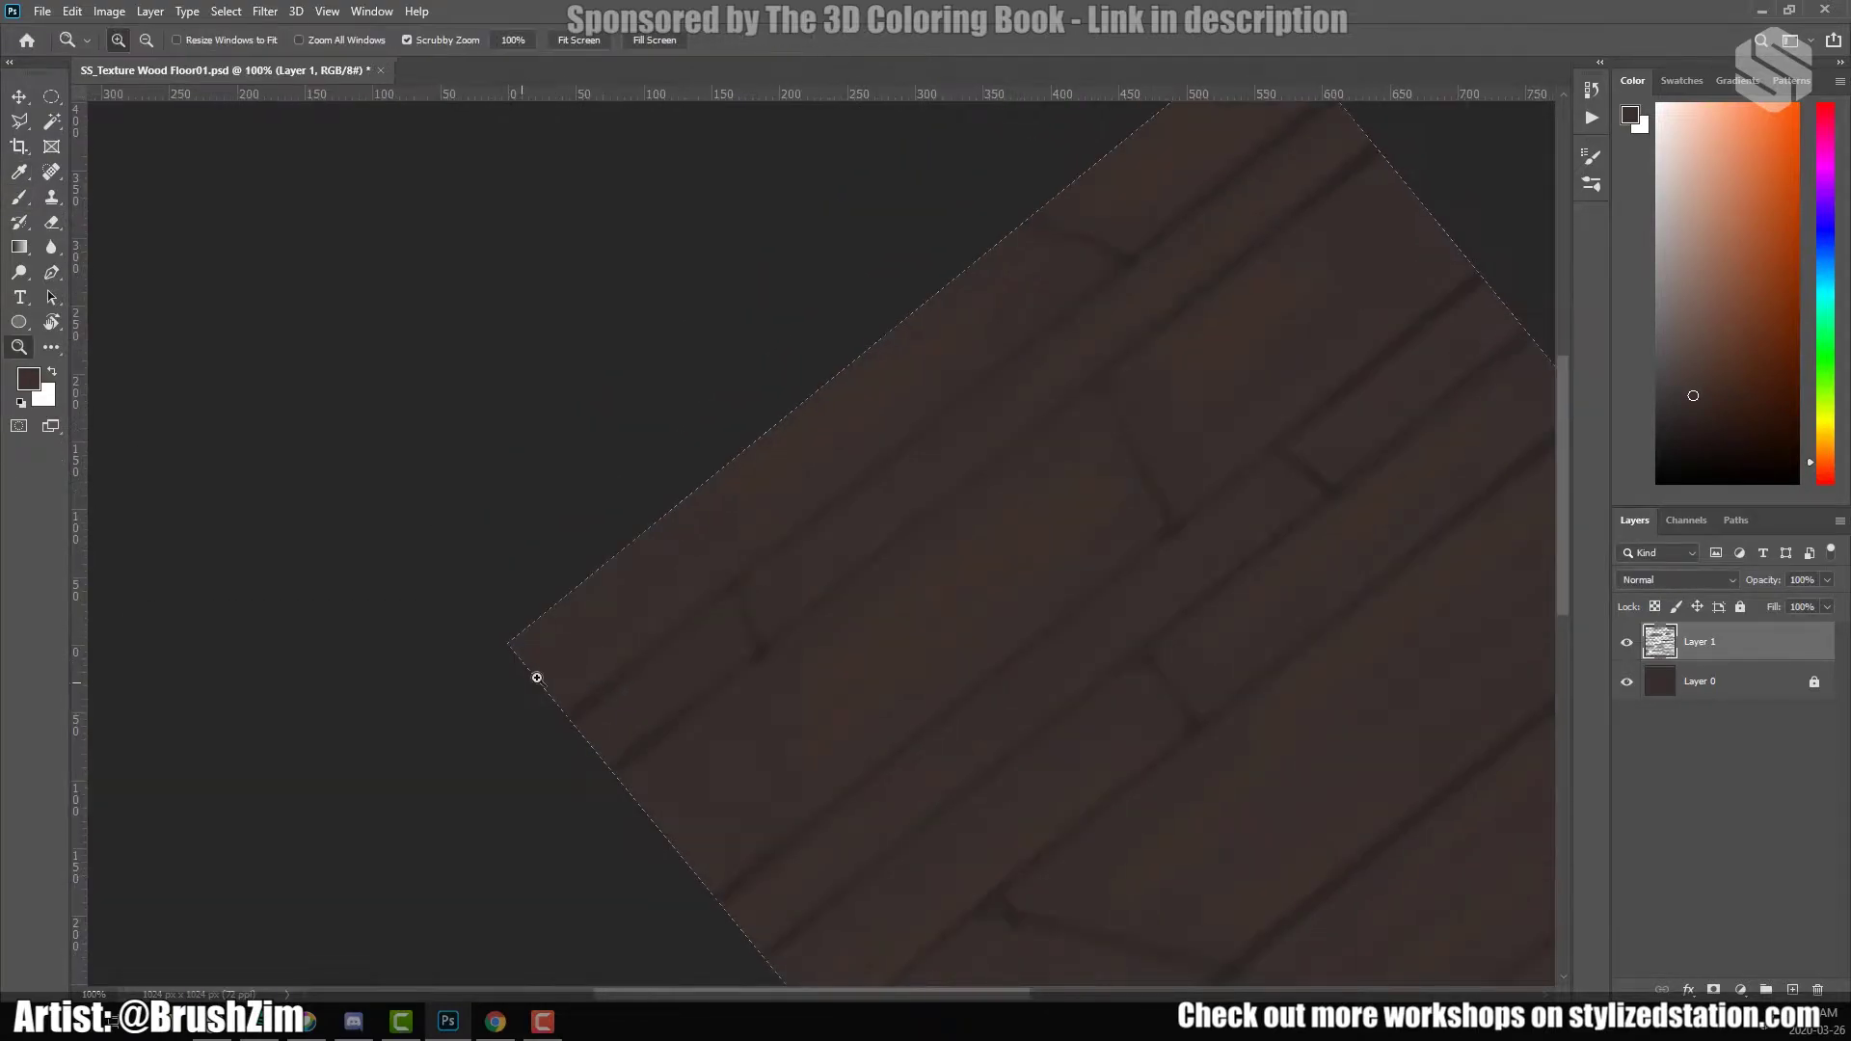
{"action": "key", "text": "bracketleft"}
{"action": "key", "text": "bracketleft"}
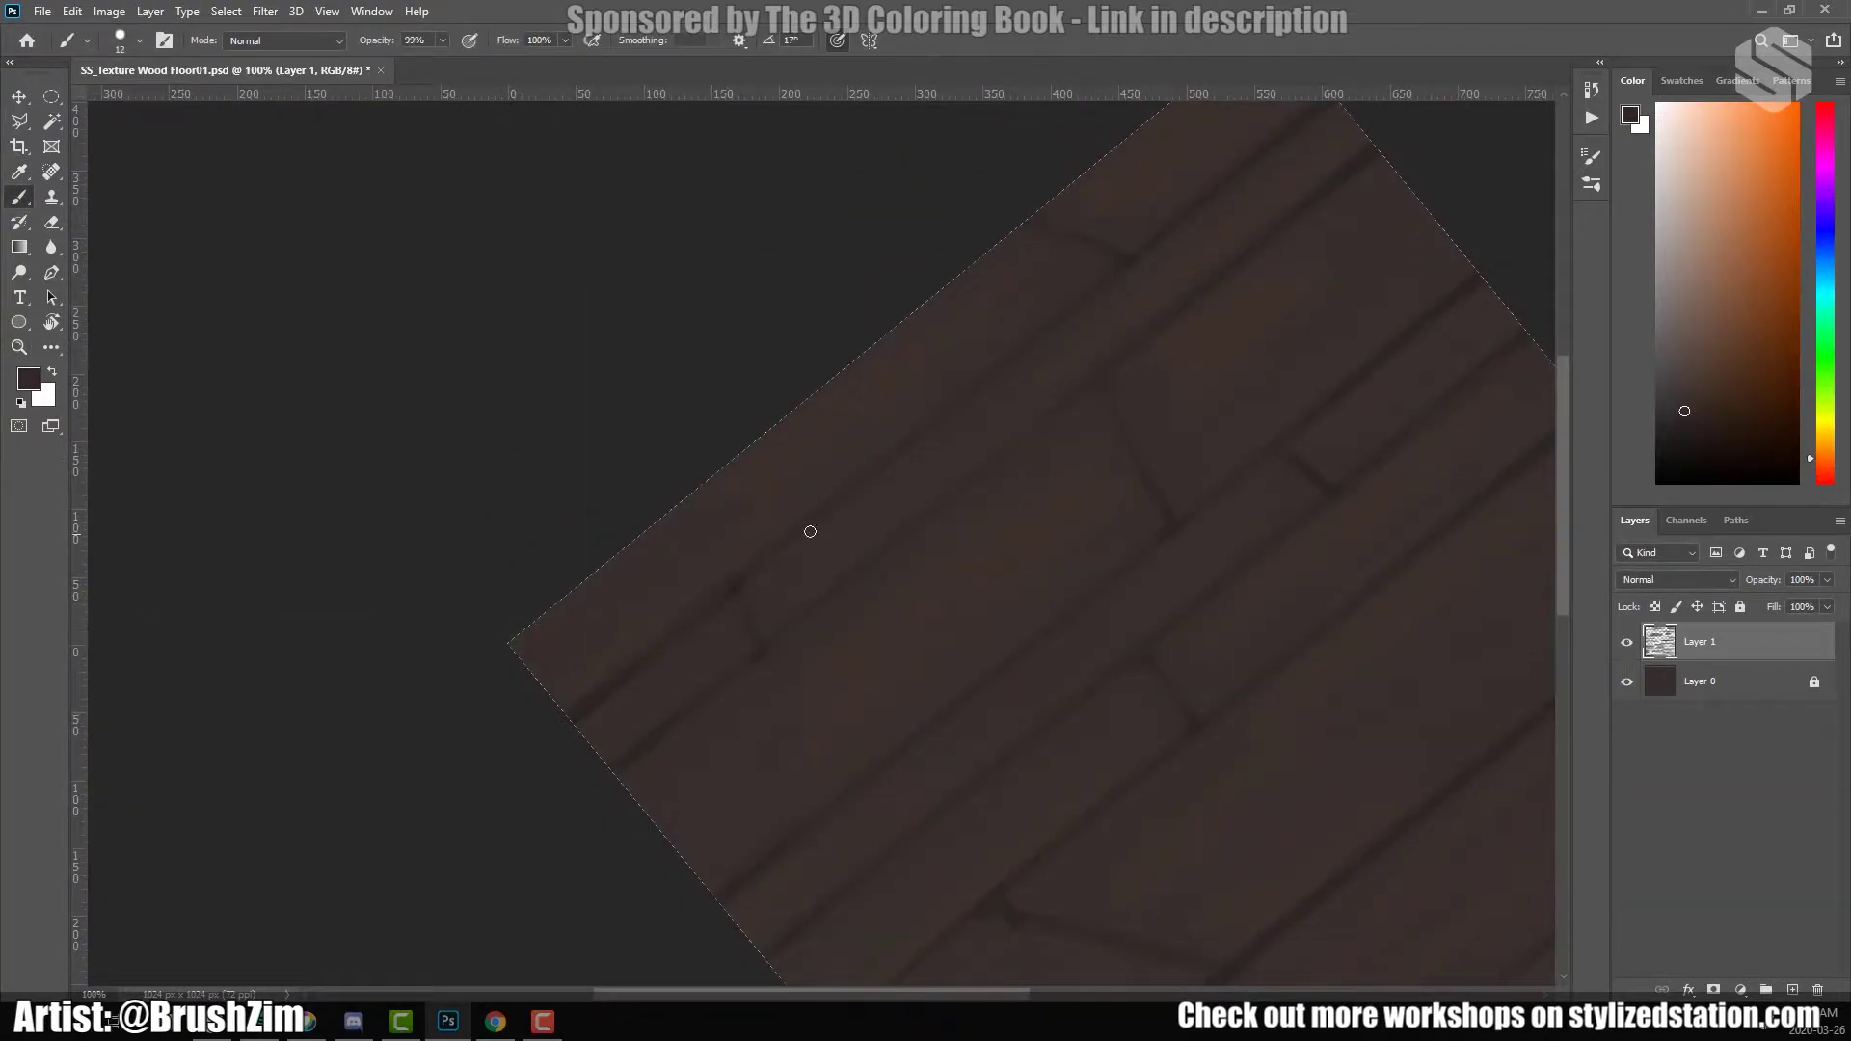
Merge the painted layer down into the base layer and brighten the merged result with Levels.
{"action": "key", "text": "ctrl+l"}
{"action": "key", "text": "Escape"}
{"action": "key", "text": "ctrl+e"}
{"action": "key", "text": "ctrl+l"}
{"action": "left_click", "coordinate": [1559, 202]}
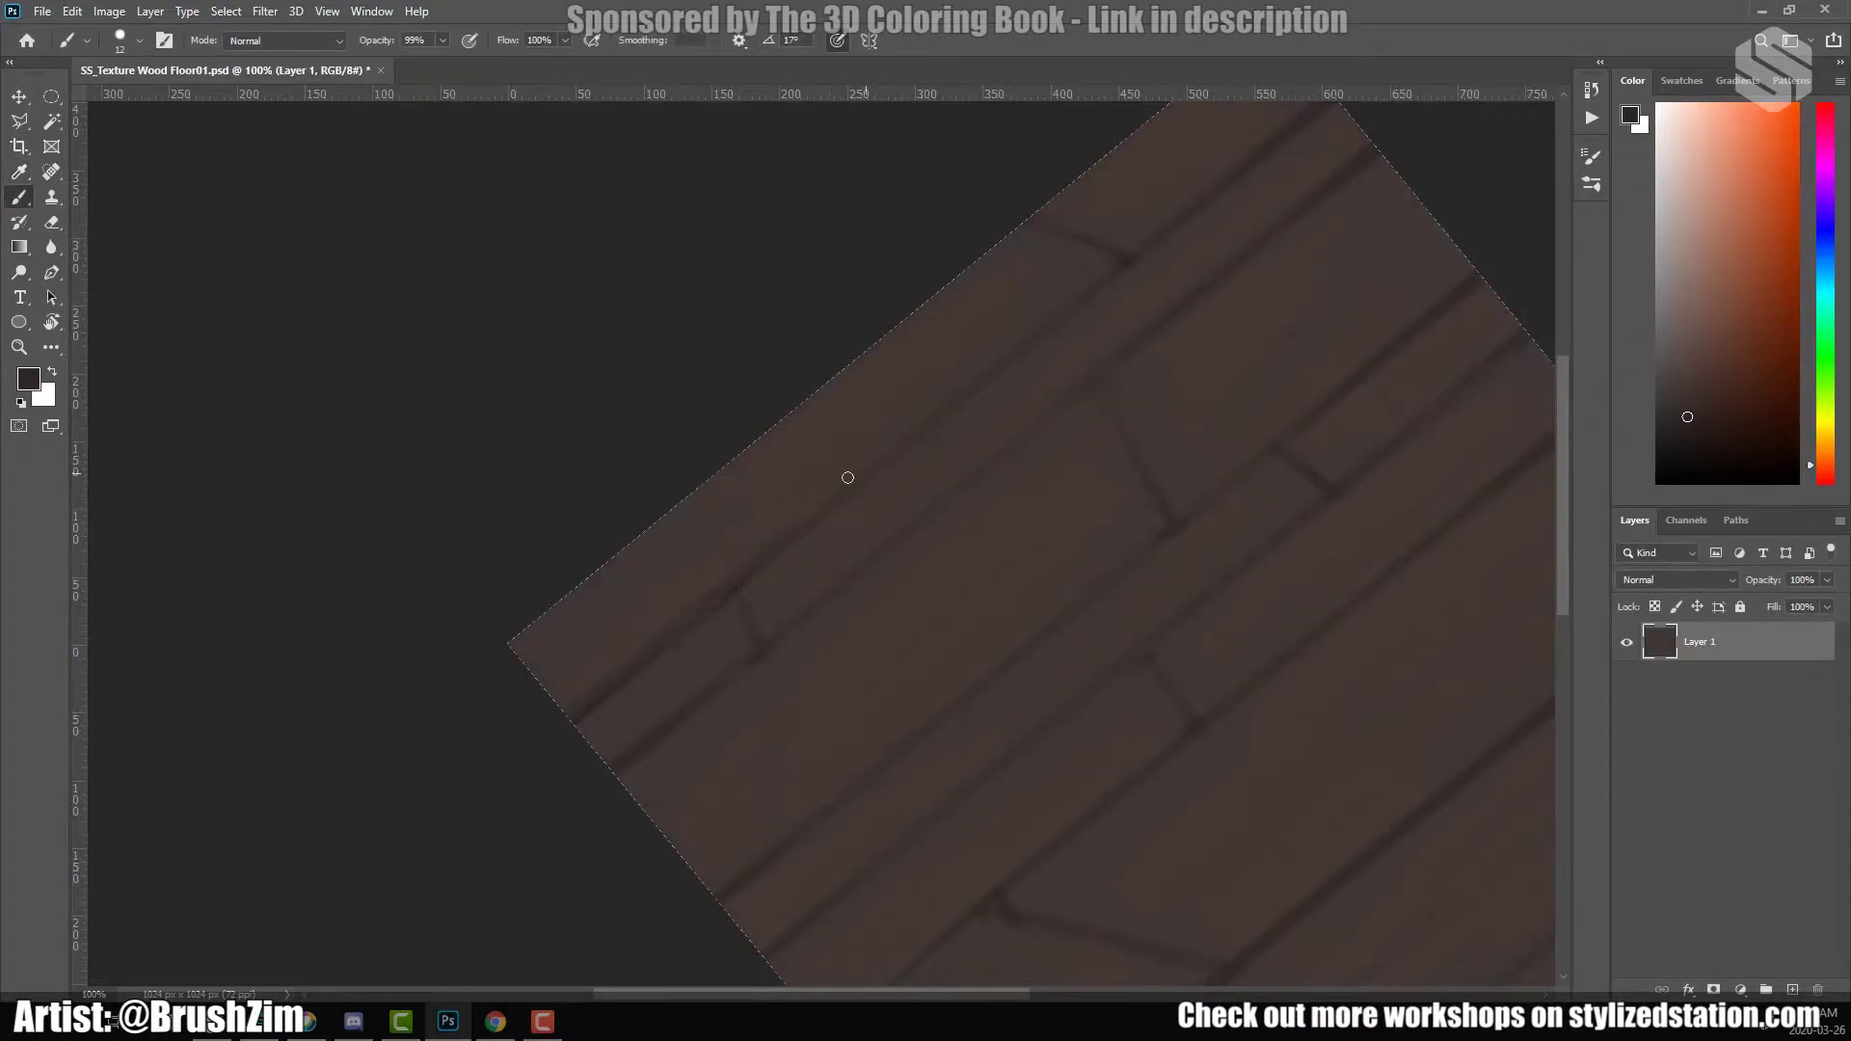
Redefine the seams and short cracks of the upper plank rows with sampled dark and plank browns.
{"action": "mouse_move", "coordinate": [841, 497]}
{"action": "left_mouse_down"}
{"action": "mouse_move", "coordinate": [1059, 312]}
{"action": "mouse_move", "coordinate": [640, 686]}
{"action": "left_mouse_up"}
{"action": "left_click", "coordinate": [573, 769], "text": "alt"}
{"action": "left_click", "coordinate": [990, 434], "text": "alt"}
{"action": "left_click_drag", "start_coordinate": [1003, 302], "coordinate": [889, 285]}
{"action": "left_click_drag", "start_coordinate": [837, 446], "coordinate": [1046, 376]}
{"action": "left_click_drag", "start_coordinate": [1129, 258], "coordinate": [1023, 356]}
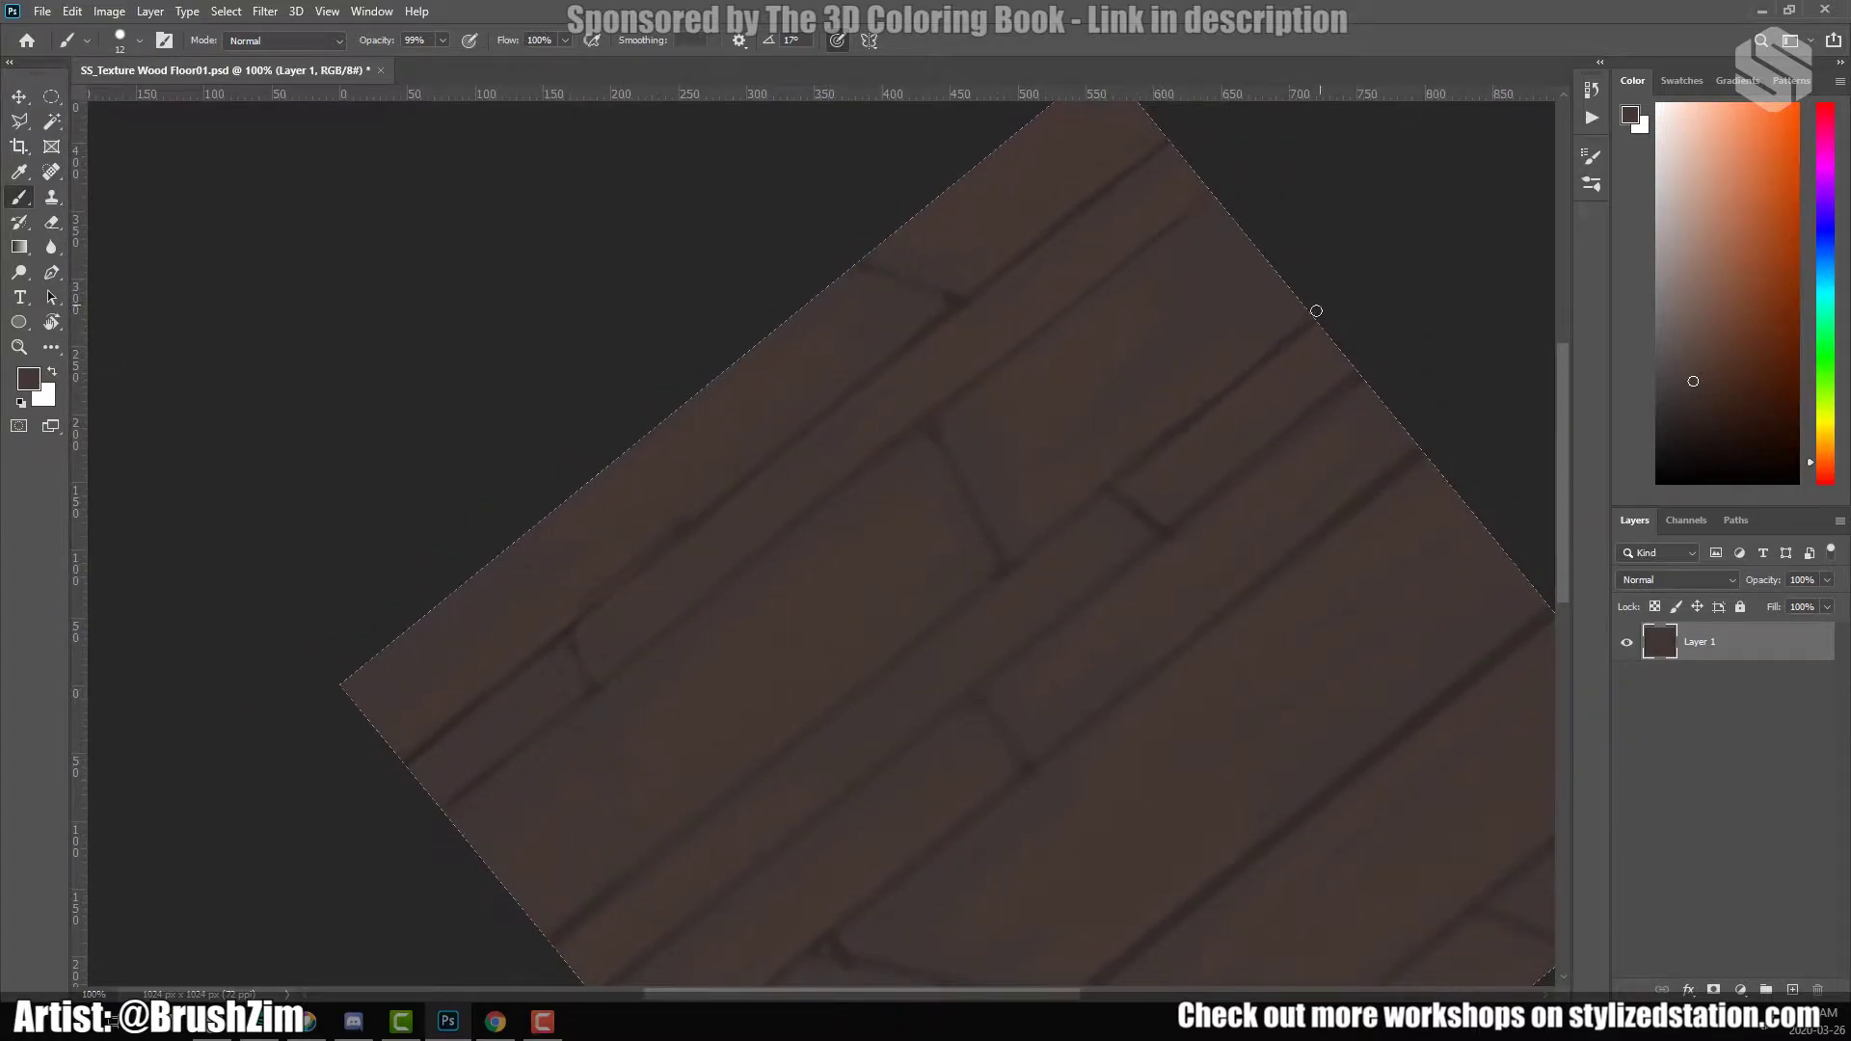
Sharpen the seams and end joints of the middle plank rows with thin strokes in sampled browns.
{"action": "left_click_drag", "start_coordinate": [1237, 370], "coordinate": [1297, 332]}
{"action": "left_click_drag", "start_coordinate": [744, 600], "coordinate": [859, 723]}
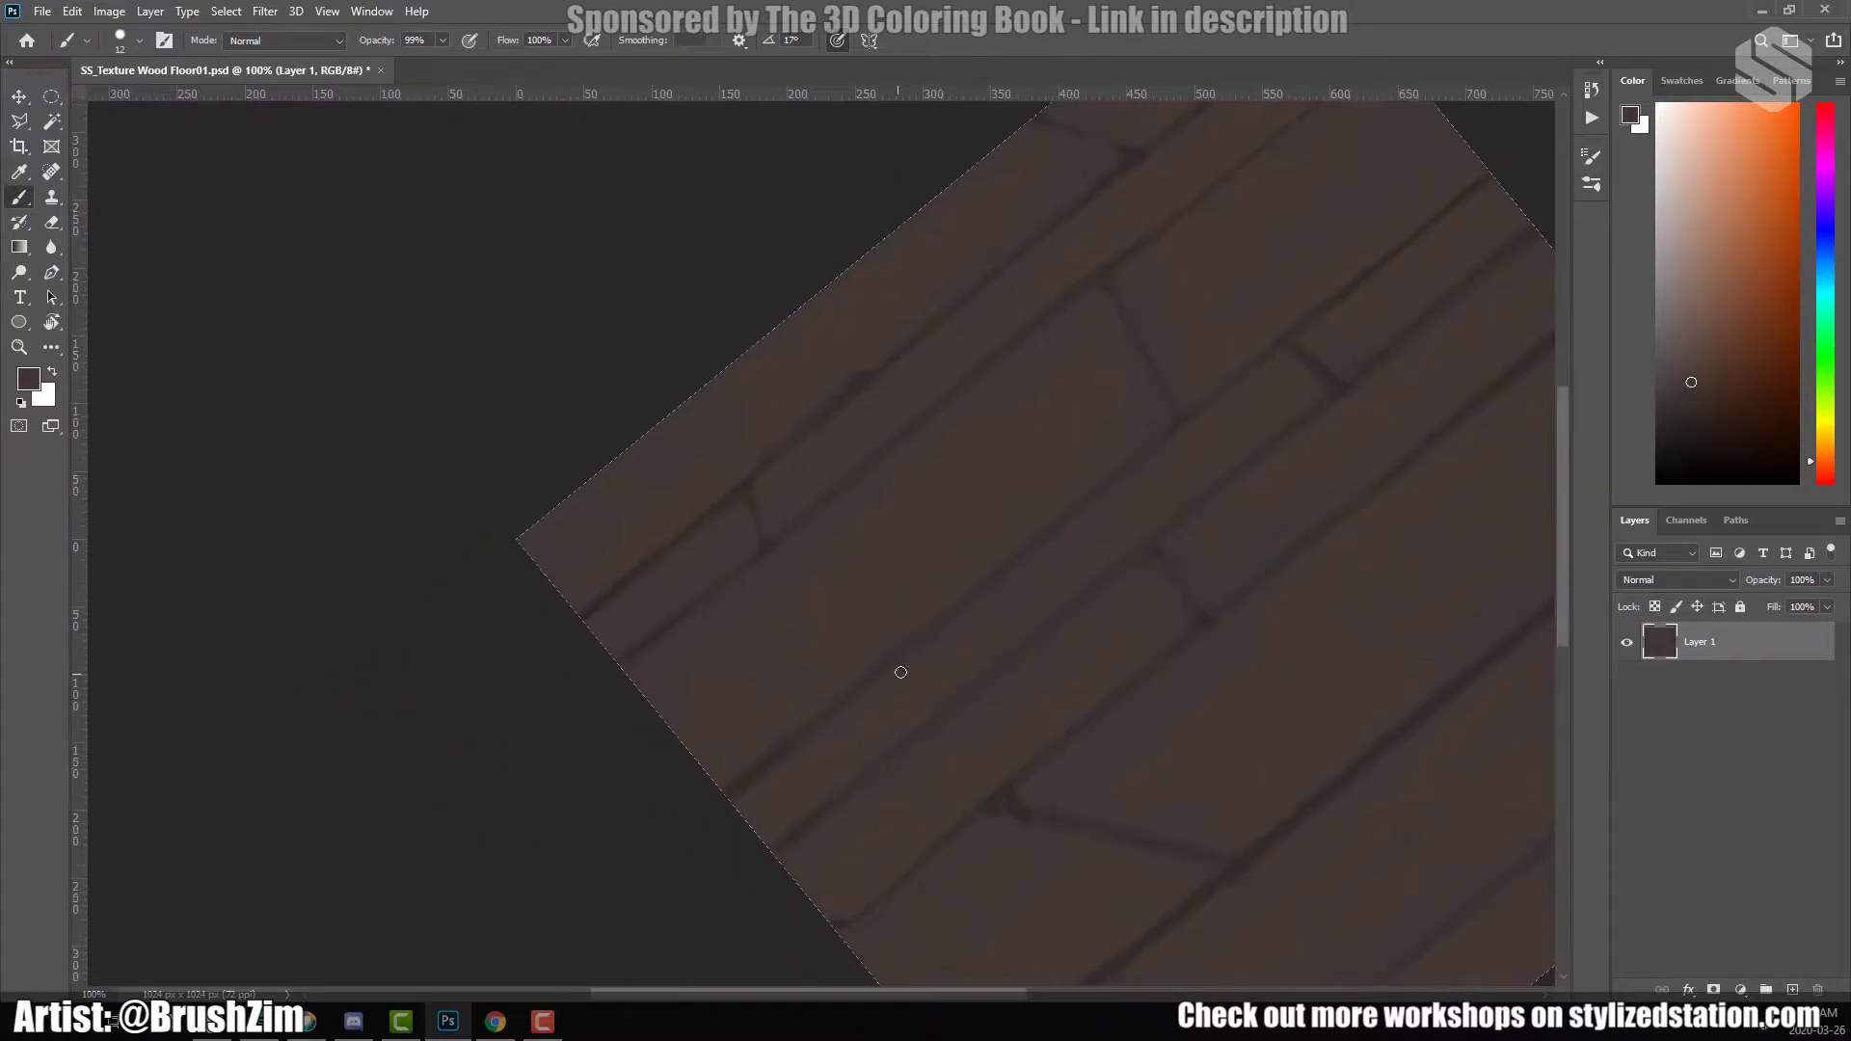
{"action": "left_click_drag", "start_coordinate": [956, 979], "coordinate": [818, 814]}
{"action": "left_click_drag", "start_coordinate": [1047, 622], "coordinate": [952, 600]}
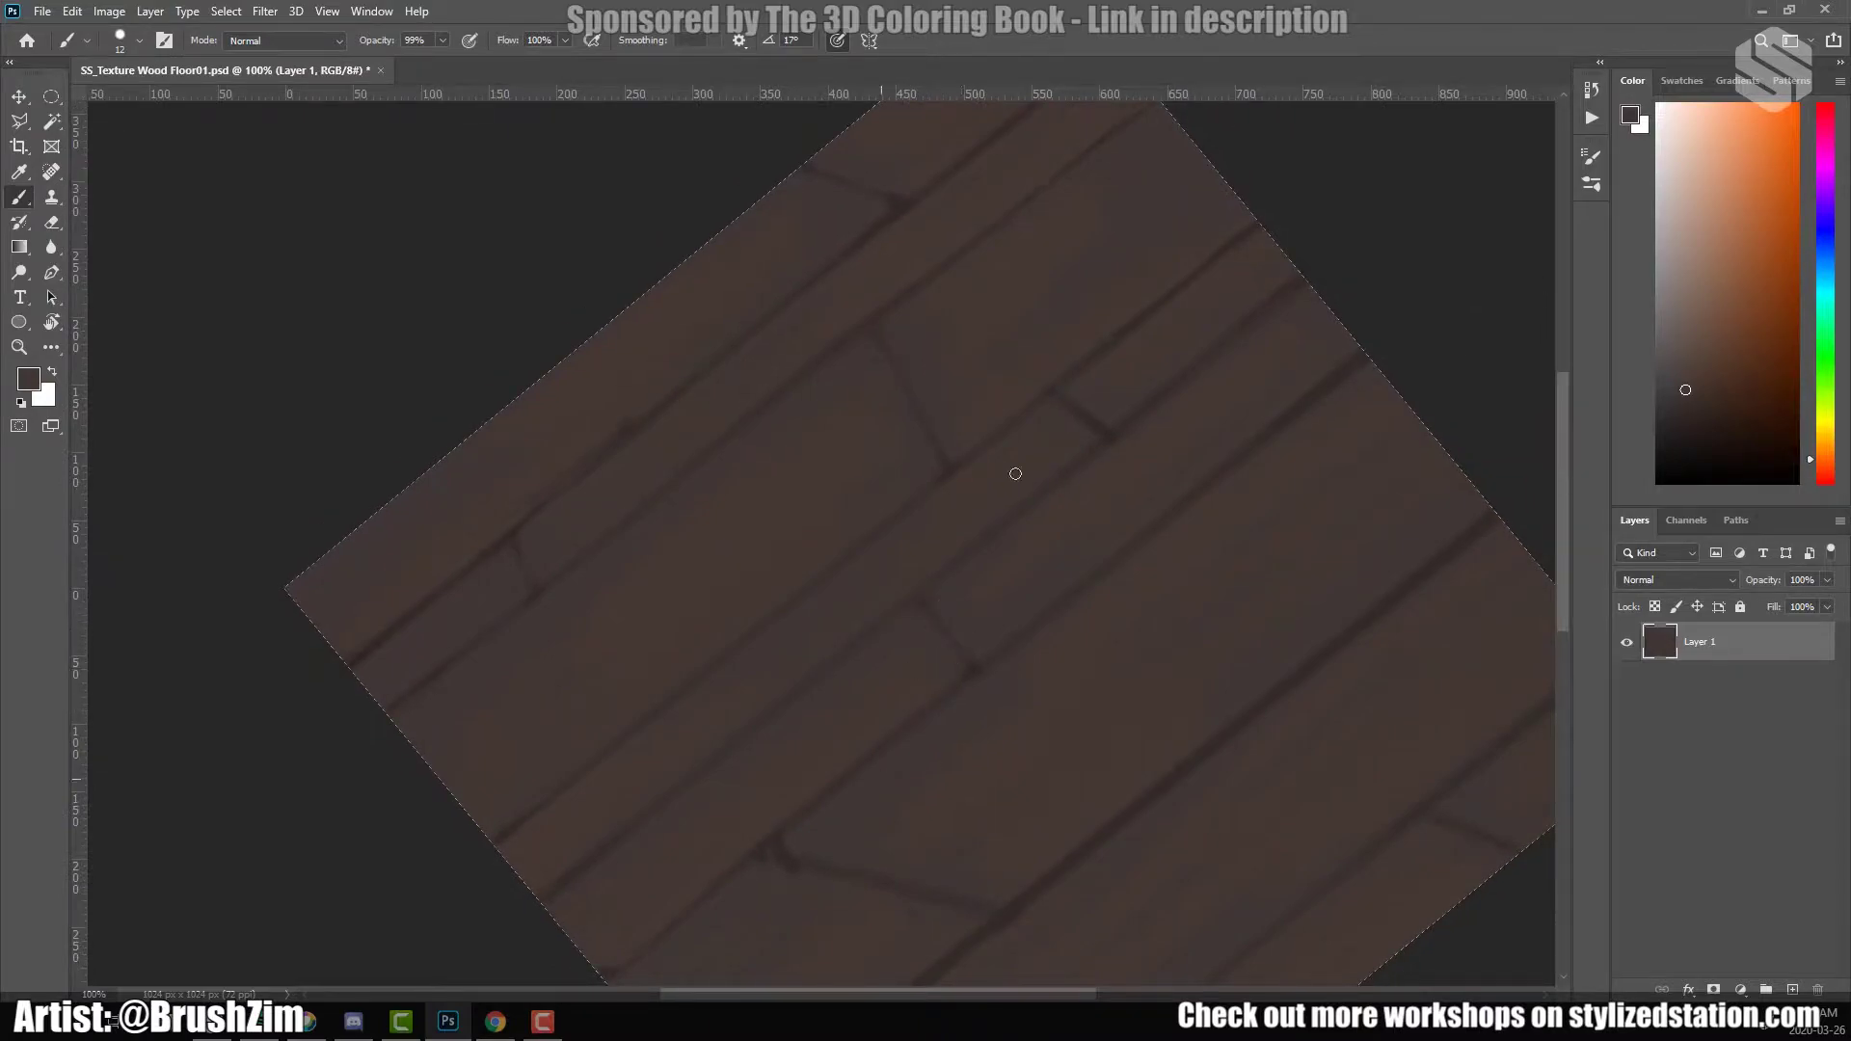
{"action": "mouse_move", "coordinate": [1195, 360]}
{"action": "left_mouse_down"}
{"action": "mouse_move", "coordinate": [1044, 416]}
{"action": "mouse_move", "coordinate": [1029, 298]}
{"action": "mouse_move", "coordinate": [868, 620]}
{"action": "mouse_move", "coordinate": [1197, 356]}
{"action": "left_mouse_up"}
{"action": "left_click", "coordinate": [1000, 419], "text": "alt"}
{"action": "mouse_move", "coordinate": [1000, 419]}
{"action": "left_mouse_down"}
{"action": "mouse_move", "coordinate": [1087, 340]}
{"action": "mouse_move", "coordinate": [1044, 423]}
{"action": "left_mouse_up"}
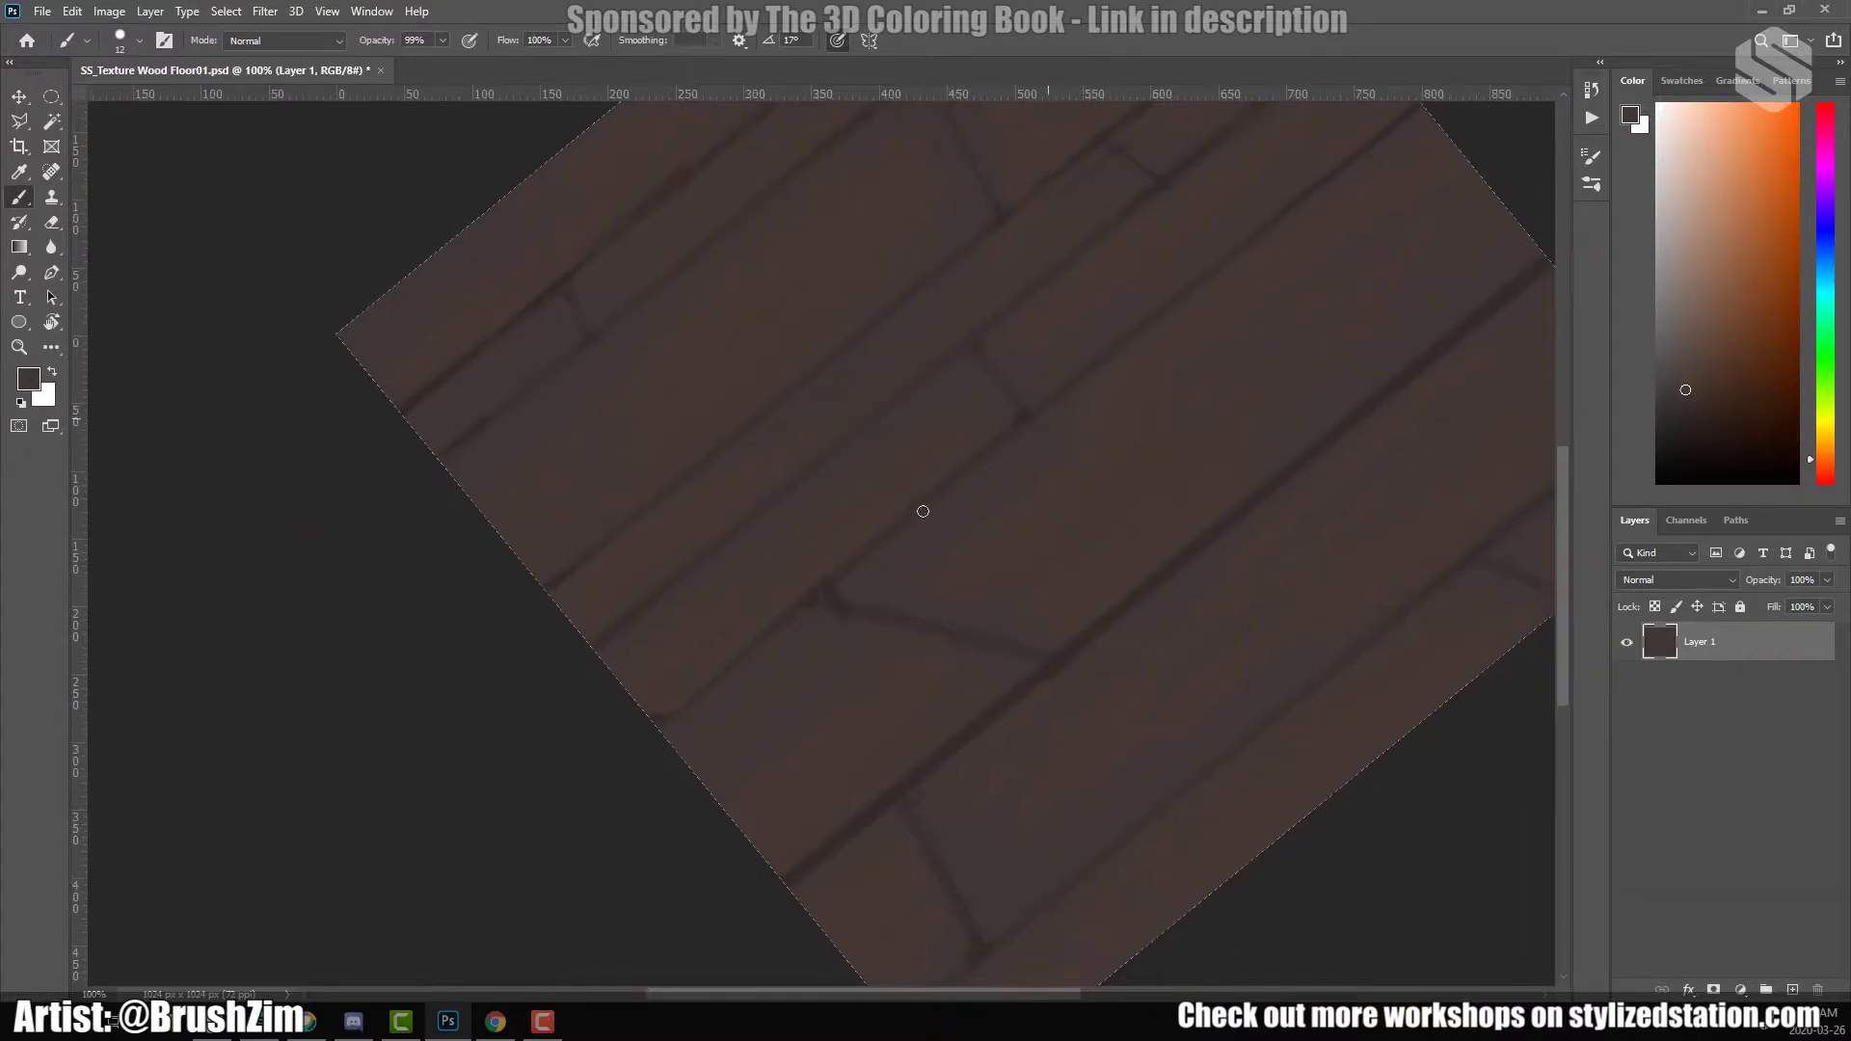
Clean up the diagonal crack and the seams between the lower planks with sampled plank and gap colours.
{"action": "left_click_drag", "start_coordinate": [983, 648], "coordinate": [849, 597]}
{"action": "left_click", "coordinate": [775, 853], "text": "alt"}
{"action": "left_click", "coordinate": [759, 745], "text": "alt"}
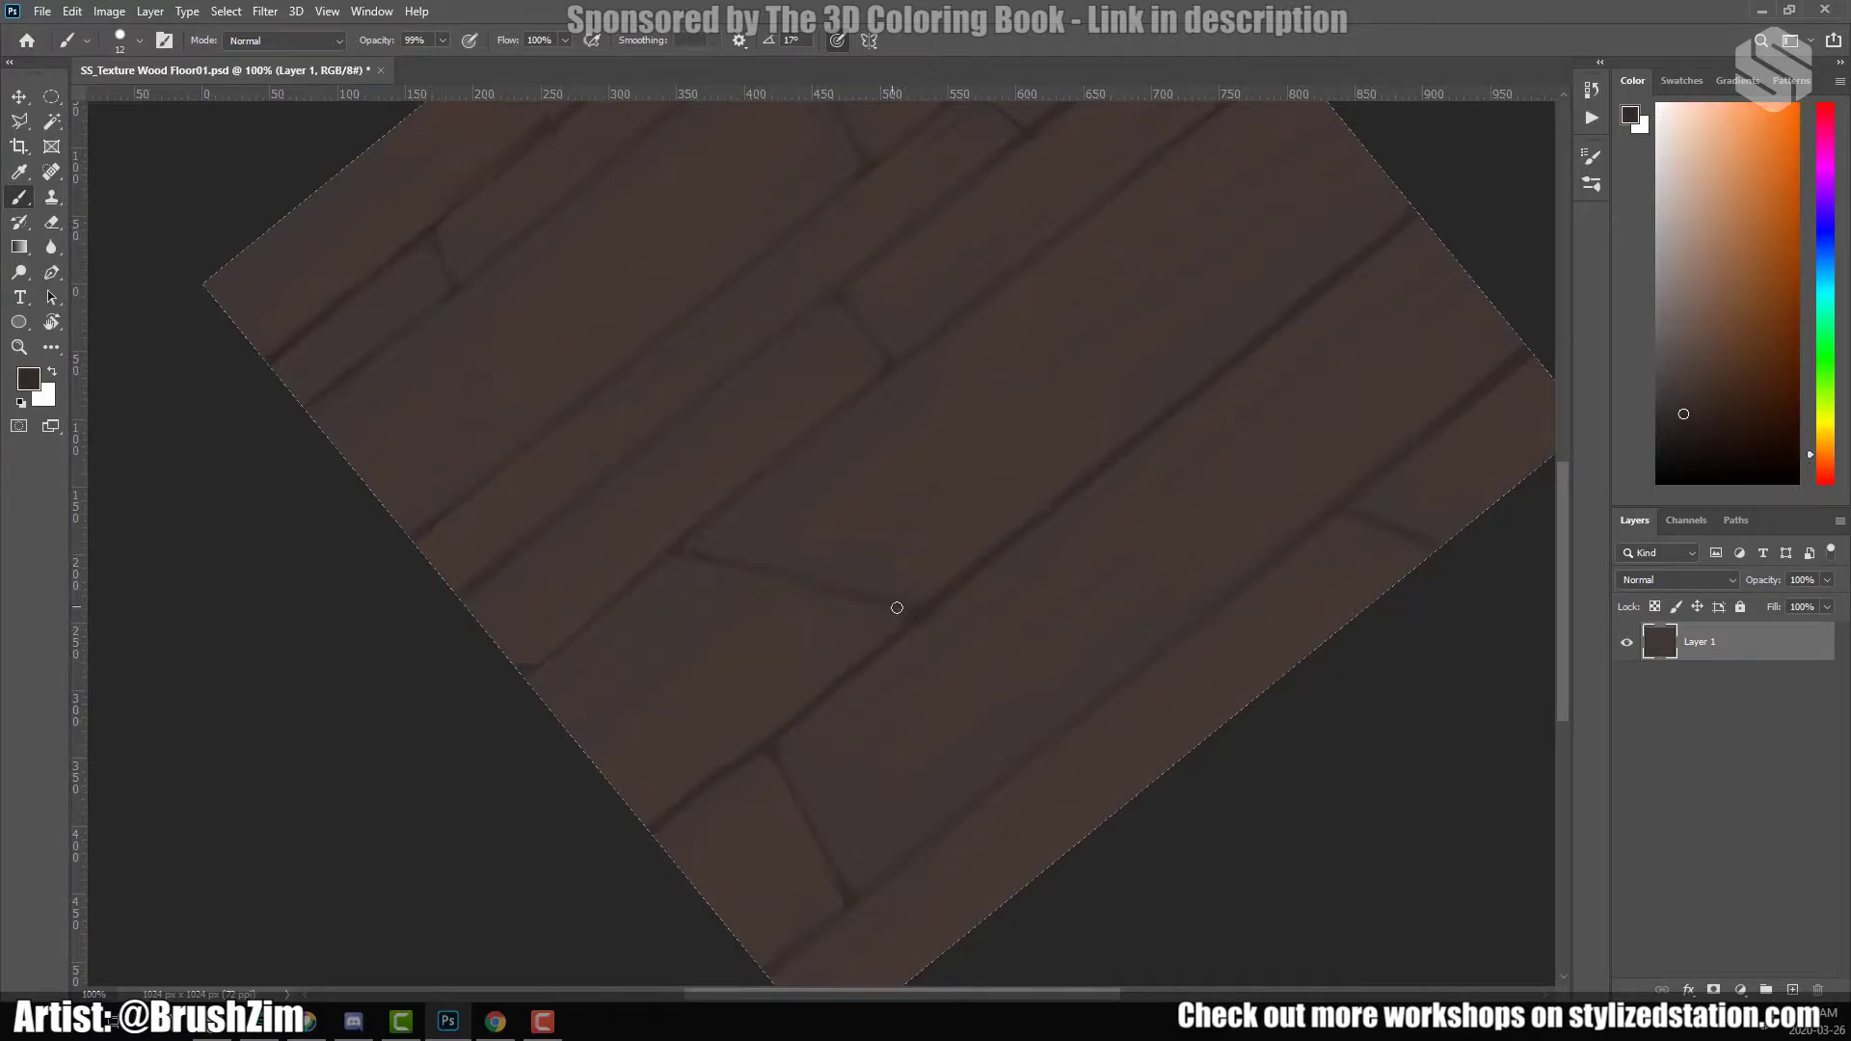
{"action": "left_click_drag", "start_coordinate": [1354, 530], "coordinate": [1220, 463]}
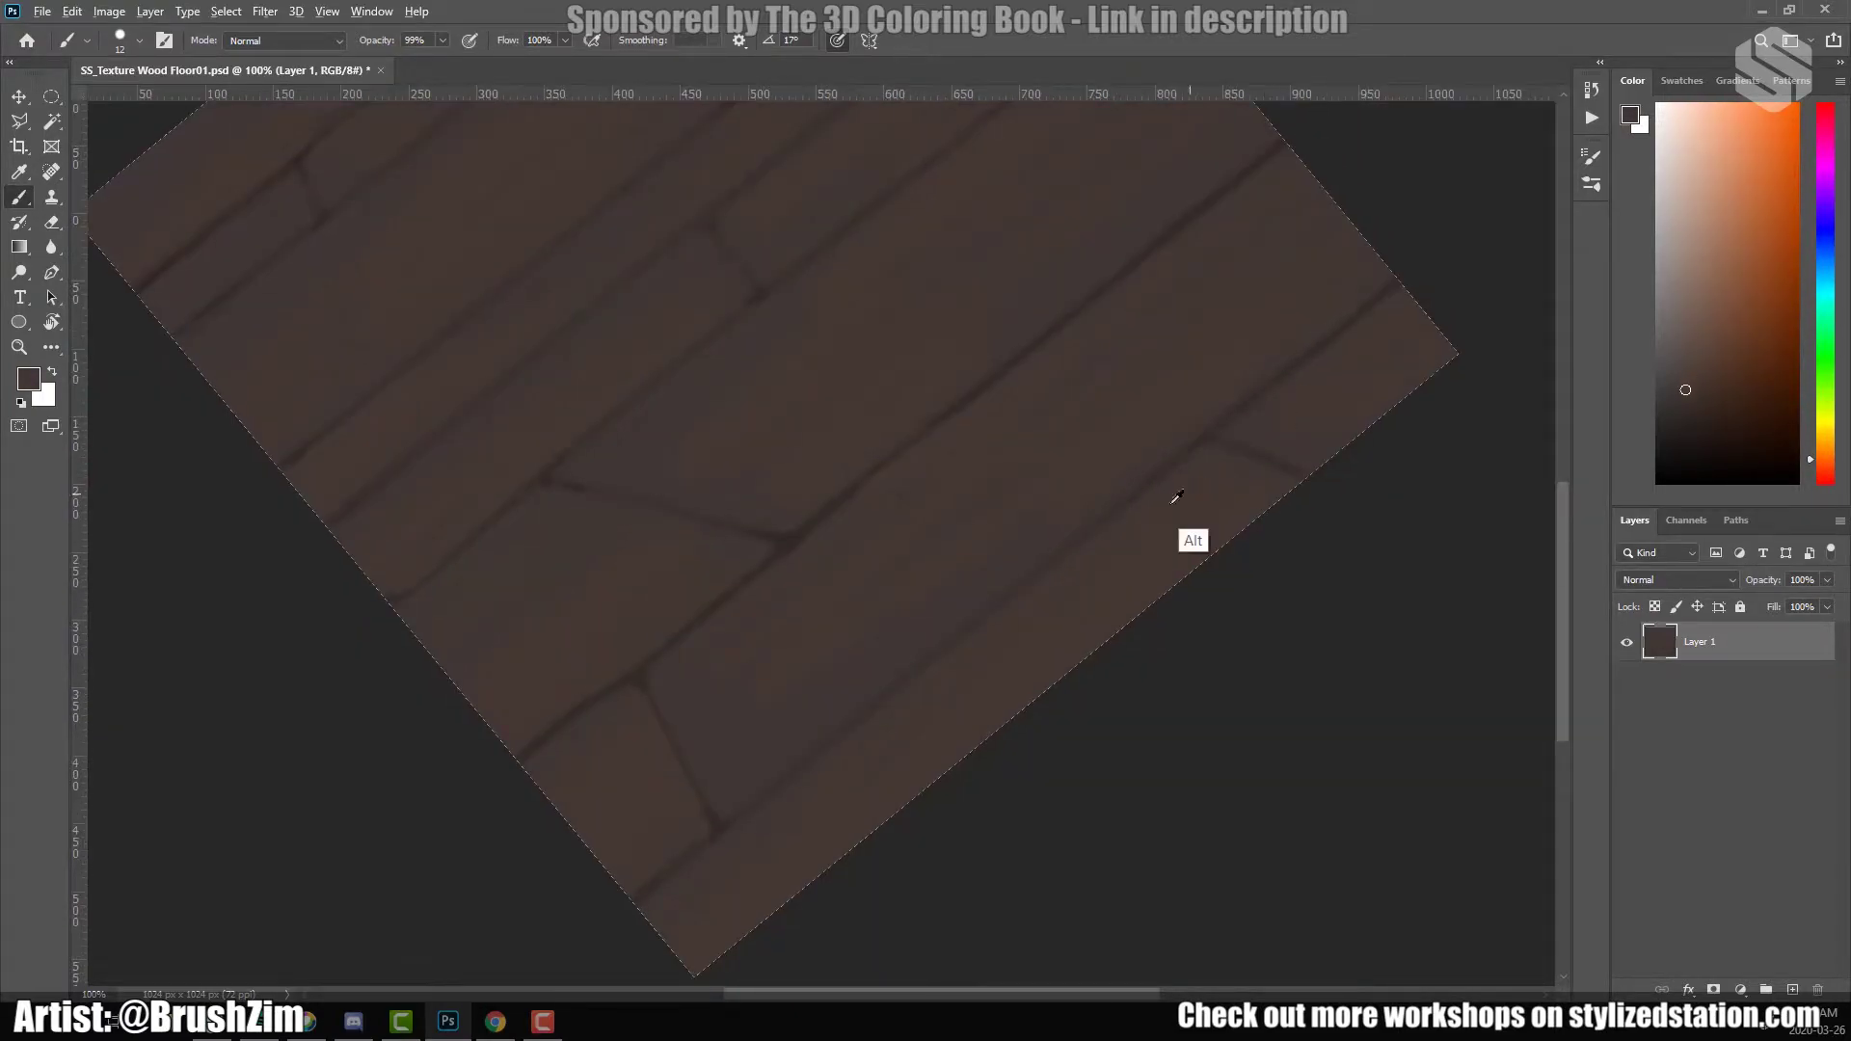
Paint thin dark splits running from the plank joints and in from the texture's right edge.
{"action": "scroll", "coordinate": [1298, 477], "scroll_direction": "up", "scroll_amount": 5}
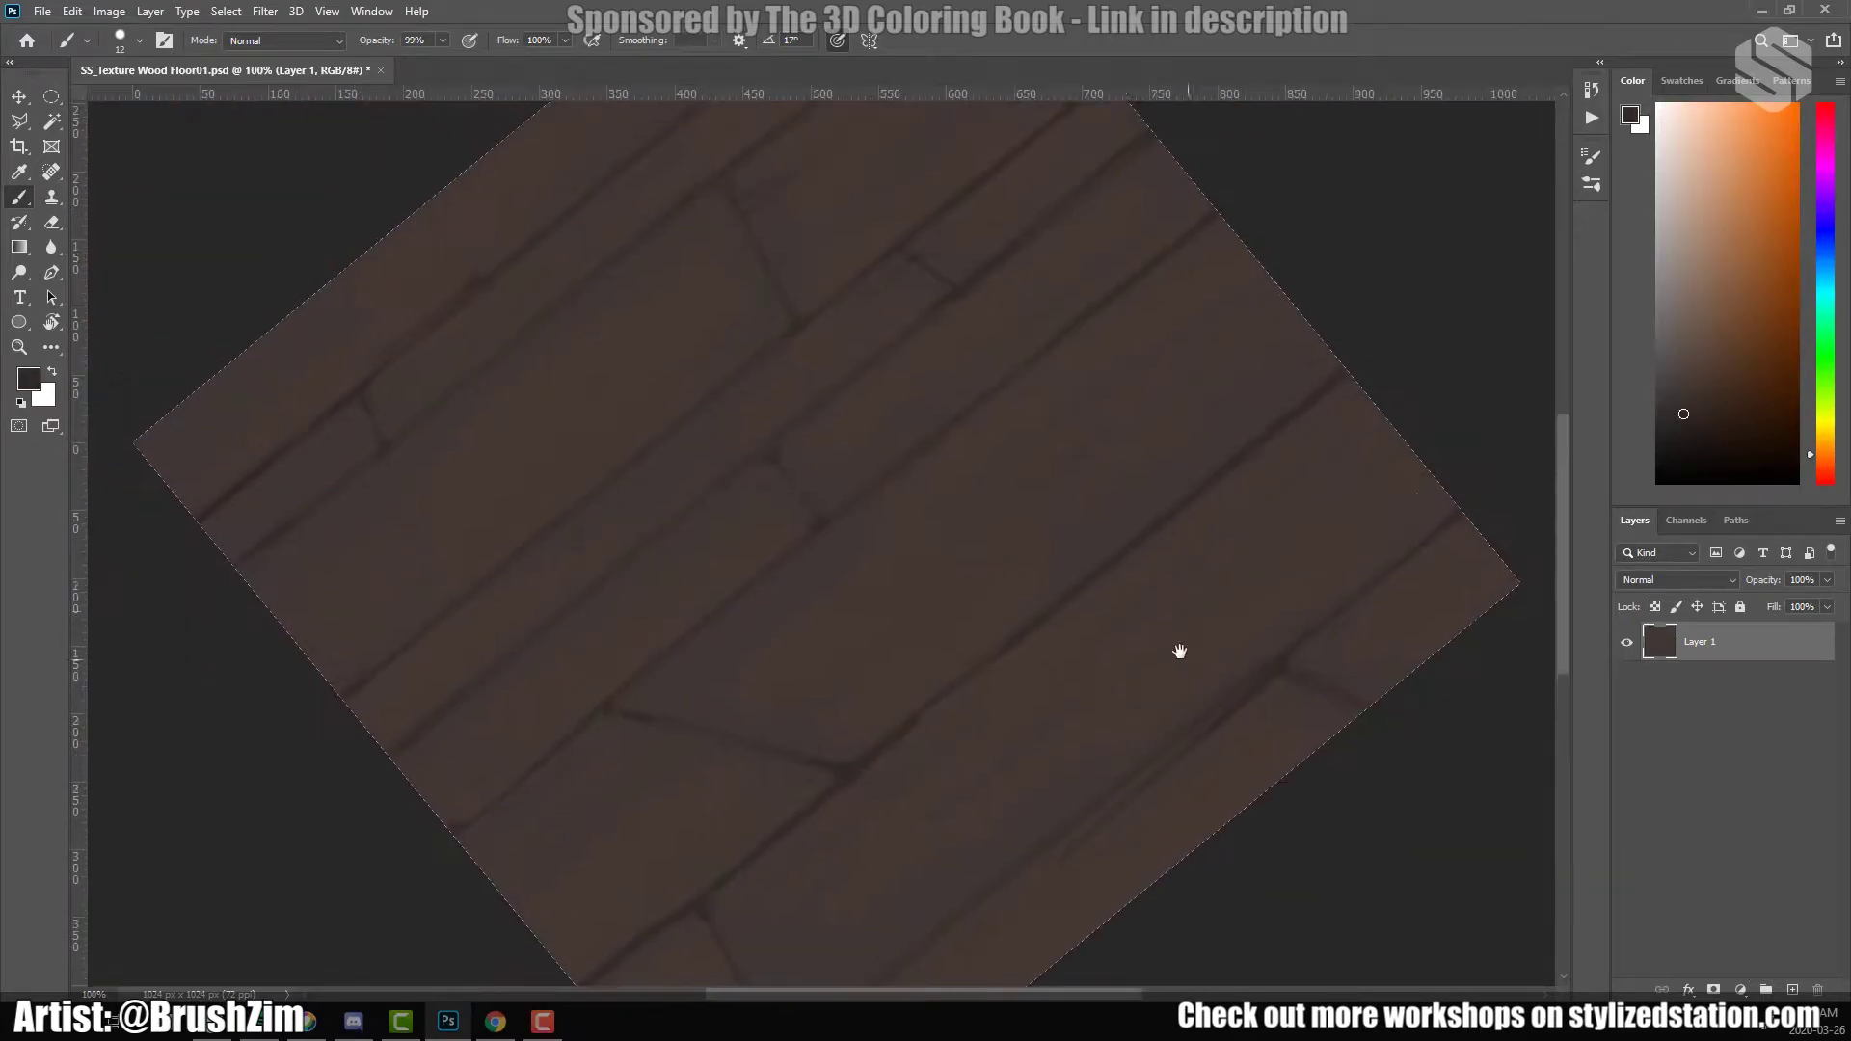
{"action": "scroll", "coordinate": [1300, 288], "scroll_direction": "down", "scroll_amount": 2}
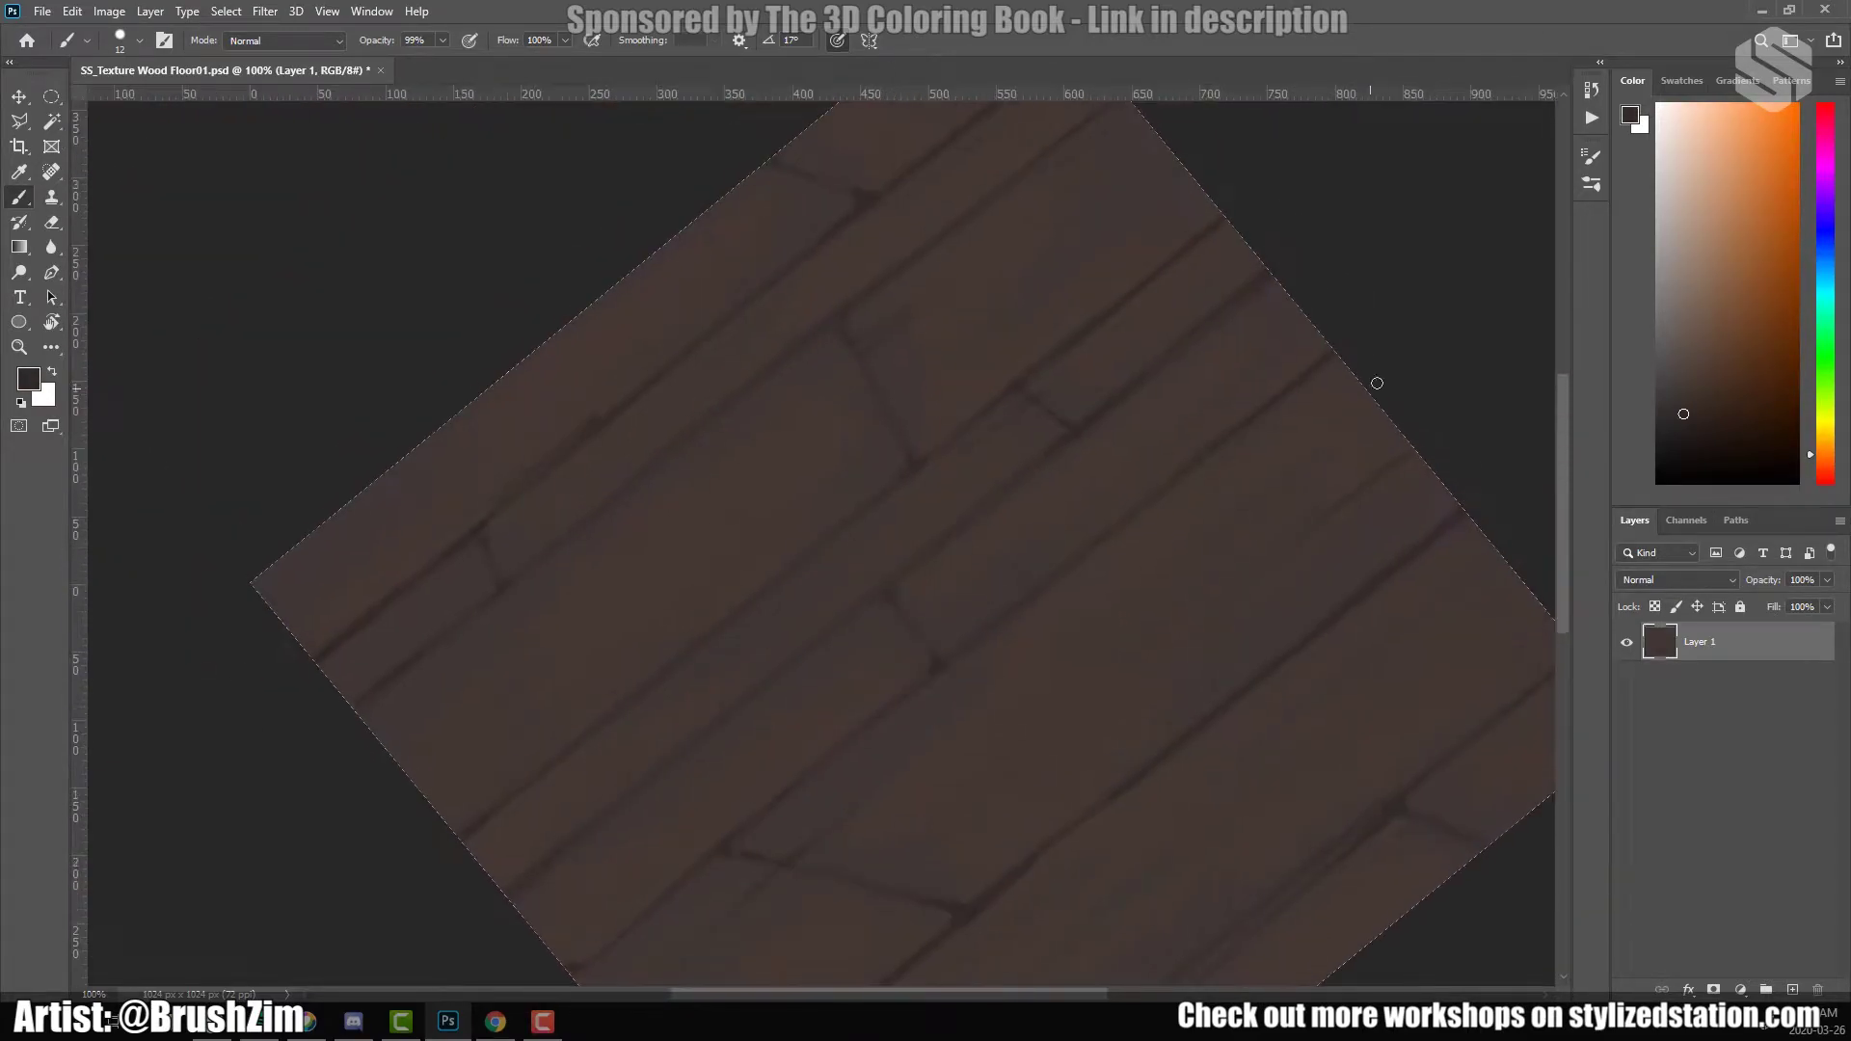
{"action": "scroll", "coordinate": [857, 395], "scroll_direction": "down", "scroll_amount": 3}
{"action": "scroll", "coordinate": [1100, 495], "scroll_direction": "down", "scroll_amount": 3}
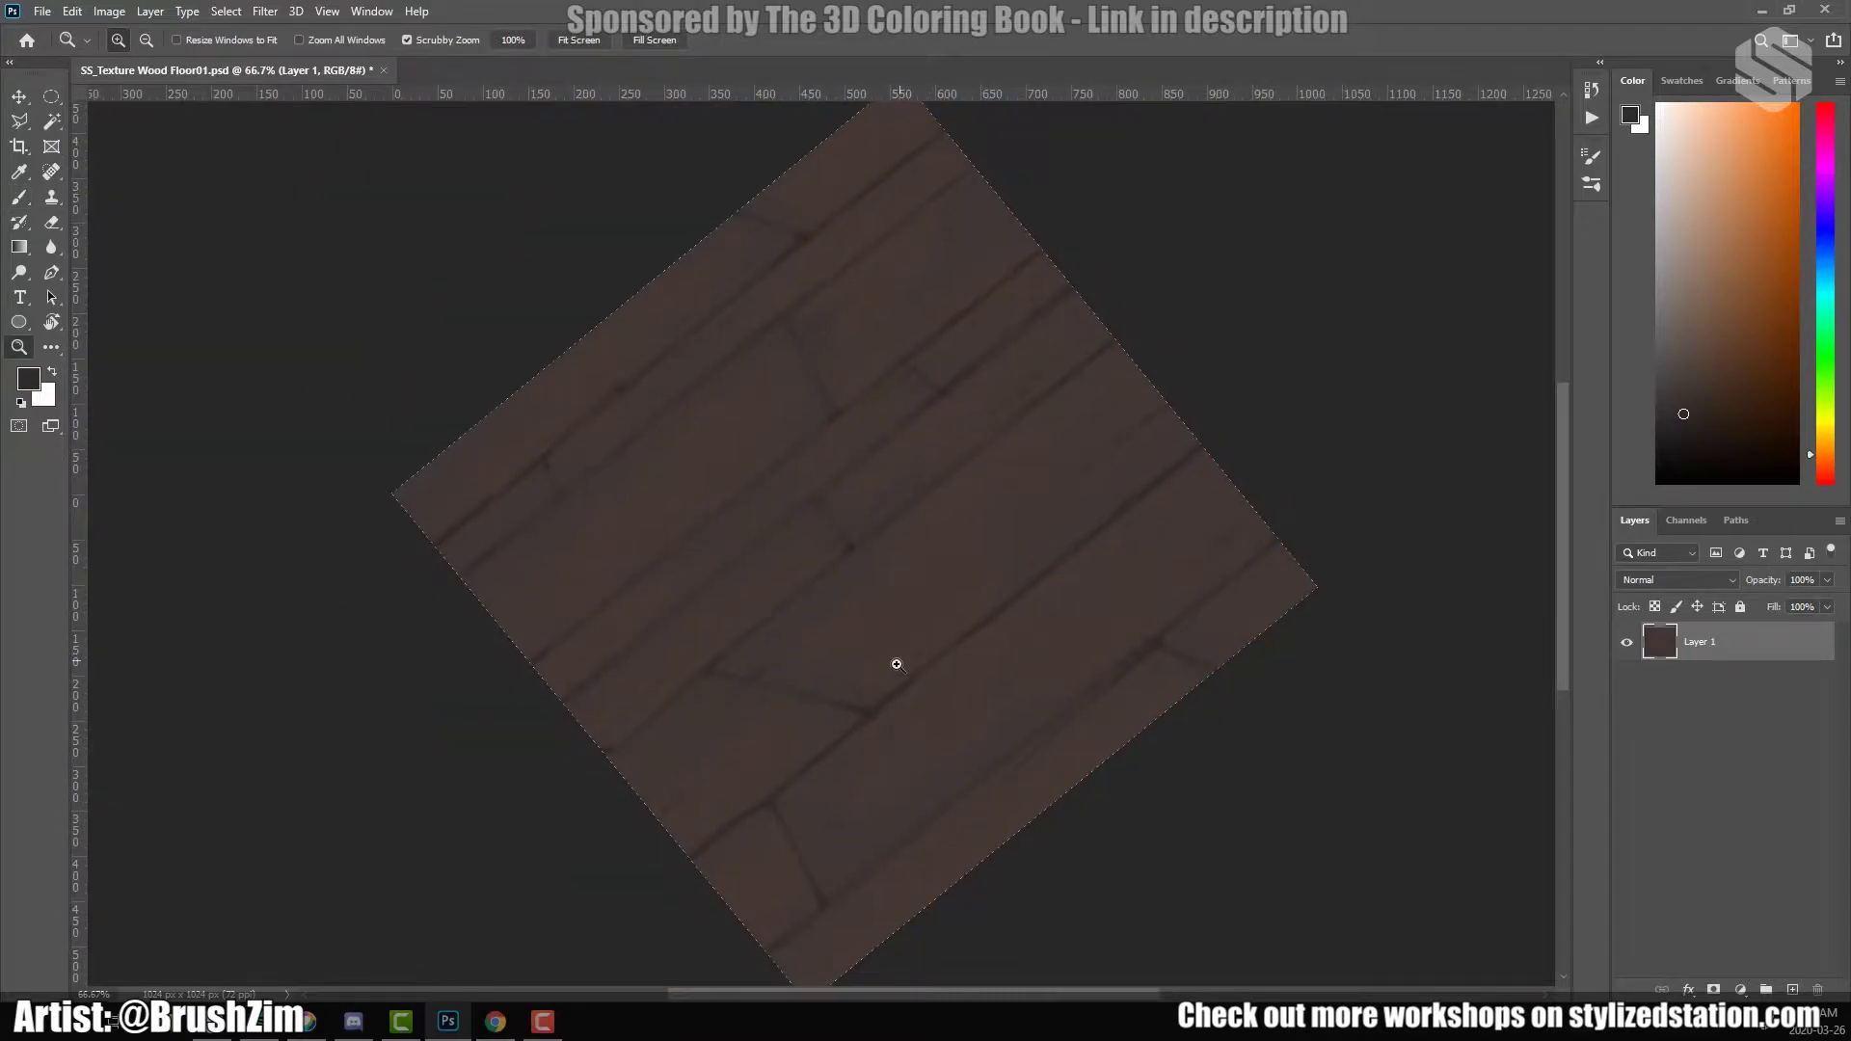
Adjust the tones of the floor layer and choose a lighter brown foreground colour for the plank highlights.
{"action": "scroll", "coordinate": [906, 669], "scroll_direction": "up", "scroll_amount": 3}
{"action": "key", "text": "ctrl+l"}
{"action": "key", "text": "Tab"}
{"action": "key", "text": "Tab"}
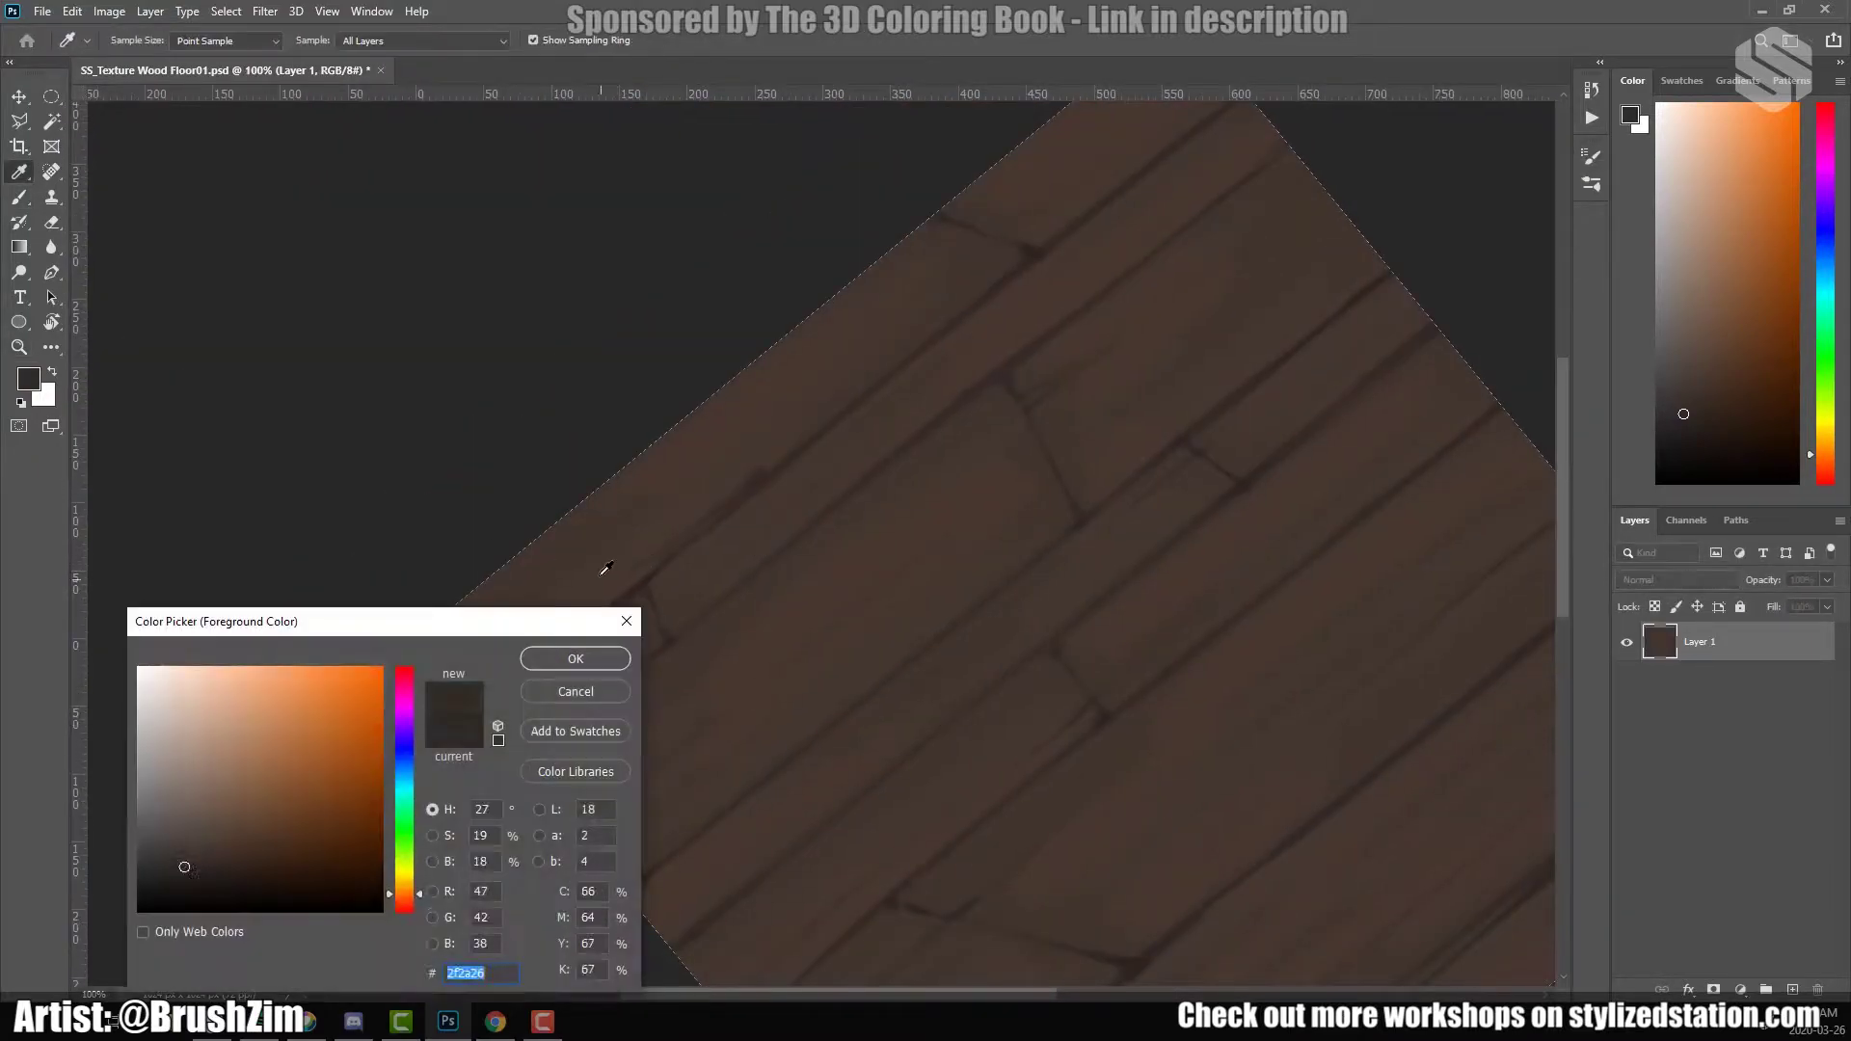
{"action": "key", "text": "Return"}
{"action": "key", "text": "b"}
Paint light edge highlights above the first seam and blend them into the topmost plank with sampled browns.
{"action": "left_click_drag", "start_coordinate": [757, 447], "coordinate": [849, 373]}
{"action": "left_click_drag", "start_coordinate": [802, 297], "coordinate": [860, 356]}
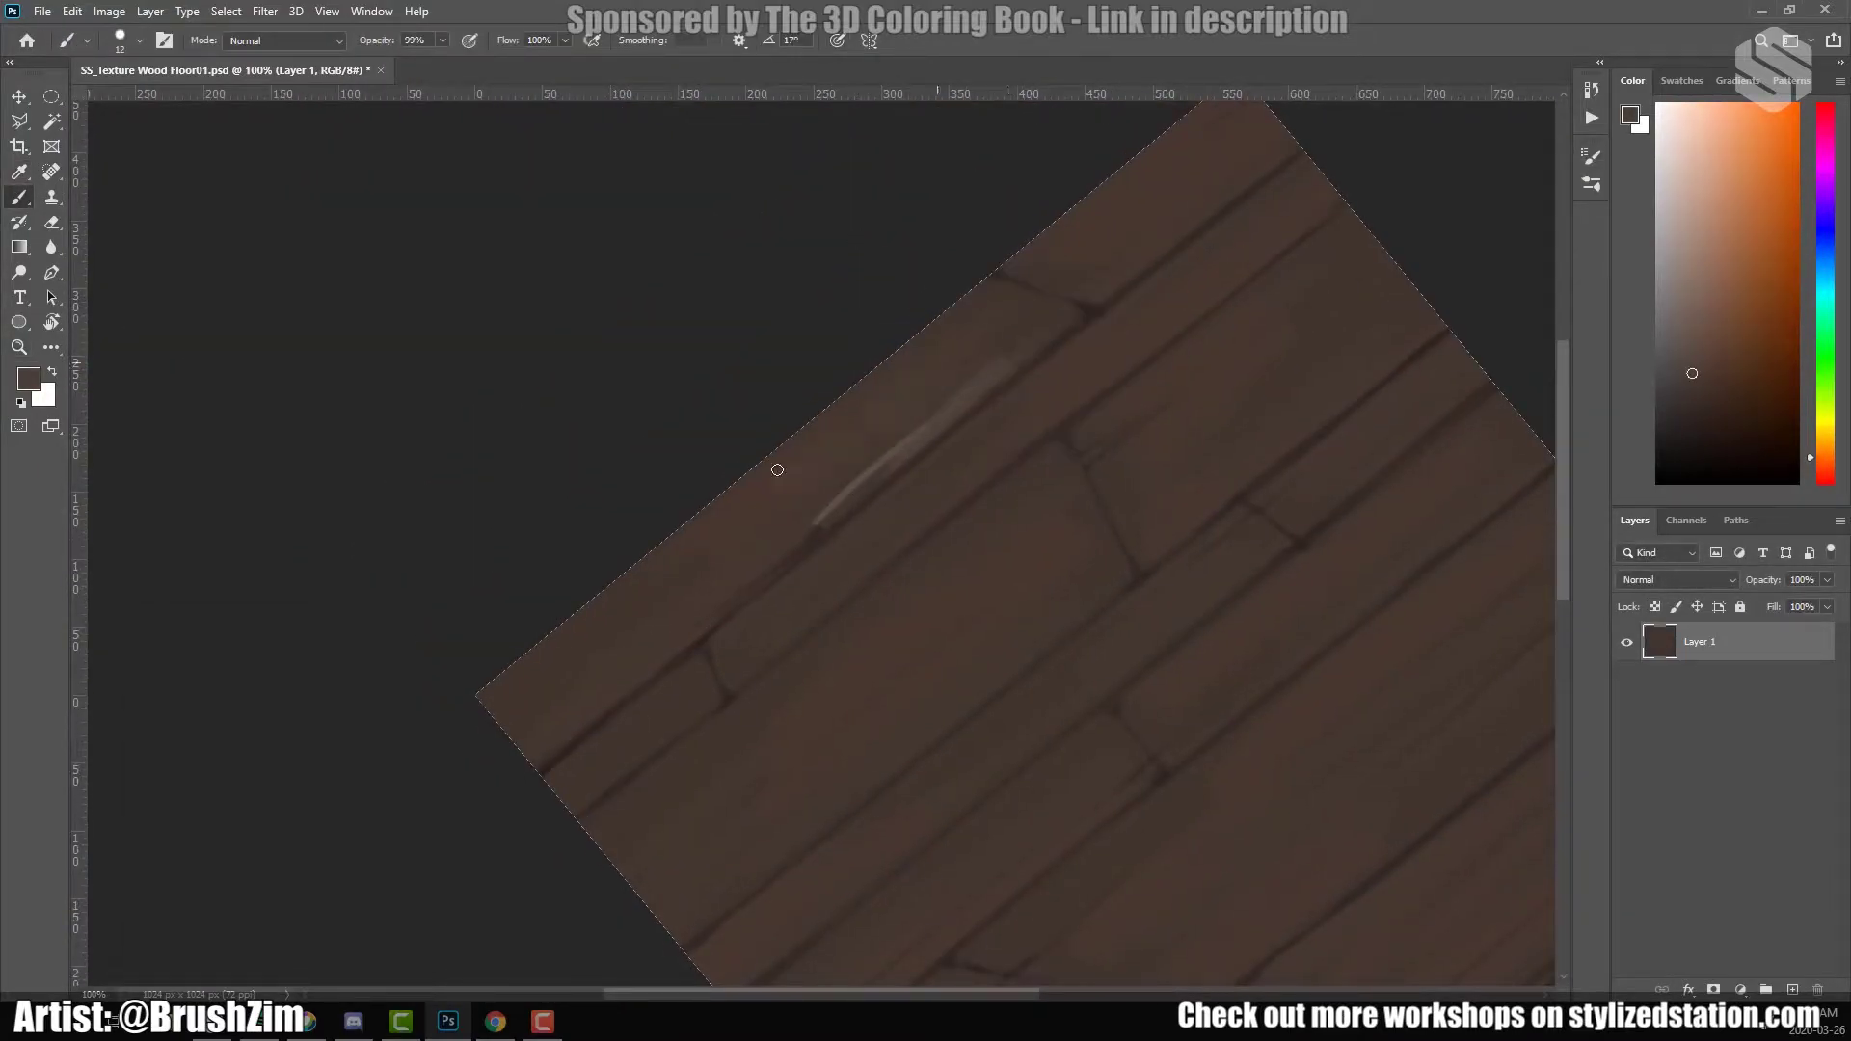
{"action": "left_click_drag", "start_coordinate": [627, 684], "coordinate": [752, 596]}
{"action": "left_click_drag", "start_coordinate": [974, 439], "coordinate": [853, 492]}
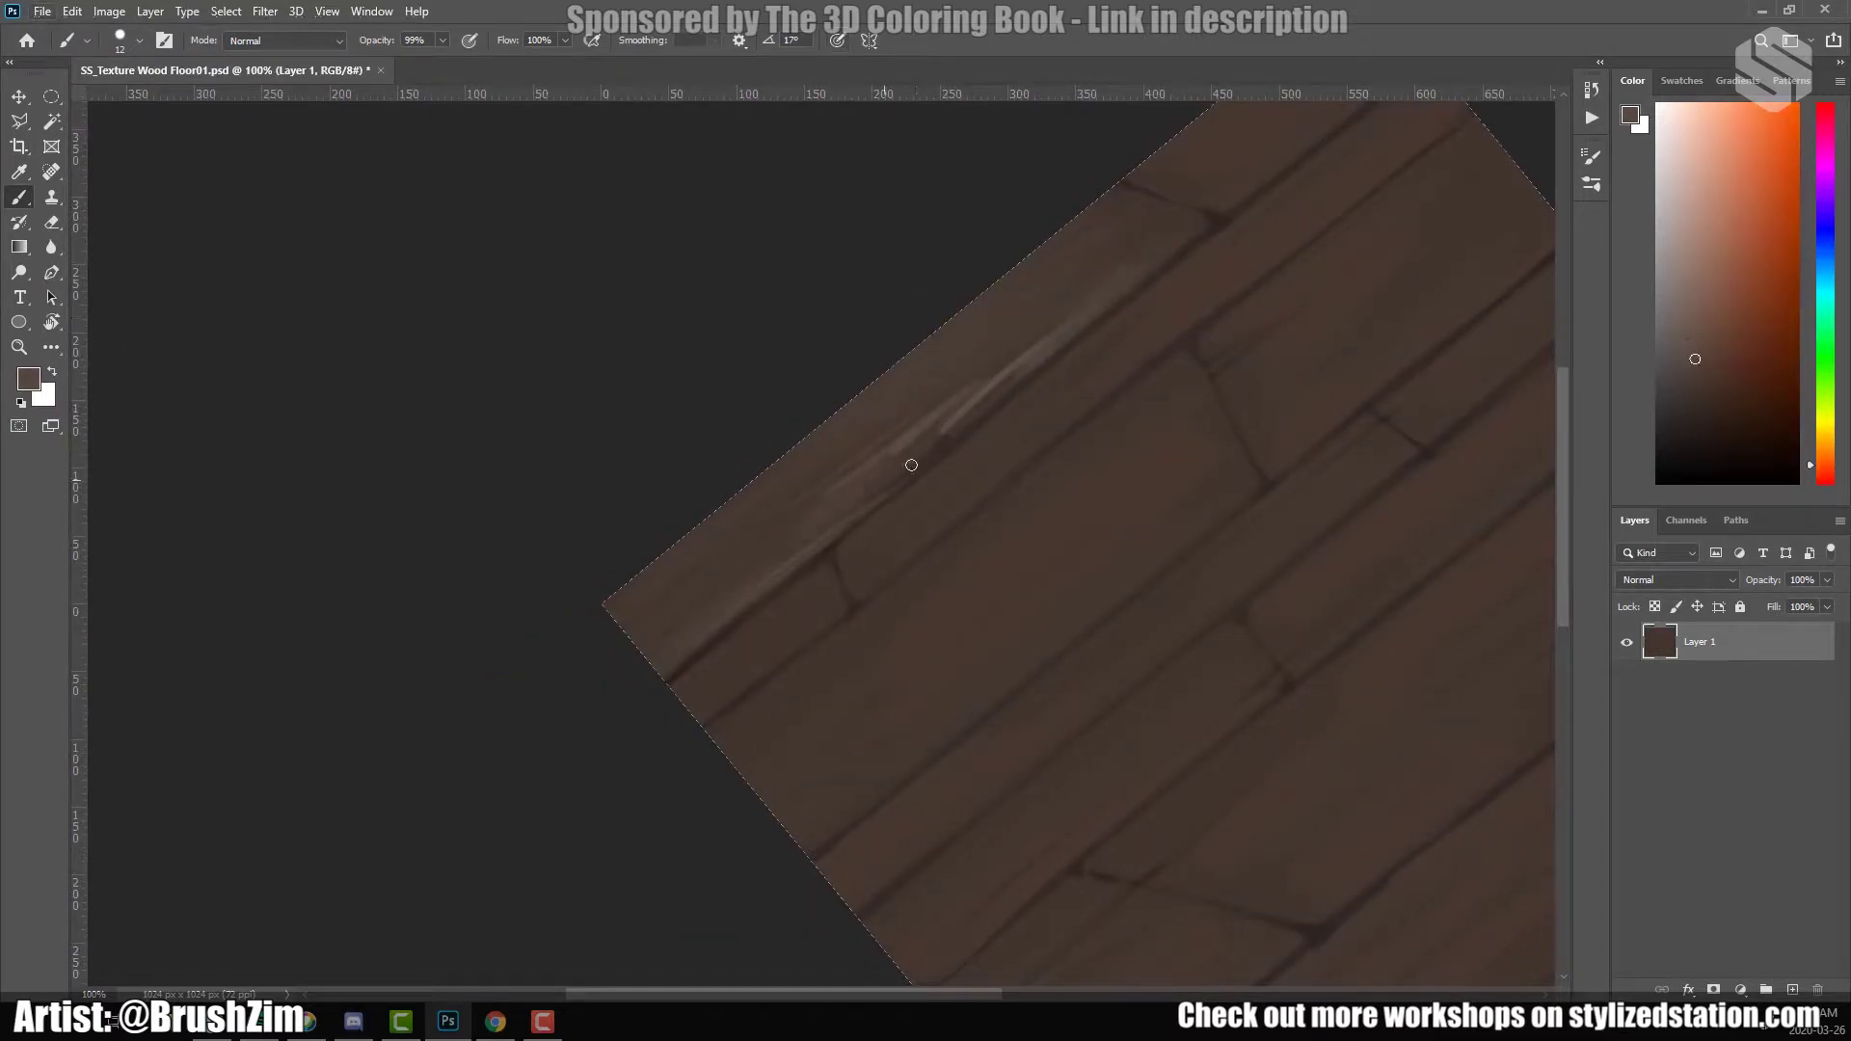
{"action": "left_click", "coordinate": [789, 554], "text": "alt"}
{"action": "left_click_drag", "start_coordinate": [1033, 315], "coordinate": [980, 483]}
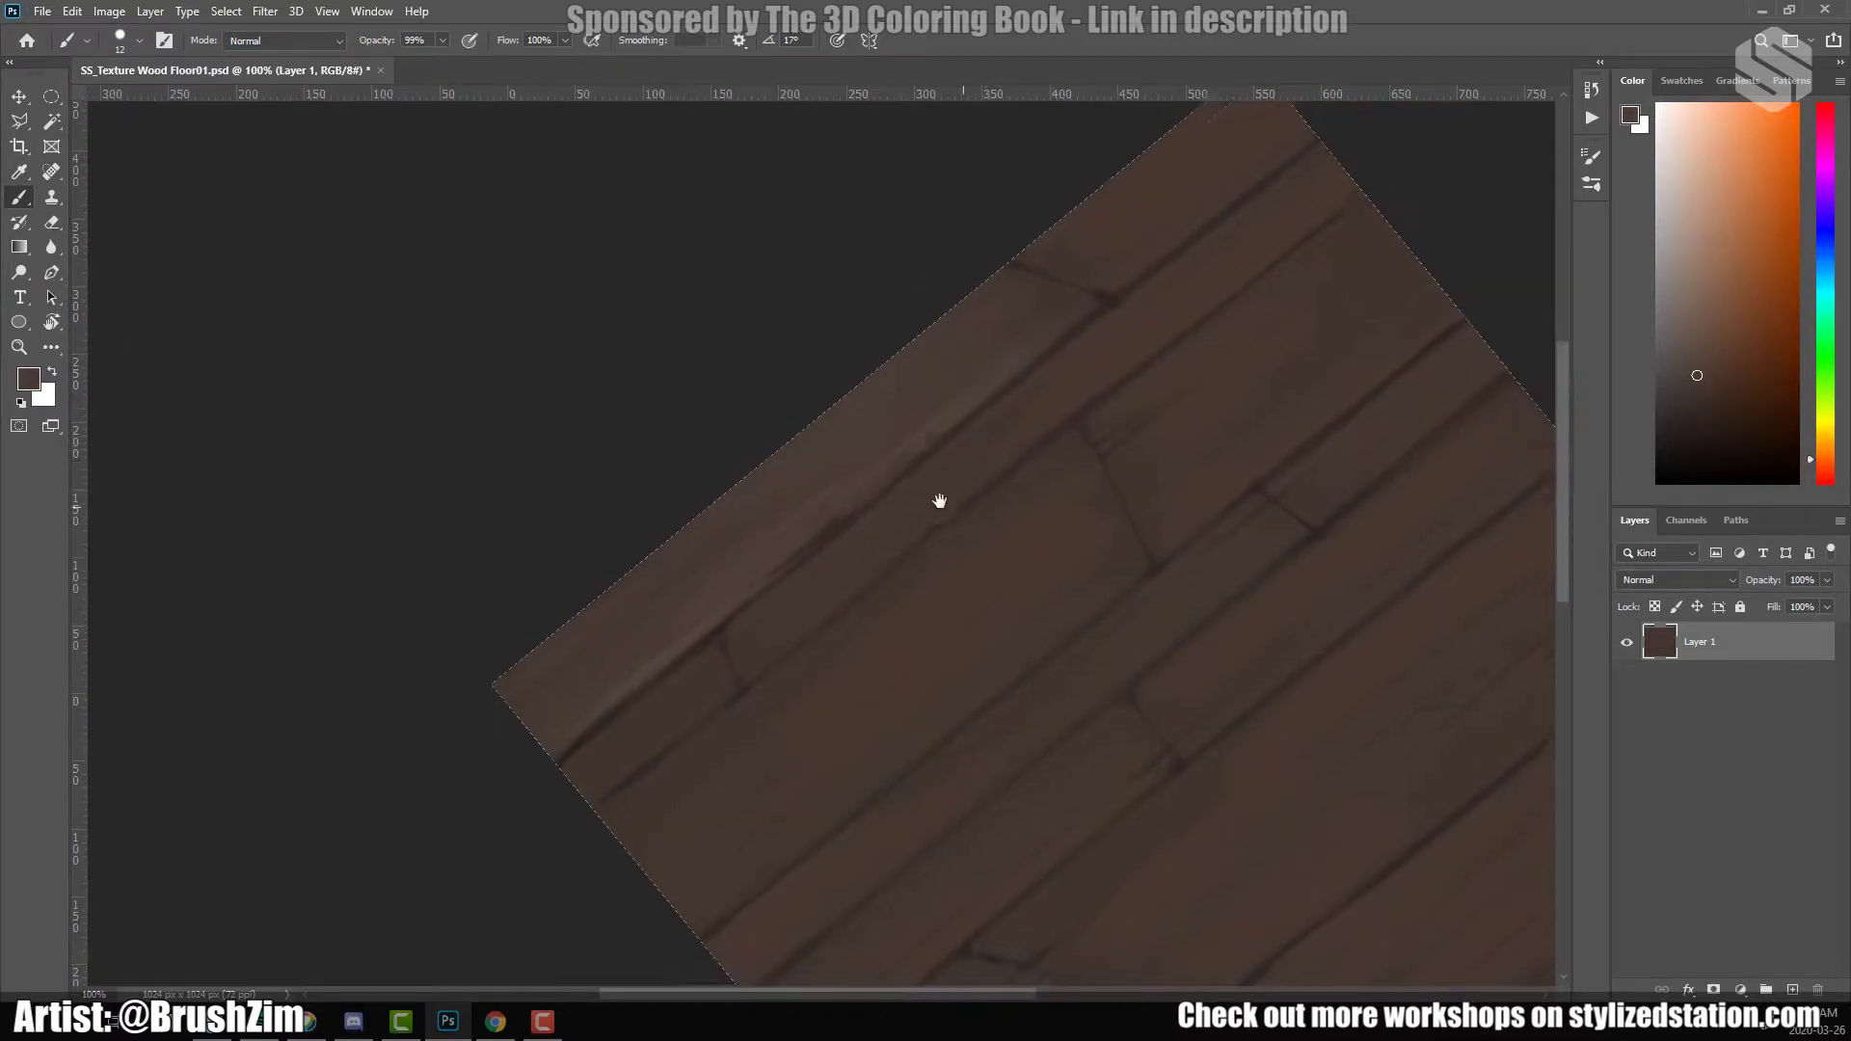
Add lighter wood-grain strokes to the topmost plank and the narrow plank row beneath it.
{"action": "left_click_drag", "start_coordinate": [1100, 380], "coordinate": [860, 584]}
{"action": "scroll", "coordinate": [860, 583], "scroll_direction": "up", "scroll_amount": 1}
{"action": "key", "text": "F5"}
{"action": "left_click", "coordinate": [1004, 431]}
{"action": "mouse_move", "coordinate": [1097, 237]}
{"action": "left_mouse_down"}
{"action": "mouse_move", "coordinate": [1189, 382]}
{"action": "mouse_move", "coordinate": [1126, 250]}
{"action": "left_mouse_up"}
{"action": "left_click", "coordinate": [1196, 343]}
{"action": "left_click", "coordinate": [1290, 251]}
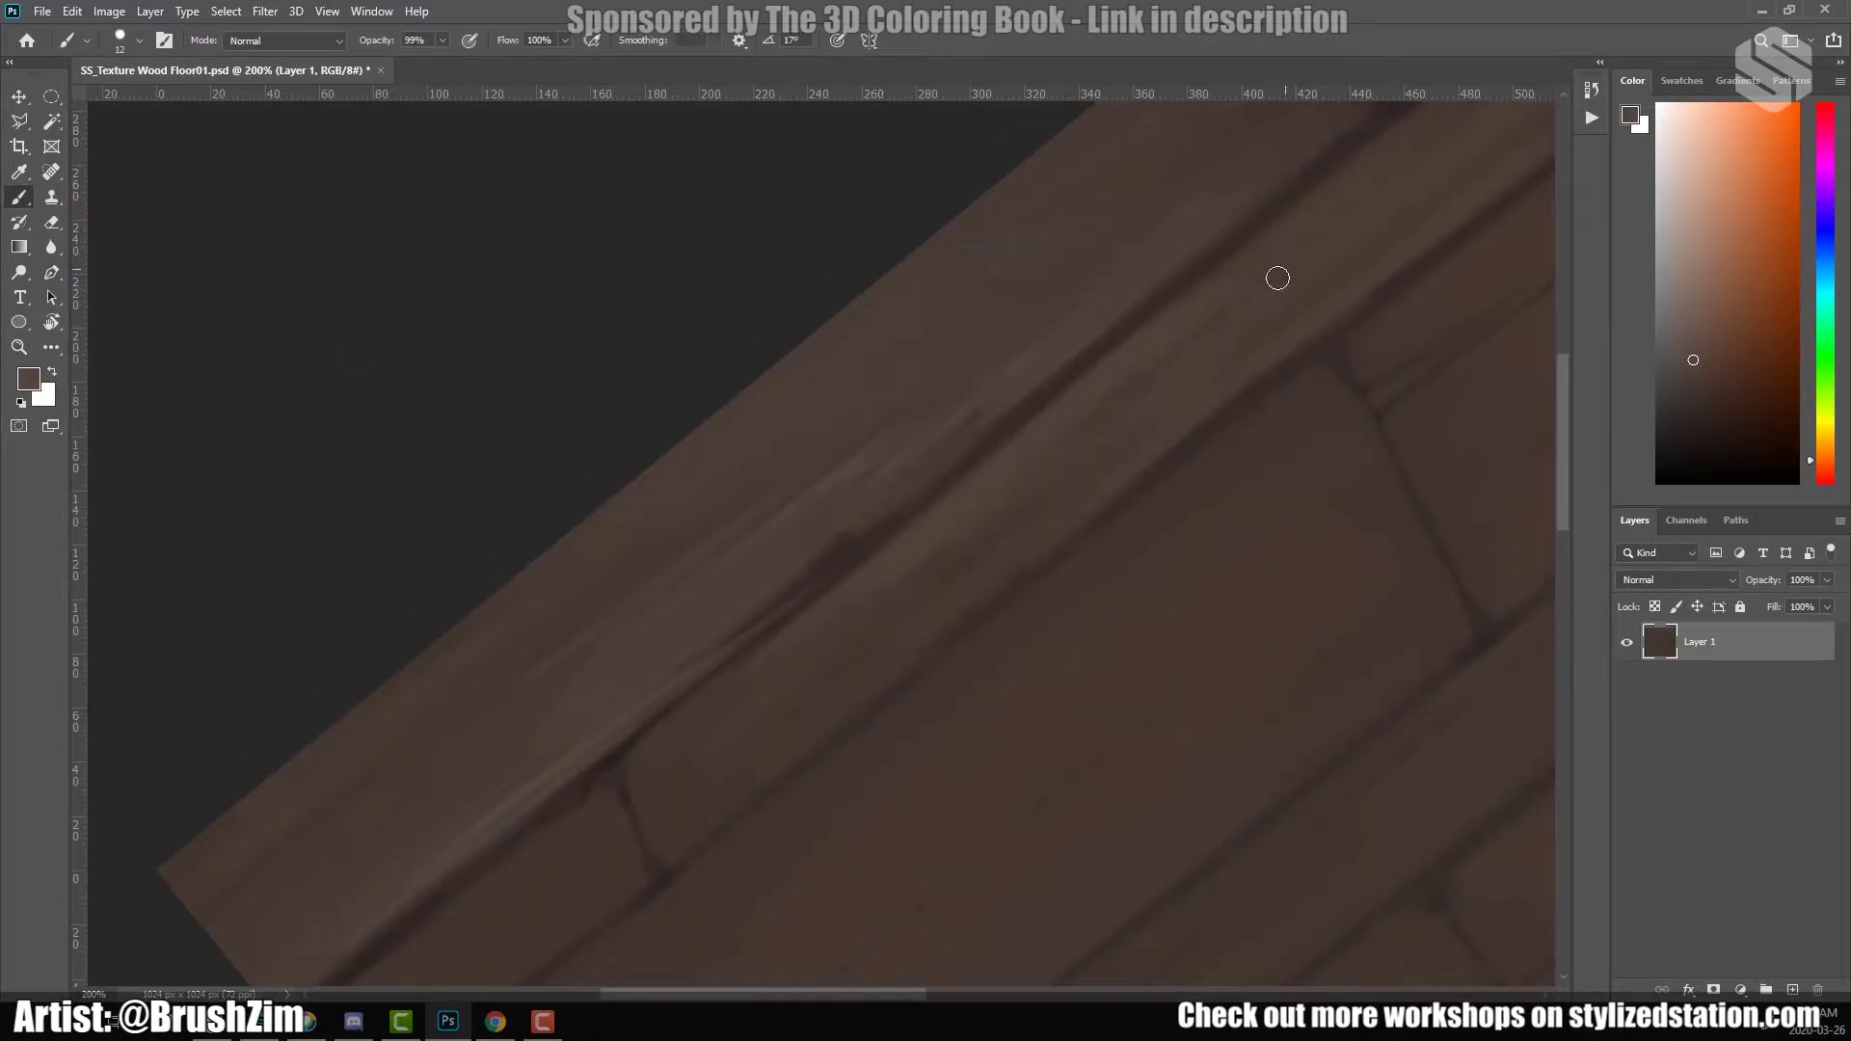
Create a new layer and paint lighter strokes along the lower edge of the wide upper-left plank.
{"action": "key", "text": "ctrl+shift+alt+n"}
{"action": "scroll", "coordinate": [917, 711], "scroll_direction": "down", "scroll_amount": 1}
{"action": "left_click_drag", "start_coordinate": [1061, 725], "coordinate": [1194, 629]}
{"action": "left_click", "coordinate": [1071, 615], "text": "alt"}
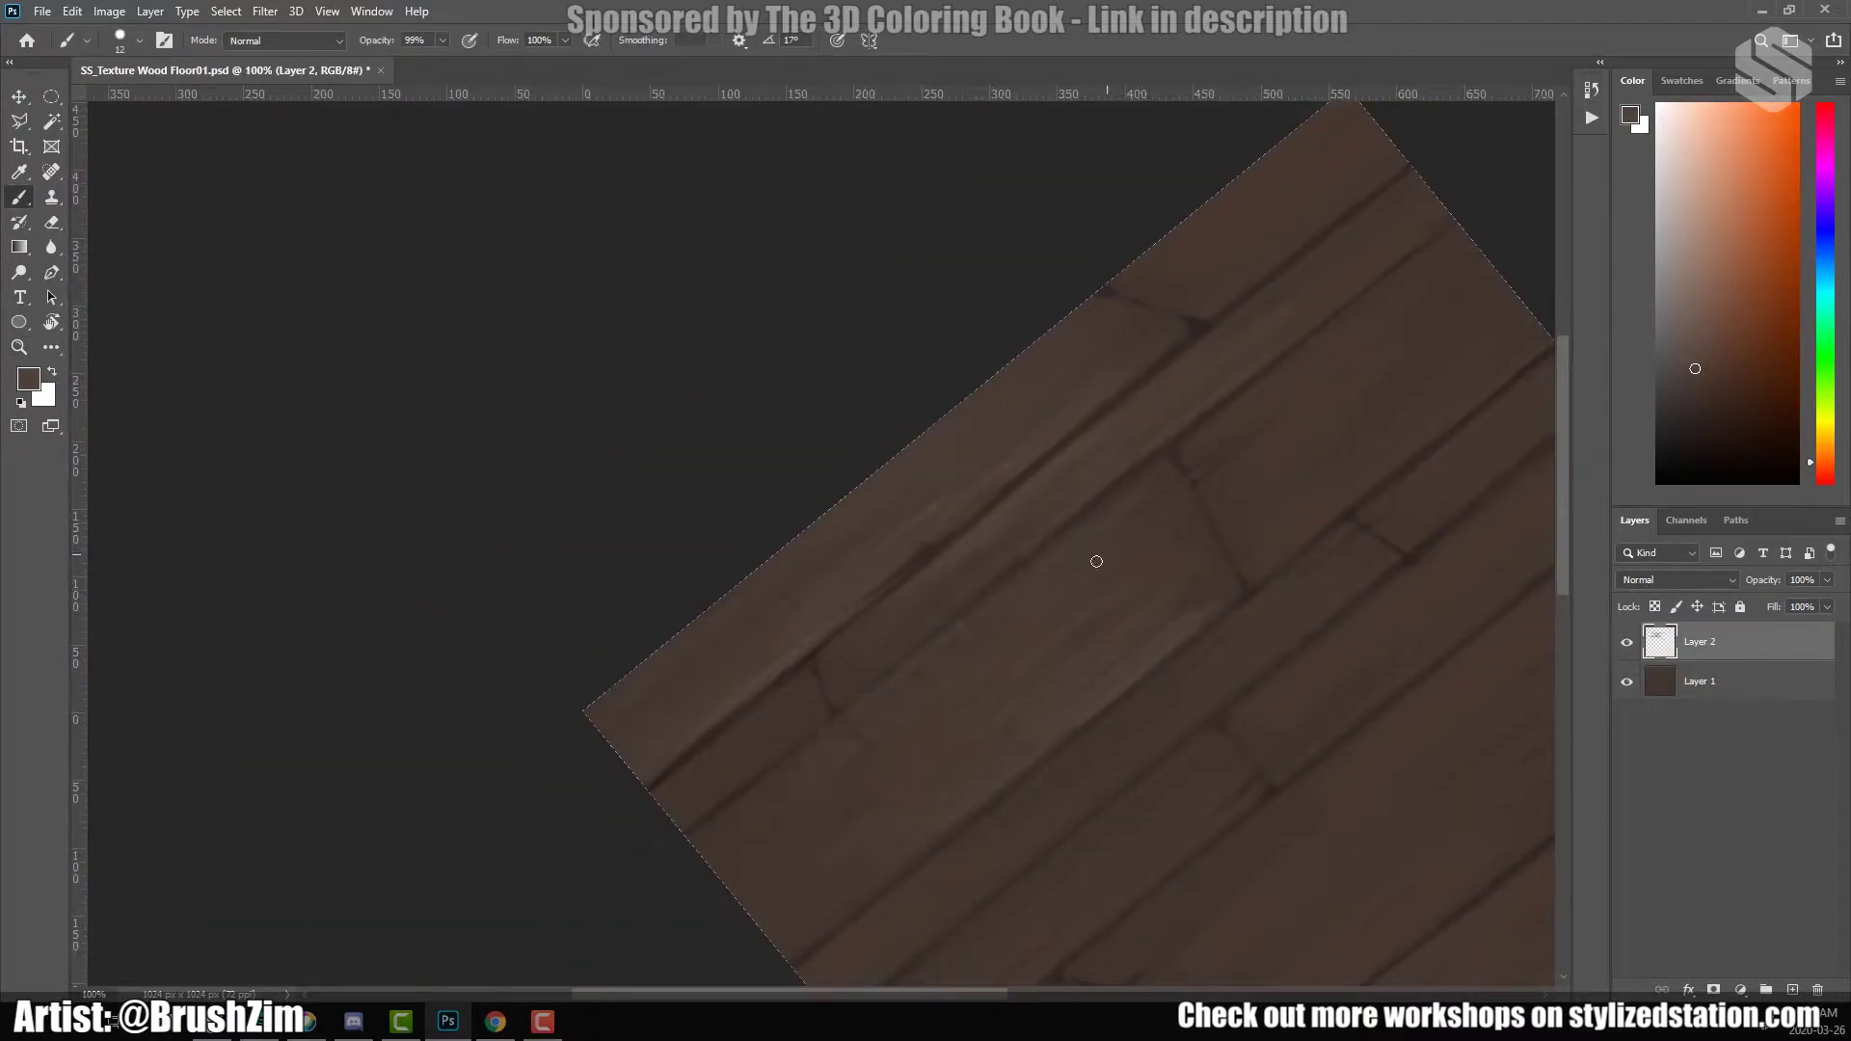
Blend the highlights across the wide upper-left plank using brown tones sampled from the surrounding wood.
{"action": "left_click_drag", "start_coordinate": [960, 677], "coordinate": [889, 615]}
{"action": "left_click", "coordinate": [1090, 542], "text": "alt"}
{"action": "left_click", "coordinate": [1123, 353], "text": "alt"}
{"action": "left_click_drag", "start_coordinate": [1118, 458], "coordinate": [1048, 500]}
{"action": "left_click", "coordinate": [1160, 281], "text": "alt"}
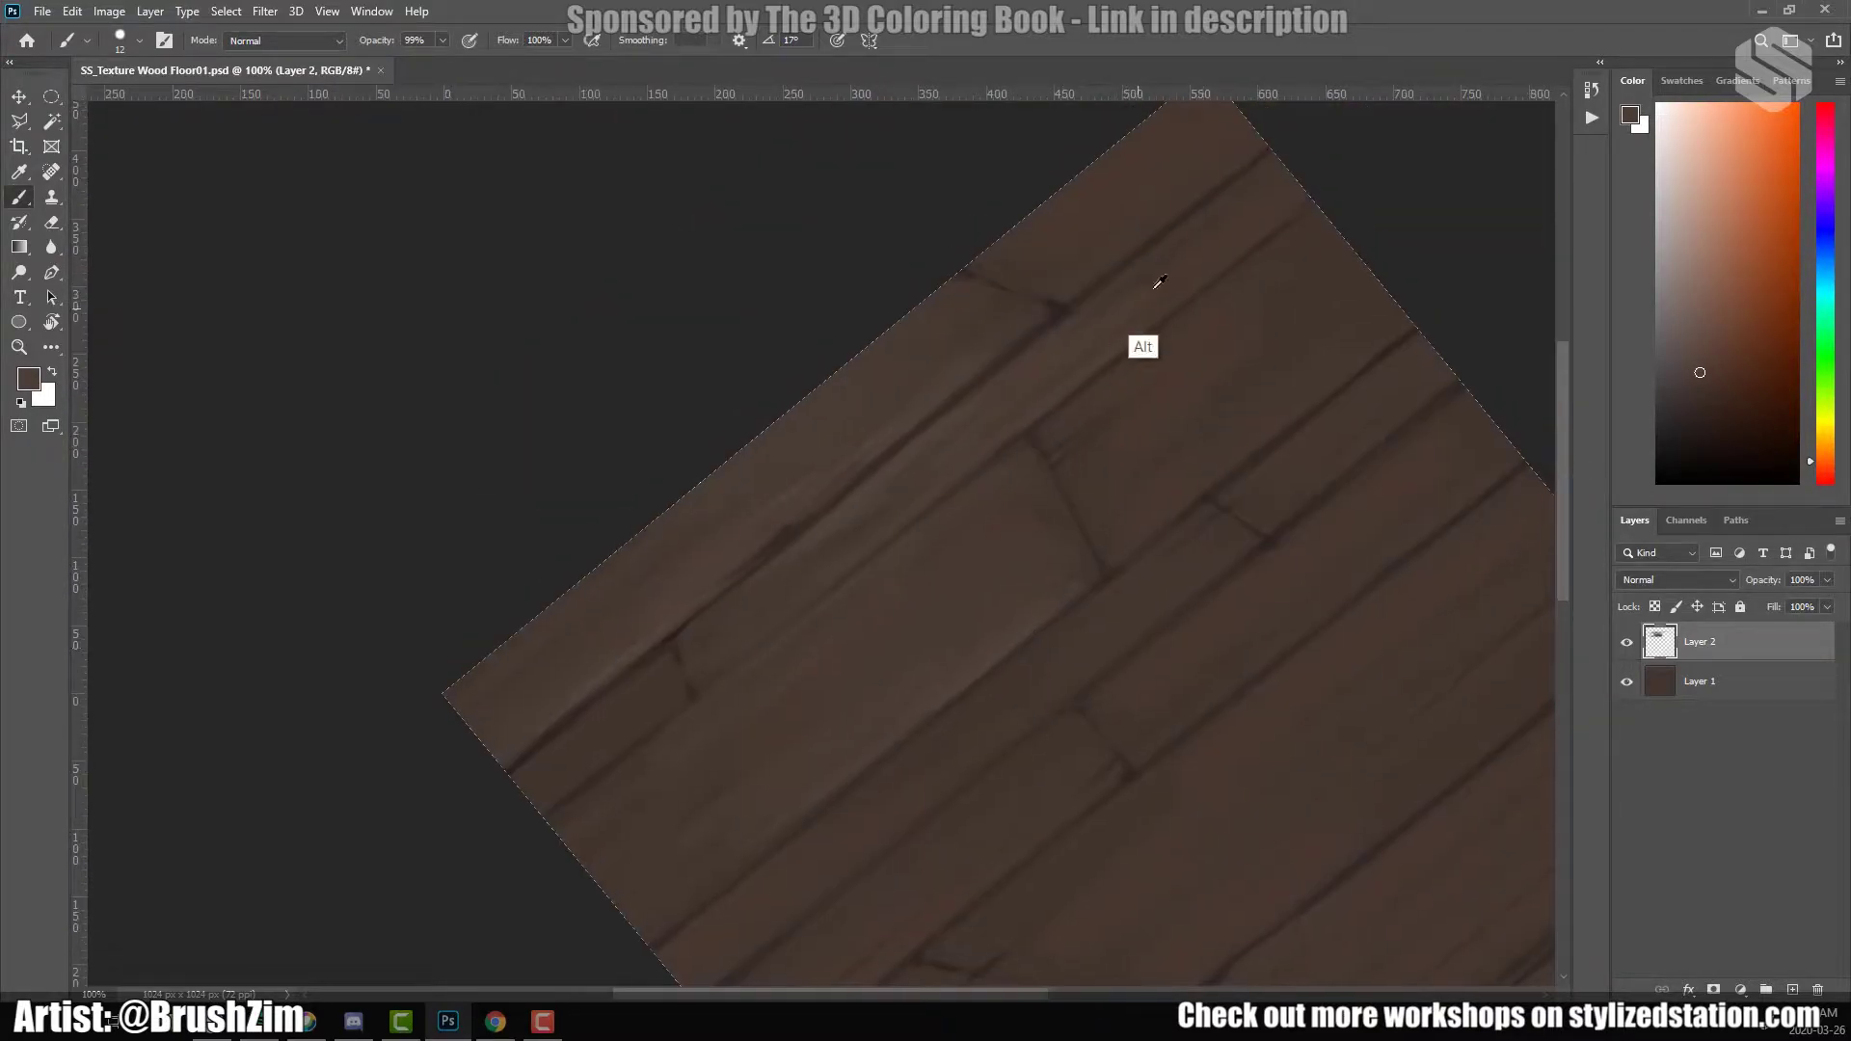
Adjust the brush size and lighten the upper-right plank and the left end of the wide upper plank.
{"action": "right_click", "coordinate": [1128, 459]}
{"action": "double_click", "coordinate": [1187, 415]}
{"action": "left_click_drag", "start_coordinate": [622, 780], "coordinate": [752, 660]}
{"action": "left_click", "coordinate": [752, 661], "text": "alt"}
{"action": "left_click", "coordinate": [692, 667], "text": "alt"}
{"action": "right_click", "coordinate": [760, 730]}
{"action": "scroll", "coordinate": [727, 723], "scroll_direction": "right", "scroll_amount": 5}
{"action": "scroll", "coordinate": [727, 723], "scroll_direction": "up", "scroll_amount": 2}
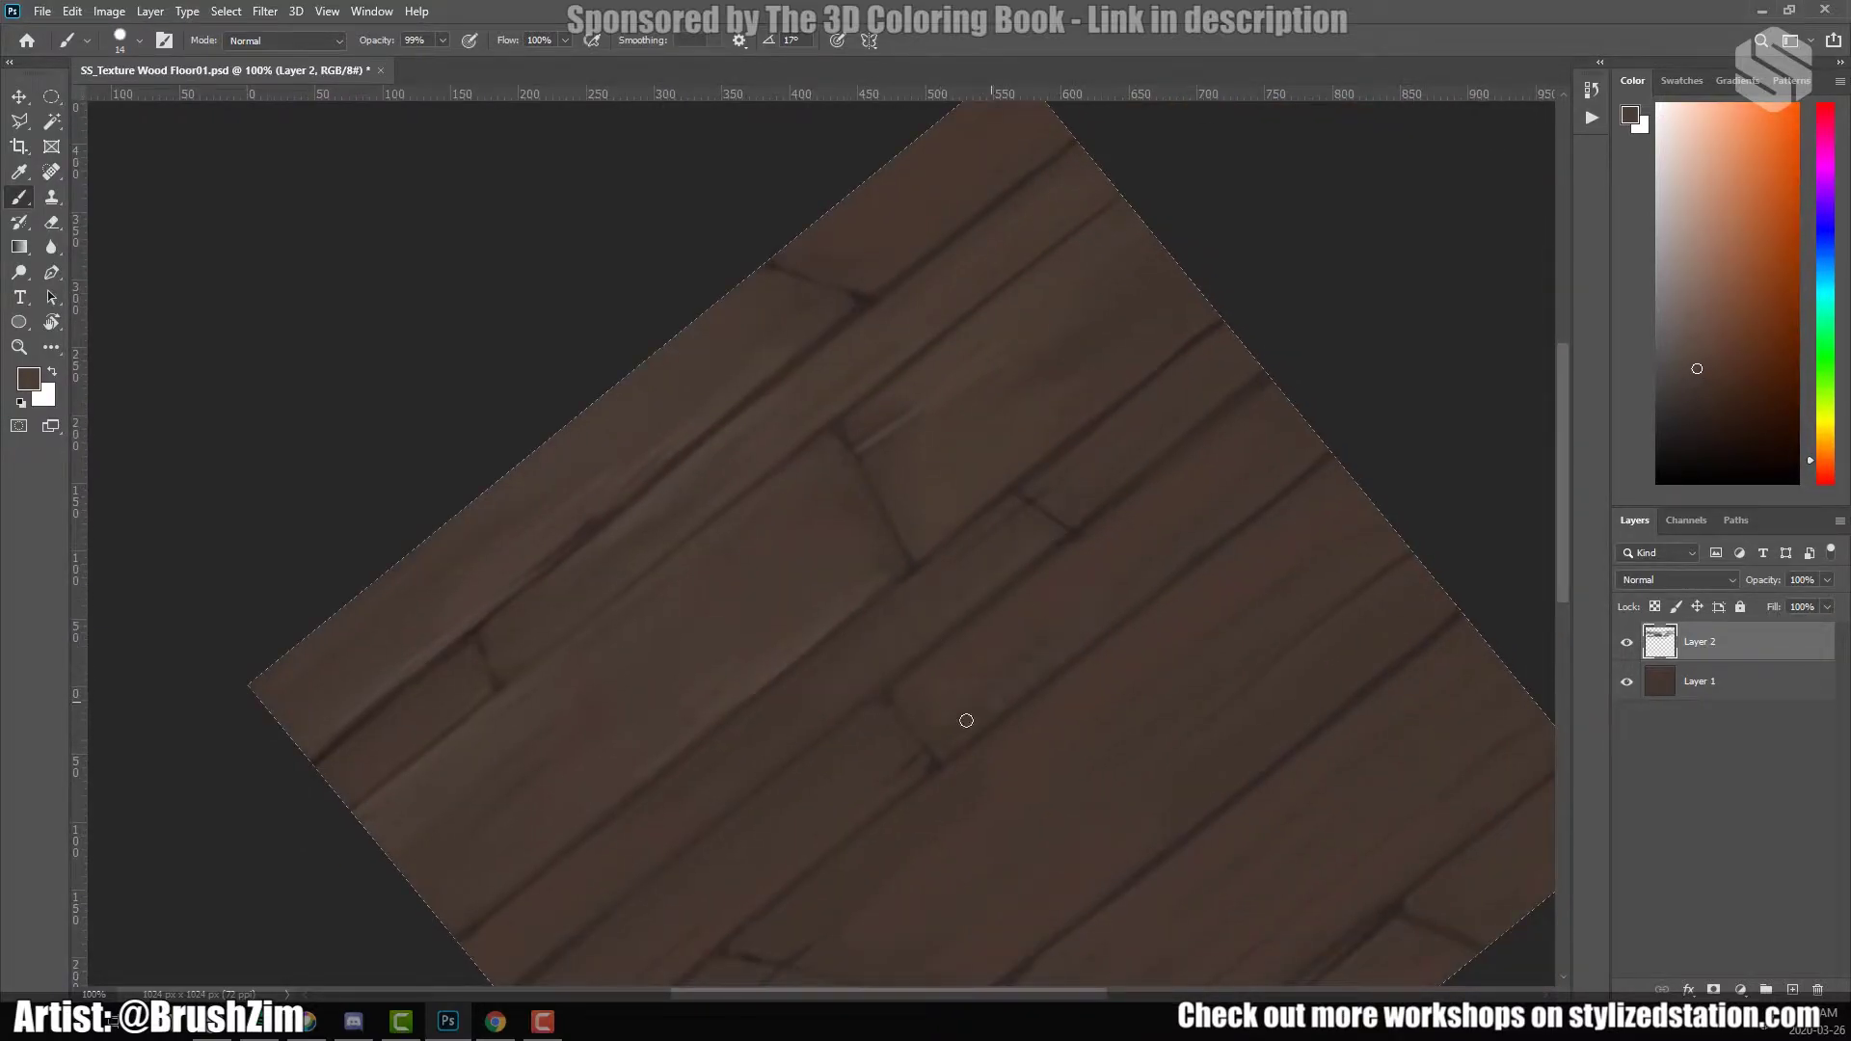
Use a smaller brush to add fine highlights to the narrow middle planks and refine the top seam.
{"action": "scroll", "coordinate": [1087, 628], "scroll_direction": "left", "scroll_amount": 4}
{"action": "scroll", "coordinate": [1087, 628], "scroll_direction": "down", "scroll_amount": 3}
{"action": "right_click", "coordinate": [1123, 436]}
{"action": "scroll", "coordinate": [1110, 345], "scroll_direction": "up", "scroll_amount": 3}
{"action": "scroll", "coordinate": [1110, 345], "scroll_direction": "left", "scroll_amount": 2}
{"action": "left_click", "coordinate": [1110, 345], "text": "alt"}
{"action": "left_click", "coordinate": [1095, 403], "text": "alt"}
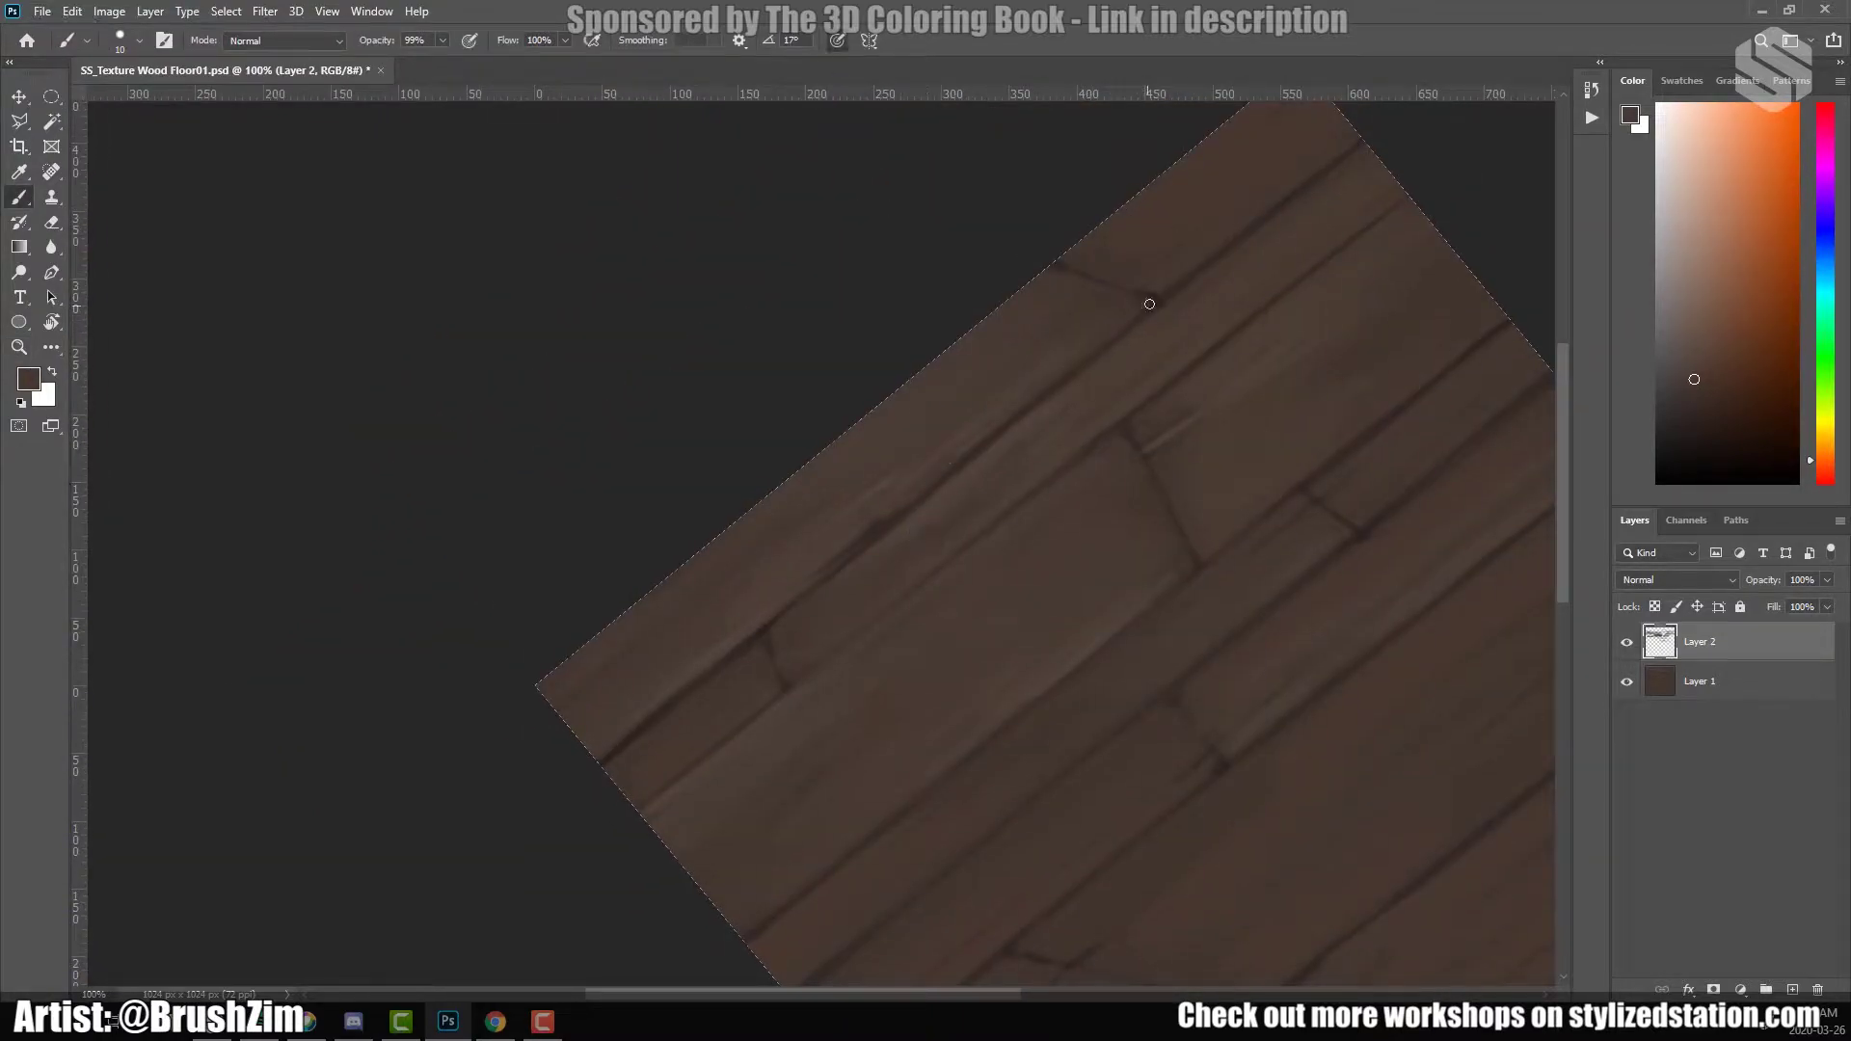
Paint dark splits into the narrow middle row and a light edge along the wide central plank's upper seam.
{"action": "scroll", "coordinate": [951, 499], "scroll_direction": "right", "scroll_amount": 3}
{"action": "scroll", "coordinate": [951, 498], "scroll_direction": "down", "scroll_amount": 1}
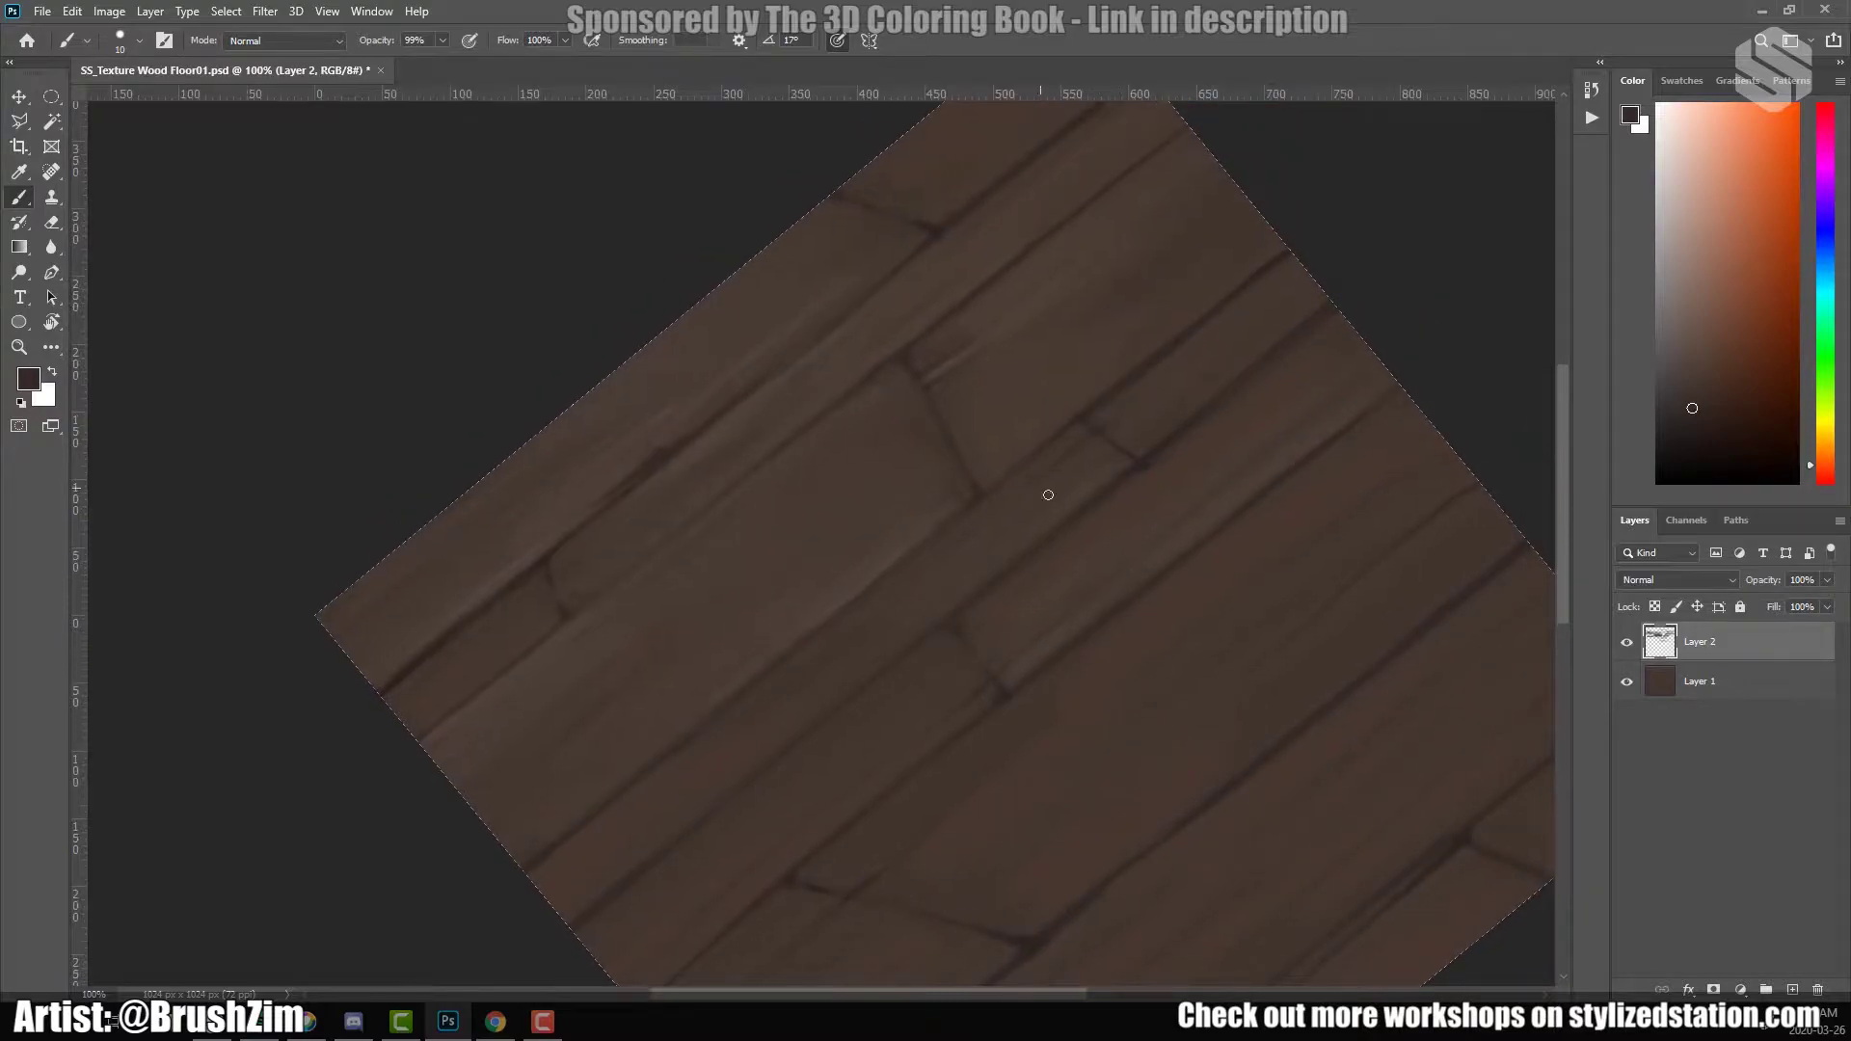
{"action": "scroll", "coordinate": [736, 273], "scroll_direction": "down", "scroll_amount": 2}
{"action": "scroll", "coordinate": [736, 273], "scroll_direction": "left", "scroll_amount": 1}
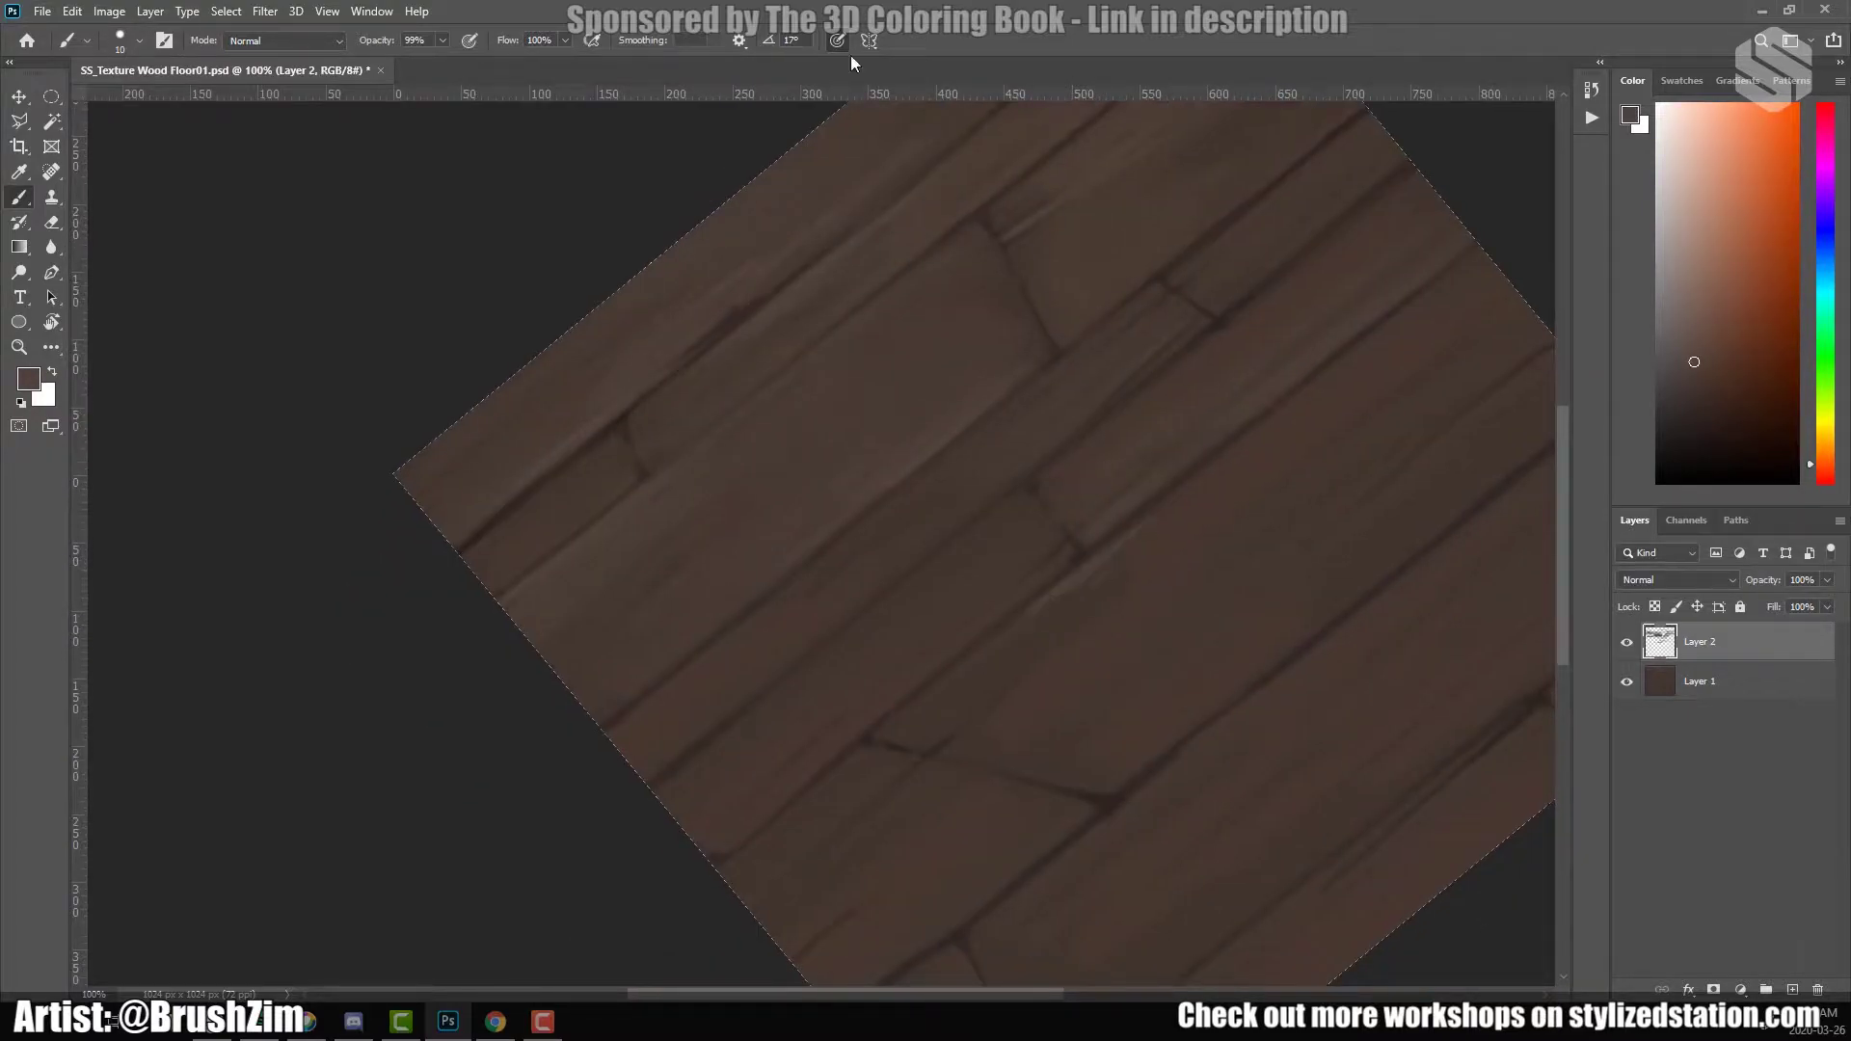
Enlarge the brush and paint light strokes along the lower edge of the wide central plank.
{"action": "scroll", "coordinate": [1120, 785], "scroll_direction": "right", "scroll_amount": 2}
{"action": "scroll", "coordinate": [1121, 785], "scroll_direction": "up", "scroll_amount": 1}
{"action": "key", "text": "bracketright"}
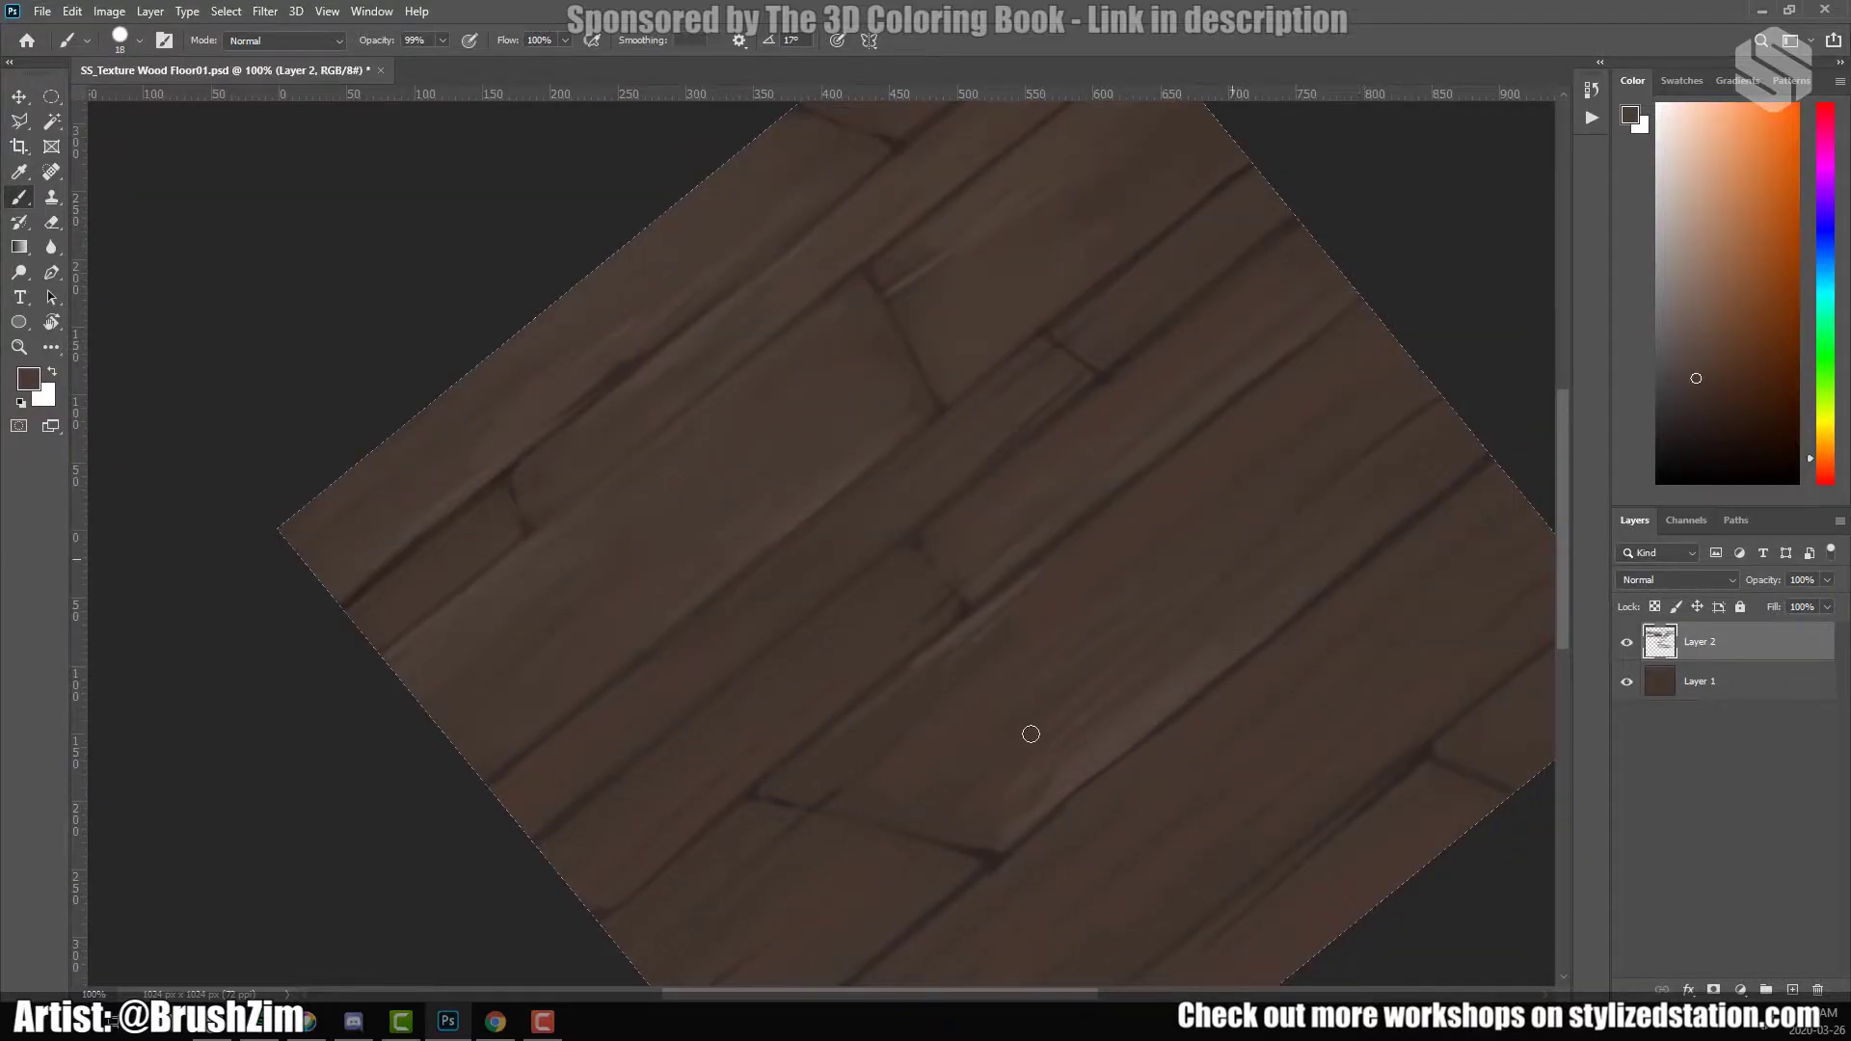
{"action": "left_click", "coordinate": [957, 781], "text": "alt"}
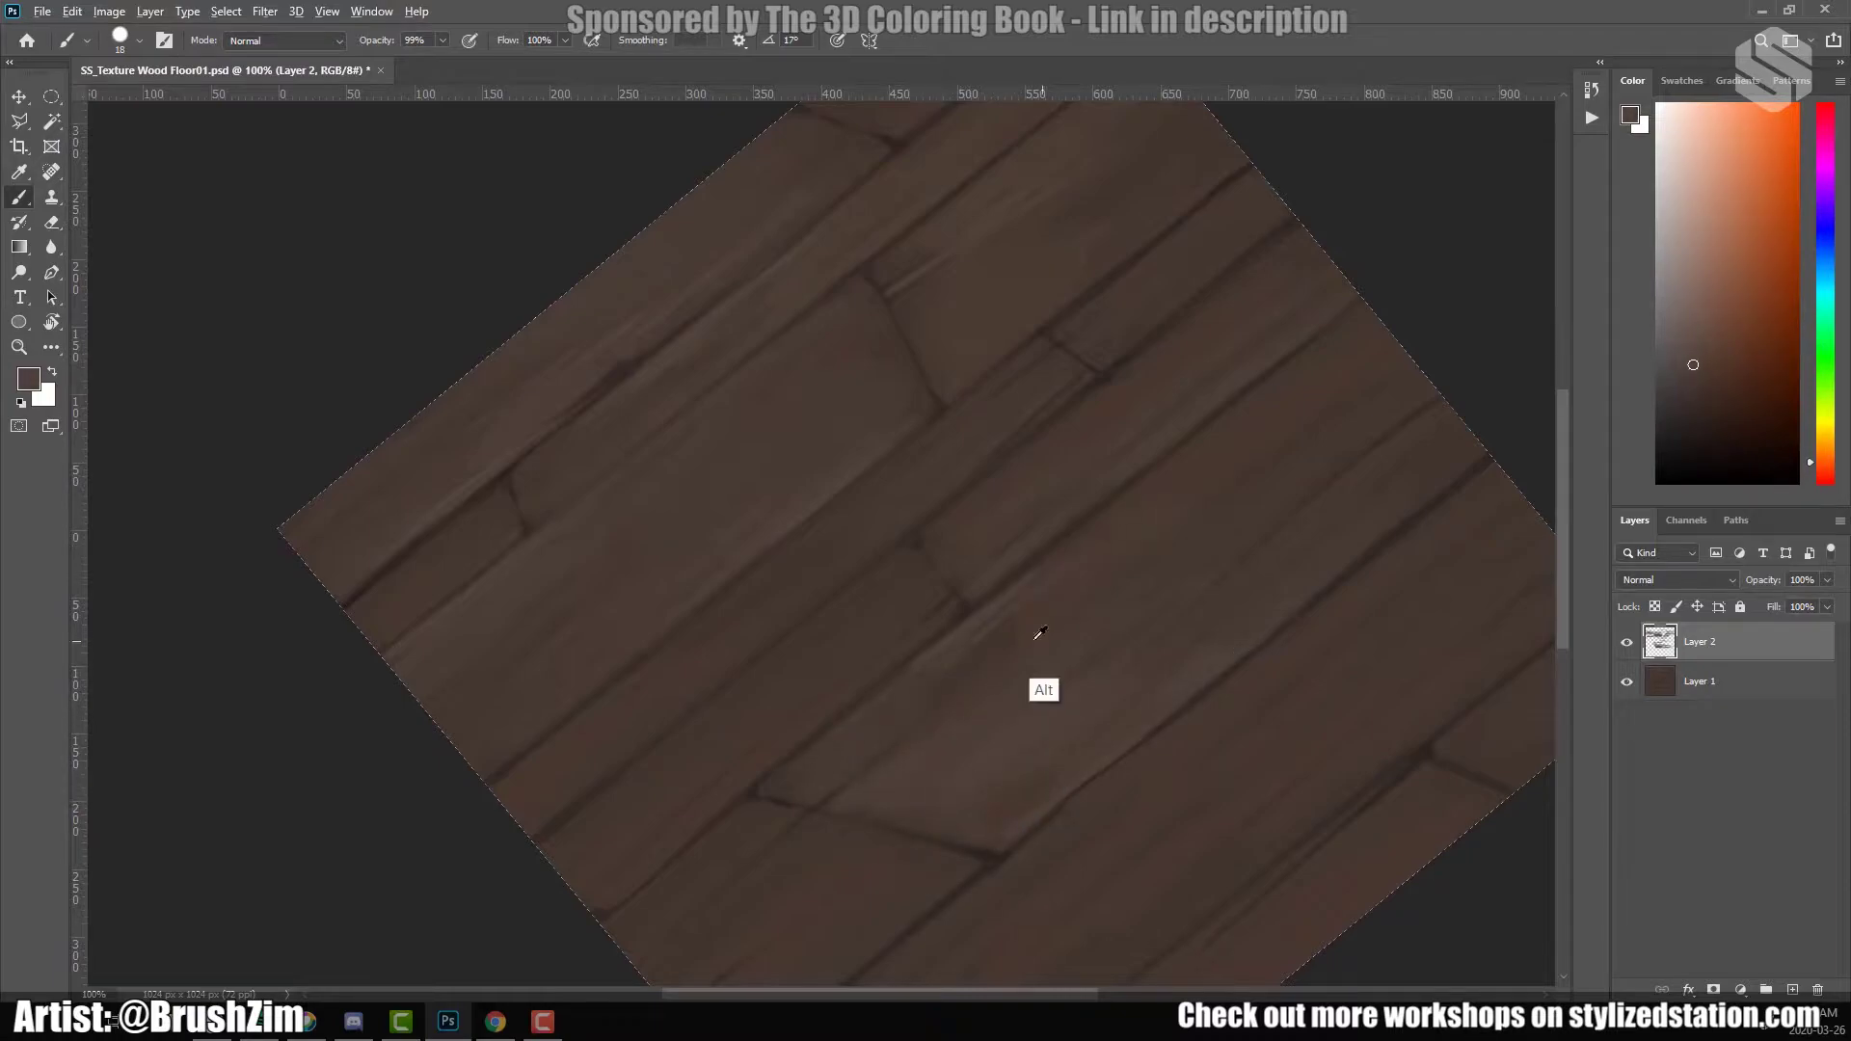
Blend lighter brown across the whole wide central plank, from its diagonal crack to the right edge.
{"action": "scroll", "coordinate": [1185, 590], "scroll_direction": "down", "scroll_amount": 2}
{"action": "scroll", "coordinate": [918, 703], "scroll_direction": "left", "scroll_amount": 3}
{"action": "scroll", "coordinate": [894, 806], "scroll_direction": "right", "scroll_amount": 3}
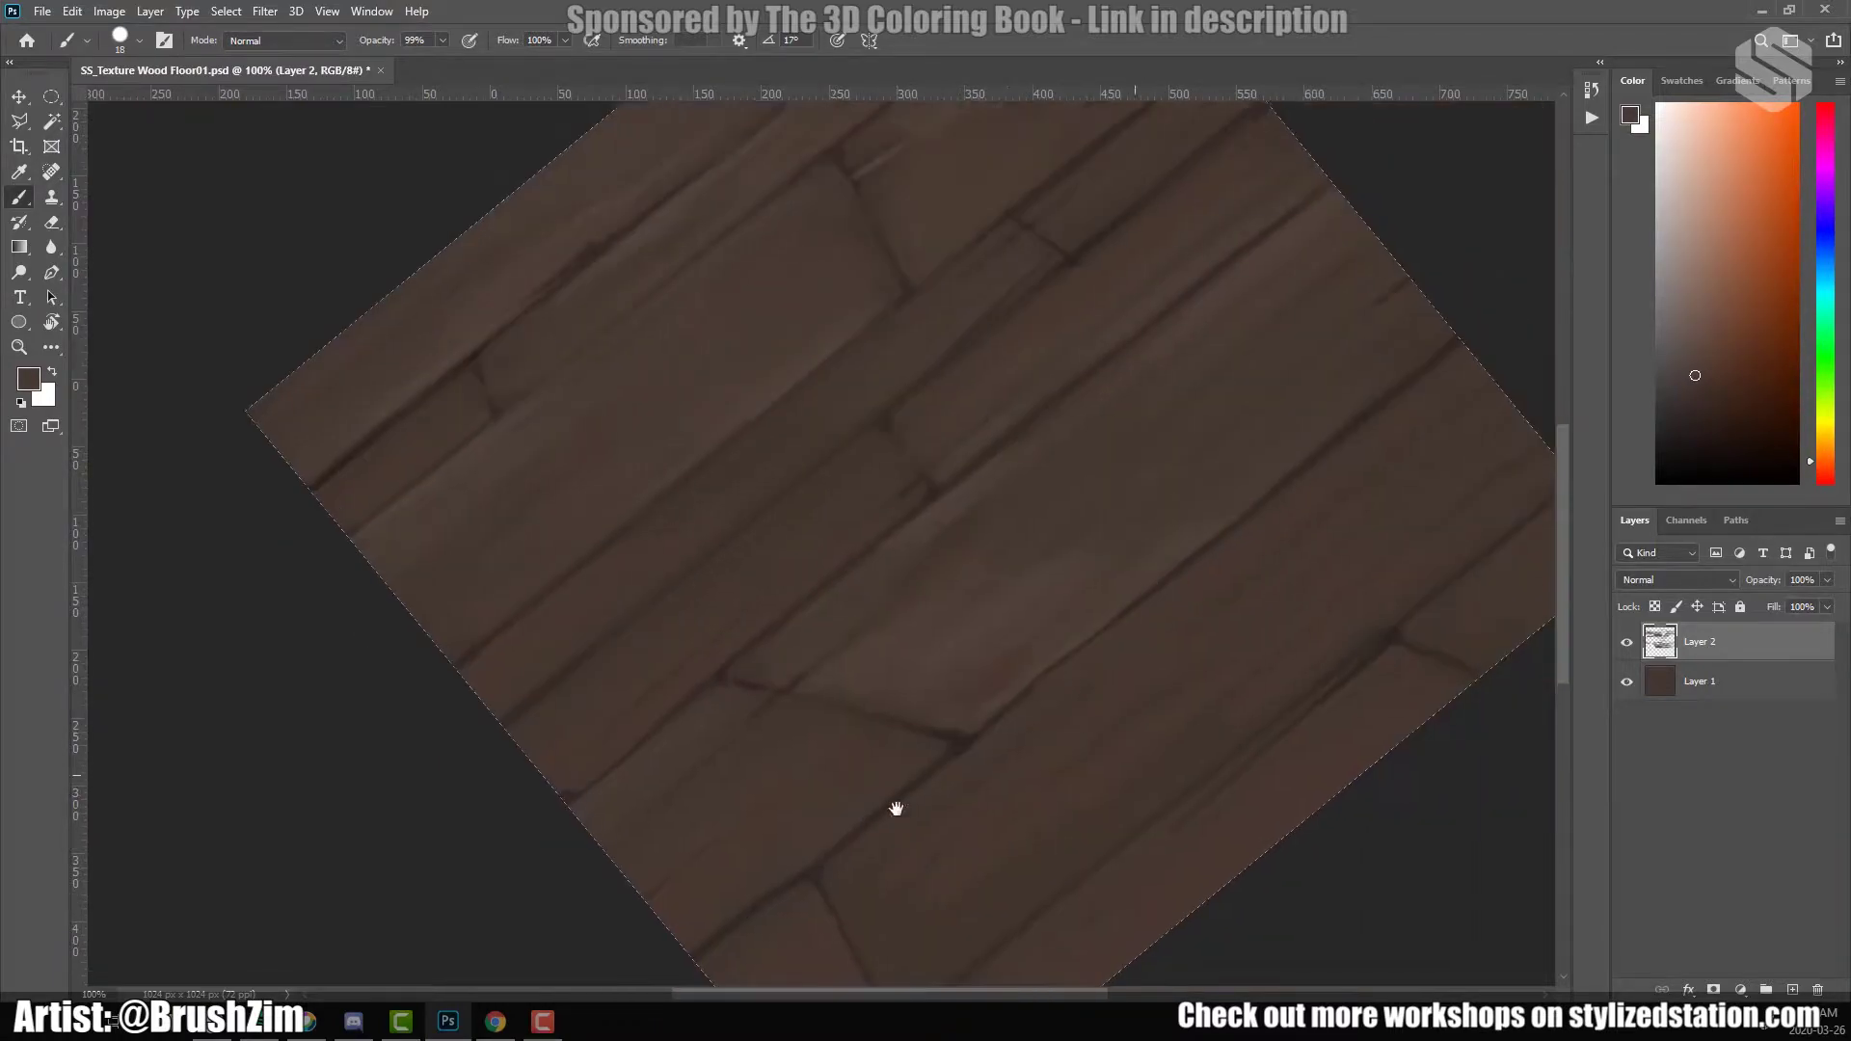
{"action": "scroll", "coordinate": [881, 806], "scroll_direction": "down", "scroll_amount": 2}
{"action": "left_click", "coordinate": [839, 826], "text": "alt"}
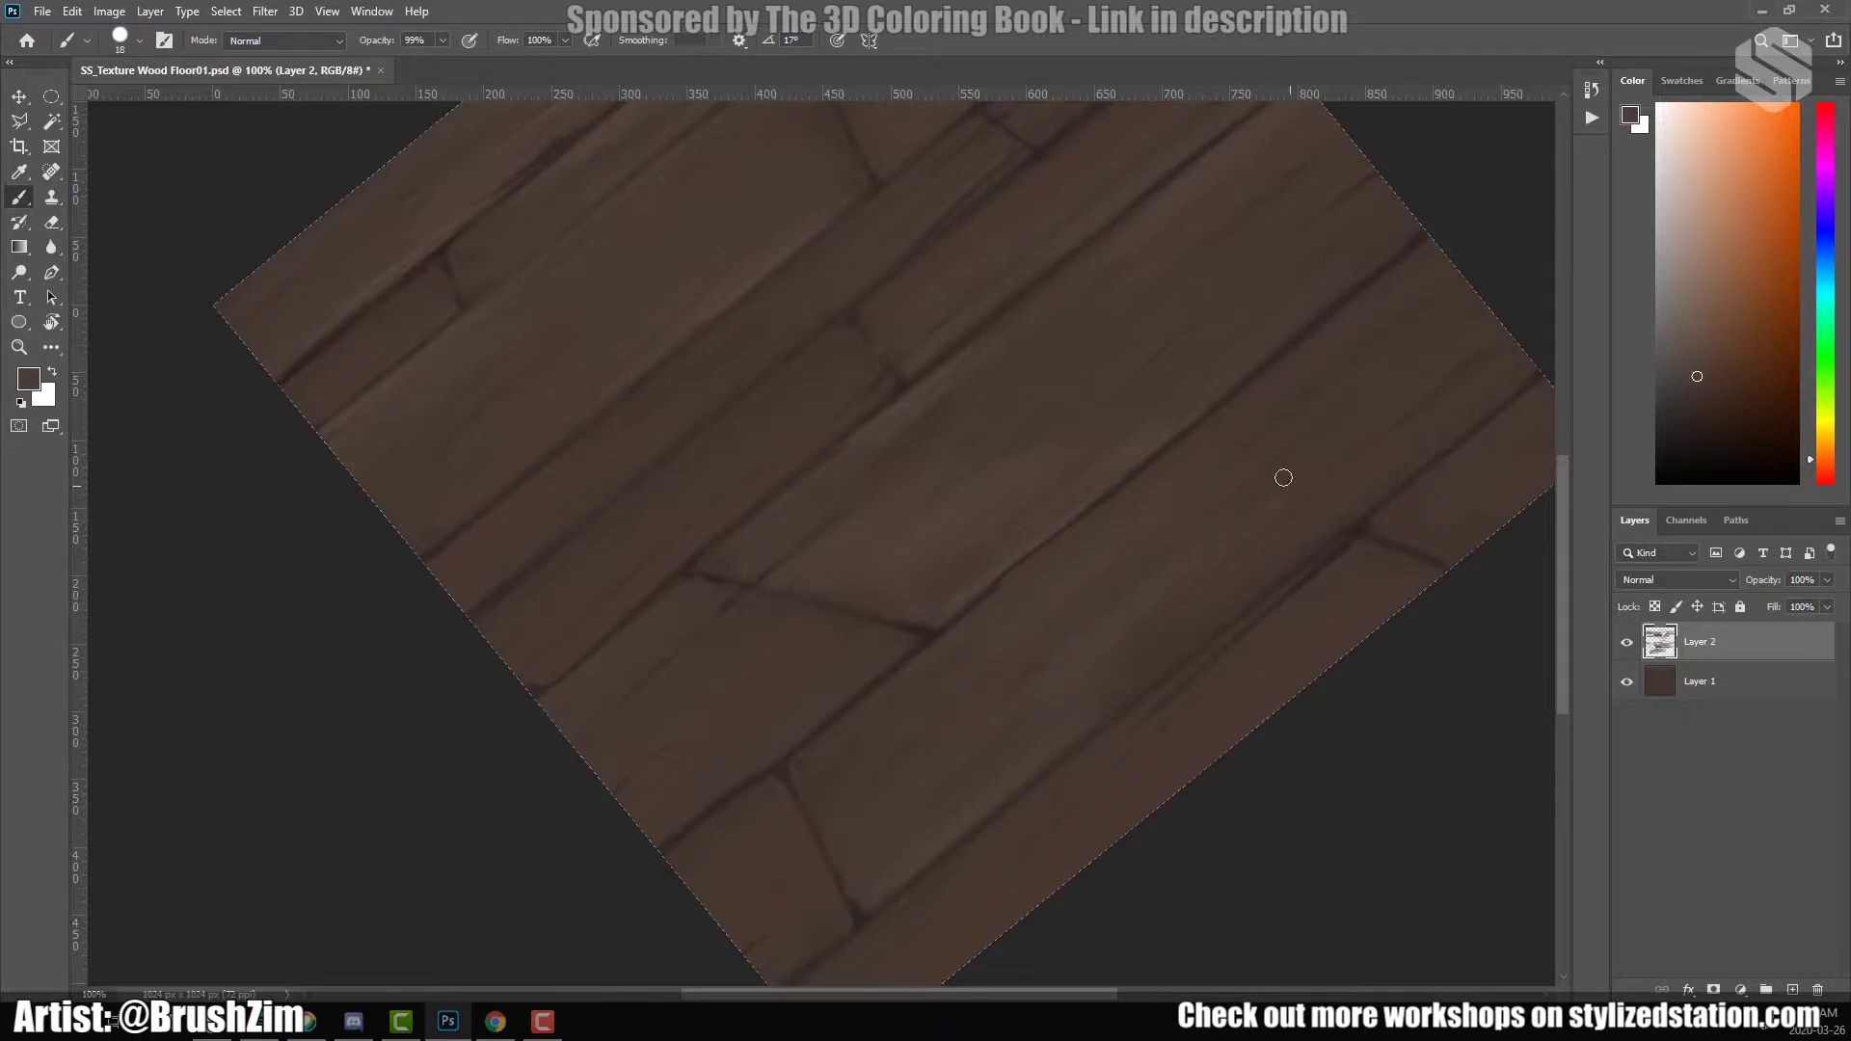
Lighten the long plank below the central one and blend in soft wood-grain tones sampled from it.
{"action": "scroll", "coordinate": [851, 703], "scroll_direction": "down", "scroll_amount": 2}
{"action": "scroll", "coordinate": [852, 703], "scroll_direction": "left", "scroll_amount": 3}
{"action": "scroll", "coordinate": [975, 802], "scroll_direction": "right", "scroll_amount": 3}
{"action": "scroll", "coordinate": [975, 802], "scroll_direction": "up", "scroll_amount": 2}
{"action": "scroll", "coordinate": [1256, 591], "scroll_direction": "left", "scroll_amount": 2}
{"action": "scroll", "coordinate": [887, 762], "scroll_direction": "right", "scroll_amount": 3}
{"action": "scroll", "coordinate": [888, 762], "scroll_direction": "up", "scroll_amount": 3}
{"action": "left_click", "coordinate": [887, 762], "text": "alt"}
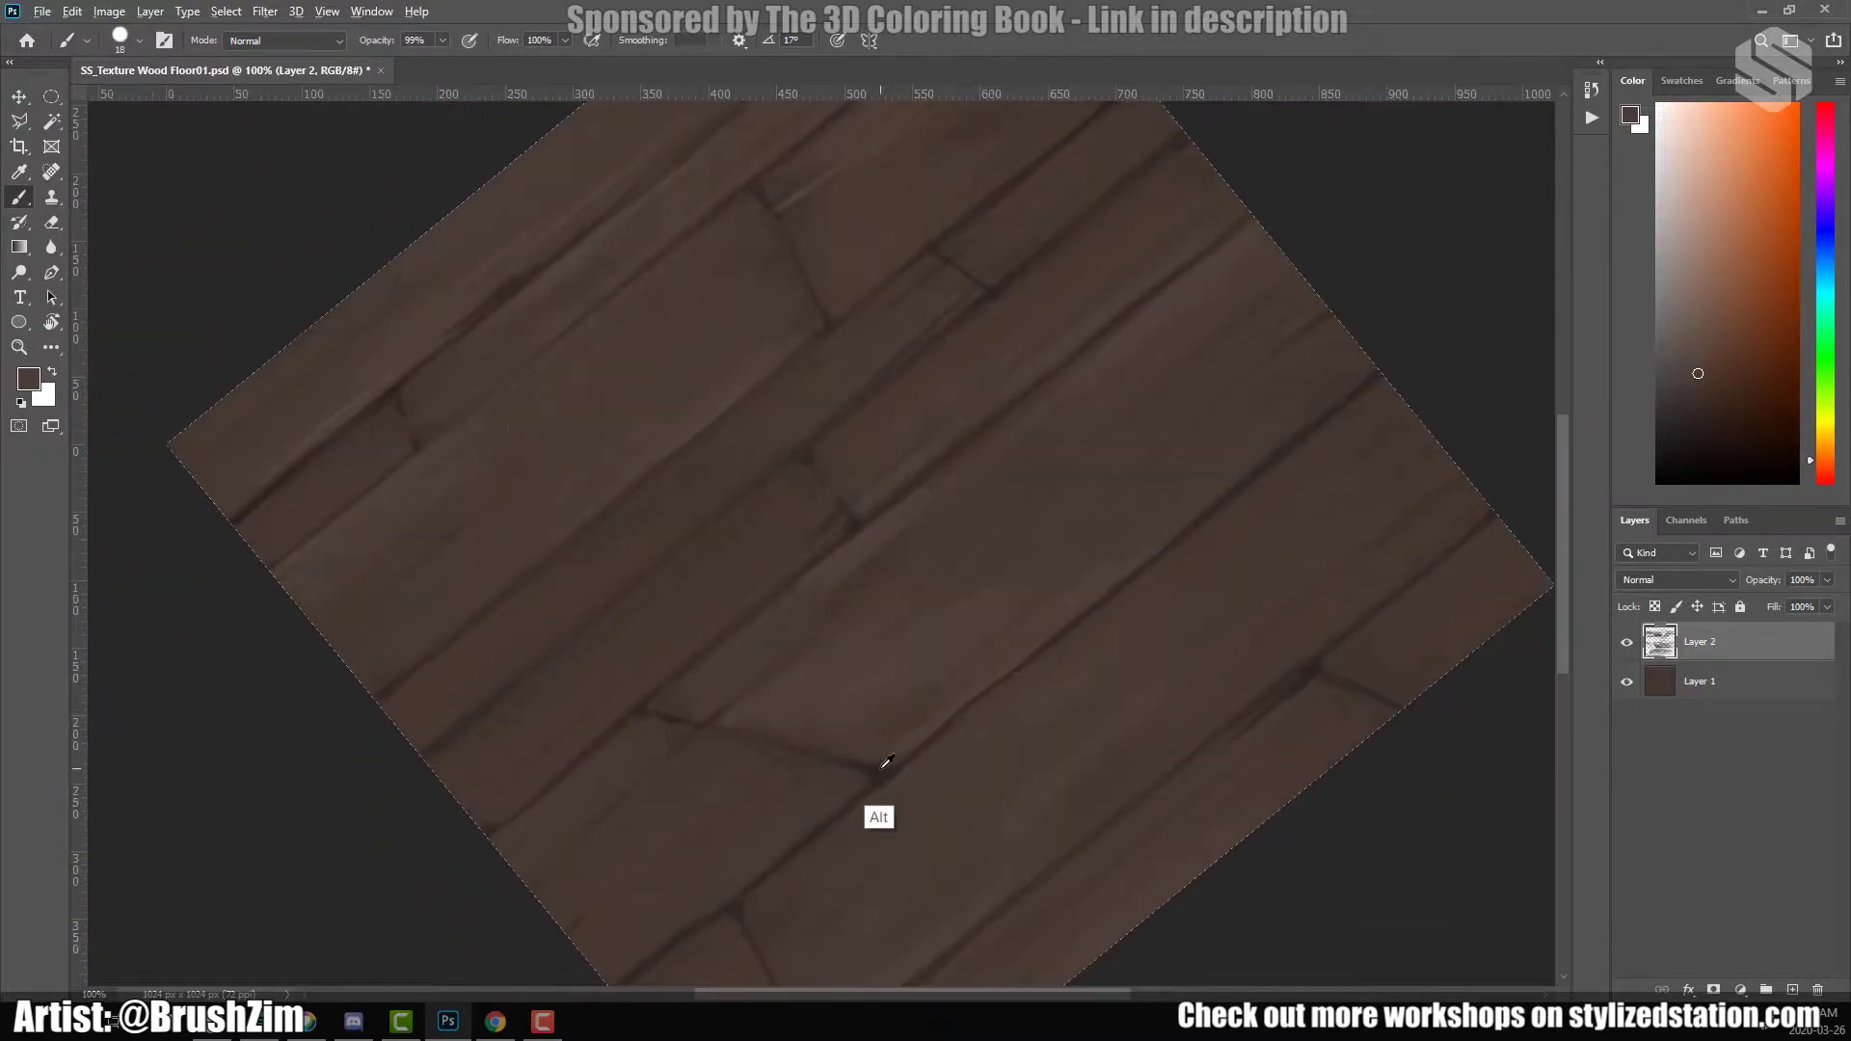
Use a small brush and sampled dark brown to chip the central plank's lower corner and bottom edge.
{"action": "right_click", "coordinate": [887, 762]}
{"action": "scroll", "coordinate": [893, 713], "scroll_direction": "up", "scroll_amount": 2}
{"action": "key", "text": "Escape"}
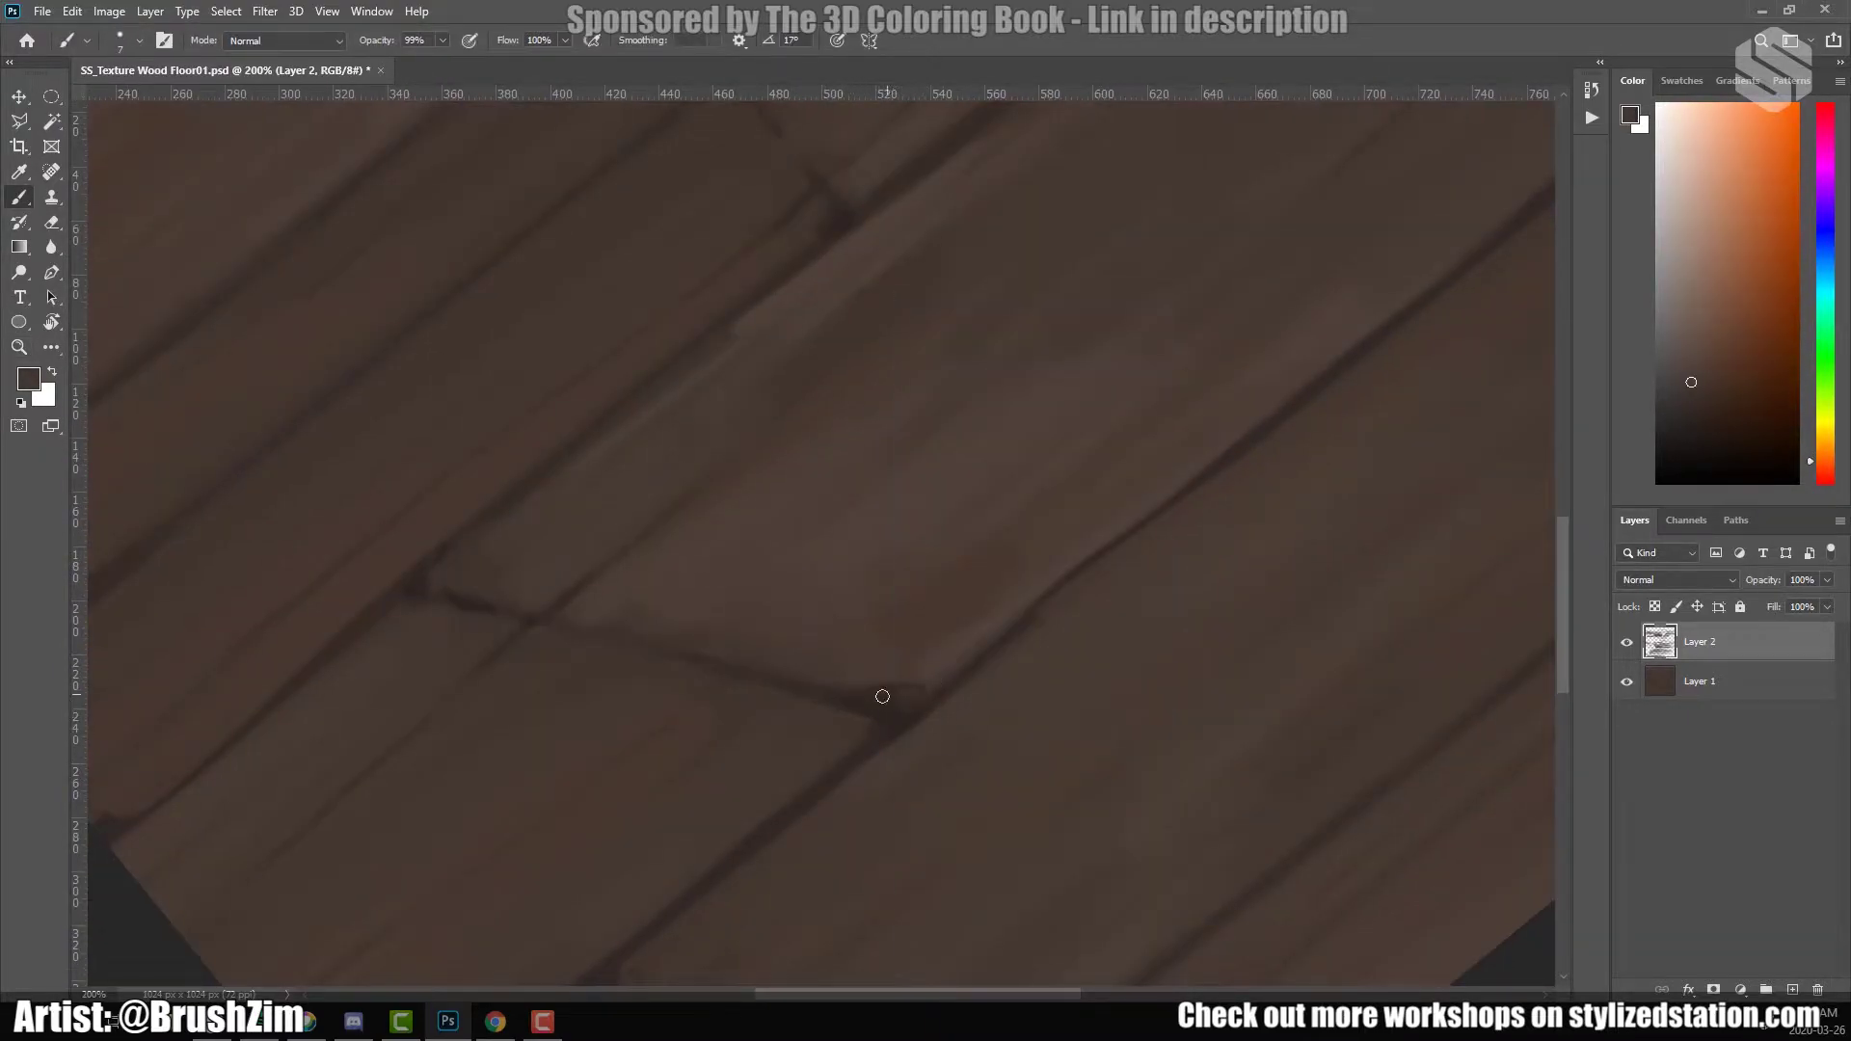
{"action": "left_click", "coordinate": [907, 710], "text": "alt"}
{"action": "scroll", "coordinate": [680, 581], "scroll_direction": "left", "scroll_amount": 3}
{"action": "scroll", "coordinate": [680, 581], "scroll_direction": "down", "scroll_amount": 1}
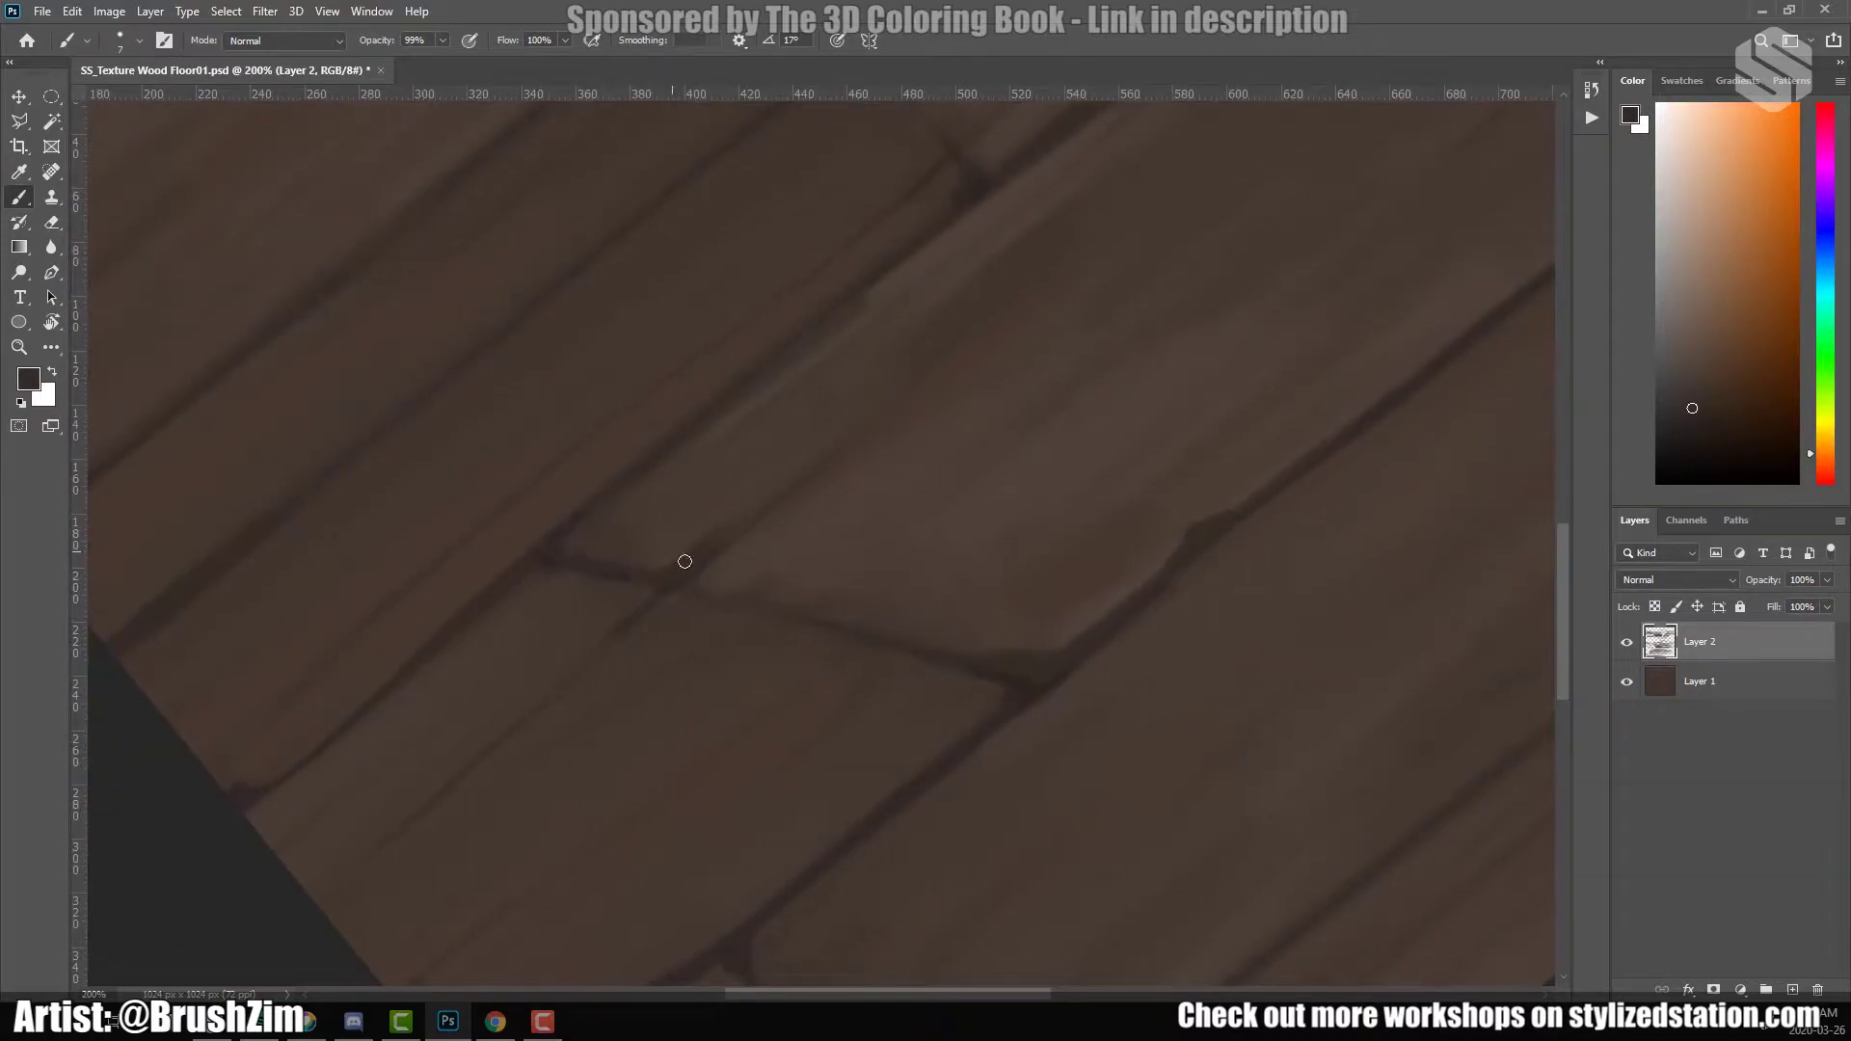
Deepen the split crossing the diagonal crack and break up the seam at the lower plank's left end.
{"action": "scroll", "coordinate": [777, 611], "scroll_direction": "down", "scroll_amount": 2}
{"action": "scroll", "coordinate": [1153, 447], "scroll_direction": "down", "scroll_amount": 4}
{"action": "scroll", "coordinate": [1153, 446], "scroll_direction": "left", "scroll_amount": 2}
{"action": "scroll", "coordinate": [1116, 483], "scroll_direction": "up", "scroll_amount": 1}
{"action": "scroll", "coordinate": [1235, 521], "scroll_direction": "up", "scroll_amount": 1}
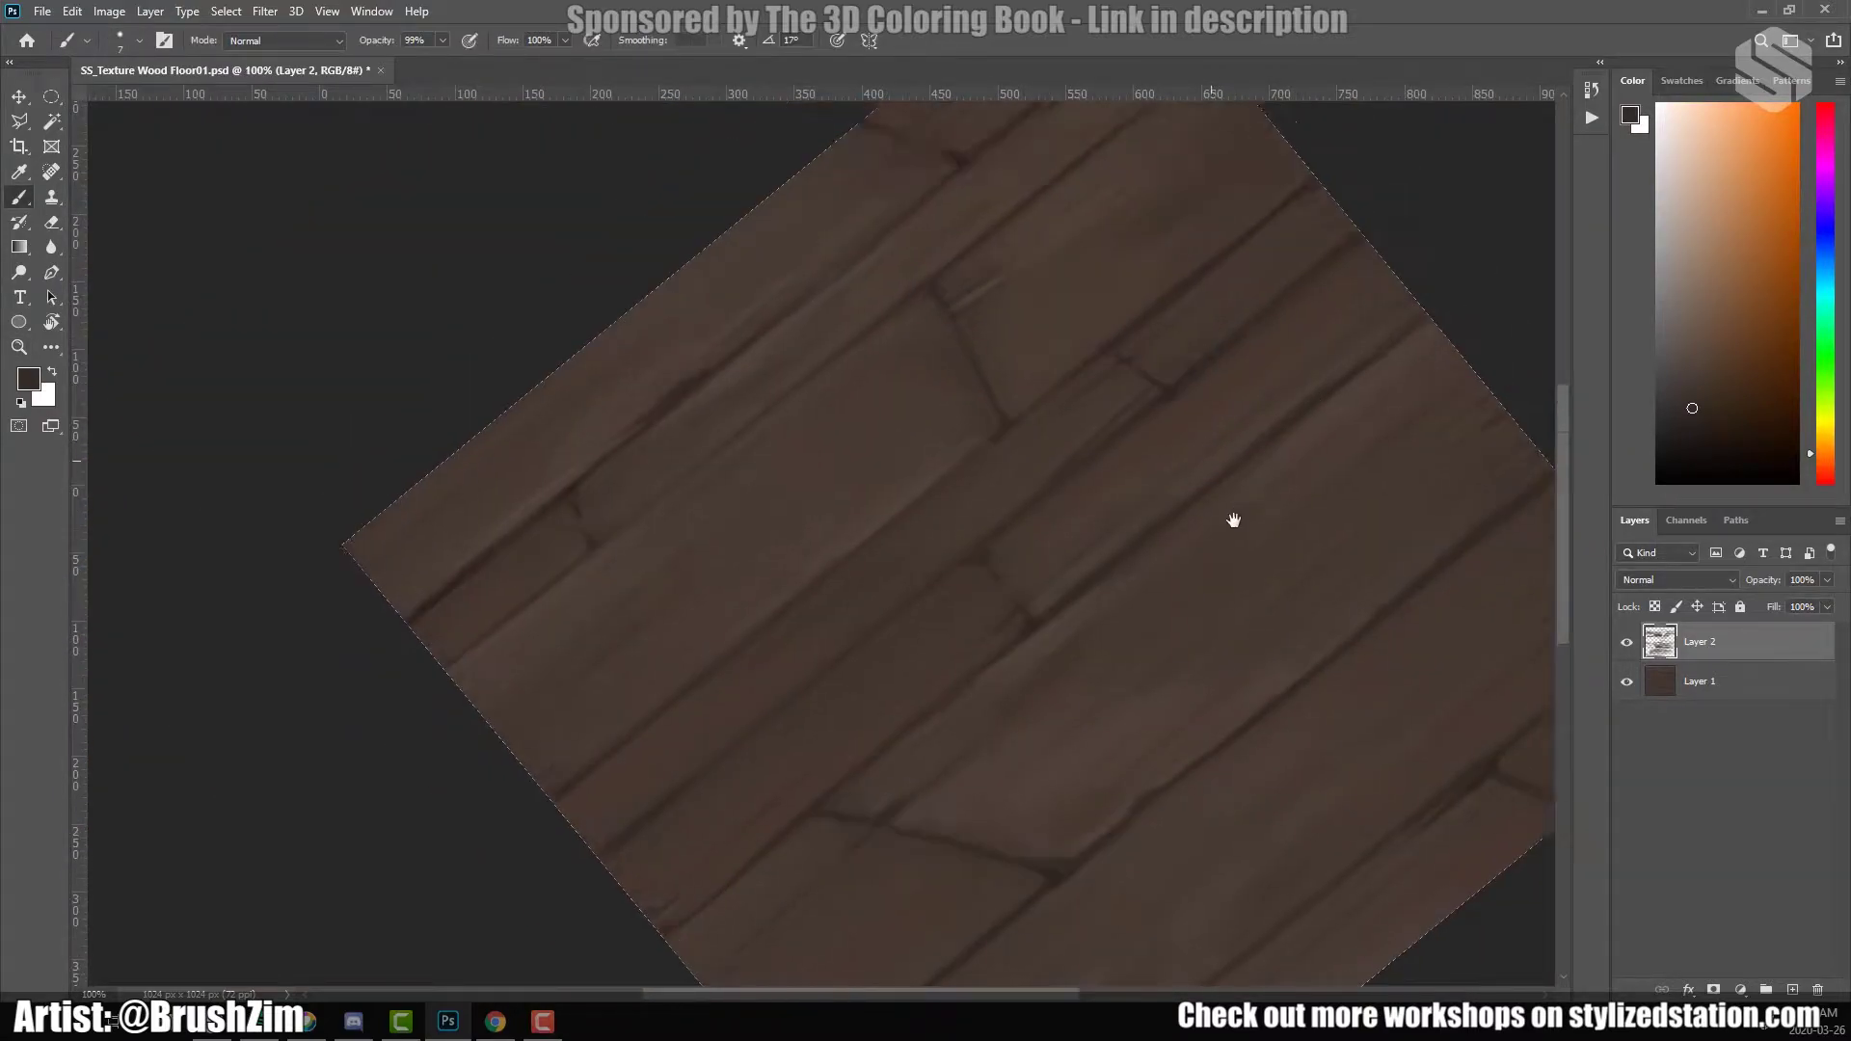
Darken and sharpen the seams and the short crack between the bottom-left planks.
{"action": "scroll", "coordinate": [1223, 415], "scroll_direction": "down", "scroll_amount": 3}
{"action": "scroll", "coordinate": [1222, 415], "scroll_direction": "left", "scroll_amount": 3}
{"action": "scroll", "coordinate": [839, 711], "scroll_direction": "up", "scroll_amount": 2}
{"action": "scroll", "coordinate": [831, 753], "scroll_direction": "down", "scroll_amount": 4}
{"action": "scroll", "coordinate": [832, 753], "scroll_direction": "right", "scroll_amount": 2}
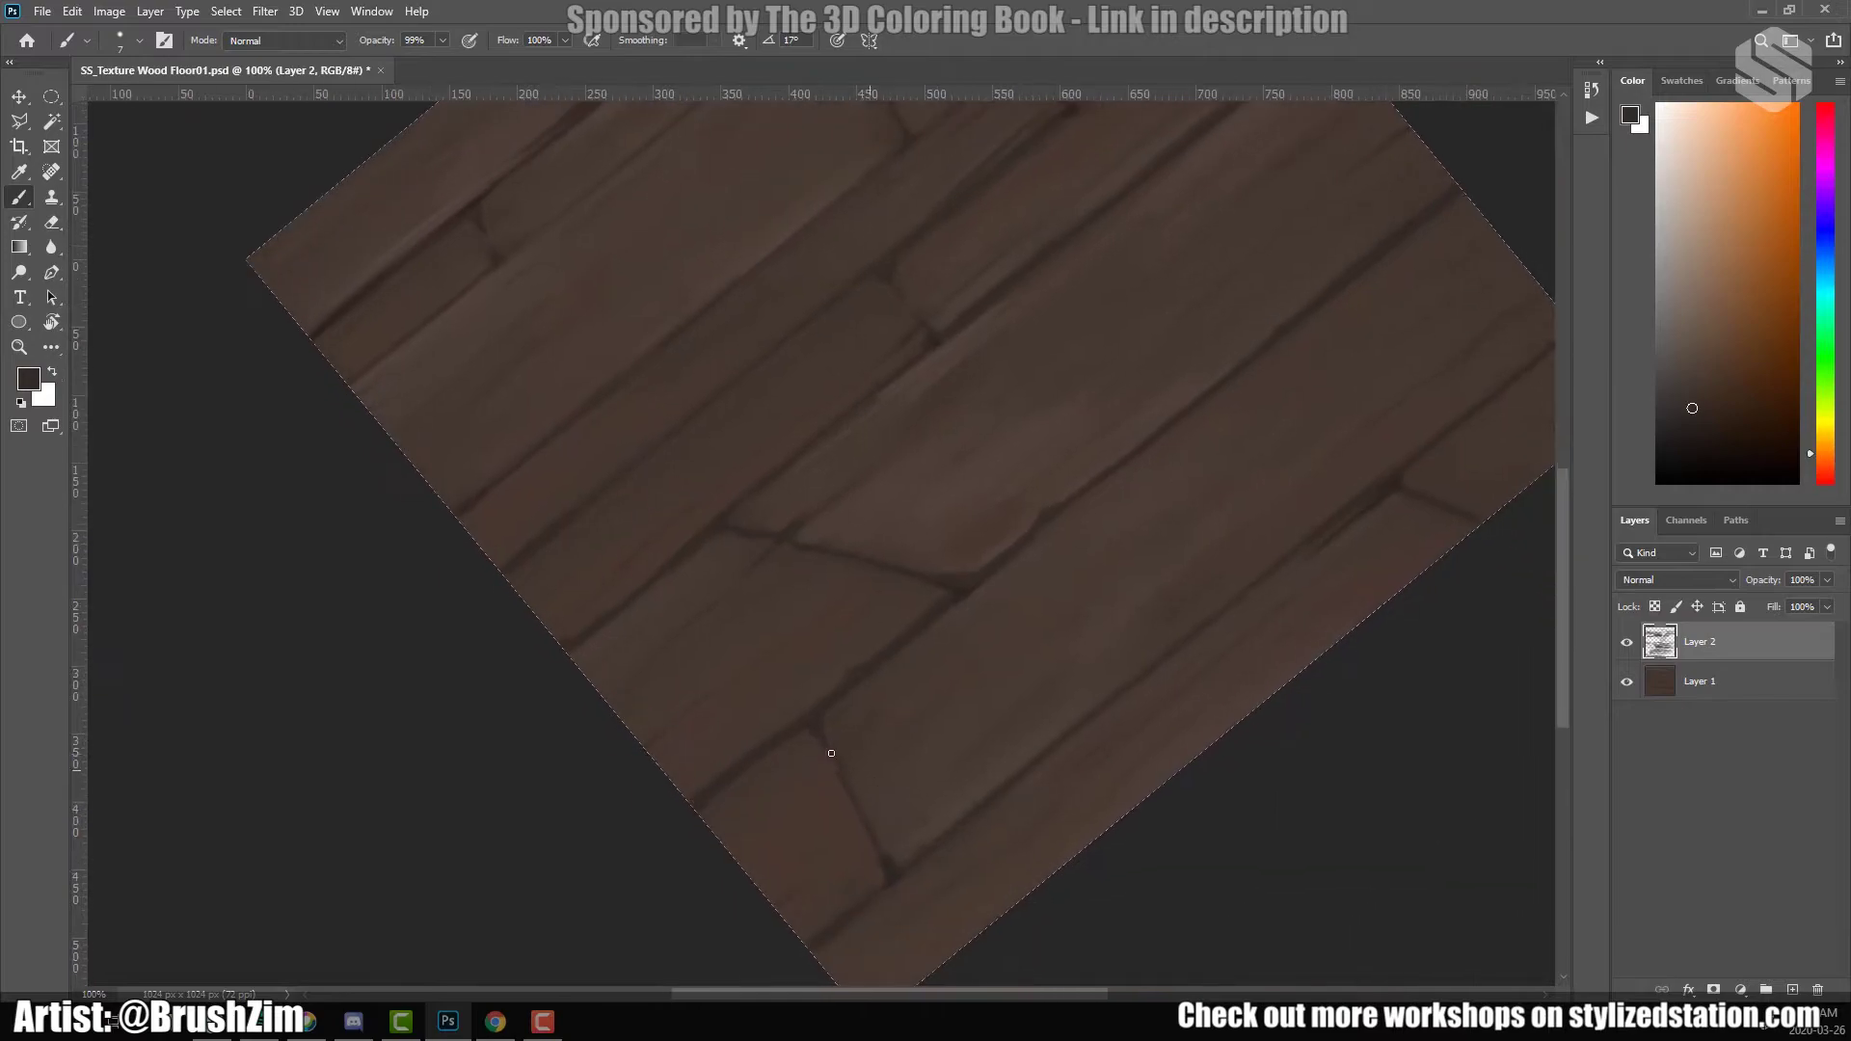
Refine the dark seams around the lower-right joint and the middle planks with the small brush.
{"action": "scroll", "coordinate": [831, 753], "scroll_direction": "right", "scroll_amount": 2}
{"action": "scroll", "coordinate": [1312, 438], "scroll_direction": "up", "scroll_amount": 4}
{"action": "scroll", "coordinate": [969, 557], "scroll_direction": "left", "scroll_amount": 4}
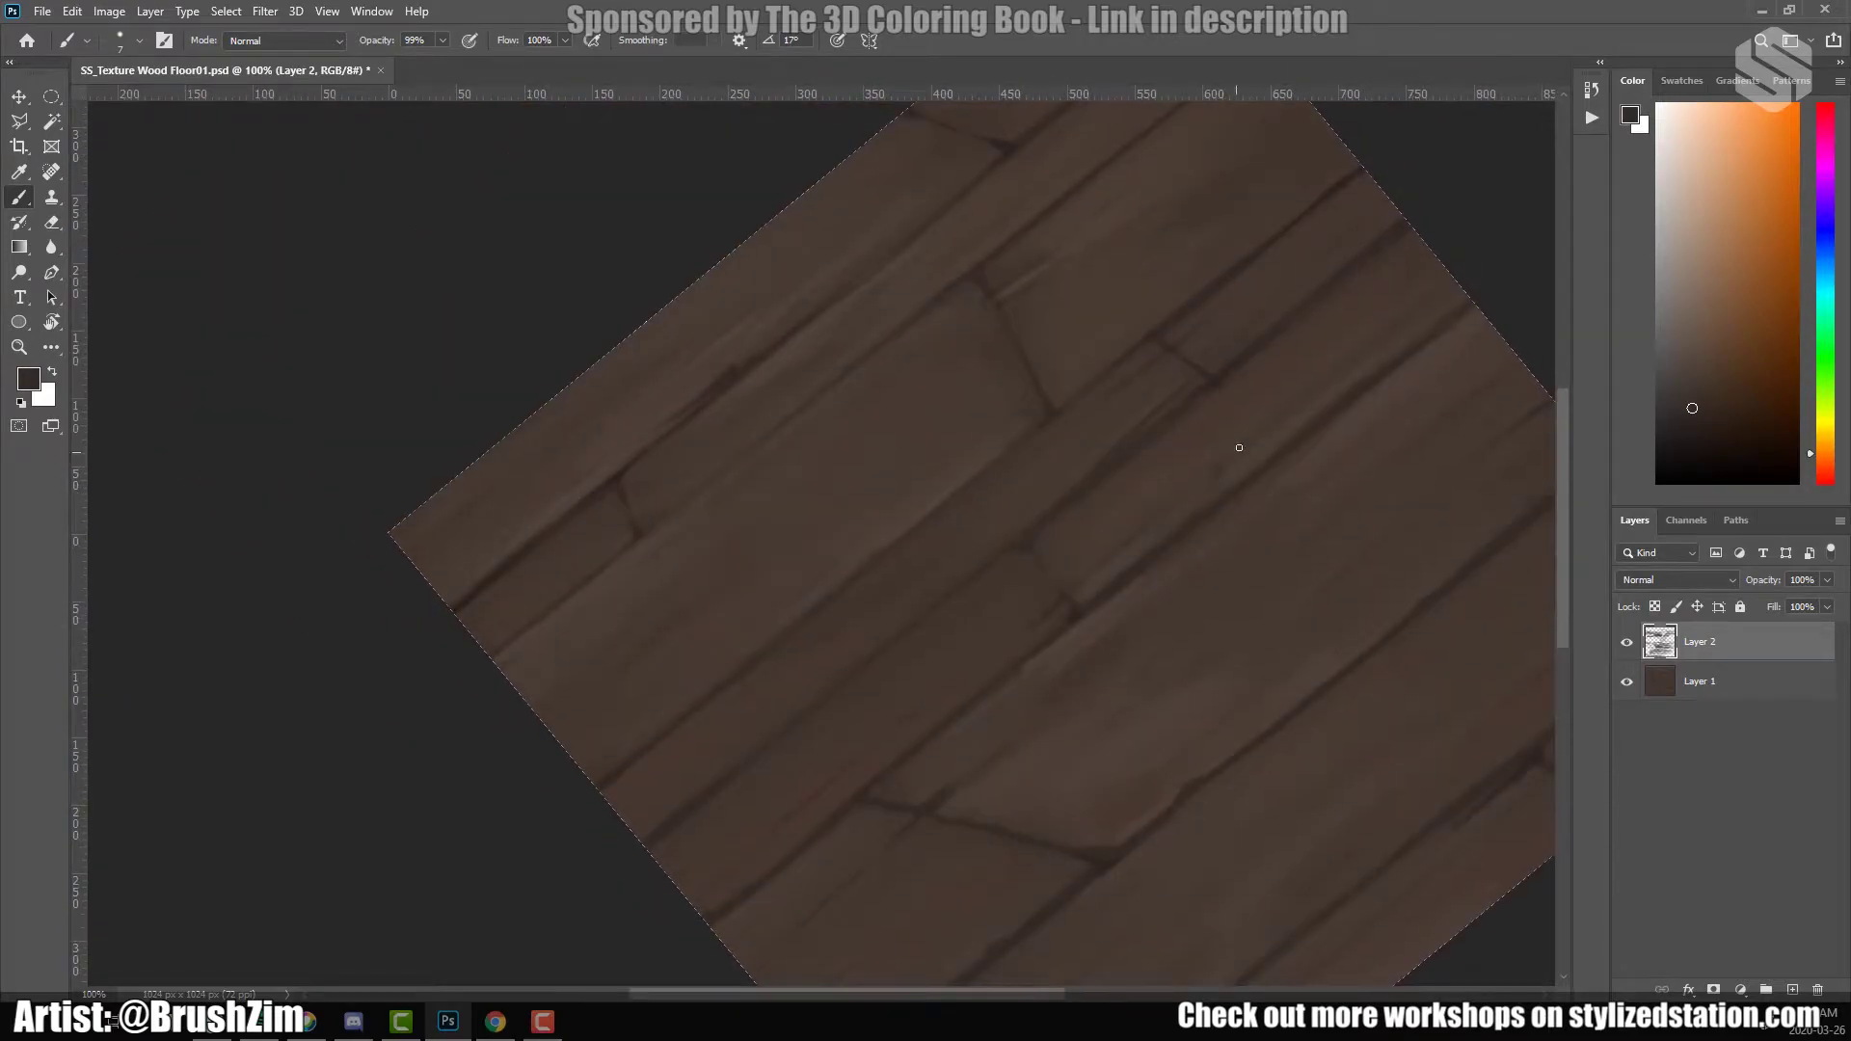
Paint a thin dark split along the narrow plank above the central one and sharpen the top plank joint.
{"action": "scroll", "coordinate": [1239, 448], "scroll_direction": "down", "scroll_amount": 2}
{"action": "scroll", "coordinate": [1239, 447], "scroll_direction": "left", "scroll_amount": 2}
{"action": "scroll", "coordinate": [827, 793], "scroll_direction": "up", "scroll_amount": 2}
{"action": "scroll", "coordinate": [826, 793], "scroll_direction": "left", "scroll_amount": 1}
{"action": "scroll", "coordinate": [1109, 328], "scroll_direction": "up", "scroll_amount": 3}
{"action": "scroll", "coordinate": [1109, 328], "scroll_direction": "right", "scroll_amount": 1}
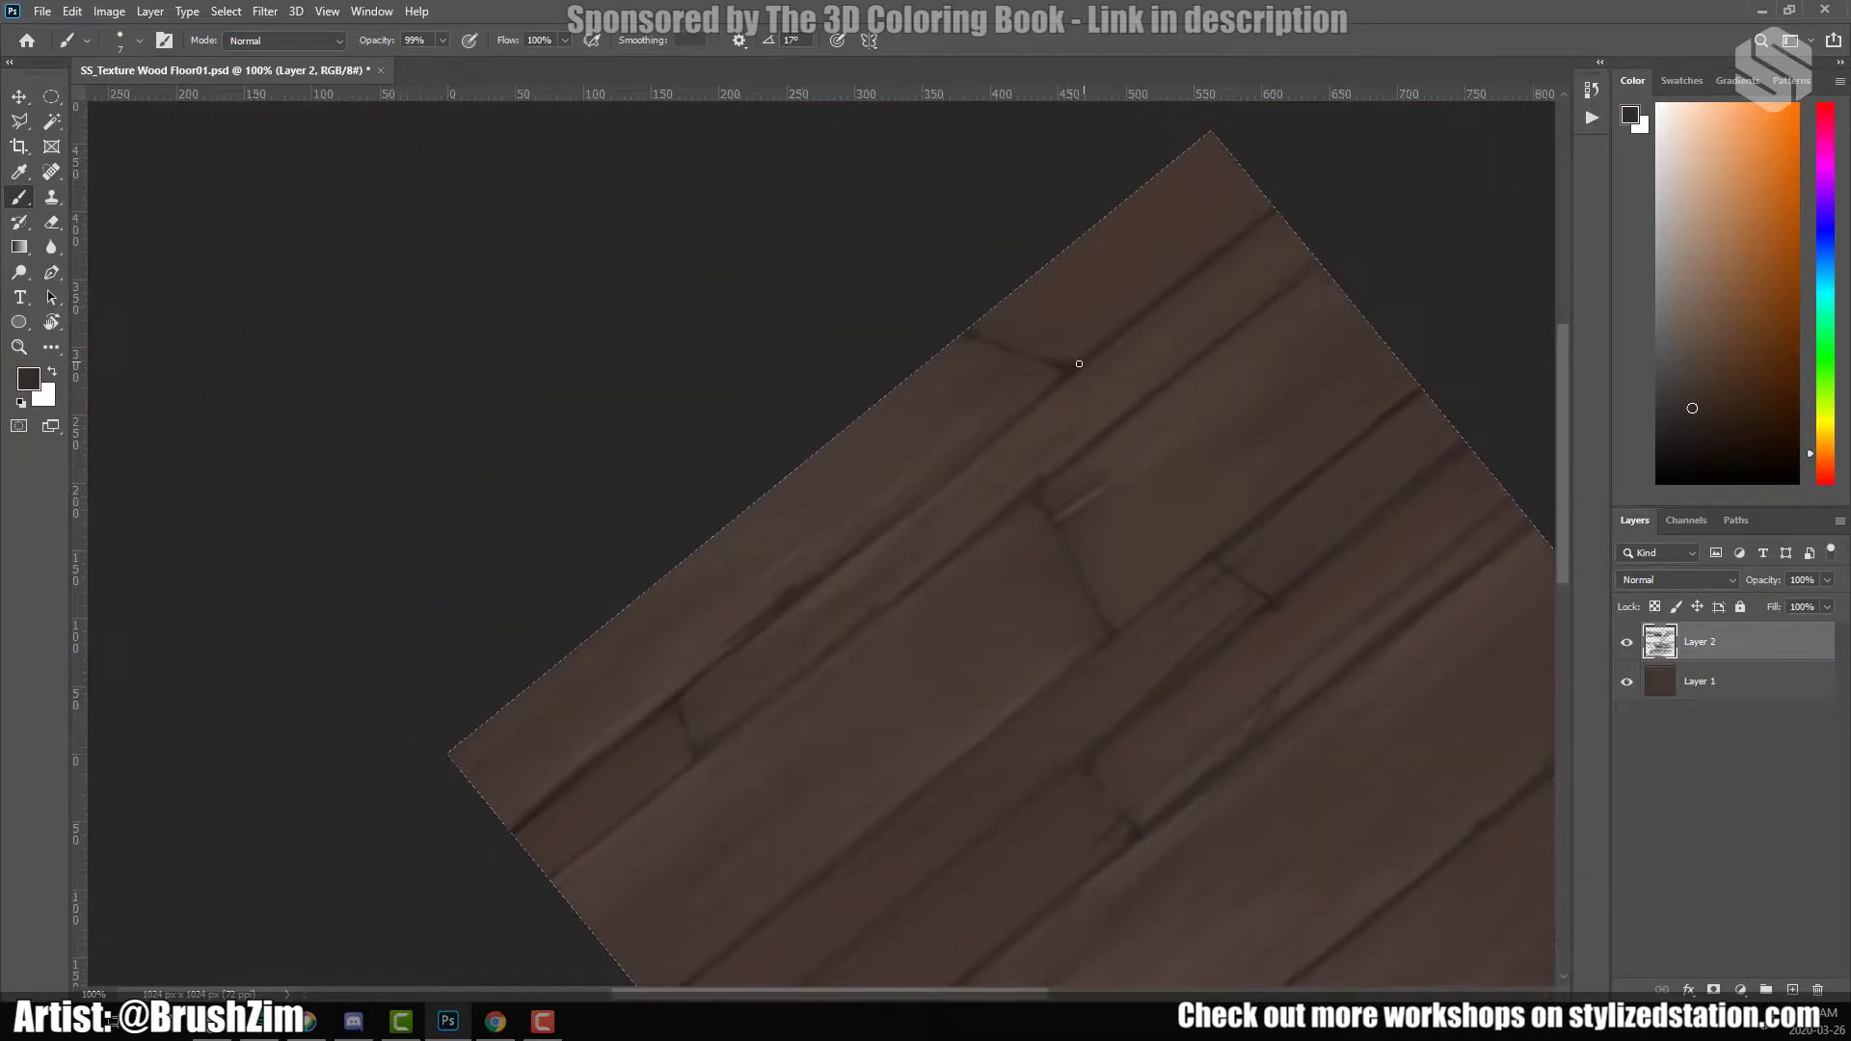
Add small dark chips along the topmost seam and to the short joint near the texture's left corner.
{"action": "scroll", "coordinate": [1144, 401], "scroll_direction": "left", "scroll_amount": 2}
{"action": "scroll", "coordinate": [1061, 443], "scroll_direction": "left", "scroll_amount": 1}
{"action": "scroll", "coordinate": [916, 560], "scroll_direction": "down", "scroll_amount": 3}
{"action": "scroll", "coordinate": [916, 560], "scroll_direction": "left", "scroll_amount": 2}
{"action": "scroll", "coordinate": [866, 627], "scroll_direction": "up", "scroll_amount": 2}
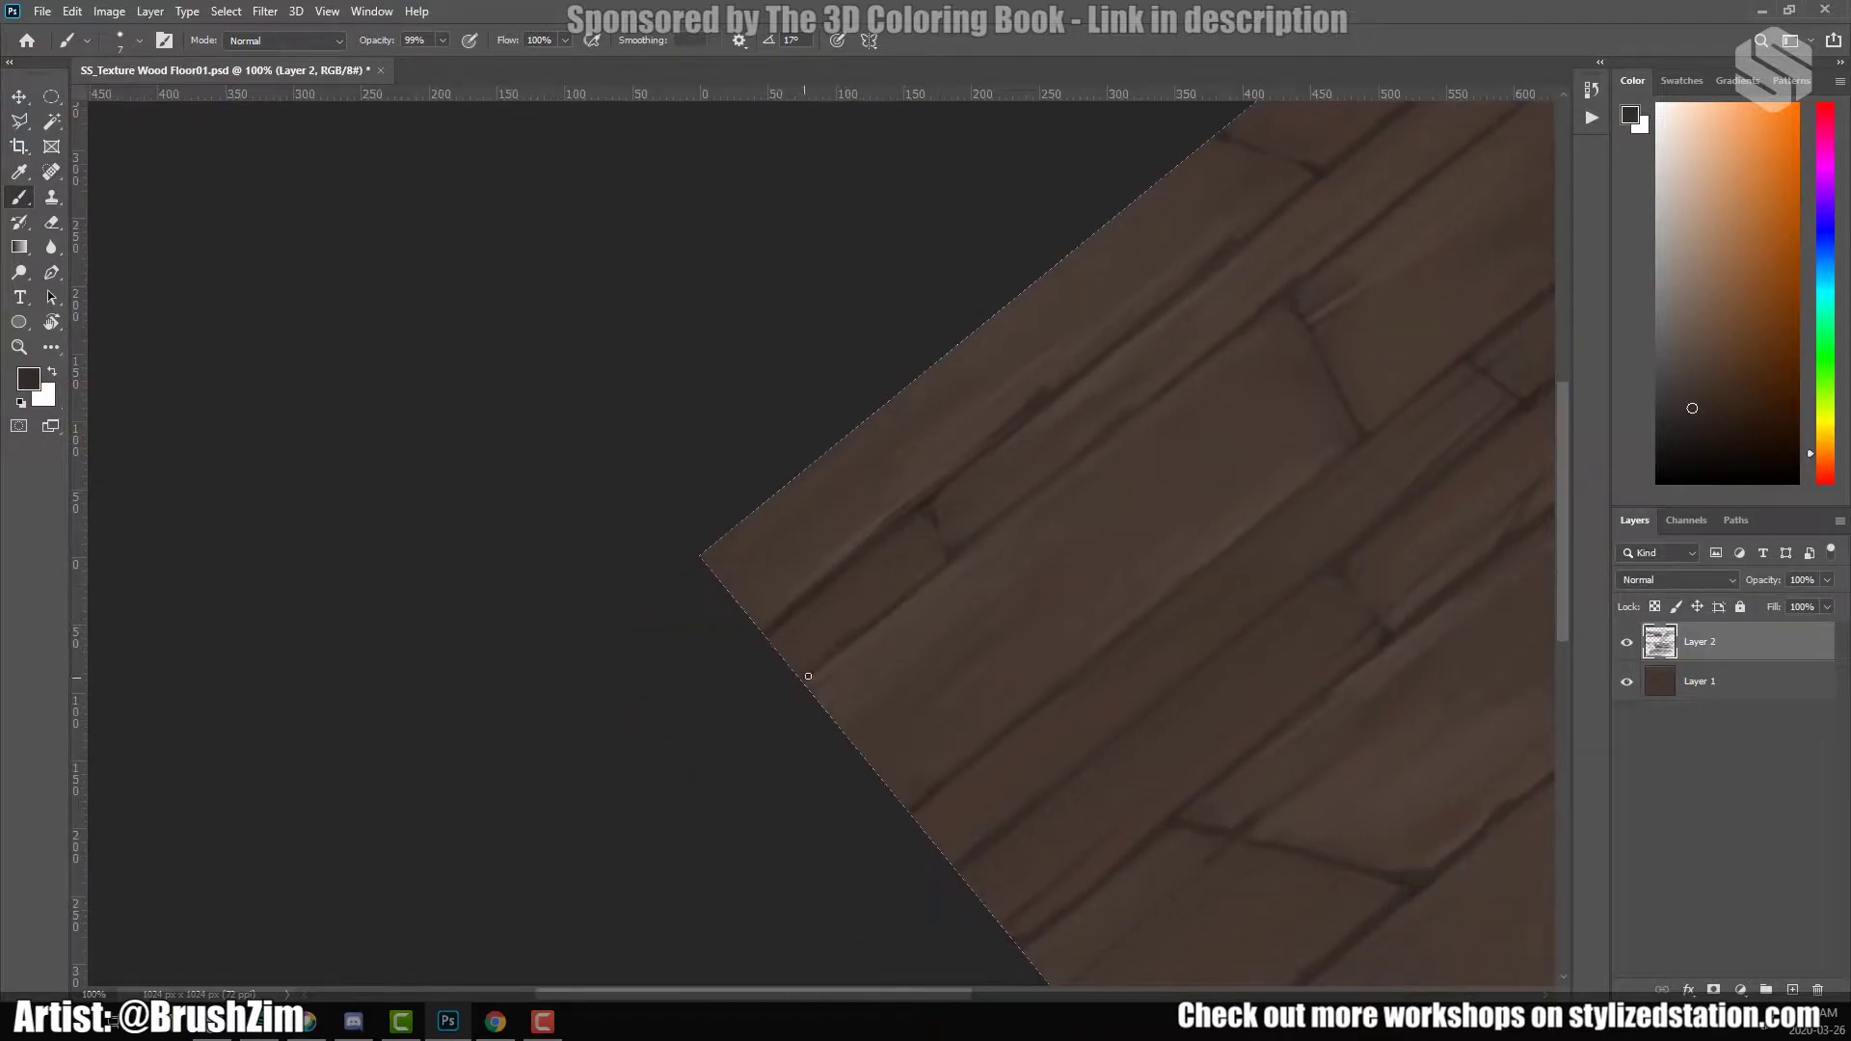
Refine the dark seams around the middle planks and add small crack marks at their joints.
{"action": "scroll", "coordinate": [807, 674], "scroll_direction": "right", "scroll_amount": 3}
{"action": "scroll", "coordinate": [975, 550], "scroll_direction": "down", "scroll_amount": 2}
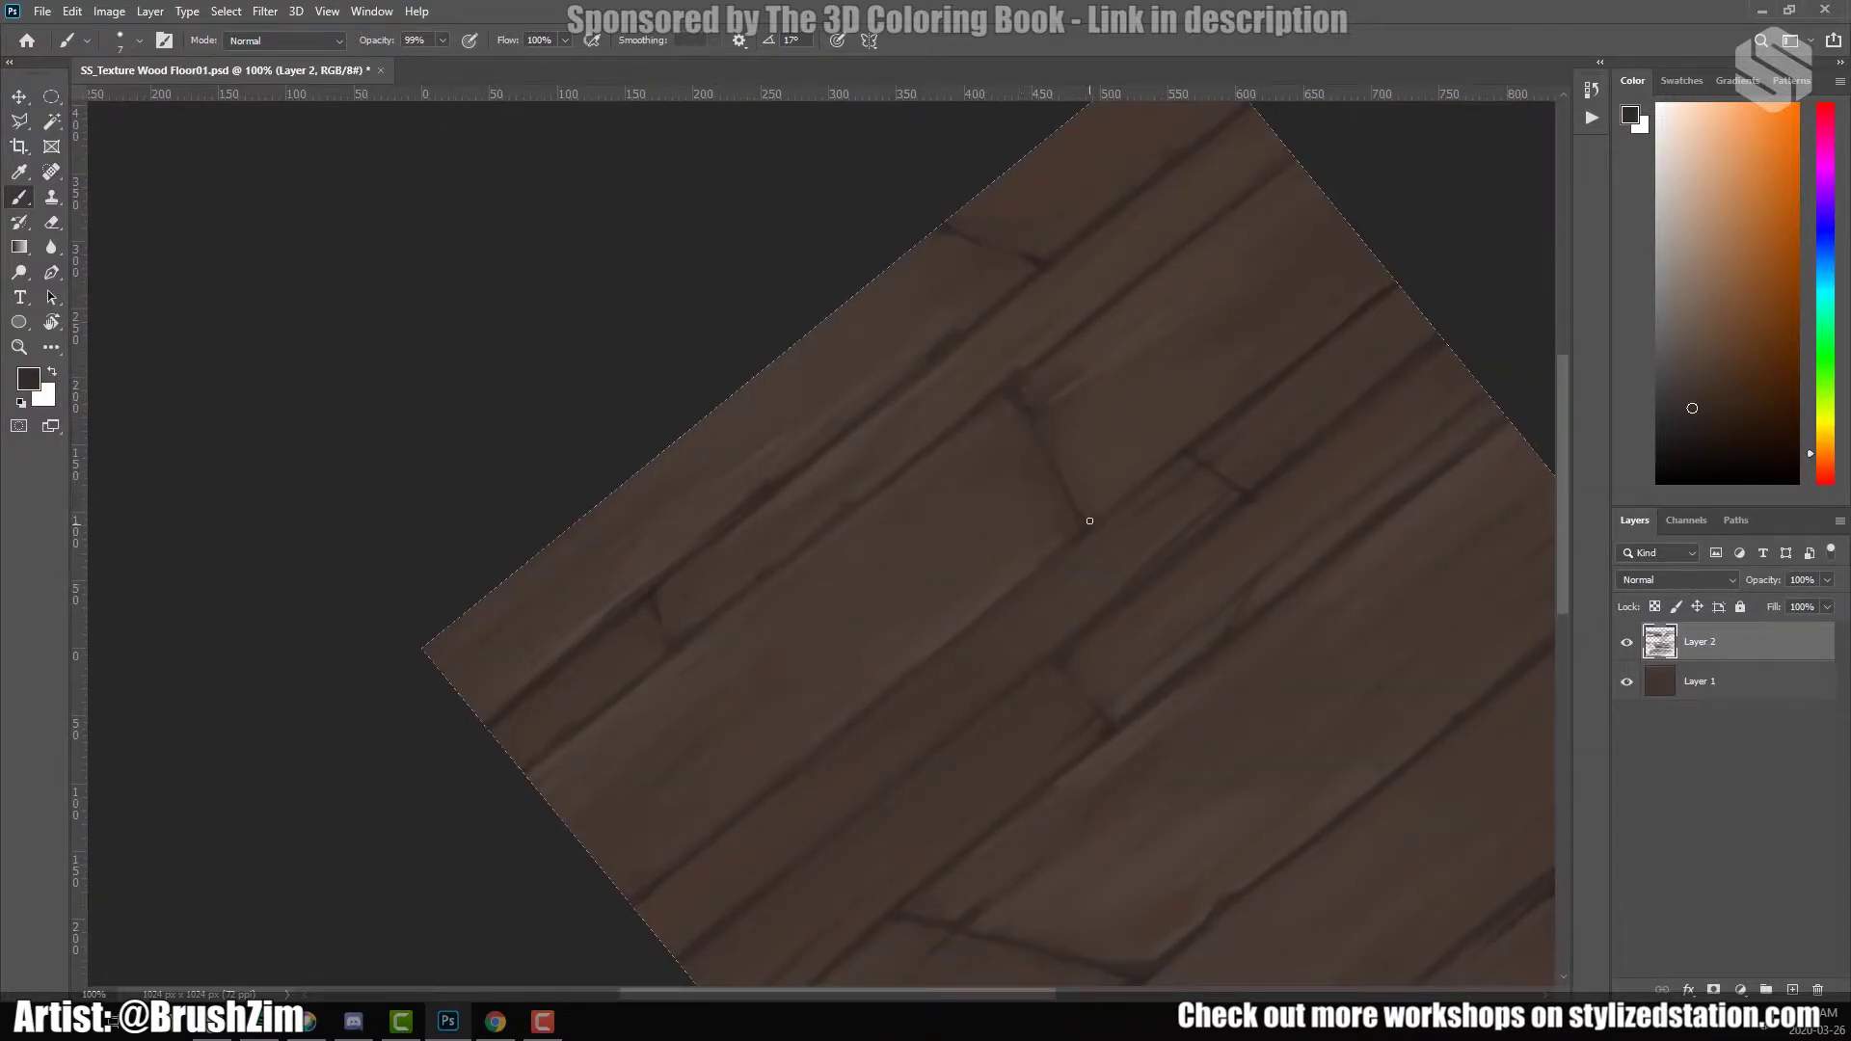
{"action": "scroll", "coordinate": [1254, 366], "scroll_direction": "down", "scroll_amount": 2}
{"action": "scroll", "coordinate": [1148, 433], "scroll_direction": "left", "scroll_amount": 2}
{"action": "scroll", "coordinate": [868, 655], "scroll_direction": "down", "scroll_amount": 1}
{"action": "scroll", "coordinate": [909, 608], "scroll_direction": "right", "scroll_amount": 1}
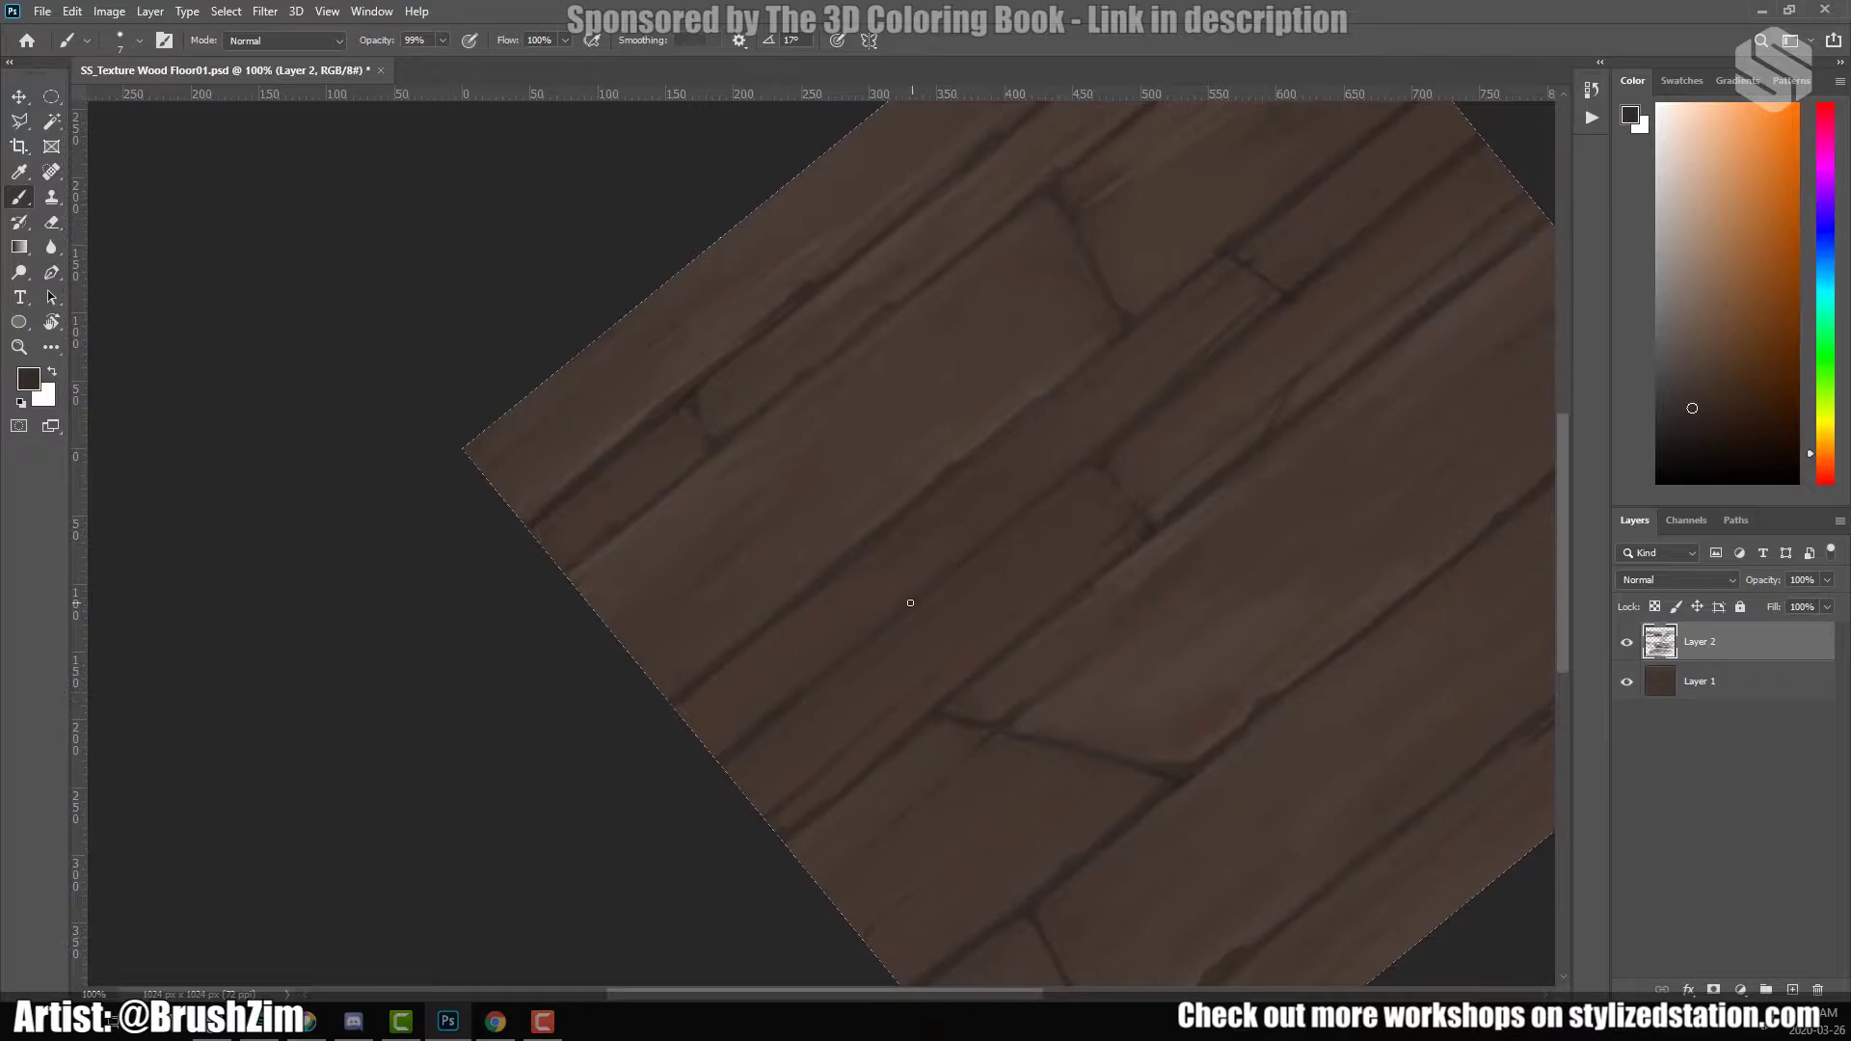
{"action": "scroll", "coordinate": [1190, 578], "scroll_direction": "down", "scroll_amount": 1}
{"action": "scroll", "coordinate": [1061, 578], "scroll_direction": "right", "scroll_amount": 4}
{"action": "scroll", "coordinate": [1343, 469], "scroll_direction": "down", "scroll_amount": 2}
{"action": "scroll", "coordinate": [1343, 469], "scroll_direction": "down", "scroll_amount": 1}
{"action": "scroll", "coordinate": [1322, 466], "scroll_direction": "left", "scroll_amount": 2}
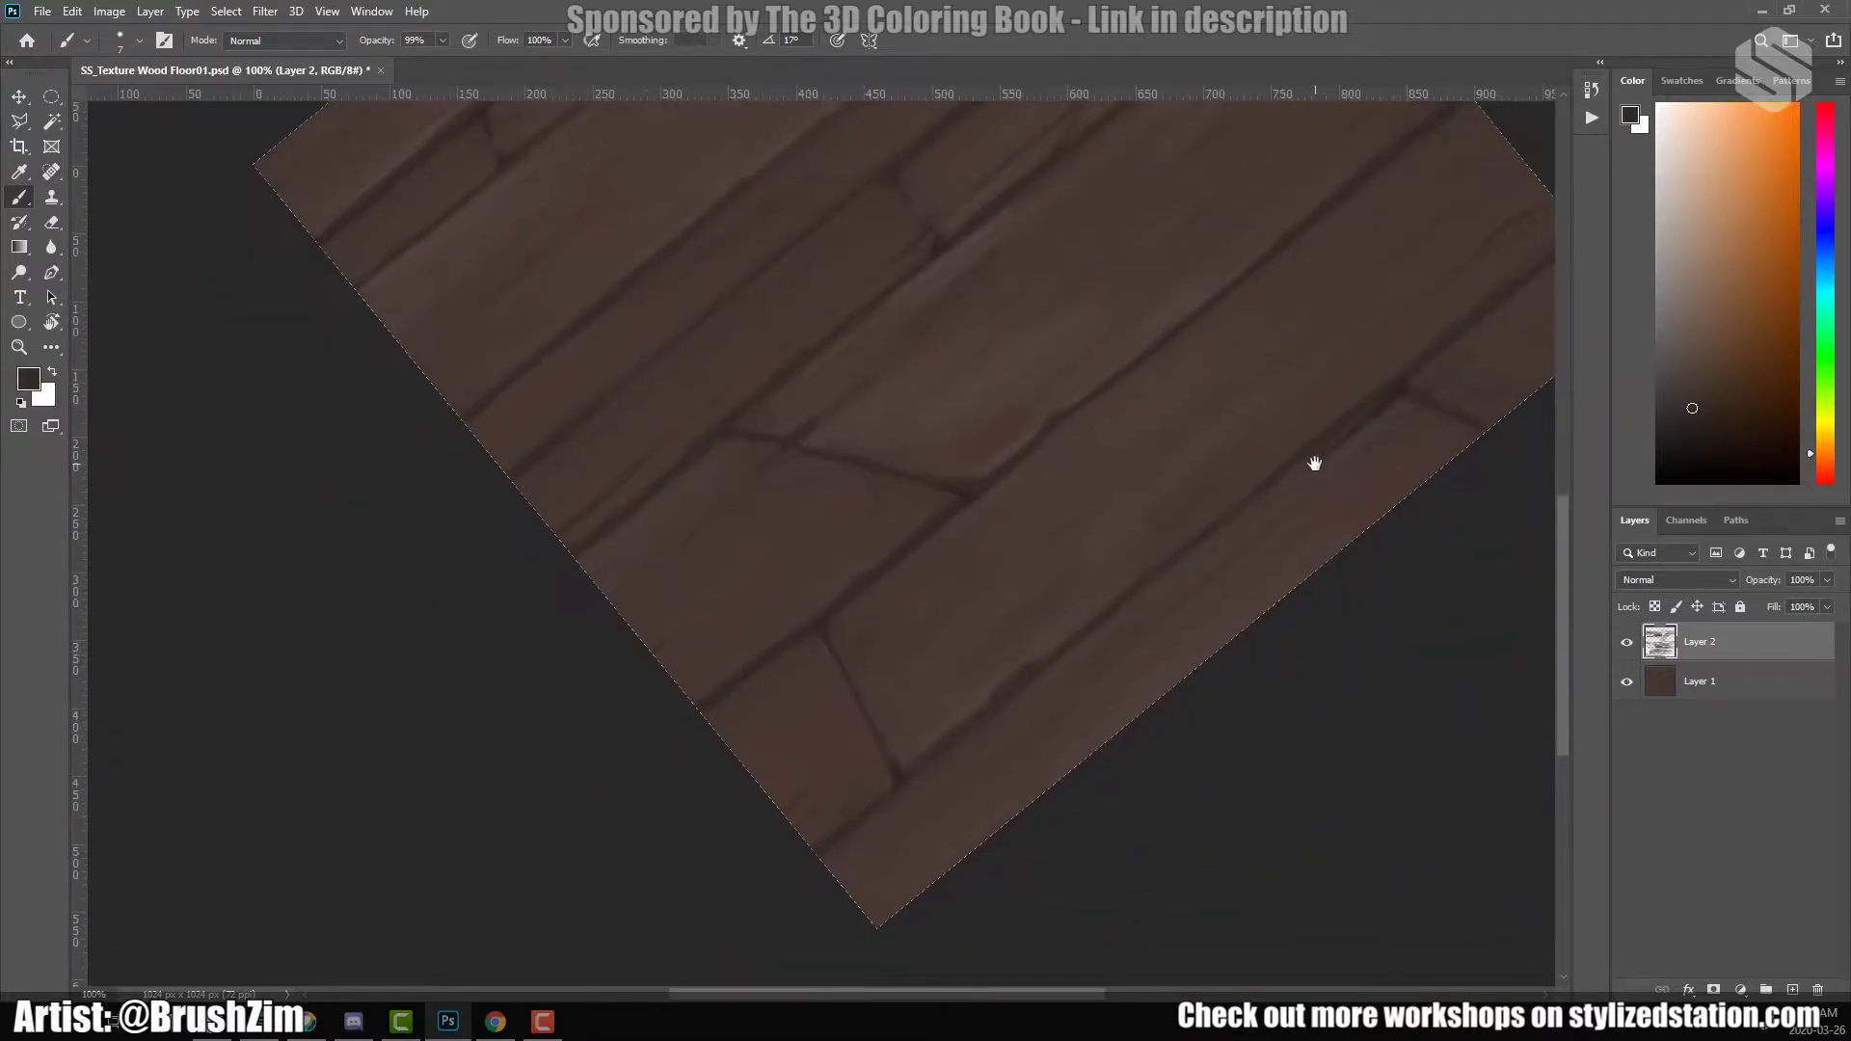
Merge the painted seam layer with the wood base and add a new empty layer above it.
{"action": "key", "text": "z"}
{"action": "scroll", "coordinate": [993, 656], "scroll_direction": "down", "scroll_amount": 2}
{"action": "scroll", "coordinate": [1125, 603], "scroll_direction": "right", "scroll_amount": 2}
{"action": "scroll", "coordinate": [1058, 756], "scroll_direction": "down", "scroll_amount": 1}
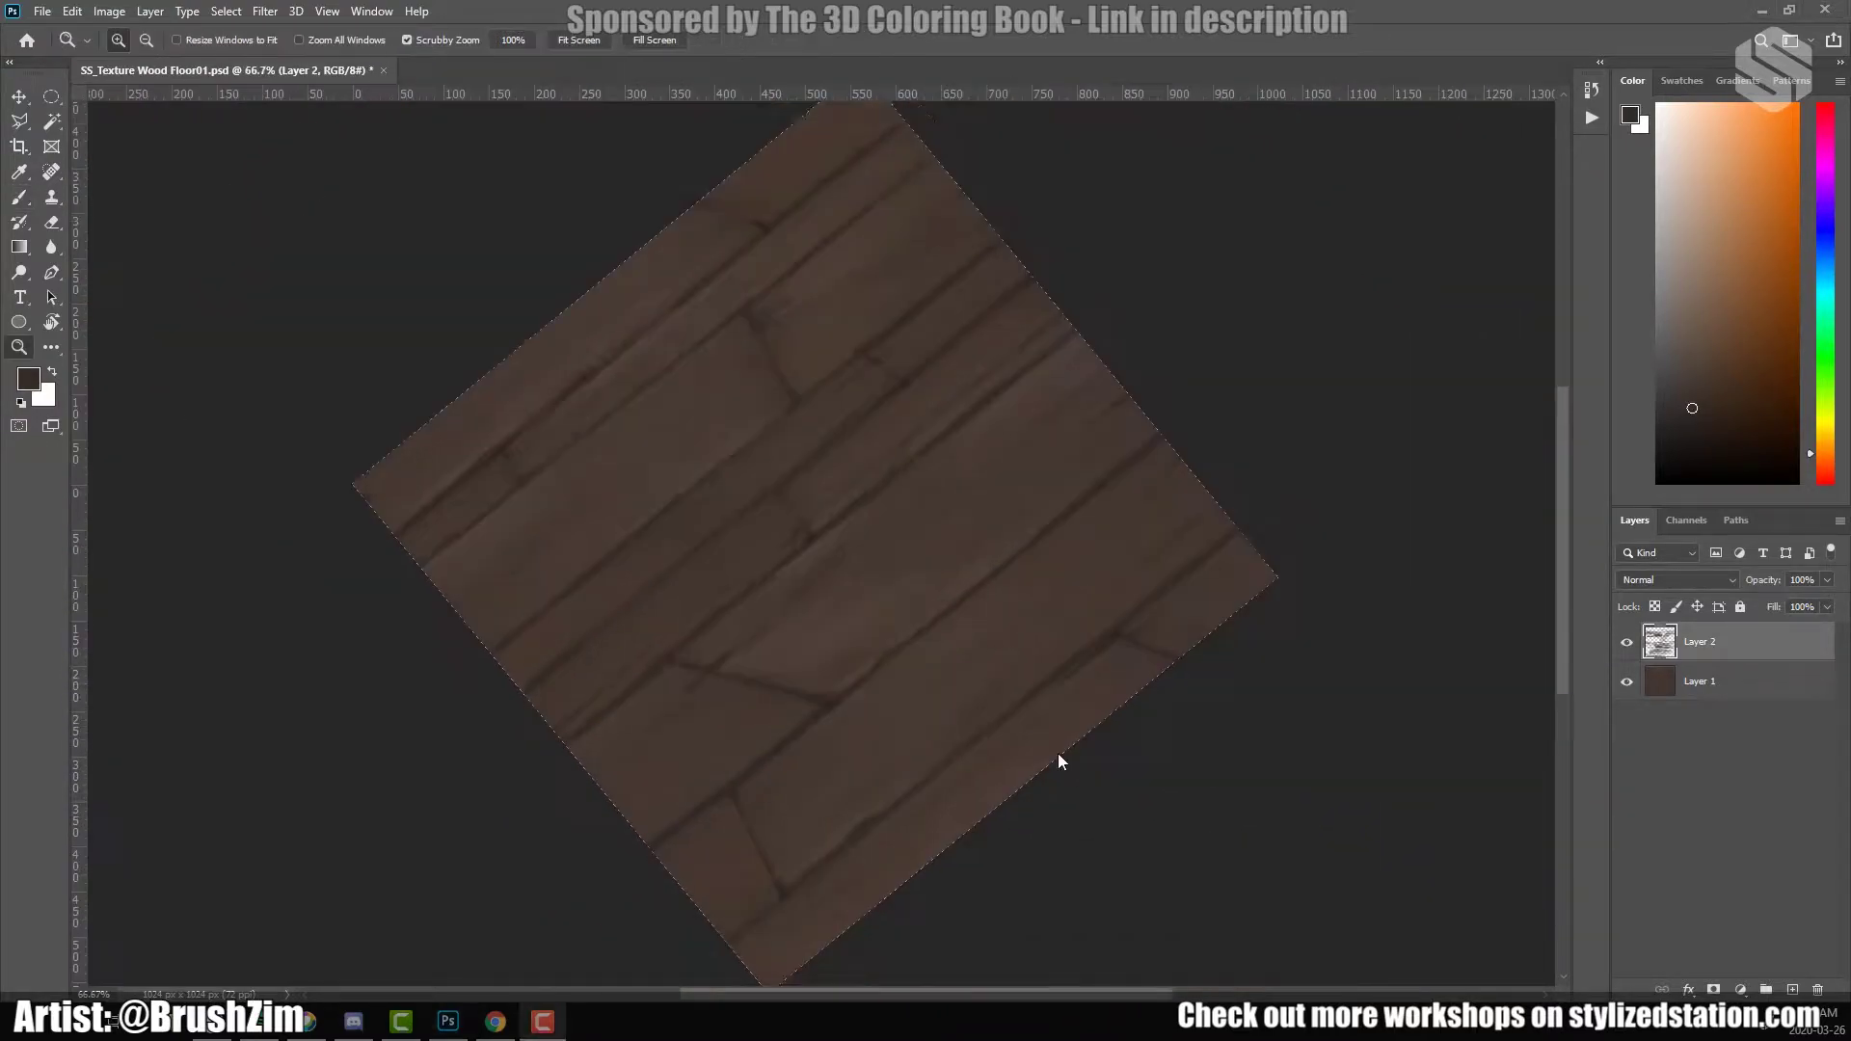
{"action": "left_click", "coordinate": [1794, 991]}
{"action": "key", "text": "ctrl+e"}
{"action": "key", "text": "ctrl+1"}
{"action": "key", "text": "b"}
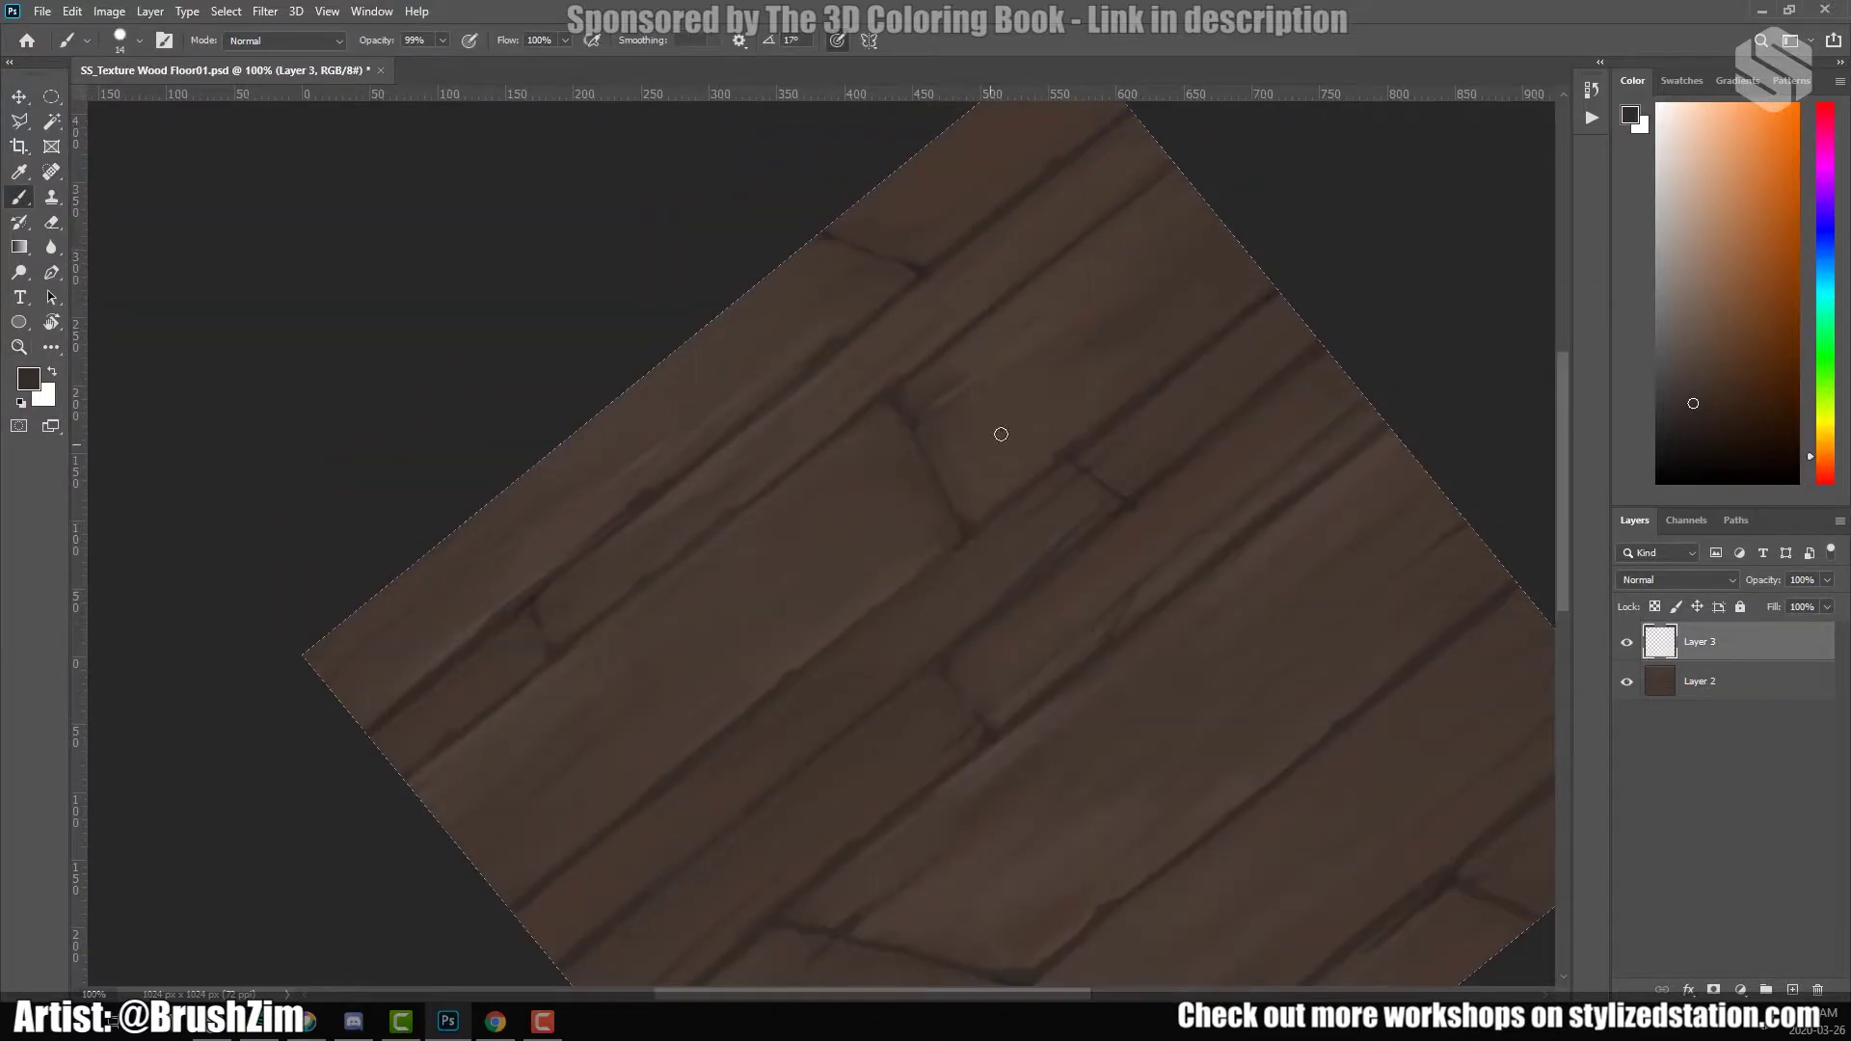
Paint dark splinter marks around the joint at the upper-right end of the wide central plank.
{"action": "scroll", "coordinate": [986, 494], "scroll_direction": "down", "scroll_amount": 1}
{"action": "scroll", "coordinate": [1049, 338], "scroll_direction": "left", "scroll_amount": 2}
{"action": "scroll", "coordinate": [1066, 494], "scroll_direction": "down", "scroll_amount": 1}
{"action": "scroll", "coordinate": [1041, 521], "scroll_direction": "right", "scroll_amount": 1}
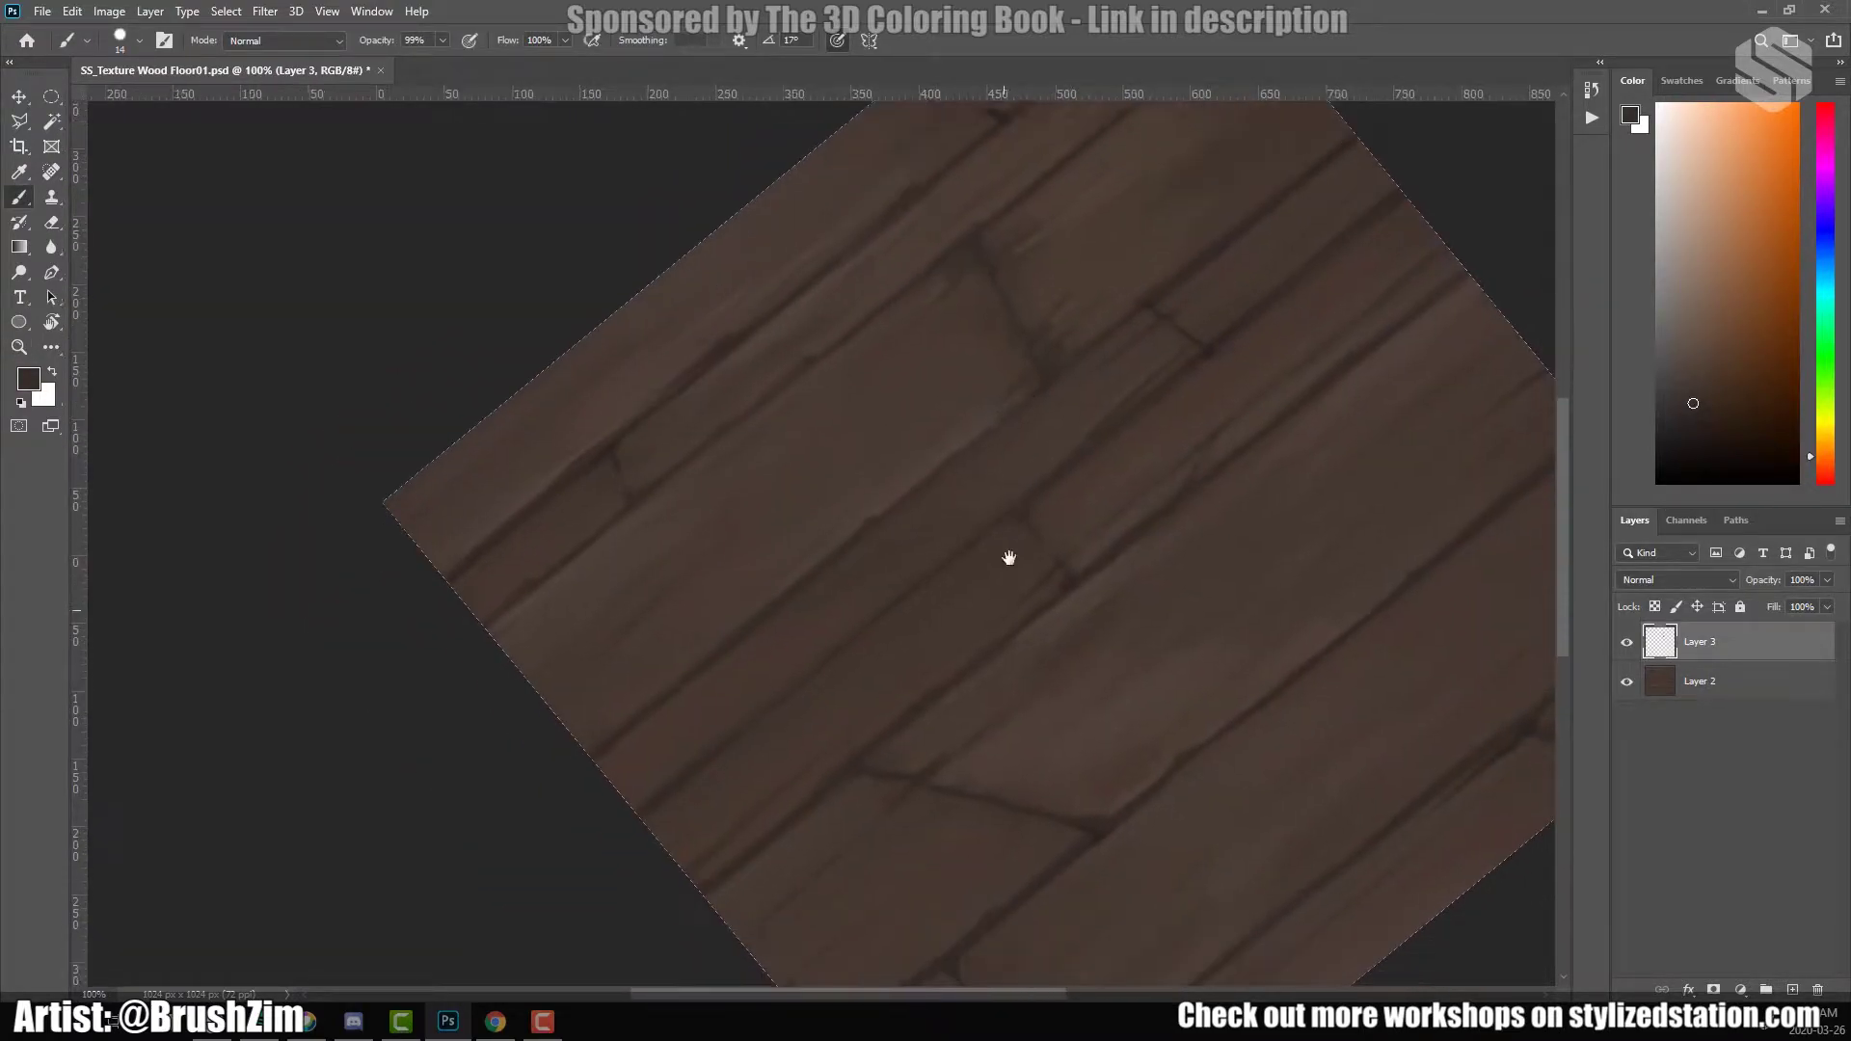
{"action": "left_click", "coordinate": [1160, 394], "text": "alt"}
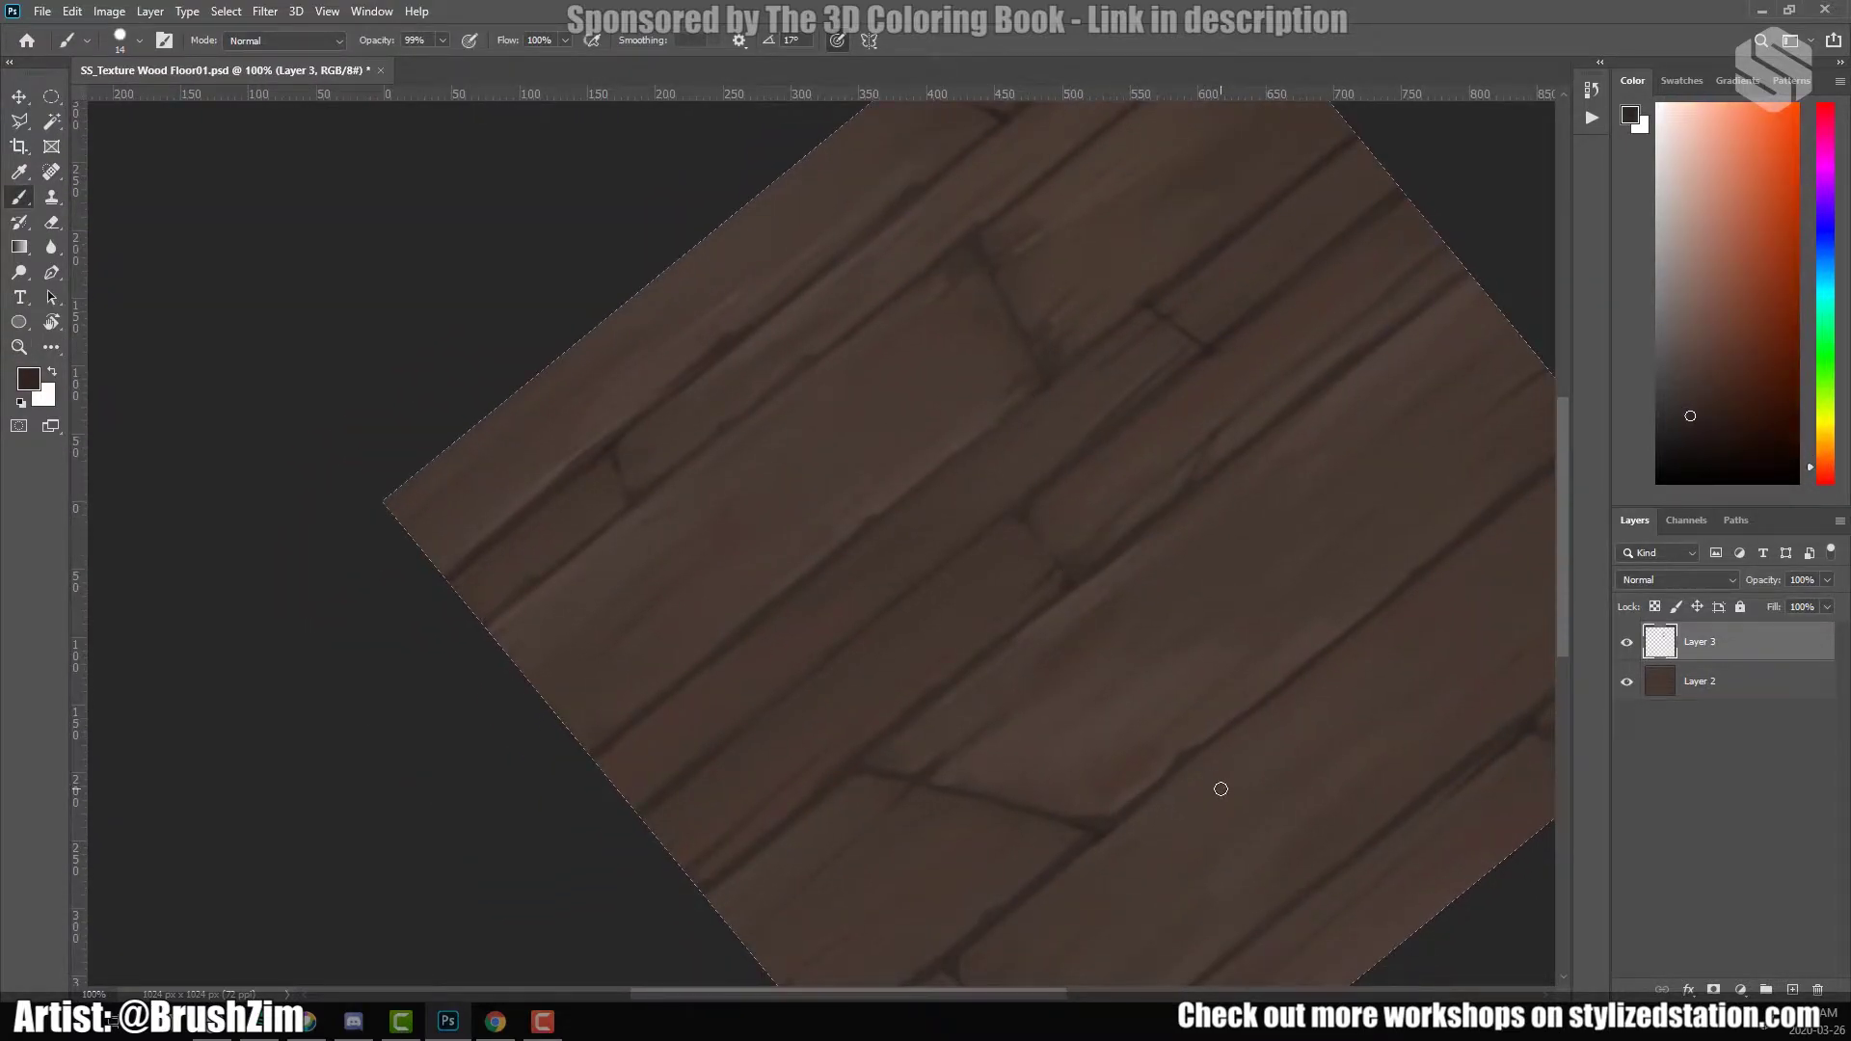
{"action": "scroll", "coordinate": [1221, 789], "scroll_direction": "right", "scroll_amount": 2}
{"action": "scroll", "coordinate": [794, 628], "scroll_direction": "left", "scroll_amount": 2}
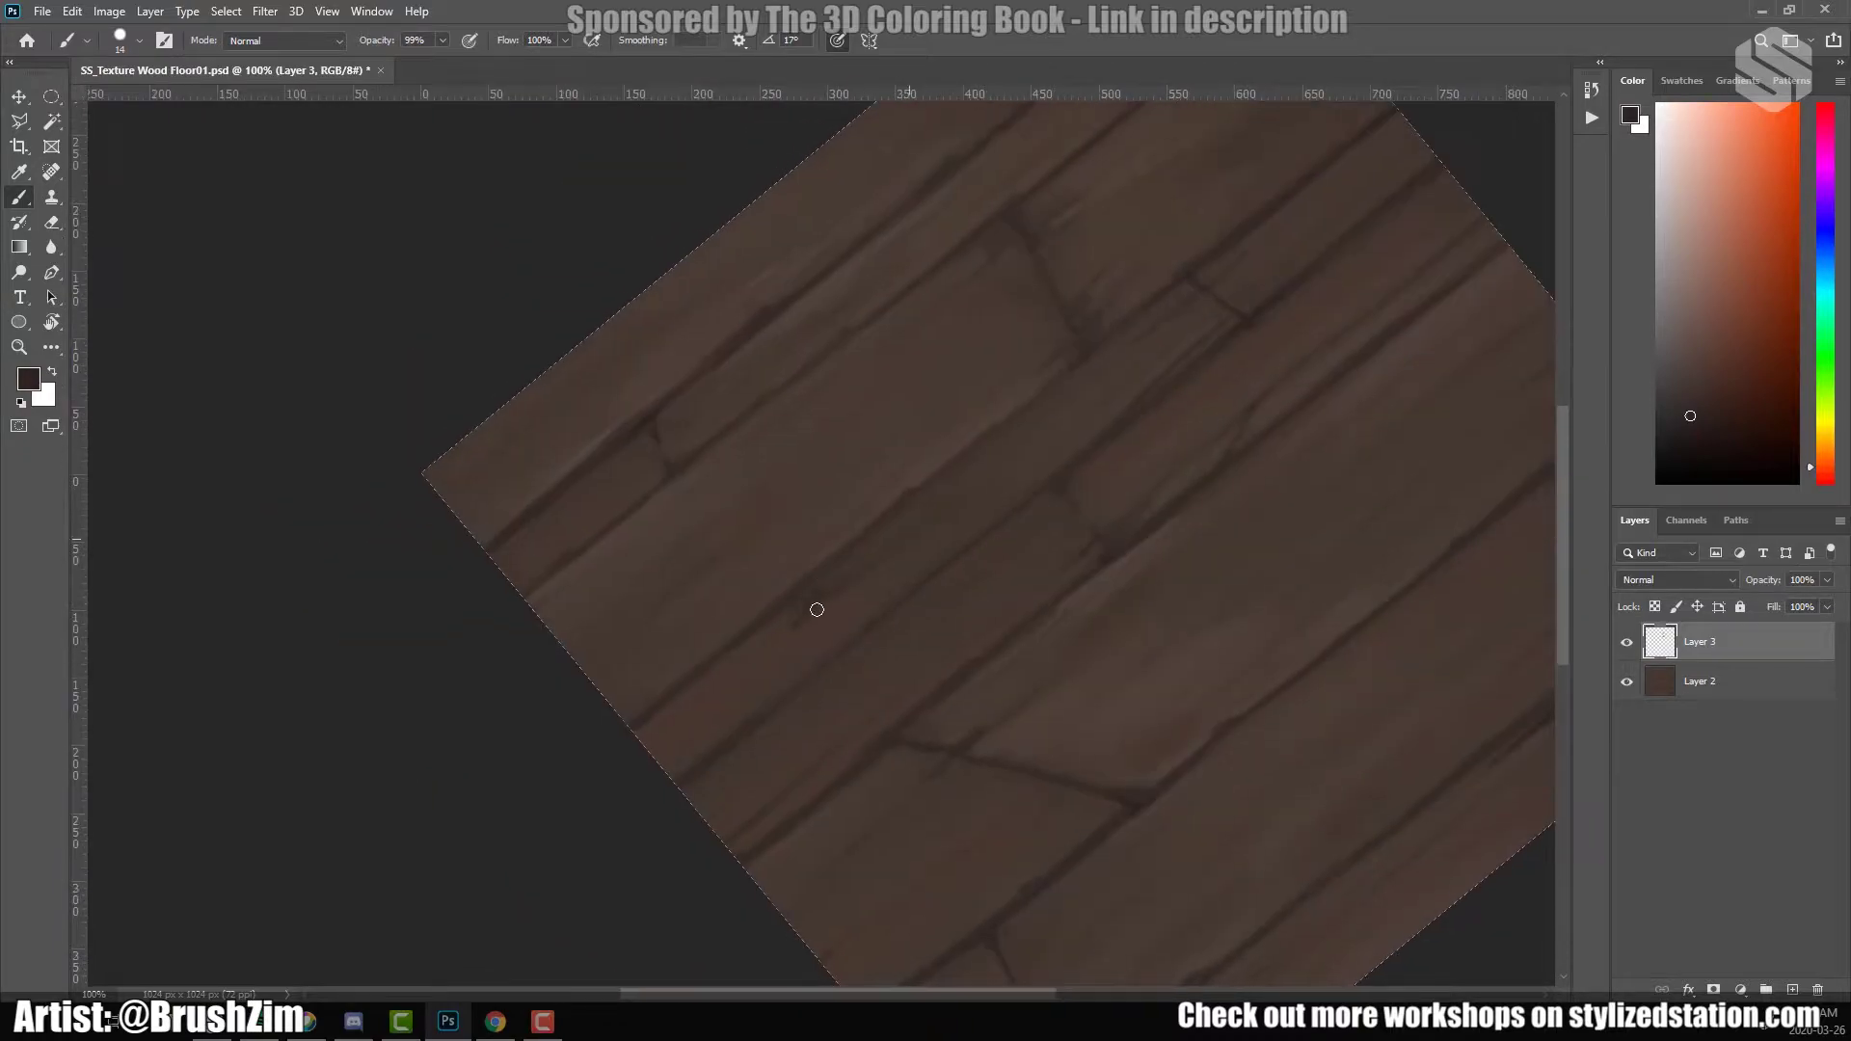
Paint a dark chip on the lower wide plank's seam beside the angled joint and roughen the seam below the central plank.
{"action": "scroll", "coordinate": [1144, 662], "scroll_direction": "down", "scroll_amount": 2}
{"action": "left_click_drag", "start_coordinate": [1145, 662], "coordinate": [1185, 637]}
{"action": "left_click", "coordinate": [1185, 637], "text": "alt"}
{"action": "left_click", "coordinate": [1079, 785], "text": "alt"}
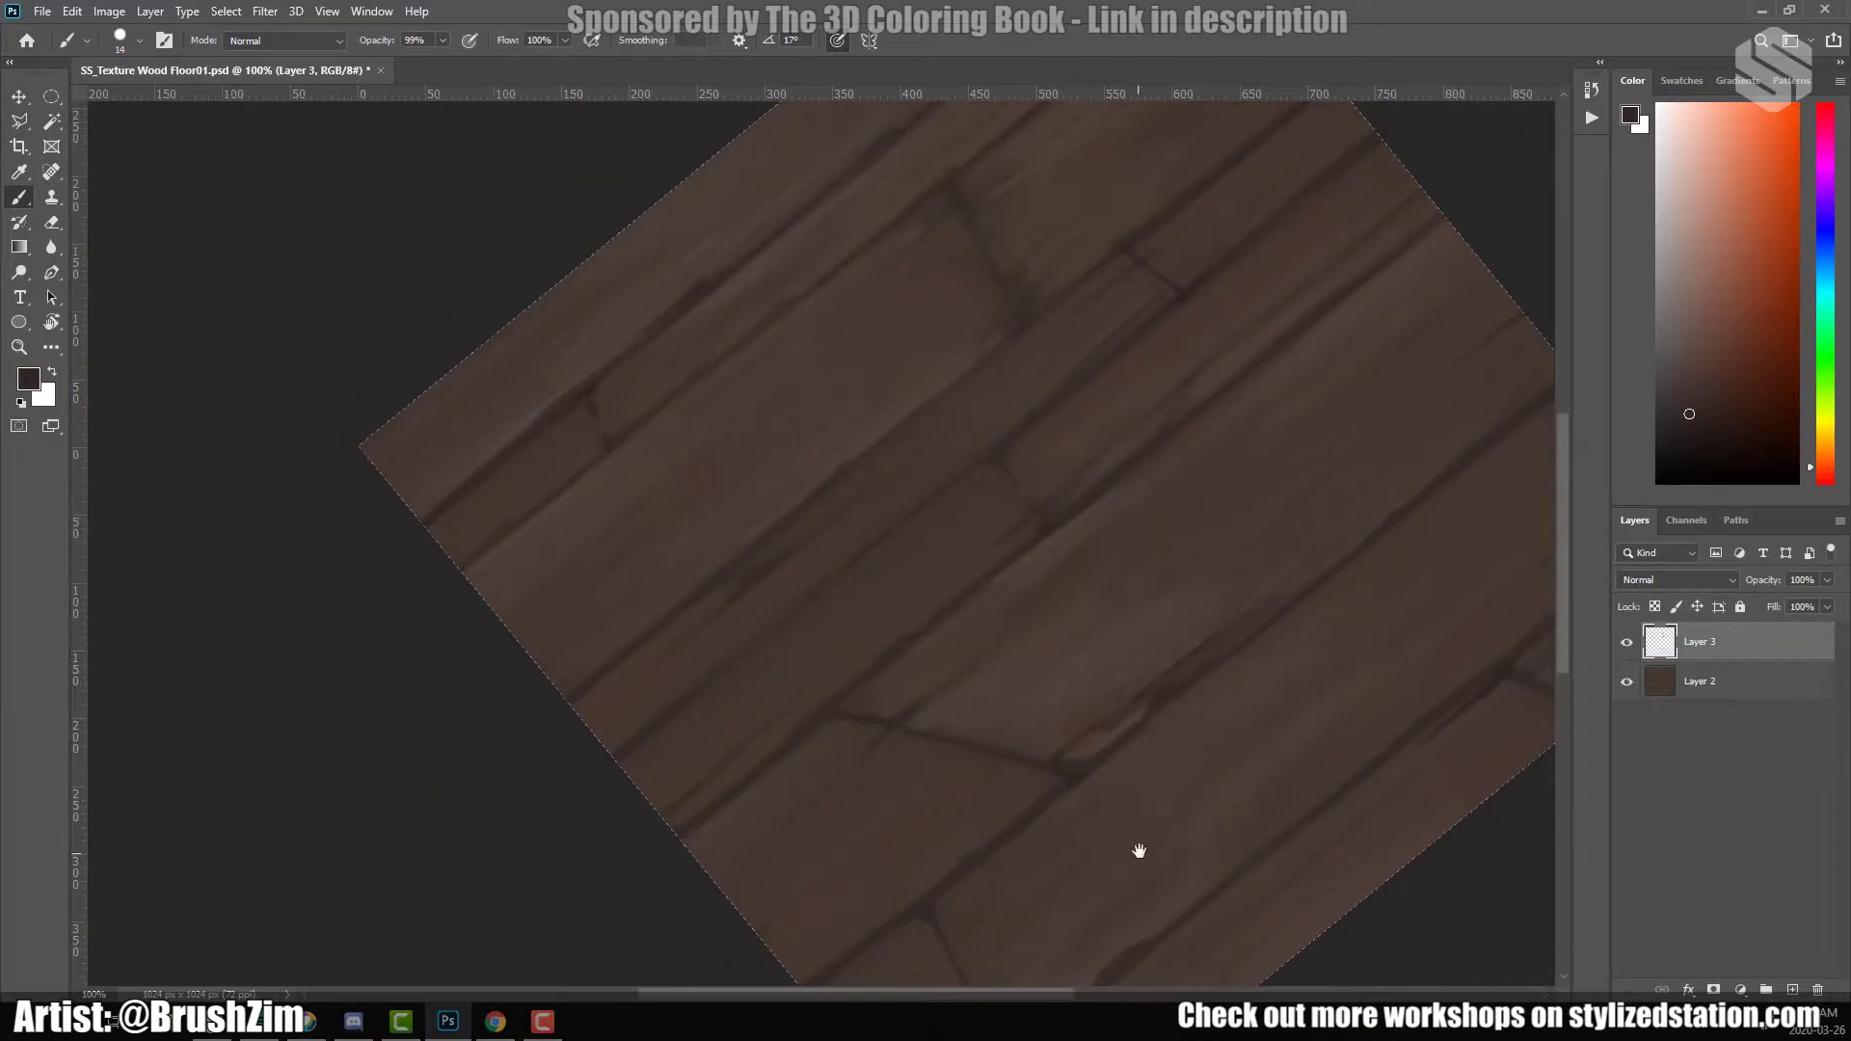
Paint dark broken gaps at the narrow middle planks' joints and a thin angled crack near the lower wide plank's right end.
{"action": "scroll", "coordinate": [983, 641], "scroll_direction": "up", "scroll_amount": 1}
{"action": "scroll", "coordinate": [984, 640], "scroll_direction": "up", "scroll_amount": 2}
{"action": "left_click", "coordinate": [1305, 341], "text": "alt"}
{"action": "left_click", "coordinate": [1142, 450], "text": "alt"}
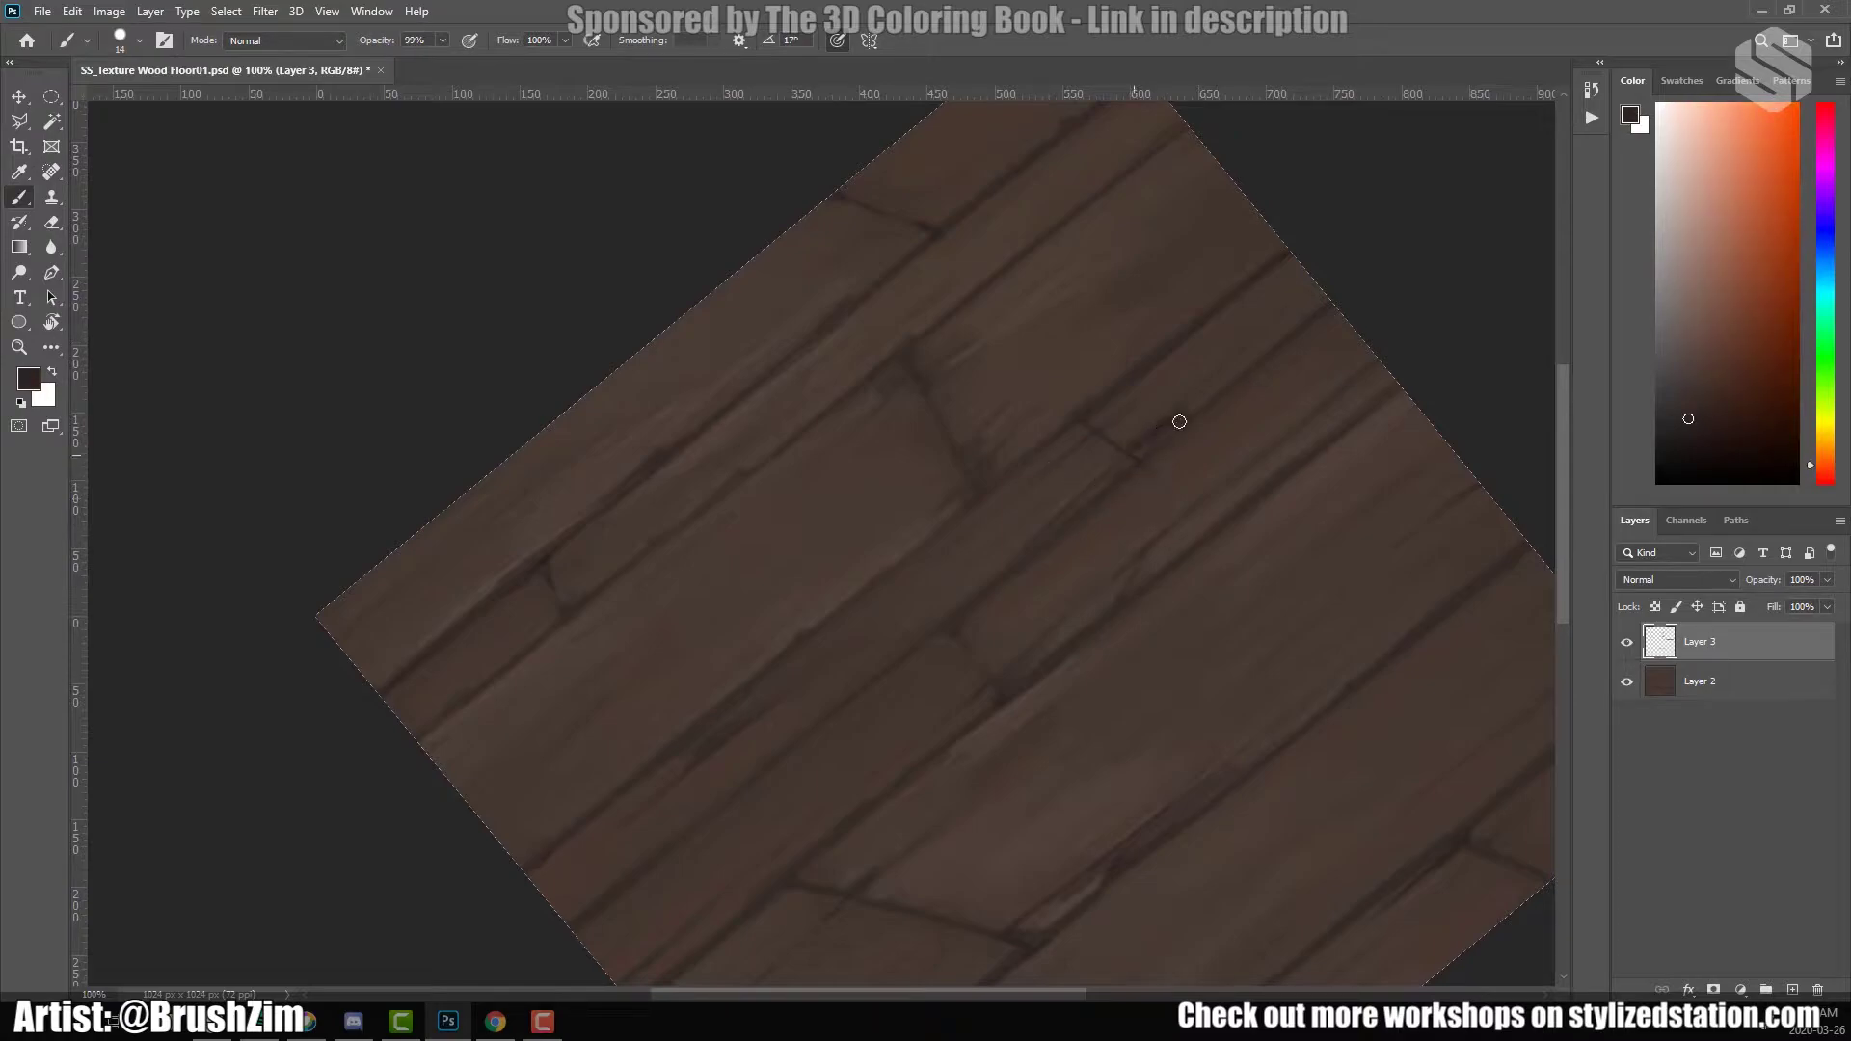
{"action": "mouse_move", "coordinate": [989, 556]}
{"action": "left_mouse_down"}
{"action": "mouse_move", "coordinate": [1076, 549]}
{"action": "mouse_move", "coordinate": [808, 372]}
{"action": "left_mouse_up"}
{"action": "scroll", "coordinate": [1059, 645], "scroll_direction": "up", "scroll_amount": 2}
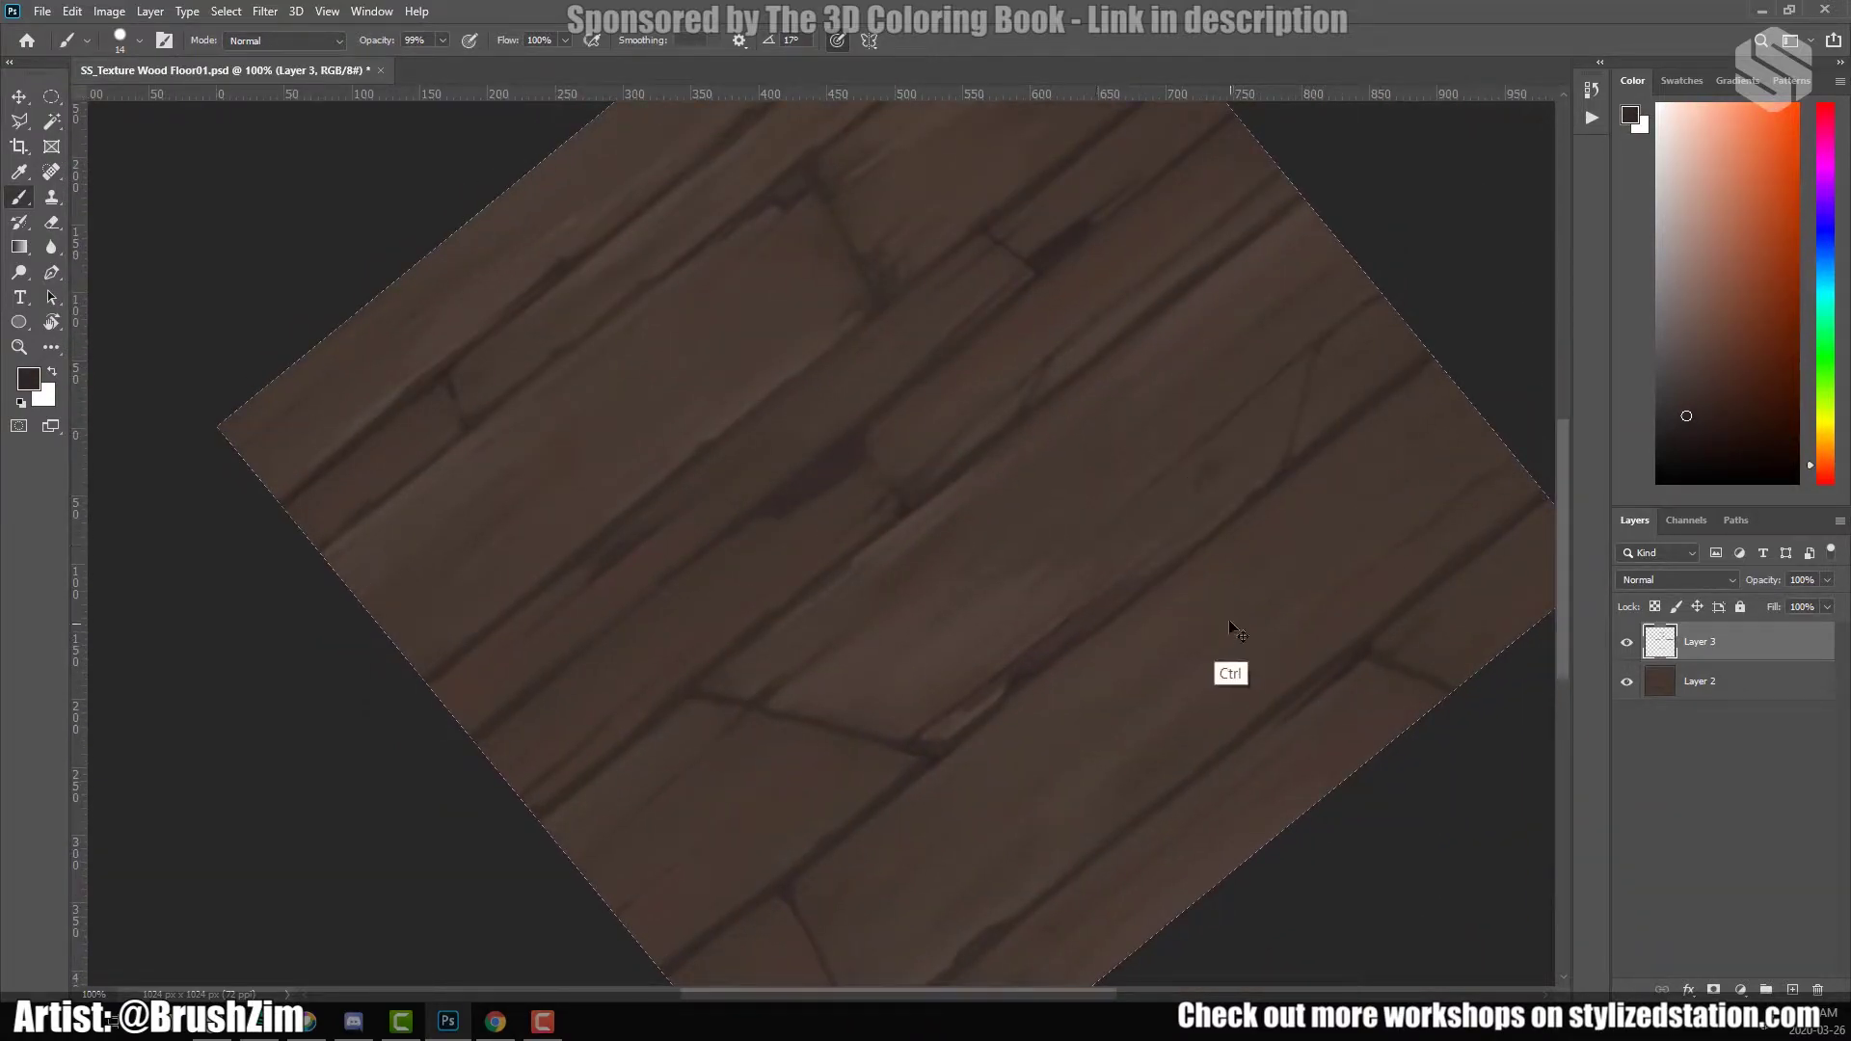
Fill the area beside the wide plank's angled crack with sampled dark tones to form a broken edge.
{"action": "left_click", "coordinate": [1144, 582], "text": "alt"}
{"action": "left_click", "coordinate": [1243, 480], "text": "alt"}
{"action": "left_click", "coordinate": [1185, 541], "text": "alt"}
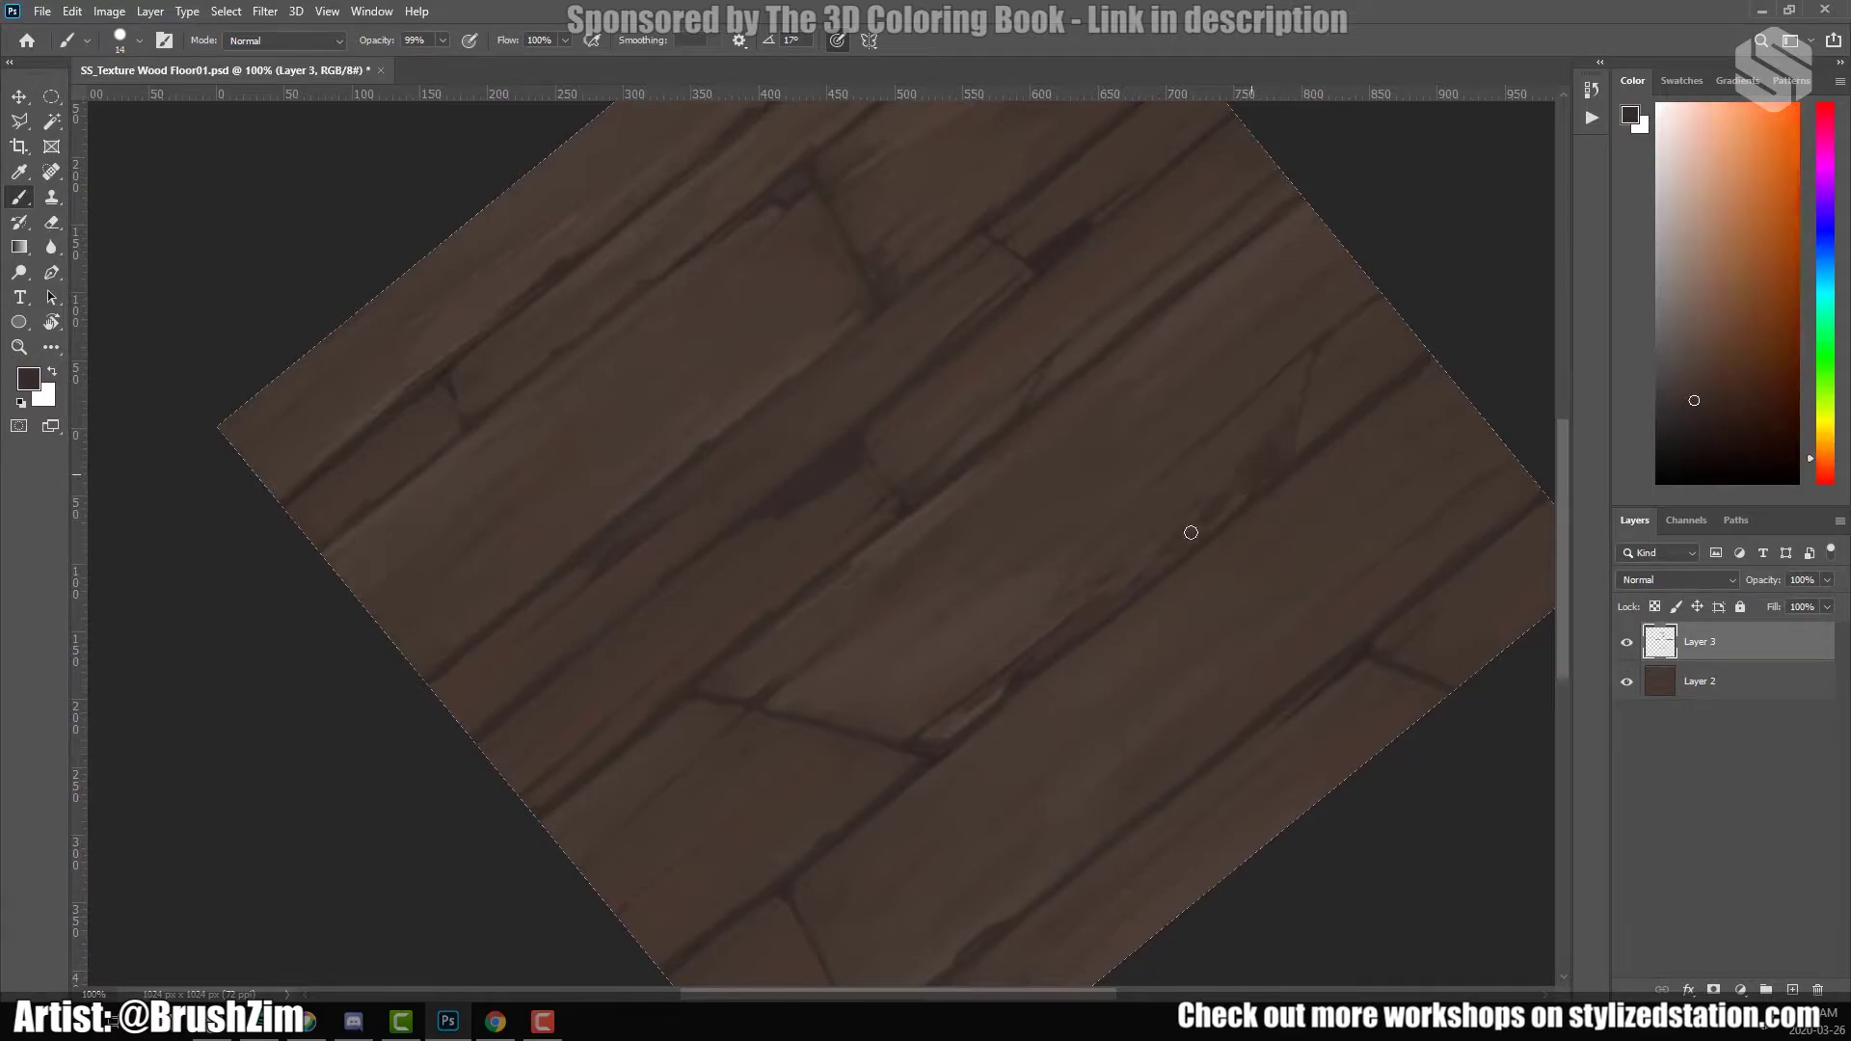
{"action": "left_click", "coordinate": [1141, 483], "text": "alt"}
{"action": "left_click", "coordinate": [1224, 429], "text": "alt"}
{"action": "left_click_drag", "start_coordinate": [808, 764], "coordinate": [1045, 843]}
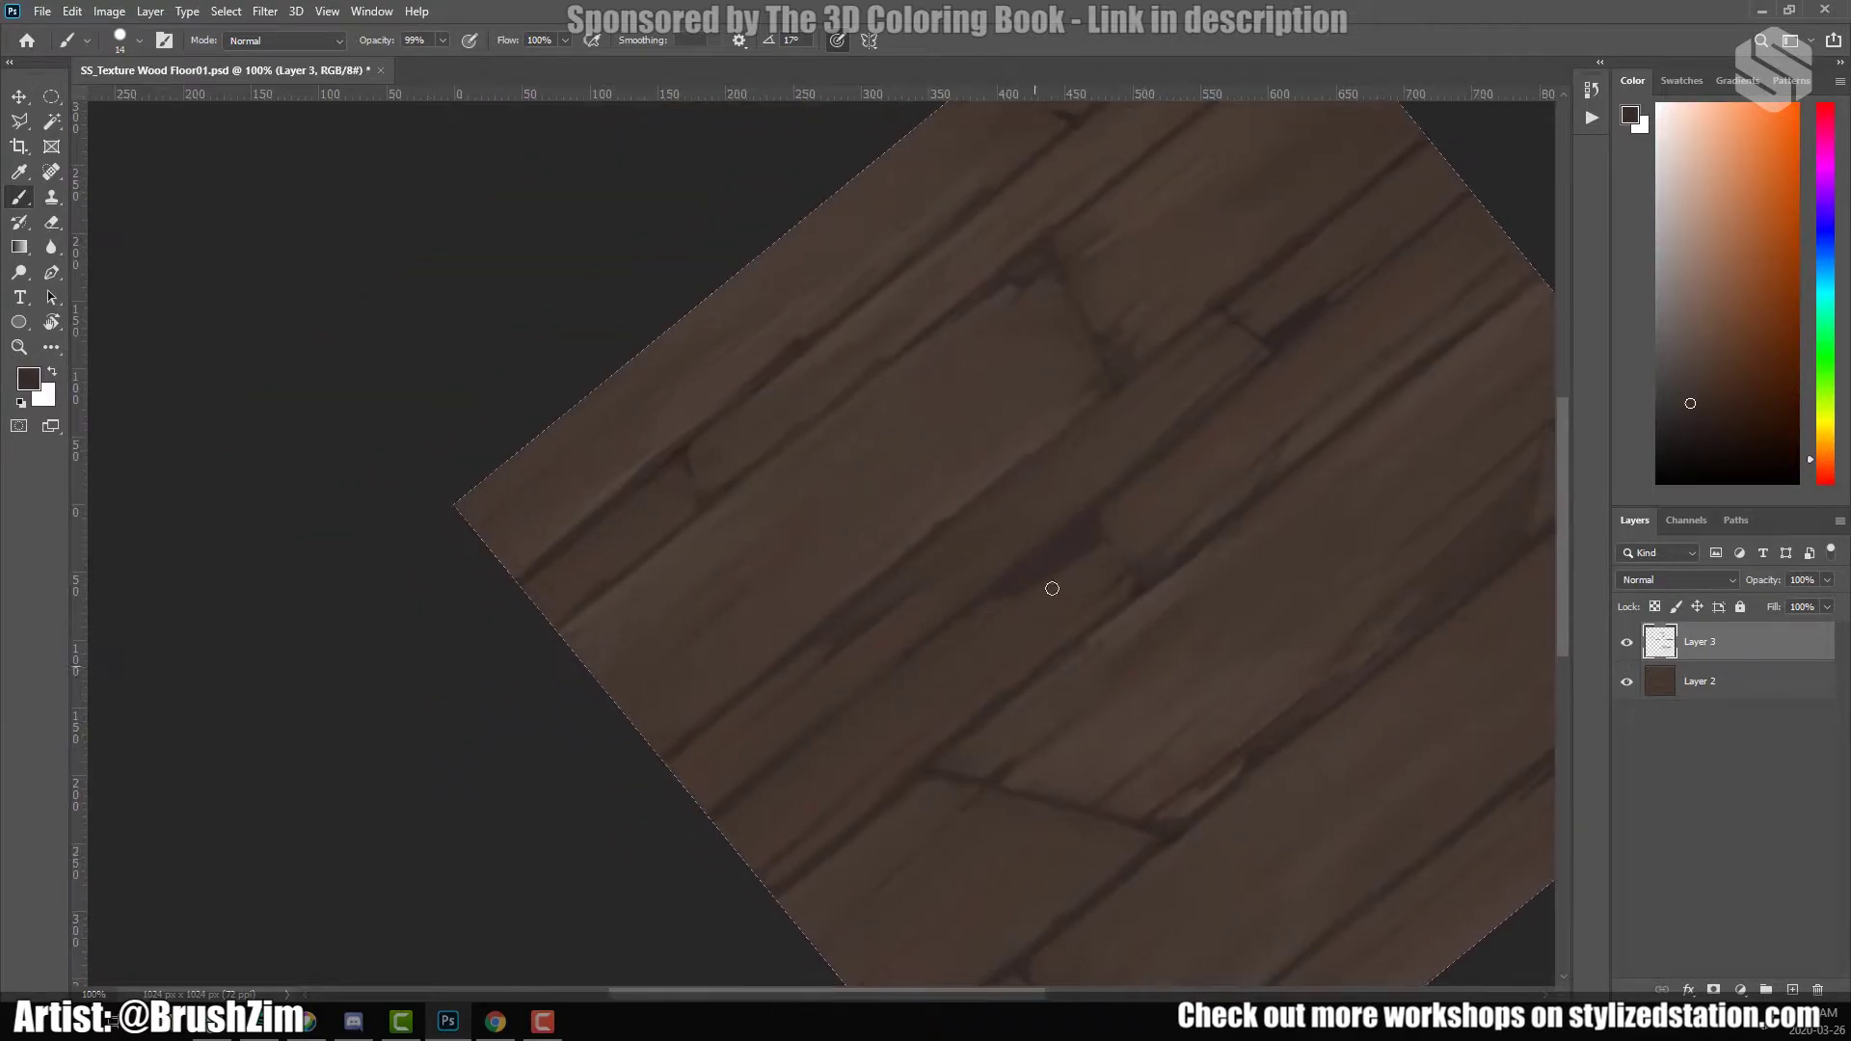
{"action": "left_click", "coordinate": [1285, 330], "text": "alt"}
{"action": "left_click_drag", "start_coordinate": [1106, 328], "coordinate": [969, 138]}
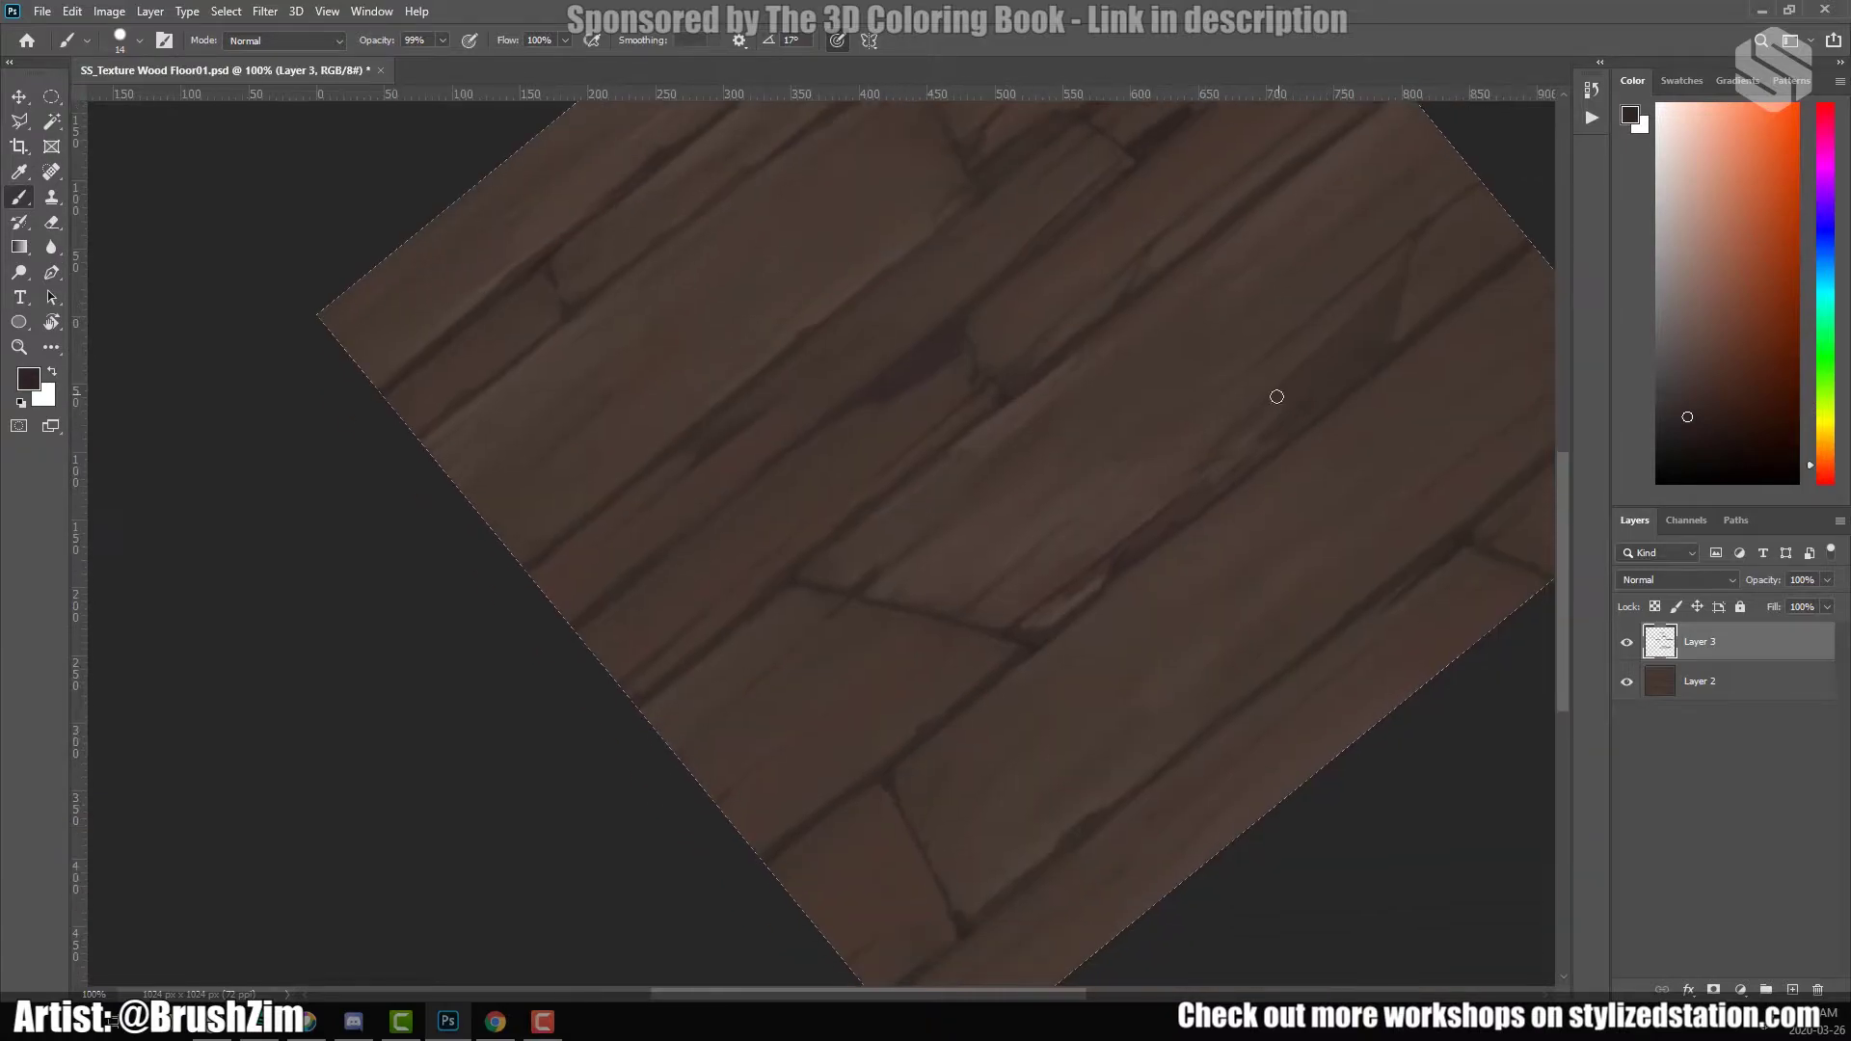
Extend the dark splintered gaps along the lower seams, the left end of the angled joint and the upper narrow plank.
{"action": "left_click_drag", "start_coordinate": [1392, 358], "coordinate": [1071, 579]}
{"action": "left_click_drag", "start_coordinate": [1197, 507], "coordinate": [959, 645]}
{"action": "left_click_drag", "start_coordinate": [806, 656], "coordinate": [883, 721]}
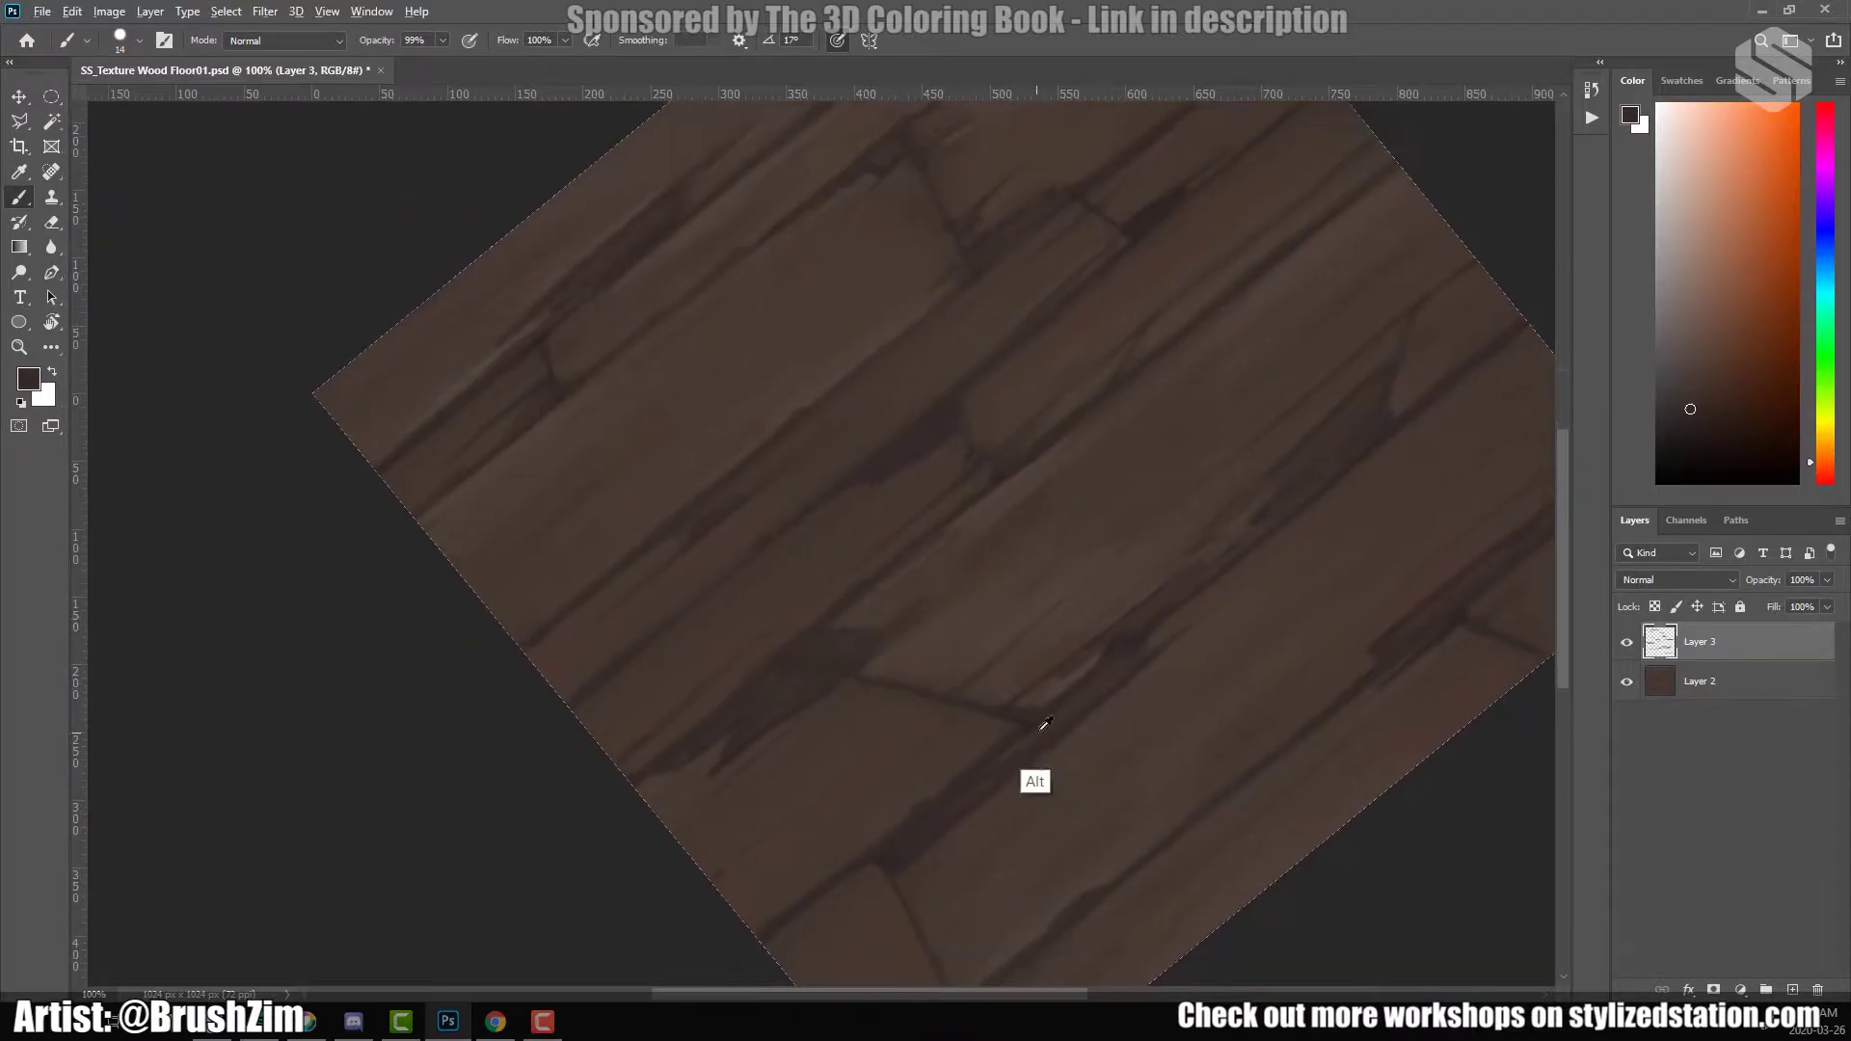
Touch up the broken gap around the angled joint with sampled wood tones and save the document.
{"action": "left_click", "coordinate": [875, 650], "text": "alt"}
{"action": "left_click_drag", "start_coordinate": [1031, 715], "coordinate": [917, 657]}
{"action": "key", "text": "ctrl+s"}
{"action": "key", "text": "ctrl+minus"}
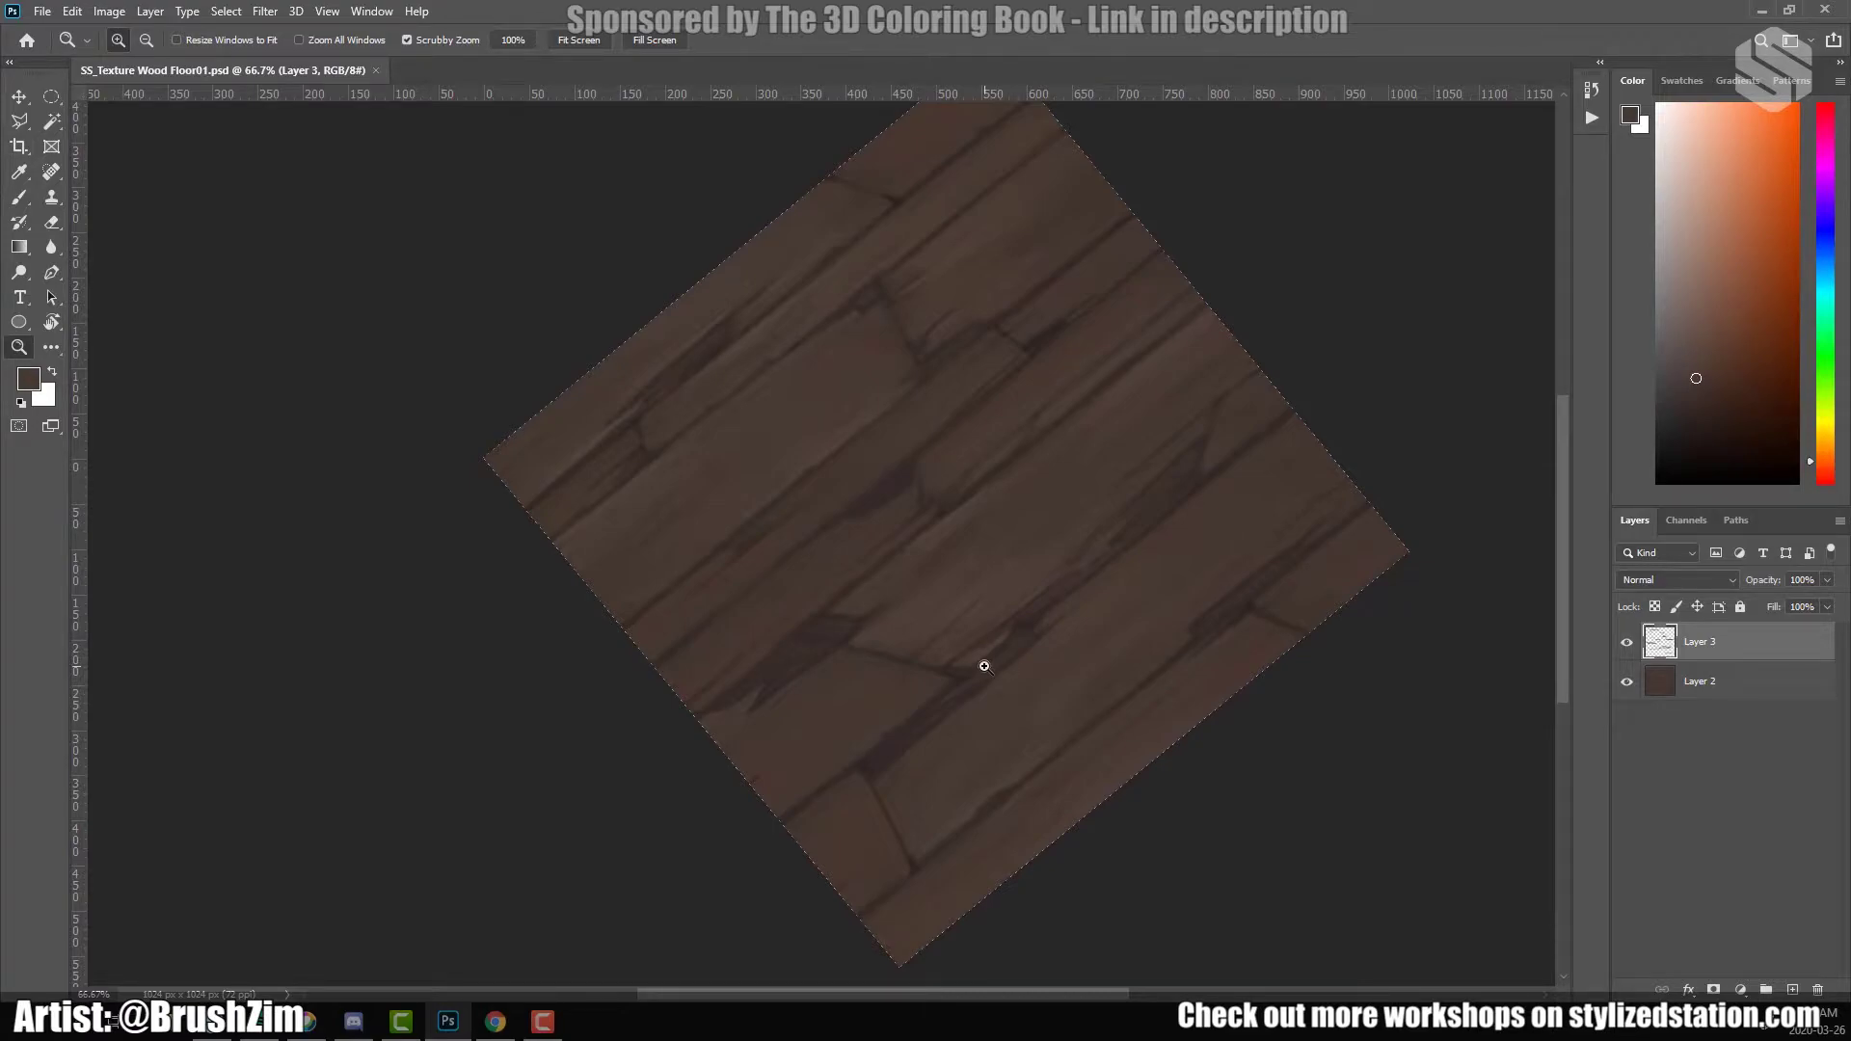
Sharpen the chipped gap at the angled joint and cut a thin splintered notch into the central plank's lower edge.
{"action": "key", "text": "ctrl+plus"}
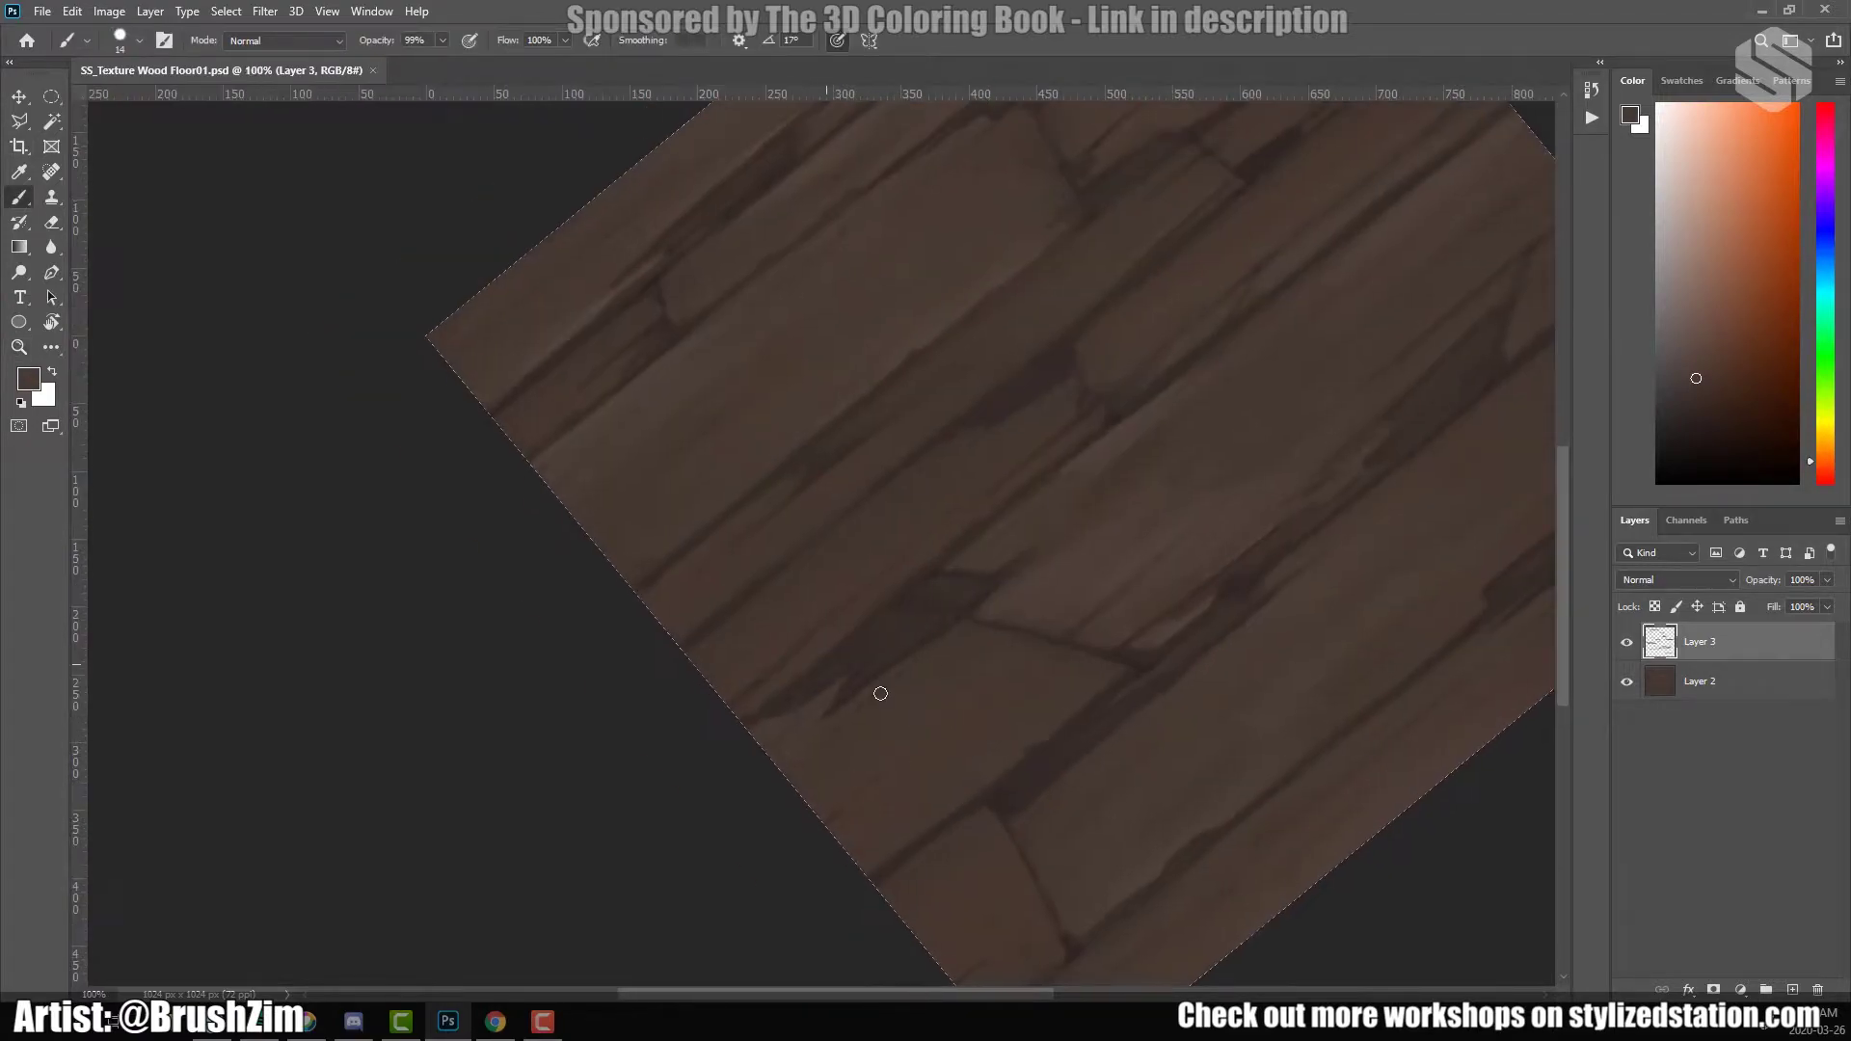
{"action": "left_click", "coordinate": [911, 631], "text": "alt"}
{"action": "left_click_drag", "start_coordinate": [975, 711], "coordinate": [1013, 960]}
{"action": "left_click", "coordinate": [846, 611], "text": "alt"}
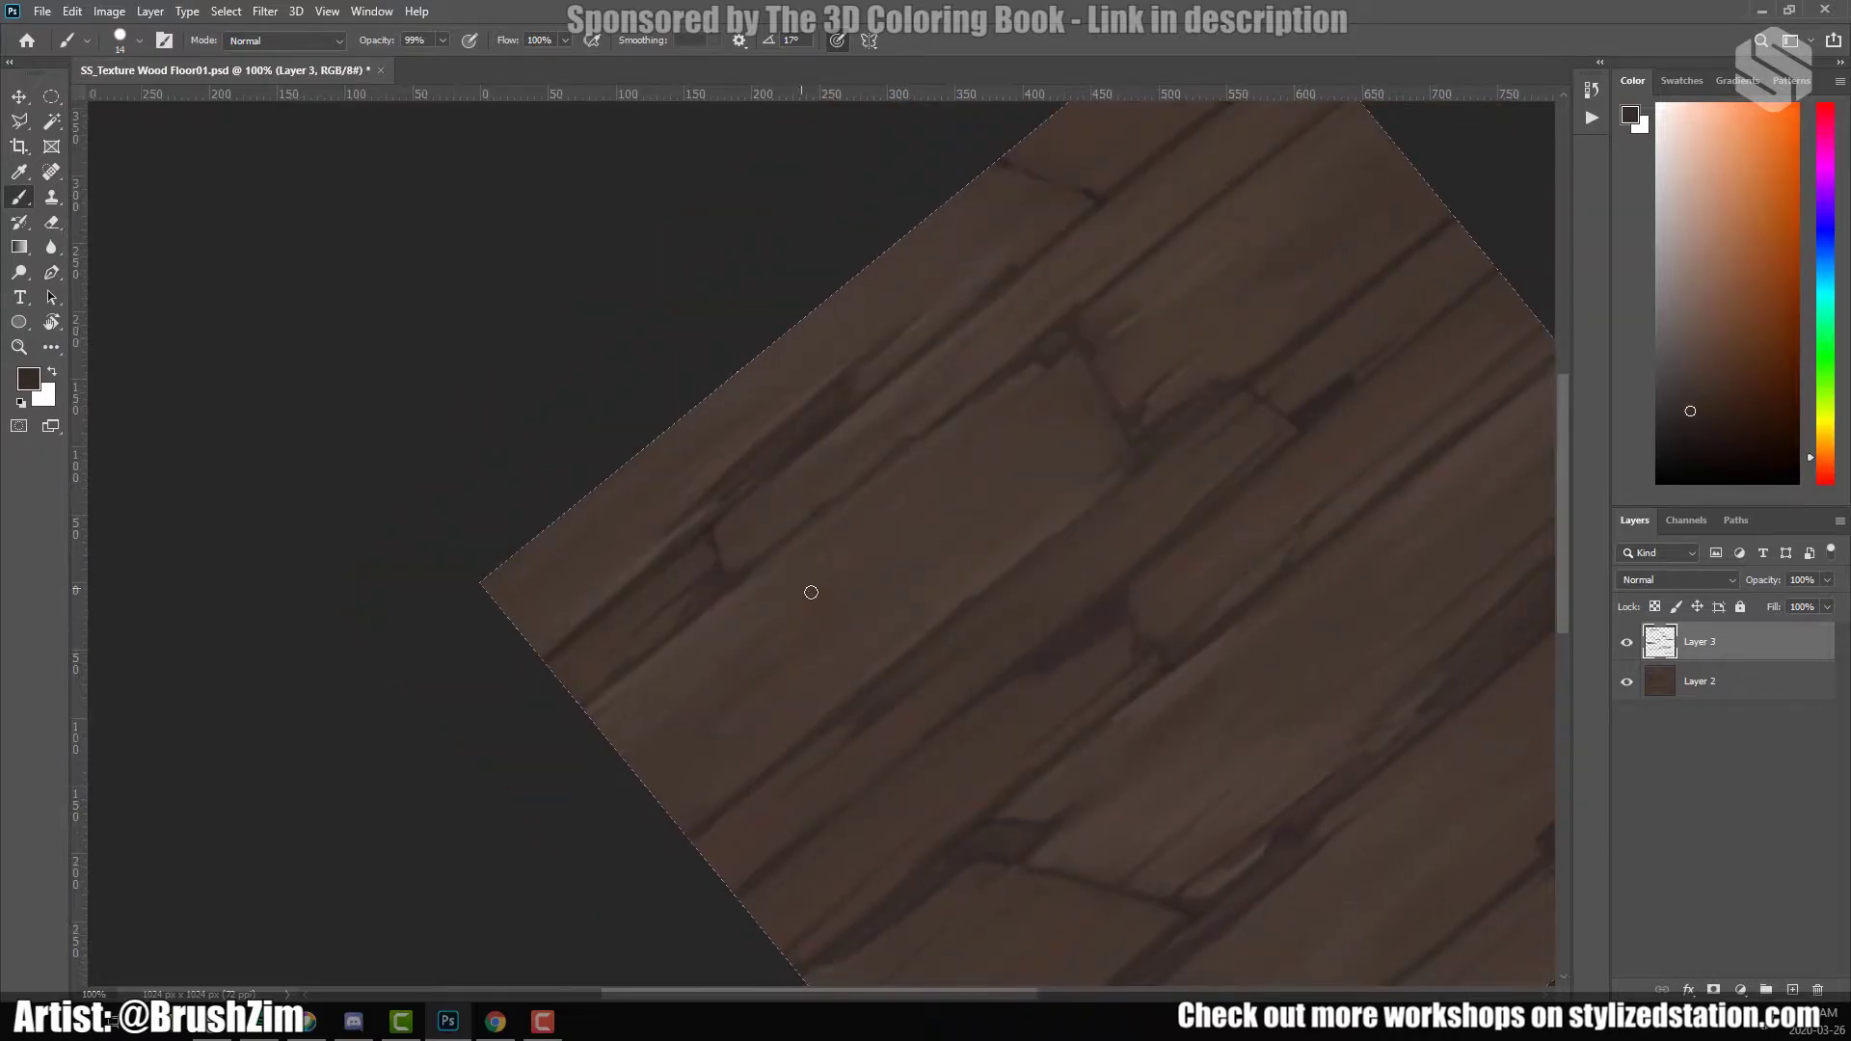
{"action": "left_click_drag", "start_coordinate": [710, 771], "coordinate": [732, 562]}
Paint fine light edges and thin splinters along the upper seam's dark gap near the left corner with a smaller brush.
{"action": "key", "text": "ctrl+plus"}
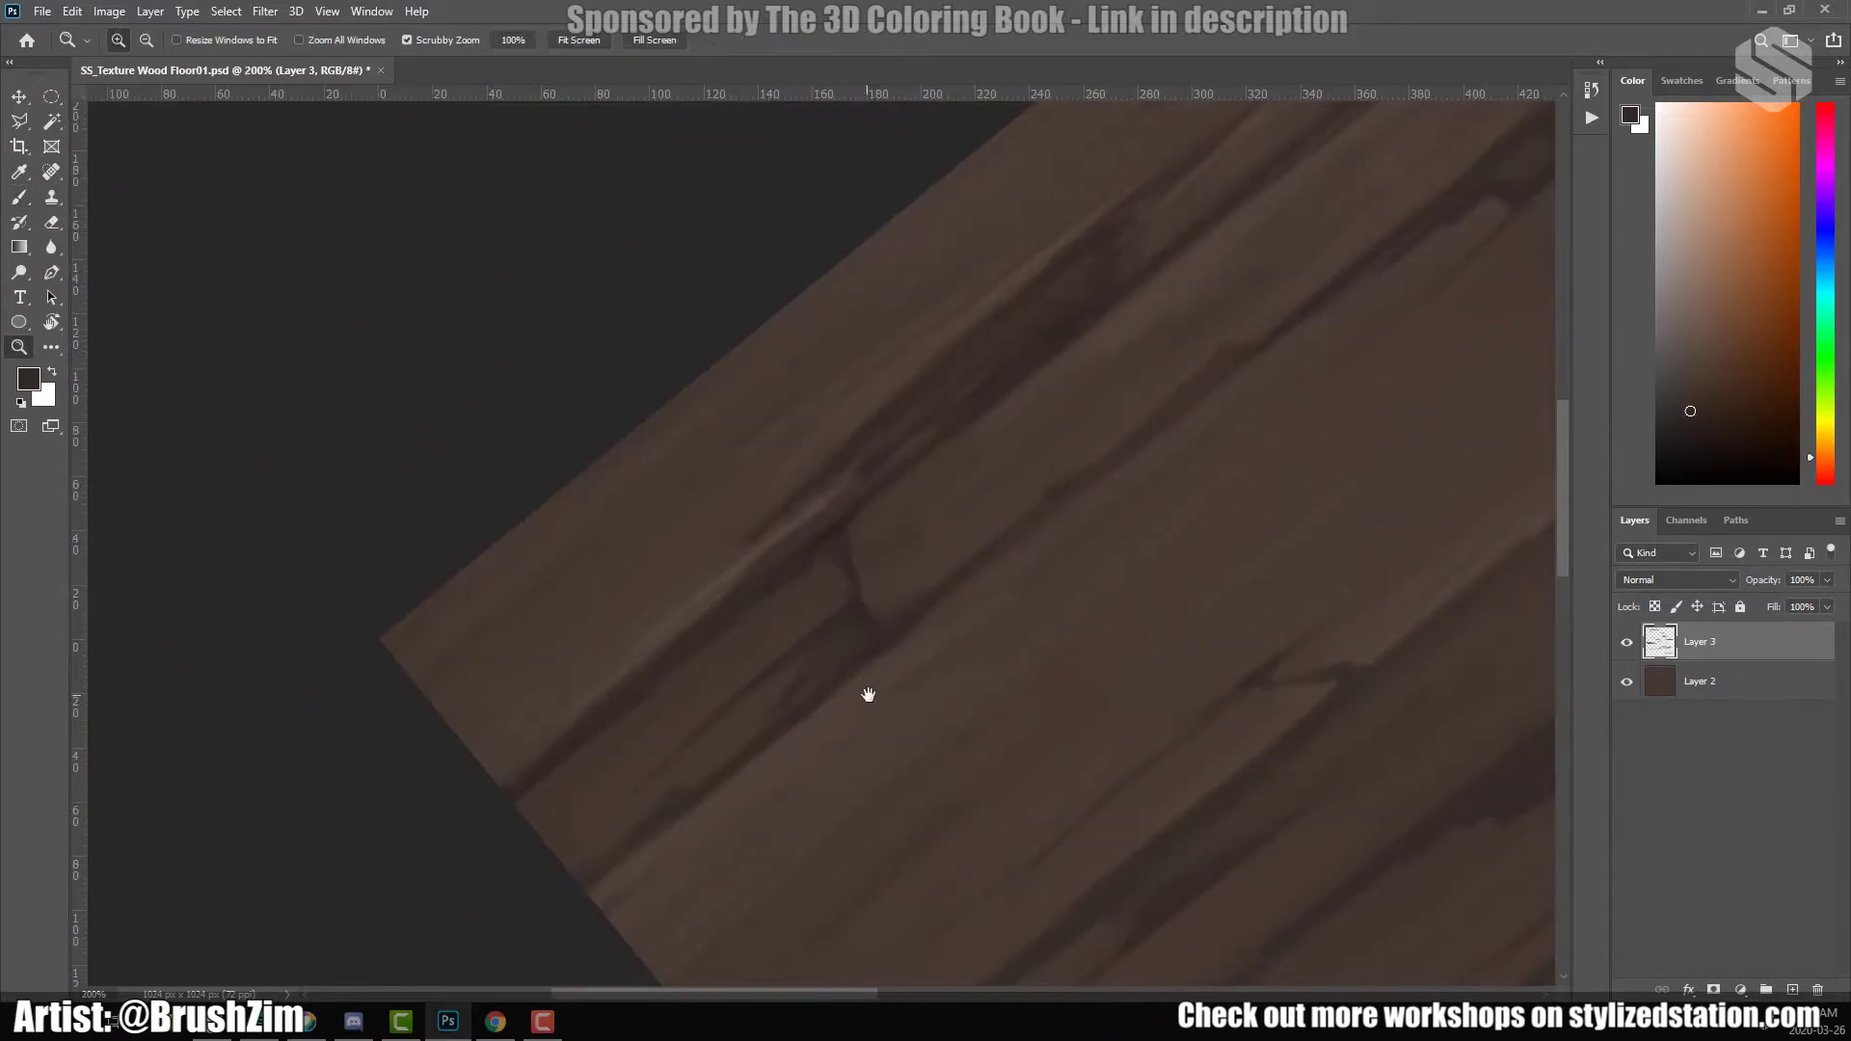
{"action": "left_click", "coordinate": [653, 640], "text": "alt"}
{"action": "left_click_drag", "start_coordinate": [495, 699], "coordinate": [403, 792]}
{"action": "left_click", "coordinate": [772, 554], "text": "alt"}
{"action": "right_click", "coordinate": [772, 555]}
{"action": "left_click", "coordinate": [705, 583]}
{"action": "left_click", "coordinate": [749, 574], "text": "alt"}
{"action": "left_click", "coordinate": [762, 567], "text": "alt"}
{"action": "mouse_move", "coordinate": [734, 597]}
{"action": "left_mouse_down"}
{"action": "mouse_move", "coordinate": [631, 694]}
{"action": "mouse_move", "coordinate": [610, 763]}
{"action": "left_mouse_up"}
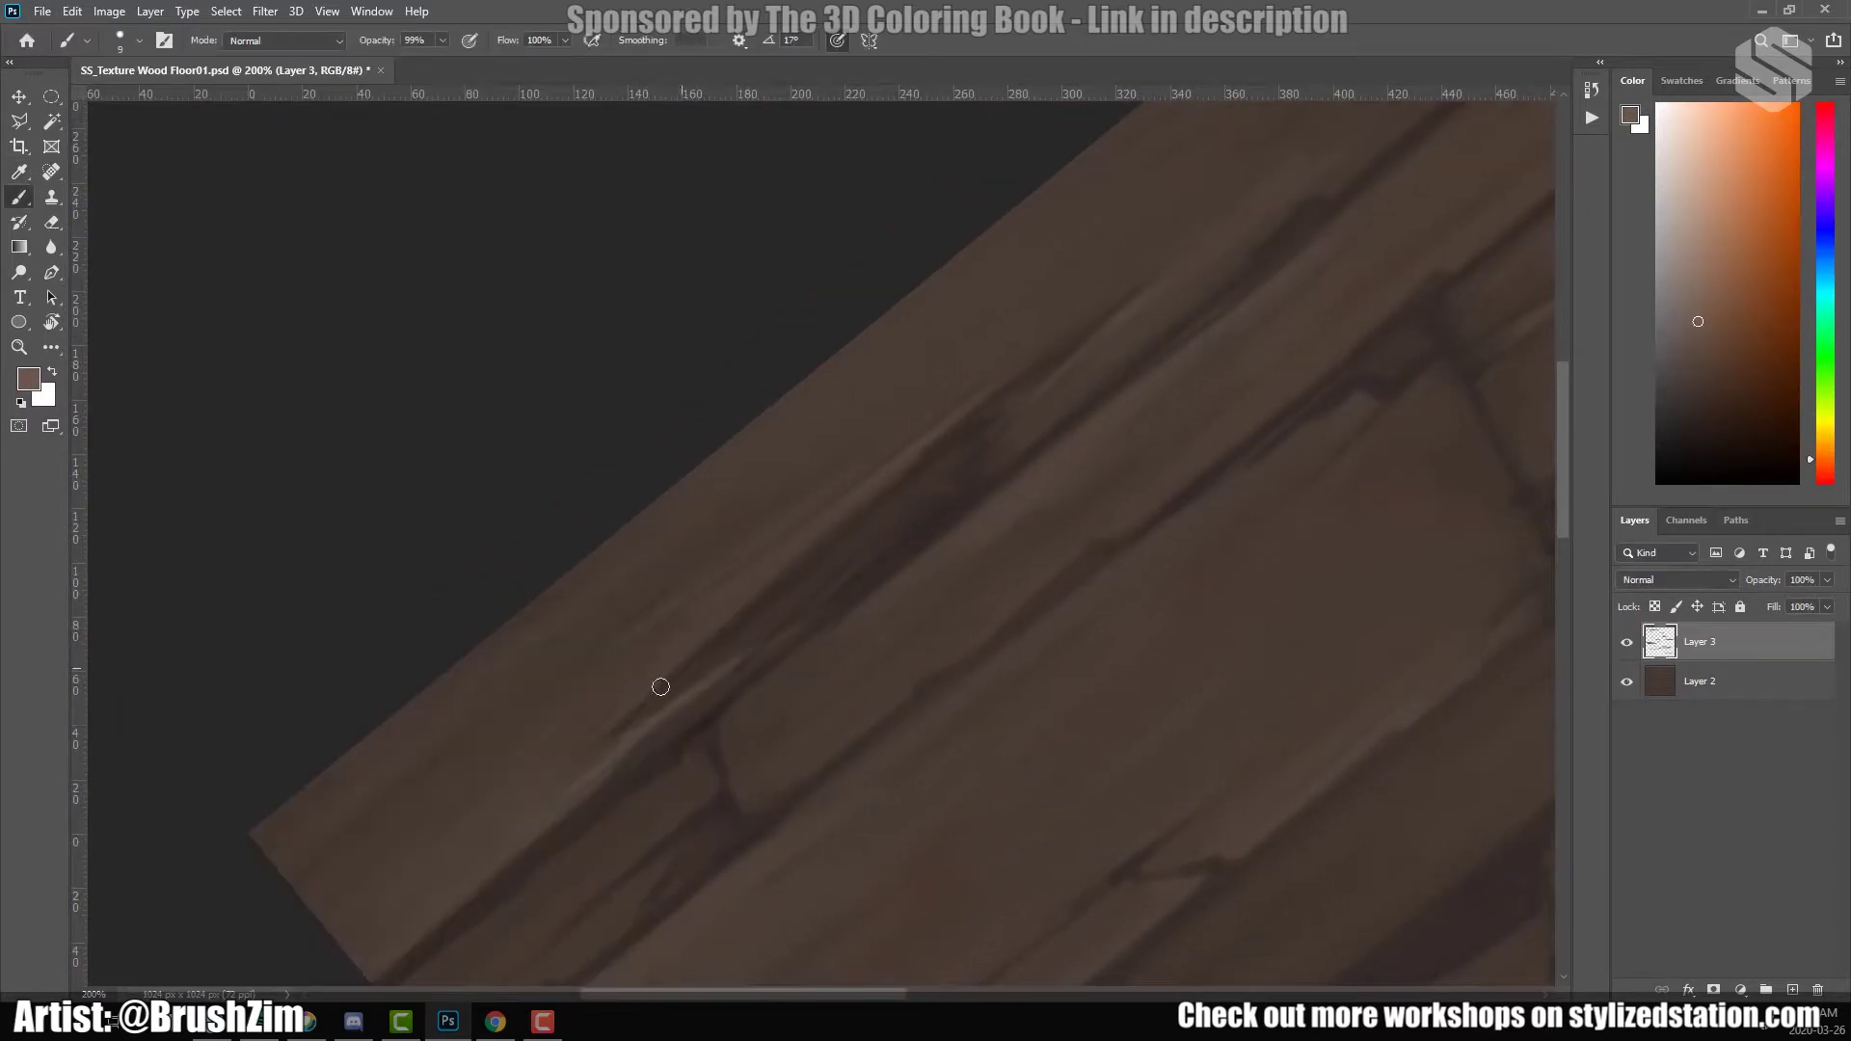
Add a bright splinter at the upper end of the top seam's dark gap and deepen the shadow inside it.
{"action": "left_click", "coordinate": [645, 715], "text": "alt"}
{"action": "left_click_drag", "start_coordinate": [849, 579], "coordinate": [969, 480]}
{"action": "left_click", "coordinate": [861, 675], "text": "alt"}
{"action": "left_click_drag", "start_coordinate": [862, 675], "coordinate": [1227, 364]}
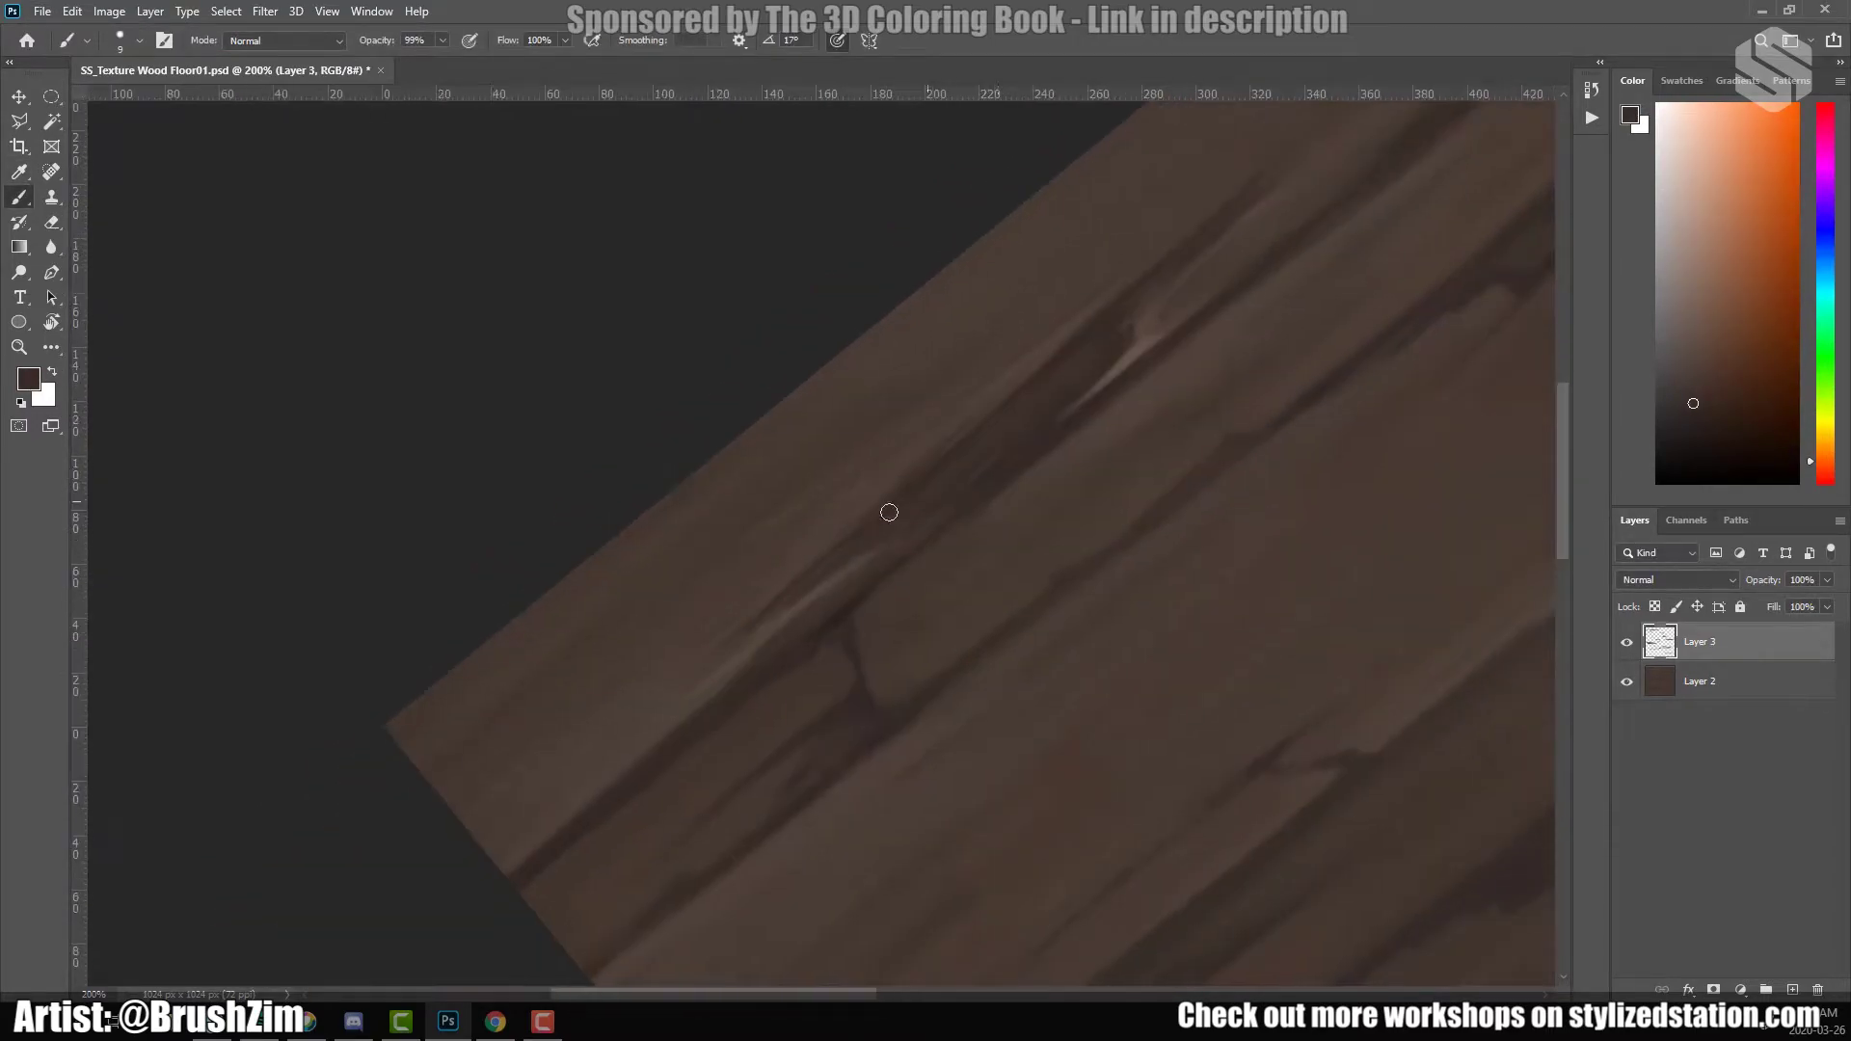
{"action": "left_click", "coordinate": [765, 724], "text": "alt"}
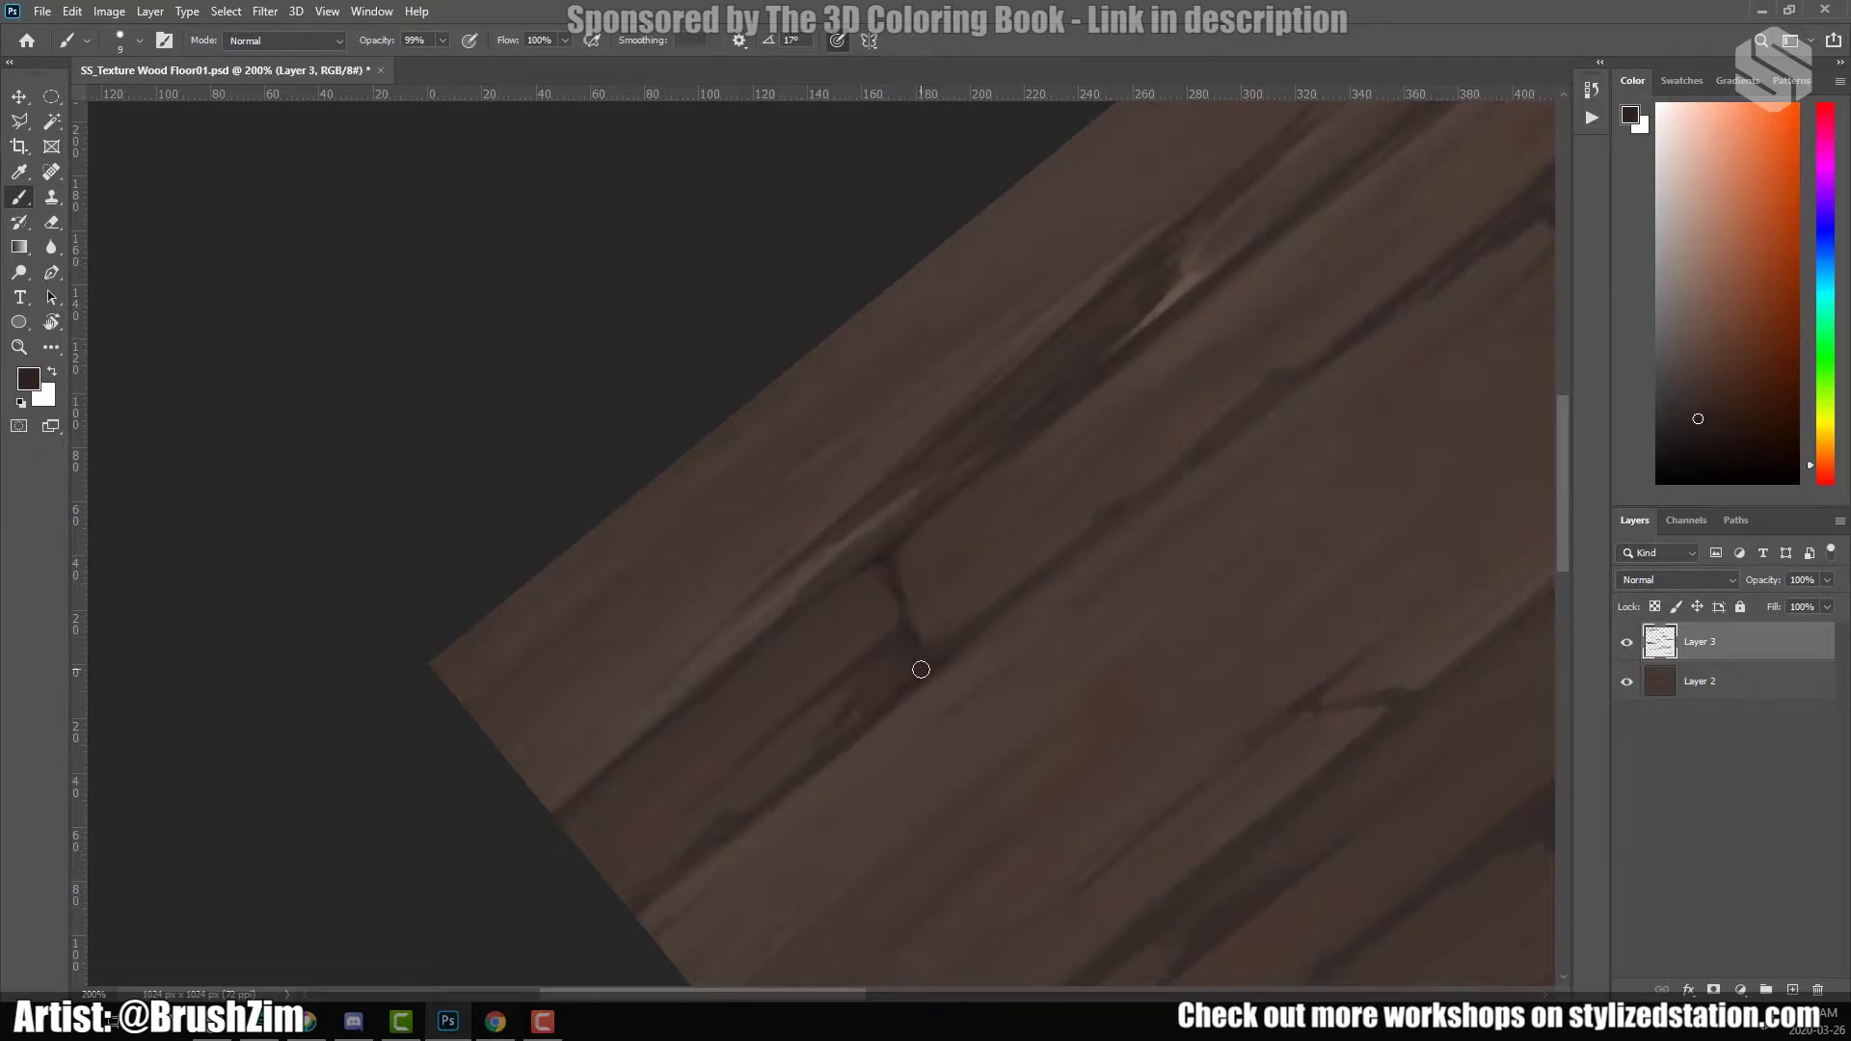
Detail the short joint near the left corner with a darker crack, chipped wood and light edge highlights.
{"action": "left_click_drag", "start_coordinate": [819, 689], "coordinate": [941, 692]}
{"action": "left_click", "coordinate": [765, 682], "text": "alt"}
{"action": "left_click_drag", "start_coordinate": [872, 541], "coordinate": [917, 538]}
{"action": "left_click", "coordinate": [729, 771], "text": "alt"}
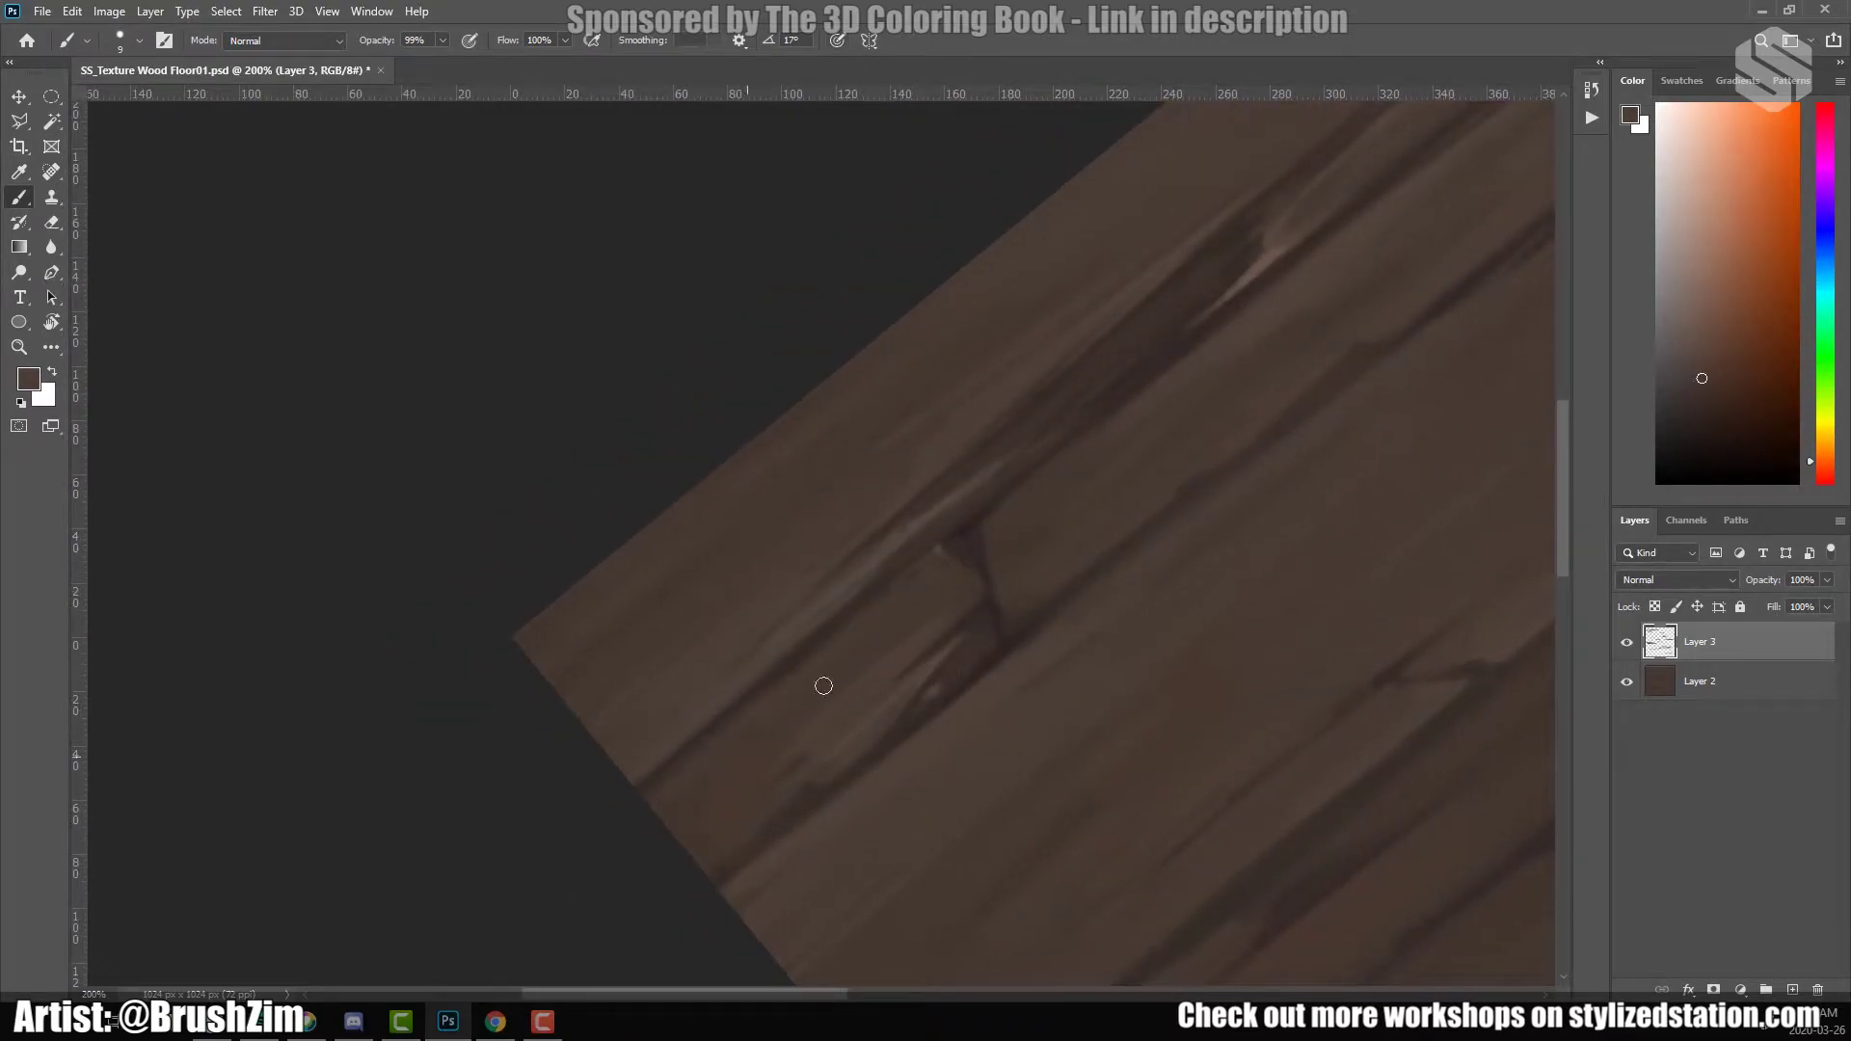
{"action": "left_click_drag", "start_coordinate": [927, 745], "coordinate": [732, 736]}
{"action": "left_click", "coordinate": [752, 701], "text": "alt"}
{"action": "left_click", "coordinate": [873, 339], "text": "alt"}
Paint dark chips with light edge highlights along the two upper seams toward the top corner.
{"action": "left_click_drag", "start_coordinate": [1321, 258], "coordinate": [633, 628]}
{"action": "left_click", "coordinate": [918, 549], "text": "alt"}
{"action": "left_click_drag", "start_coordinate": [1021, 337], "coordinate": [1141, 608]}
{"action": "left_click", "coordinate": [1204, 377], "text": "alt"}
{"action": "left_click_drag", "start_coordinate": [1204, 377], "coordinate": [1041, 434]}
{"action": "left_click_drag", "start_coordinate": [823, 710], "coordinate": [763, 417]}
{"action": "left_click", "coordinate": [764, 418], "text": "alt"}
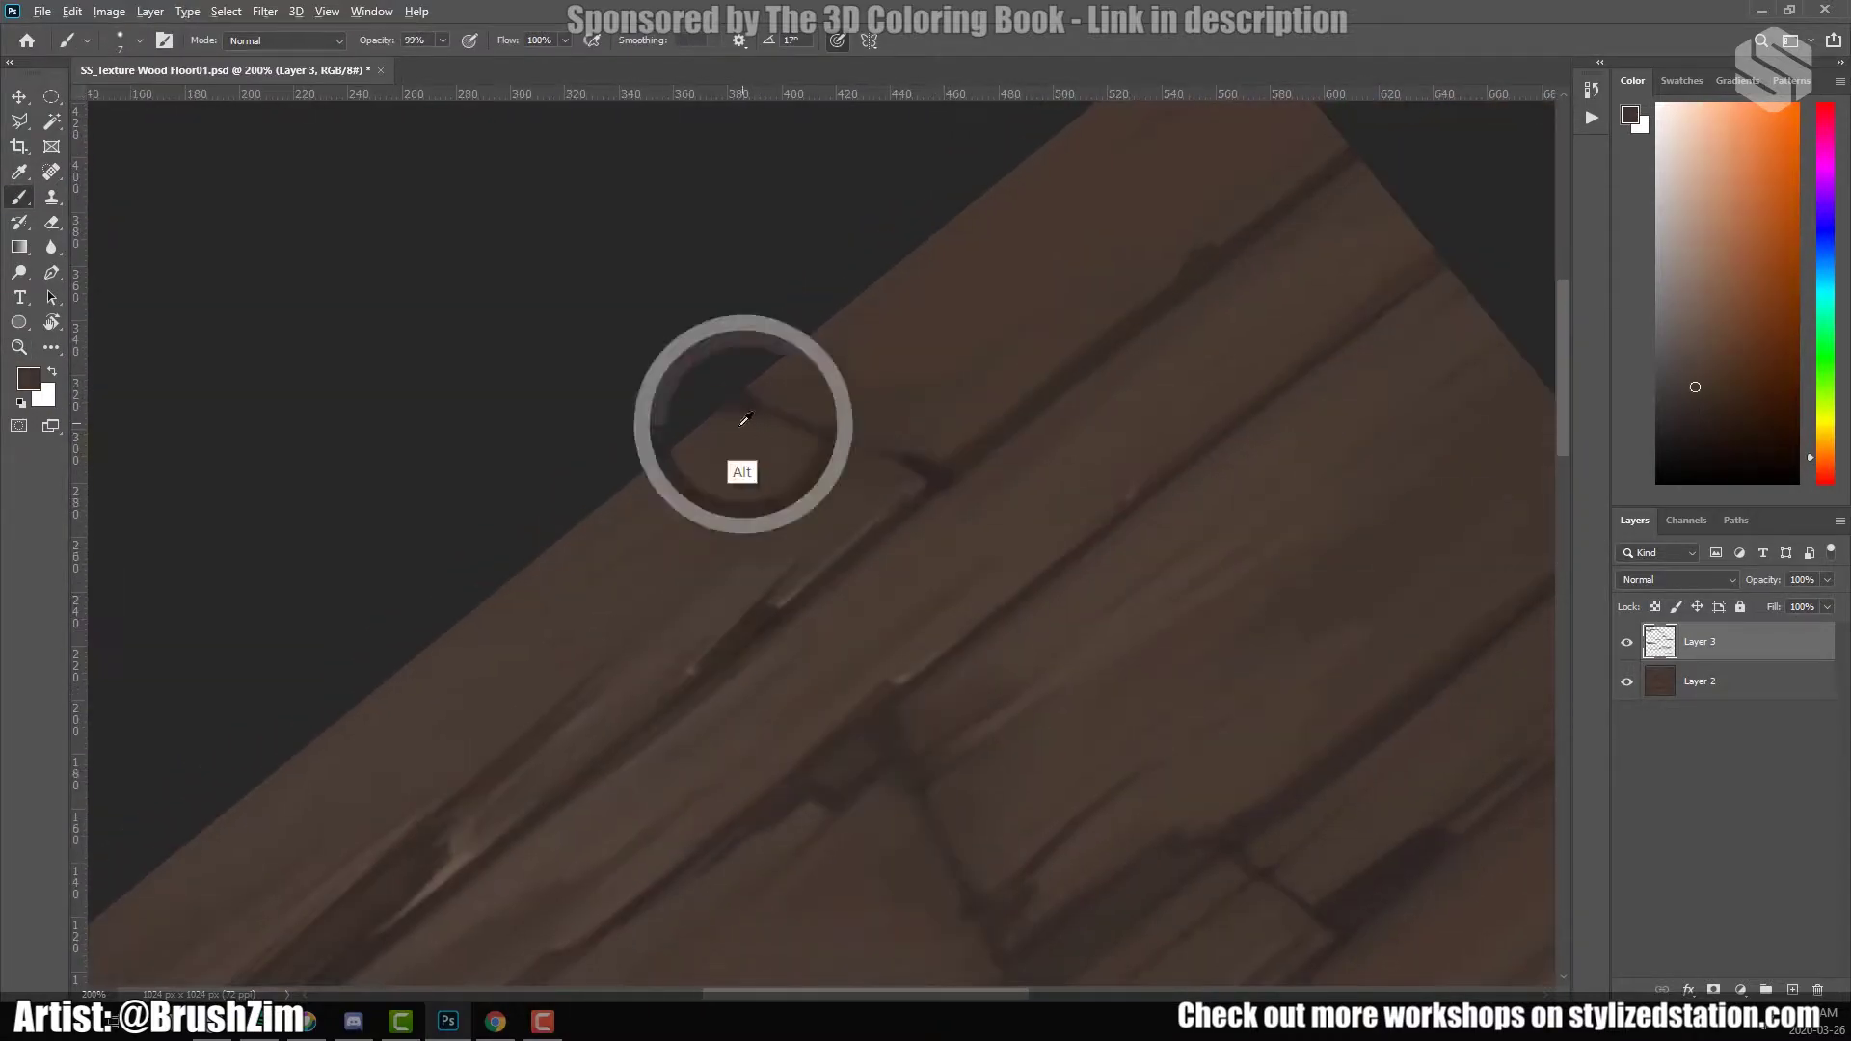
Darken the topmost plank's short joint and brush lighter wood grain streaks across the plank at the top corner.
{"action": "left_click_drag", "start_coordinate": [888, 459], "coordinate": [916, 361]}
{"action": "left_click", "coordinate": [980, 488], "text": "alt"}
{"action": "left_click", "coordinate": [1013, 315], "text": "alt"}
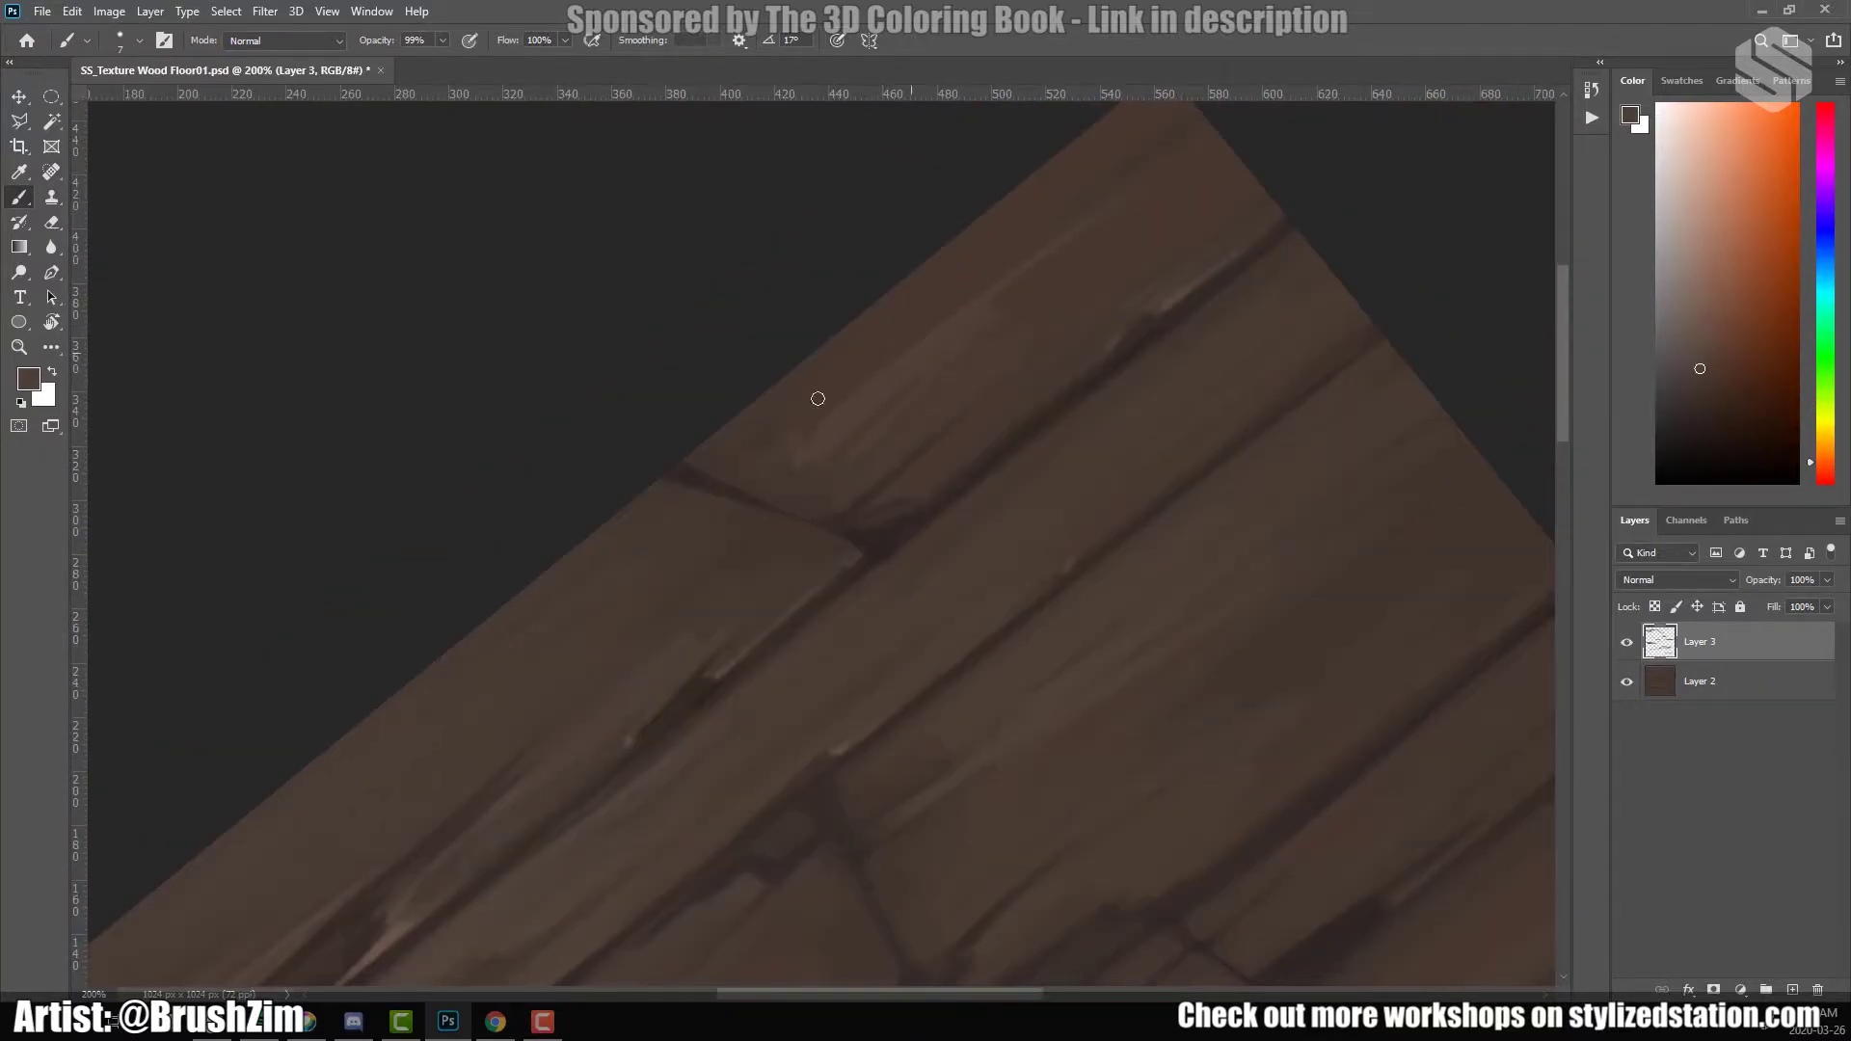
{"action": "left_click_drag", "start_coordinate": [752, 467], "coordinate": [1086, 263]}
{"action": "left_click", "coordinate": [1086, 264], "text": "alt"}
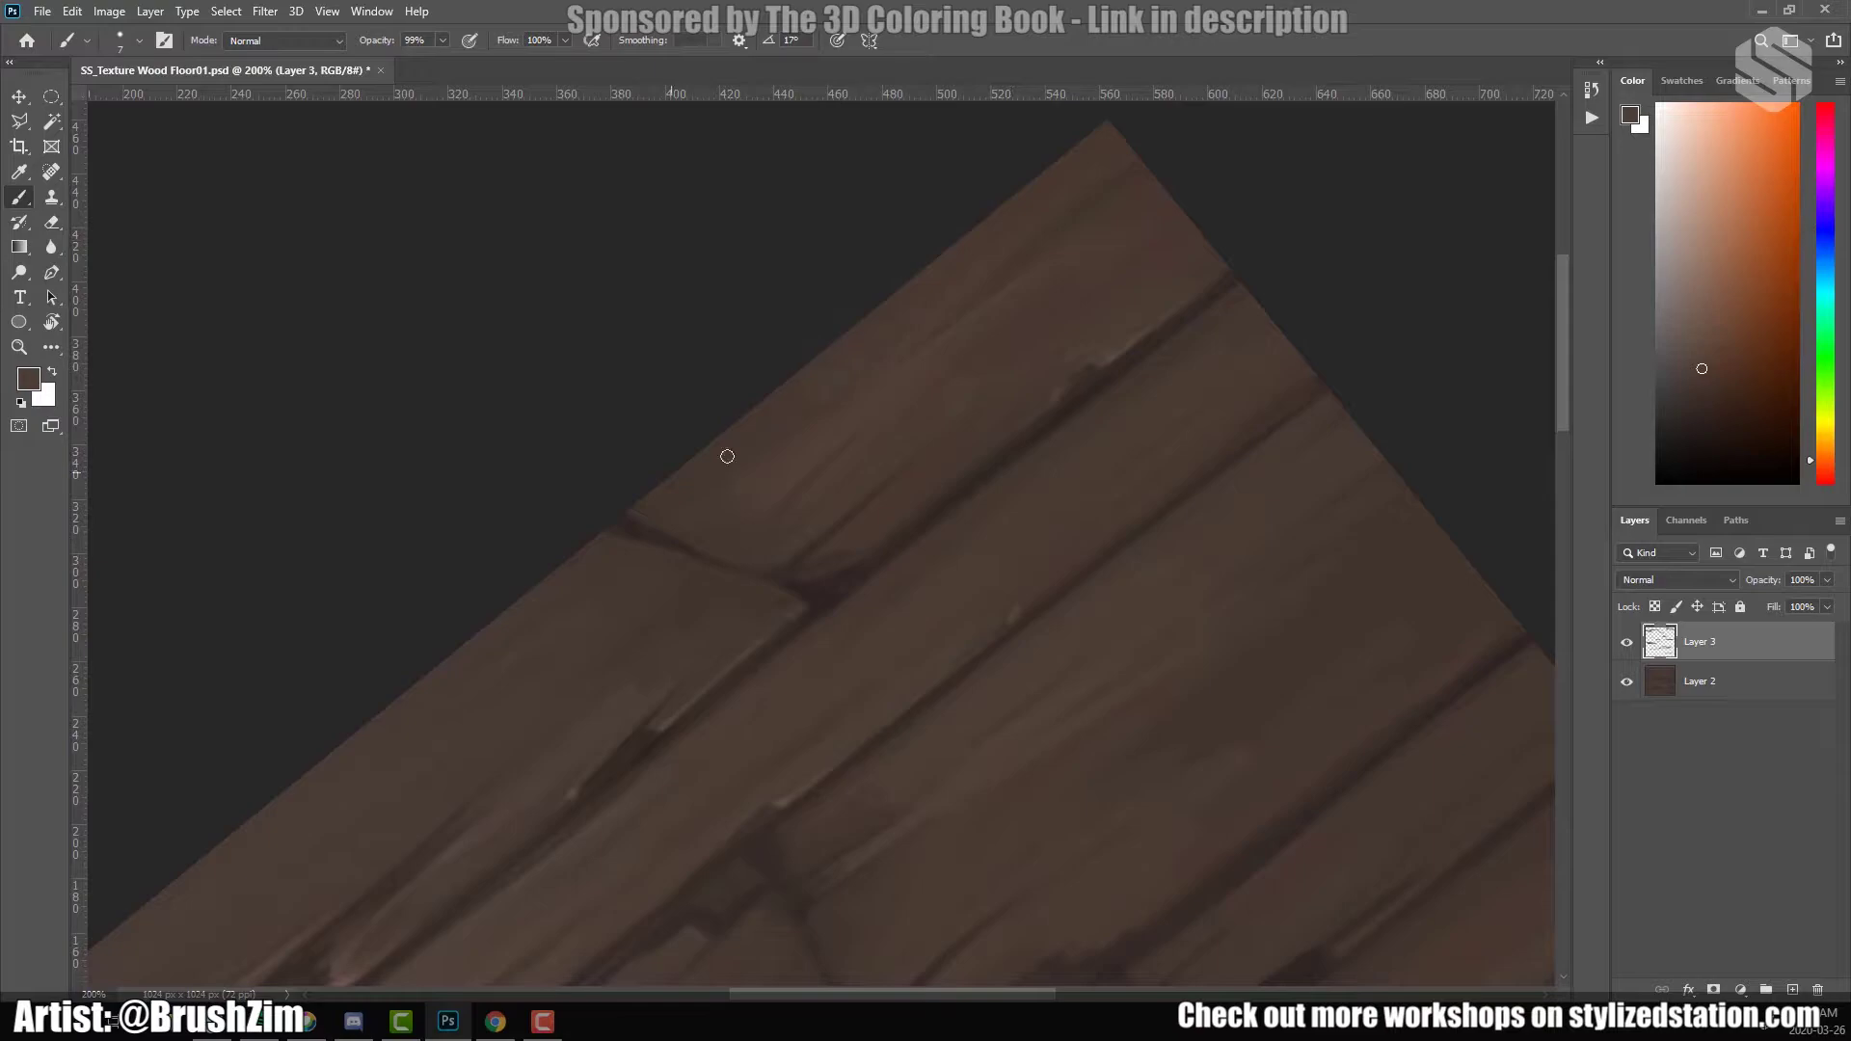
{"action": "left_click_drag", "start_coordinate": [744, 538], "coordinate": [744, 534]}
{"action": "left_click", "coordinate": [743, 534], "text": "alt"}
Paint light highlights and soft grain streaks around the chip at the central plank's upper end.
{"action": "left_click_drag", "start_coordinate": [852, 461], "coordinate": [1252, 280]}
{"action": "left_click", "coordinate": [1251, 281], "text": "alt"}
{"action": "left_click", "coordinate": [1339, 223], "text": "alt"}
{"action": "left_click_drag", "start_coordinate": [1338, 222], "coordinate": [1003, 516]}
{"action": "left_click_drag", "start_coordinate": [1080, 632], "coordinate": [930, 673]}
{"action": "left_click", "coordinate": [886, 564], "text": "alt"}
{"action": "left_click", "coordinate": [992, 559], "text": "alt"}
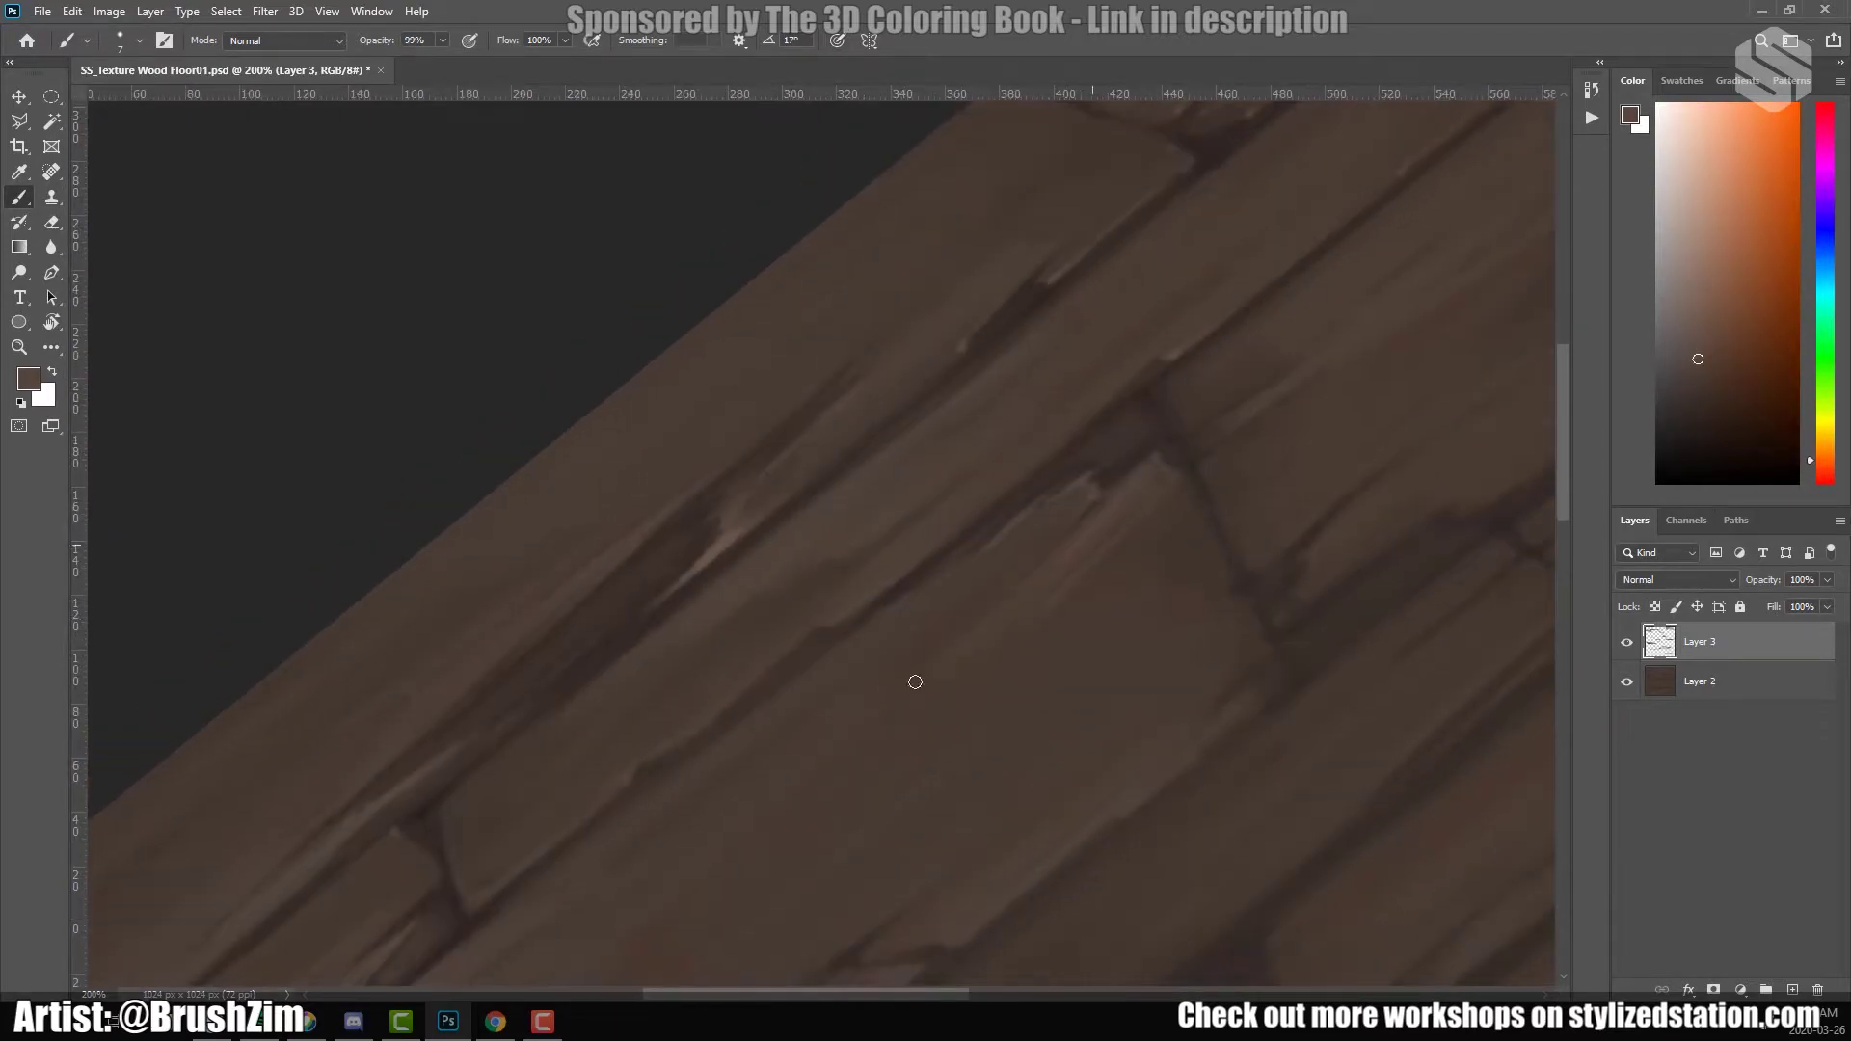
Deepen the dark splintered chip at the central plank's upper end and sharpen the adjoining cross joint.
{"action": "left_click_drag", "start_coordinate": [1166, 441], "coordinate": [985, 396]}
{"action": "left_click", "coordinate": [1148, 565], "text": "alt"}
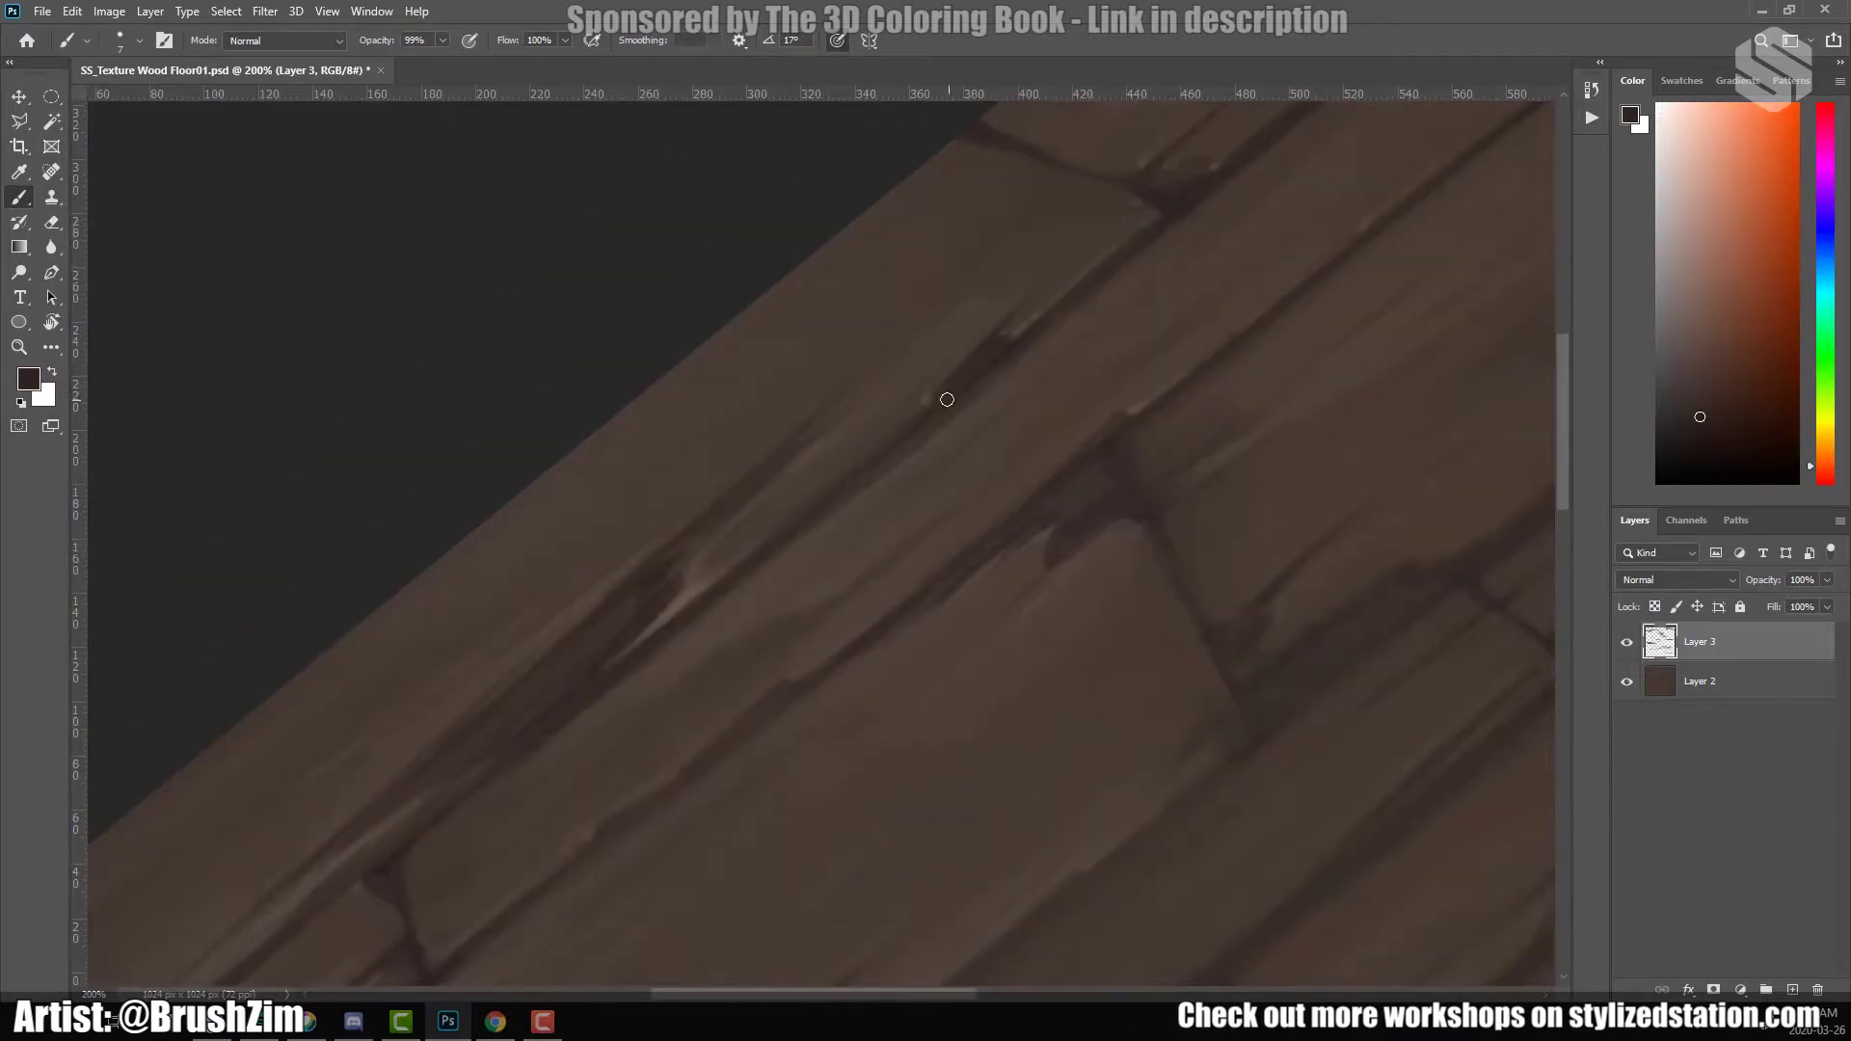
{"action": "left_click_drag", "start_coordinate": [1101, 456], "coordinate": [1090, 570]}
{"action": "left_click_drag", "start_coordinate": [1035, 700], "coordinate": [1026, 723]}
{"action": "left_click", "coordinate": [1048, 550], "text": "alt"}
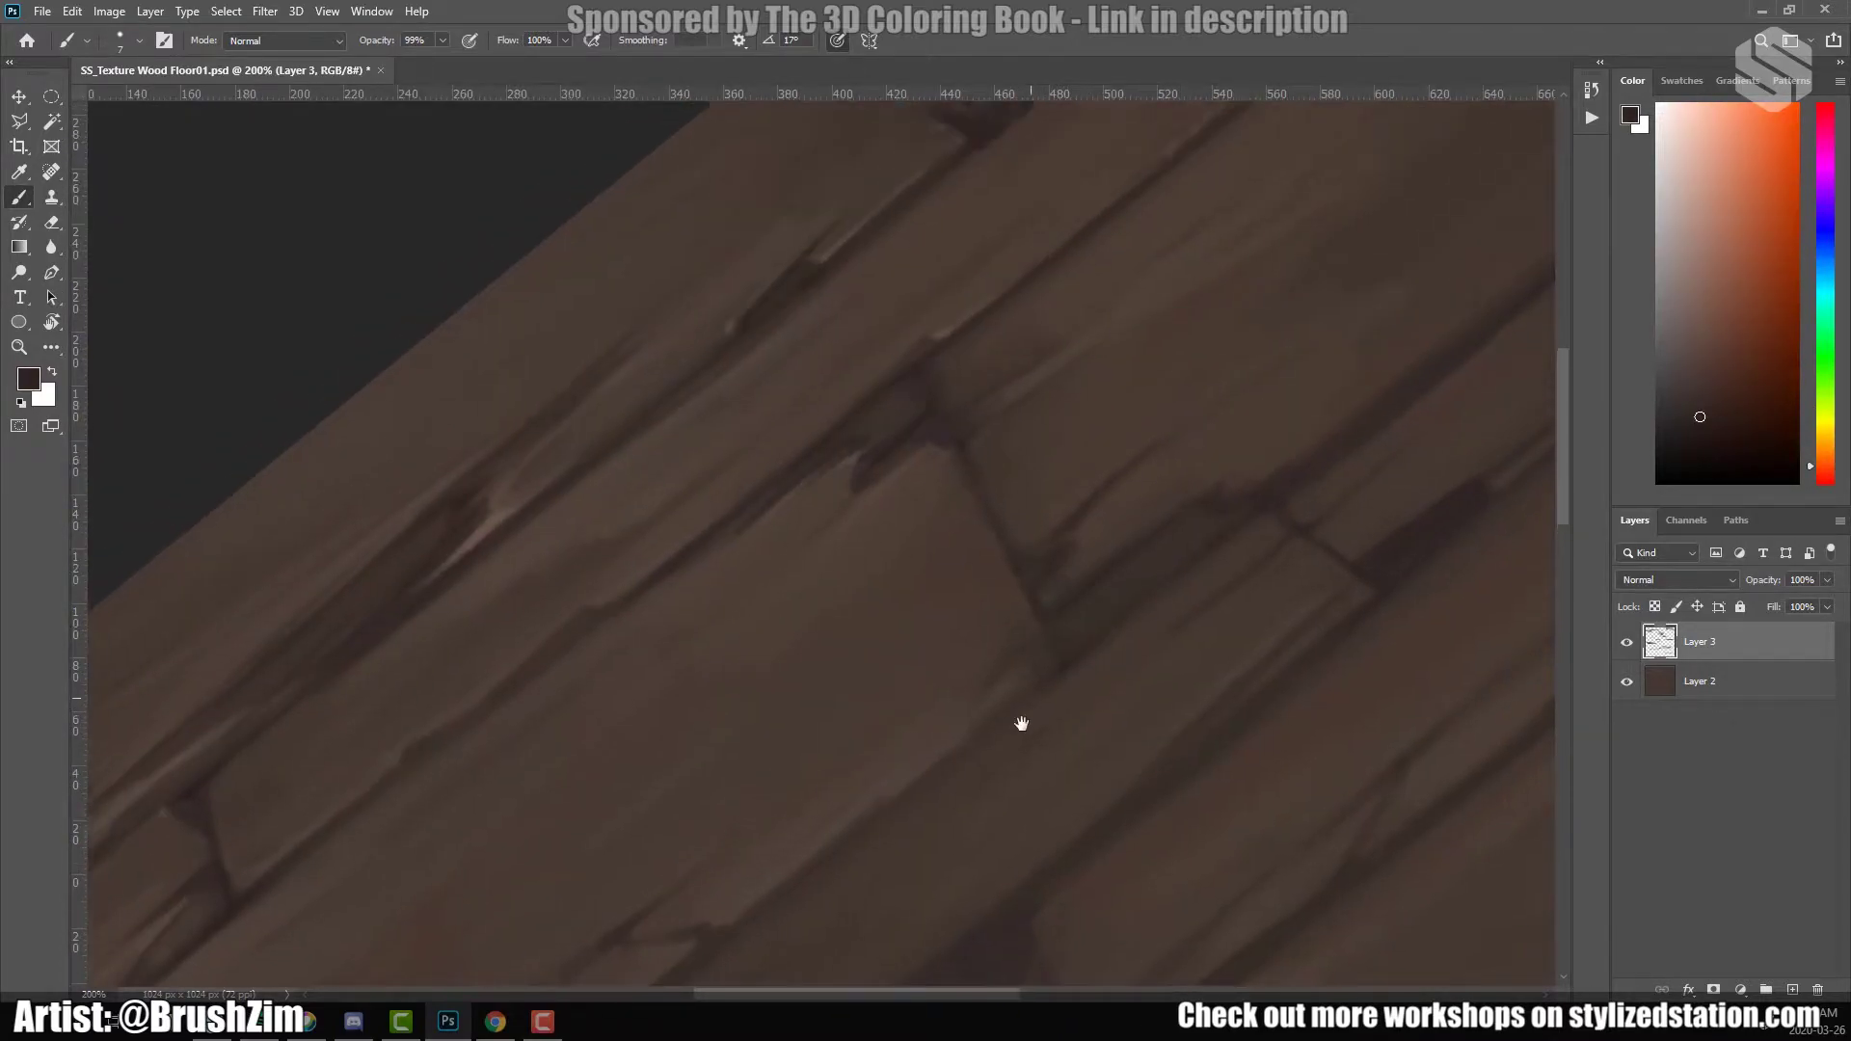
Paint dark splinters and light edges on the lower seam of the plank right of the central cross joint.
{"action": "left_click_drag", "start_coordinate": [1328, 398], "coordinate": [1198, 485]}
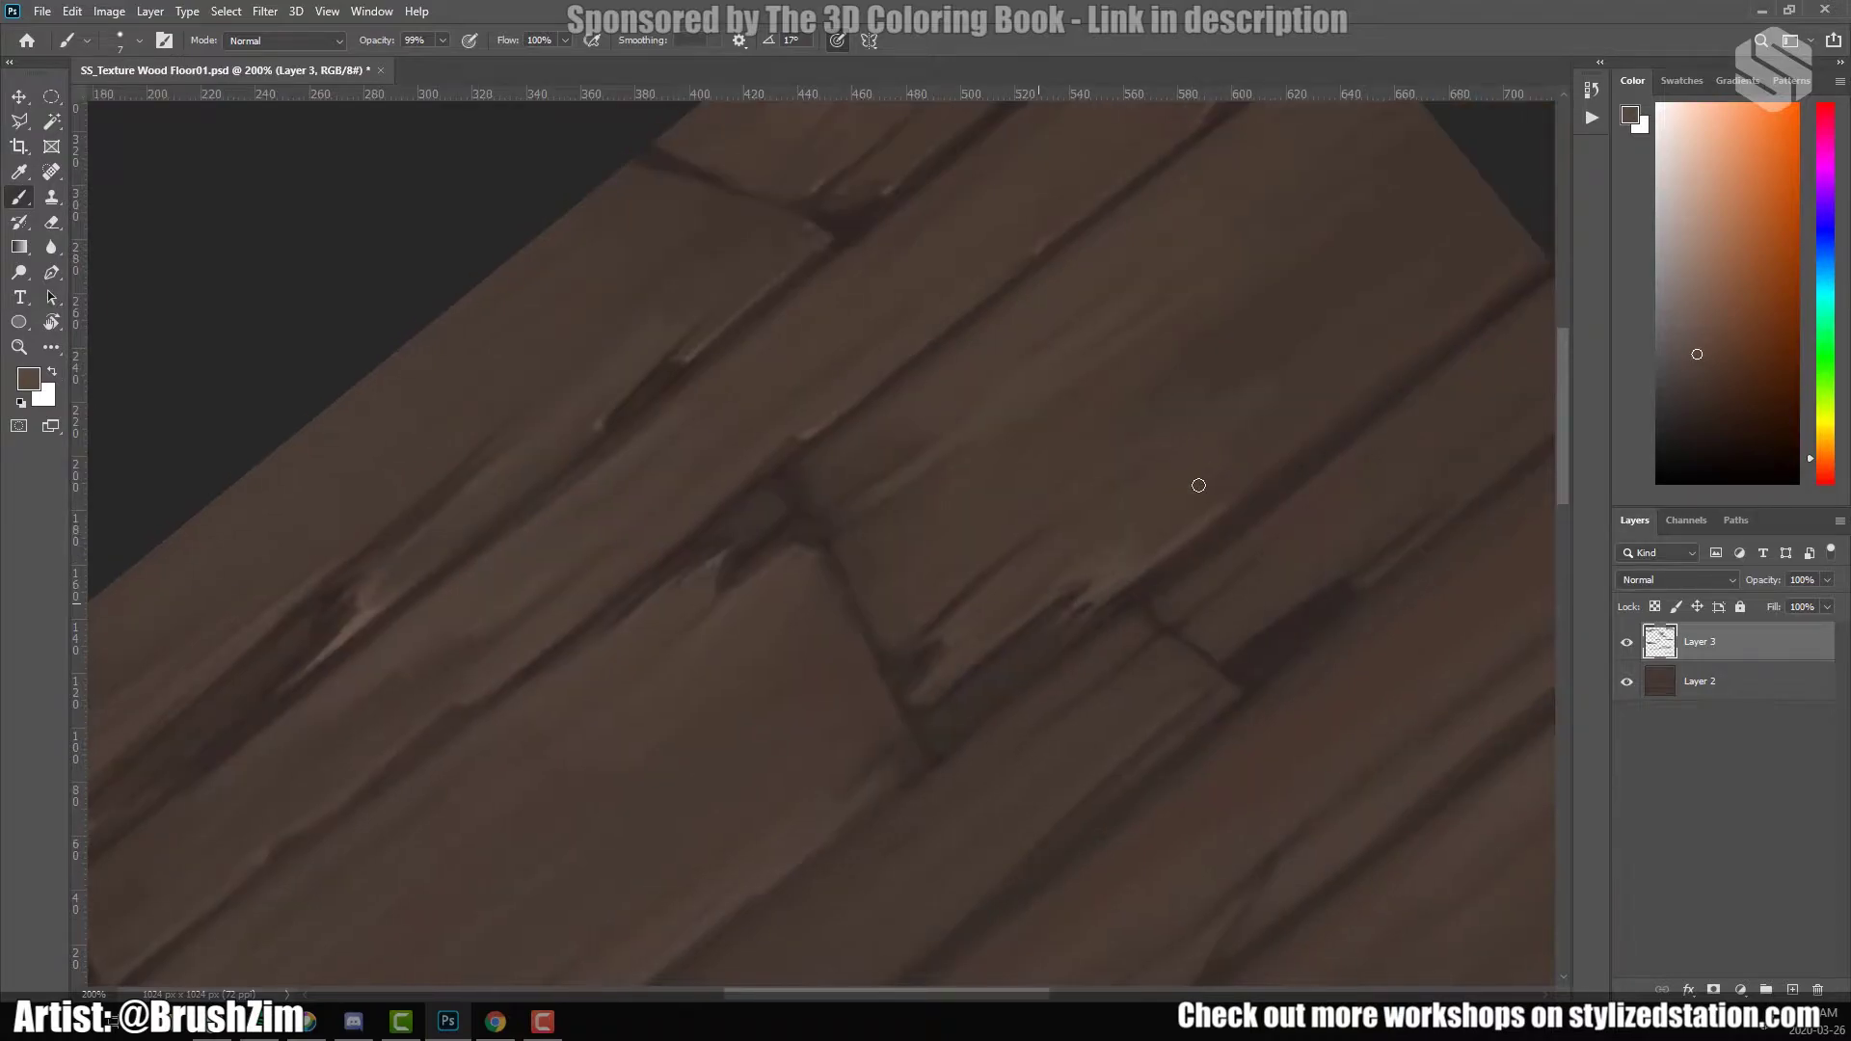
{"action": "left_click_drag", "start_coordinate": [977, 637], "coordinate": [1133, 576]}
{"action": "left_click", "coordinate": [1057, 566], "text": "alt"}
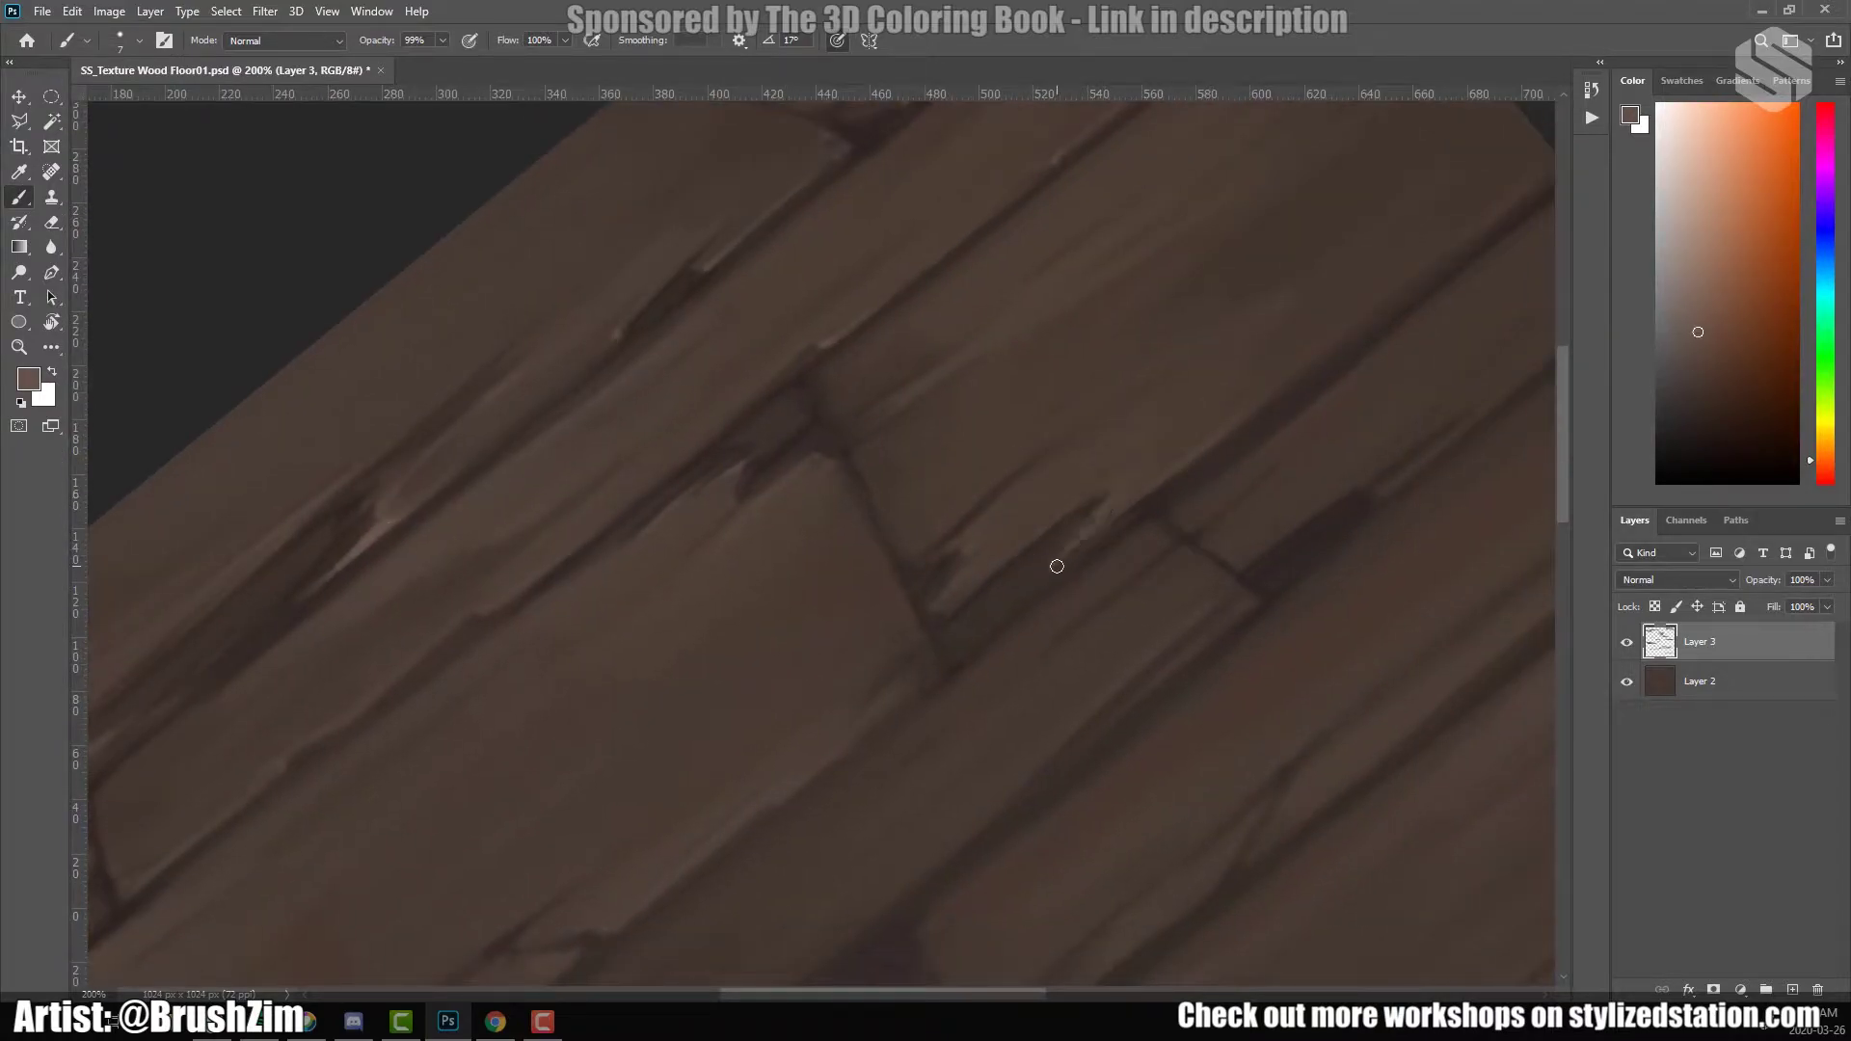
{"action": "left_click_drag", "start_coordinate": [1039, 570], "coordinate": [972, 577]}
{"action": "left_click", "coordinate": [972, 576], "text": "alt"}
Brush soft wood grain over the upper-right plank with a larger brush and brighten the splinter on its lower edge.
{"action": "scroll", "coordinate": [1062, 459], "scroll_direction": "up", "scroll_amount": 2}
{"action": "scroll", "coordinate": [1062, 459], "scroll_direction": "right", "scroll_amount": 2}
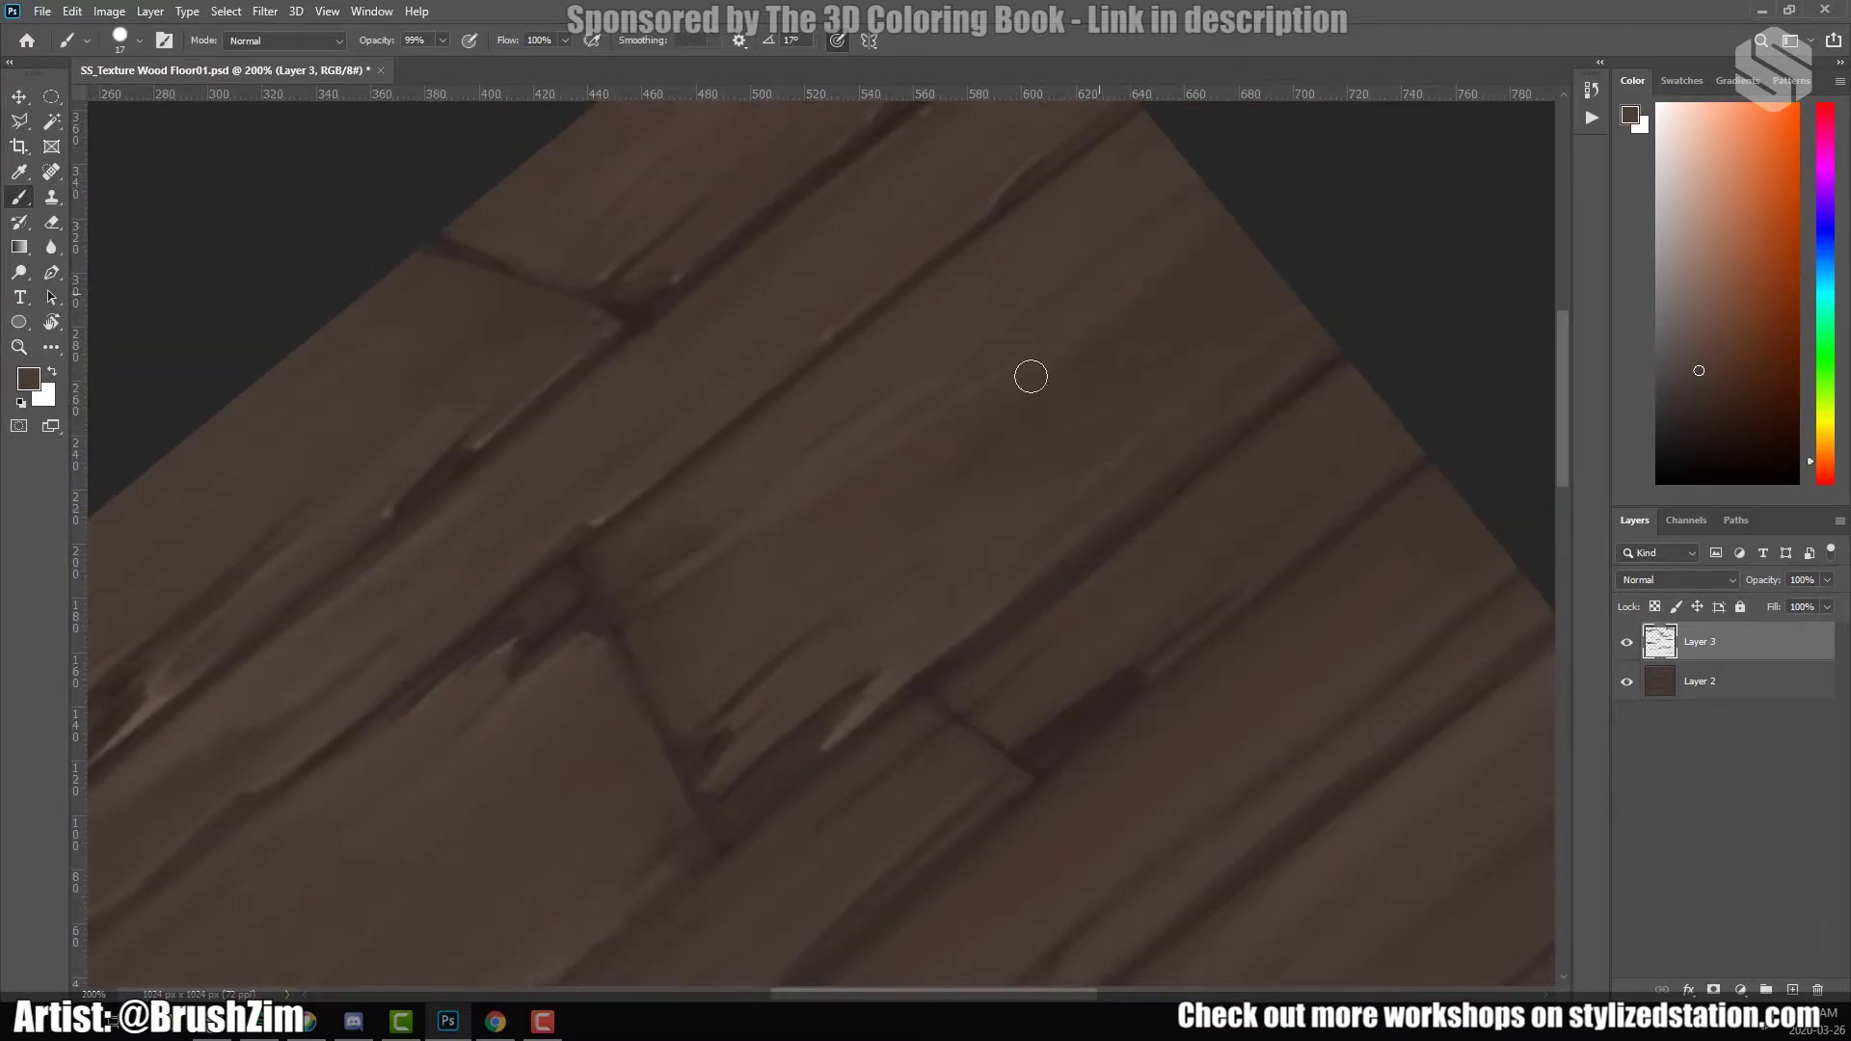
{"action": "left_click", "coordinate": [893, 665], "text": "alt"}
{"action": "key", "text": "bracketleft"}
Paint a light highlight along the central plank's lower edge and its splintered notch with a small brush.
{"action": "scroll", "coordinate": [1022, 566], "scroll_direction": "down", "scroll_amount": 3}
{"action": "scroll", "coordinate": [1022, 566], "scroll_direction": "left", "scroll_amount": 2}
{"action": "scroll", "coordinate": [1177, 436], "scroll_direction": "down", "scroll_amount": 2}
{"action": "key", "text": "bracketleft"}
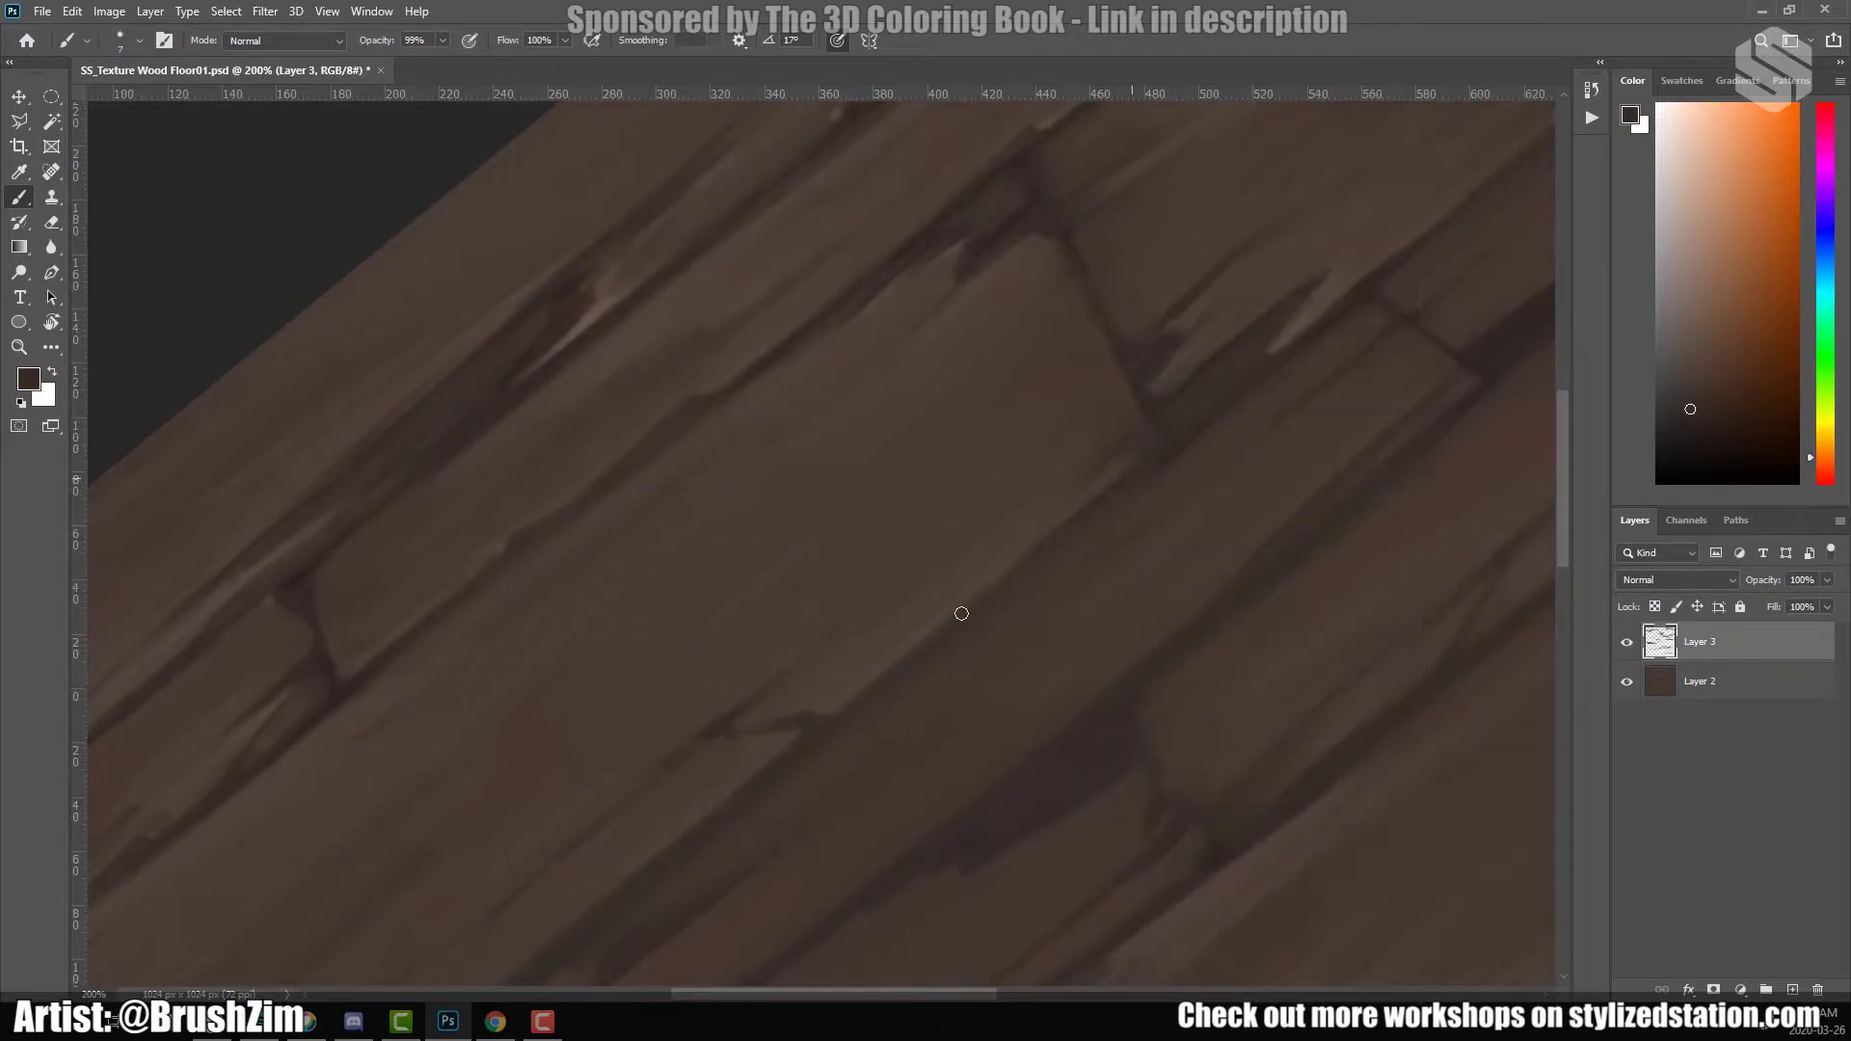
{"action": "scroll", "coordinate": [959, 611], "scroll_direction": "left", "scroll_amount": 2}
{"action": "left_click", "coordinate": [897, 640], "text": "alt"}
{"action": "left_click_drag", "start_coordinate": [974, 651], "coordinate": [1227, 414]}
Darken the gap below the central plank's notch and refine the chipped highlights on its lower edge.
{"action": "left_click_drag", "start_coordinate": [1029, 649], "coordinate": [992, 371]}
{"action": "left_click", "coordinate": [993, 372], "text": "alt"}
{"action": "scroll", "coordinate": [657, 640], "scroll_direction": "up", "scroll_amount": 2}
{"action": "scroll", "coordinate": [946, 517], "scroll_direction": "right", "scroll_amount": 2}
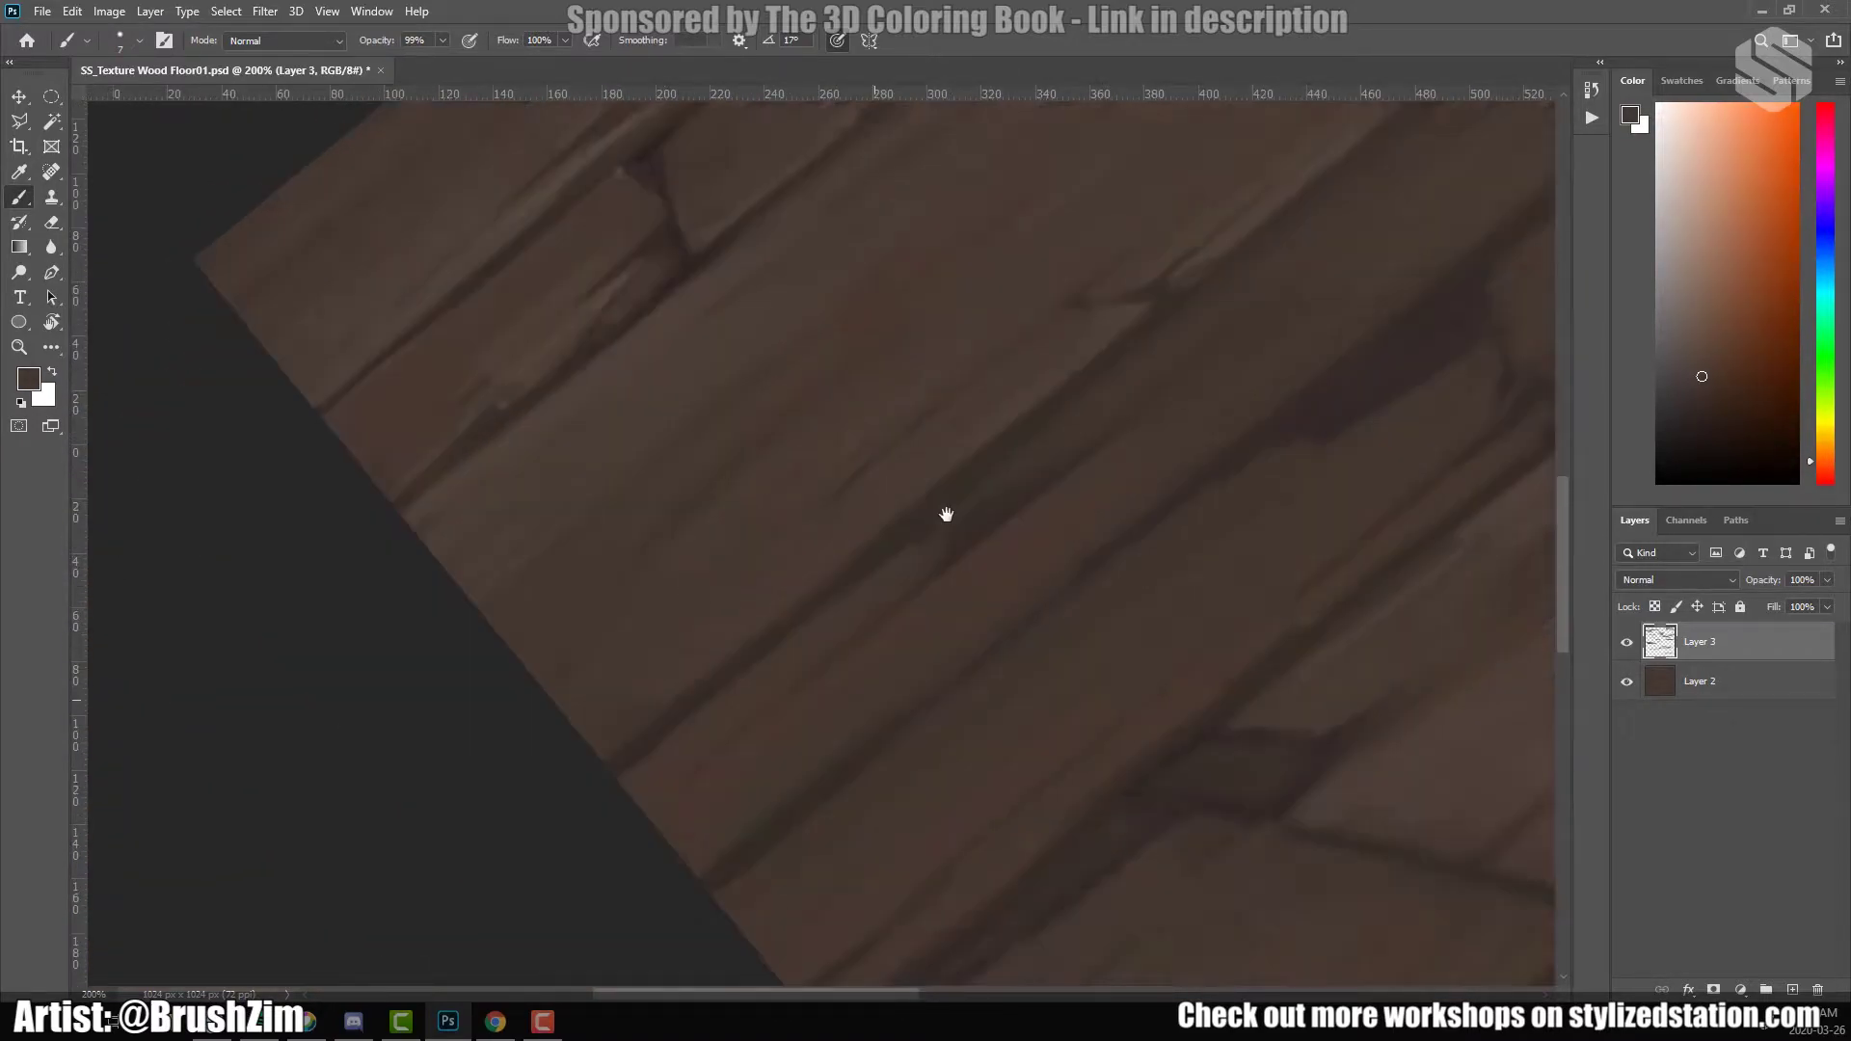
{"action": "scroll", "coordinate": [1133, 408], "scroll_direction": "right", "scroll_amount": 2}
{"action": "scroll", "coordinate": [939, 344], "scroll_direction": "up", "scroll_amount": 2}
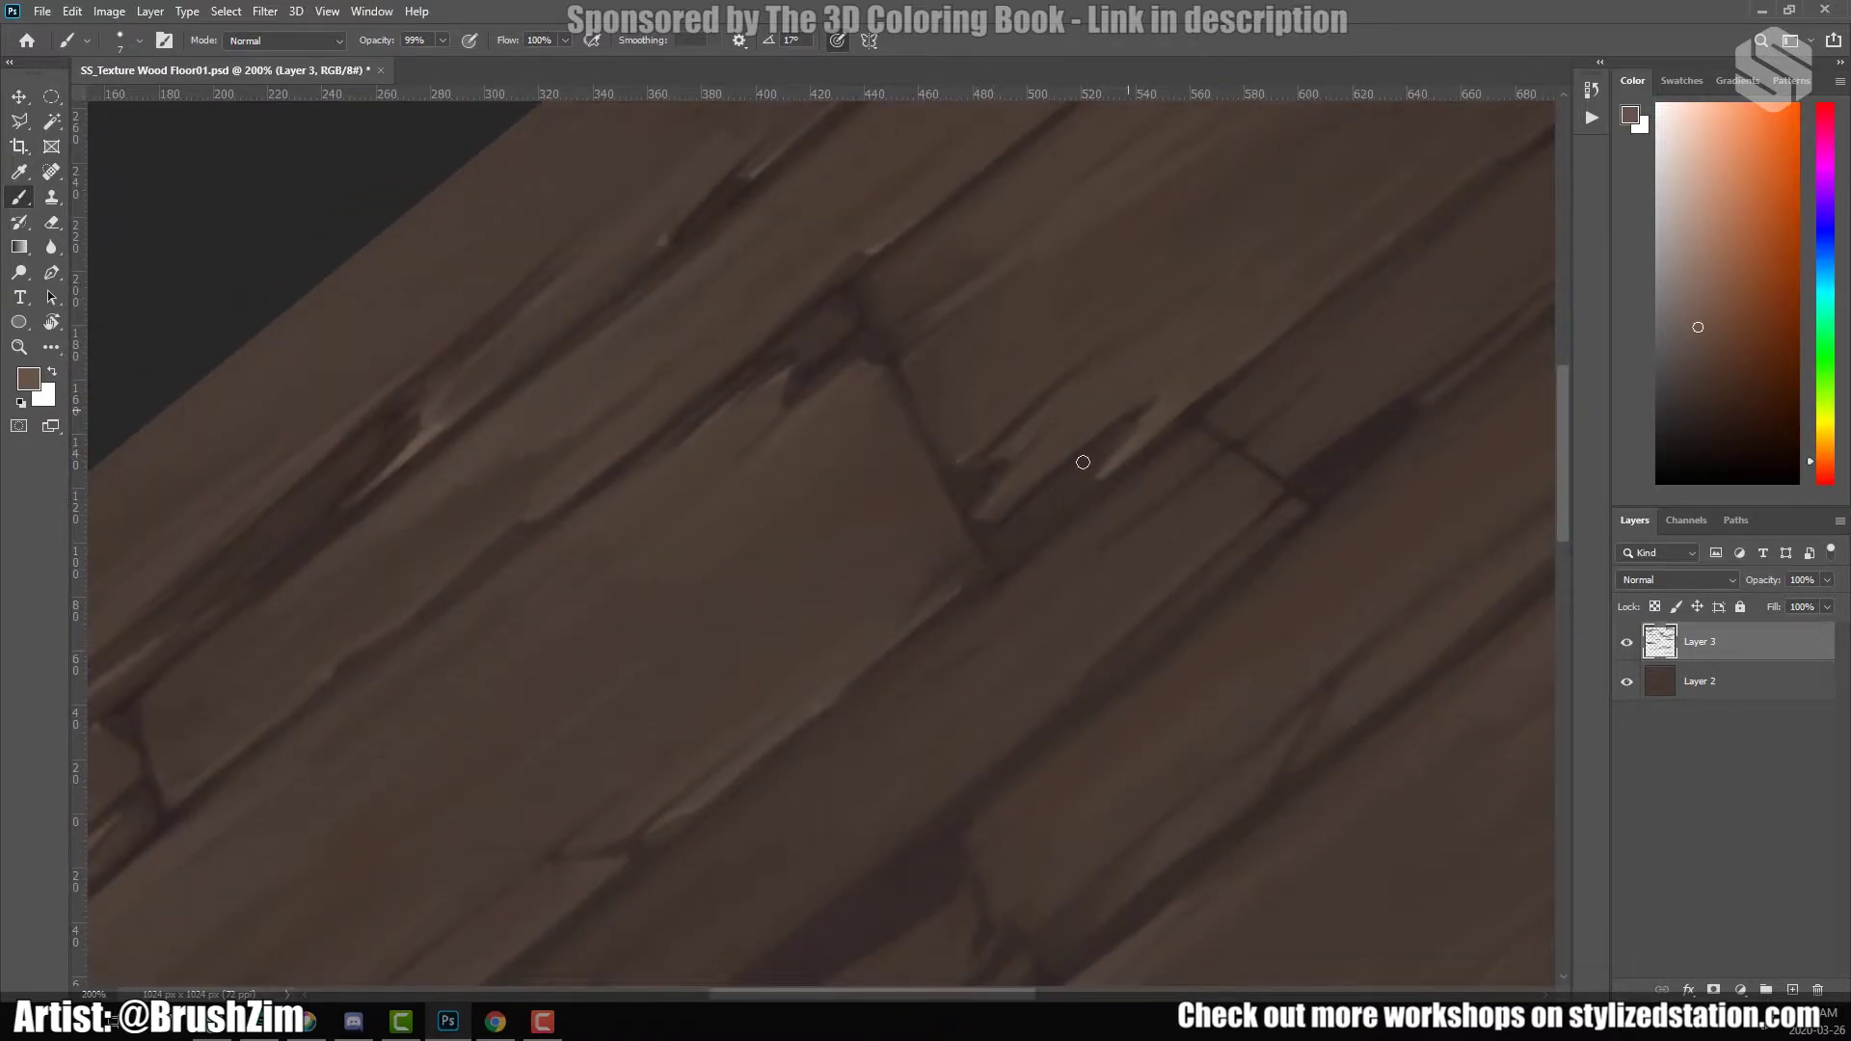
Paint a thin splinter and light edge along the lower seam of the narrow plank below the central cross joint.
{"action": "scroll", "coordinate": [1083, 462], "scroll_direction": "down", "scroll_amount": 2}
{"action": "scroll", "coordinate": [1129, 566], "scroll_direction": "down", "scroll_amount": 3}
{"action": "scroll", "coordinate": [1215, 520], "scroll_direction": "down", "scroll_amount": 2}
{"action": "scroll", "coordinate": [1062, 604], "scroll_direction": "left", "scroll_amount": 3}
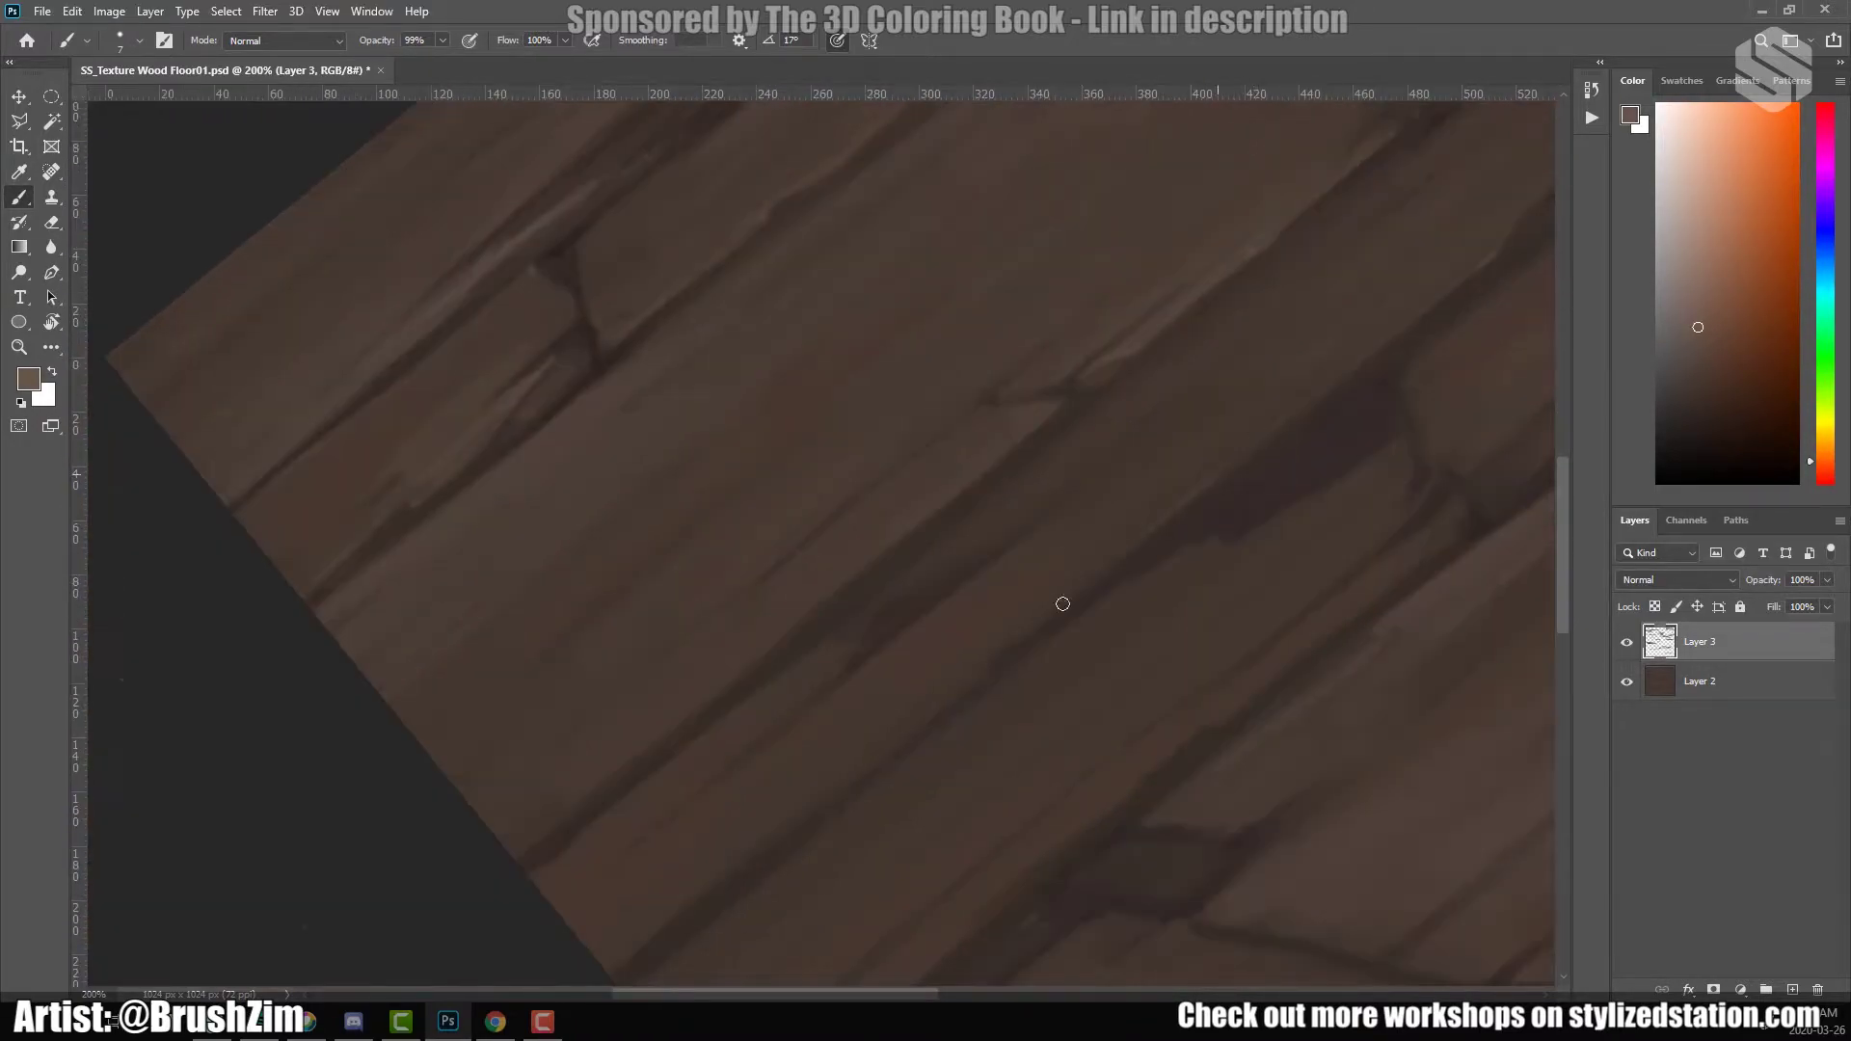
{"action": "scroll", "coordinate": [1063, 604], "scroll_direction": "down", "scroll_amount": 2}
{"action": "scroll", "coordinate": [1020, 533], "scroll_direction": "up", "scroll_amount": 2}
{"action": "left_click_drag", "start_coordinate": [1219, 479], "coordinate": [1042, 669]}
{"action": "left_click", "coordinate": [840, 735], "text": "alt"}
{"action": "key", "text": "z"}
{"action": "mouse_move", "coordinate": [960, 620]}
{"action": "left_mouse_down"}
{"action": "mouse_move", "coordinate": [819, 694]}
{"action": "mouse_move", "coordinate": [983, 653]}
{"action": "mouse_move", "coordinate": [828, 720]}
{"action": "mouse_move", "coordinate": [1012, 541]}
{"action": "left_mouse_up"}
{"action": "key", "text": "b"}
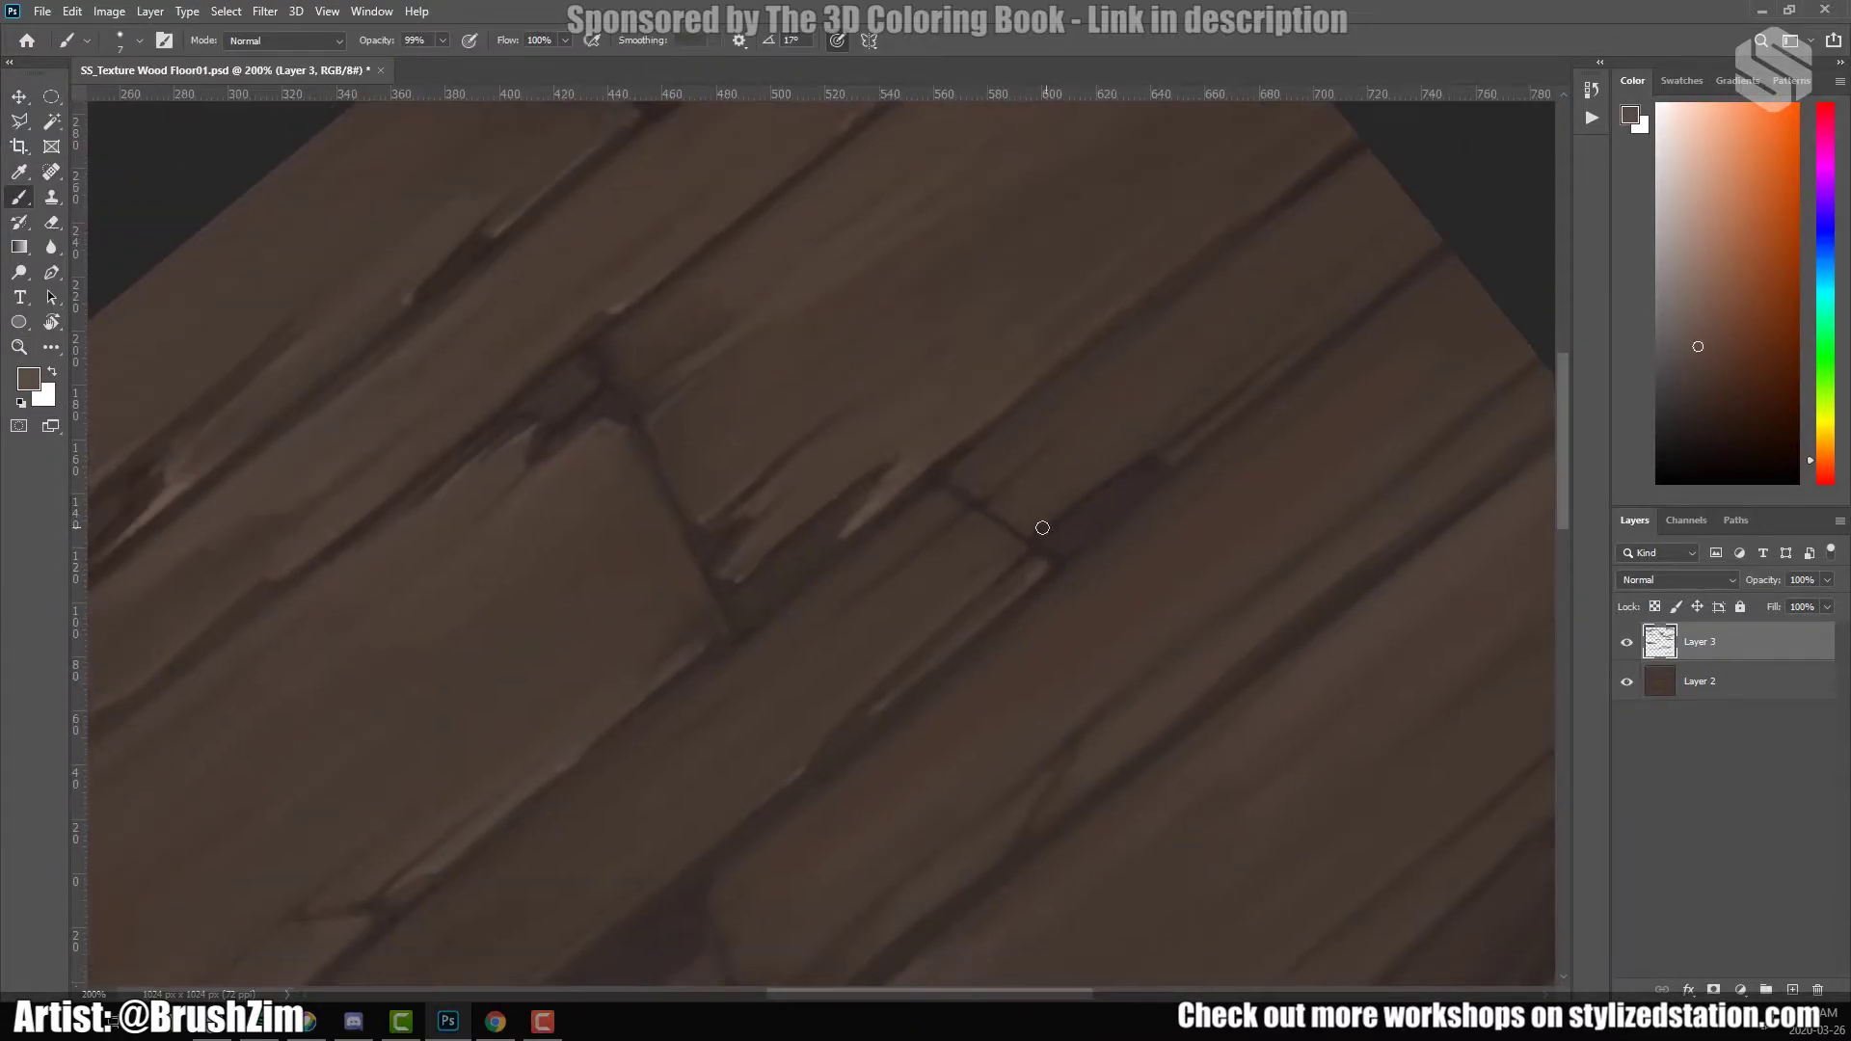
Darken the seams of the narrow planks below the central plank and add small chipped highlights toward their left ends.
{"action": "left_click", "coordinate": [1268, 273], "text": "alt"}
{"action": "mouse_move", "coordinate": [1081, 637]}
{"action": "left_mouse_down"}
{"action": "mouse_move", "coordinate": [1018, 628]}
{"action": "mouse_move", "coordinate": [1008, 522]}
{"action": "mouse_move", "coordinate": [1083, 476]}
{"action": "left_mouse_up"}
{"action": "left_click", "coordinate": [979, 464], "text": "alt"}
{"action": "left_click", "coordinate": [1035, 507], "text": "alt"}
{"action": "left_click", "coordinate": [987, 579], "text": "alt"}
{"action": "mouse_move", "coordinate": [988, 578]}
{"action": "left_mouse_down"}
{"action": "mouse_move", "coordinate": [1029, 517]}
{"action": "mouse_move", "coordinate": [1014, 526]}
{"action": "left_mouse_up"}
{"action": "mouse_move", "coordinate": [777, 765]}
{"action": "left_mouse_down"}
{"action": "mouse_move", "coordinate": [711, 823]}
{"action": "mouse_move", "coordinate": [1021, 553]}
{"action": "mouse_move", "coordinate": [942, 669]}
{"action": "mouse_move", "coordinate": [931, 649]}
{"action": "mouse_move", "coordinate": [1170, 454]}
{"action": "left_mouse_up"}
{"action": "left_click", "coordinate": [1029, 505], "text": "alt"}
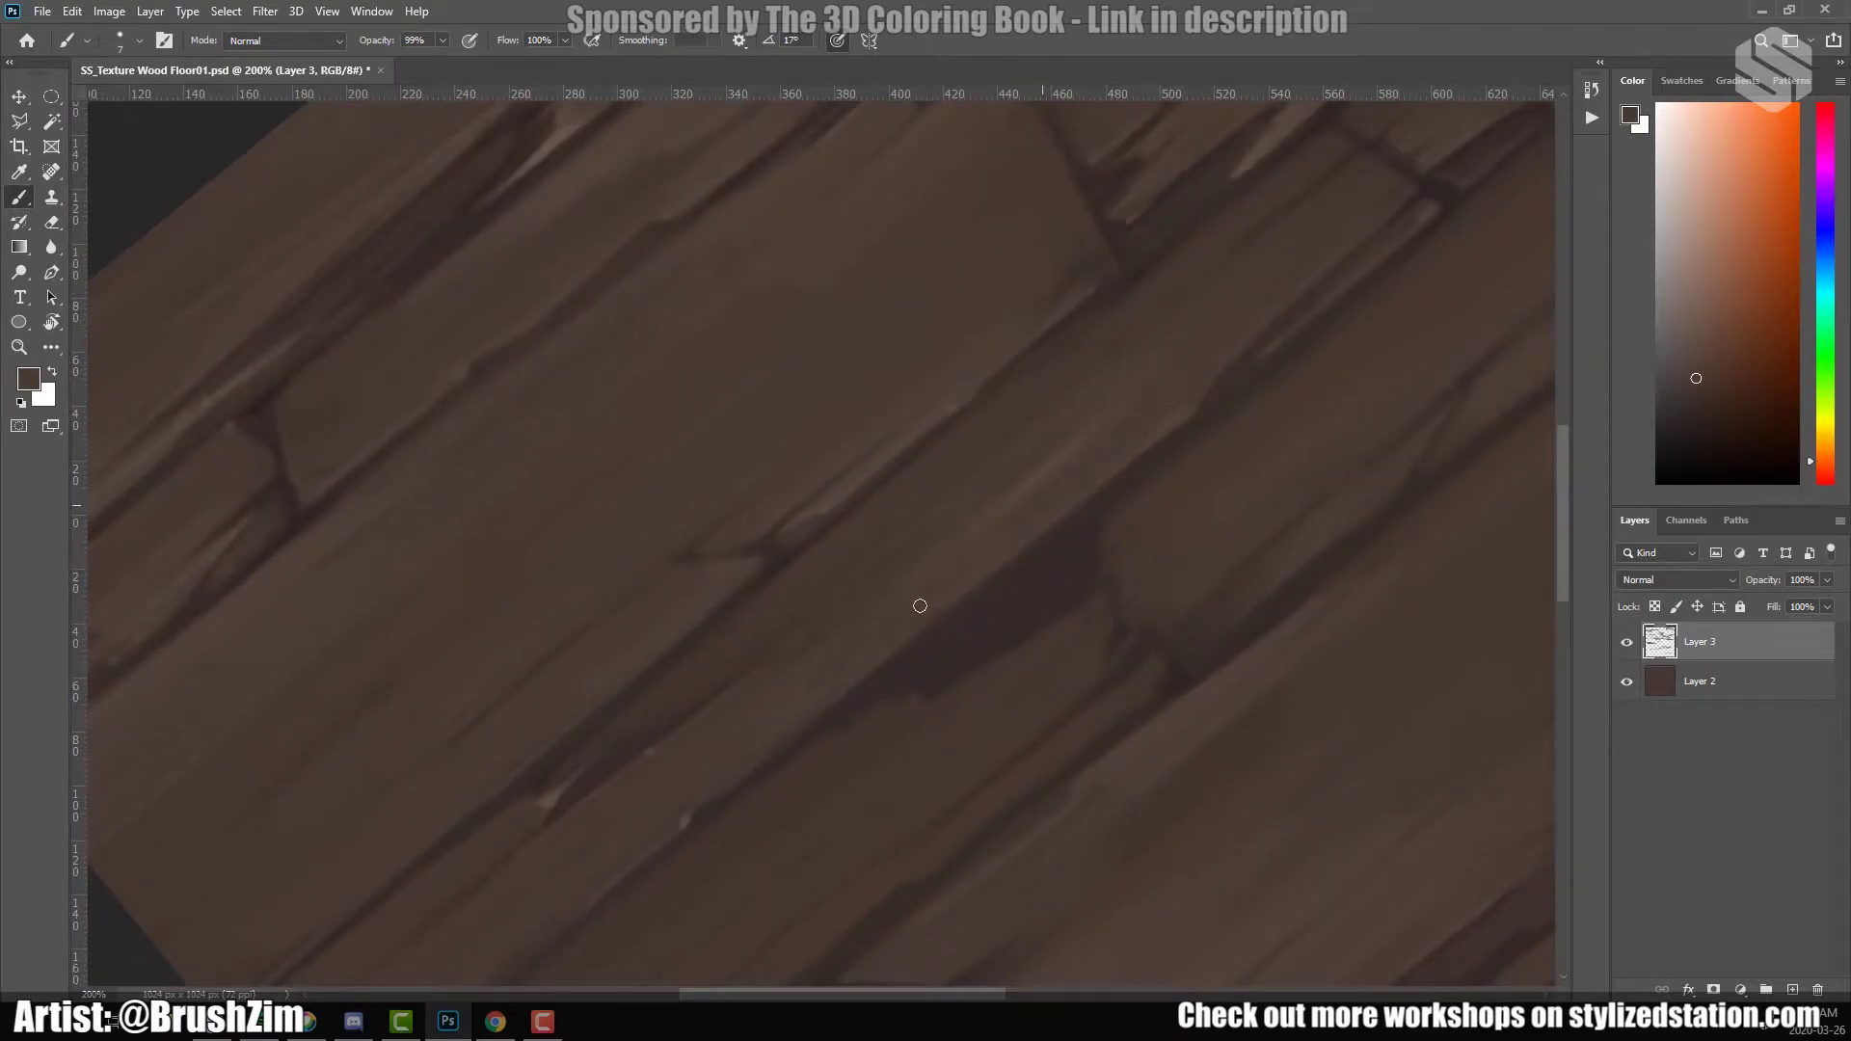
Sharpen the dark gap below the central plank and paint splintered light edges at its right end and lower rim.
{"action": "left_click_drag", "start_coordinate": [920, 606], "coordinate": [843, 652]}
{"action": "left_click", "coordinate": [1108, 248], "text": "alt"}
{"action": "left_click_drag", "start_coordinate": [1324, 392], "coordinate": [1257, 438]}
{"action": "mouse_move", "coordinate": [963, 603]}
{"action": "left_mouse_down"}
{"action": "mouse_move", "coordinate": [937, 630]}
{"action": "mouse_move", "coordinate": [1013, 731]}
{"action": "mouse_move", "coordinate": [1013, 609]}
{"action": "mouse_move", "coordinate": [987, 615]}
{"action": "left_mouse_up"}
{"action": "left_click", "coordinate": [1010, 605], "text": "alt"}
{"action": "left_click_drag", "start_coordinate": [972, 750], "coordinate": [982, 770]}
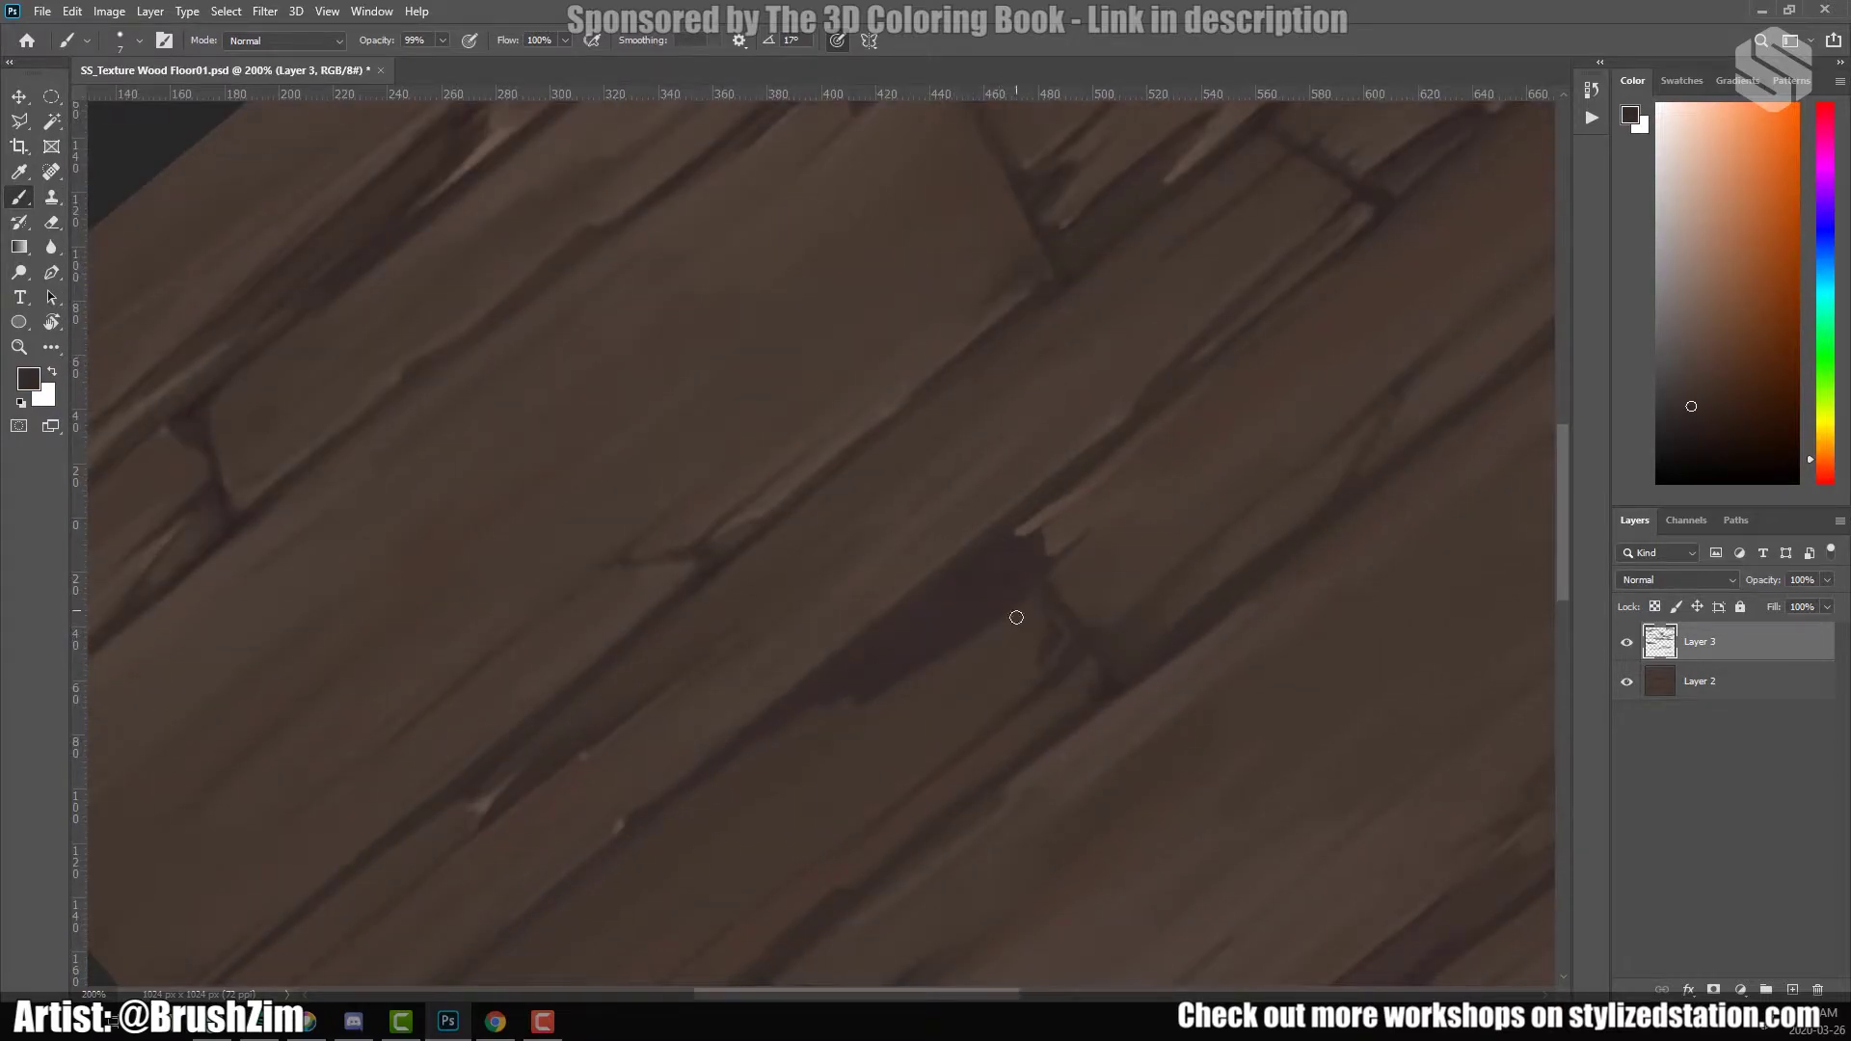
{"action": "left_click", "coordinate": [1017, 615], "text": "alt"}
{"action": "mouse_move", "coordinate": [845, 752]}
{"action": "left_mouse_down"}
{"action": "mouse_move", "coordinate": [750, 829]}
{"action": "mouse_move", "coordinate": [865, 746]}
{"action": "left_mouse_up"}
{"action": "left_click", "coordinate": [899, 721], "text": "alt"}
{"action": "scroll", "coordinate": [1026, 740], "scroll_direction": "down", "scroll_amount": 1}
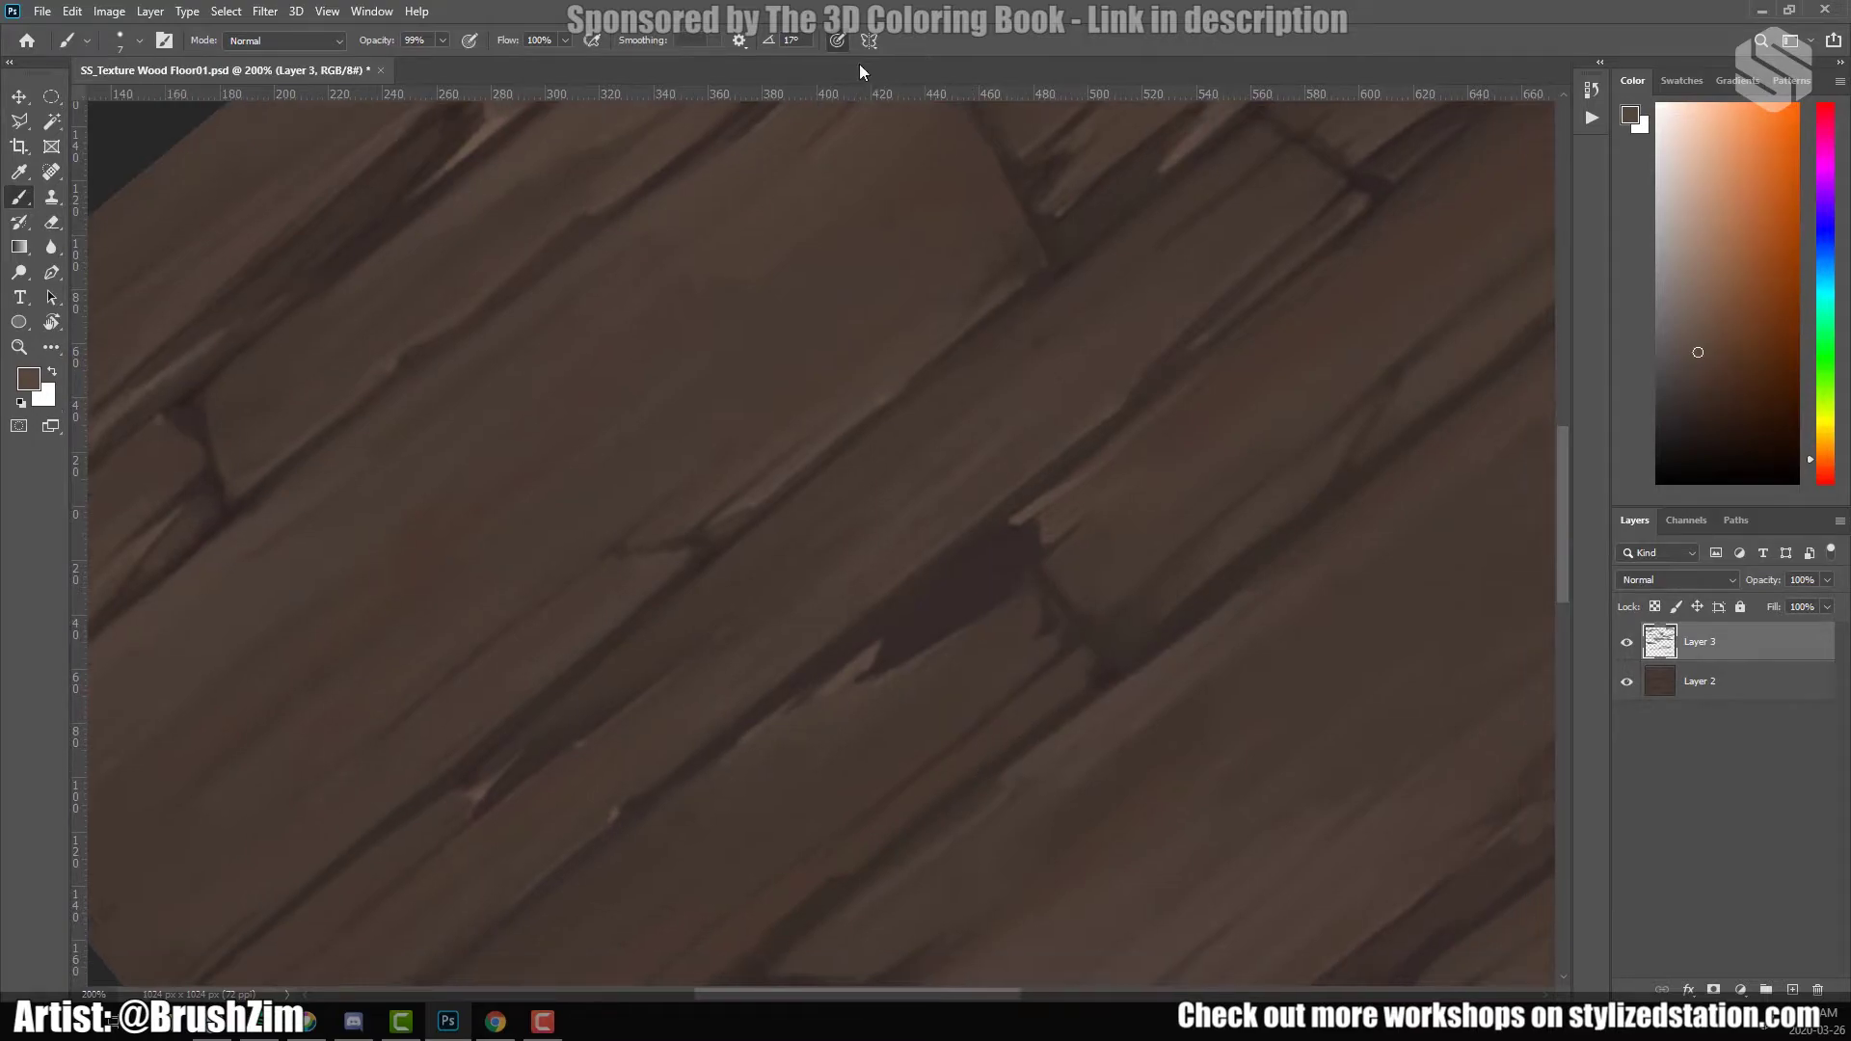
Shade the inside of the central gap with softer tones and darken the short cross joint beside it.
{"action": "scroll", "coordinate": [1012, 662], "scroll_direction": "left", "scroll_amount": 6}
{"action": "left_click", "coordinate": [1000, 702], "text": "alt"}
{"action": "scroll", "coordinate": [1000, 702], "scroll_direction": "up", "scroll_amount": 2}
{"action": "scroll", "coordinate": [935, 718], "scroll_direction": "right", "scroll_amount": 7}
{"action": "left_click", "coordinate": [877, 731], "text": "alt"}
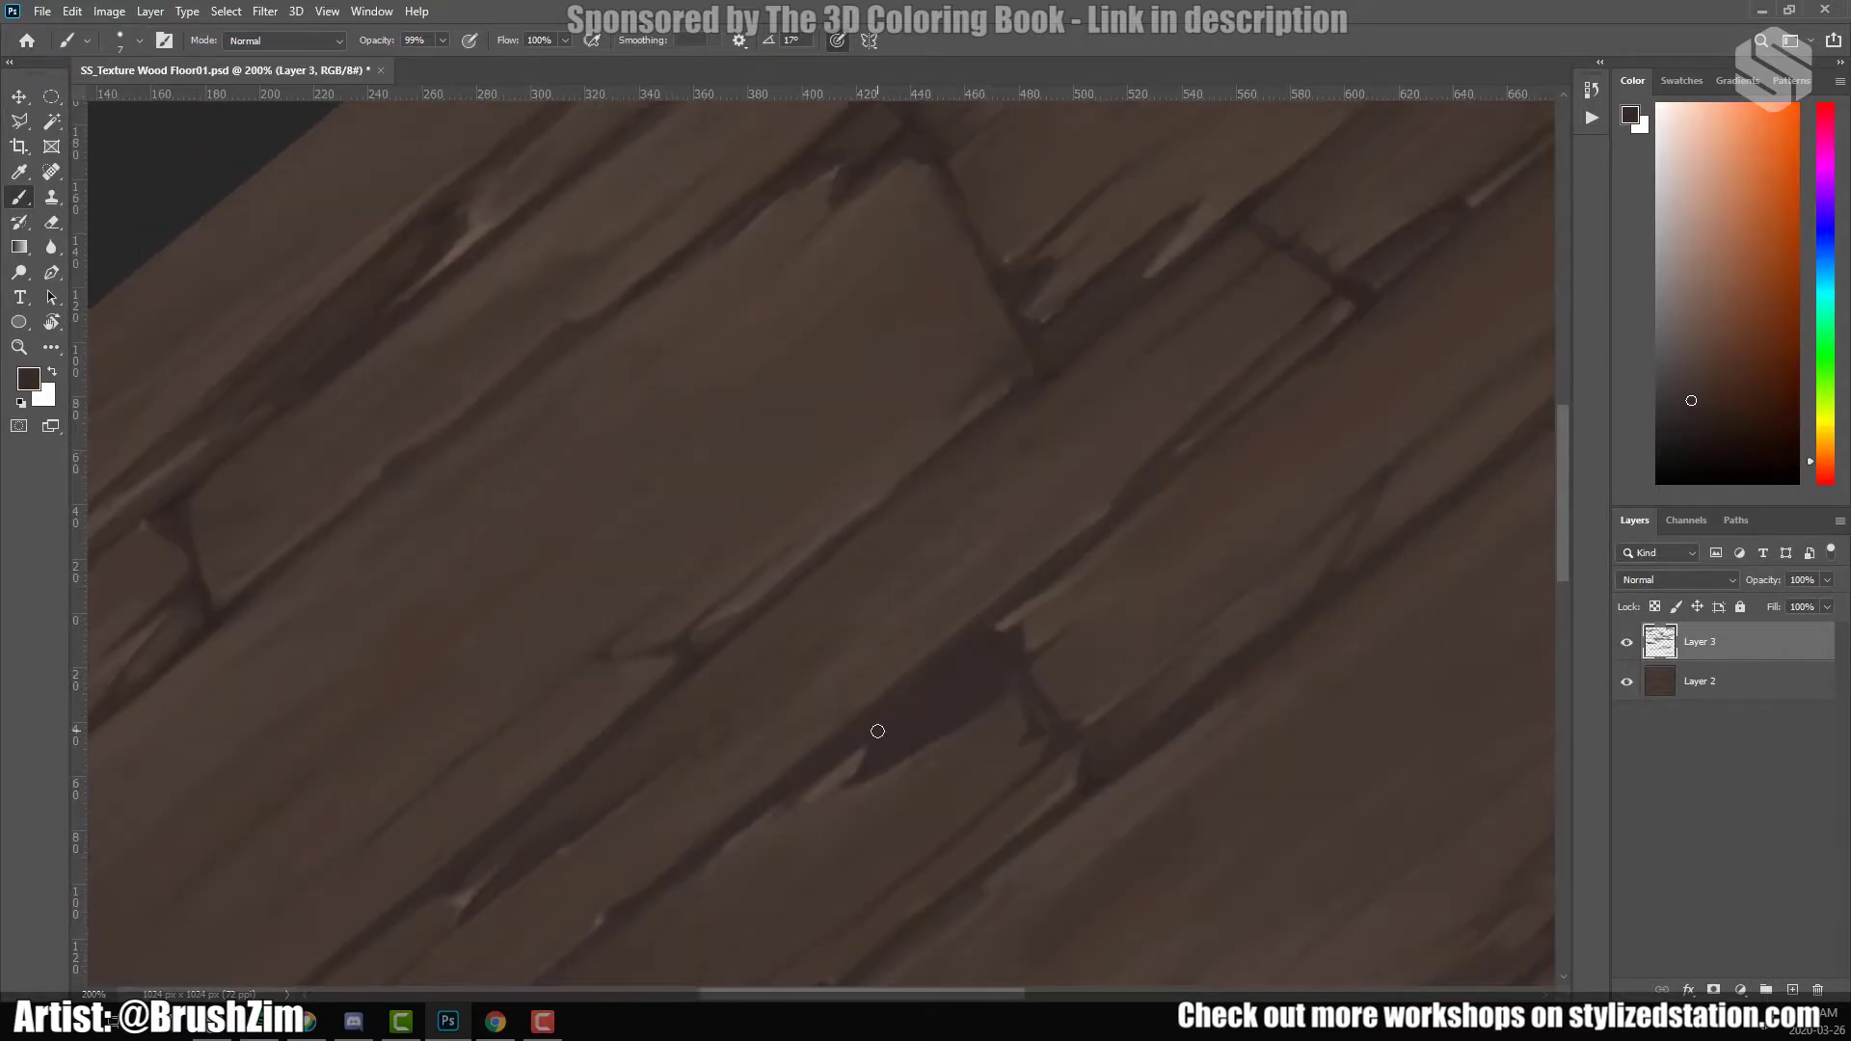
{"action": "scroll", "coordinate": [964, 732], "scroll_direction": "up", "scroll_amount": 1}
{"action": "scroll", "coordinate": [925, 772], "scroll_direction": "right", "scroll_amount": 1}
{"action": "left_click", "coordinate": [1003, 757], "text": "alt"}
{"action": "left_click", "coordinate": [972, 673], "text": "alt"}
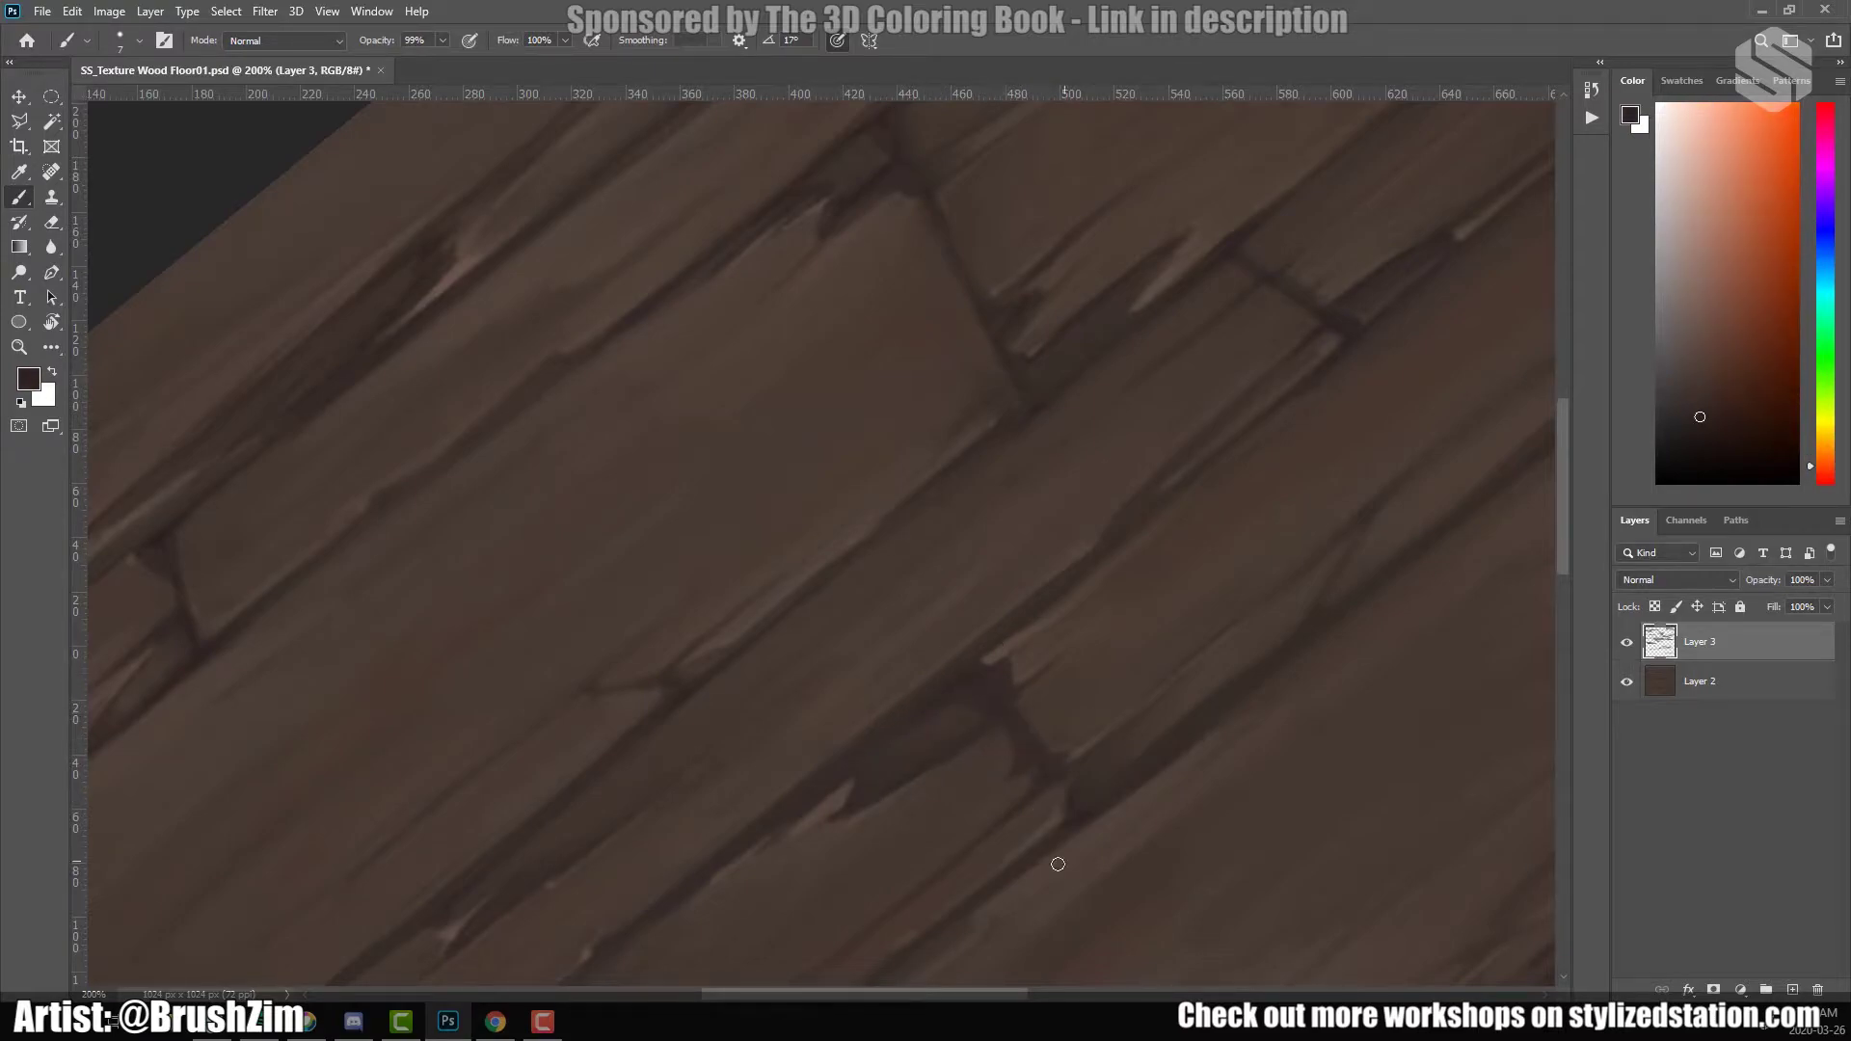
{"action": "left_click_drag", "start_coordinate": [975, 676], "coordinate": [983, 517]}
{"action": "left_click_drag", "start_coordinate": [658, 867], "coordinate": [817, 704]}
Examine the overall floor texture and its plank seams at different zoom levels.
{"action": "key", "text": "ctrl+0"}
{"action": "key", "text": "ctrl+1"}
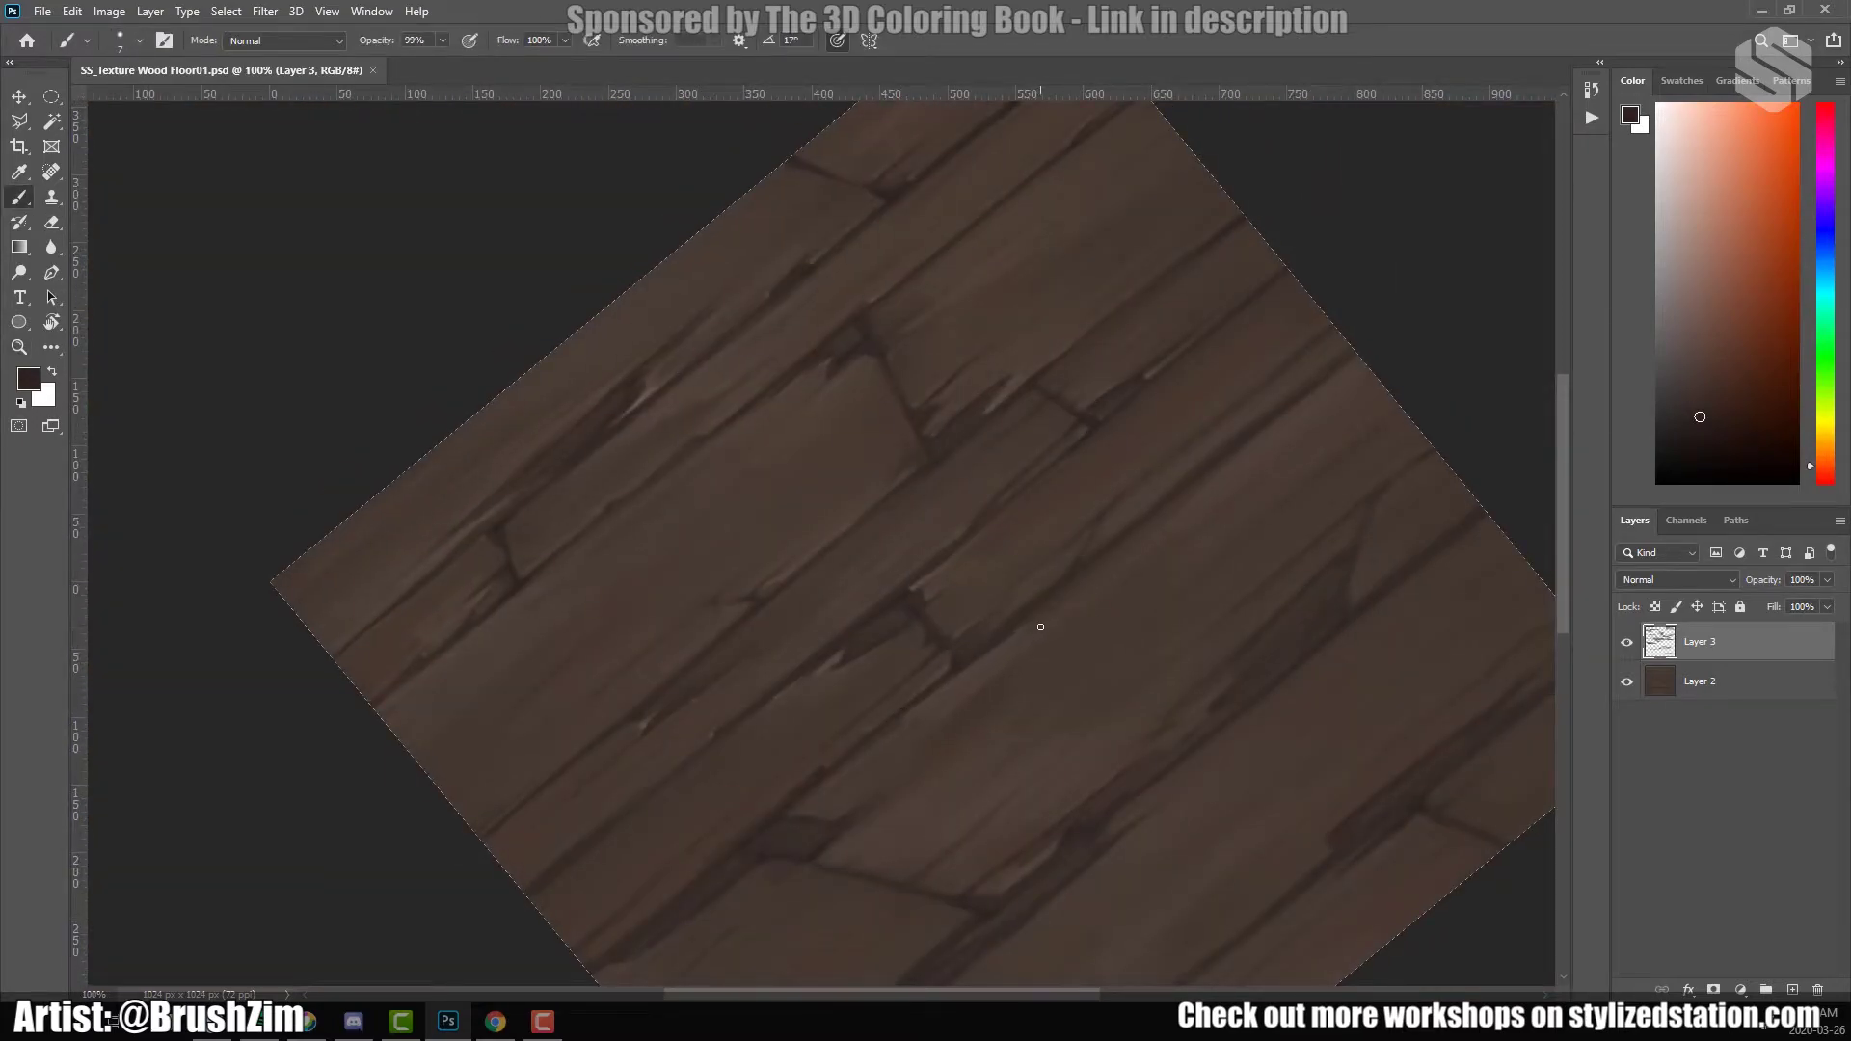
{"action": "key", "text": "ctrl+0"}
{"action": "key", "text": "ctrl+1"}
{"action": "key", "text": "ctrl+minus"}
{"action": "key", "text": "ctrl+plus"}
{"action": "key", "text": "ctrl+plus"}
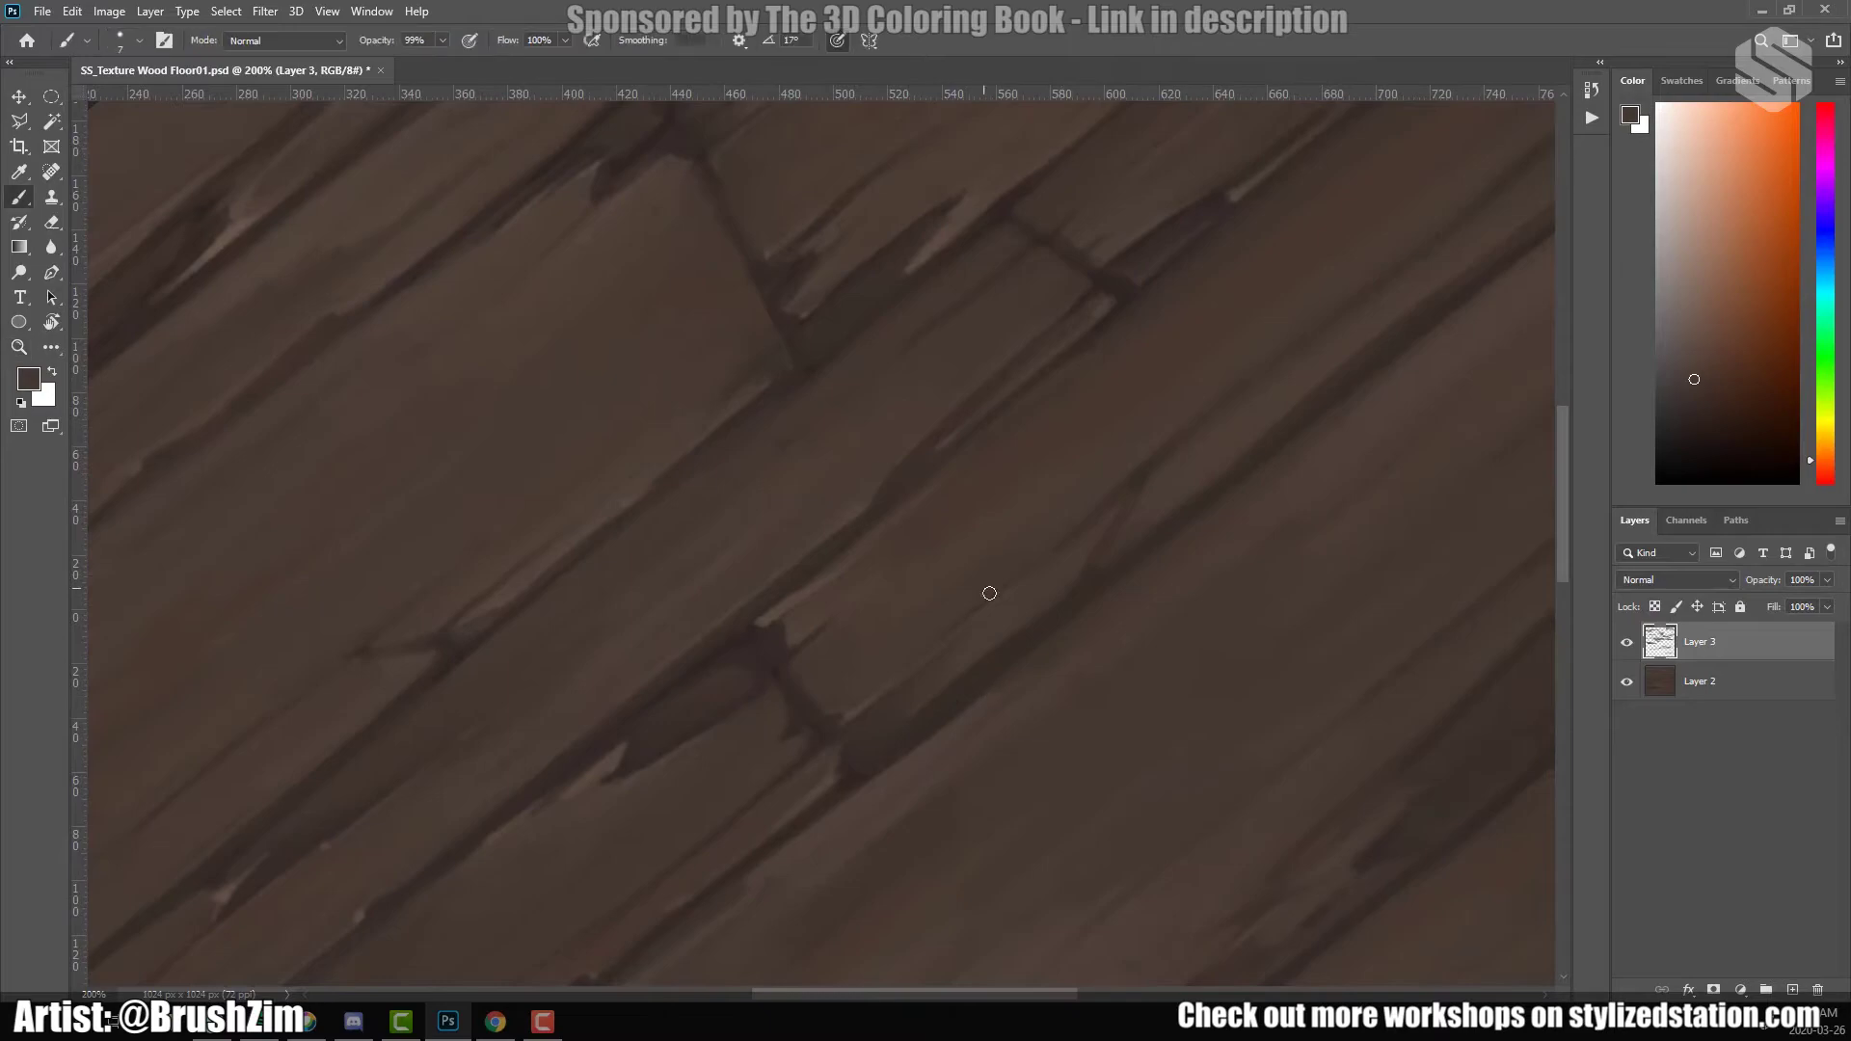
{"action": "scroll", "coordinate": [1134, 554], "scroll_direction": "right", "scroll_amount": 4}
{"action": "scroll", "coordinate": [1157, 587], "scroll_direction": "left", "scroll_amount": 8}
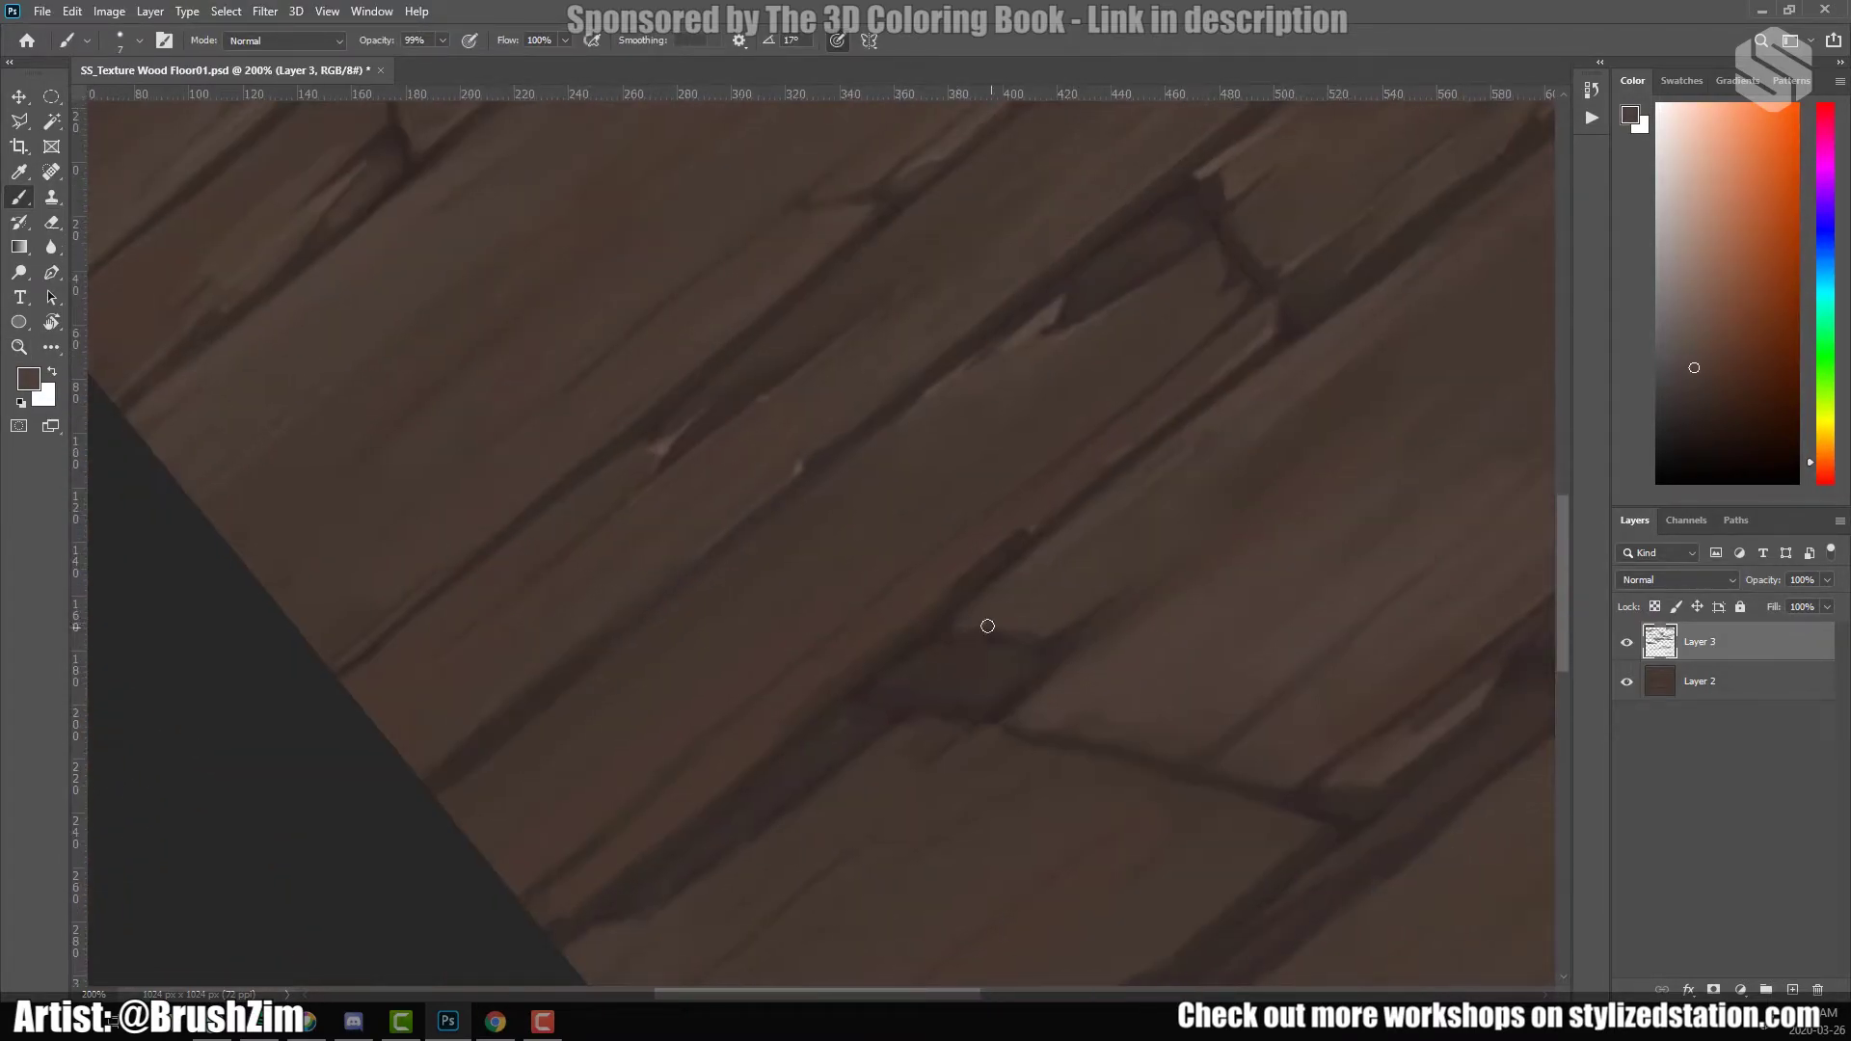
Paint light splintered edges around the dark gap at the left end of the lower-left cross joint.
{"action": "scroll", "coordinate": [978, 638], "scroll_direction": "down", "scroll_amount": 1}
{"action": "left_click", "coordinate": [918, 644], "text": "alt"}
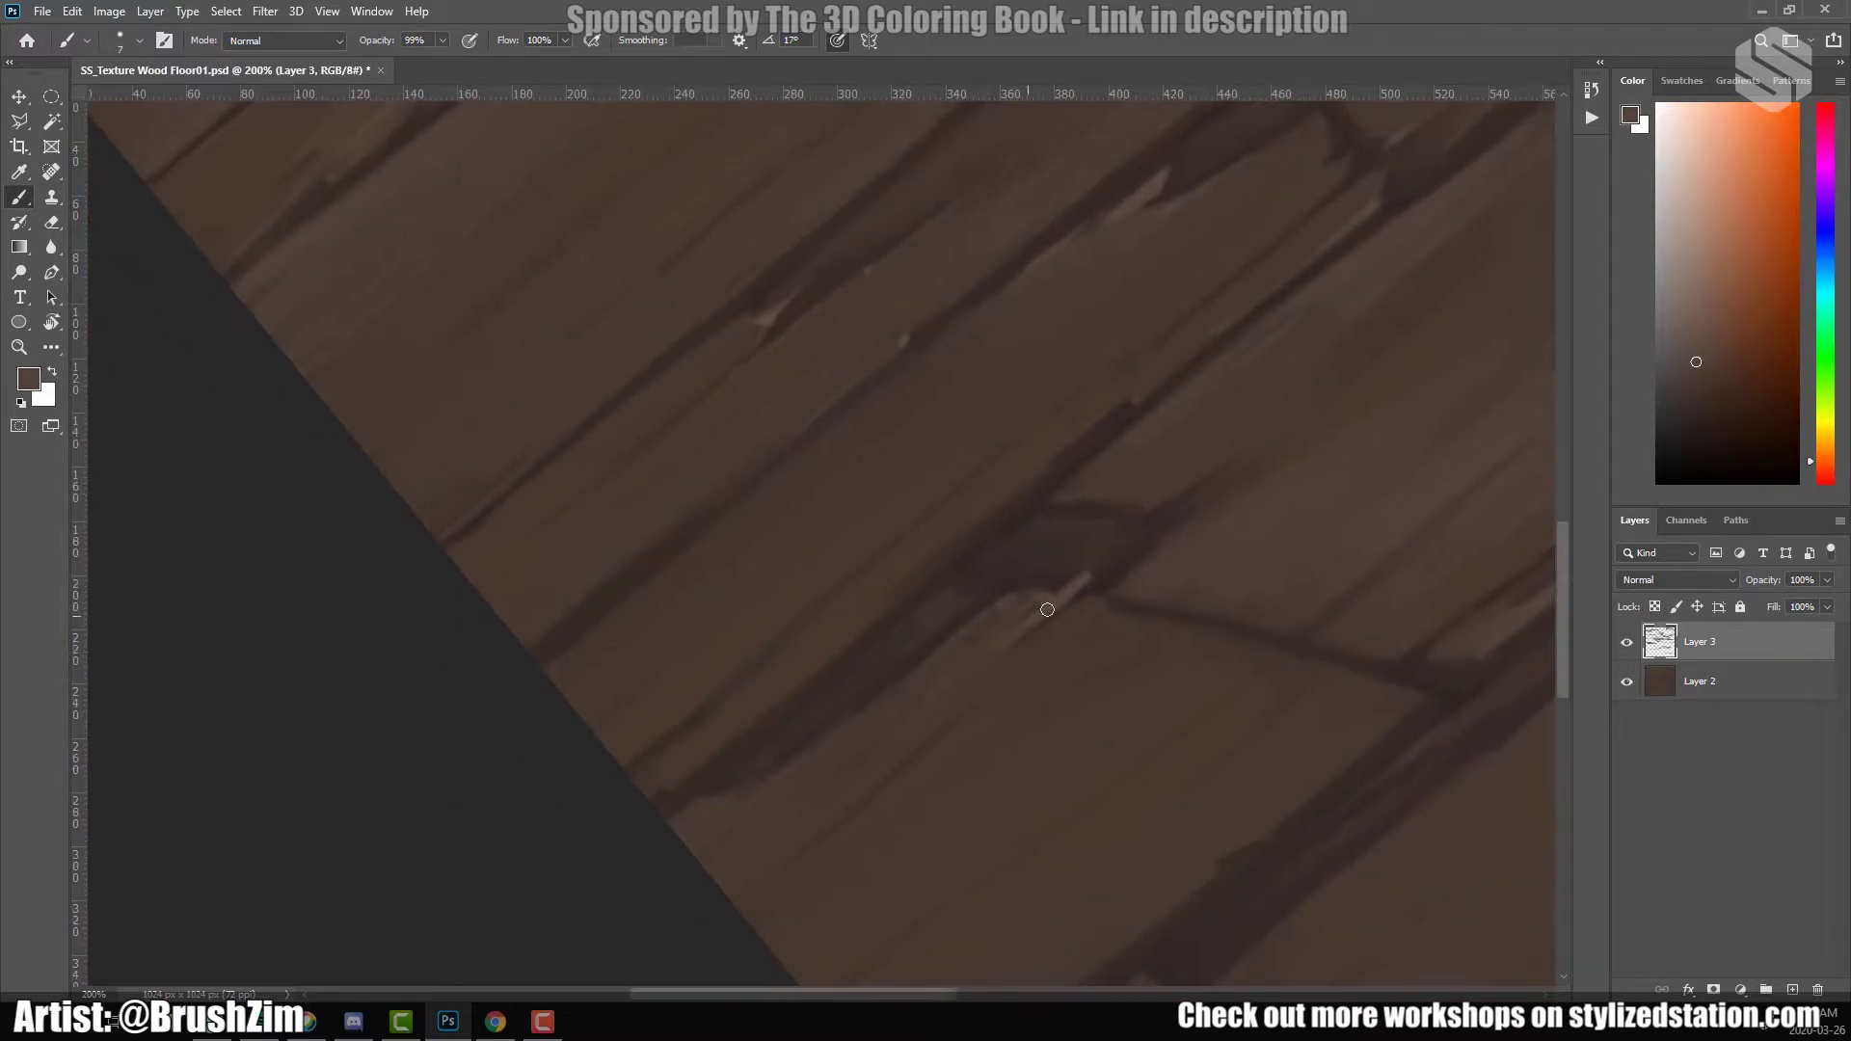
{"action": "left_click", "coordinate": [899, 714], "text": "alt"}
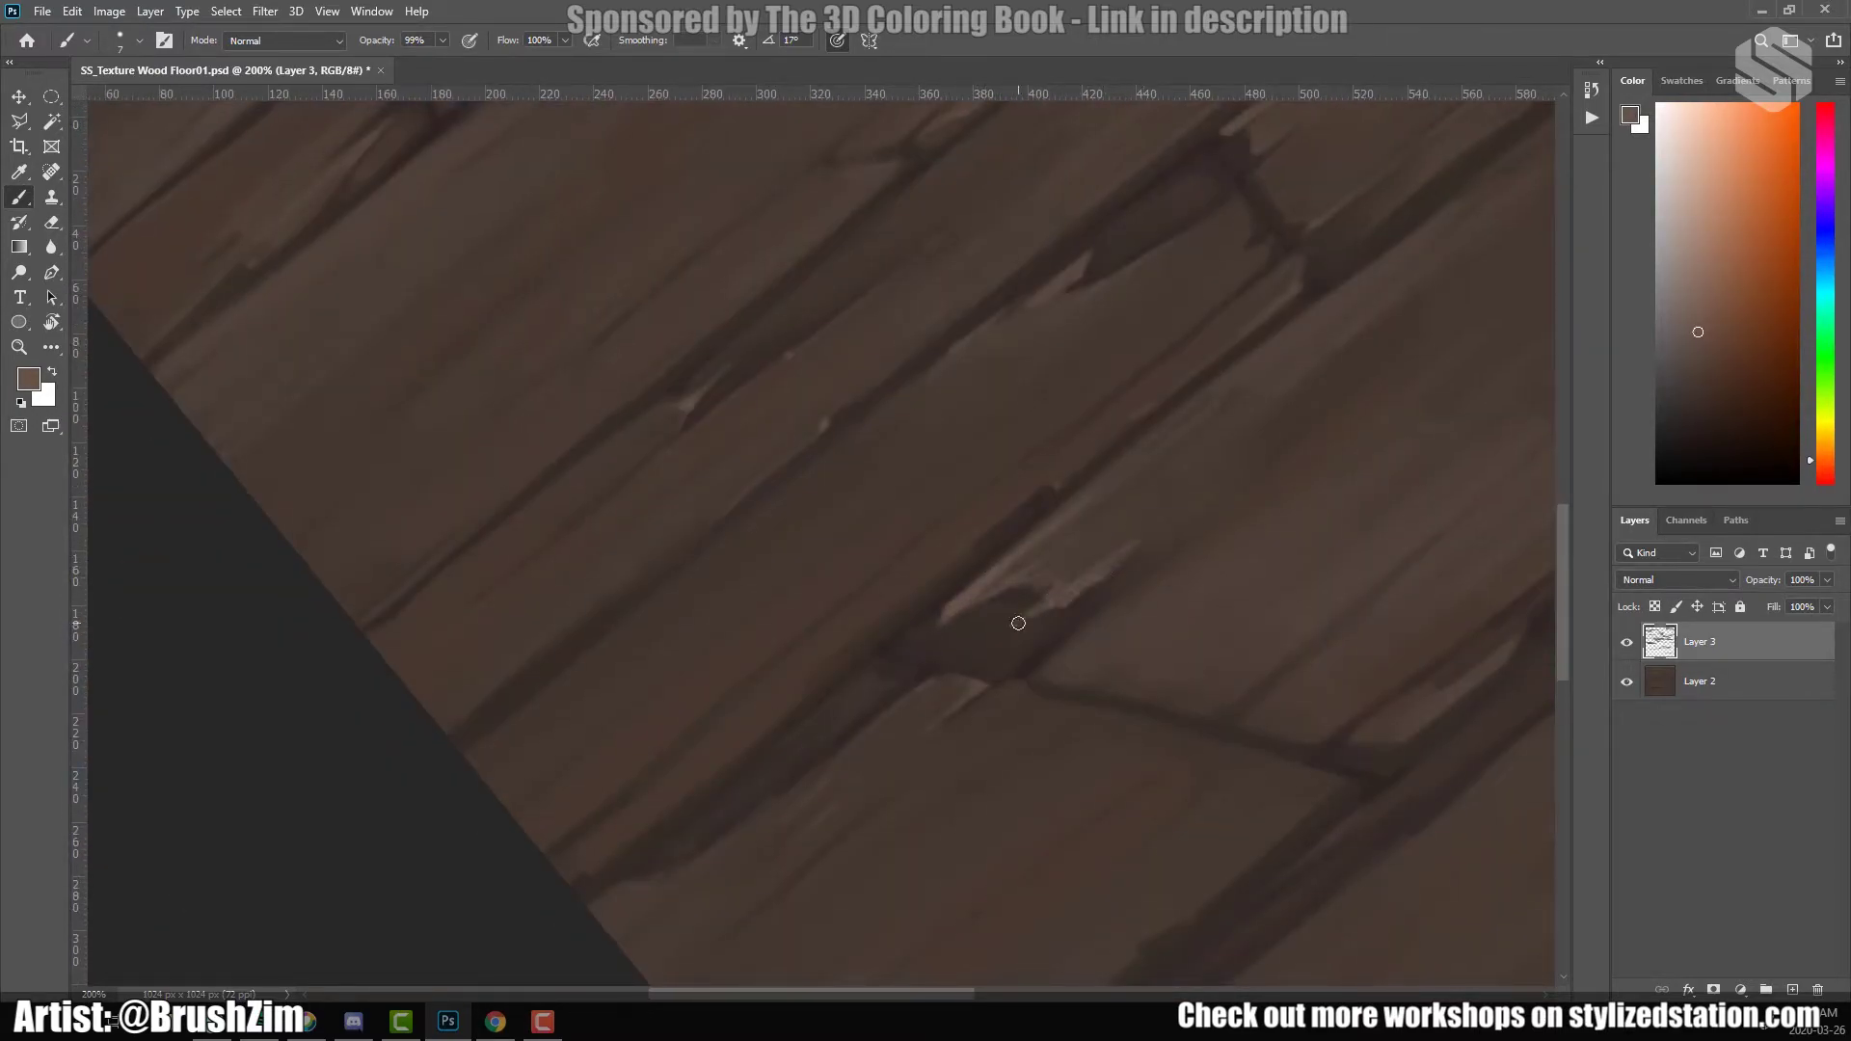
{"action": "left_click", "coordinate": [1012, 631], "text": "alt"}
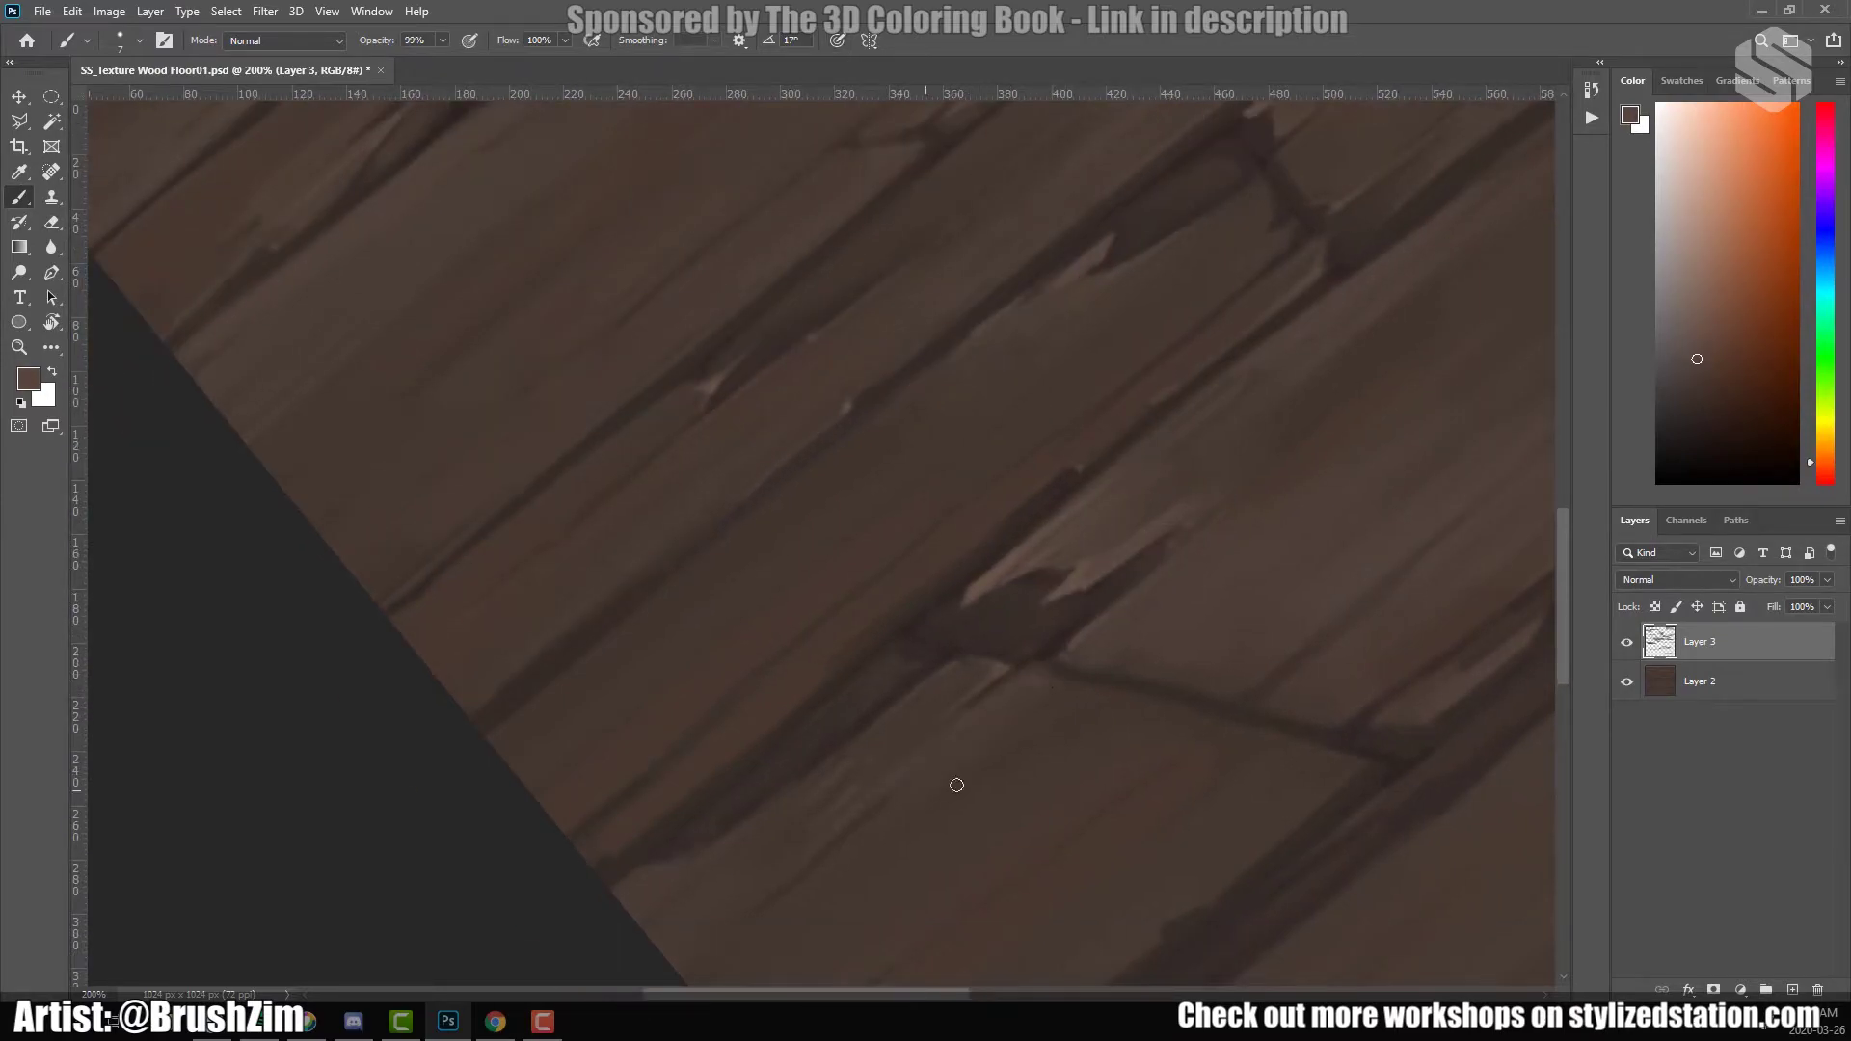
Add dark chips with light rims along the lower-left cross joint and highlight the splinter at its right end.
{"action": "left_click_drag", "start_coordinate": [1171, 763], "coordinate": [946, 653]}
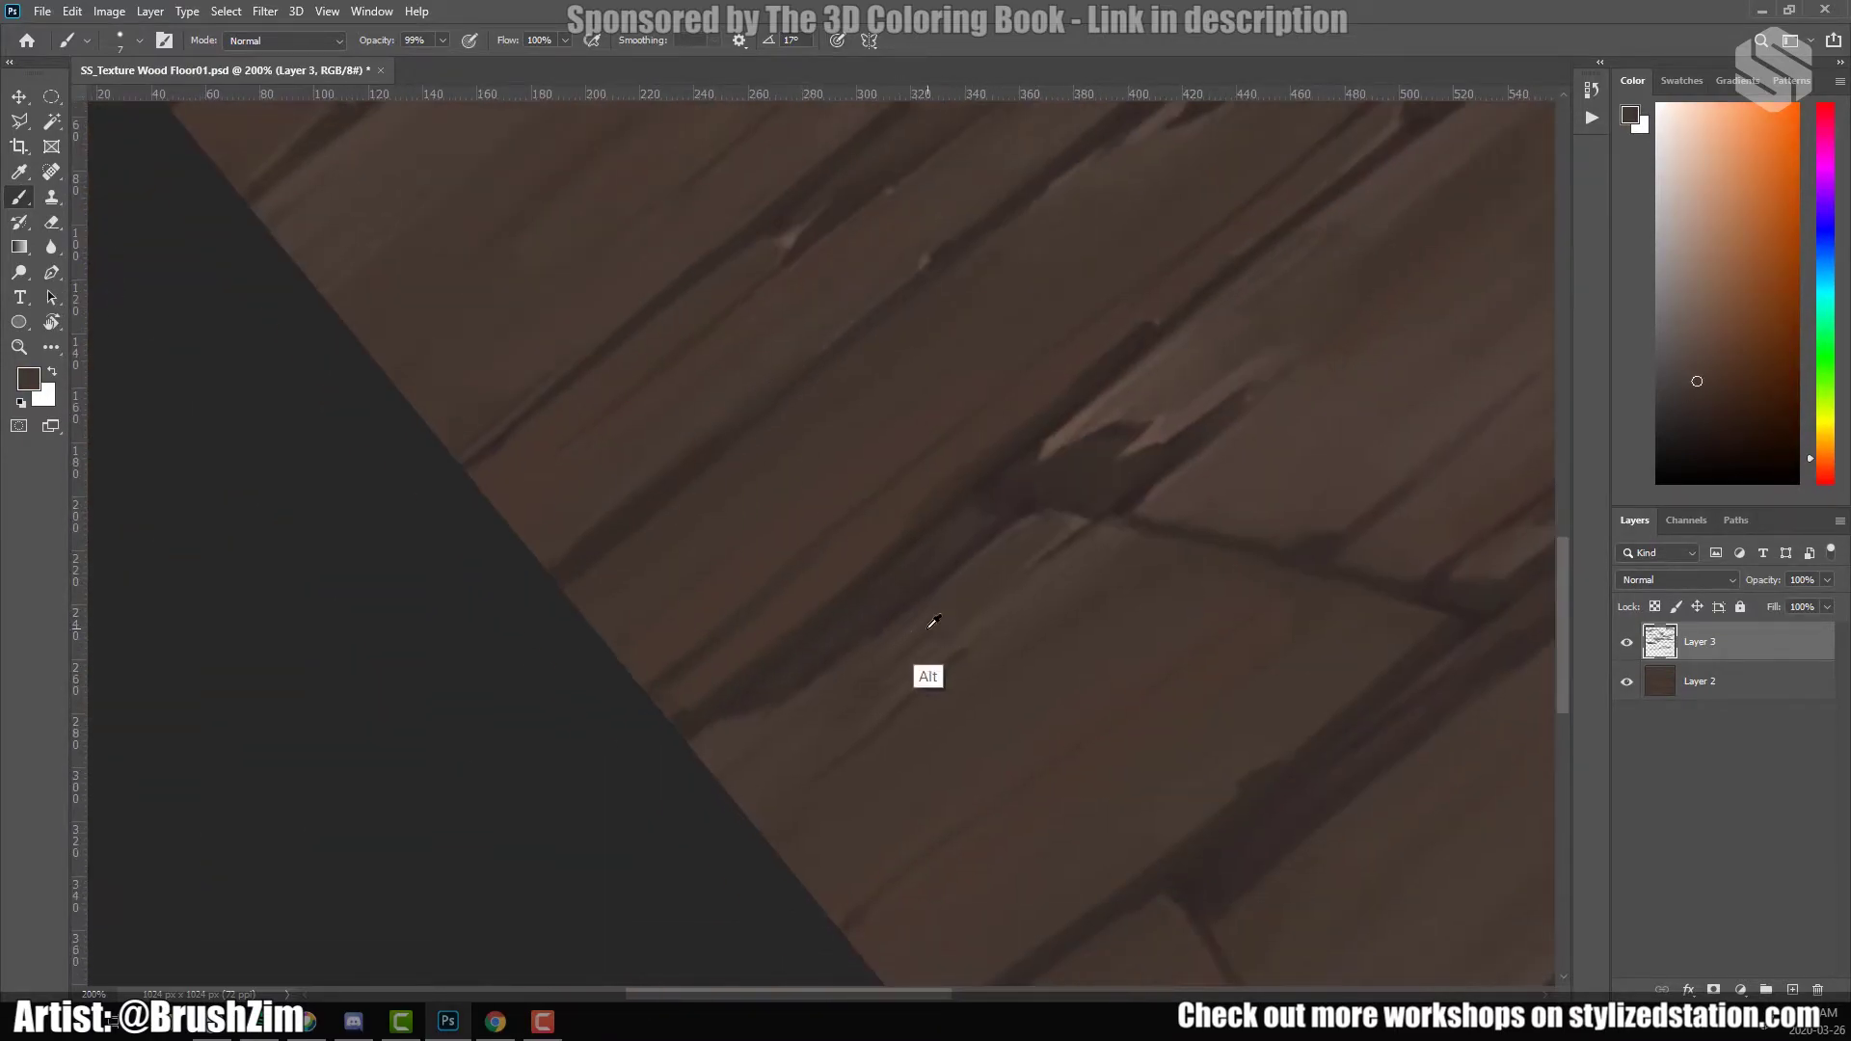
{"action": "left_click_drag", "start_coordinate": [1100, 648], "coordinate": [830, 628]}
{"action": "left_click", "coordinate": [884, 466], "text": "alt"}
{"action": "left_click_drag", "start_coordinate": [1145, 621], "coordinate": [1084, 690]}
{"action": "left_click", "coordinate": [1198, 621], "text": "alt"}
{"action": "left_click", "coordinate": [1084, 691]}
{"action": "key", "text": "b"}
{"action": "right_click", "coordinate": [1124, 294]}
{"action": "key", "text": "Escape"}
{"action": "mouse_move", "coordinate": [1067, 414]}
{"action": "left_mouse_down"}
{"action": "mouse_move", "coordinate": [723, 529]}
{"action": "mouse_move", "coordinate": [913, 591]}
{"action": "left_mouse_up"}
{"action": "right_click", "coordinate": [912, 591]}
{"action": "key", "text": "Escape"}
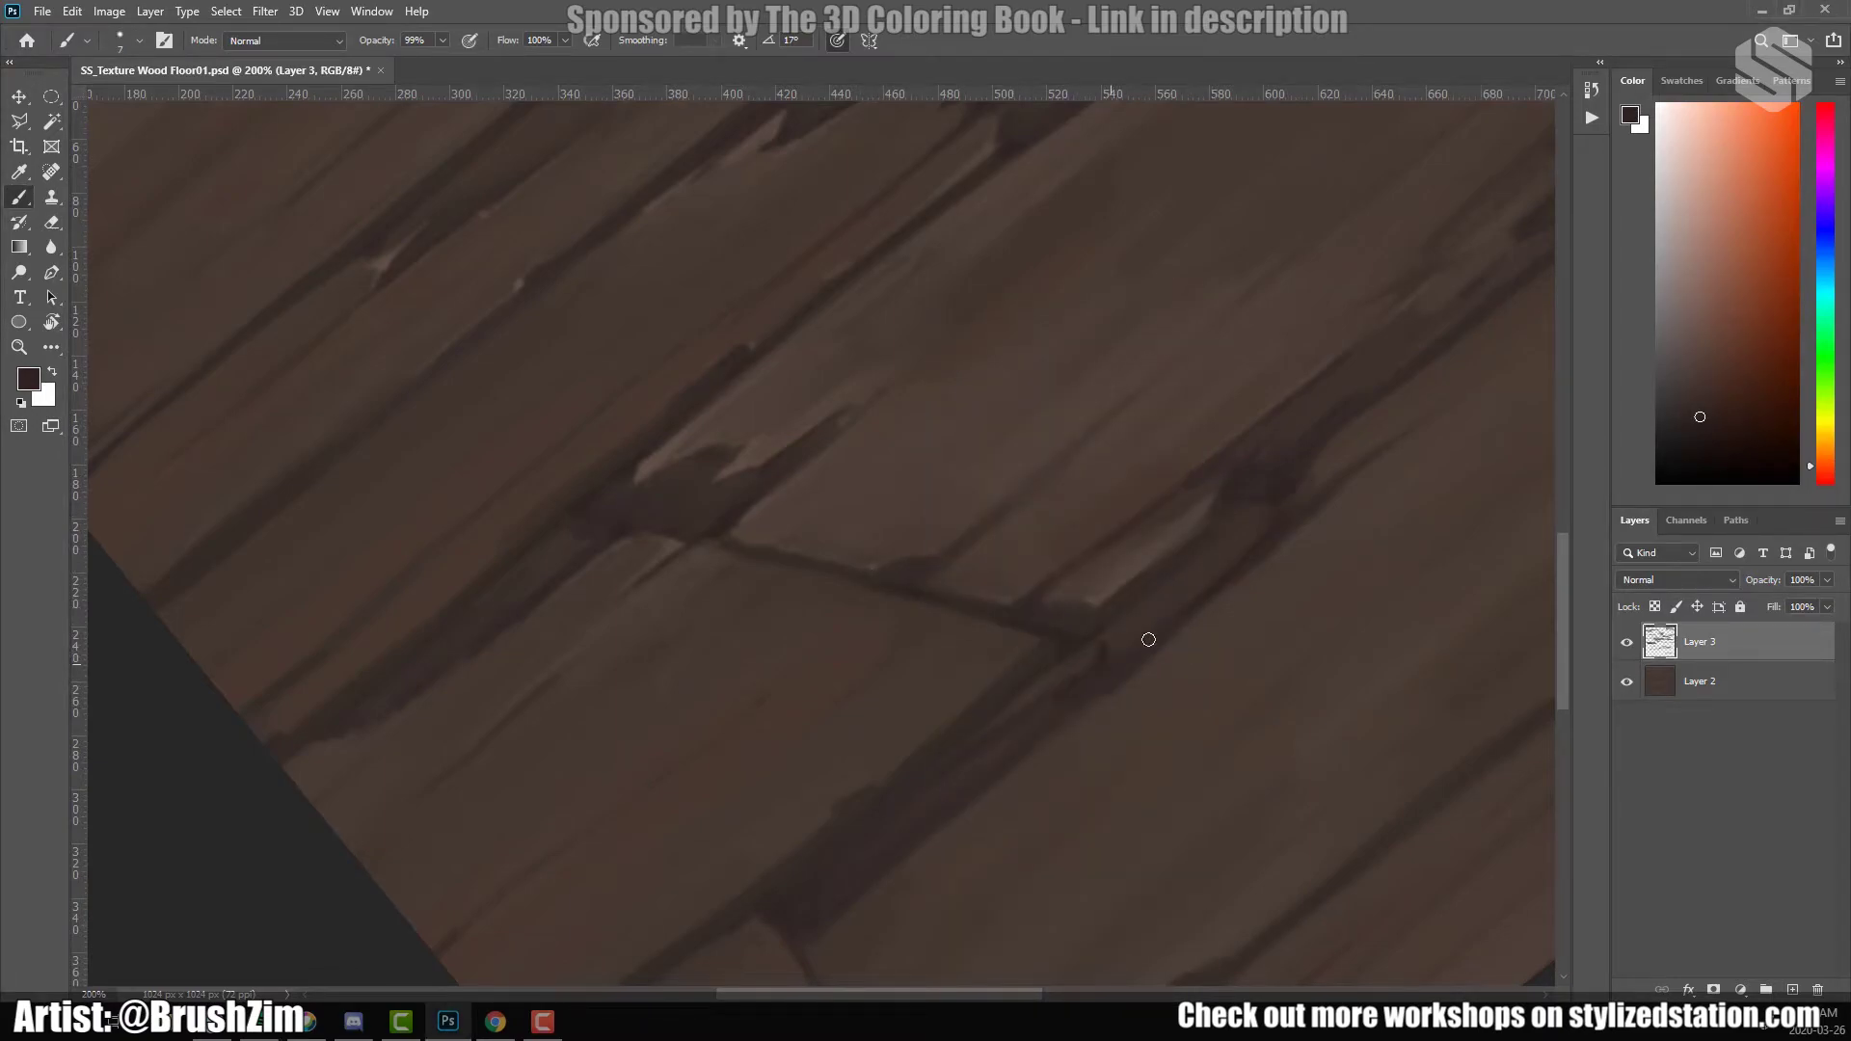
Brush soft wood grain over the plank below the lower-left cross joint with a larger brush.
{"action": "left_click_drag", "start_coordinate": [868, 819], "coordinate": [1012, 722]}
{"action": "left_click", "coordinate": [1054, 443], "text": "alt"}
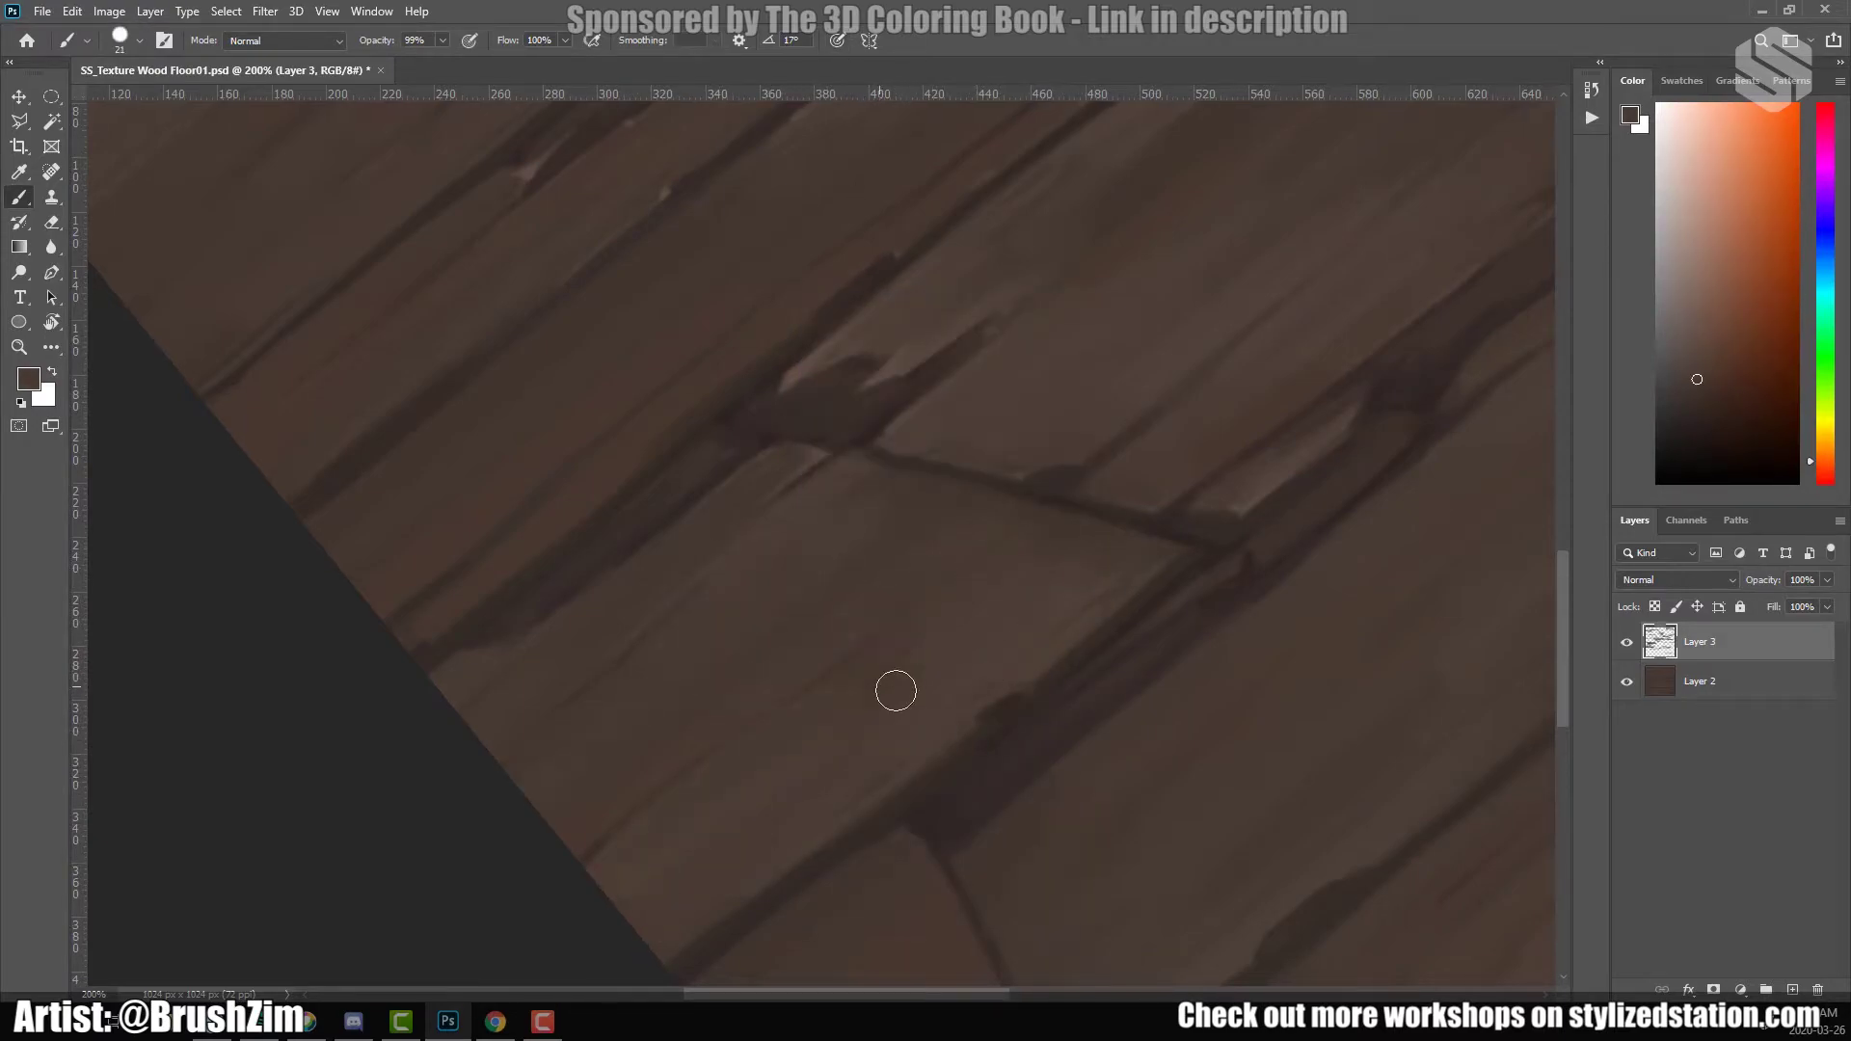
{"action": "left_click_drag", "start_coordinate": [897, 649], "coordinate": [905, 614]}
{"action": "key", "text": "bracketleft"}
{"action": "key", "text": "bracketleft"}
{"action": "key", "text": "bracketleft"}
{"action": "key", "text": "bracketleft"}
Paint a dark crack and light-edged splinter in the seam below the lower-left cross joint with a small brush.
{"action": "scroll", "coordinate": [638, 754], "scroll_direction": "up", "scroll_amount": 2}
{"action": "scroll", "coordinate": [926, 666], "scroll_direction": "right", "scroll_amount": 2}
{"action": "right_click", "coordinate": [1018, 294]}
{"action": "key", "text": "bracketleft"}
{"action": "key", "text": "bracketleft"}
{"action": "key", "text": "bracketleft"}
{"action": "key", "text": "bracketleft"}
{"action": "key", "text": "bracketleft"}
{"action": "key", "text": "Escape"}
{"action": "left_click", "coordinate": [950, 511], "text": "alt"}
{"action": "left_click_drag", "start_coordinate": [950, 509], "coordinate": [1033, 454]}
{"action": "left_click_drag", "start_coordinate": [946, 764], "coordinate": [952, 724]}
{"action": "left_click", "coordinate": [920, 666], "text": "alt"}
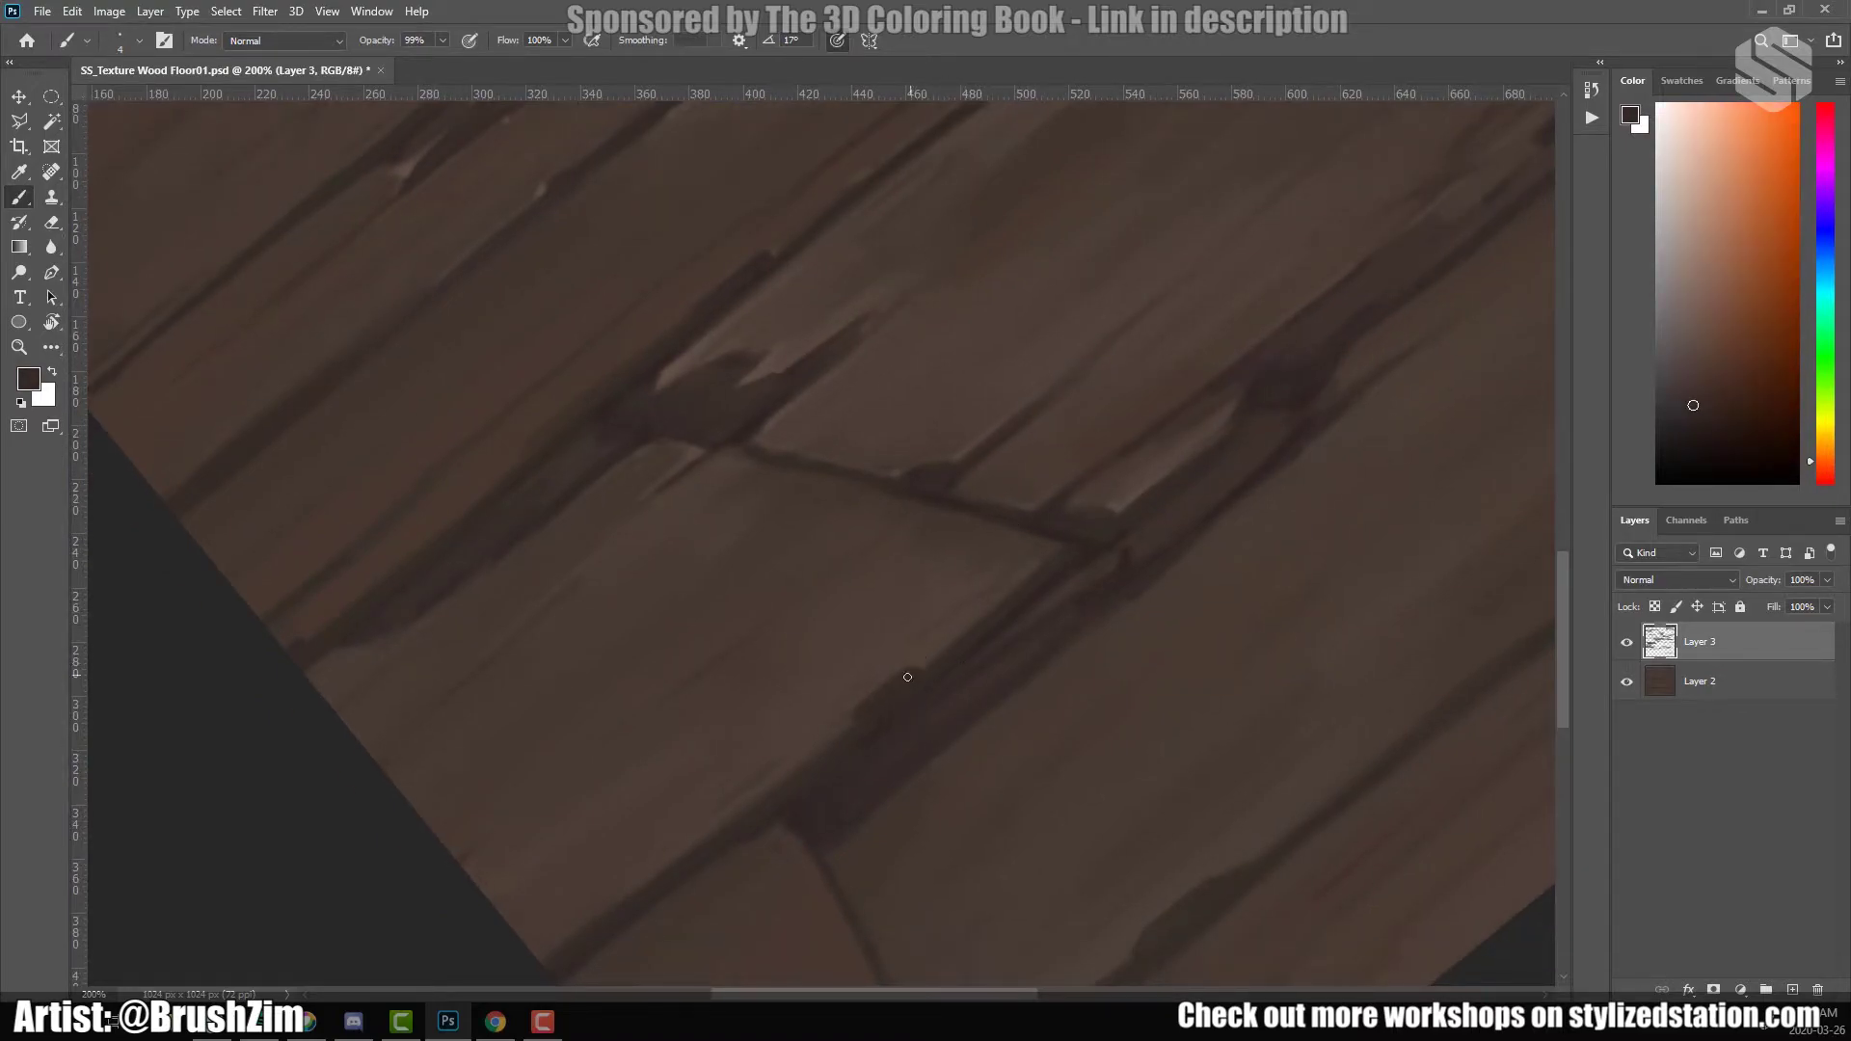
{"action": "left_click_drag", "start_coordinate": [920, 663], "coordinate": [1024, 542]}
{"action": "left_click_drag", "start_coordinate": [1073, 570], "coordinate": [1057, 609]}
{"action": "left_click", "coordinate": [951, 750], "text": "alt"}
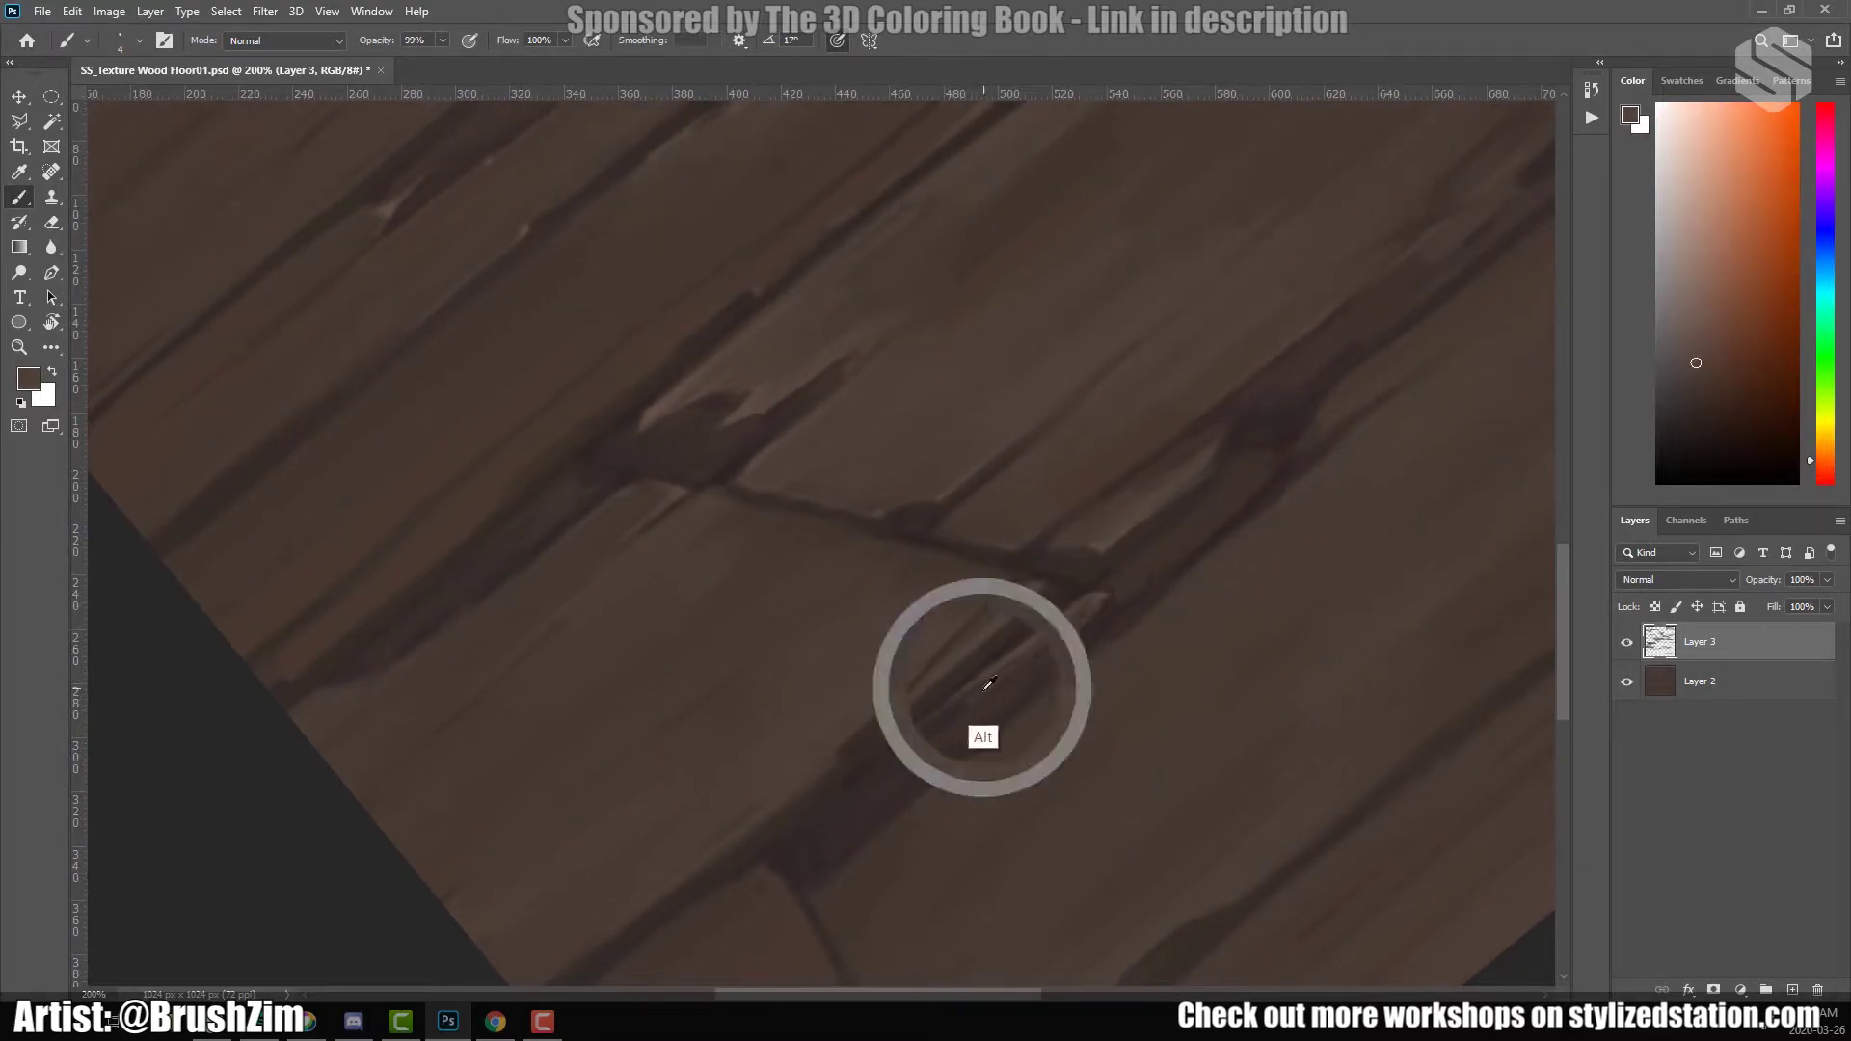
Deepen the shadows around the new splinter and shade the seam junction at its upper end with sampled tones.
{"action": "left_click", "coordinate": [1001, 691], "text": "alt"}
{"action": "left_click", "coordinate": [1020, 710], "text": "alt"}
{"action": "left_click", "coordinate": [1025, 747], "text": "ctrl"}
{"action": "left_click", "coordinate": [1011, 694], "text": "ctrl"}
{"action": "left_click", "coordinate": [1074, 546], "text": "alt"}
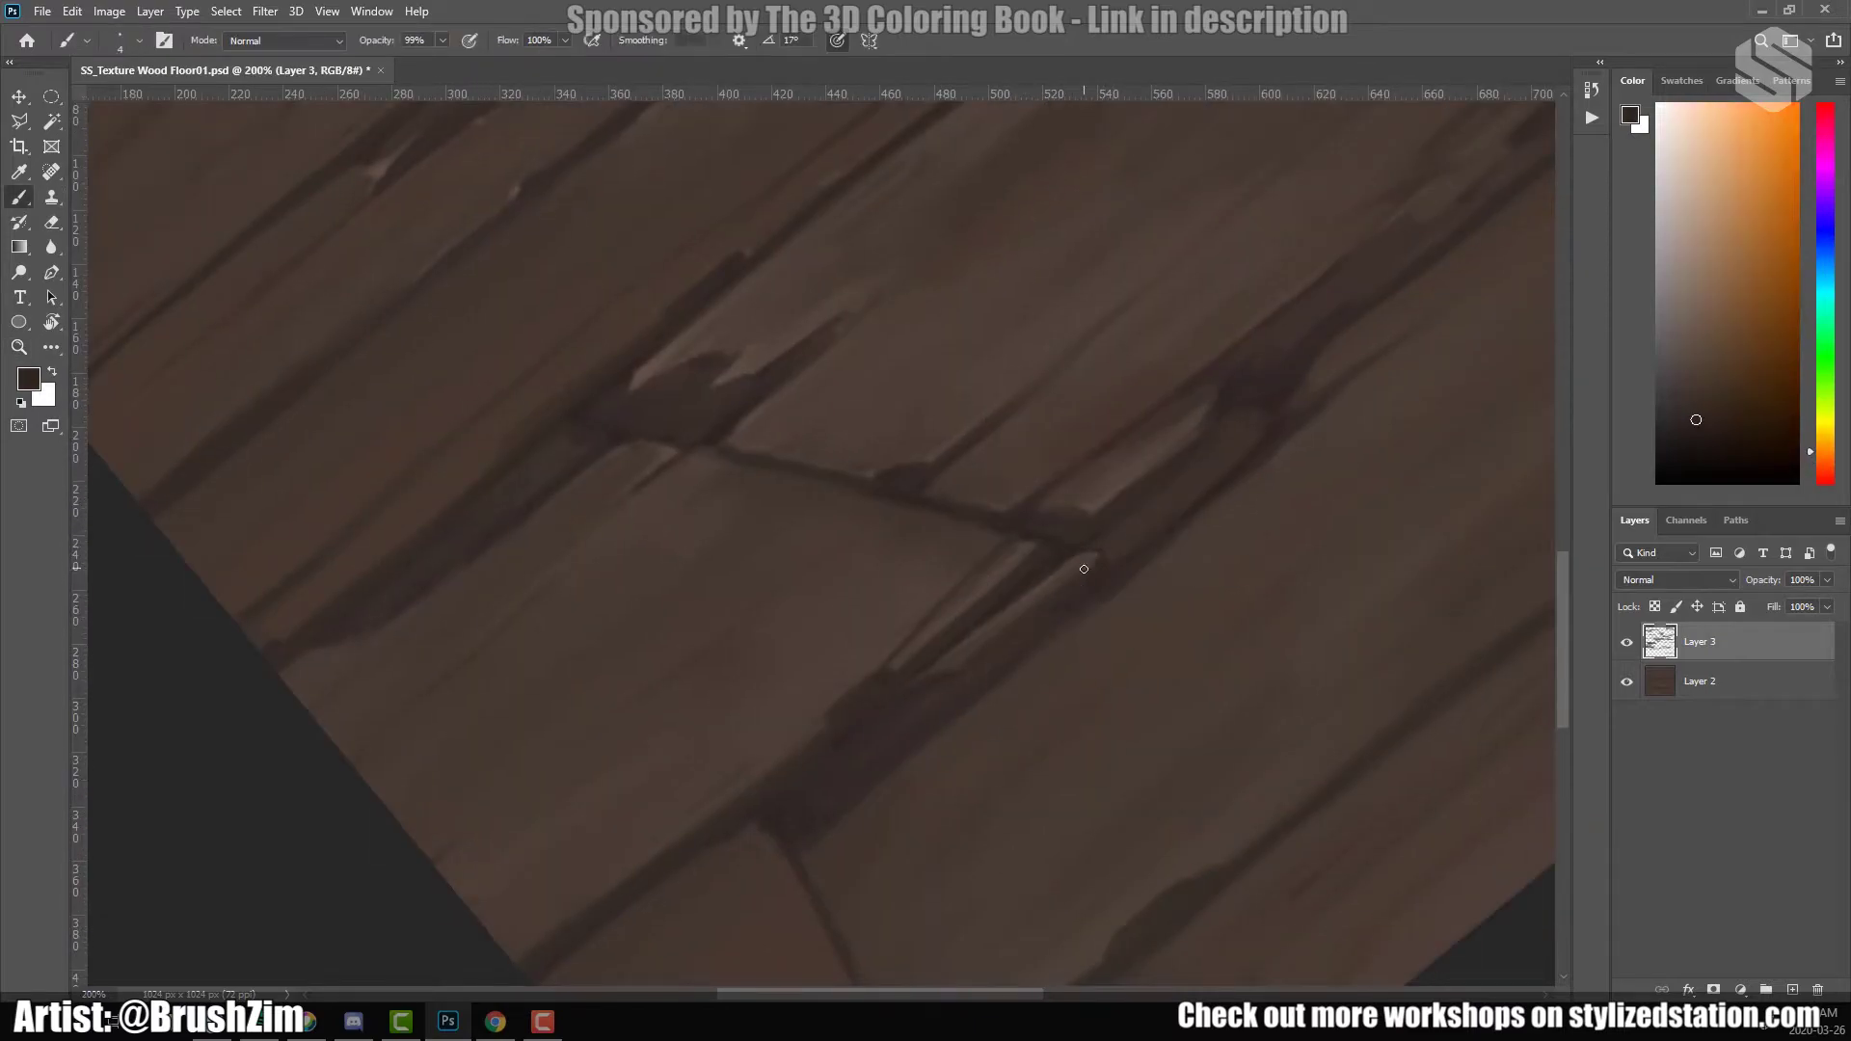
{"action": "left_click", "coordinate": [1062, 547], "text": "alt"}
{"action": "right_click", "coordinate": [1053, 552]}
{"action": "key", "text": "bracketright"}
{"action": "key", "text": "bracketright"}
{"action": "key", "text": "bracketright"}
{"action": "key", "text": "bracketright"}
{"action": "key", "text": "bracketright"}
{"action": "left_click", "coordinate": [1093, 567], "text": "alt"}
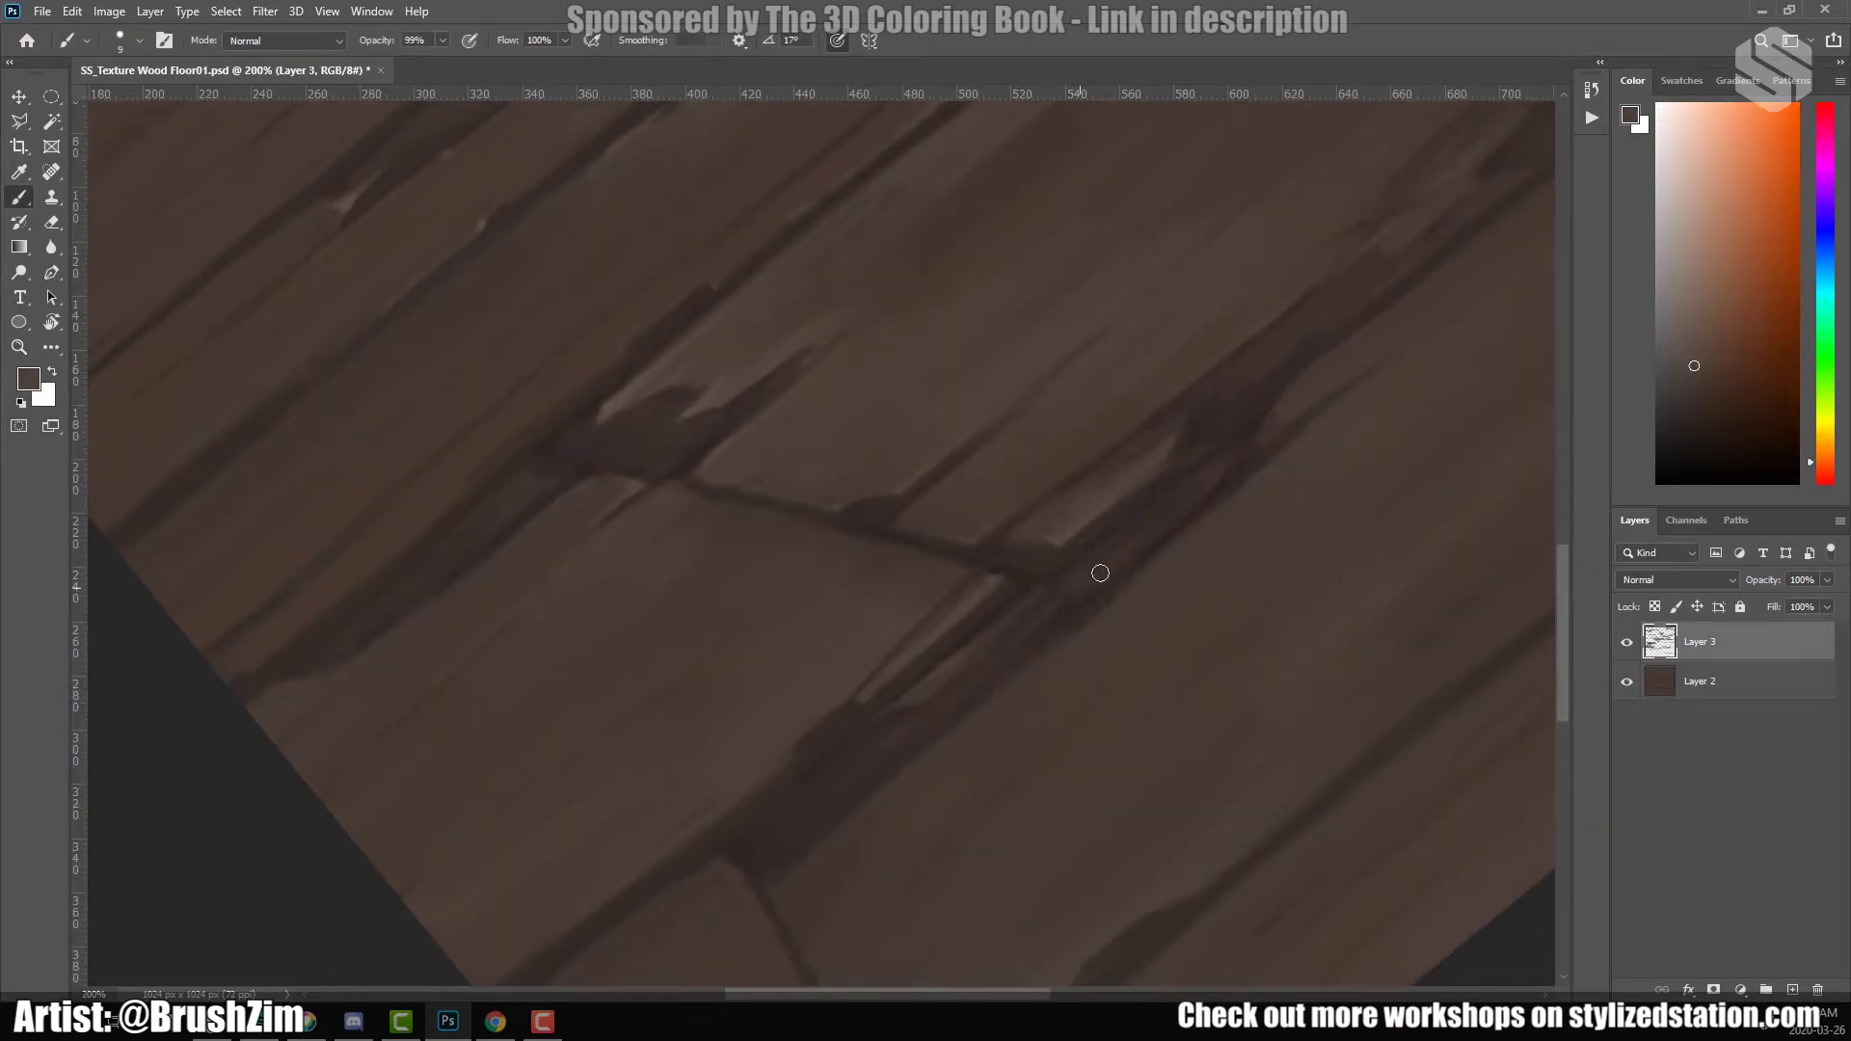
Define a lighter wood sliver inside the seam gap and add a small chipped highlight on its lower rim.
{"action": "key", "text": "bracketleft"}
{"action": "key", "text": "bracketleft"}
{"action": "key", "text": "bracketleft"}
{"action": "mouse_move", "coordinate": [900, 727]}
{"action": "left_mouse_down"}
{"action": "mouse_move", "coordinate": [975, 653]}
{"action": "mouse_move", "coordinate": [881, 379]}
{"action": "left_mouse_up"}
{"action": "scroll", "coordinate": [882, 379], "scroll_direction": "right", "scroll_amount": 6}
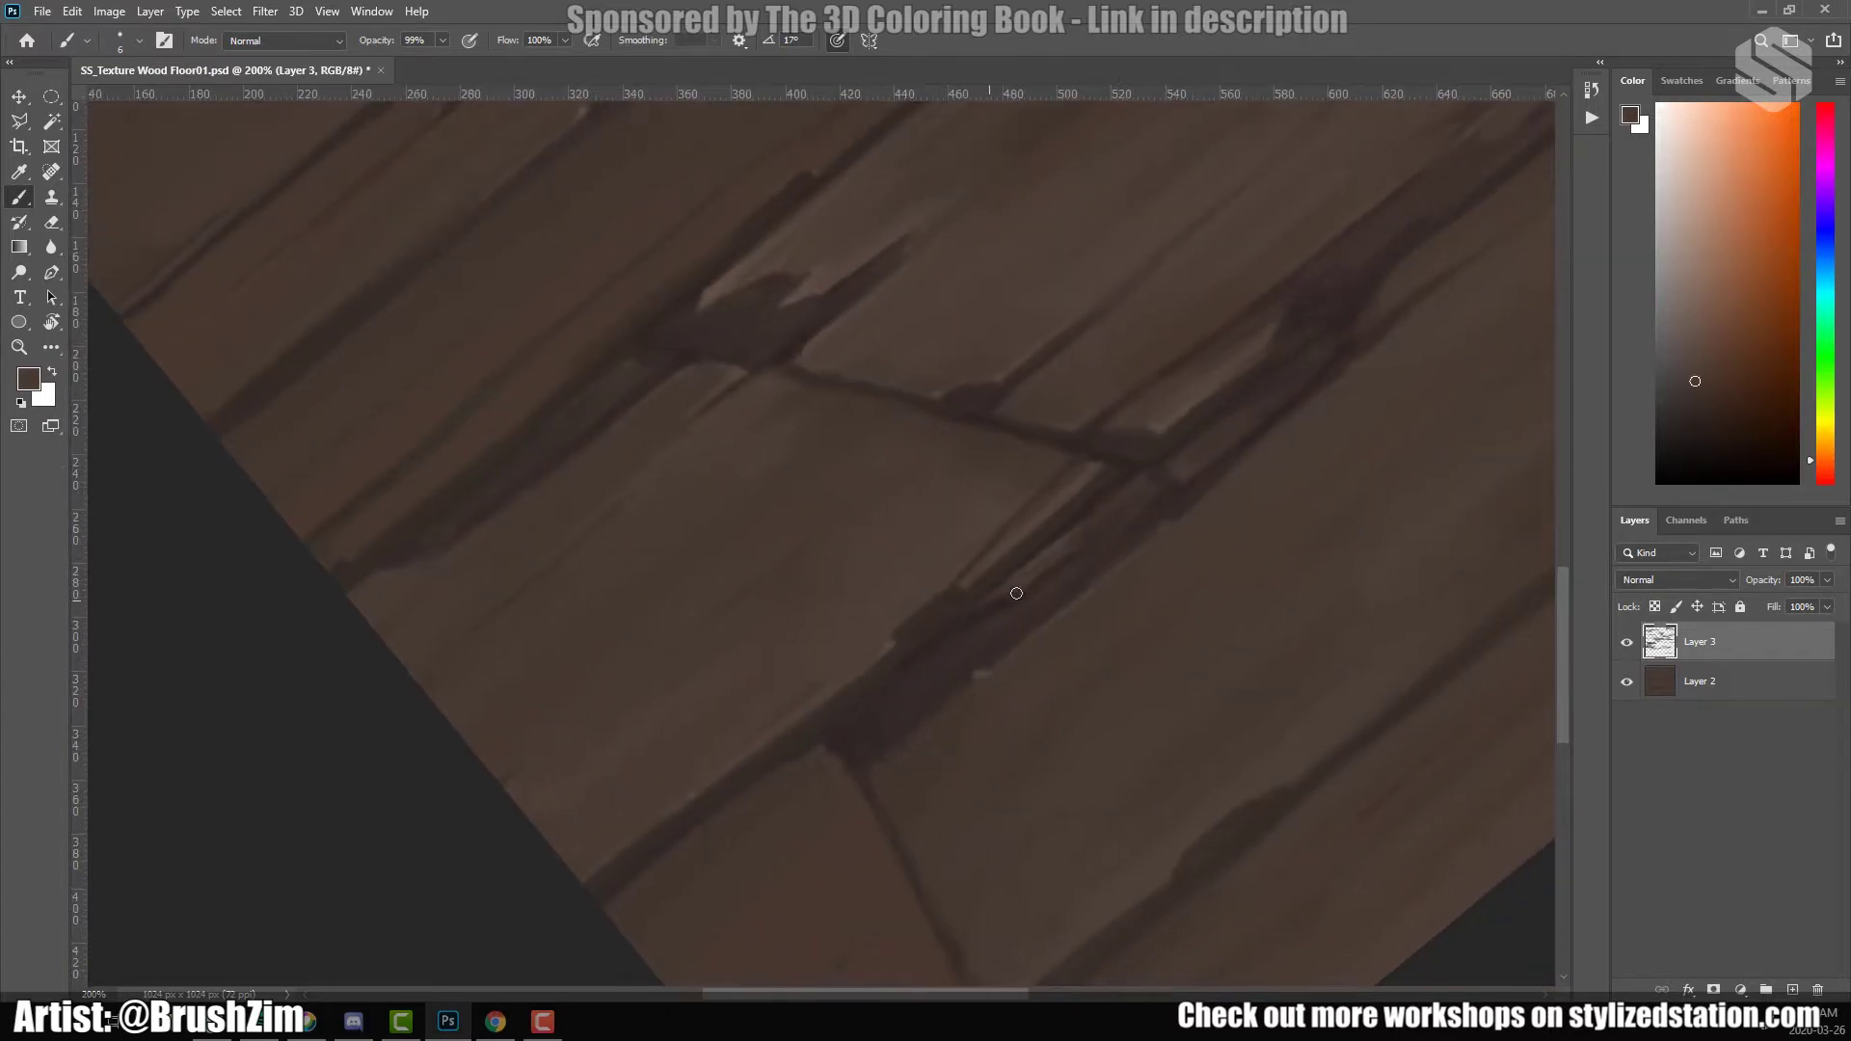
Paint a dark splintered gap at the lower end of the cross joint near the texture's bottom corner.
{"action": "key", "text": "z"}
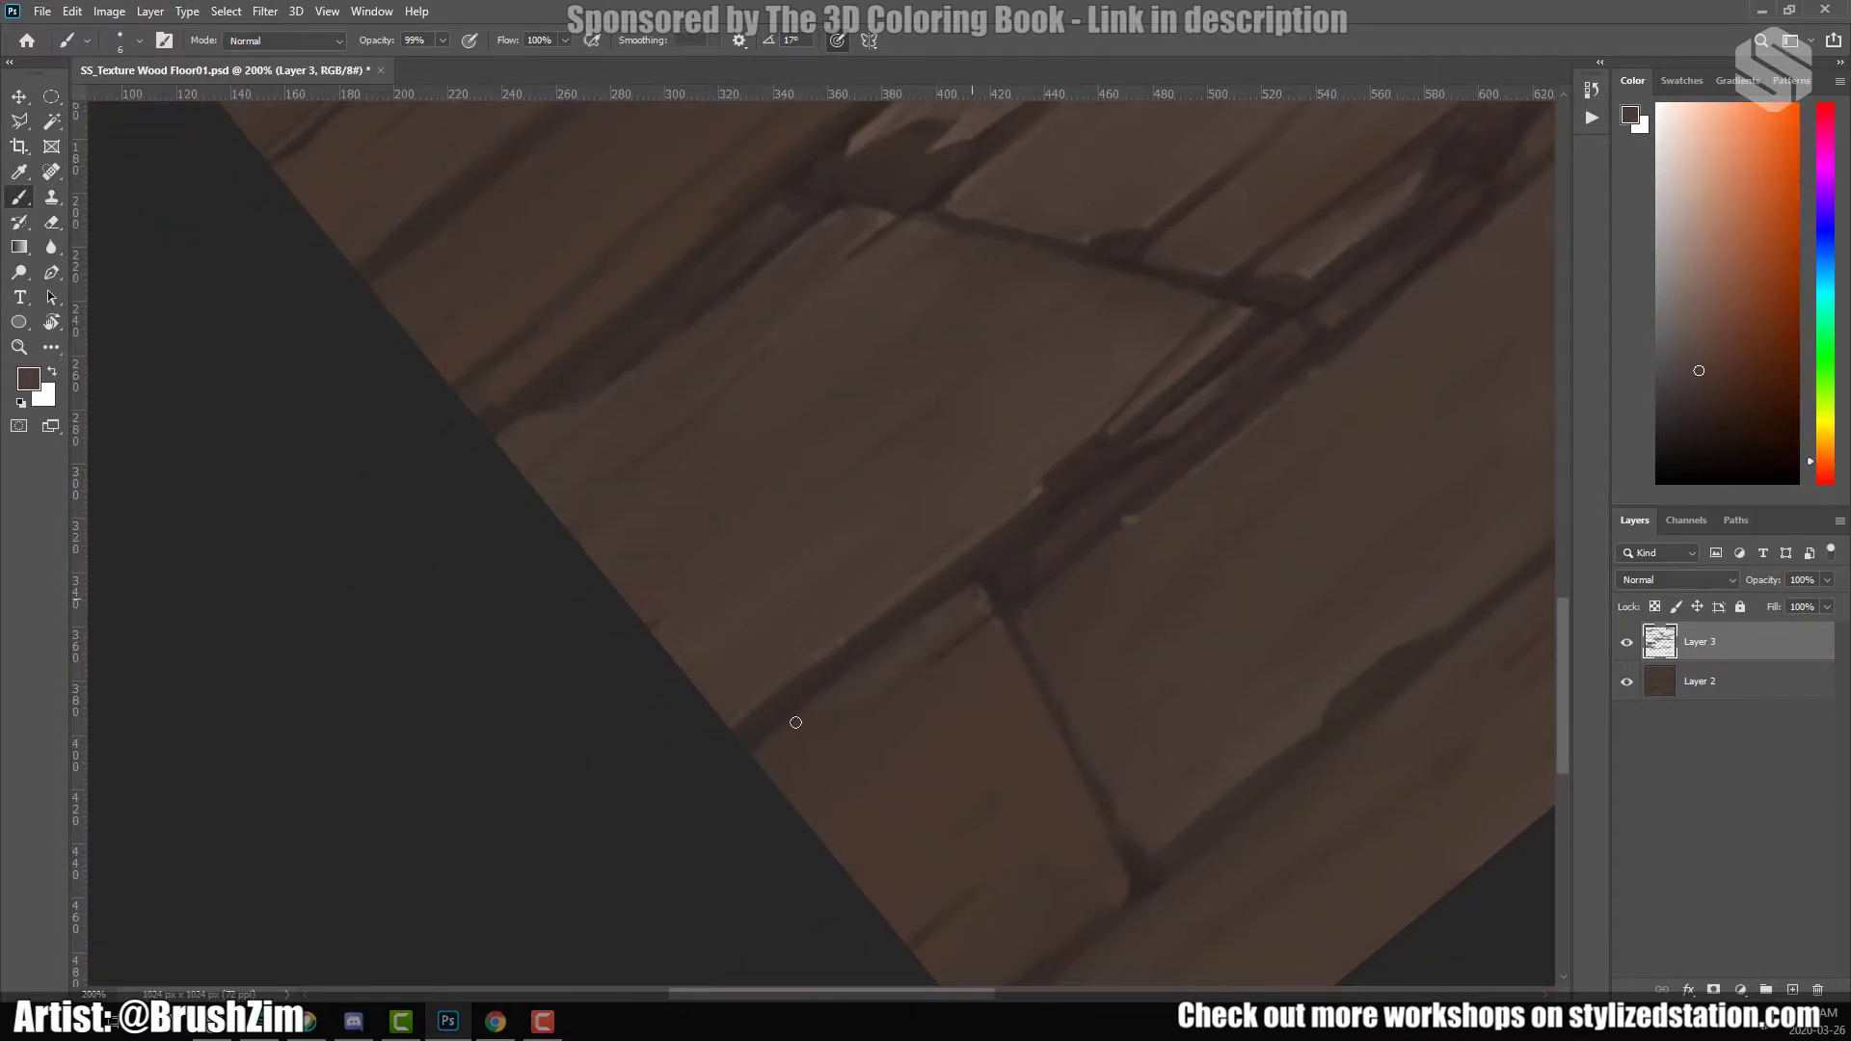
{"action": "left_click", "coordinate": [1033, 773], "text": "alt"}
{"action": "left_click", "coordinate": [1033, 773], "text": "alt"}
{"action": "scroll", "coordinate": [974, 776], "scroll_direction": "right", "scroll_amount": 2}
{"action": "scroll", "coordinate": [929, 761], "scroll_direction": "up", "scroll_amount": 2}
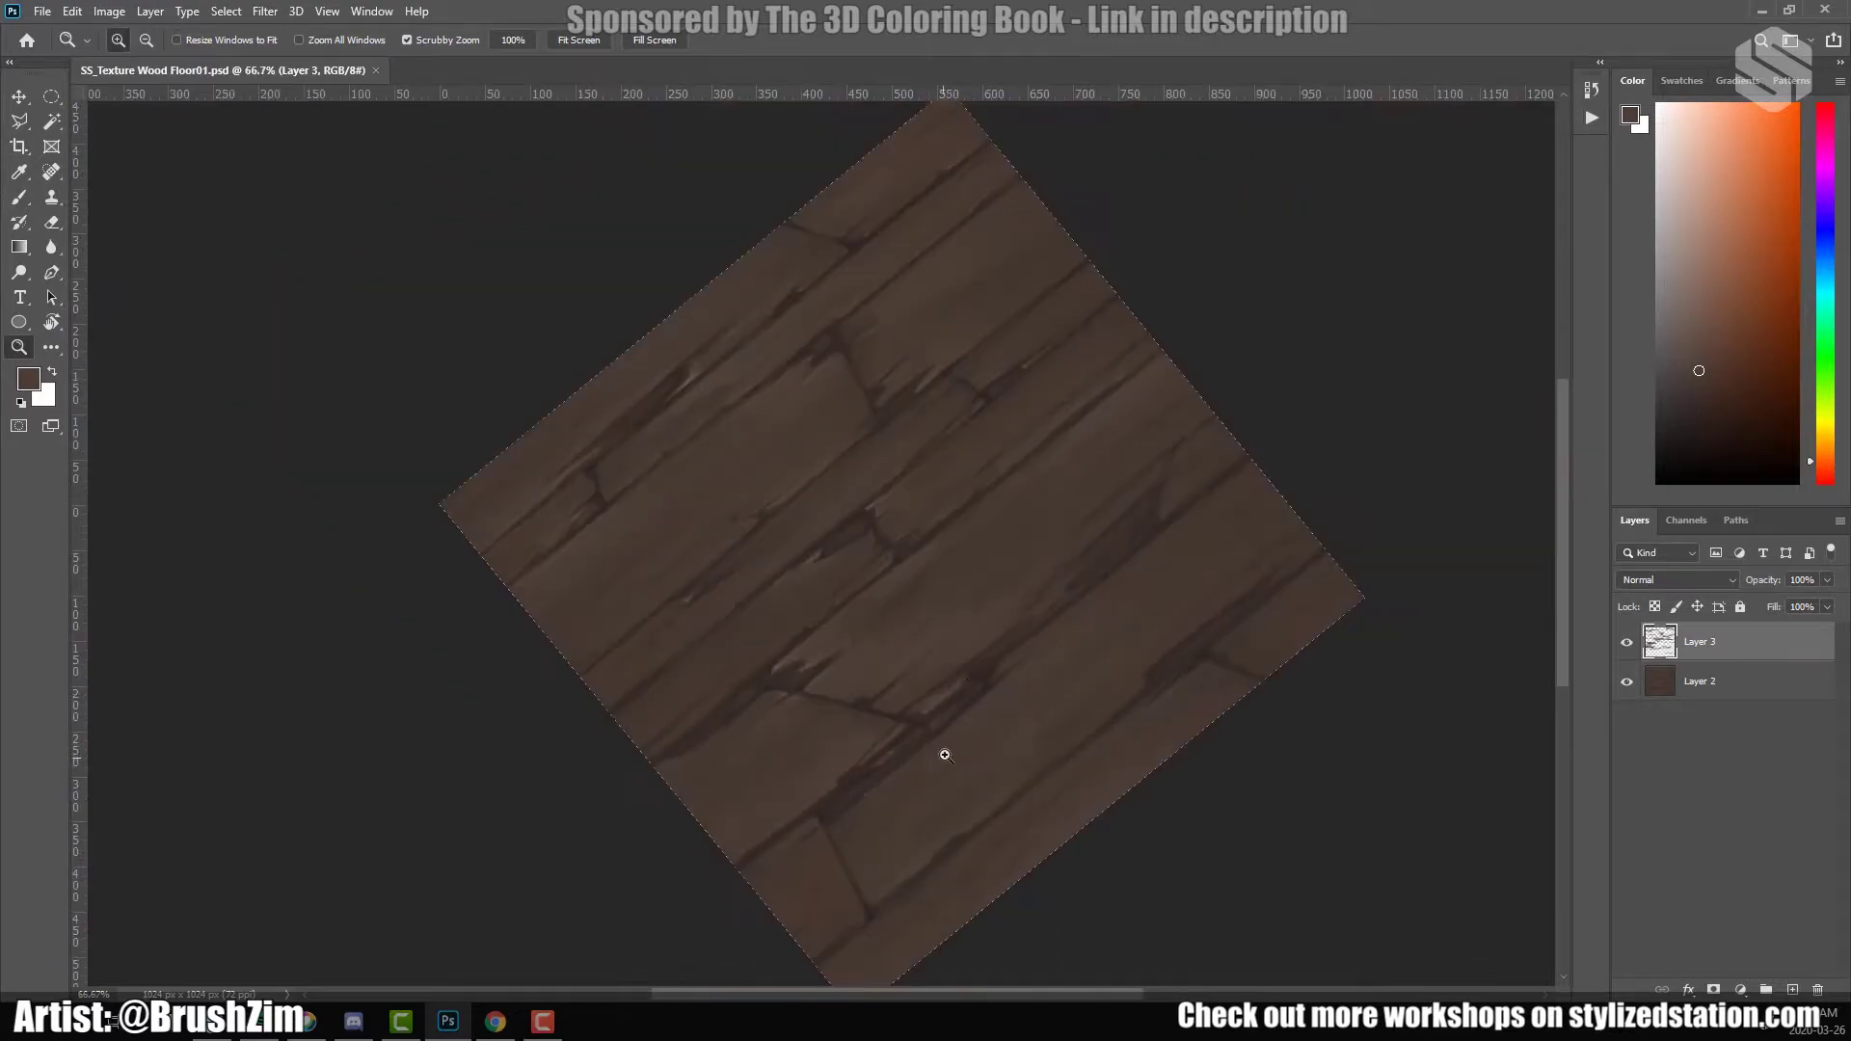
{"action": "left_click", "coordinate": [892, 903]}
{"action": "left_click", "coordinate": [892, 903]}
{"action": "key", "text": "b"}
{"action": "left_click", "coordinate": [980, 781], "text": "alt"}
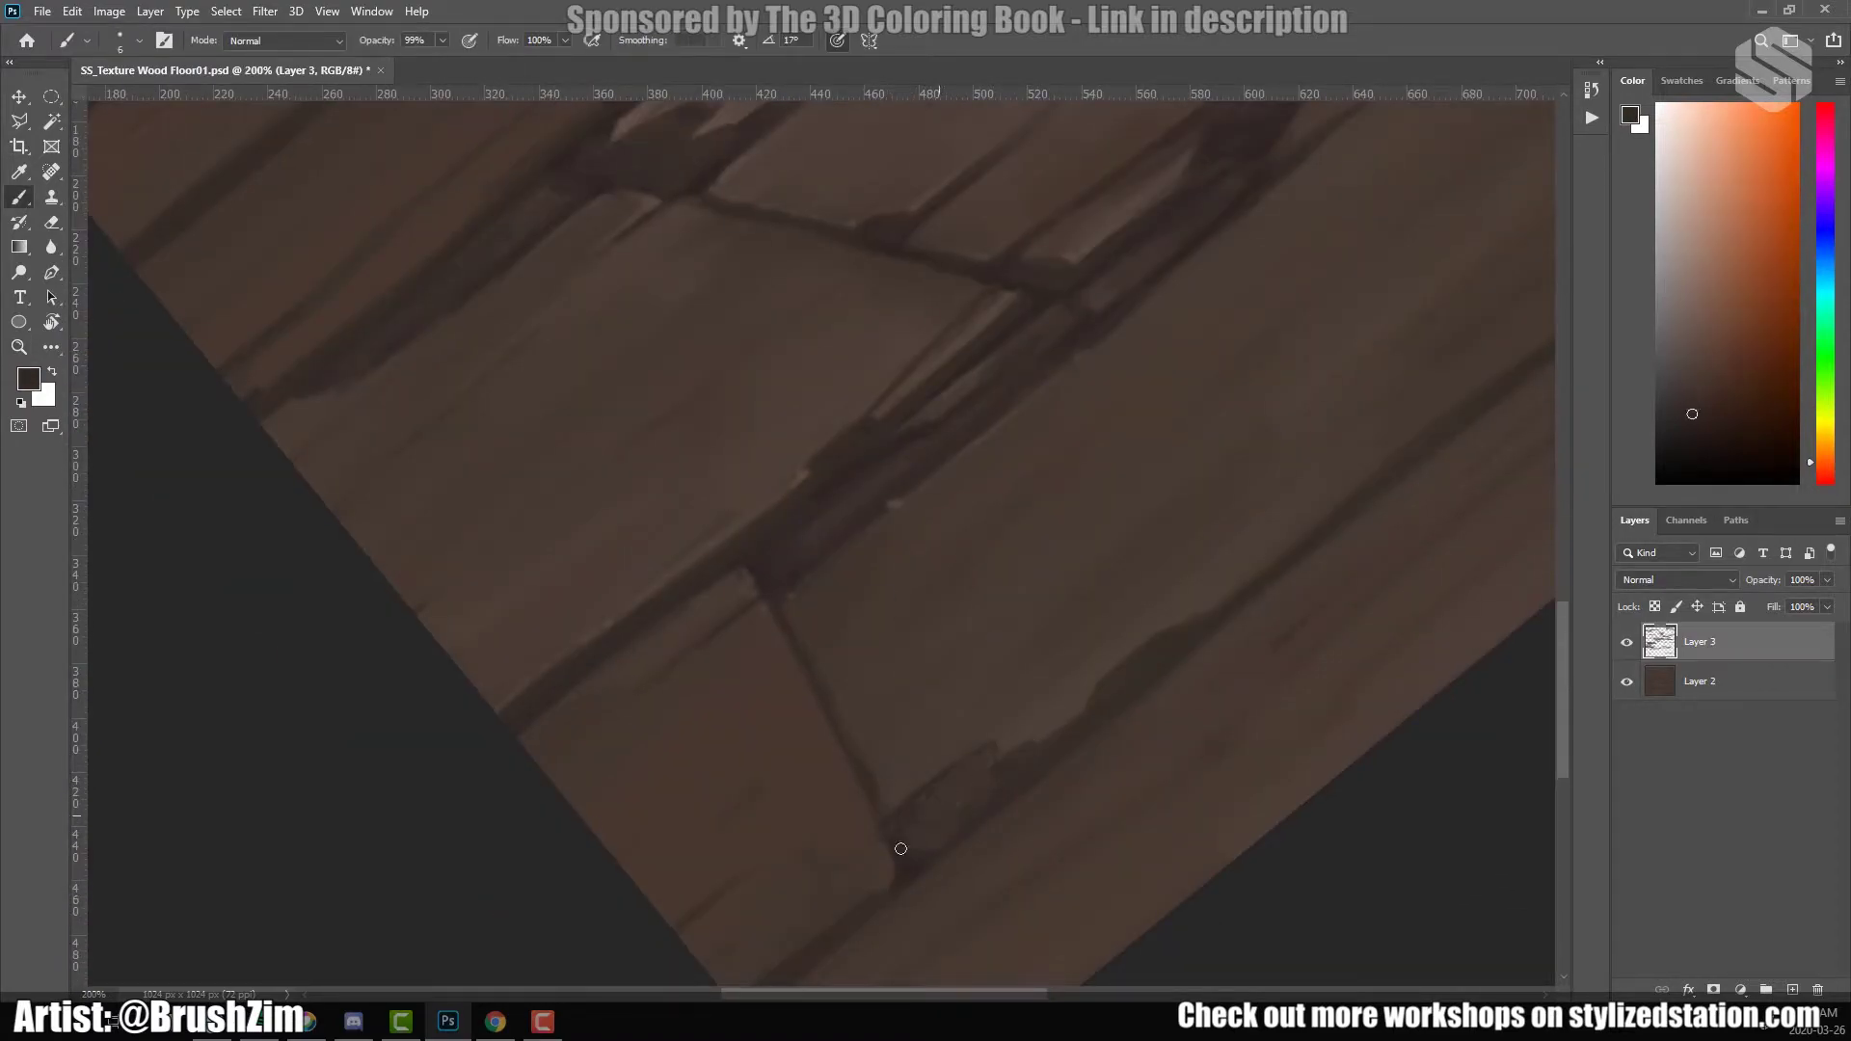
{"action": "left_click_drag", "start_coordinate": [954, 669], "coordinate": [996, 617]}
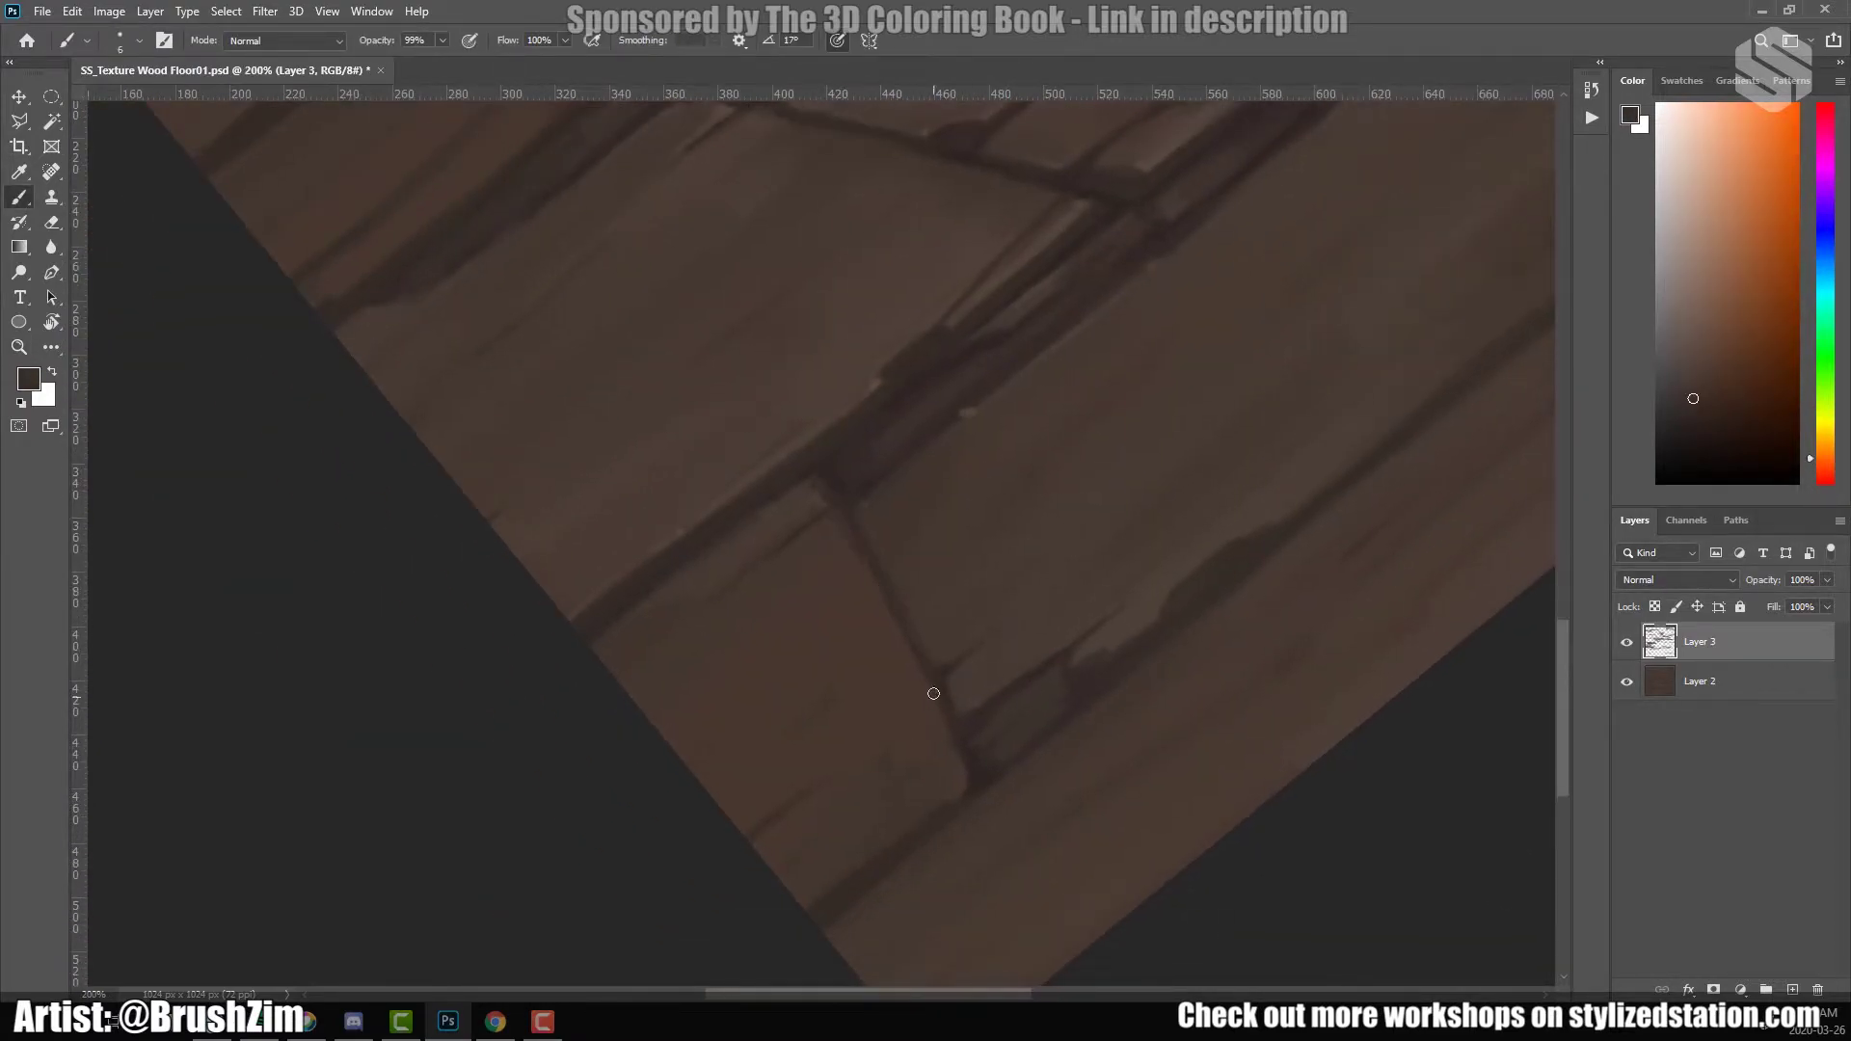
Refine the splinters around the bottom-corner gap and chip the adjoining short plank's lower edge with dark and light strokes.
{"action": "left_click", "coordinate": [970, 753], "text": "alt"}
{"action": "scroll", "coordinate": [1061, 675], "scroll_direction": "left", "scroll_amount": 3}
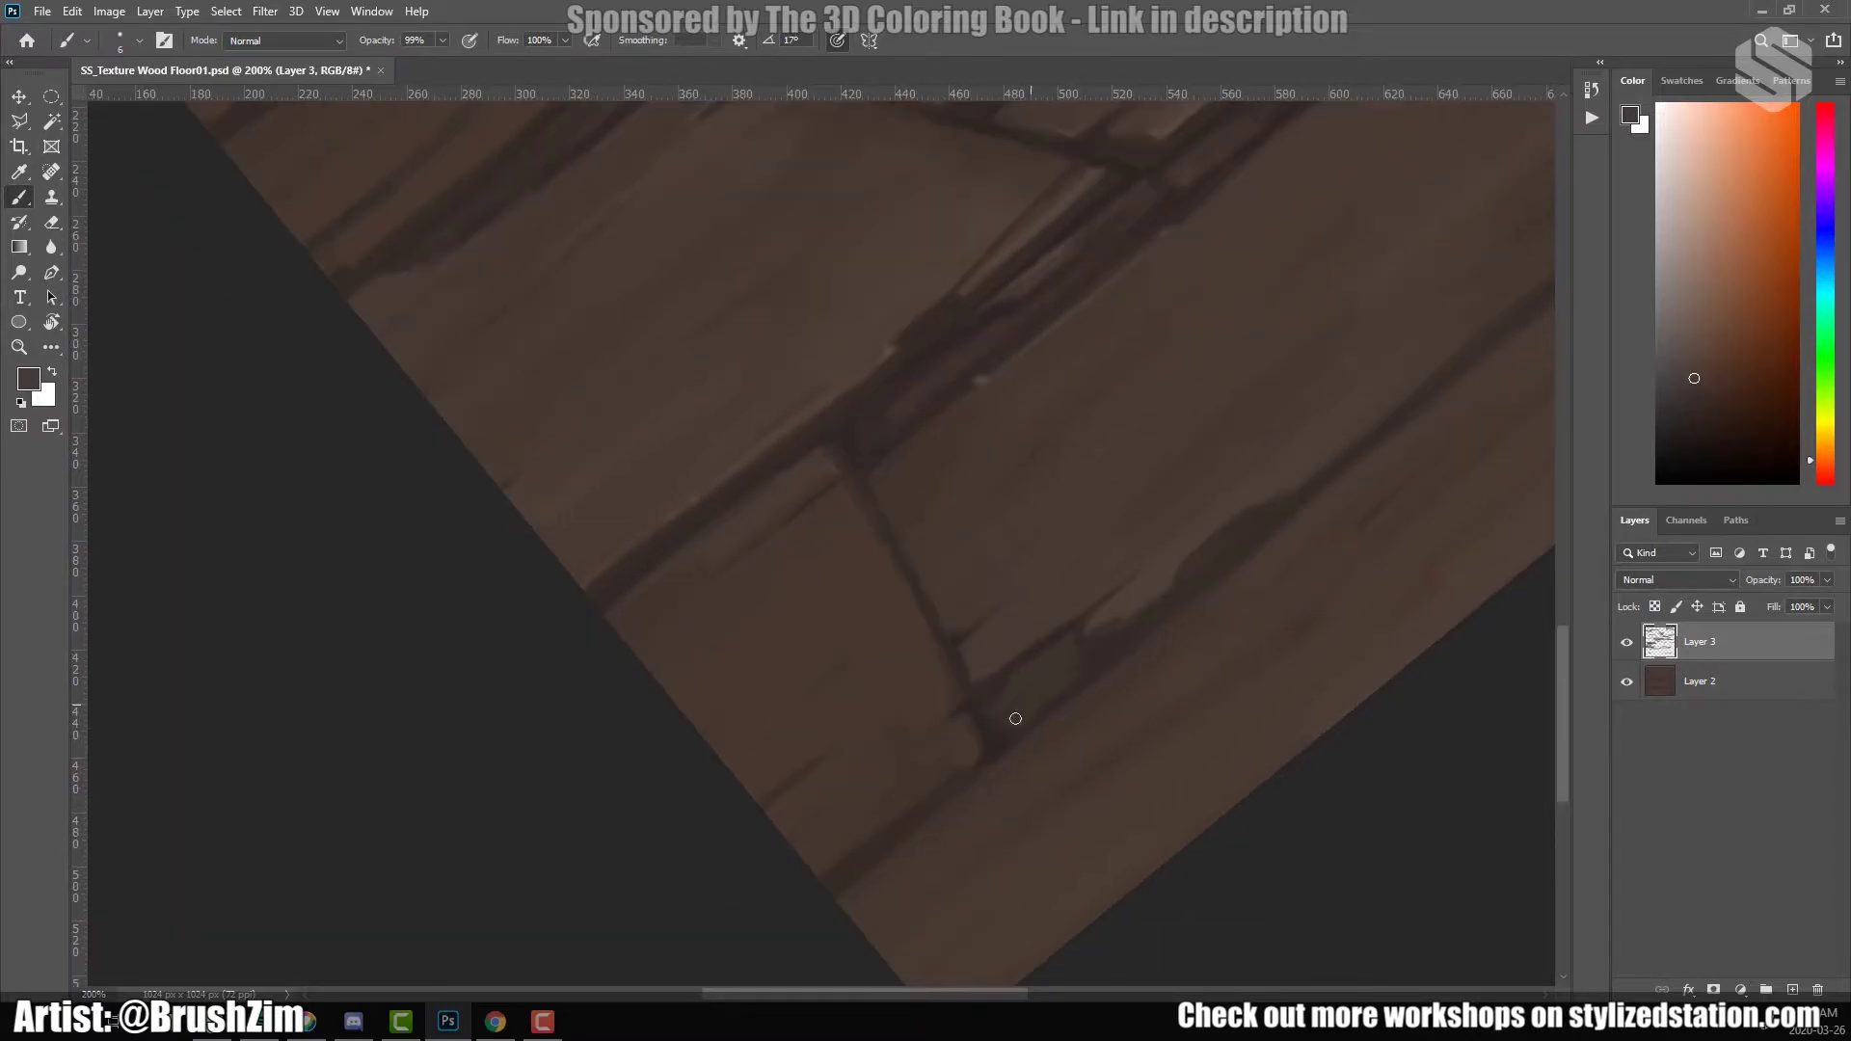
{"action": "scroll", "coordinate": [1025, 648], "scroll_direction": "down", "scroll_amount": 3}
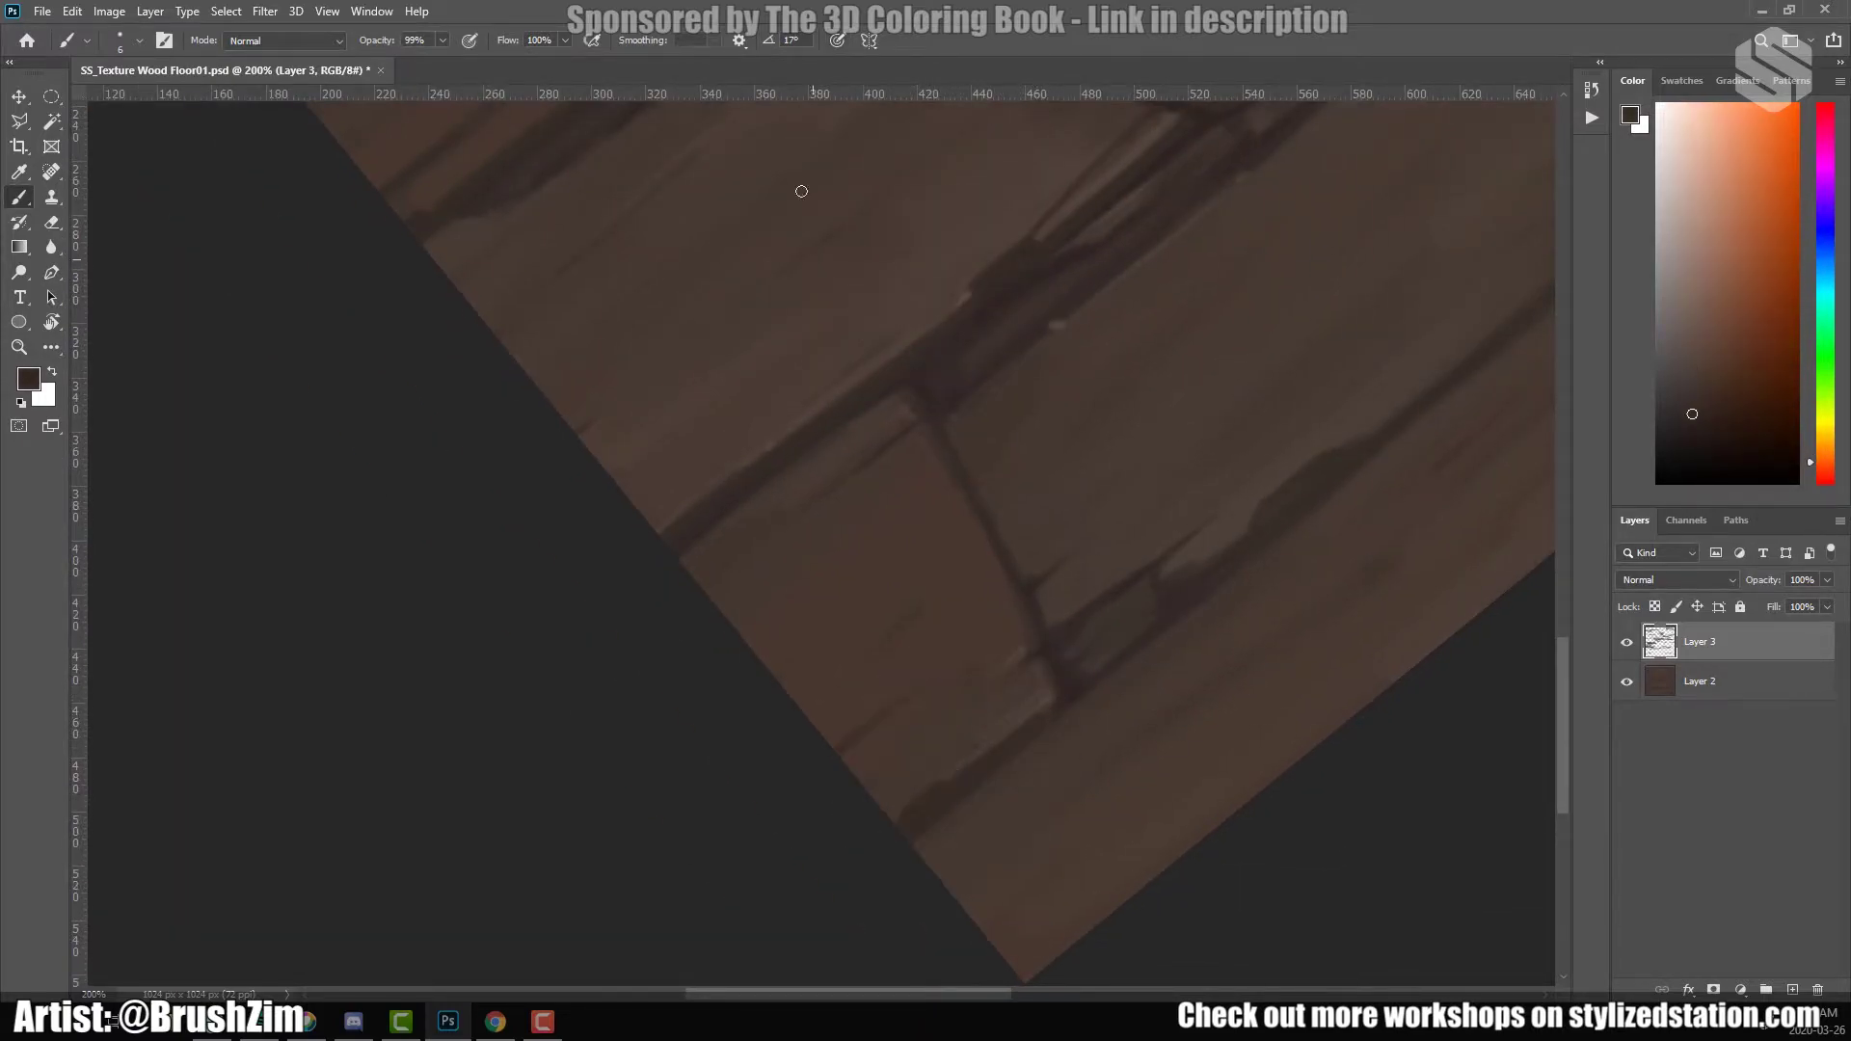
{"action": "right_click", "coordinate": [866, 473]}
{"action": "type", "text": "7"}
{"action": "key", "text": "Return"}
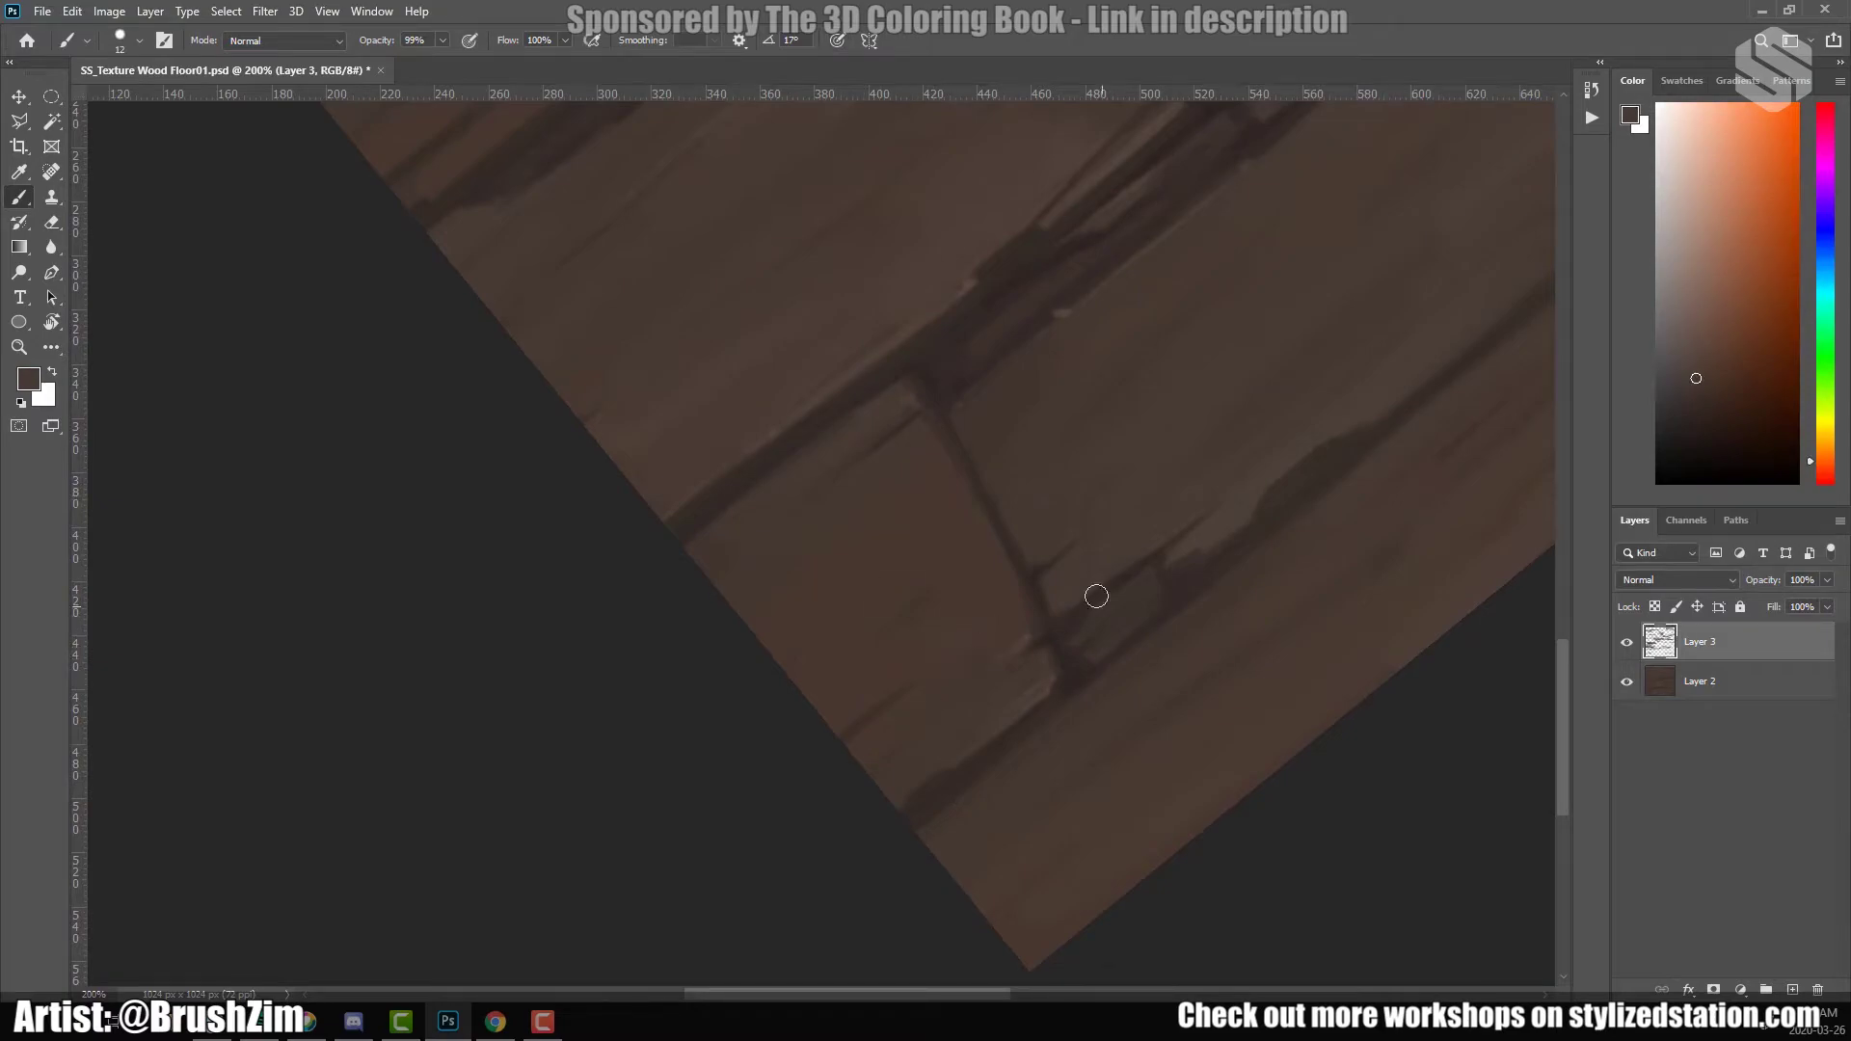
Paint light chipped highlights along the upper rim and ends of the dark gap near the texture's right corner.
{"action": "scroll", "coordinate": [1054, 592], "scroll_direction": "right", "scroll_amount": 8}
{"action": "scroll", "coordinate": [964, 434], "scroll_direction": "up", "scroll_amount": 4}
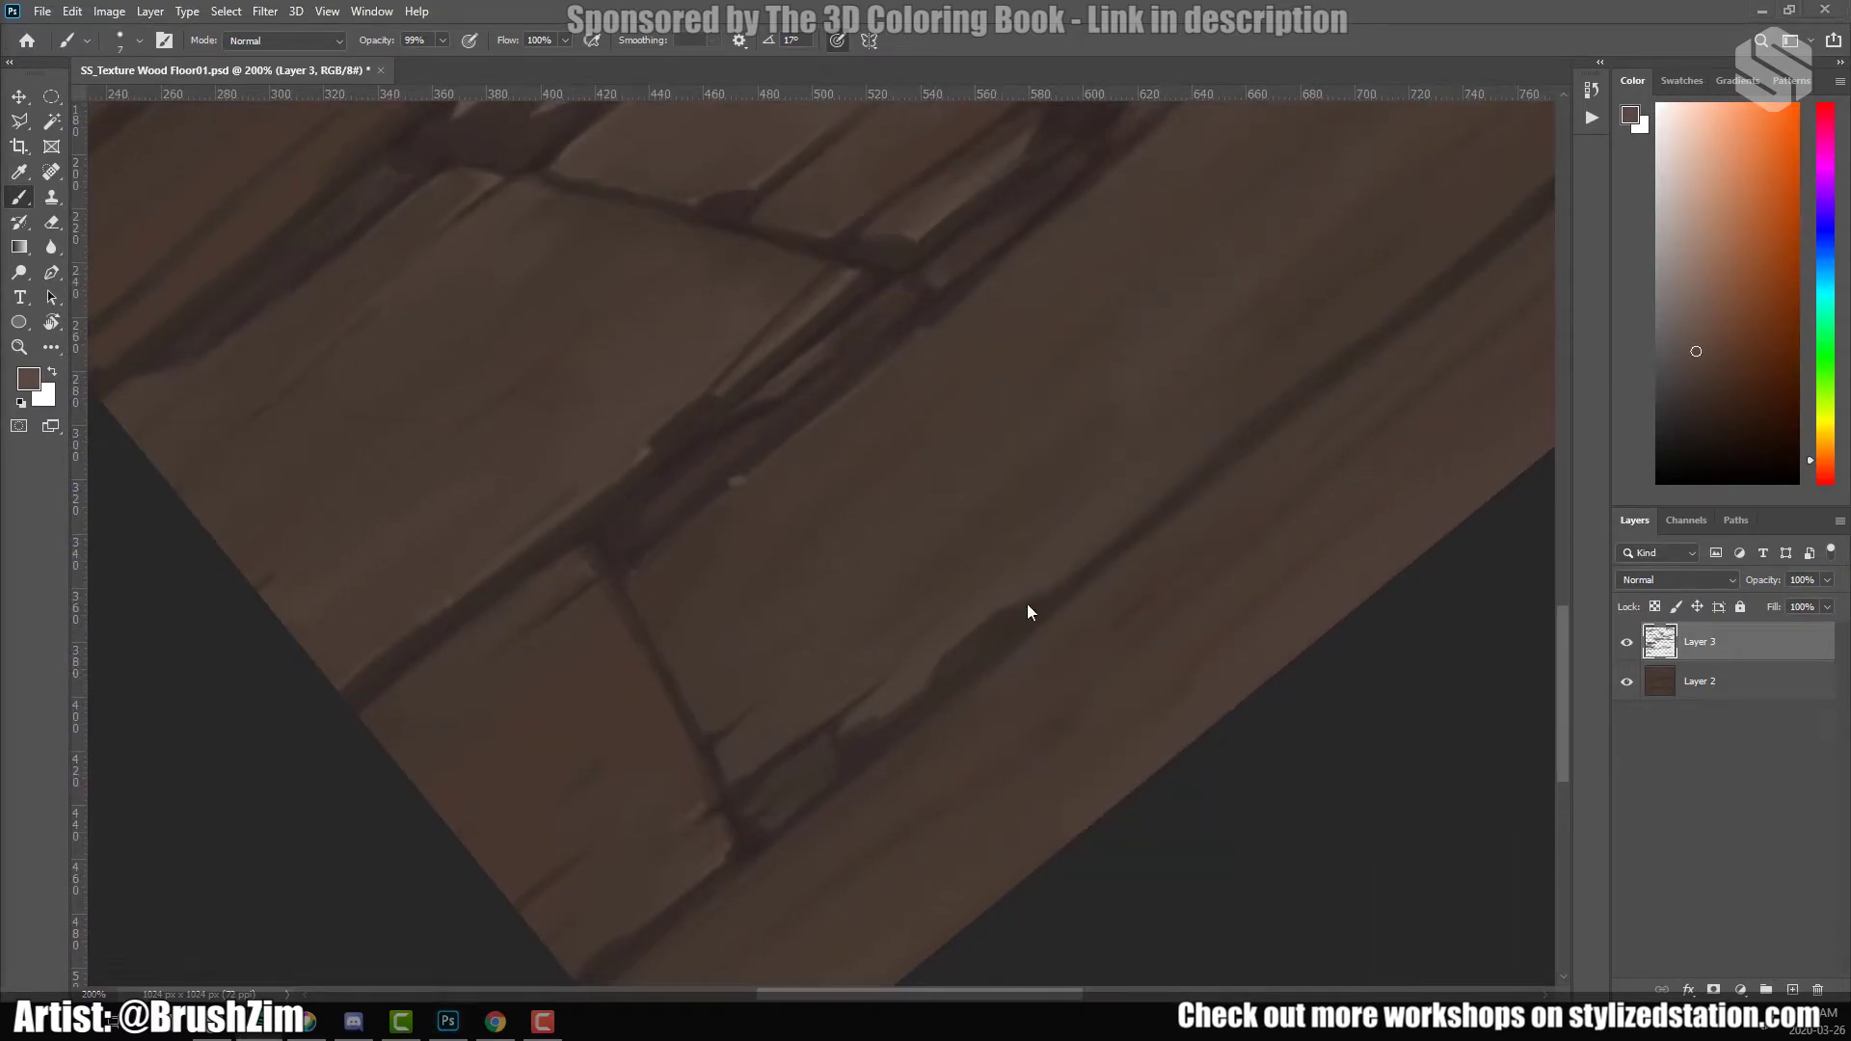
{"action": "scroll", "coordinate": [1182, 476], "scroll_direction": "right", "scroll_amount": 6}
{"action": "scroll", "coordinate": [903, 669], "scroll_direction": "up", "scroll_amount": 4}
{"action": "scroll", "coordinate": [903, 669], "scroll_direction": "right", "scroll_amount": 4}
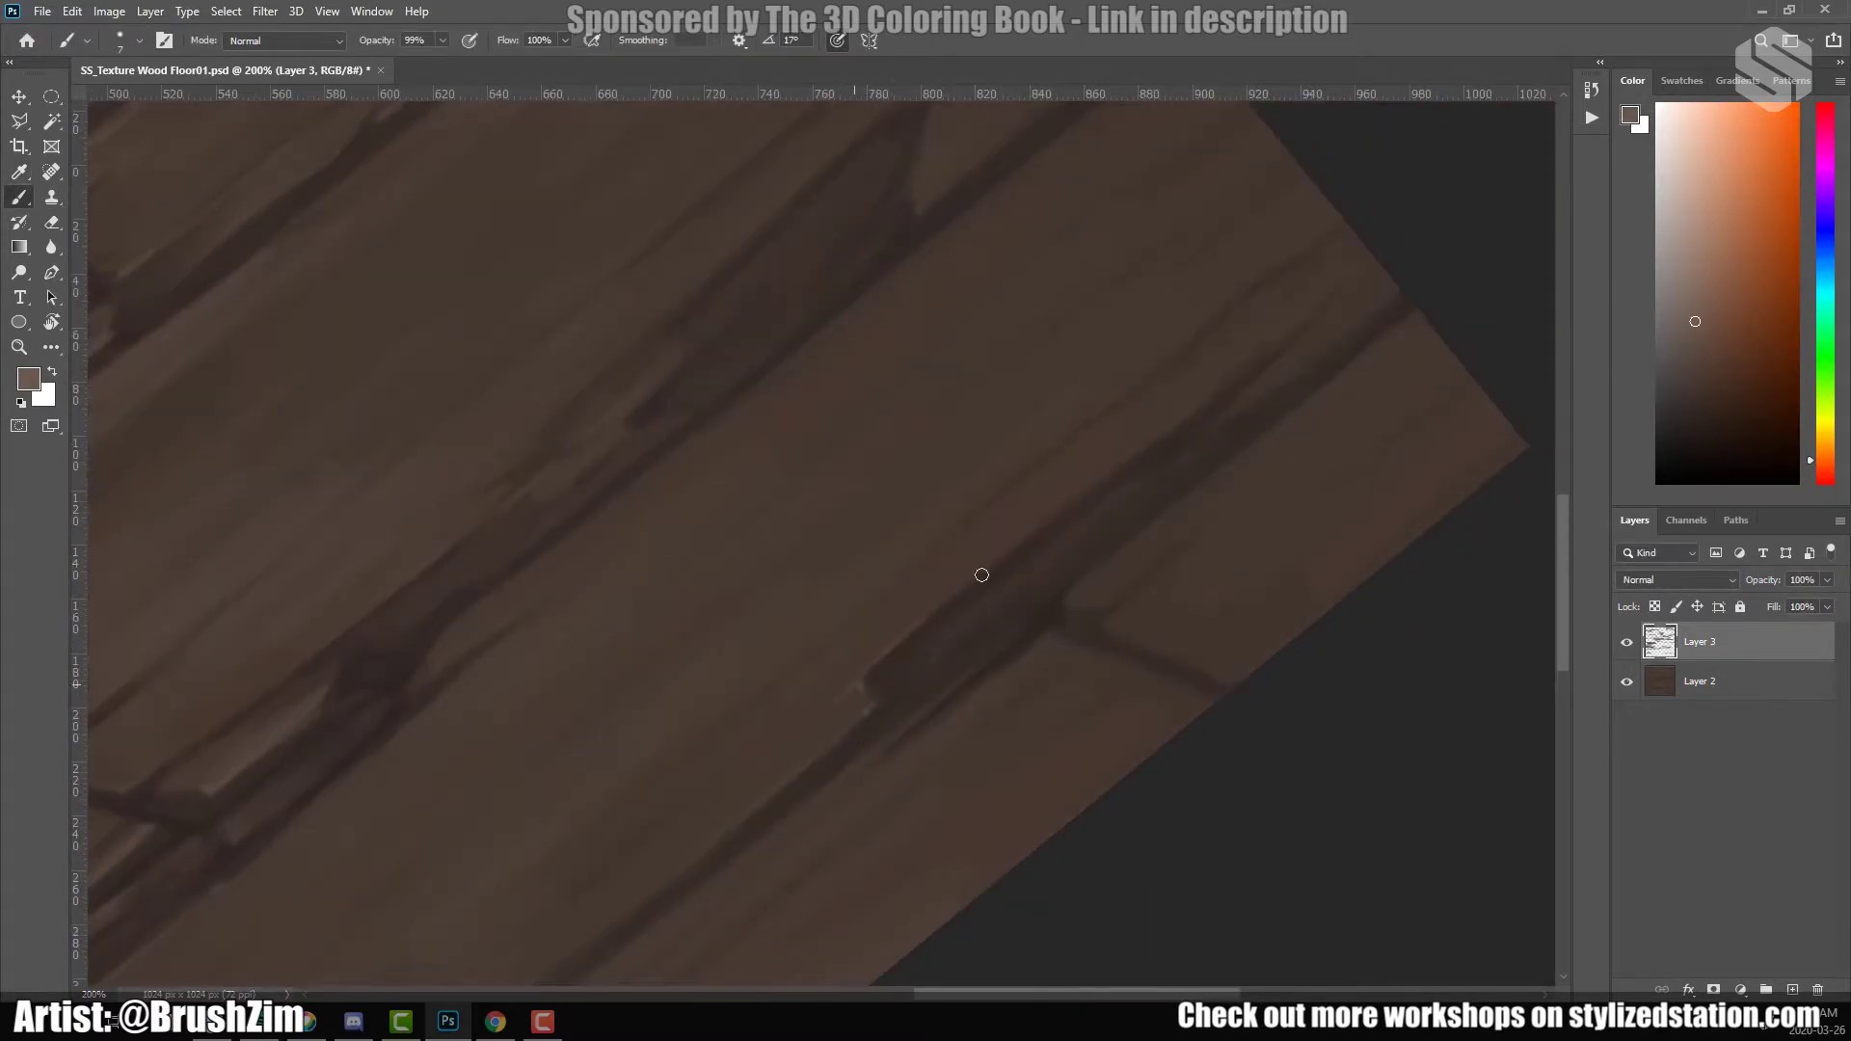
{"action": "scroll", "coordinate": [1088, 513], "scroll_direction": "up", "scroll_amount": 3}
{"action": "scroll", "coordinate": [1129, 558], "scroll_direction": "left", "scroll_amount": 8}
{"action": "scroll", "coordinate": [1159, 538], "scroll_direction": "right", "scroll_amount": 8}
{"action": "scroll", "coordinate": [1159, 537], "scroll_direction": "up", "scroll_amount": 5}
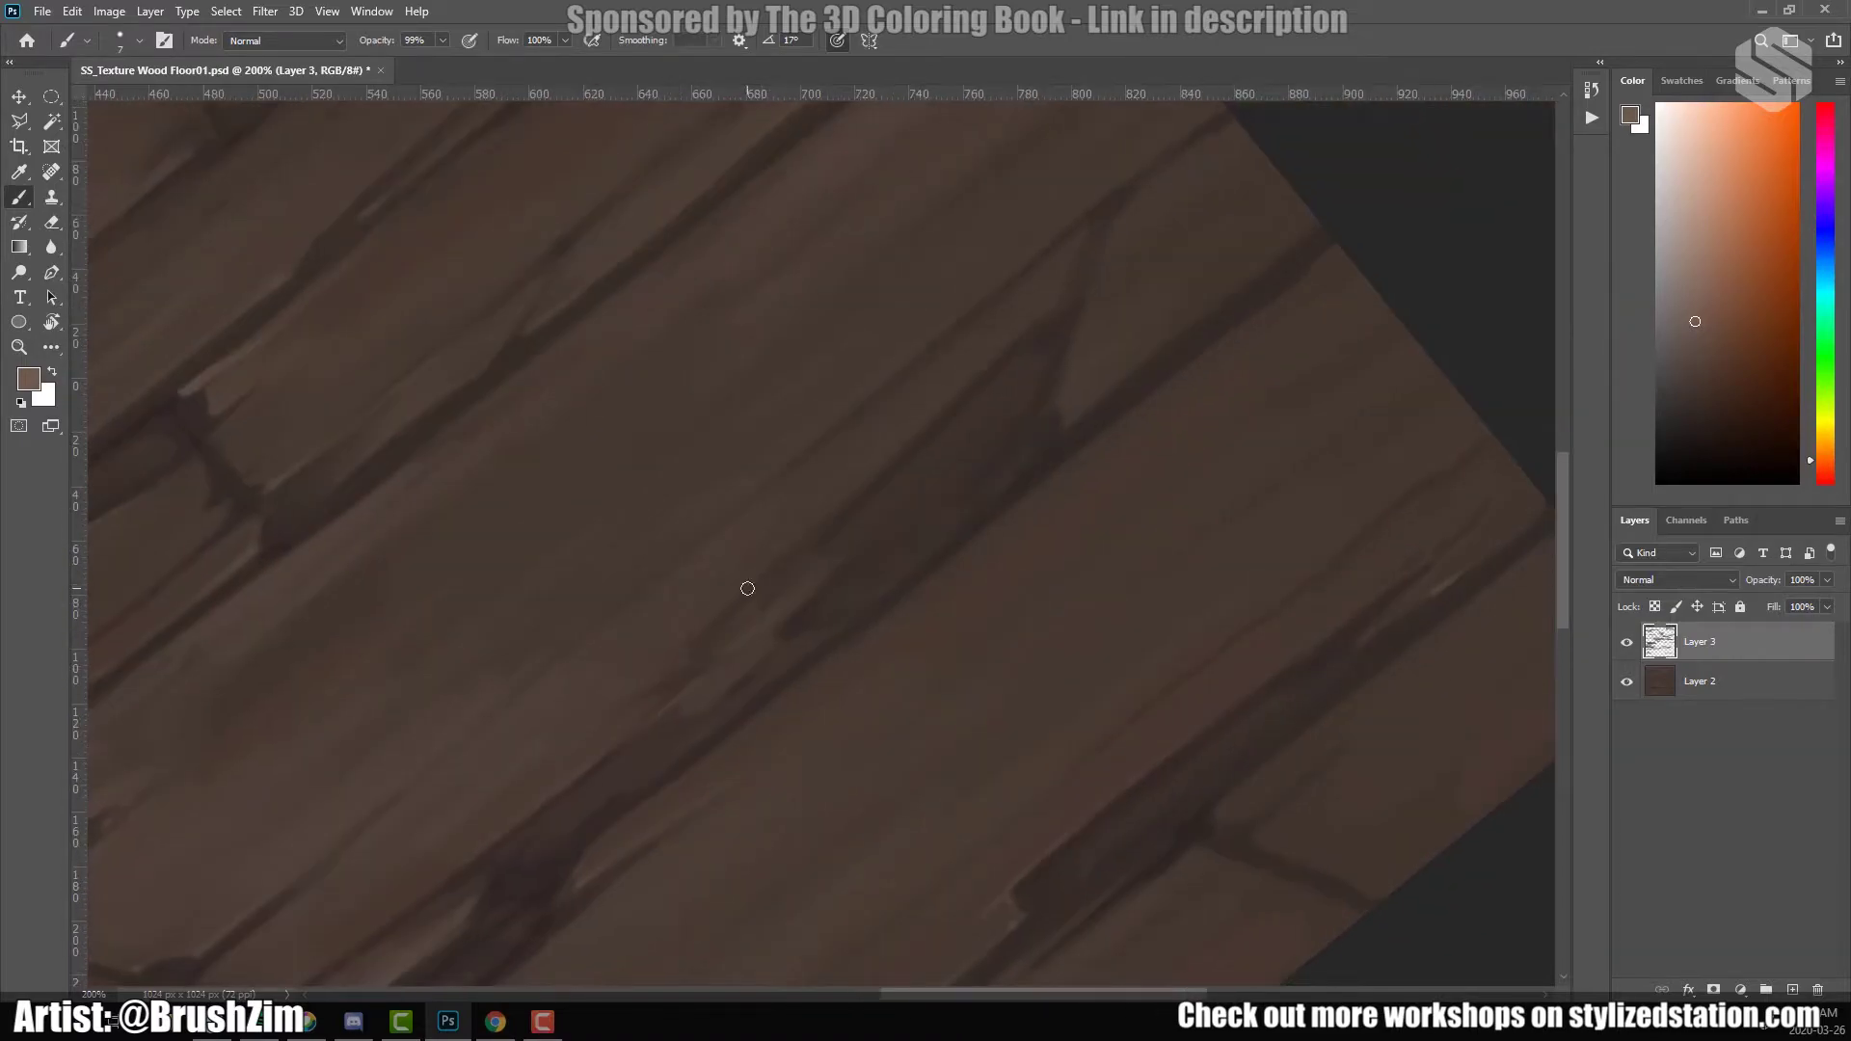
Highlight the upper edge of the long dark gap on the right side and paint chipped splinters at its lower-left end.
{"action": "scroll", "coordinate": [1139, 394], "scroll_direction": "left", "scroll_amount": 4}
{"action": "scroll", "coordinate": [1071, 479], "scroll_direction": "down", "scroll_amount": 3}
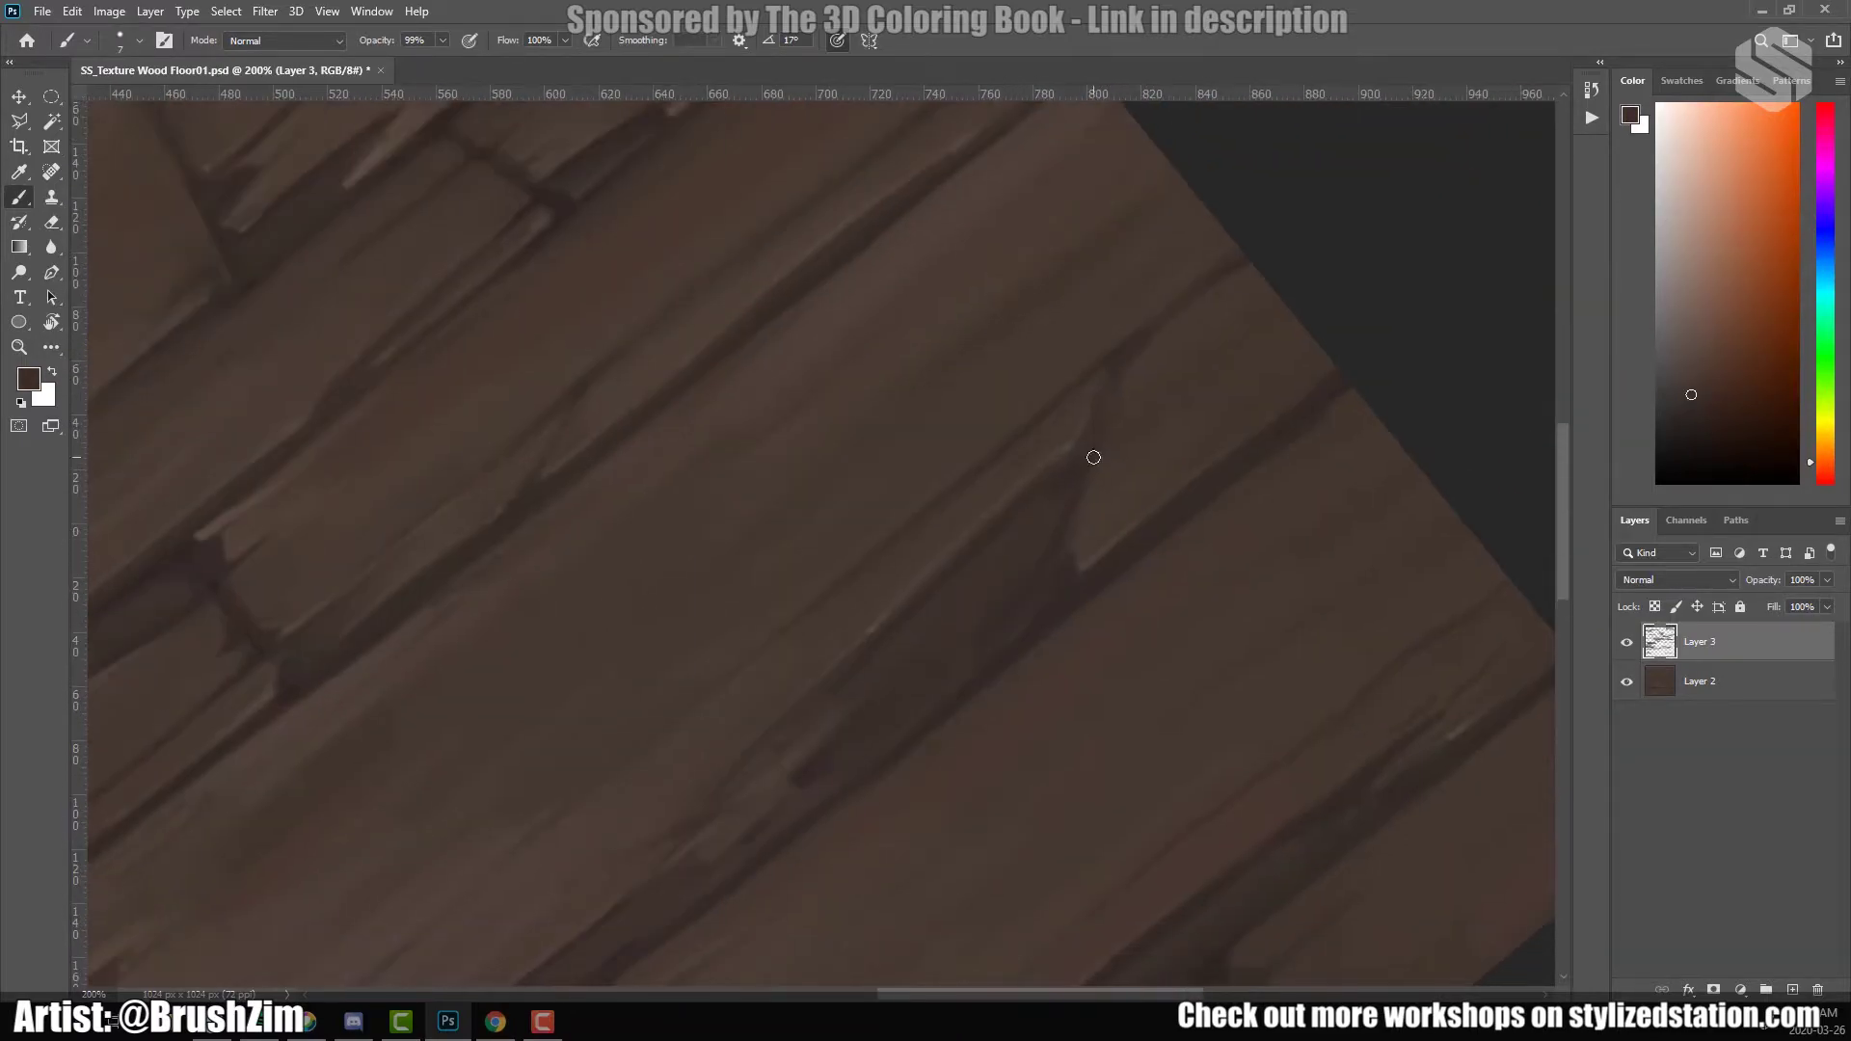
{"action": "scroll", "coordinate": [1124, 426], "scroll_direction": "left", "scroll_amount": 2}
{"action": "scroll", "coordinate": [1162, 526], "scroll_direction": "down", "scroll_amount": 5}
{"action": "scroll", "coordinate": [719, 868], "scroll_direction": "left", "scroll_amount": 4}
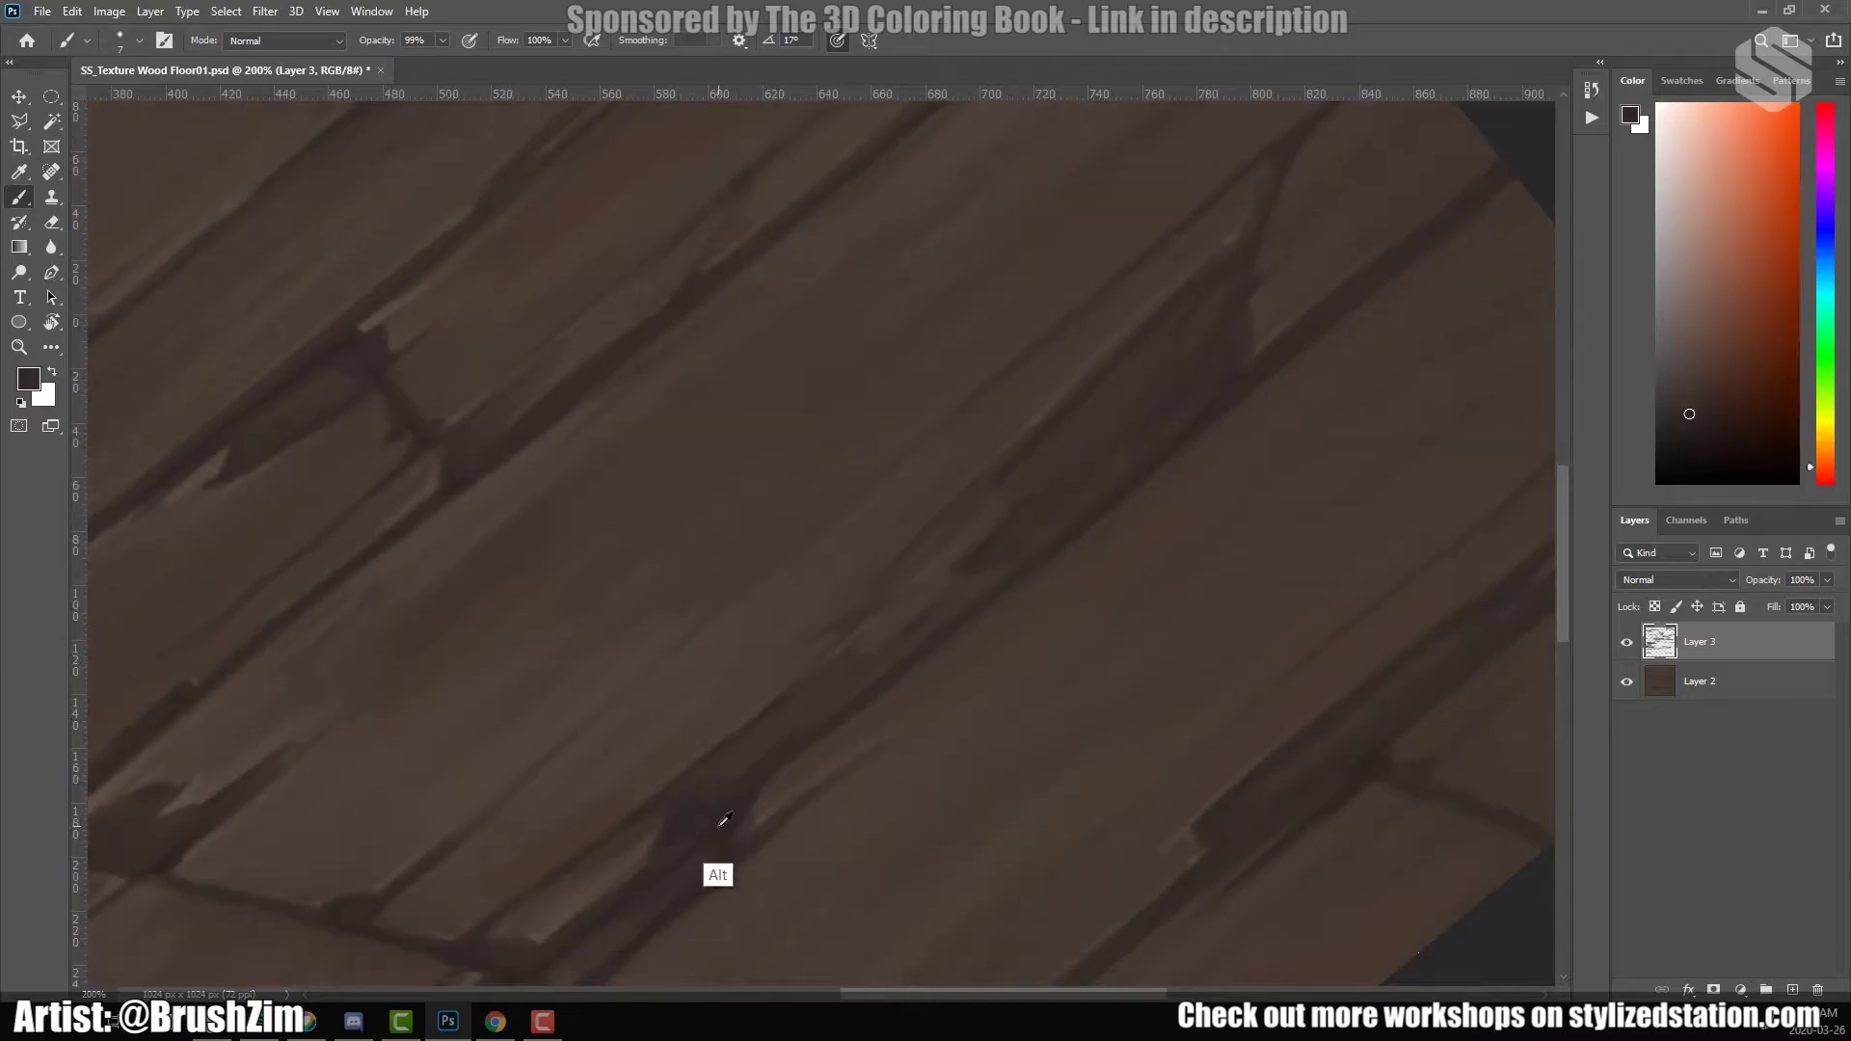
{"action": "scroll", "coordinate": [720, 868], "scroll_direction": "right", "scroll_amount": 1}
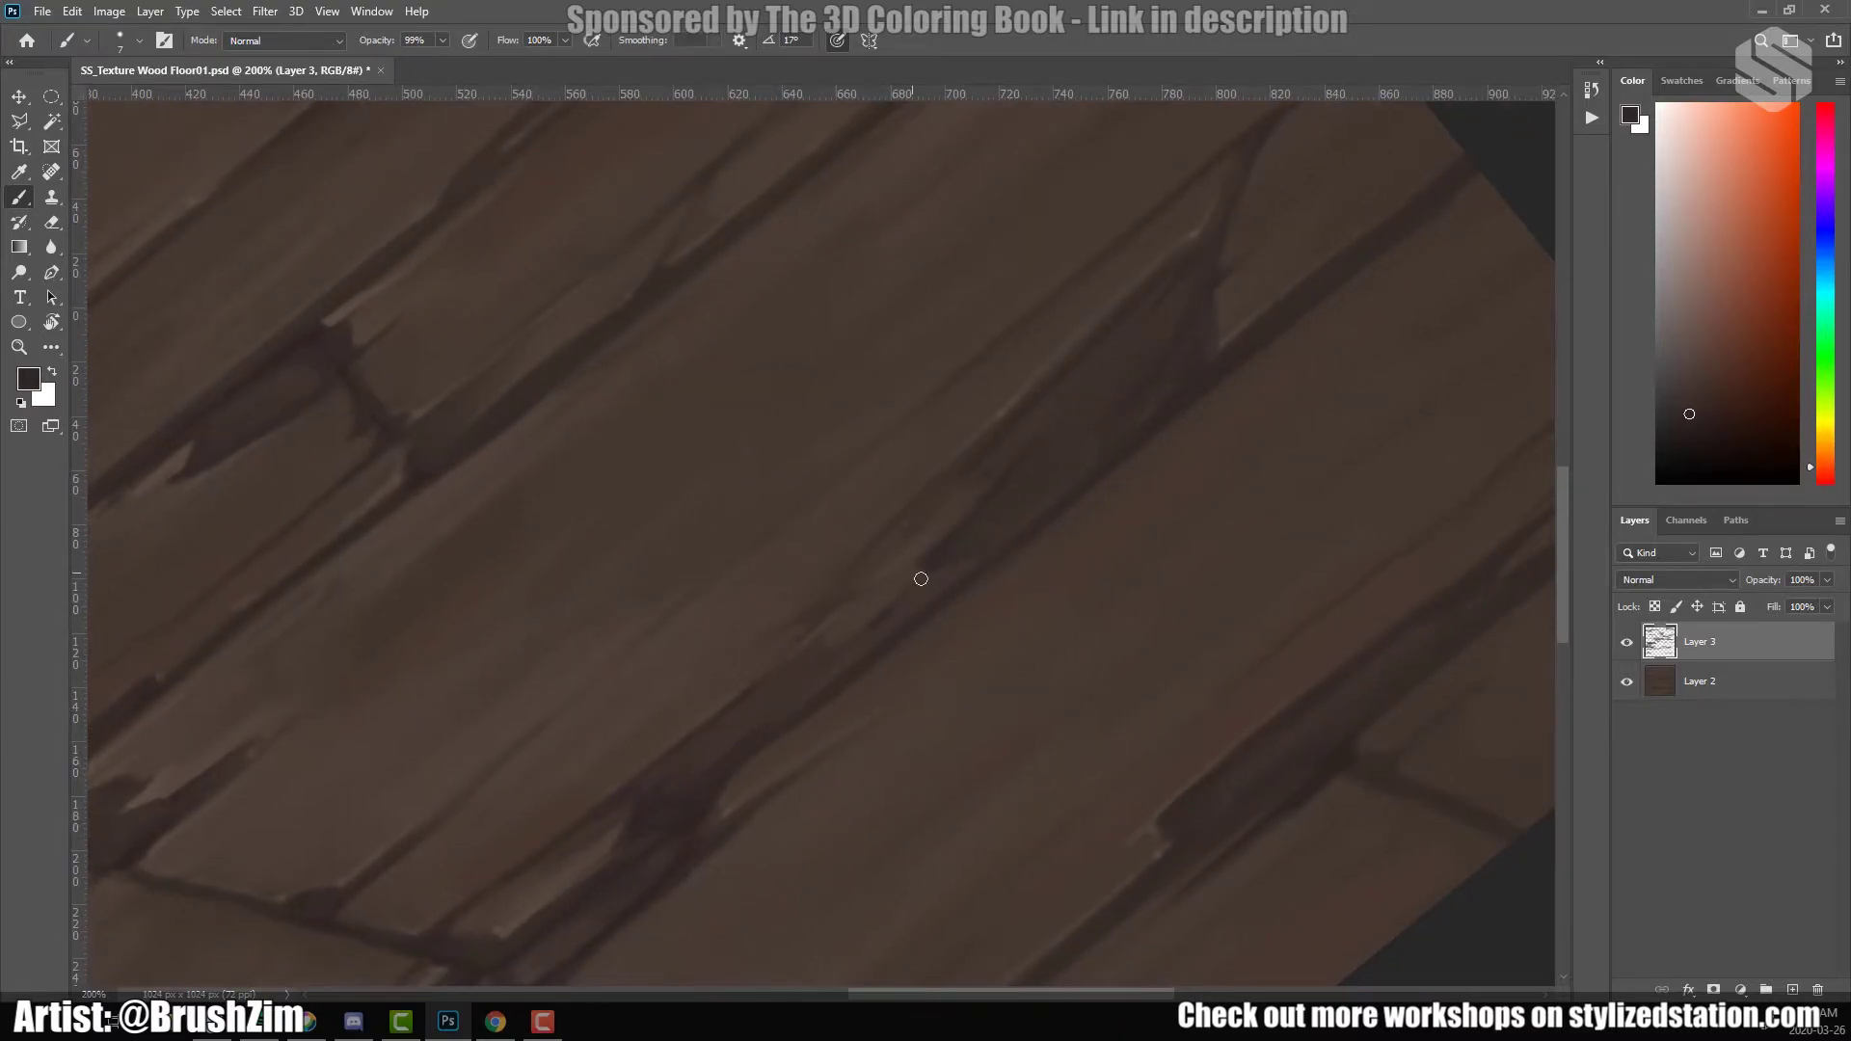
{"action": "scroll", "coordinate": [994, 560], "scroll_direction": "left", "scroll_amount": 4}
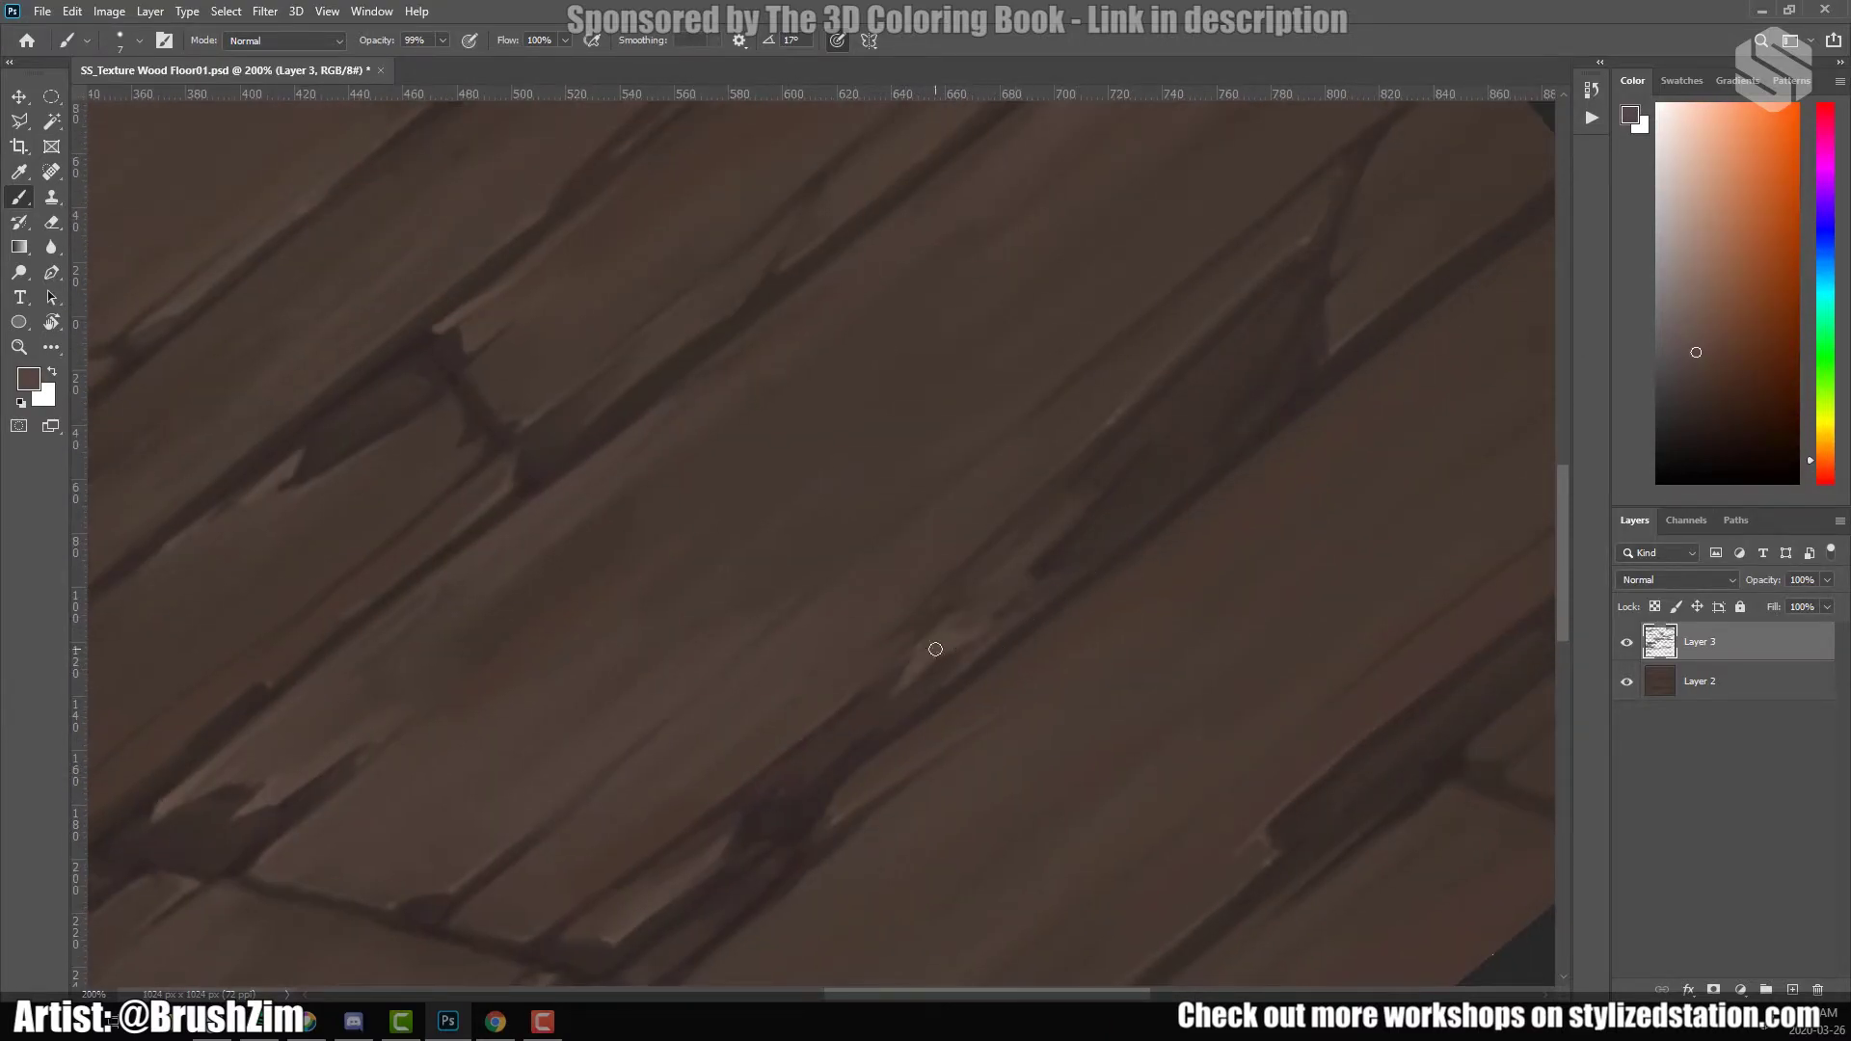
Extend light splinters and a dark notch into the plank edge between the long gap and the smaller gap below it.
{"action": "scroll", "coordinate": [940, 622], "scroll_direction": "up", "scroll_amount": 2}
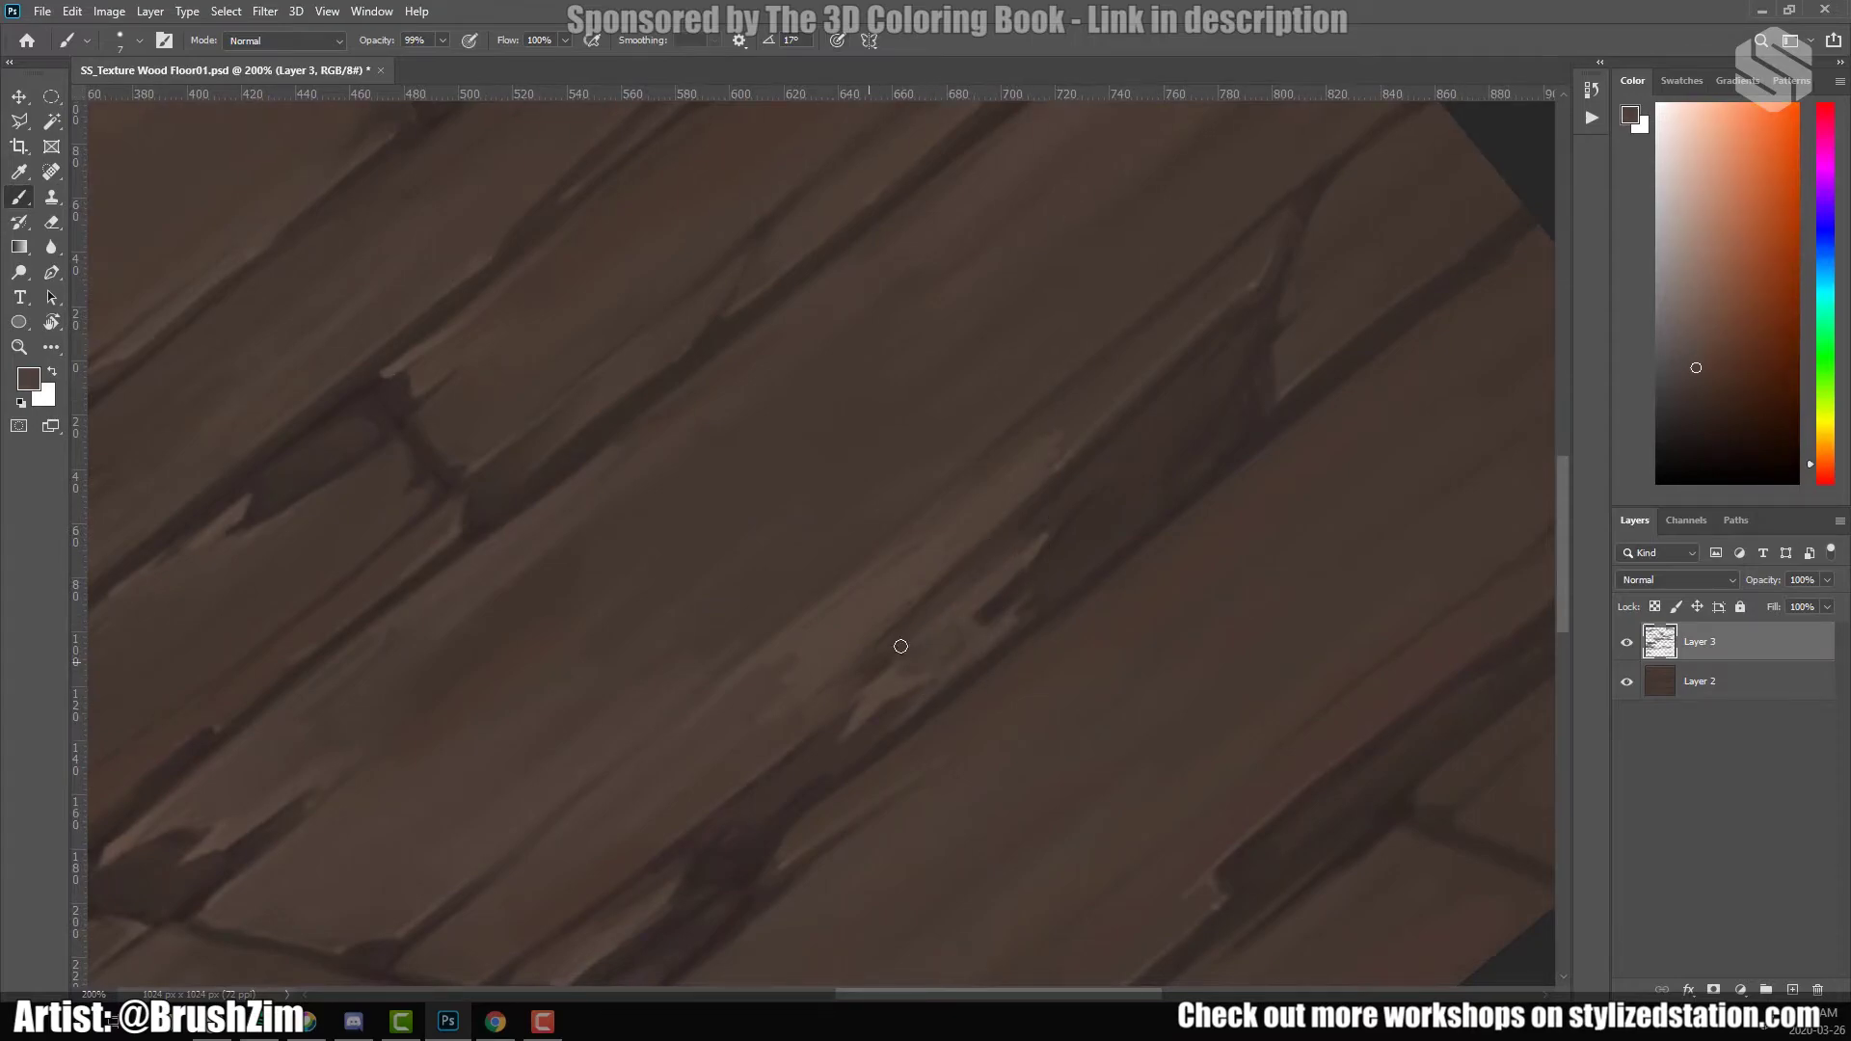
{"action": "scroll", "coordinate": [883, 524], "scroll_direction": "down", "scroll_amount": 3}
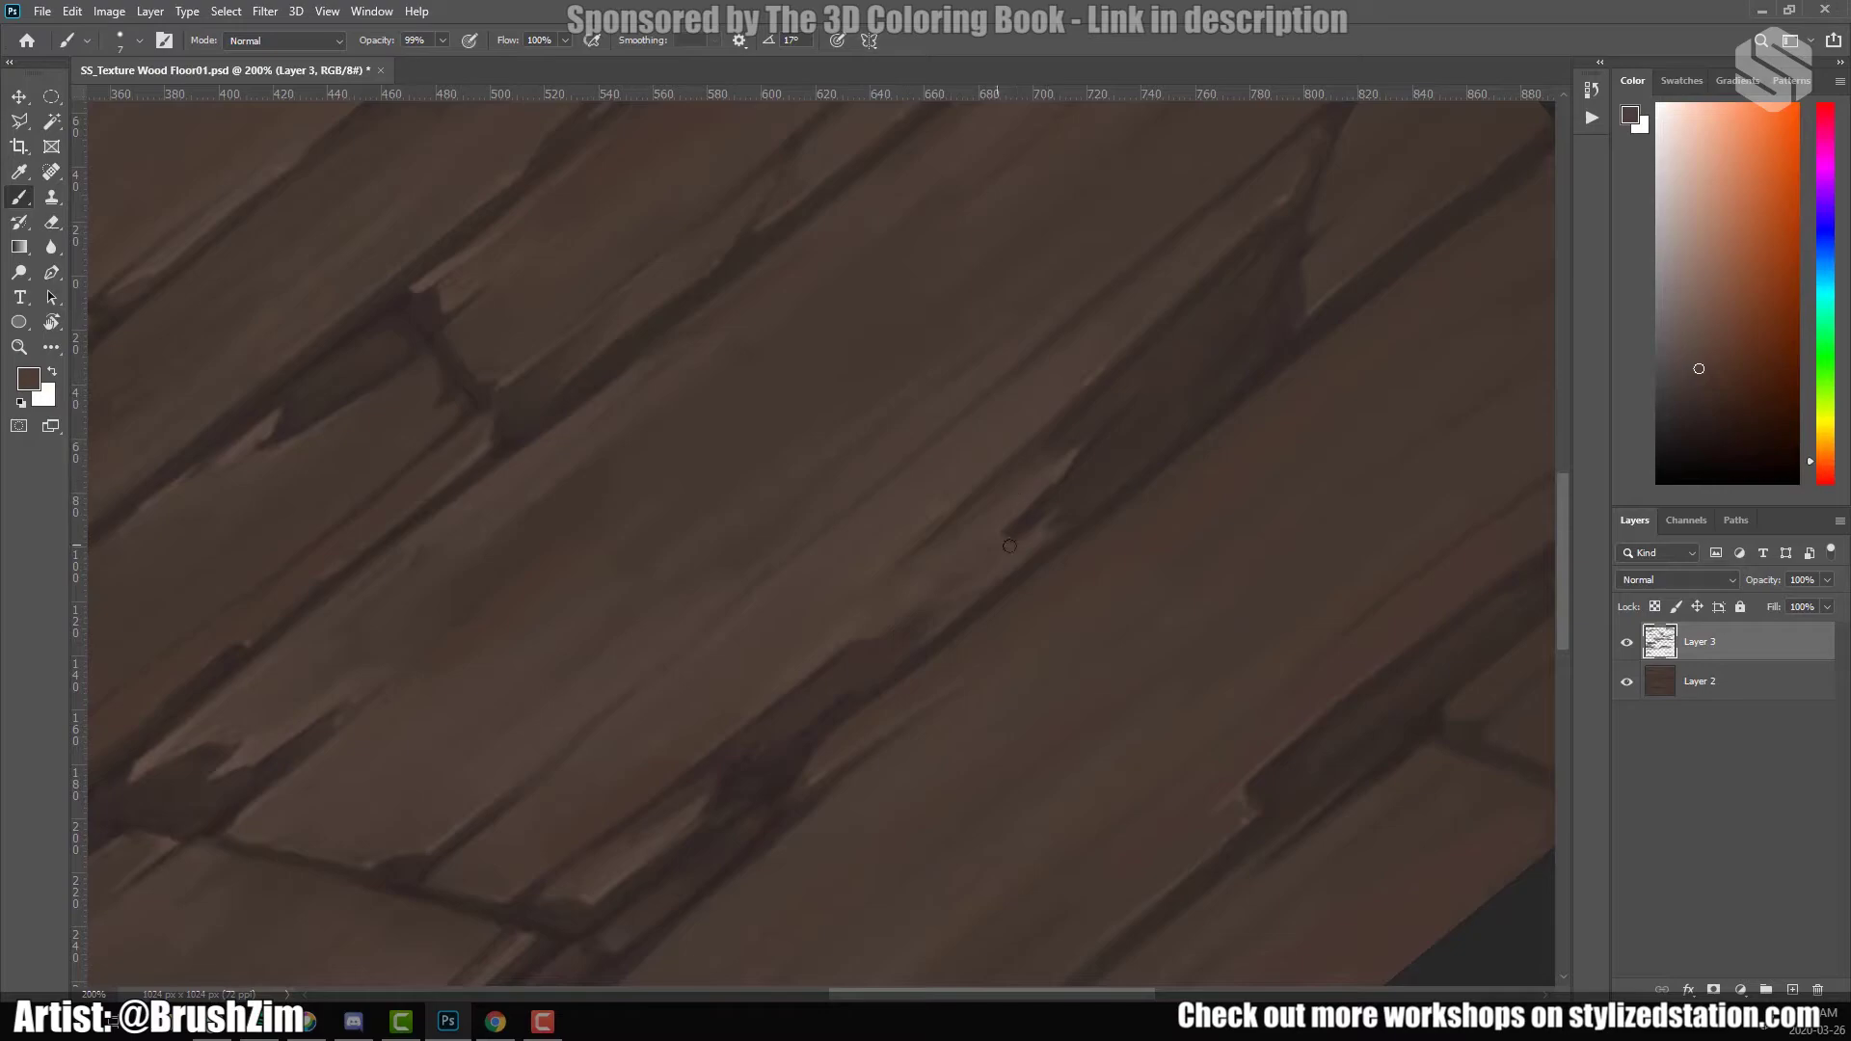
{"action": "key", "text": "ctrl+minus"}
{"action": "key", "text": "z"}
{"action": "left_click", "coordinate": [971, 849]}
{"action": "key", "text": "b"}
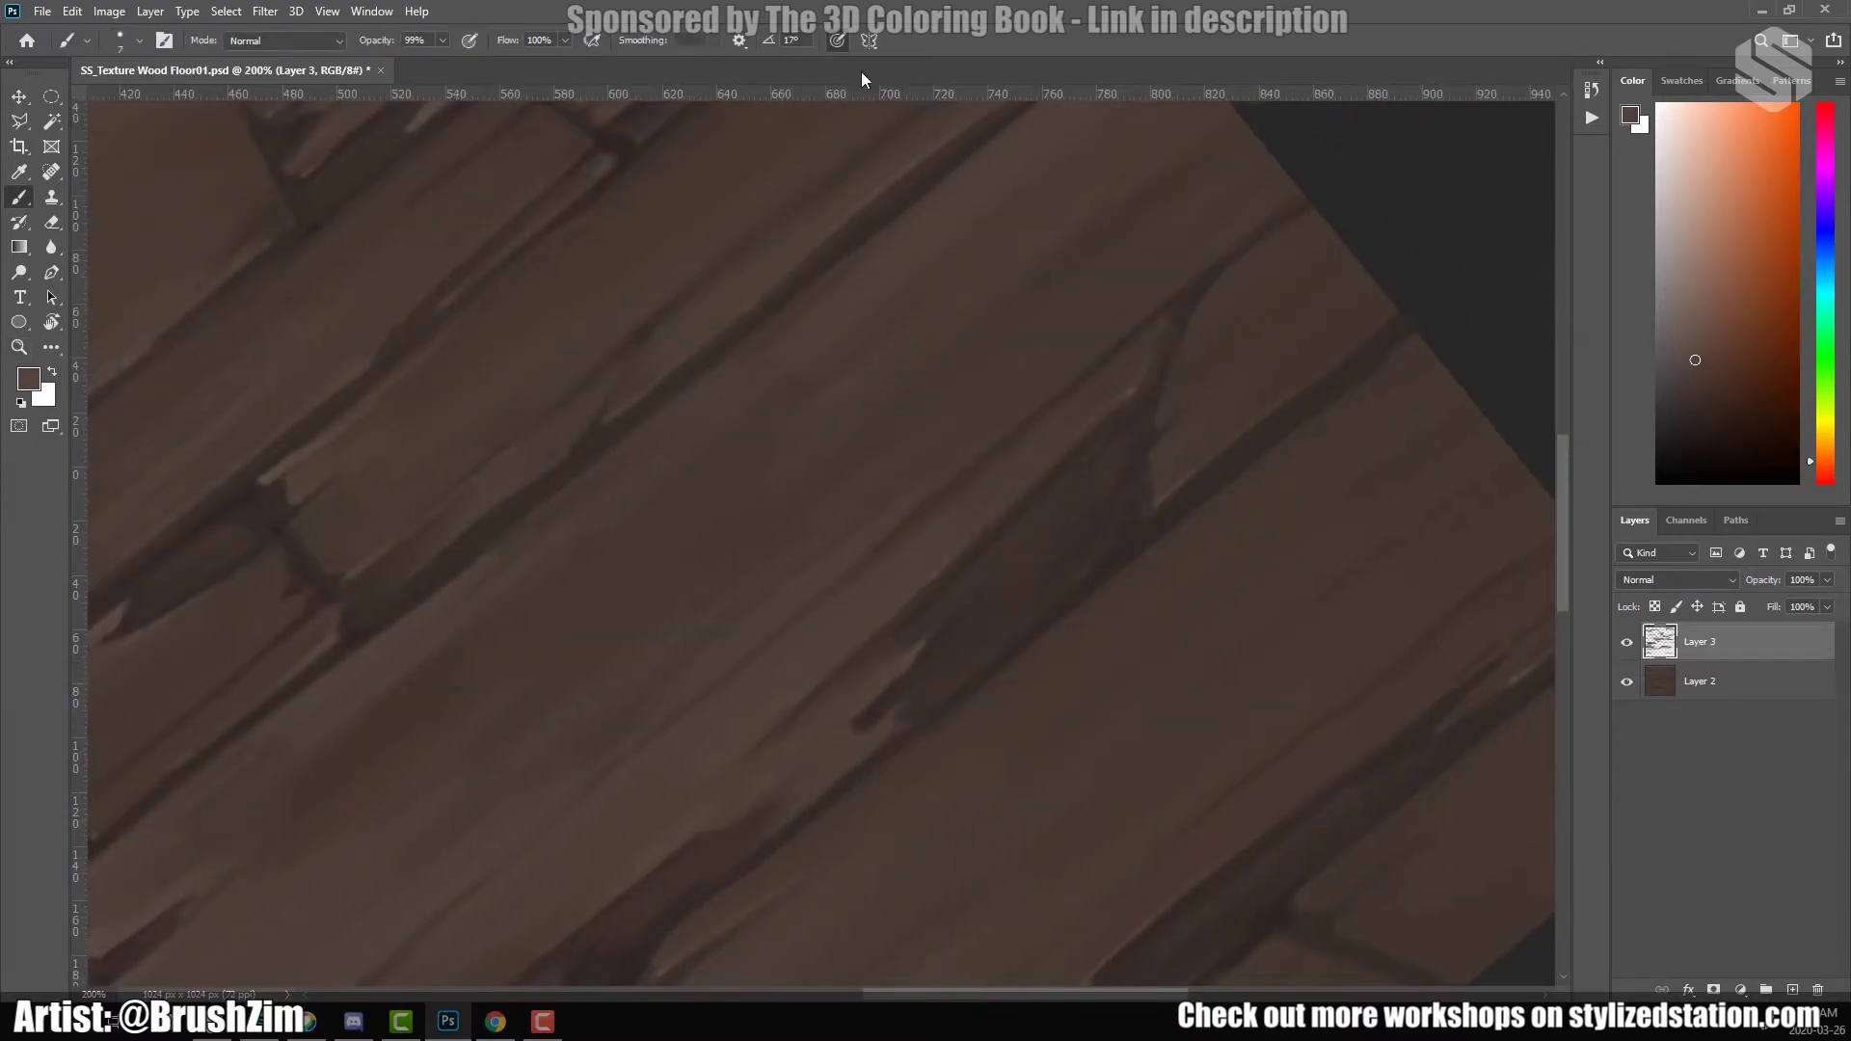
Chip the plank corner at the upper end of the long gap with a light edge and paint darker streaks inside the gap.
{"action": "left_click", "coordinate": [1149, 478], "text": "alt"}
{"action": "scroll", "coordinate": [378, 278], "scroll_direction": "left", "scroll_amount": 2}
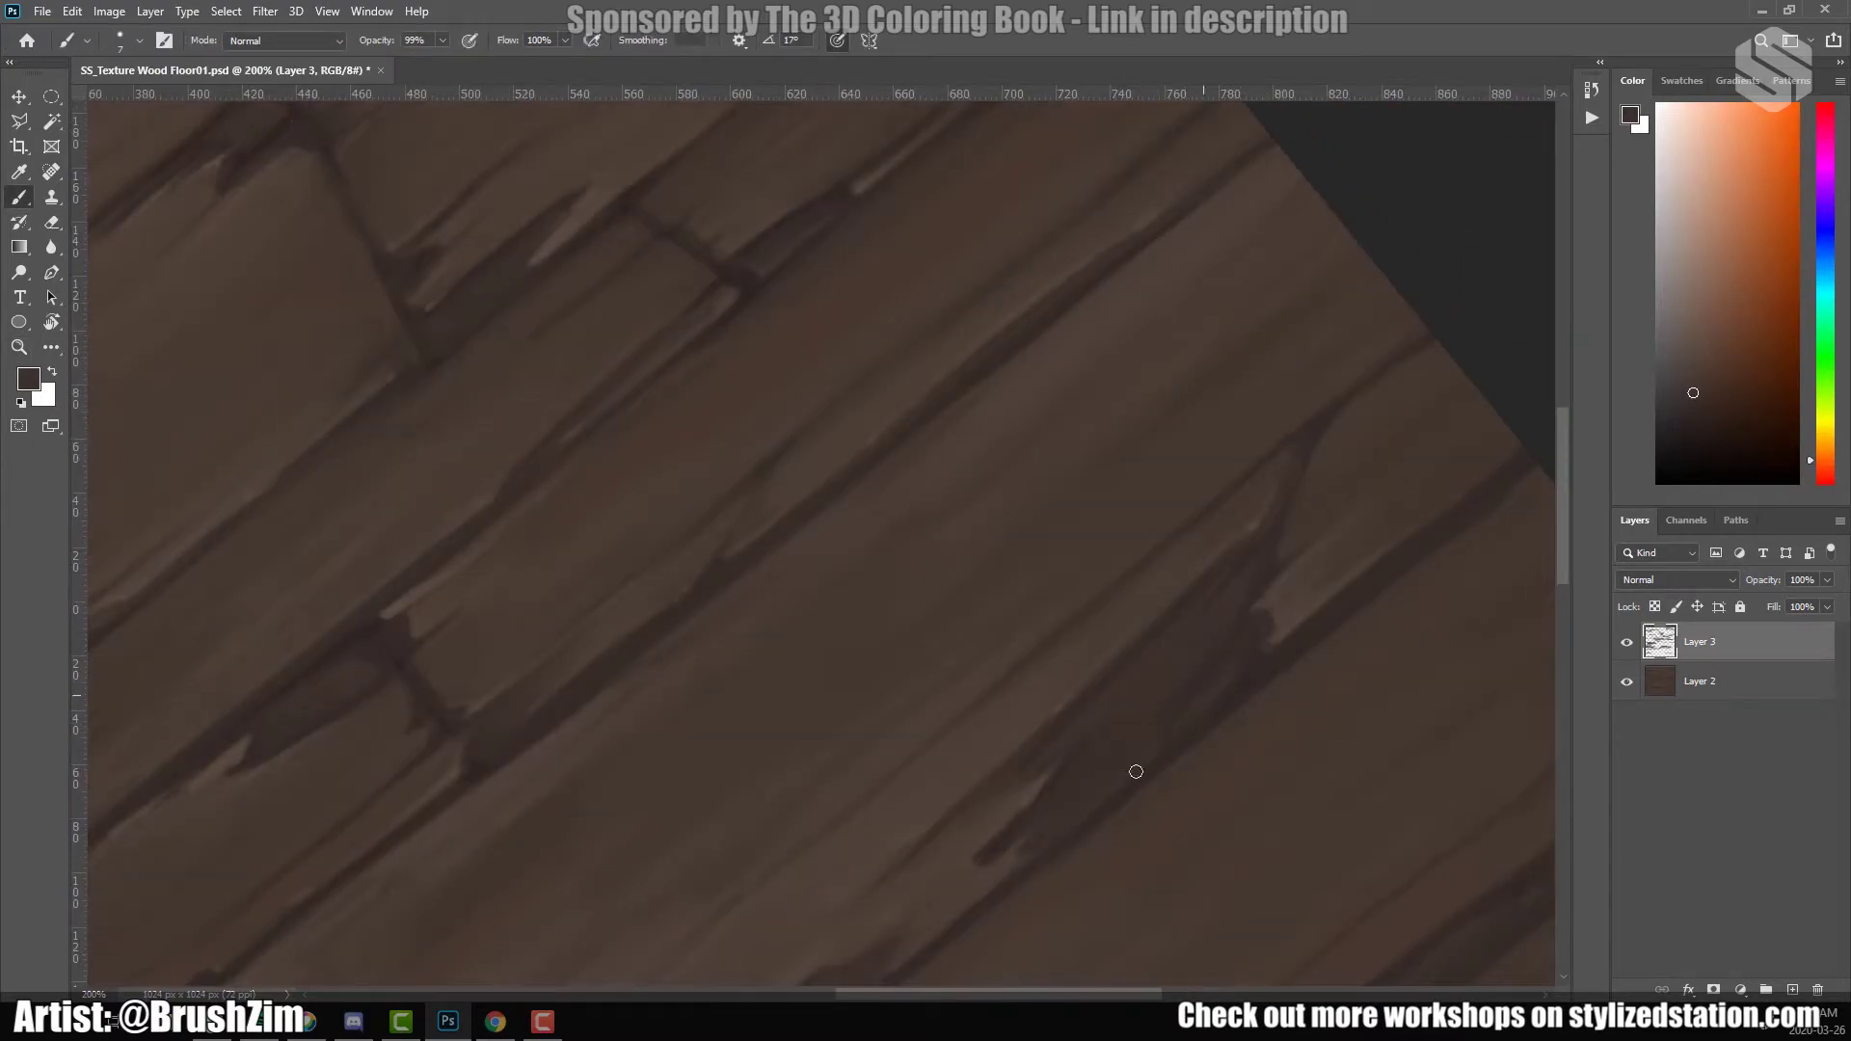
{"action": "left_click", "coordinate": [1275, 538], "text": "alt"}
{"action": "scroll", "coordinate": [1045, 829], "scroll_direction": "right", "scroll_amount": 2}
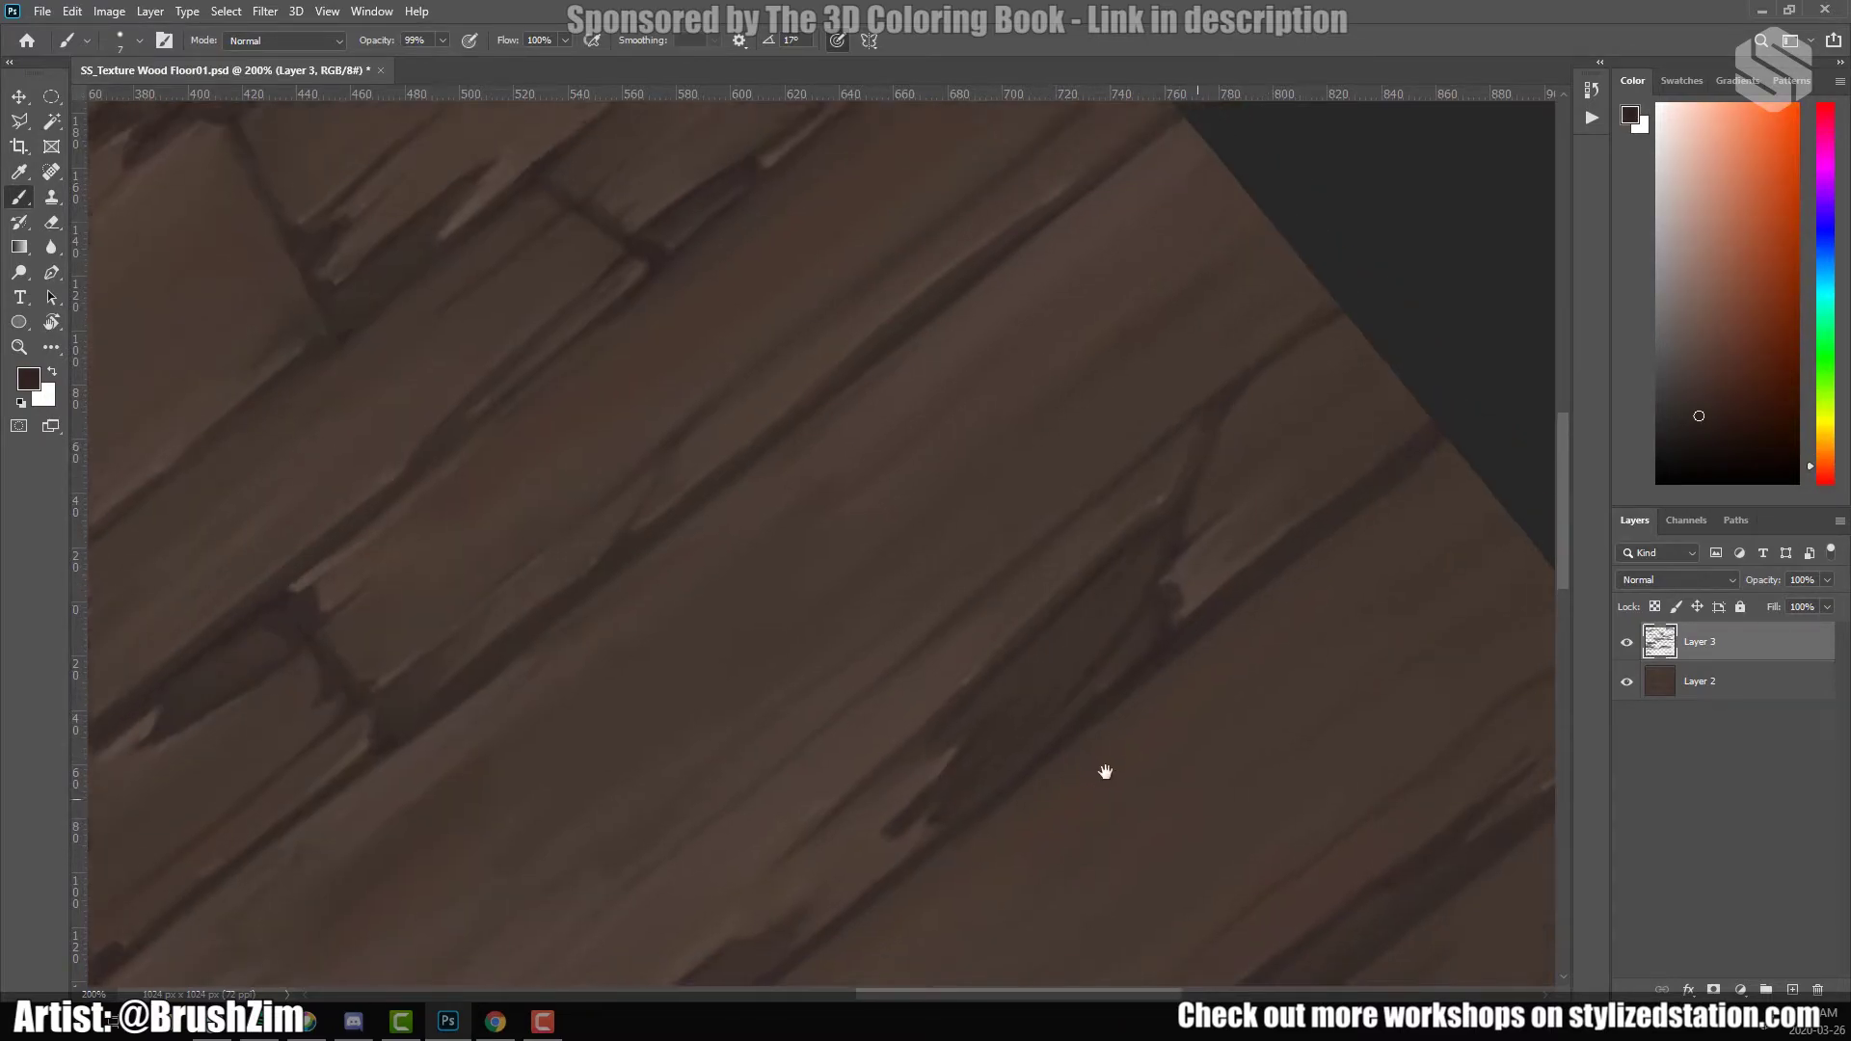
{"action": "left_click", "coordinate": [1216, 490], "text": "alt"}
{"action": "scroll", "coordinate": [1234, 444], "scroll_direction": "down", "scroll_amount": 1}
Examine the seams and joints around the middle and lower part of the floor for spots that still need detail.
{"action": "left_click", "coordinate": [1105, 382], "text": "alt"}
{"action": "scroll", "coordinate": [1166, 415], "scroll_direction": "down", "scroll_amount": 2}
{"action": "scroll", "coordinate": [1109, 501], "scroll_direction": "left", "scroll_amount": 2}
{"action": "left_click_drag", "start_coordinate": [1060, 551], "coordinate": [1036, 651]}
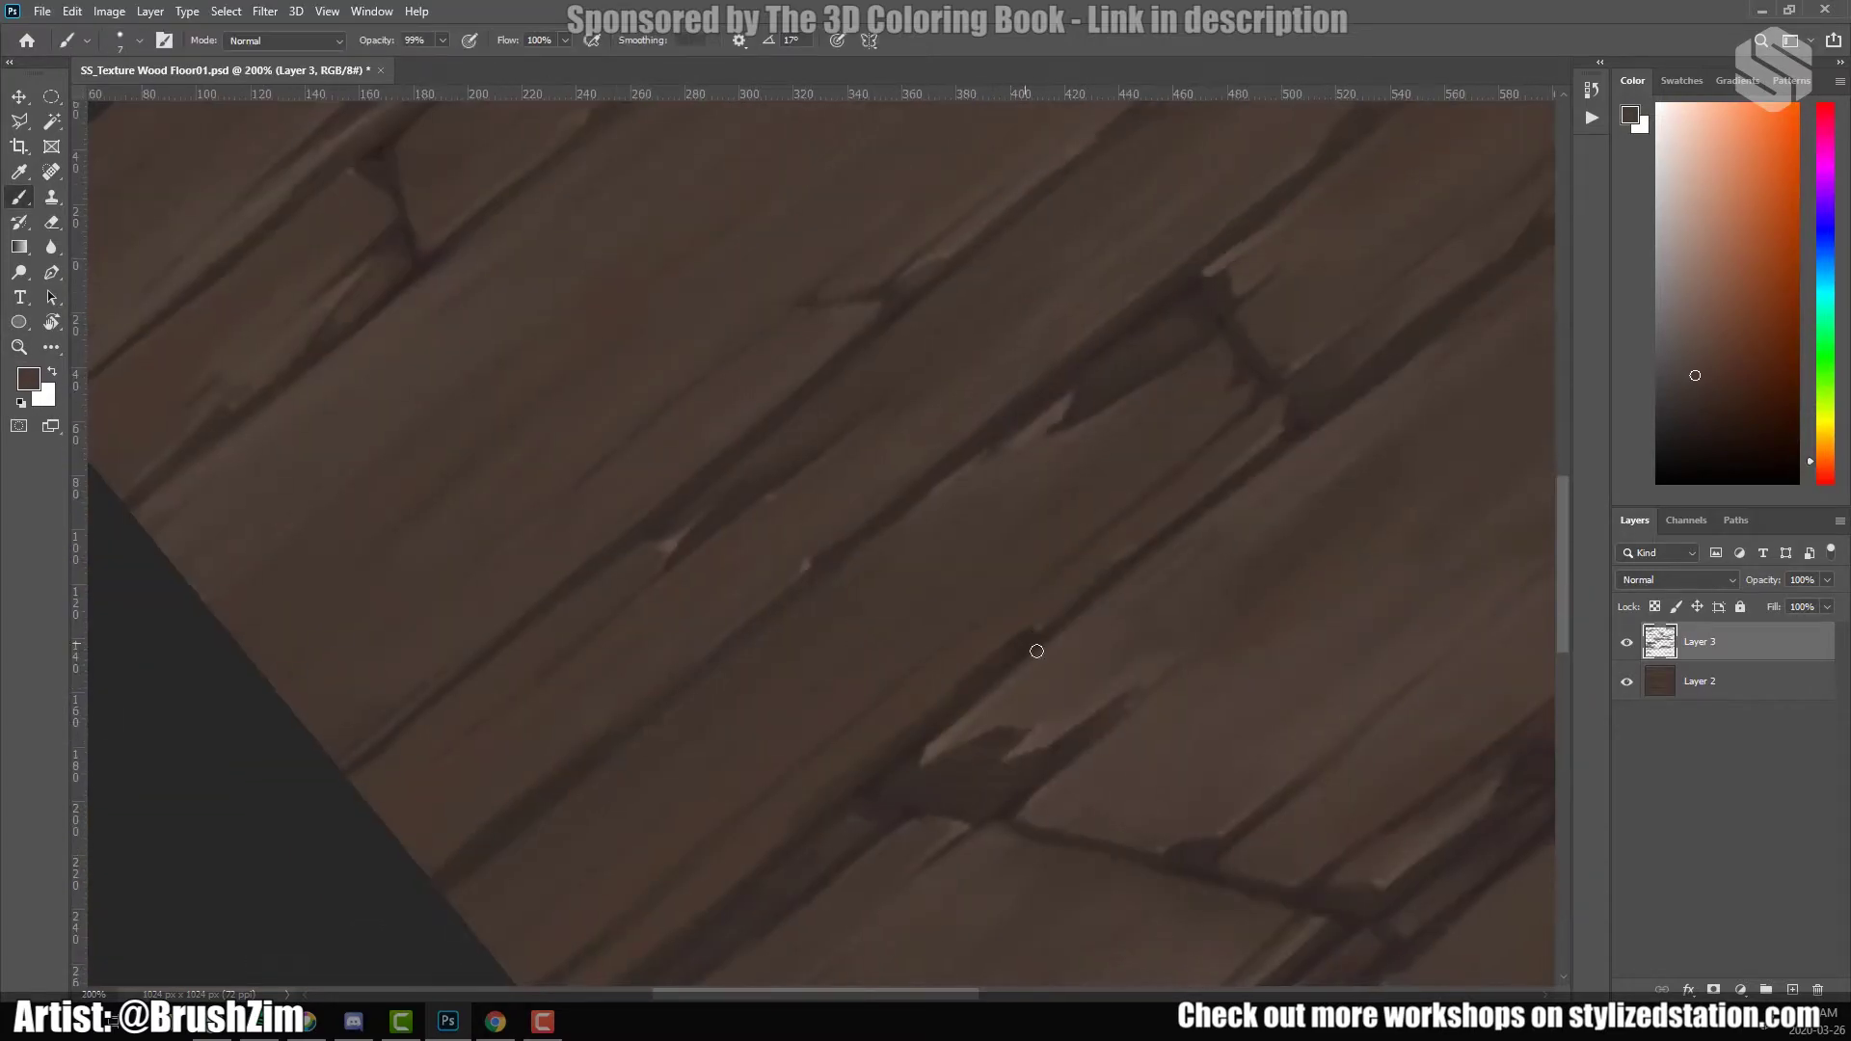
{"action": "scroll", "coordinate": [878, 727], "scroll_direction": "down", "scroll_amount": 2}
{"action": "scroll", "coordinate": [878, 727], "scroll_direction": "left", "scroll_amount": 2}
{"action": "key", "text": "z"}
{"action": "left_click", "coordinate": [1075, 662], "text": "alt"}
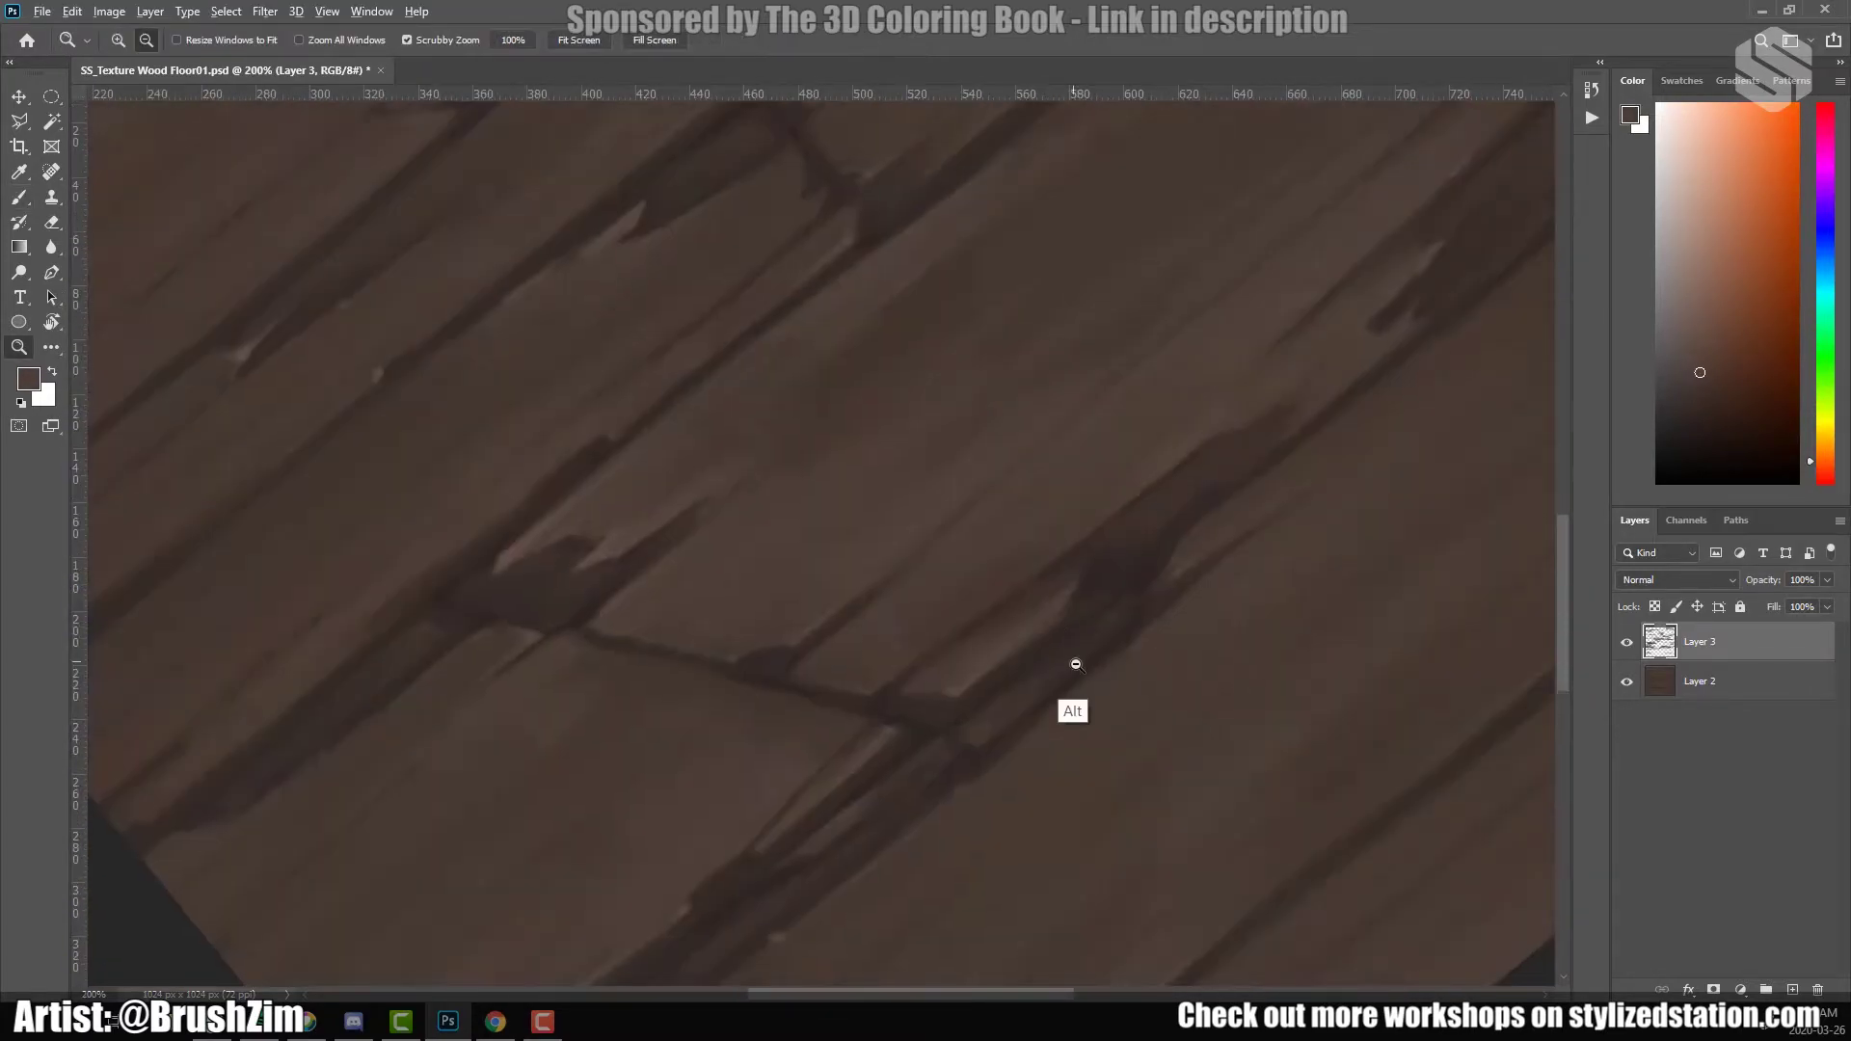
{"action": "left_click_drag", "start_coordinate": [1067, 855], "coordinate": [1087, 606]}
{"action": "key", "text": "b"}
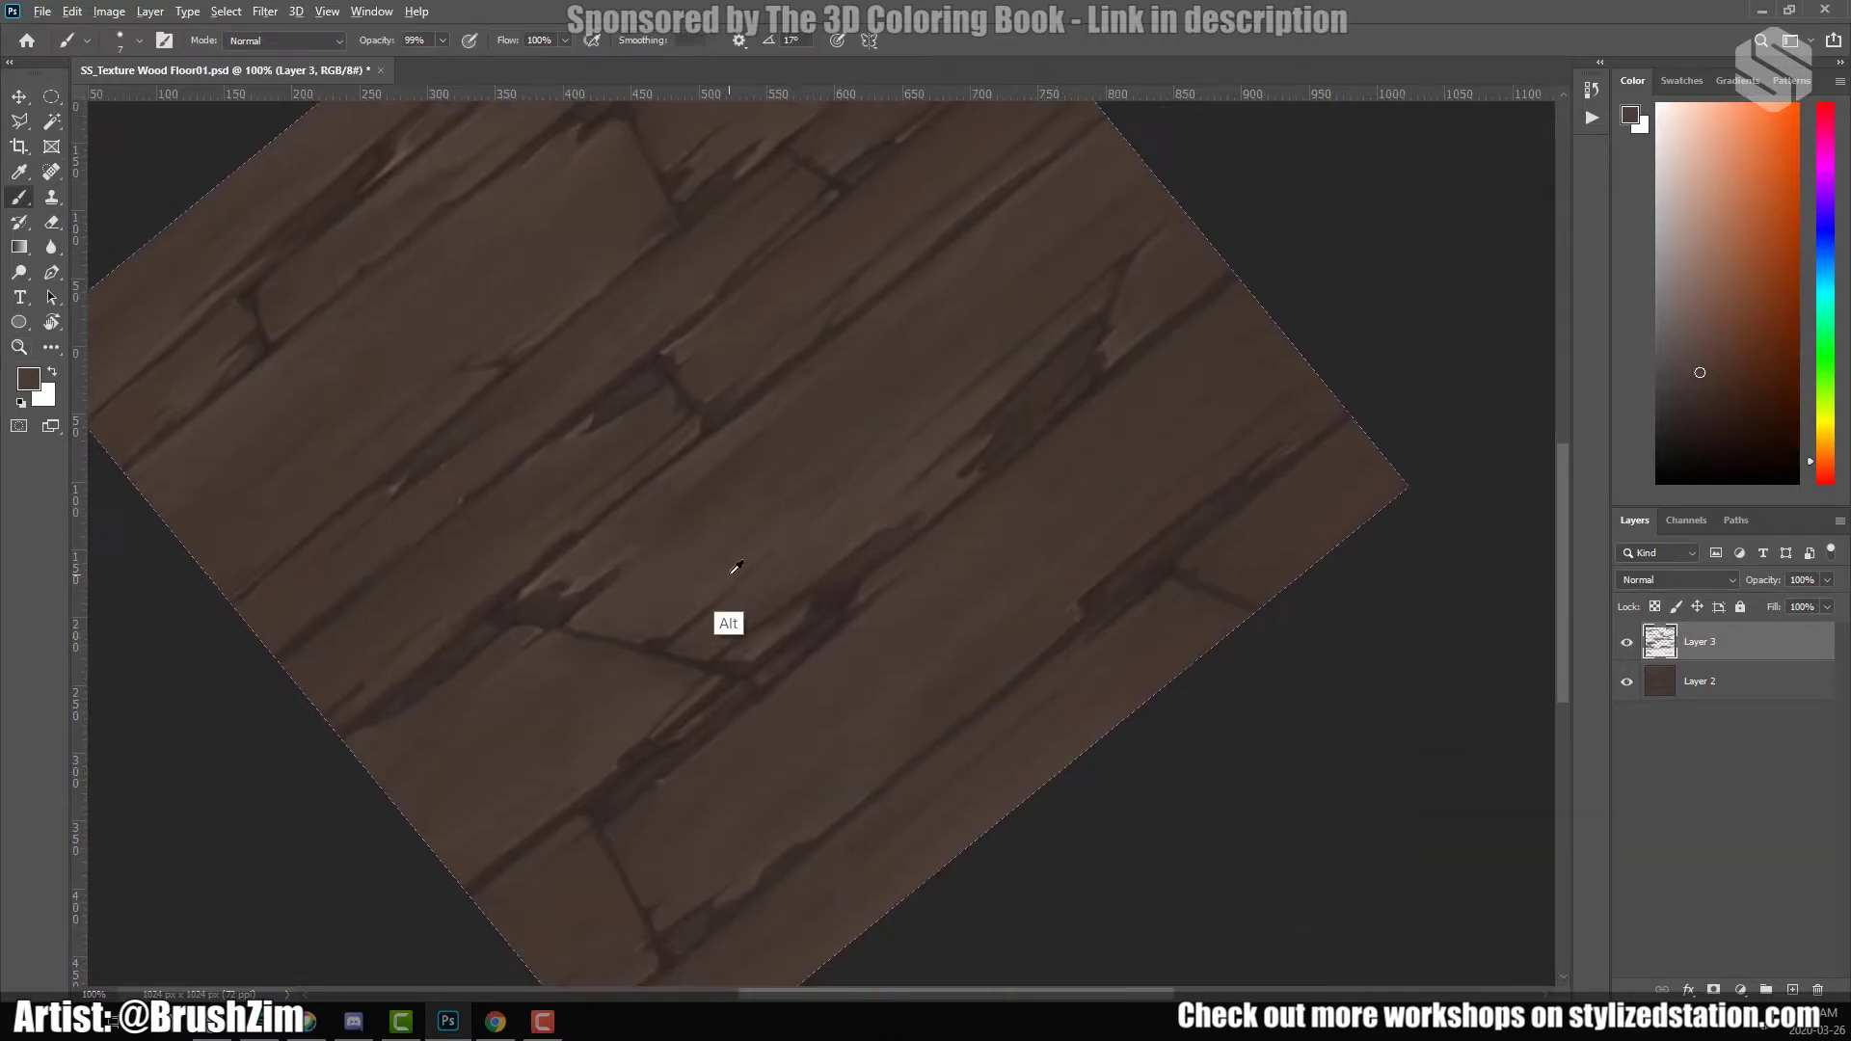
Lighten the short plank's upper edge at the texture's right corner and paint a dark chip where it meets the cross joint.
{"action": "scroll", "coordinate": [1223, 421], "scroll_direction": "down", "scroll_amount": 2}
{"action": "scroll", "coordinate": [906, 736], "scroll_direction": "left", "scroll_amount": 2}
{"action": "scroll", "coordinate": [1059, 627], "scroll_direction": "up", "scroll_amount": 2}
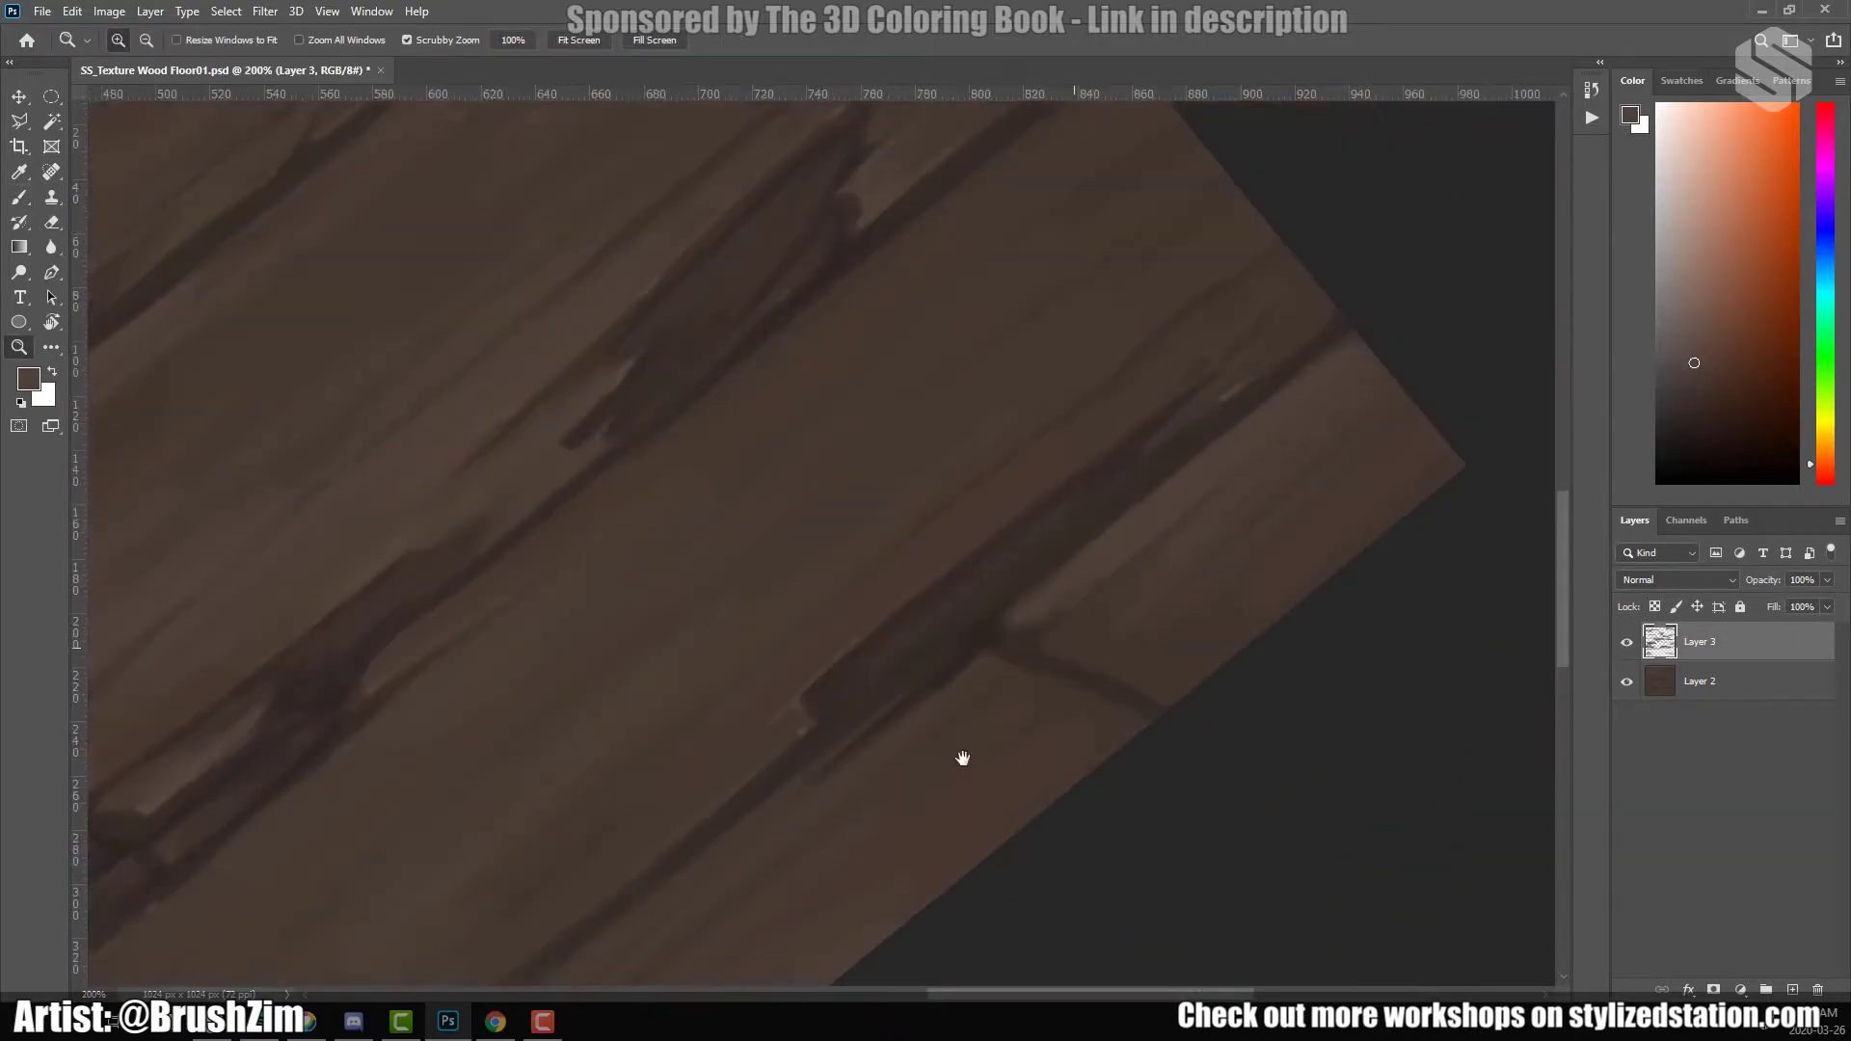
{"action": "scroll", "coordinate": [1033, 591], "scroll_direction": "down", "scroll_amount": 1}
{"action": "scroll", "coordinate": [1033, 592], "scroll_direction": "left", "scroll_amount": 1}
{"action": "left_click", "coordinate": [1091, 590], "text": "alt"}
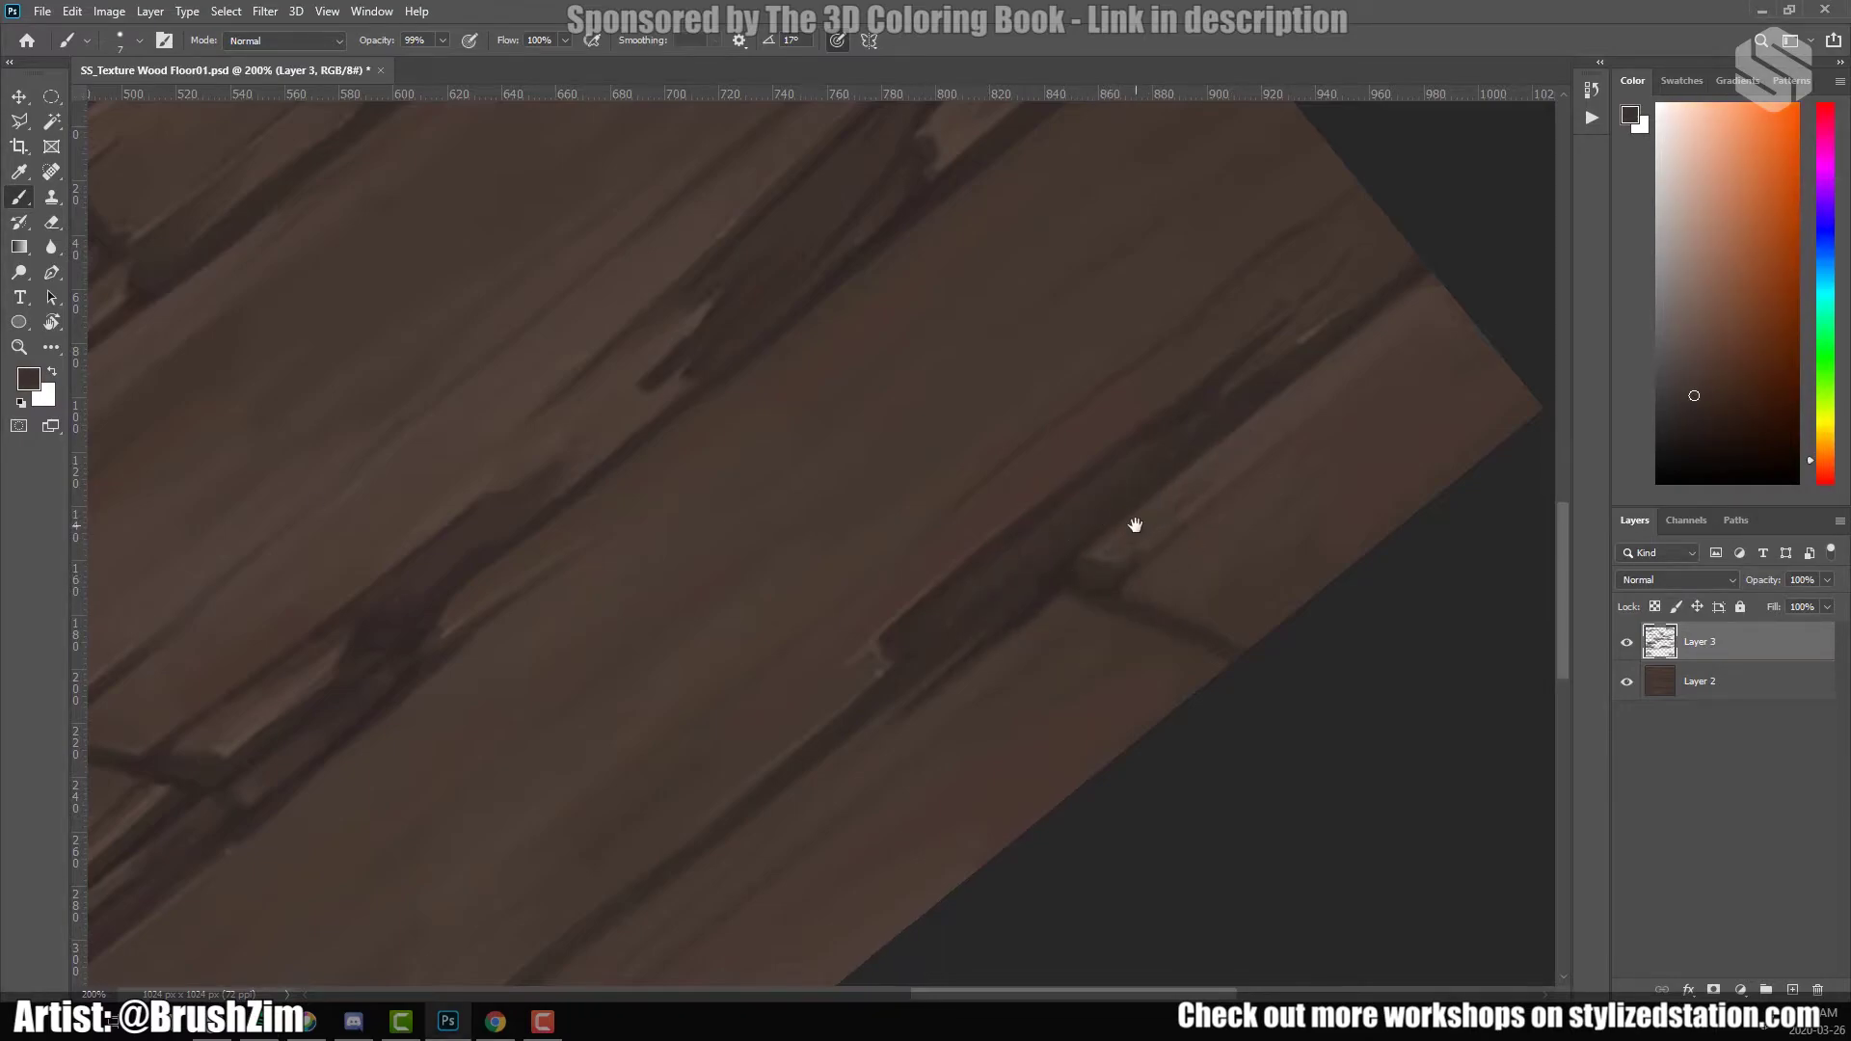
Roughen the upper rim of the right-corner gap with dark jagged strokes and add light splinters at both its ends.
{"action": "scroll", "coordinate": [962, 602], "scroll_direction": "up", "scroll_amount": 1}
{"action": "left_click", "coordinate": [1134, 474], "text": "alt"}
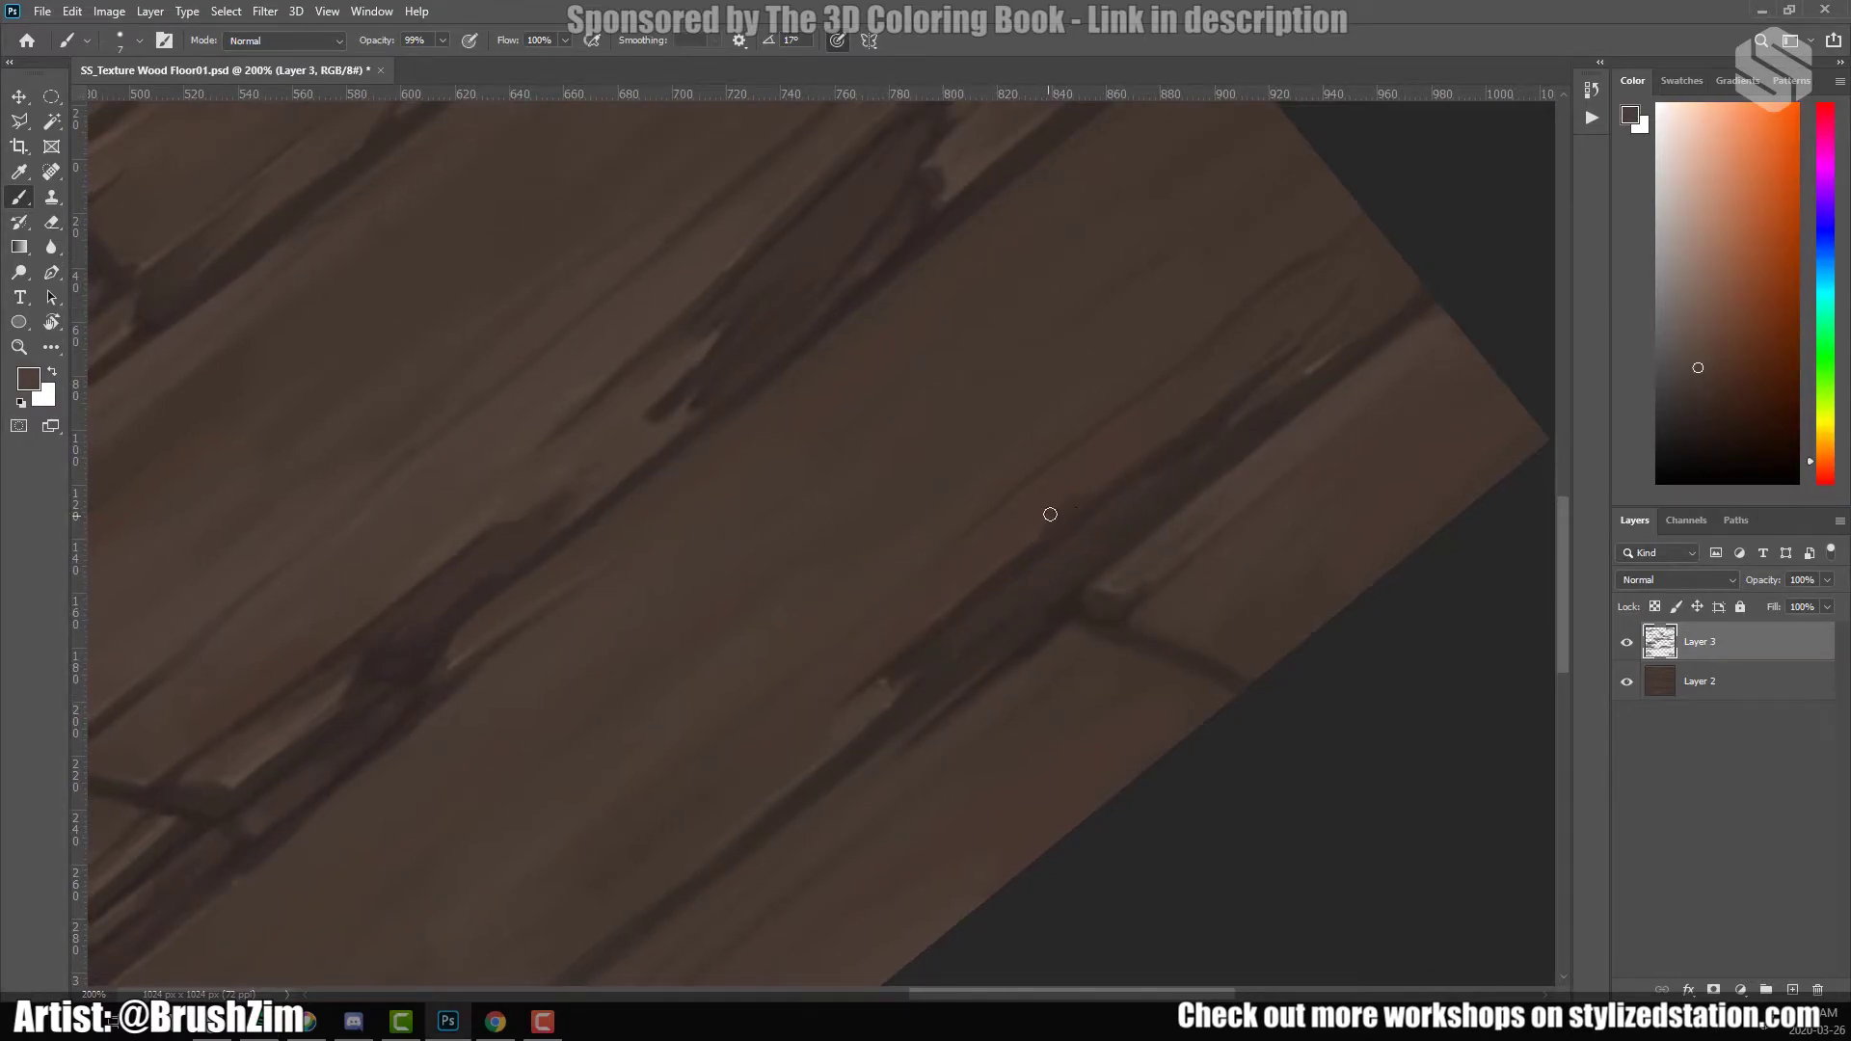
{"action": "scroll", "coordinate": [1050, 514], "scroll_direction": "up", "scroll_amount": 1}
{"action": "scroll", "coordinate": [1076, 500], "scroll_direction": "right", "scroll_amount": 1}
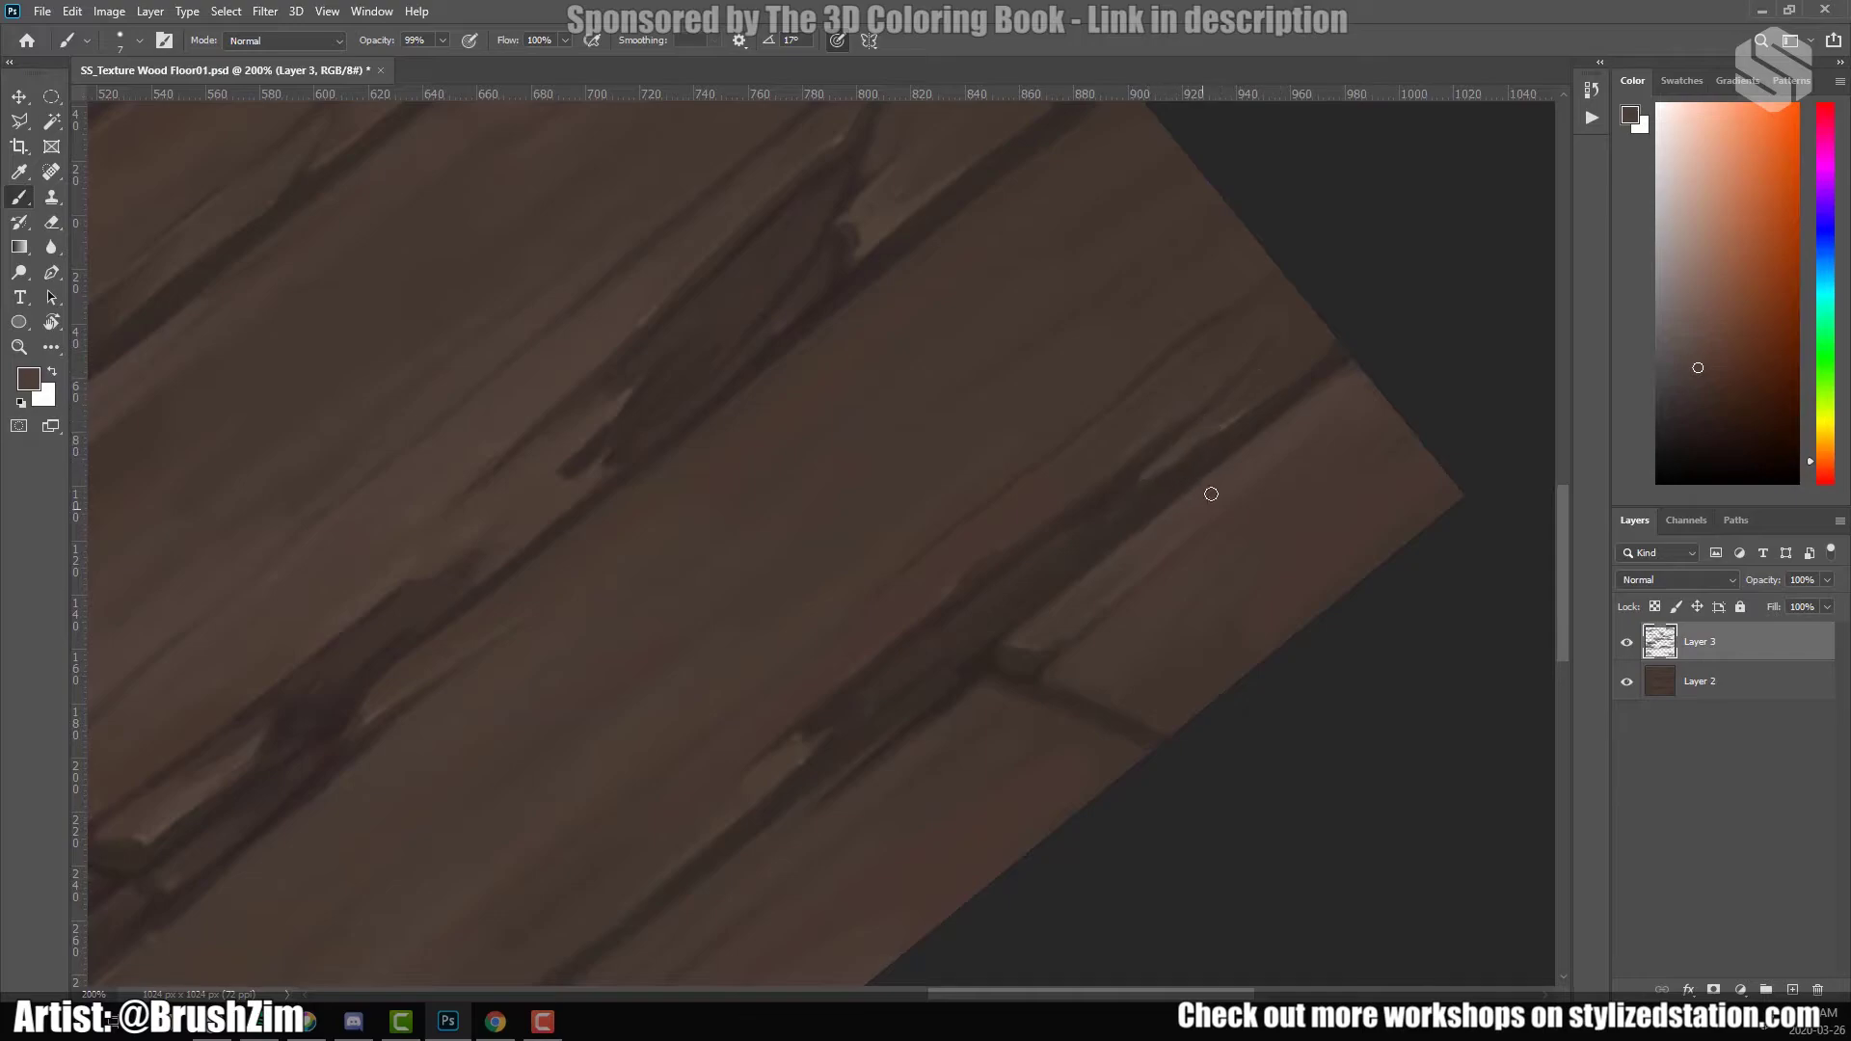
{"action": "scroll", "coordinate": [1299, 325], "scroll_direction": "down", "scroll_amount": 1}
{"action": "scroll", "coordinate": [1299, 325], "scroll_direction": "left", "scroll_amount": 1}
{"action": "key", "text": "Return"}
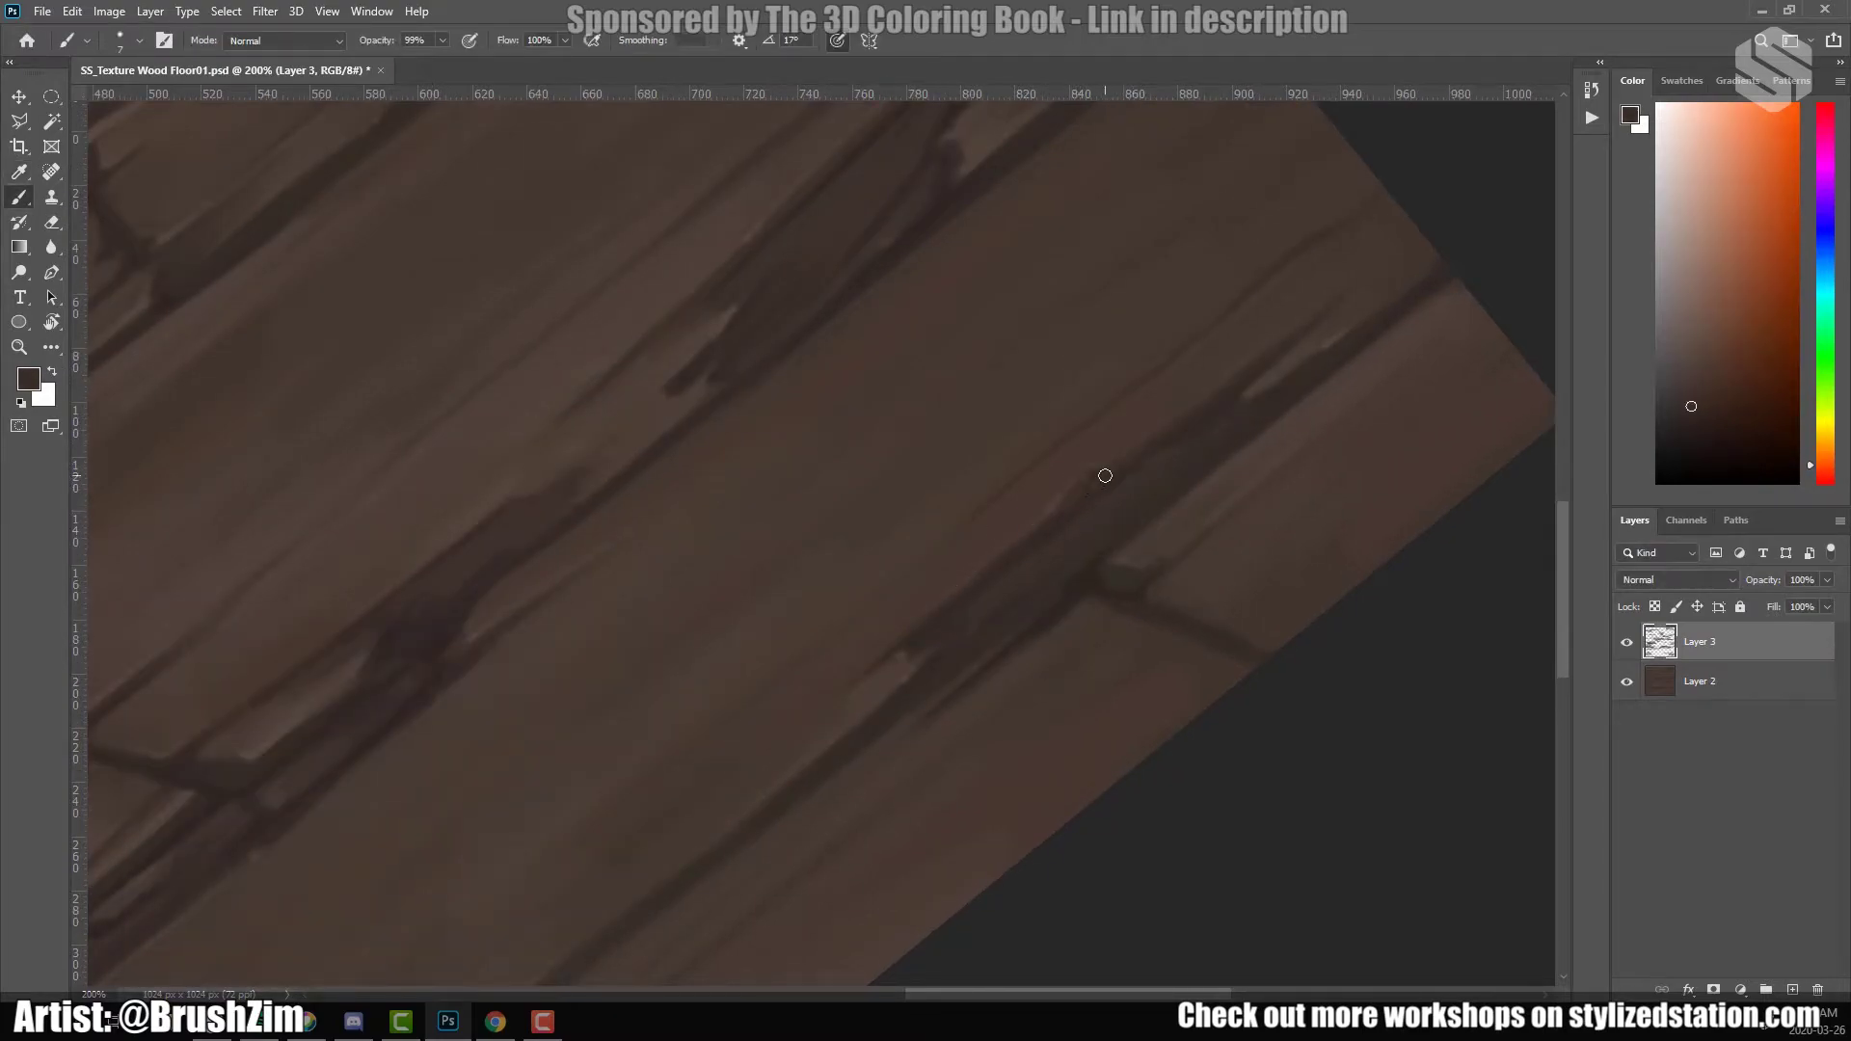
Touch up the dark gap at the bottom corner with a sampled dark tone and reset the canvas rotation.
{"action": "scroll", "coordinate": [1025, 653], "scroll_direction": "right", "scroll_amount": 2}
{"action": "scroll", "coordinate": [1100, 529], "scroll_direction": "left", "scroll_amount": 7}
{"action": "scroll", "coordinate": [1099, 529], "scroll_direction": "down", "scroll_amount": 4}
{"action": "left_click", "coordinate": [756, 372], "text": "alt"}
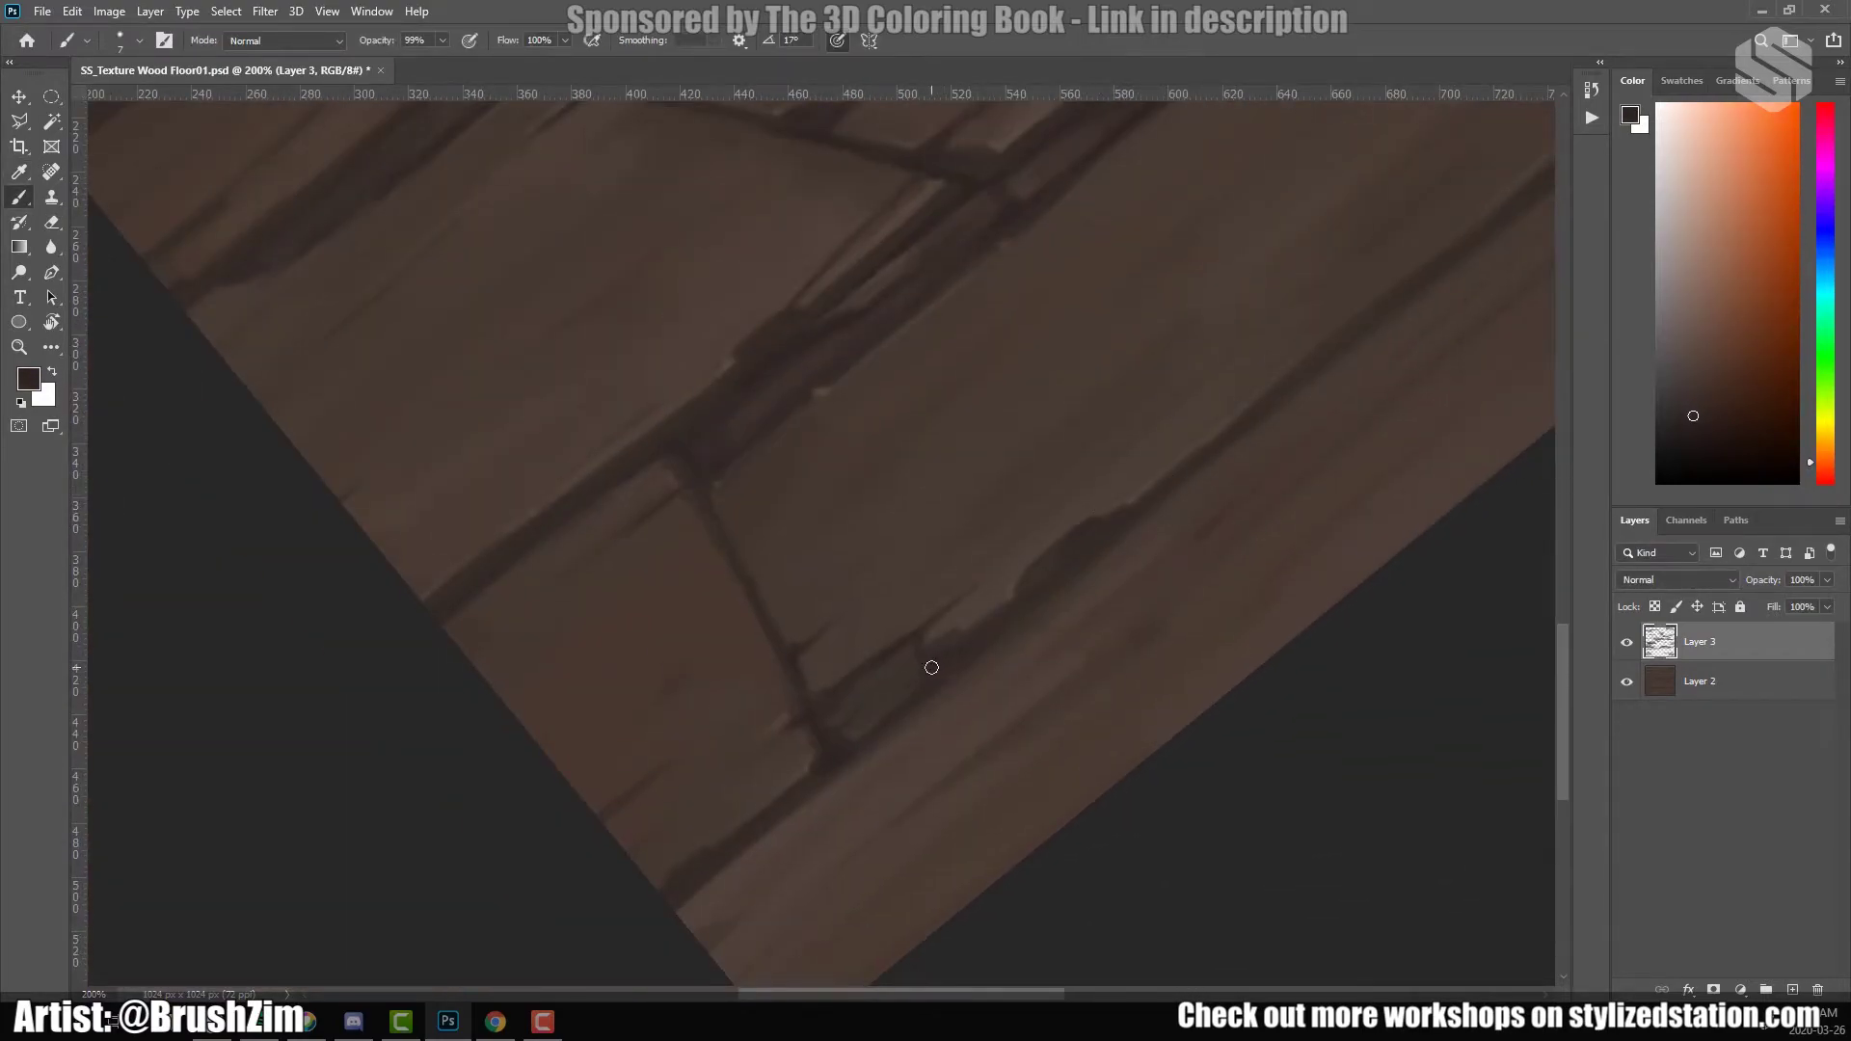
{"action": "scroll", "coordinate": [931, 667], "scroll_direction": "down", "scroll_amount": 2}
{"action": "scroll", "coordinate": [910, 670], "scroll_direction": "down", "scroll_amount": 3}
{"action": "key", "text": "r"}
{"action": "key", "text": "Escape"}
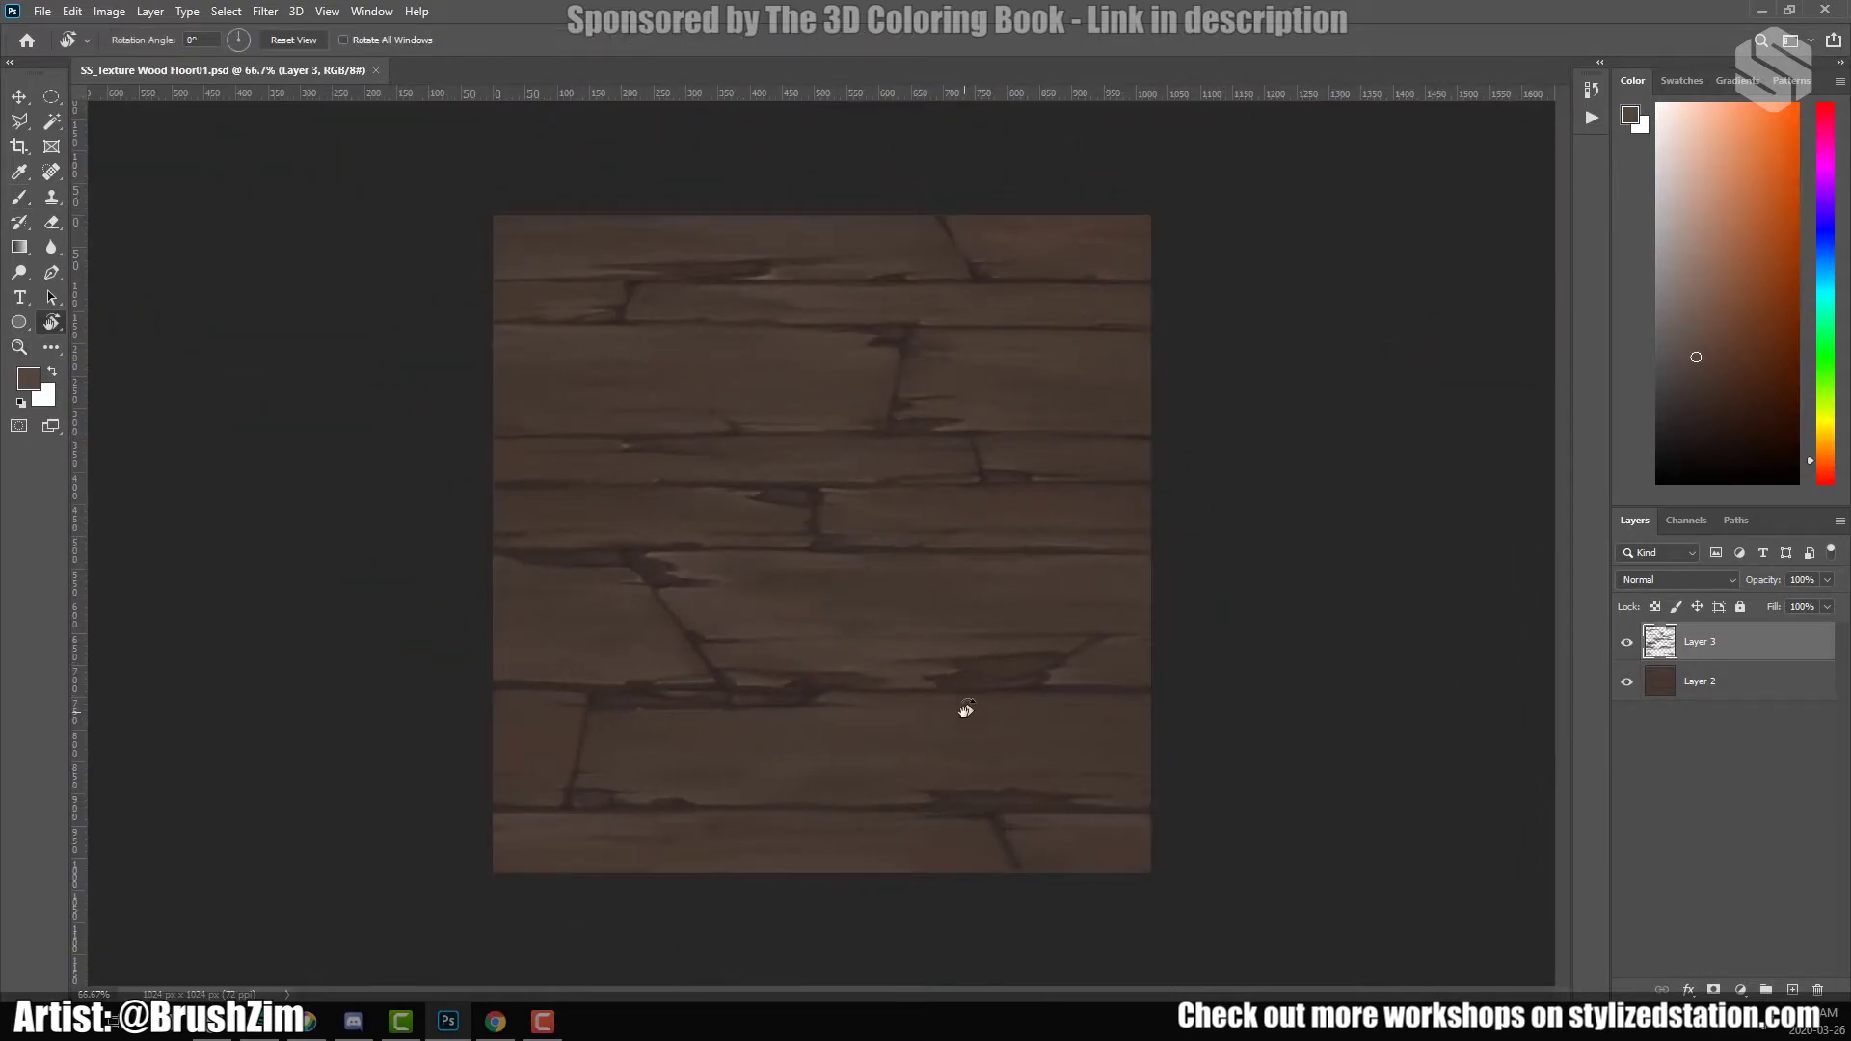
Merge the painted layer into the floor texture and duplicate the merged layer.
{"action": "left_click_drag", "start_coordinate": [1103, 670], "coordinate": [914, 703]}
{"action": "key", "text": "ctrl+shift+e"}
{"action": "key", "text": "ctrl+j"}
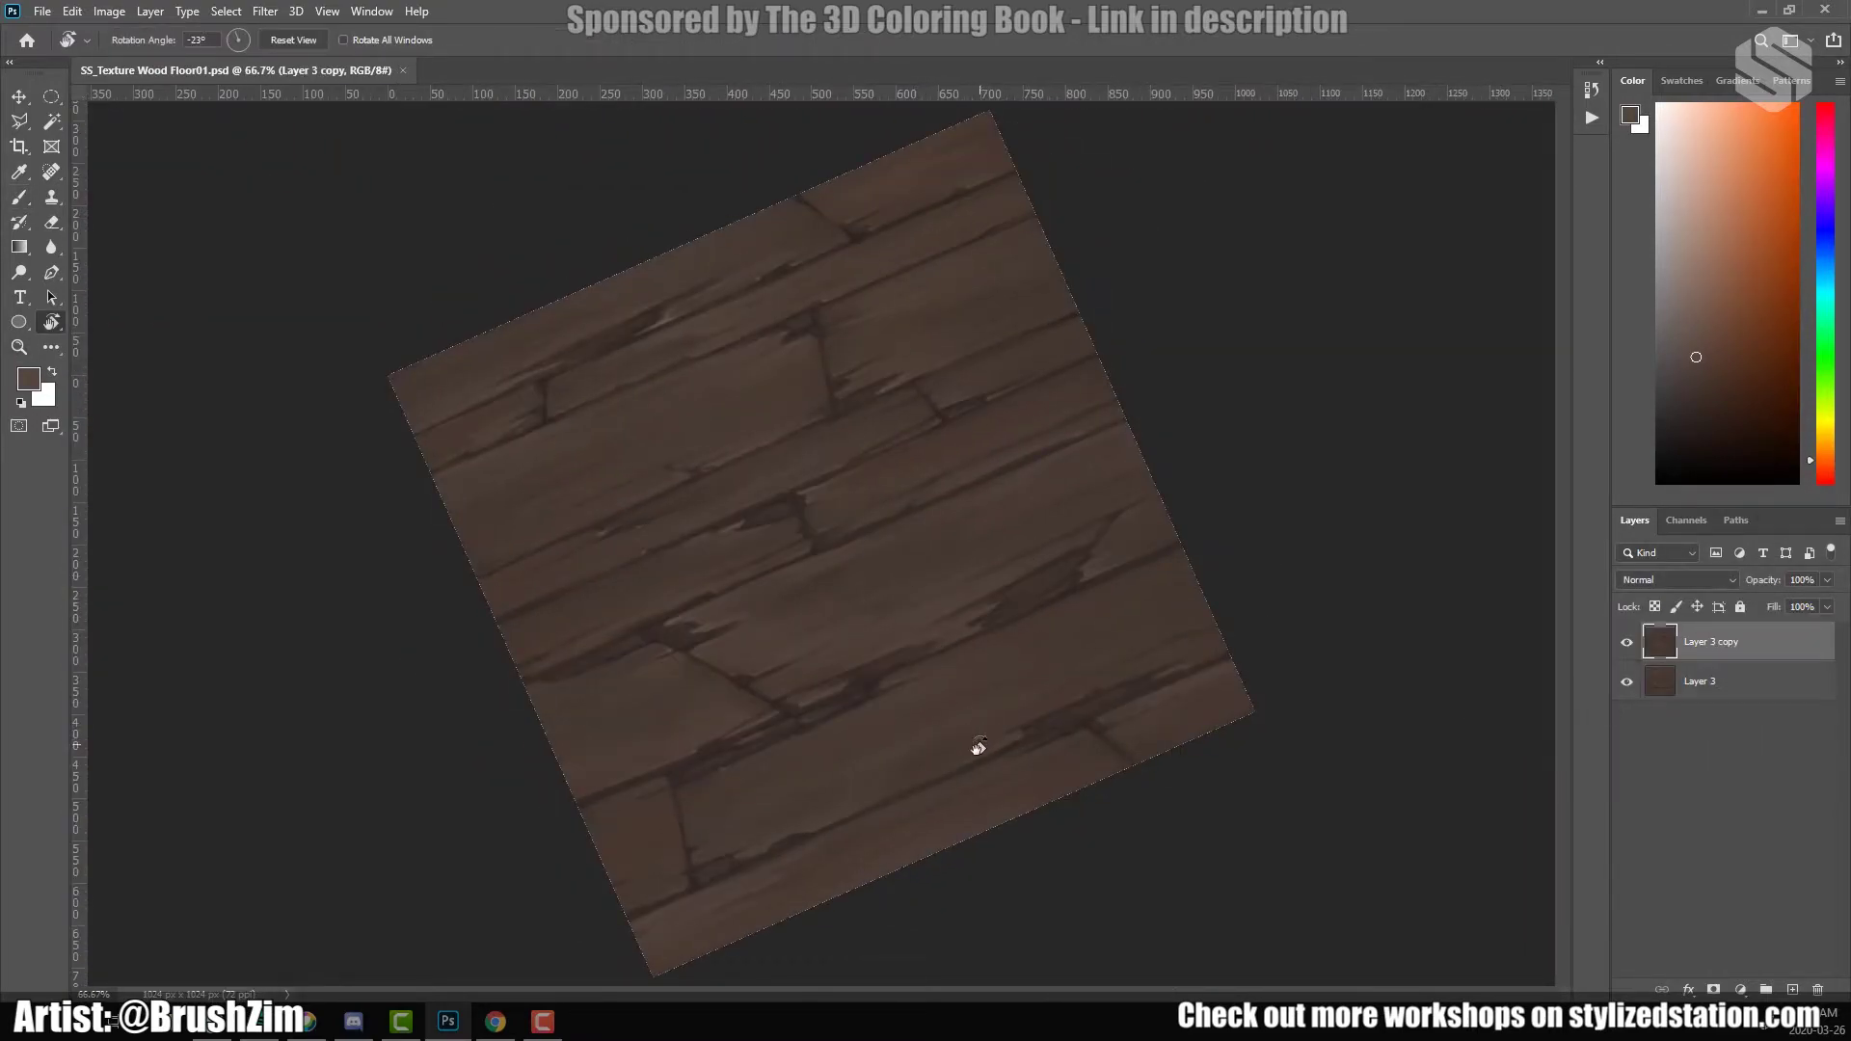
{"action": "key", "text": "Escape"}
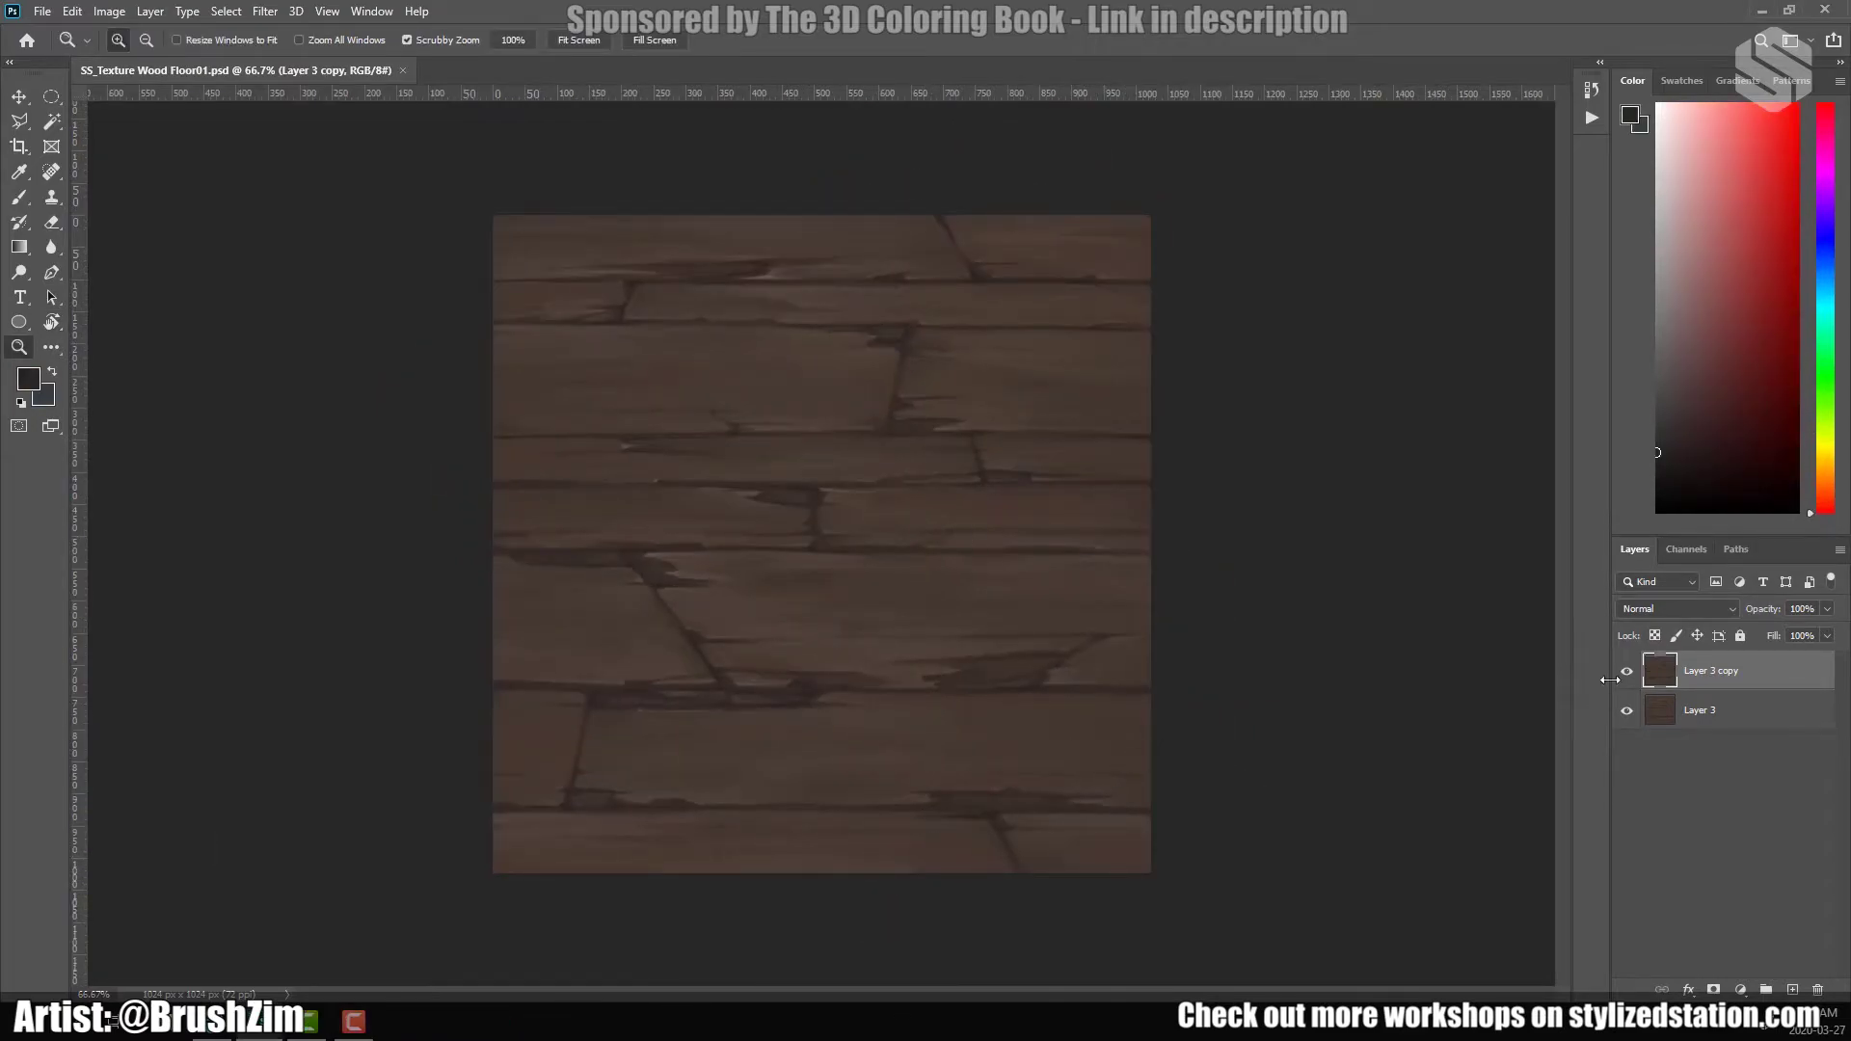
Copy the full-width band around the seam just below the middle, shift it down to widen the plank row above, and merge it down.
{"action": "key", "text": "m"}
{"action": "left_click_drag", "start_coordinate": [469, 512], "coordinate": [1180, 615]}
{"action": "key", "text": "ctrl+j"}
{"action": "key", "text": "v"}
{"action": "left_click_drag", "start_coordinate": [965, 561], "coordinate": [966, 588]}
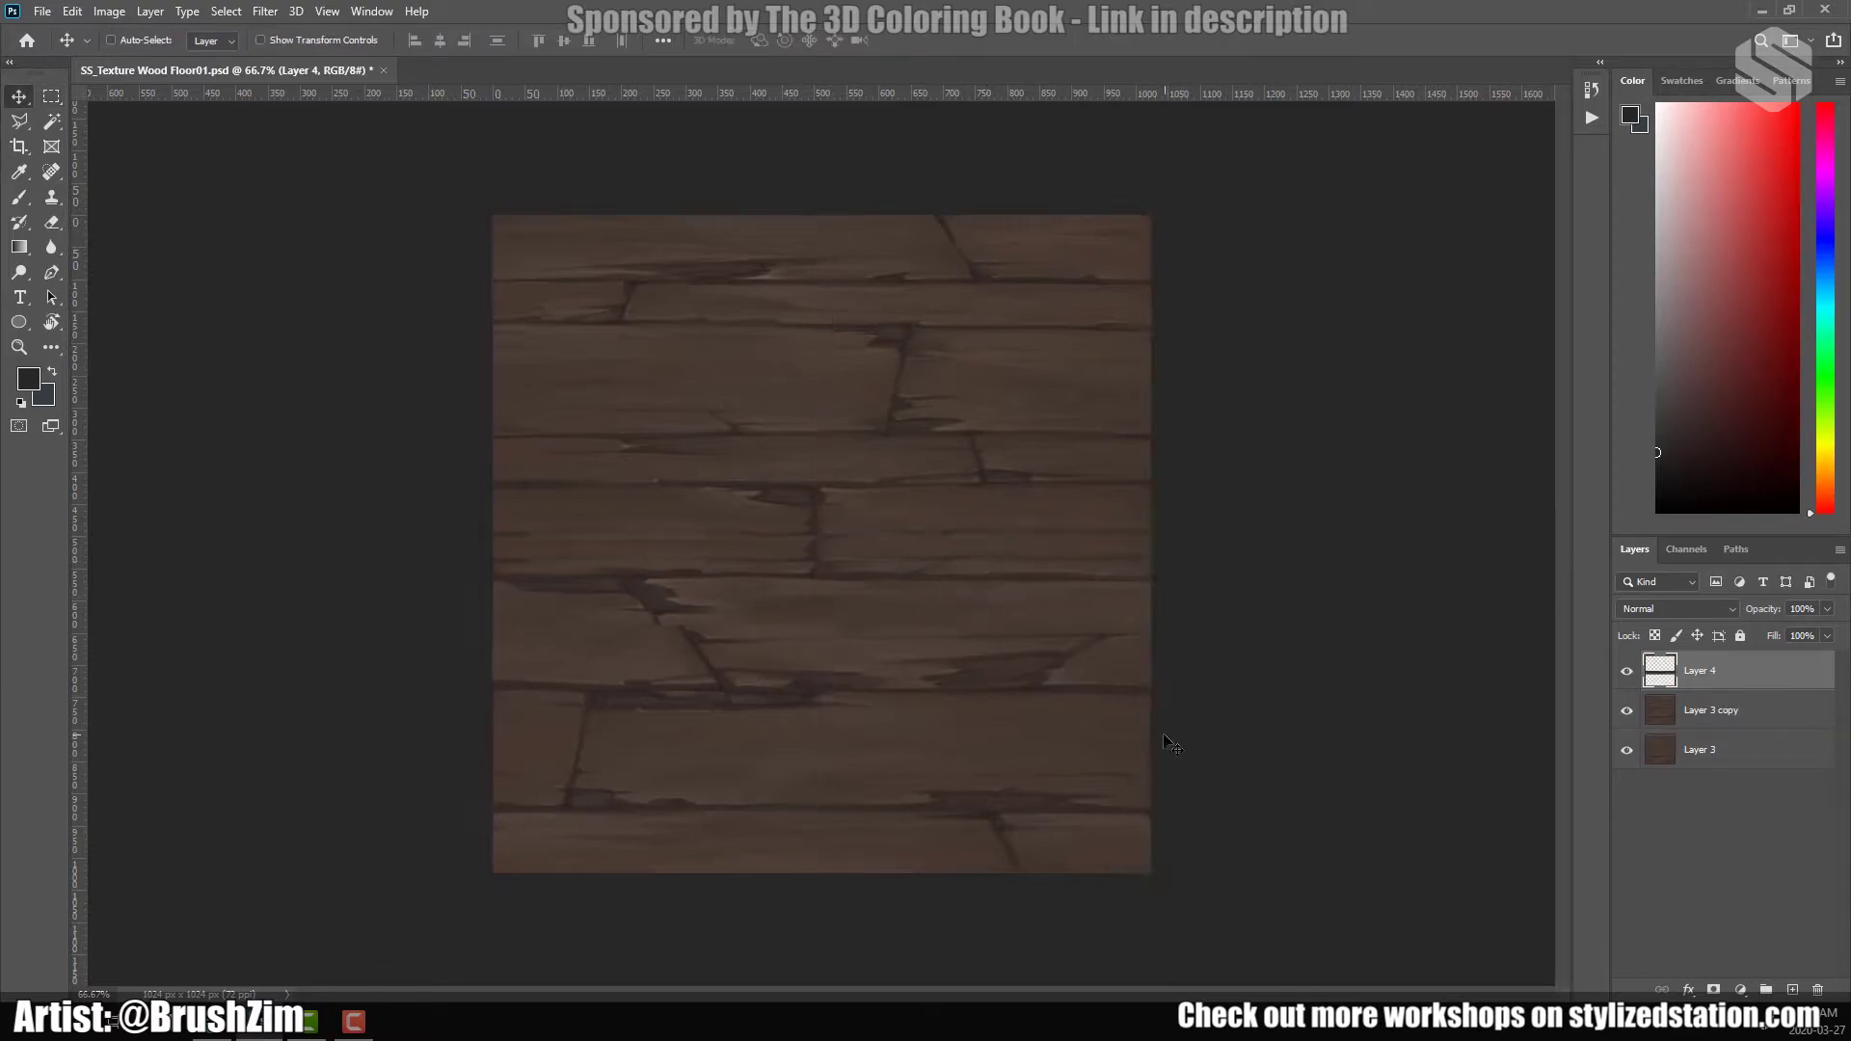
{"action": "key", "text": "b"}
{"action": "left_click", "coordinate": [665, 635], "text": "alt"}
{"action": "key", "text": "ctrl+e"}
Copy the splintered gap at the foot of the diagonal joint onto a new layer and shift it left along the seam.
{"action": "key", "text": "m"}
{"action": "left_click_drag", "start_coordinate": [590, 651], "coordinate": [865, 677]}
{"action": "key", "text": "ctrl+j"}
{"action": "key", "text": "v"}
{"action": "mouse_move", "coordinate": [733, 665]}
{"action": "left_mouse_down"}
{"action": "mouse_move", "coordinate": [709, 714]}
{"action": "mouse_move", "coordinate": [617, 680]}
{"action": "left_mouse_up"}
Repaint the diagonal joint as a steeper crack meeting the shifted gap, and cover the leftover crack fragments with sampled plank tones.
{"action": "key", "text": "b"}
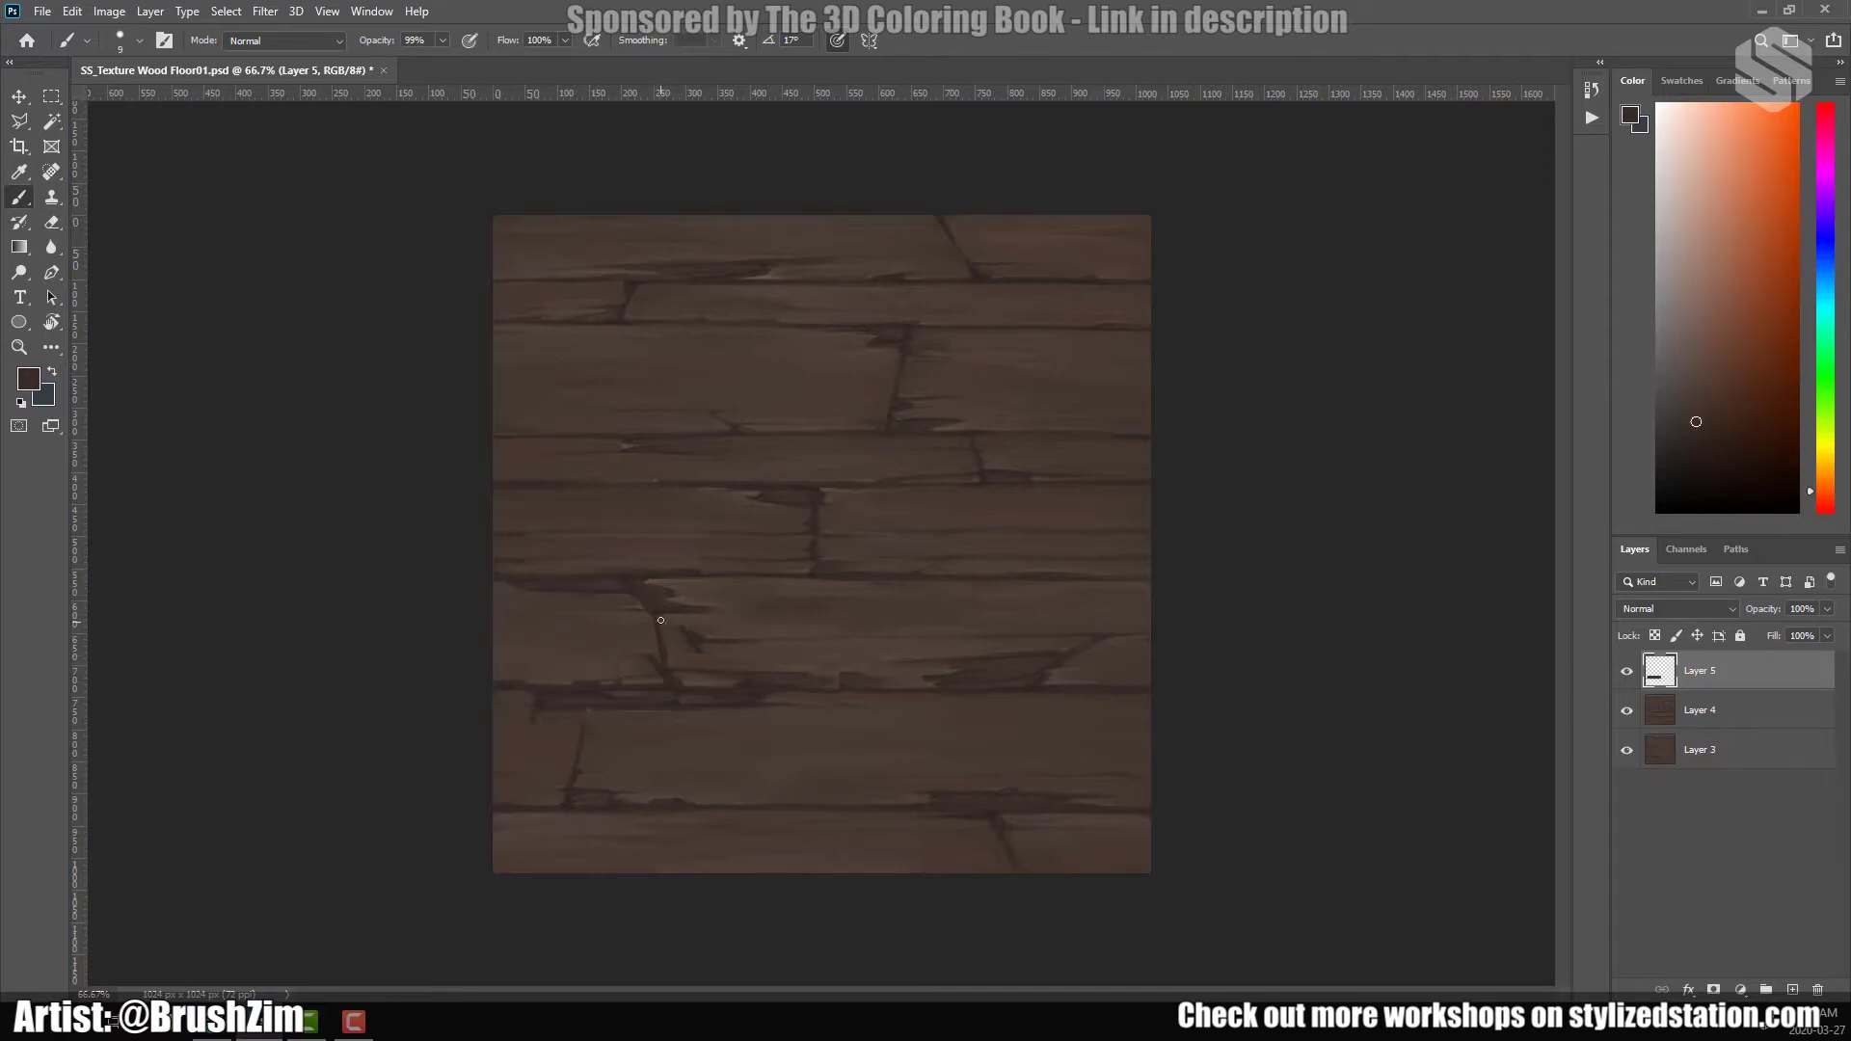
{"action": "right_click", "coordinate": [686, 650]}
{"action": "left_click", "coordinate": [686, 650], "text": "alt"}
{"action": "left_click", "coordinate": [686, 650]}
{"action": "left_click", "coordinate": [786, 734], "text": "alt"}
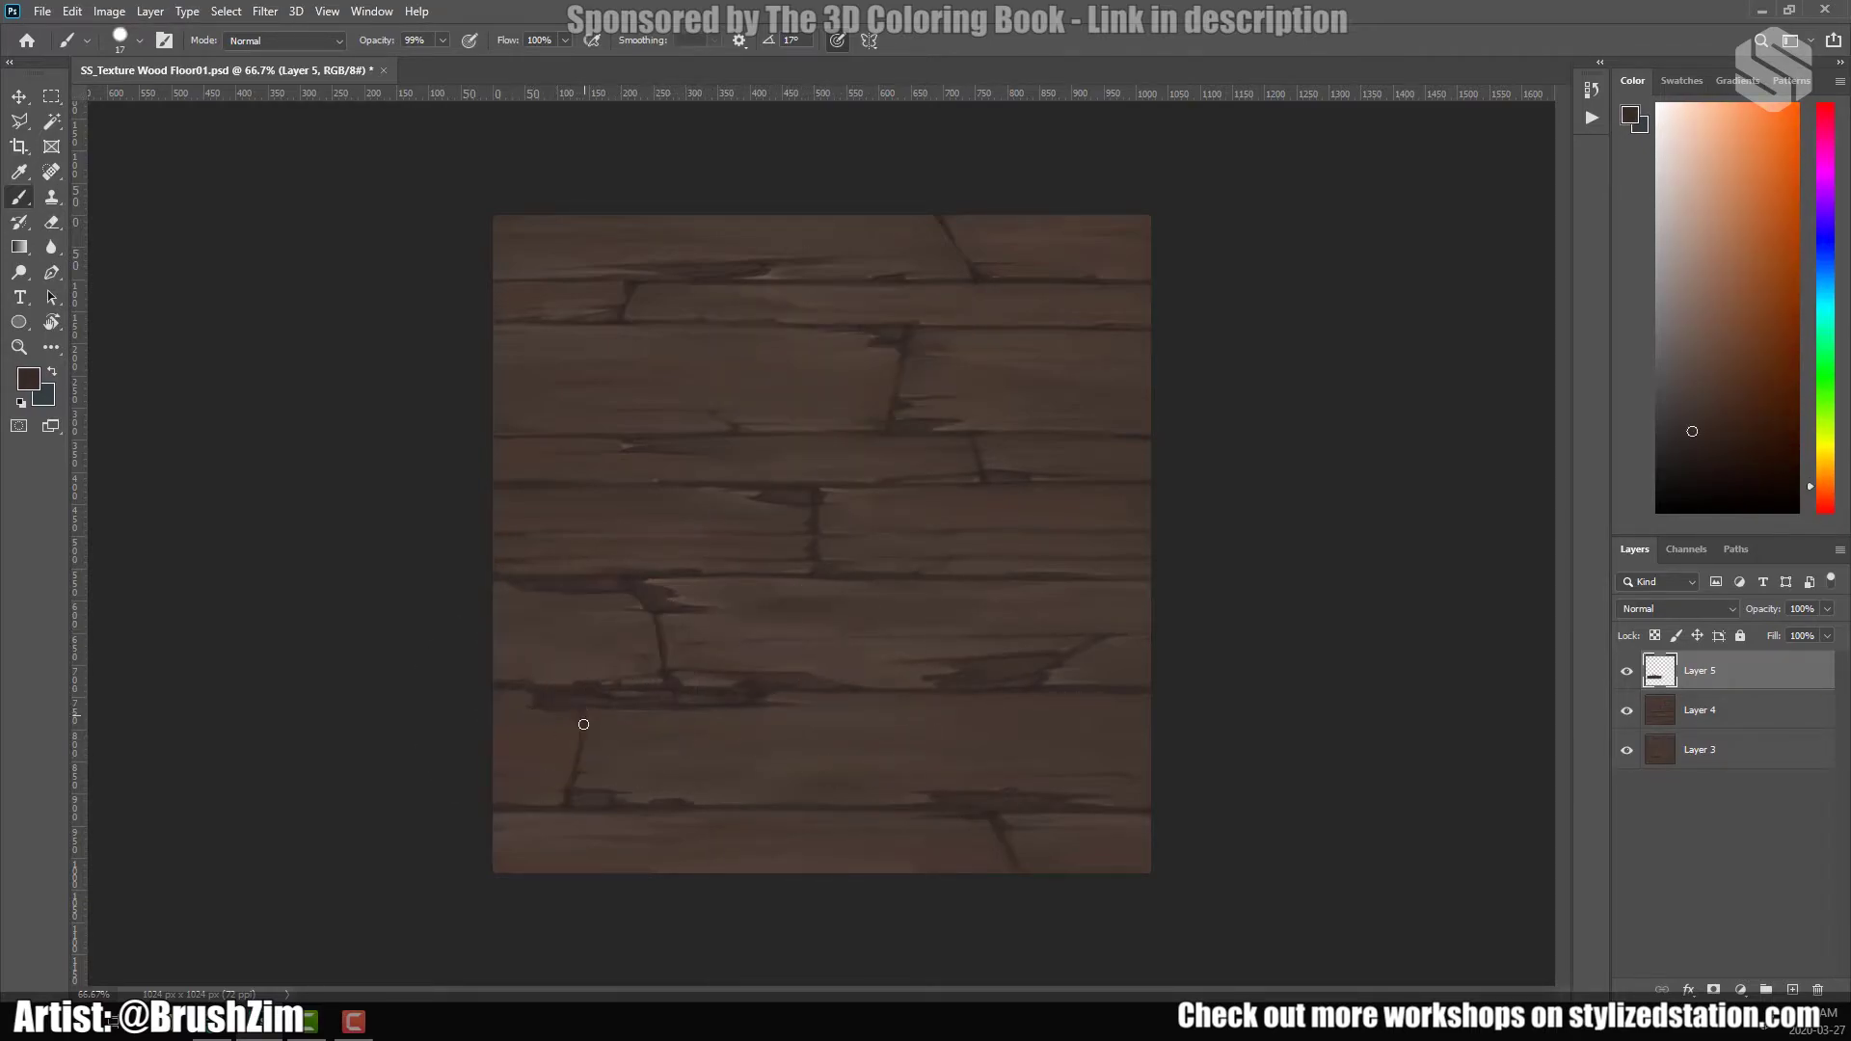
{"action": "left_click", "coordinate": [650, 600], "text": "alt"}
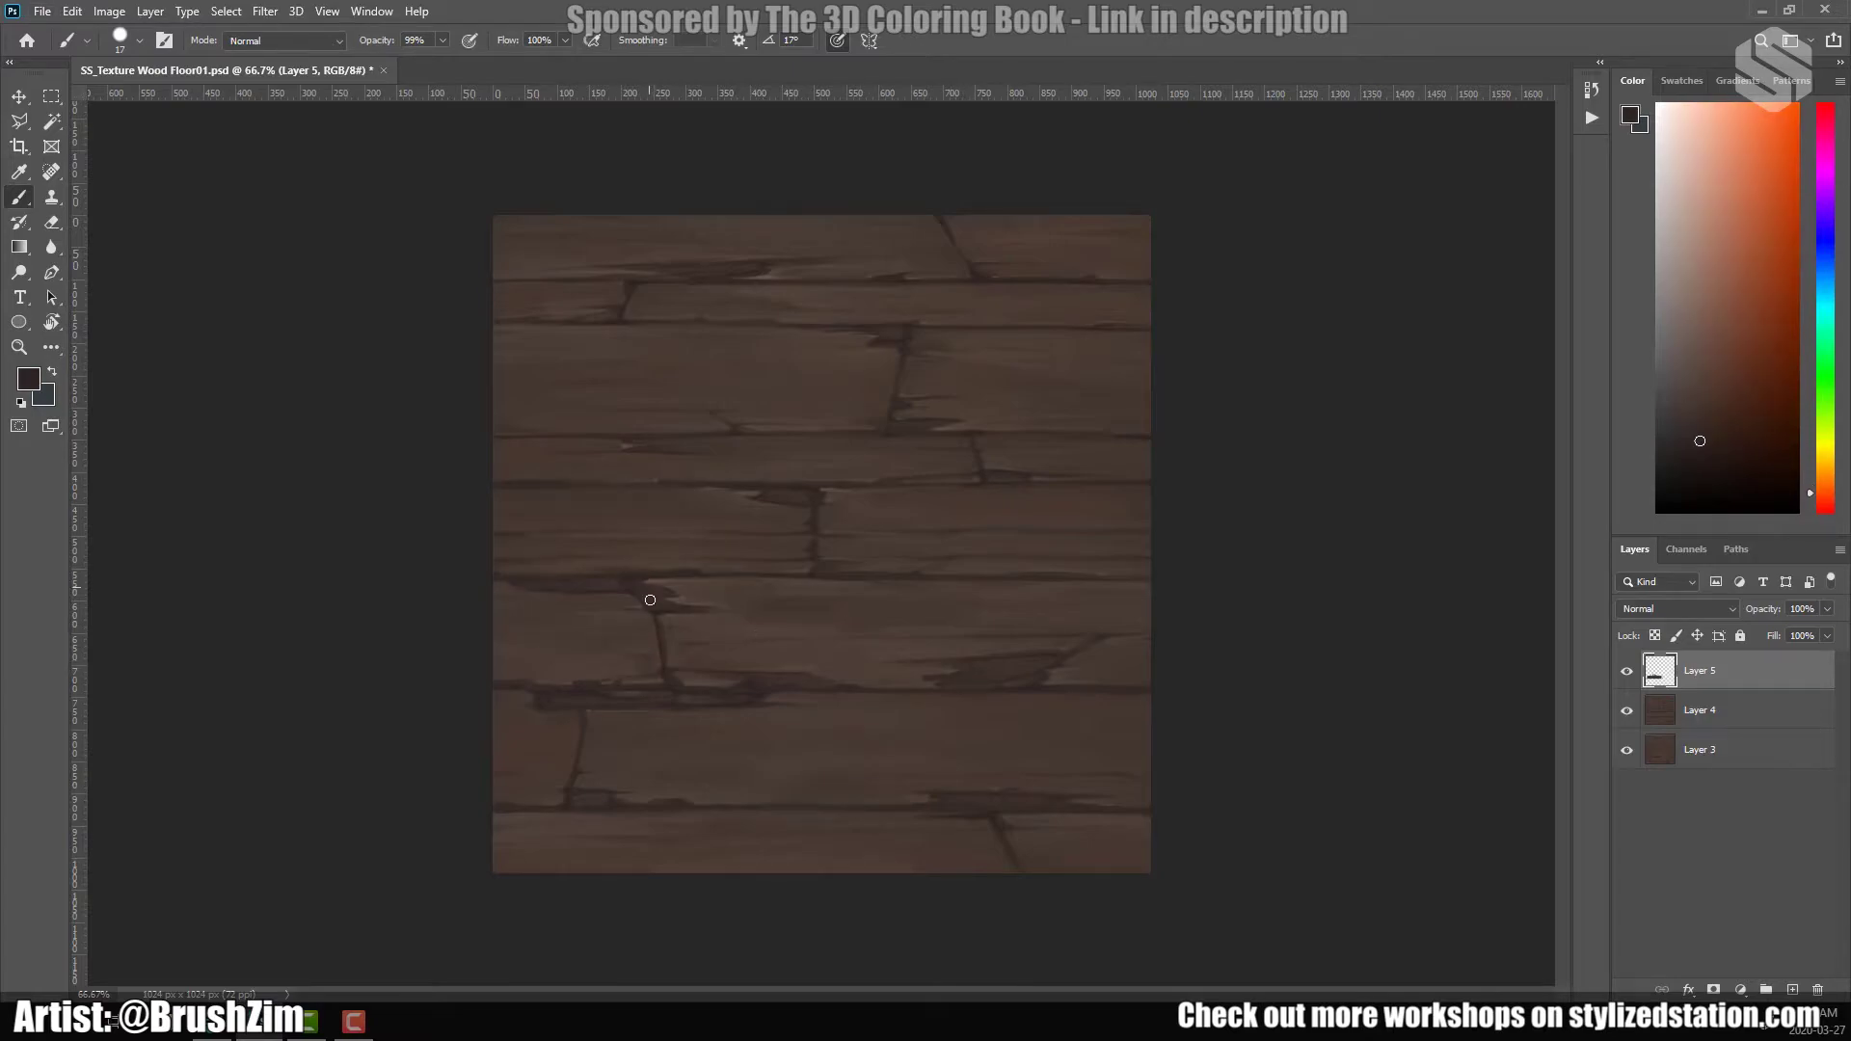
{"action": "left_click_drag", "start_coordinate": [644, 617], "coordinate": [664, 644]}
Refine the reshaped joint and the neighbouring plank edges with sampled dark and light strokes.
{"action": "key", "text": "ctrl+plus"}
{"action": "mouse_move", "coordinate": [636, 582]}
{"action": "left_mouse_down"}
{"action": "mouse_move", "coordinate": [761, 785]}
{"action": "mouse_move", "coordinate": [764, 649]}
{"action": "mouse_move", "coordinate": [794, 769]}
{"action": "mouse_move", "coordinate": [950, 649]}
{"action": "left_mouse_up"}
{"action": "left_click", "coordinate": [793, 572], "text": "alt"}
{"action": "left_click", "coordinate": [950, 649], "text": "alt"}
{"action": "left_click_drag", "start_coordinate": [1034, 537], "coordinate": [1061, 525]}
{"action": "left_click_drag", "start_coordinate": [905, 600], "coordinate": [811, 653]}
{"action": "left_click", "coordinate": [782, 811], "text": "alt"}
{"action": "left_click_drag", "start_coordinate": [1159, 399], "coordinate": [1090, 488]}
{"action": "left_click_drag", "start_coordinate": [1206, 486], "coordinate": [1130, 552]}
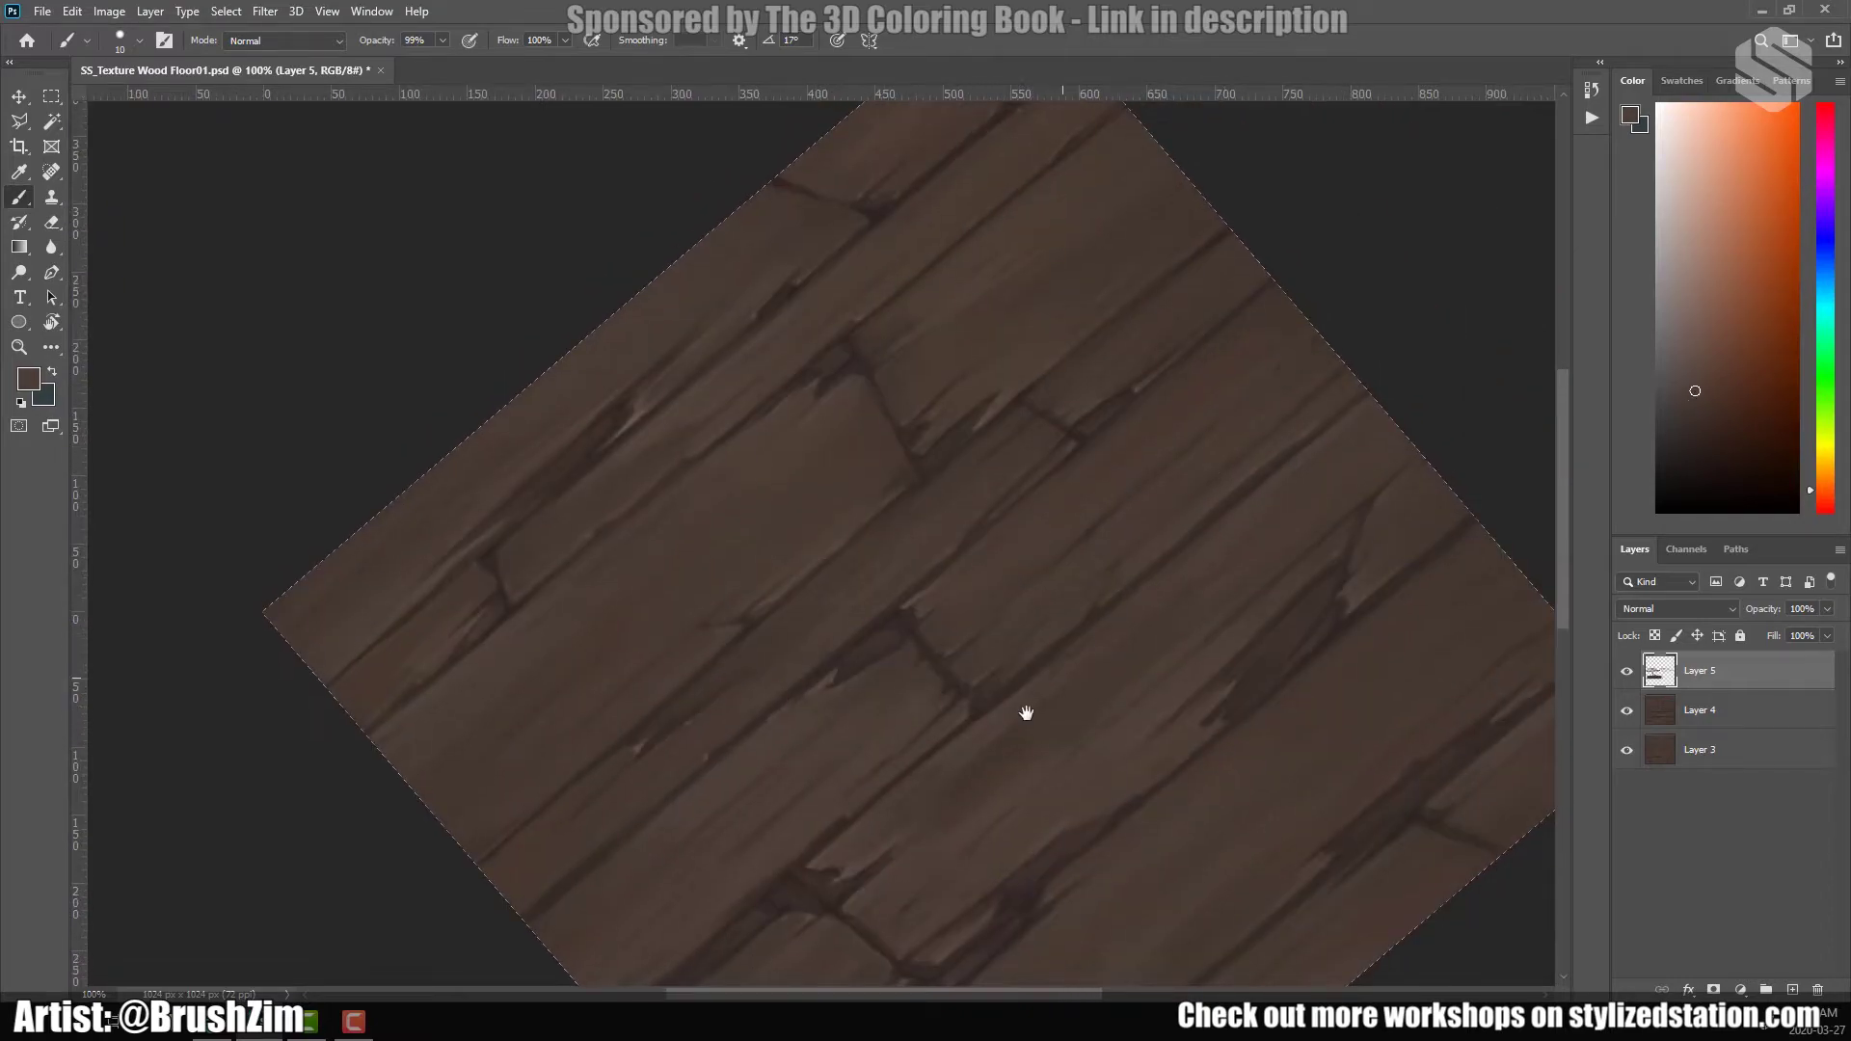
Paint light wood-grain streaks across the wide plank below the long dark gap.
{"action": "left_click_drag", "start_coordinate": [1026, 713], "coordinate": [1165, 599]}
{"action": "left_click", "coordinate": [1153, 521], "text": "alt"}
{"action": "mouse_move", "coordinate": [1200, 495]}
{"action": "left_mouse_down"}
{"action": "mouse_move", "coordinate": [1136, 578]}
{"action": "mouse_move", "coordinate": [1202, 459]}
{"action": "mouse_move", "coordinate": [1396, 297]}
{"action": "mouse_move", "coordinate": [1293, 453]}
{"action": "left_mouse_up"}
{"action": "left_click_drag", "start_coordinate": [1292, 454], "coordinate": [1213, 553]}
{"action": "mouse_move", "coordinate": [832, 799]}
{"action": "left_mouse_down"}
{"action": "mouse_move", "coordinate": [958, 776]}
{"action": "mouse_move", "coordinate": [999, 668]}
{"action": "left_mouse_up"}
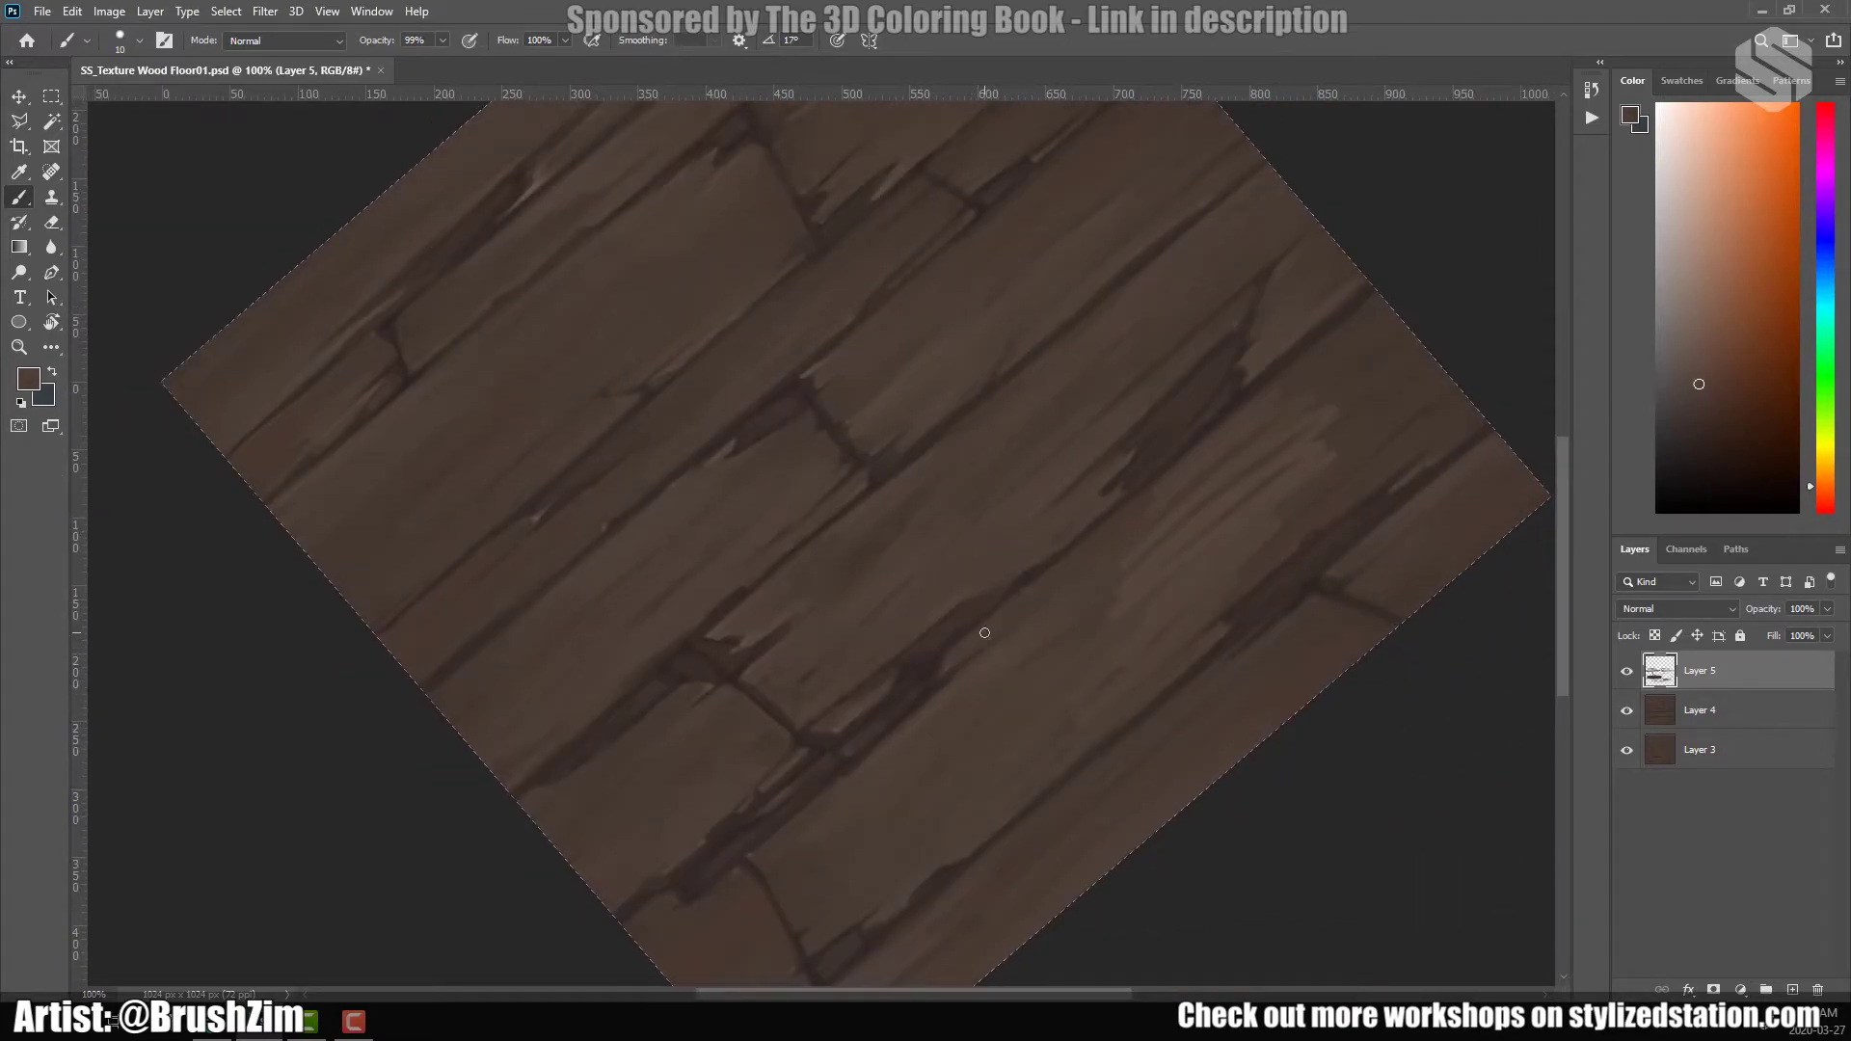
Blend the grain streaks on the wide plank into the surrounding wood with a larger brush.
{"action": "left_click", "coordinate": [1129, 658], "text": "alt"}
{"action": "key", "text": "bracketright"}
{"action": "left_click_drag", "start_coordinate": [1405, 397], "coordinate": [889, 786]}
{"action": "mouse_move", "coordinate": [1070, 599]}
{"action": "left_mouse_down"}
{"action": "mouse_move", "coordinate": [1319, 467]}
{"action": "mouse_move", "coordinate": [1154, 617]}
{"action": "left_mouse_up"}
{"action": "mouse_move", "coordinate": [1522, 379]}
{"action": "left_mouse_down"}
{"action": "mouse_move", "coordinate": [1067, 699]}
{"action": "mouse_move", "coordinate": [1137, 582]}
{"action": "mouse_move", "coordinate": [1108, 488]}
{"action": "left_mouse_up"}
{"action": "right_click", "coordinate": [1108, 488]}
{"action": "key", "text": "Escape"}
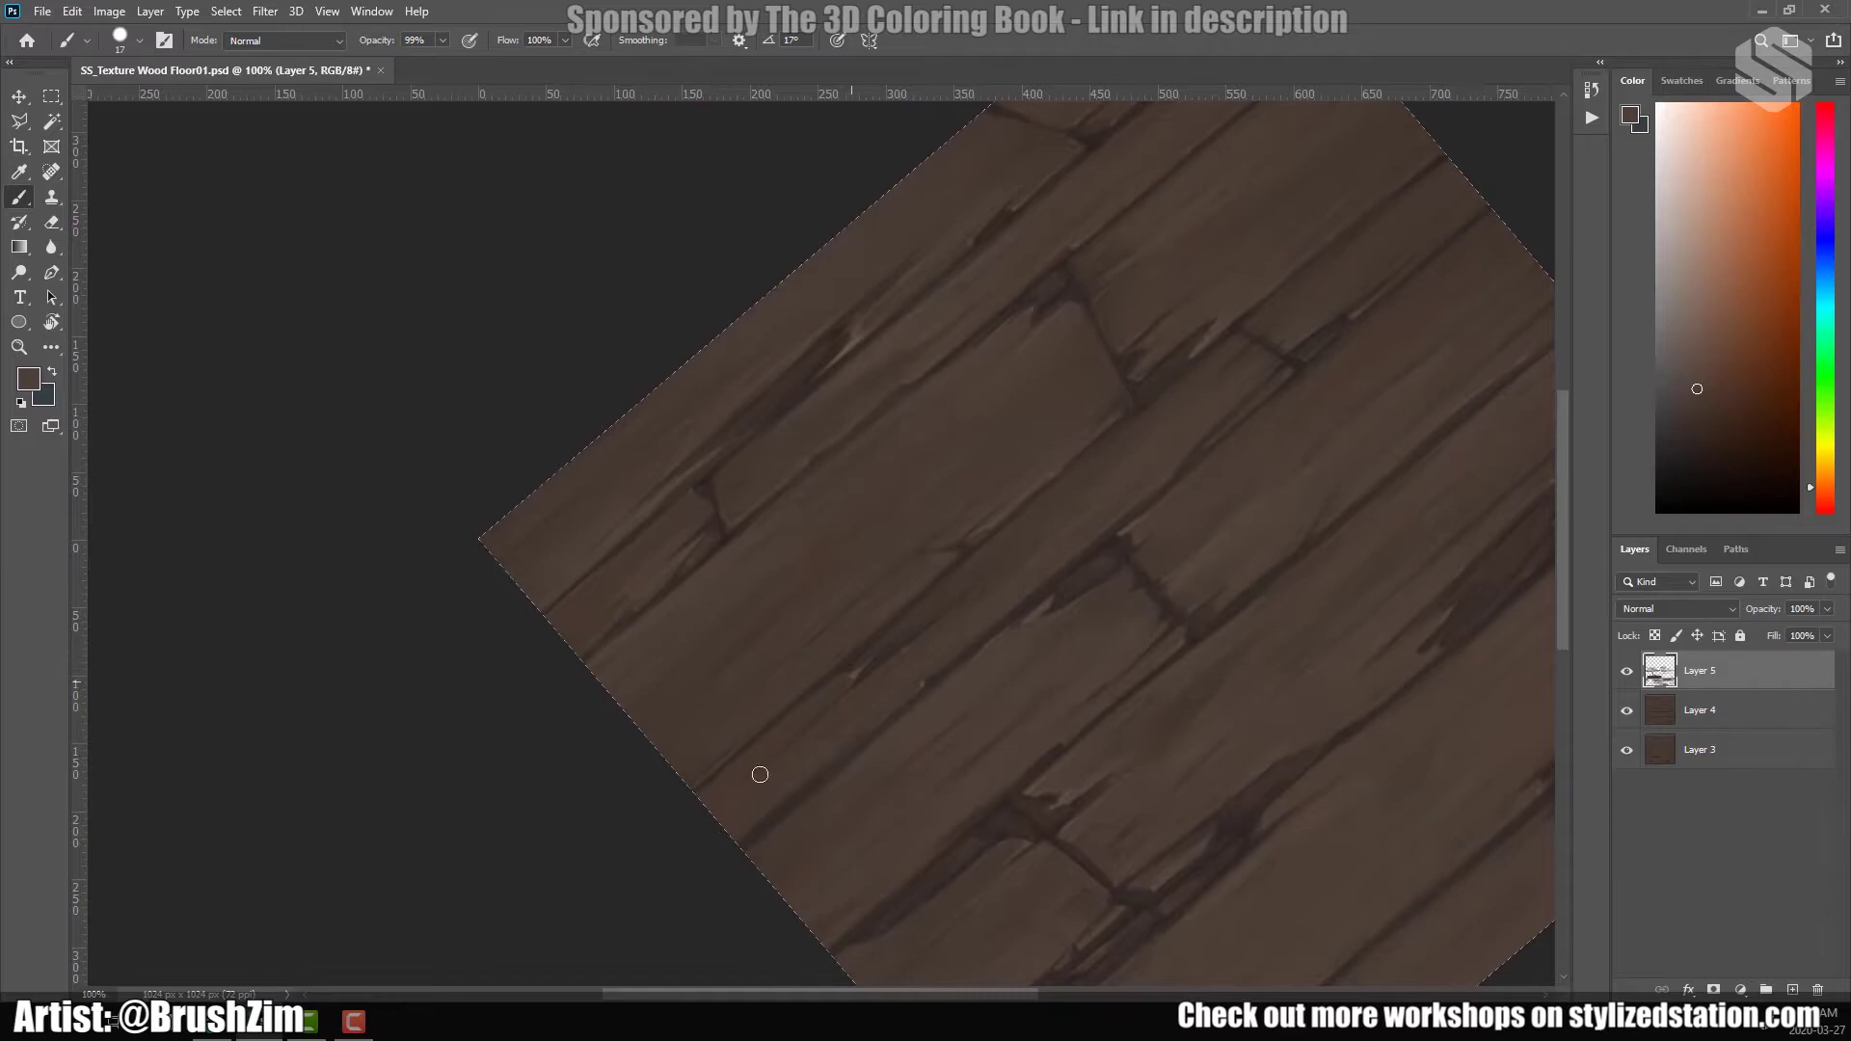
Paint broad, soft wood-grain strokes over the planks toward the texture's left corner.
{"action": "left_click_drag", "start_coordinate": [1436, 264], "coordinate": [1204, 418]}
{"action": "left_click_drag", "start_coordinate": [1393, 362], "coordinate": [1235, 403]}
{"action": "left_click_drag", "start_coordinate": [1340, 327], "coordinate": [1226, 489]}
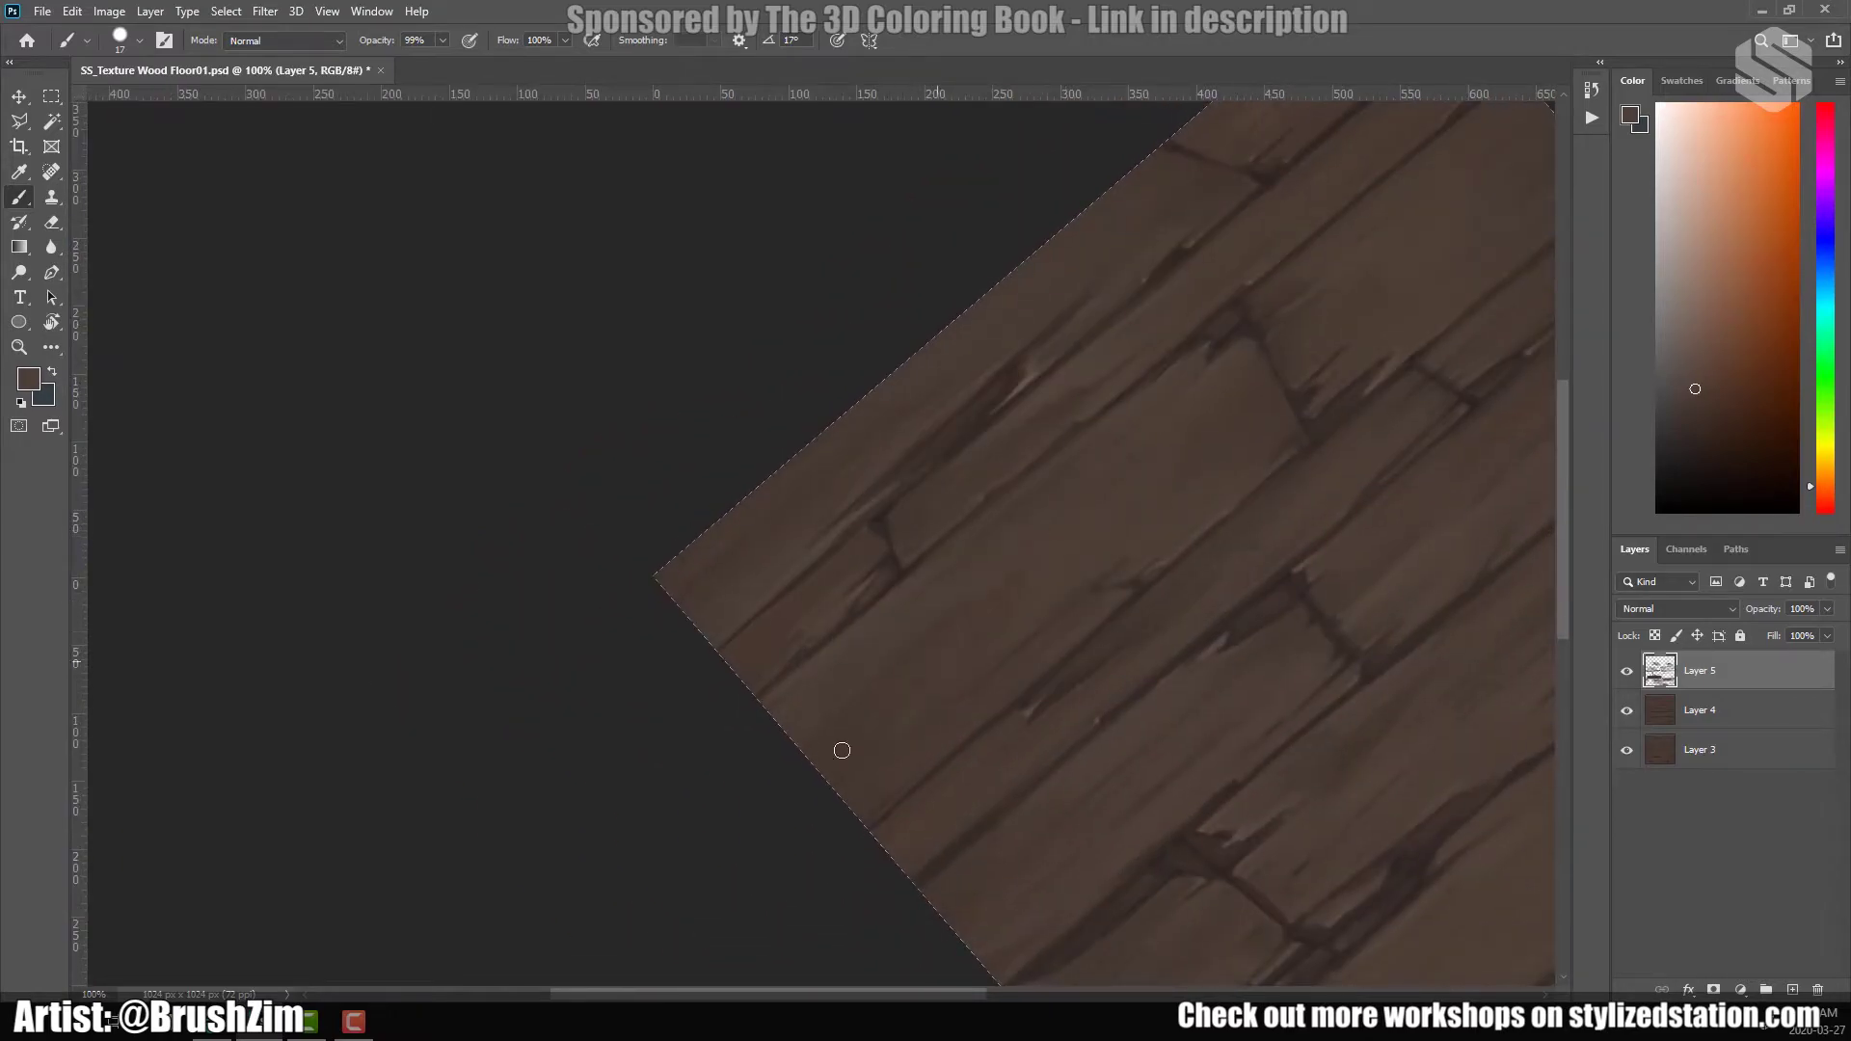
{"action": "left_click_drag", "start_coordinate": [1042, 359], "coordinate": [946, 476]}
{"action": "left_click_drag", "start_coordinate": [1339, 861], "coordinate": [1071, 516]}
{"action": "left_click_drag", "start_coordinate": [810, 405], "coordinate": [1070, 516]}
Block in a dark gap with a smaller brush where the seam below the short joint meets the texture's left edge.
{"action": "left_click", "coordinate": [897, 549], "text": "alt"}
{"action": "left_click_drag", "start_coordinate": [881, 284], "coordinate": [986, 246]}
{"action": "right_click", "coordinate": [987, 246]}
{"action": "left_click", "coordinate": [845, 468], "text": "alt"}
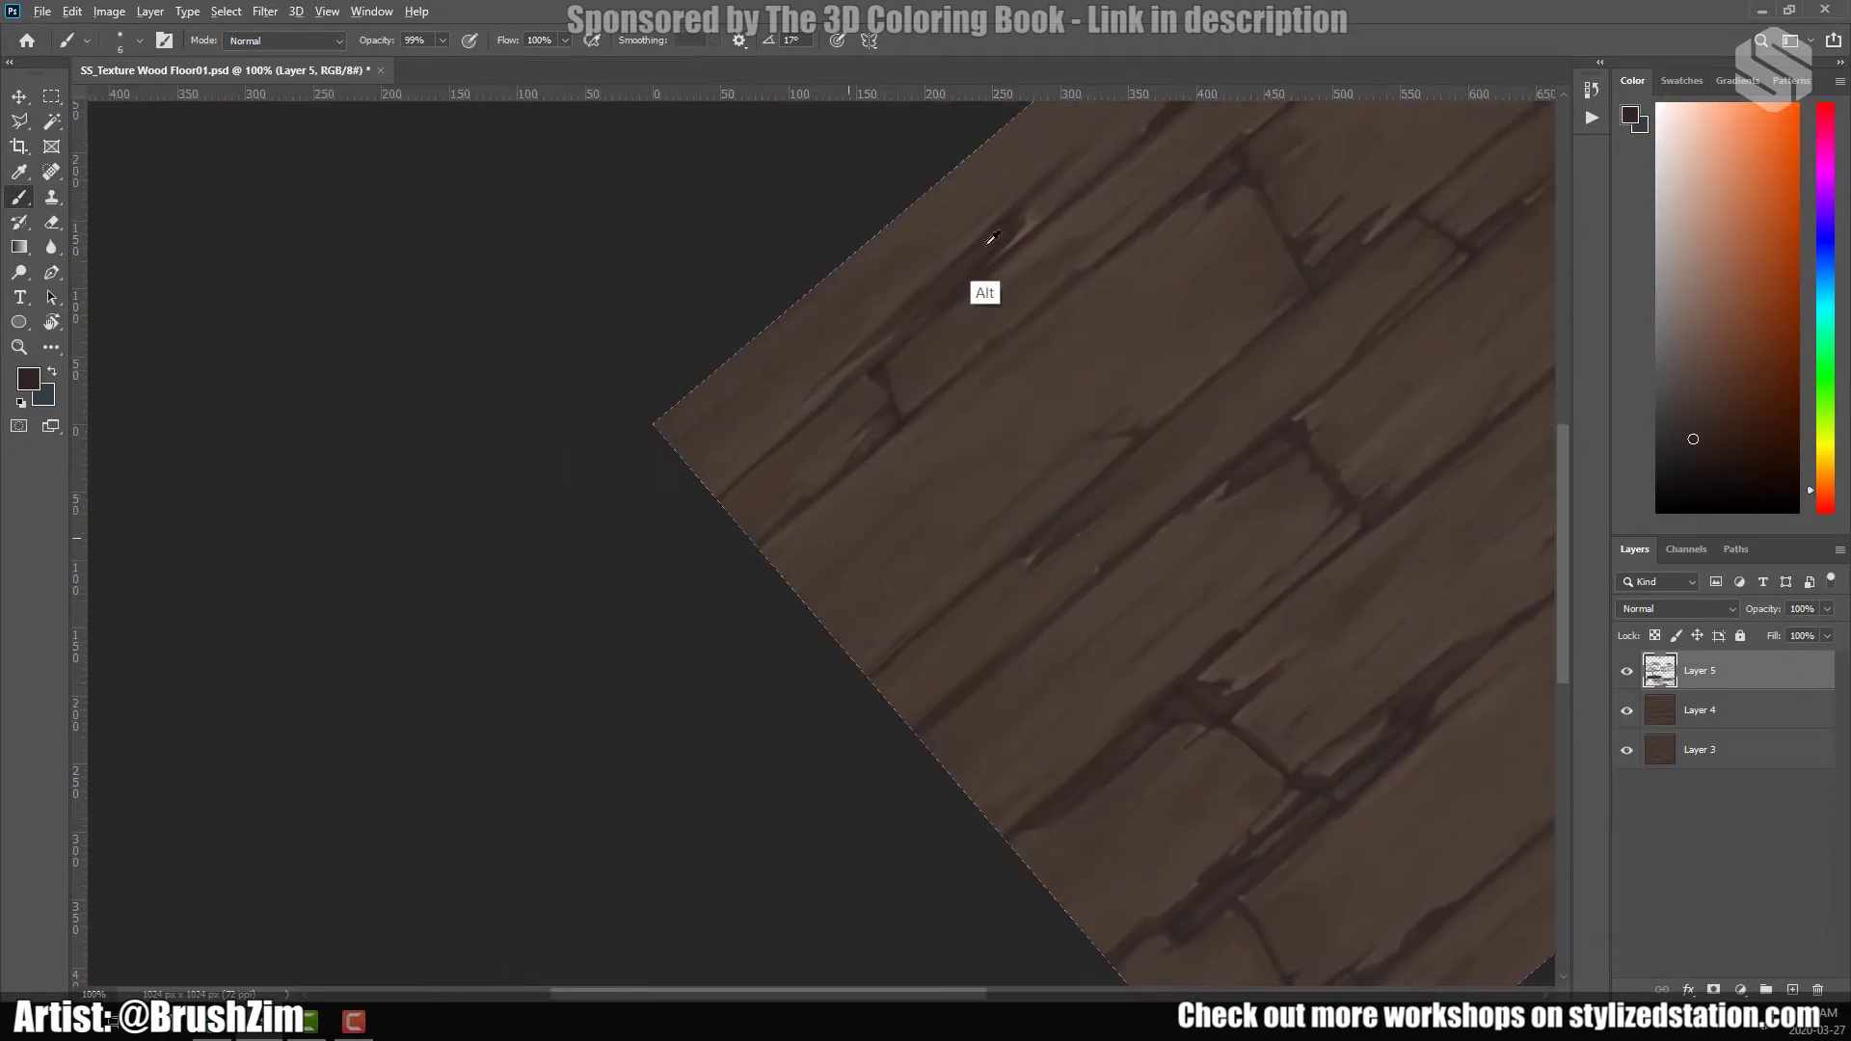
{"action": "left_click_drag", "start_coordinate": [804, 573], "coordinate": [534, 823]}
{"action": "left_click_drag", "start_coordinate": [1022, 744], "coordinate": [795, 411]}
{"action": "left_click_drag", "start_coordinate": [1391, 320], "coordinate": [1180, 218]}
Carve splinters around the new left-edge gap with sampled wood tones and extend its dark shape up to the short joint.
{"action": "left_click", "coordinate": [810, 783], "text": "alt"}
{"action": "left_click_drag", "start_coordinate": [878, 797], "coordinate": [978, 703]}
{"action": "left_click_drag", "start_coordinate": [1055, 603], "coordinate": [1118, 652]}
{"action": "left_click", "coordinate": [995, 645], "text": "alt"}
{"action": "left_click_drag", "start_coordinate": [1183, 585], "coordinate": [1148, 698]}
{"action": "left_click", "coordinate": [993, 718], "text": "alt"}
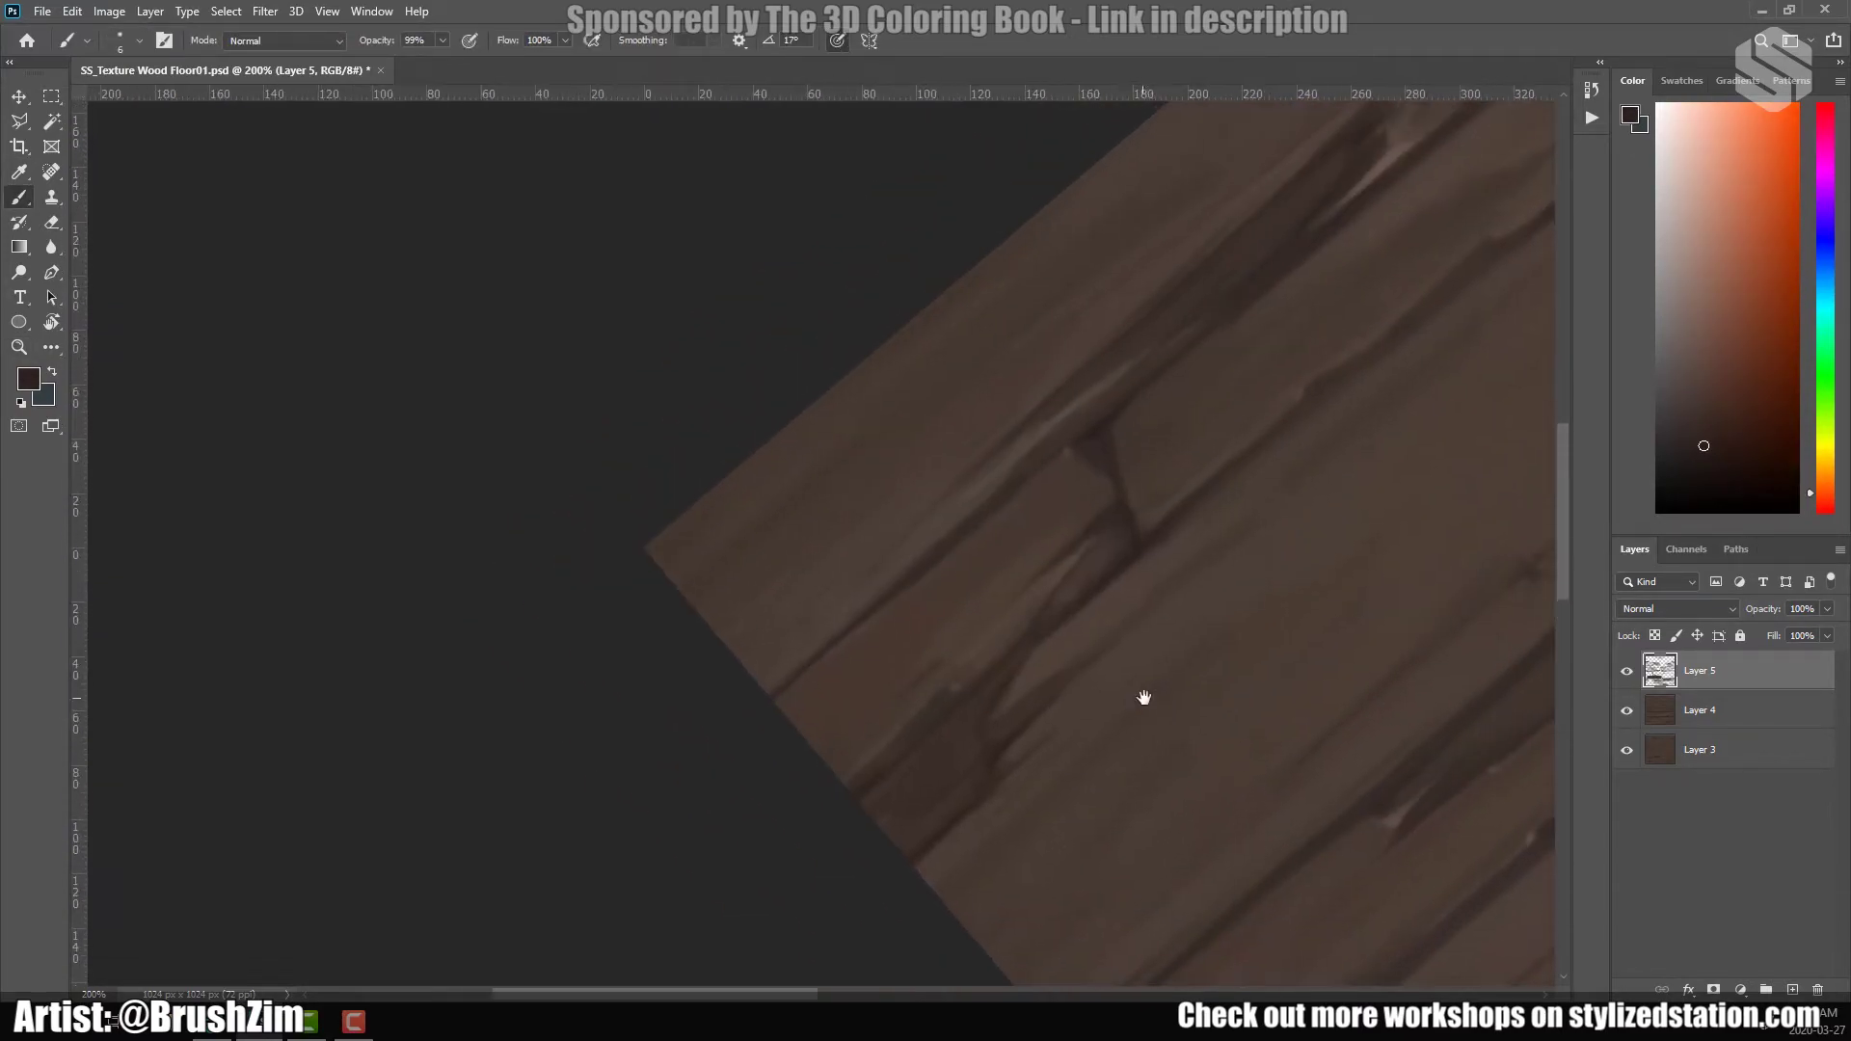
Paint a matching dark gap where the same seam meets the texture's opposite edge.
{"action": "left_click_drag", "start_coordinate": [999, 761], "coordinate": [832, 688]}
{"action": "left_click_drag", "start_coordinate": [1273, 319], "coordinate": [426, 983]}
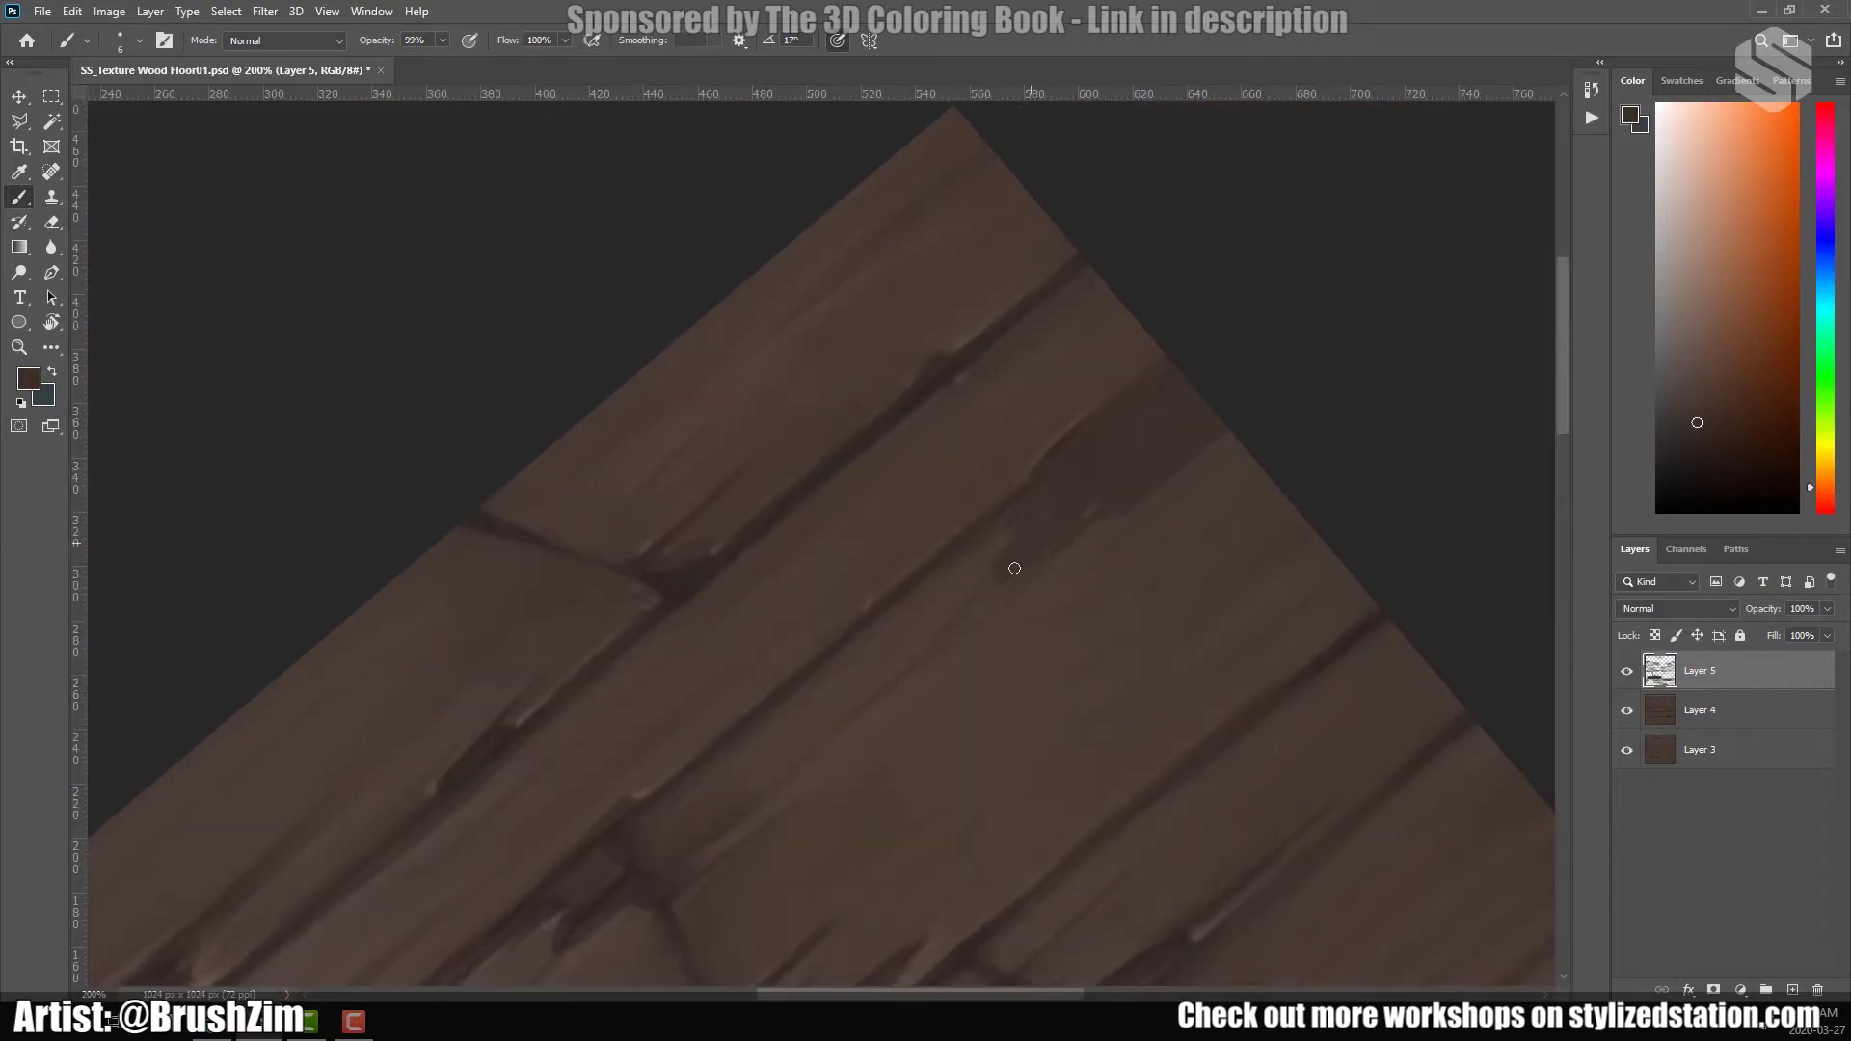
{"action": "left_click_drag", "start_coordinate": [1153, 425], "coordinate": [1274, 325]}
{"action": "left_click", "coordinate": [1175, 369], "text": "alt"}
{"action": "left_click", "coordinate": [1107, 494], "text": "alt"}
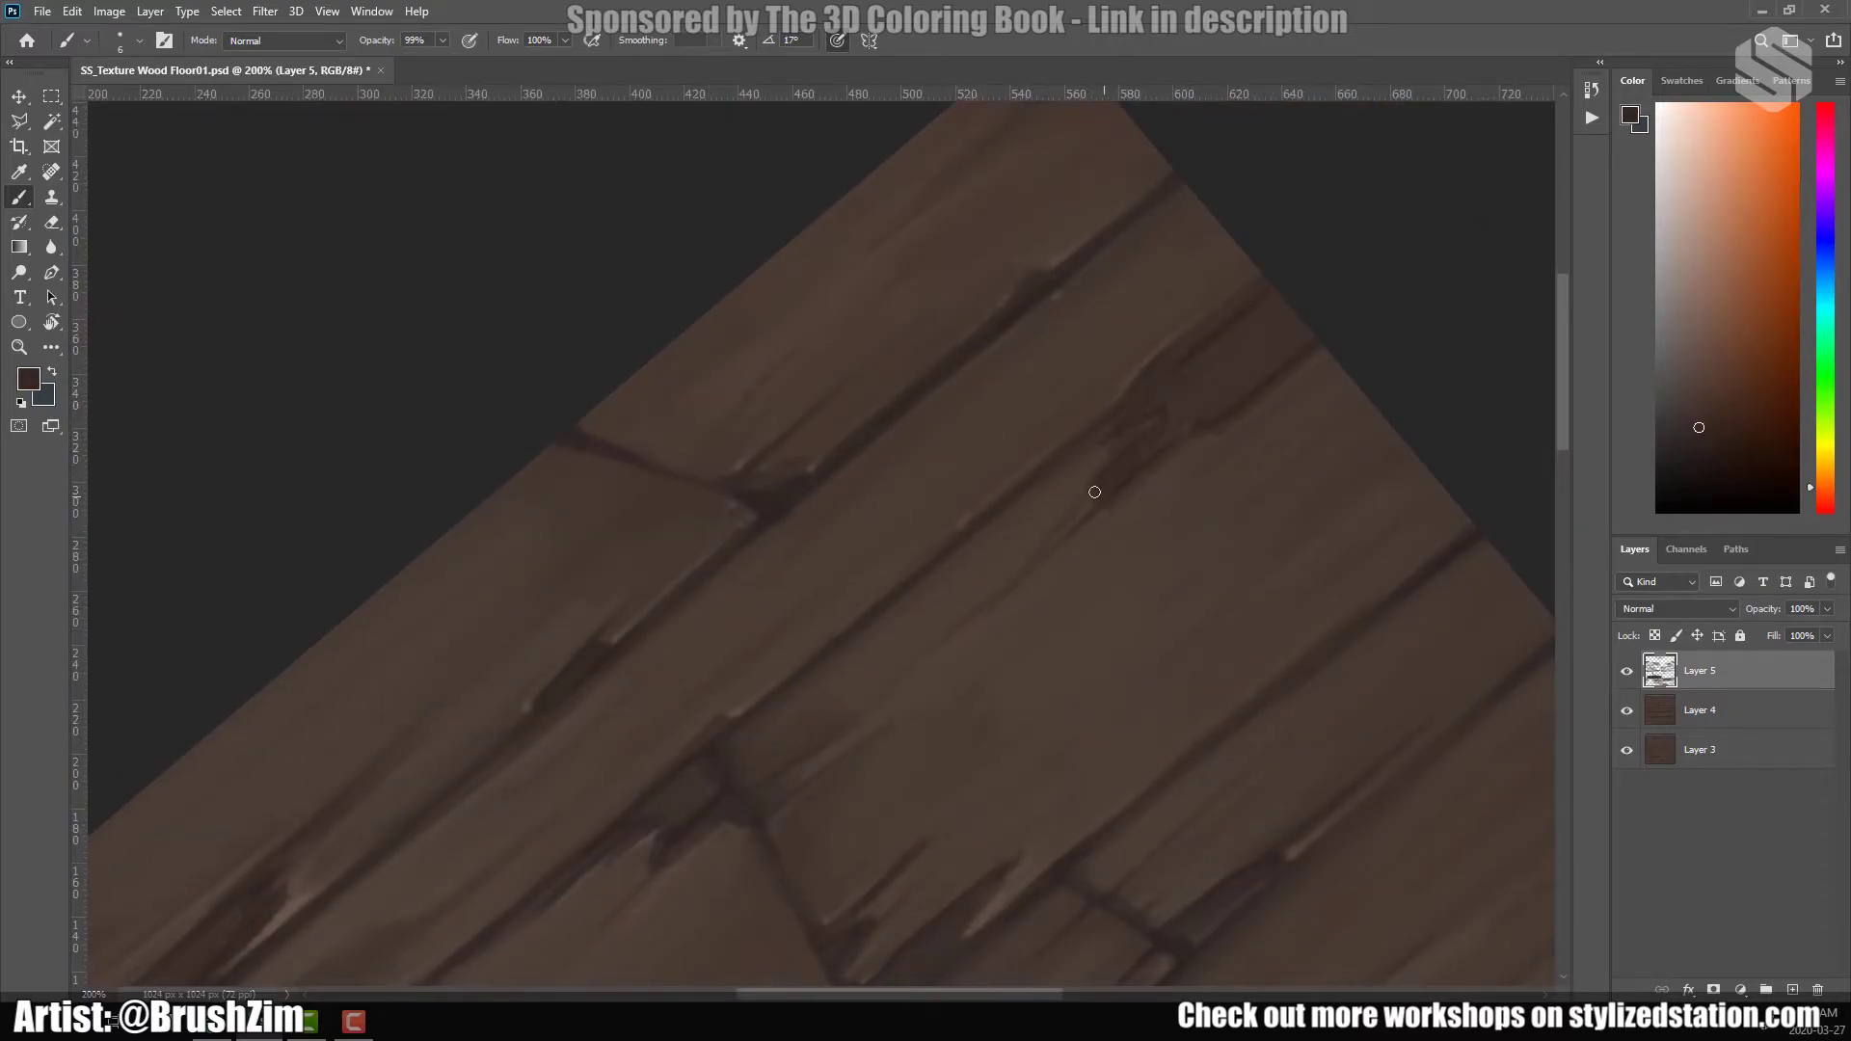
Add light splinters to the matching edge gap's inner end, streak its interior with dark tones, and reset the canvas rotation.
{"action": "left_click", "coordinate": [1157, 420], "text": "alt"}
{"action": "left_click_drag", "start_coordinate": [1168, 403], "coordinate": [1060, 478]}
{"action": "left_click", "coordinate": [1241, 430], "text": "alt"}
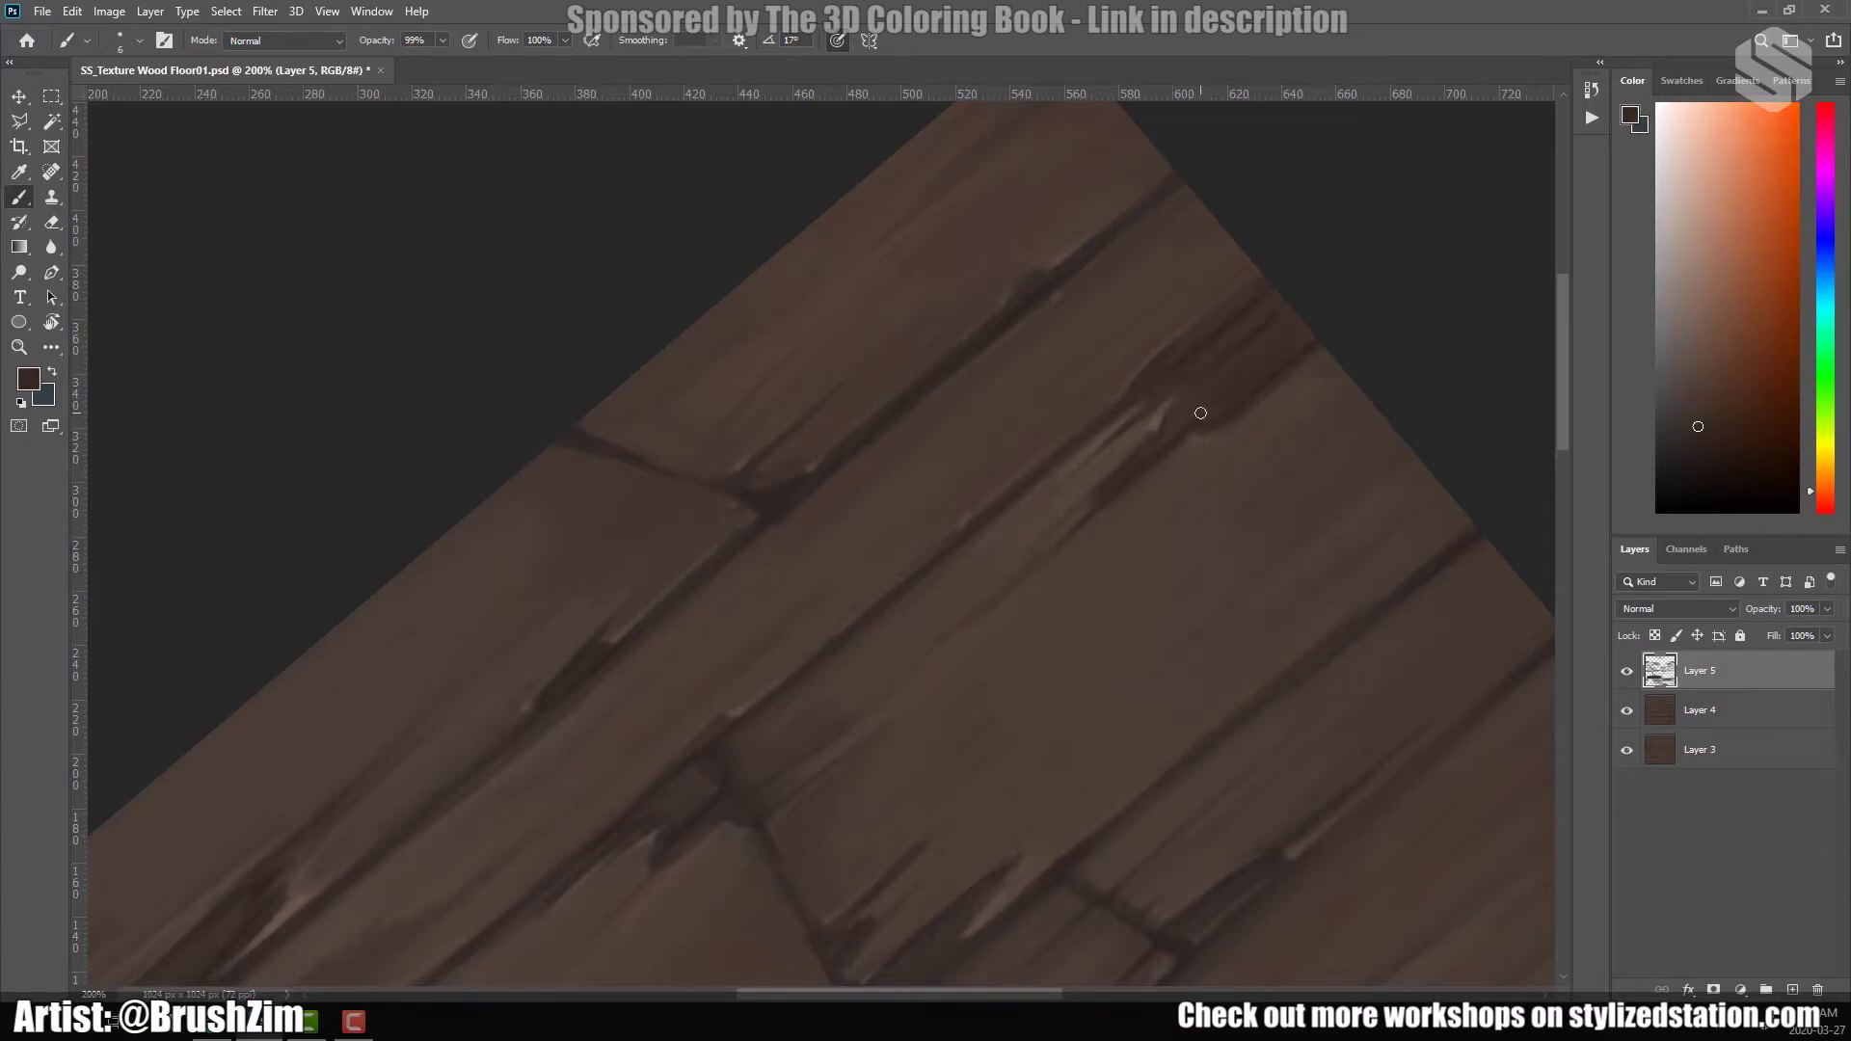
{"action": "scroll", "coordinate": [1244, 434], "scroll_direction": "down", "scroll_amount": 1}
{"action": "left_click", "coordinate": [1241, 314], "text": "alt"}
{"action": "scroll", "coordinate": [1138, 276], "scroll_direction": "down", "scroll_amount": 3}
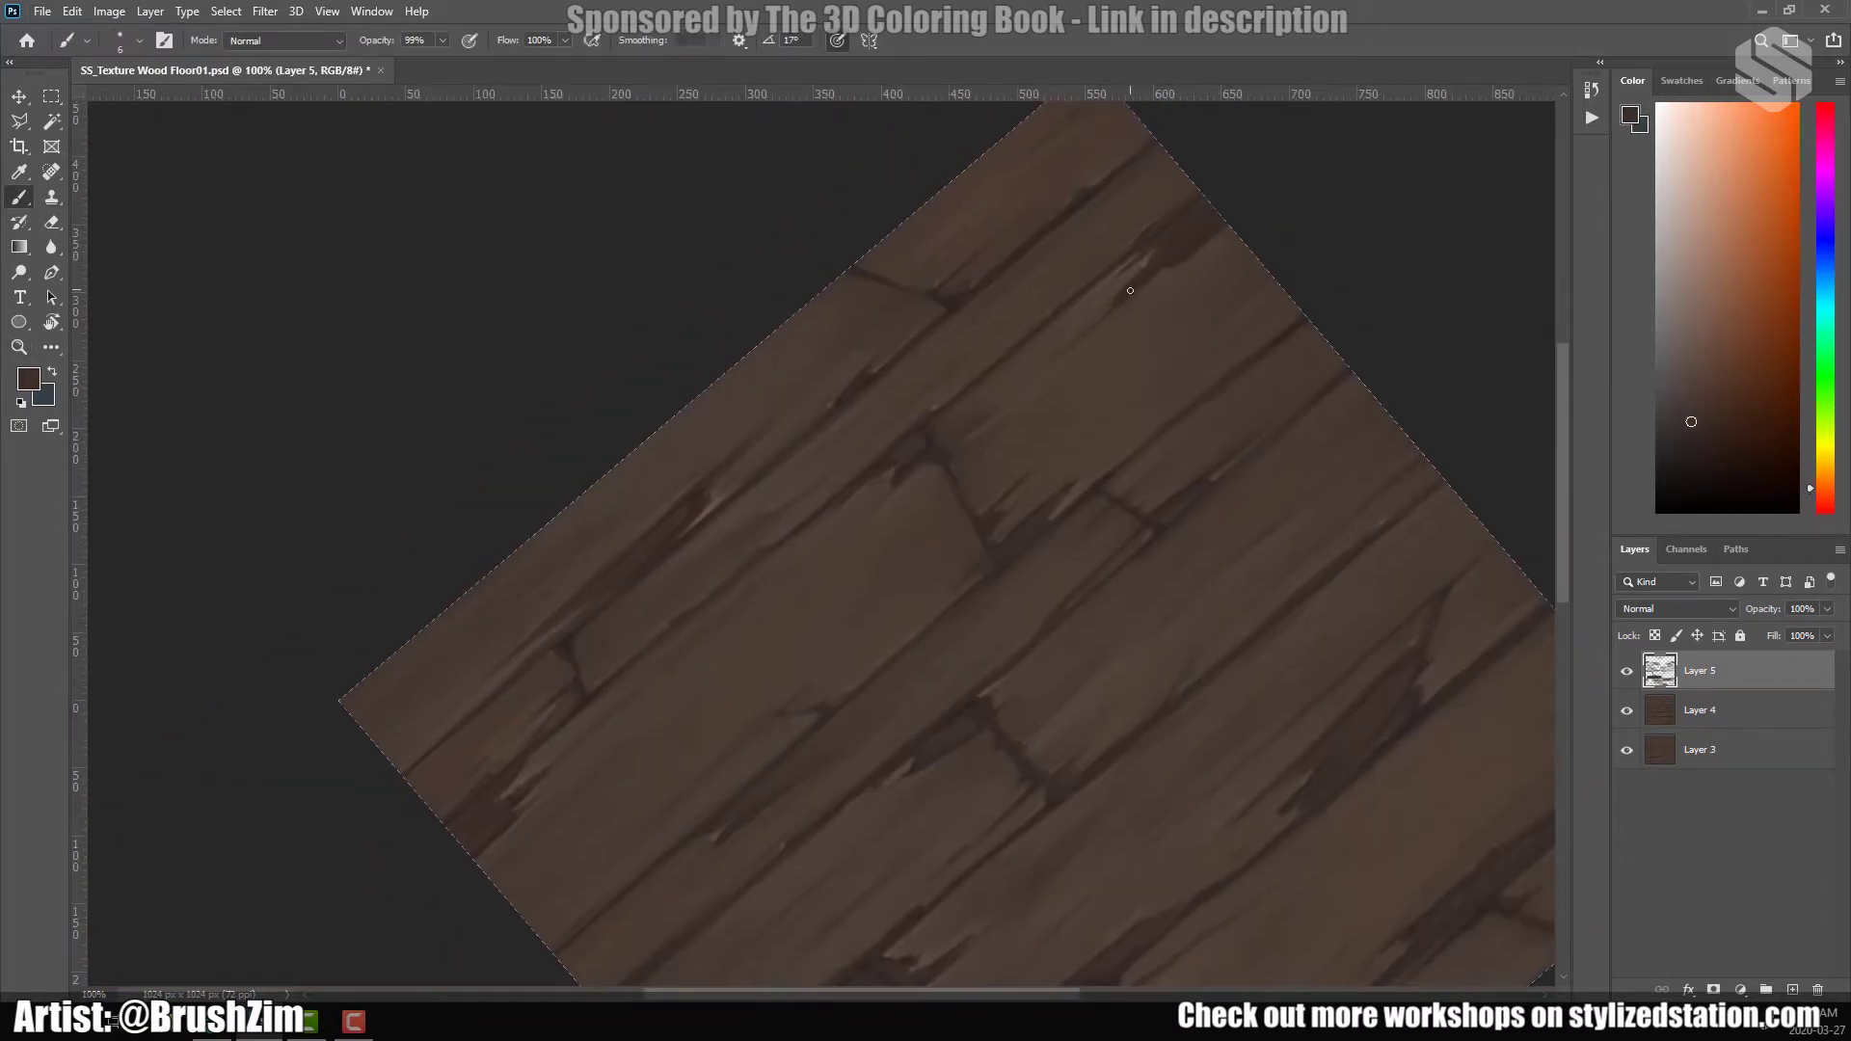
{"action": "key", "text": "z"}
{"action": "left_click_drag", "start_coordinate": [997, 662], "coordinate": [1105, 795]}
{"action": "key", "text": "r"}
{"action": "key", "text": "Escape"}
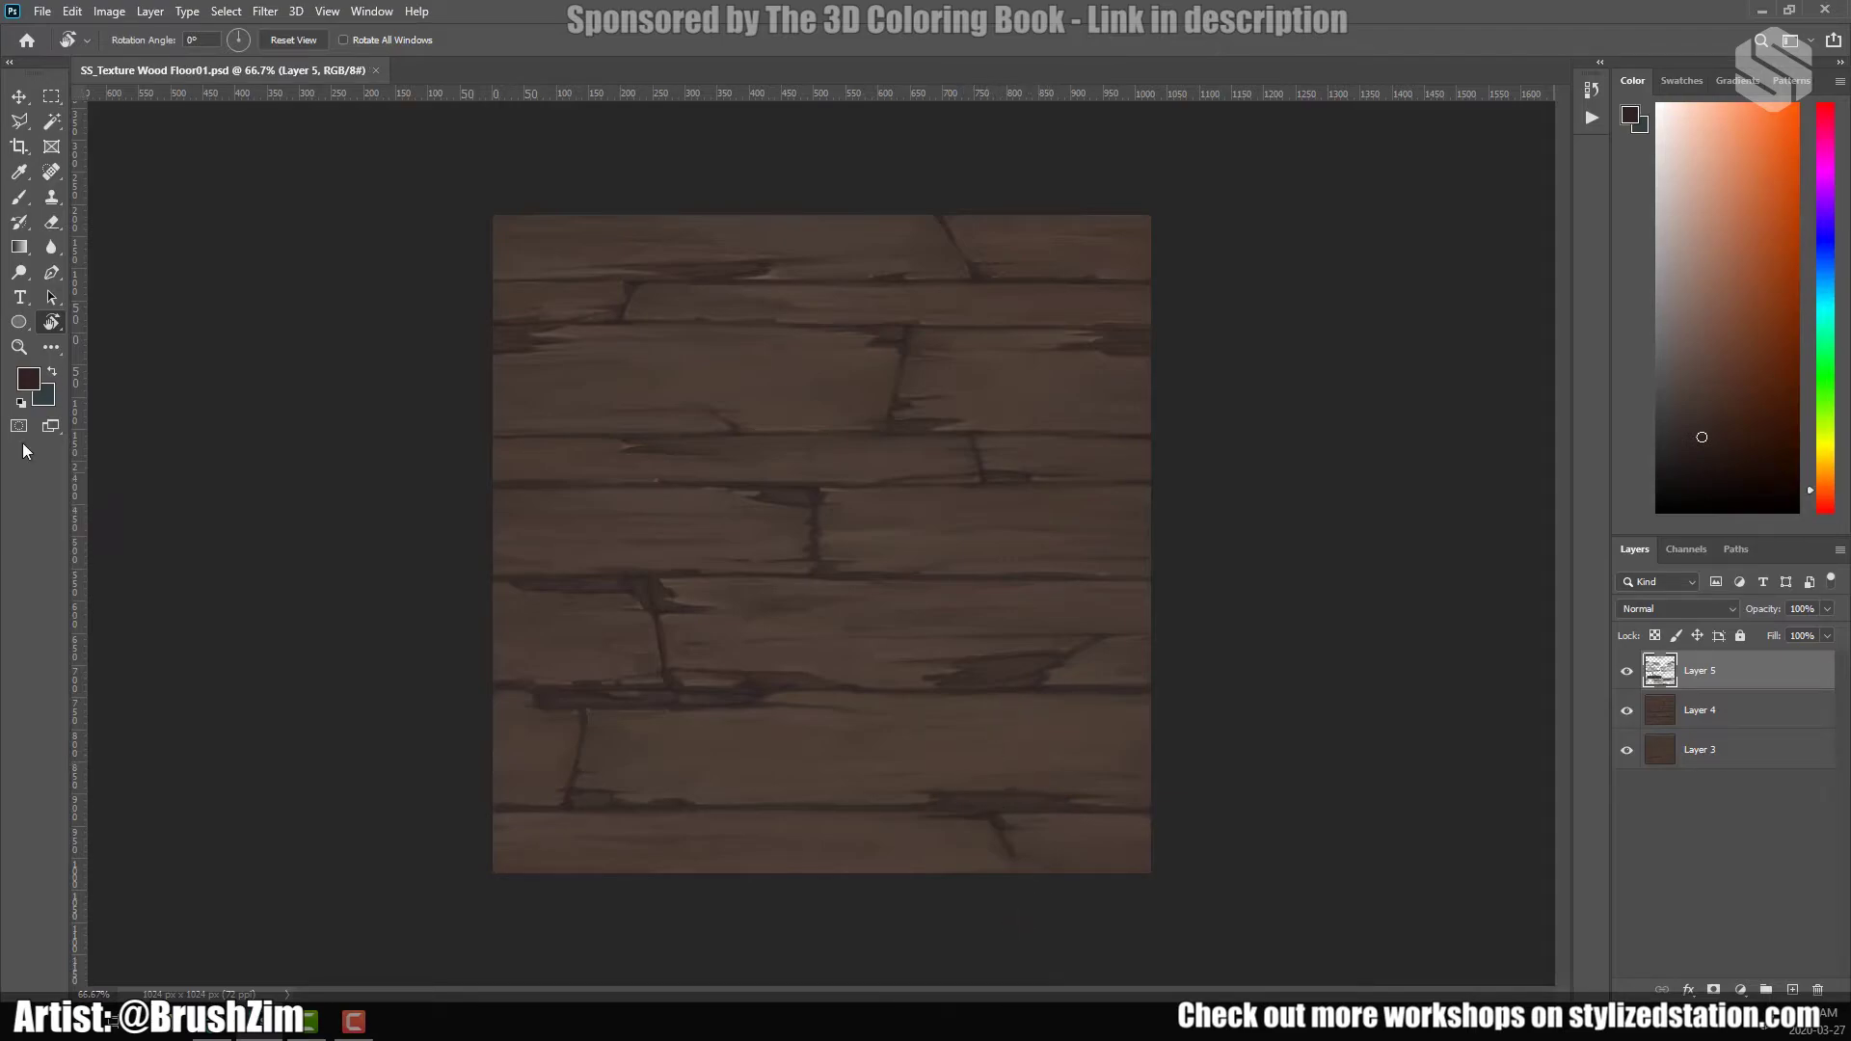
Choose a reddish-brown foreground colour and create a new layer above the floor for brushing.
{"action": "left_click", "coordinate": [28, 379]}
{"action": "left_click", "coordinate": [289, 827]}
{"action": "left_click", "coordinate": [575, 653]}
{"action": "key", "text": "ctrl+shift+alt+n"}
{"action": "key", "text": "b"}
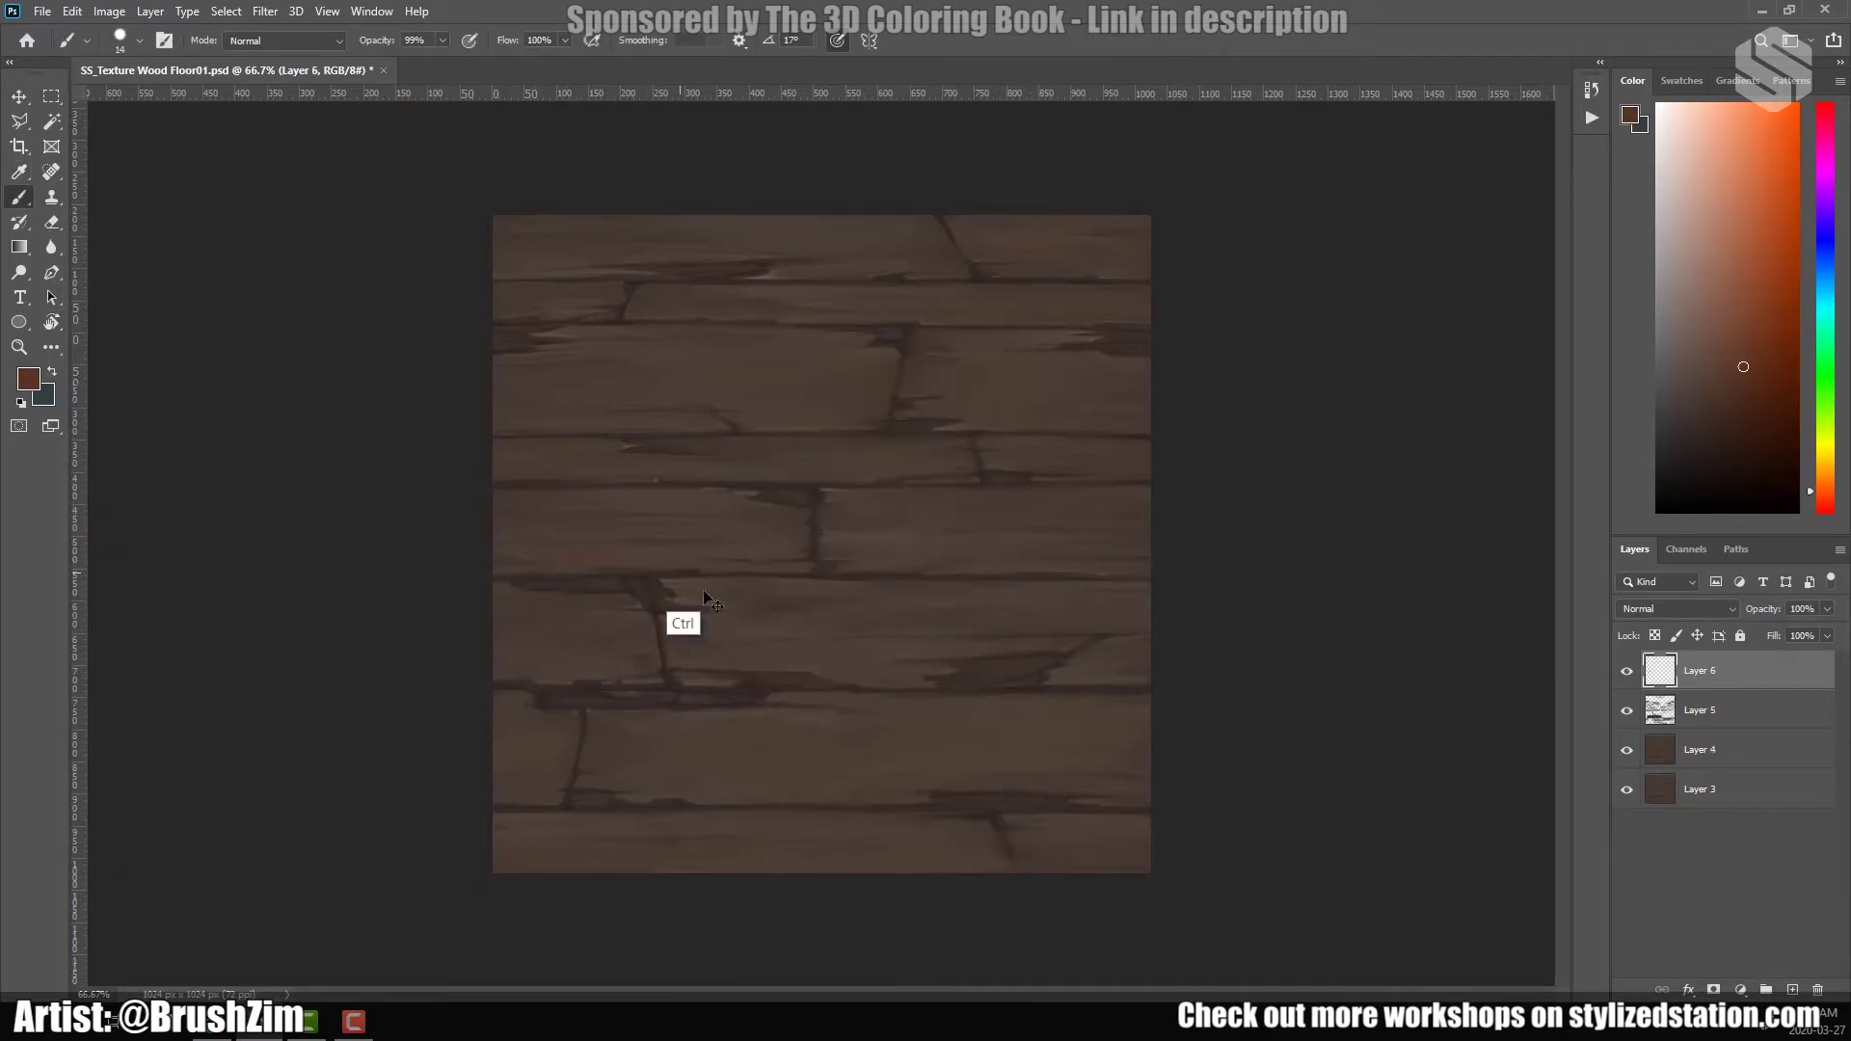
Brush reddish-brown accents onto the planks beside the cross joint and along the seams, then enlarge the brush.
{"action": "left_click_drag", "start_coordinate": [921, 413], "coordinate": [963, 406]}
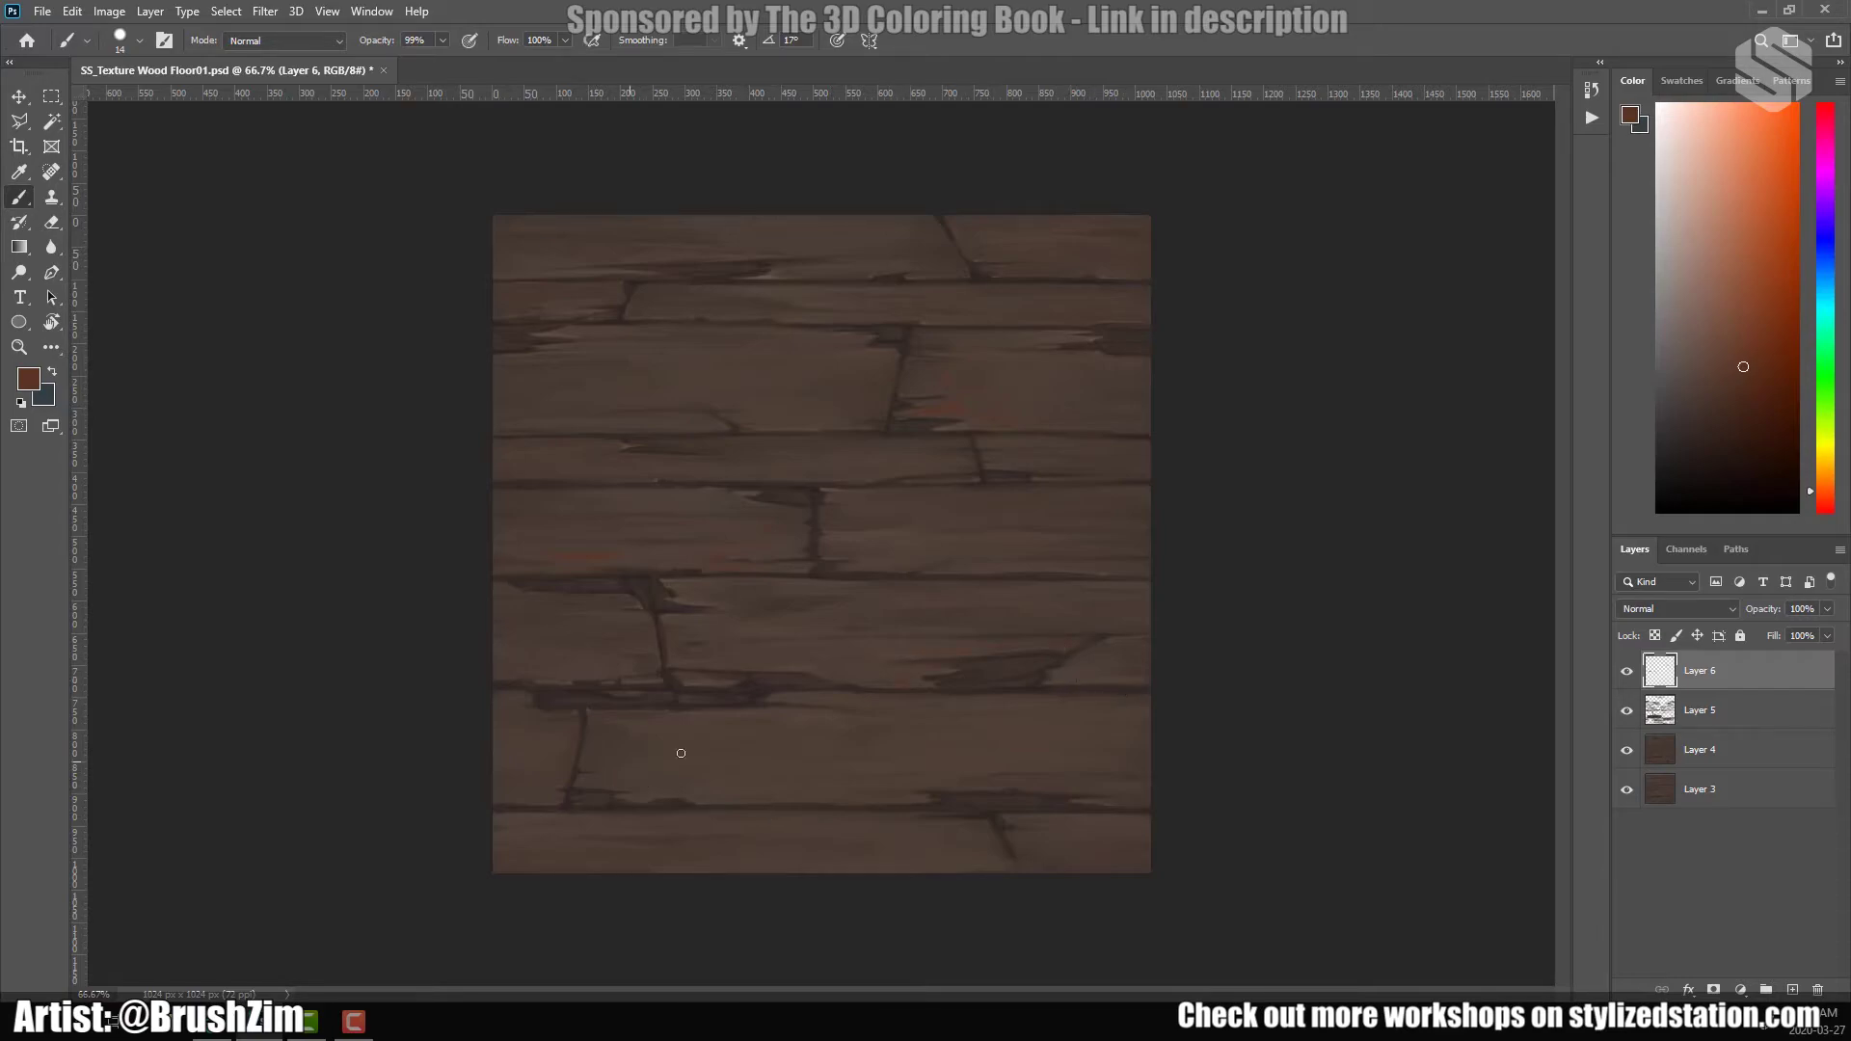
{"action": "key", "text": "bracketright"}
{"action": "key", "text": "bracketright"}
Mute the reddish accents on Layer 6 with Hue/Saturation, using hue +40, saturation -60 and lightness -14.
{"action": "key", "text": "ctrl+u"}
{"action": "left_click_drag", "start_coordinate": [1360, 275], "coordinate": [1347, 373]}
{"action": "mouse_move", "coordinate": [1424, 275]}
{"action": "left_mouse_down"}
{"action": "mouse_move", "coordinate": [1282, 289]}
{"action": "mouse_move", "coordinate": [1235, 439]}
{"action": "mouse_move", "coordinate": [1401, 443]}
{"action": "left_mouse_up"}
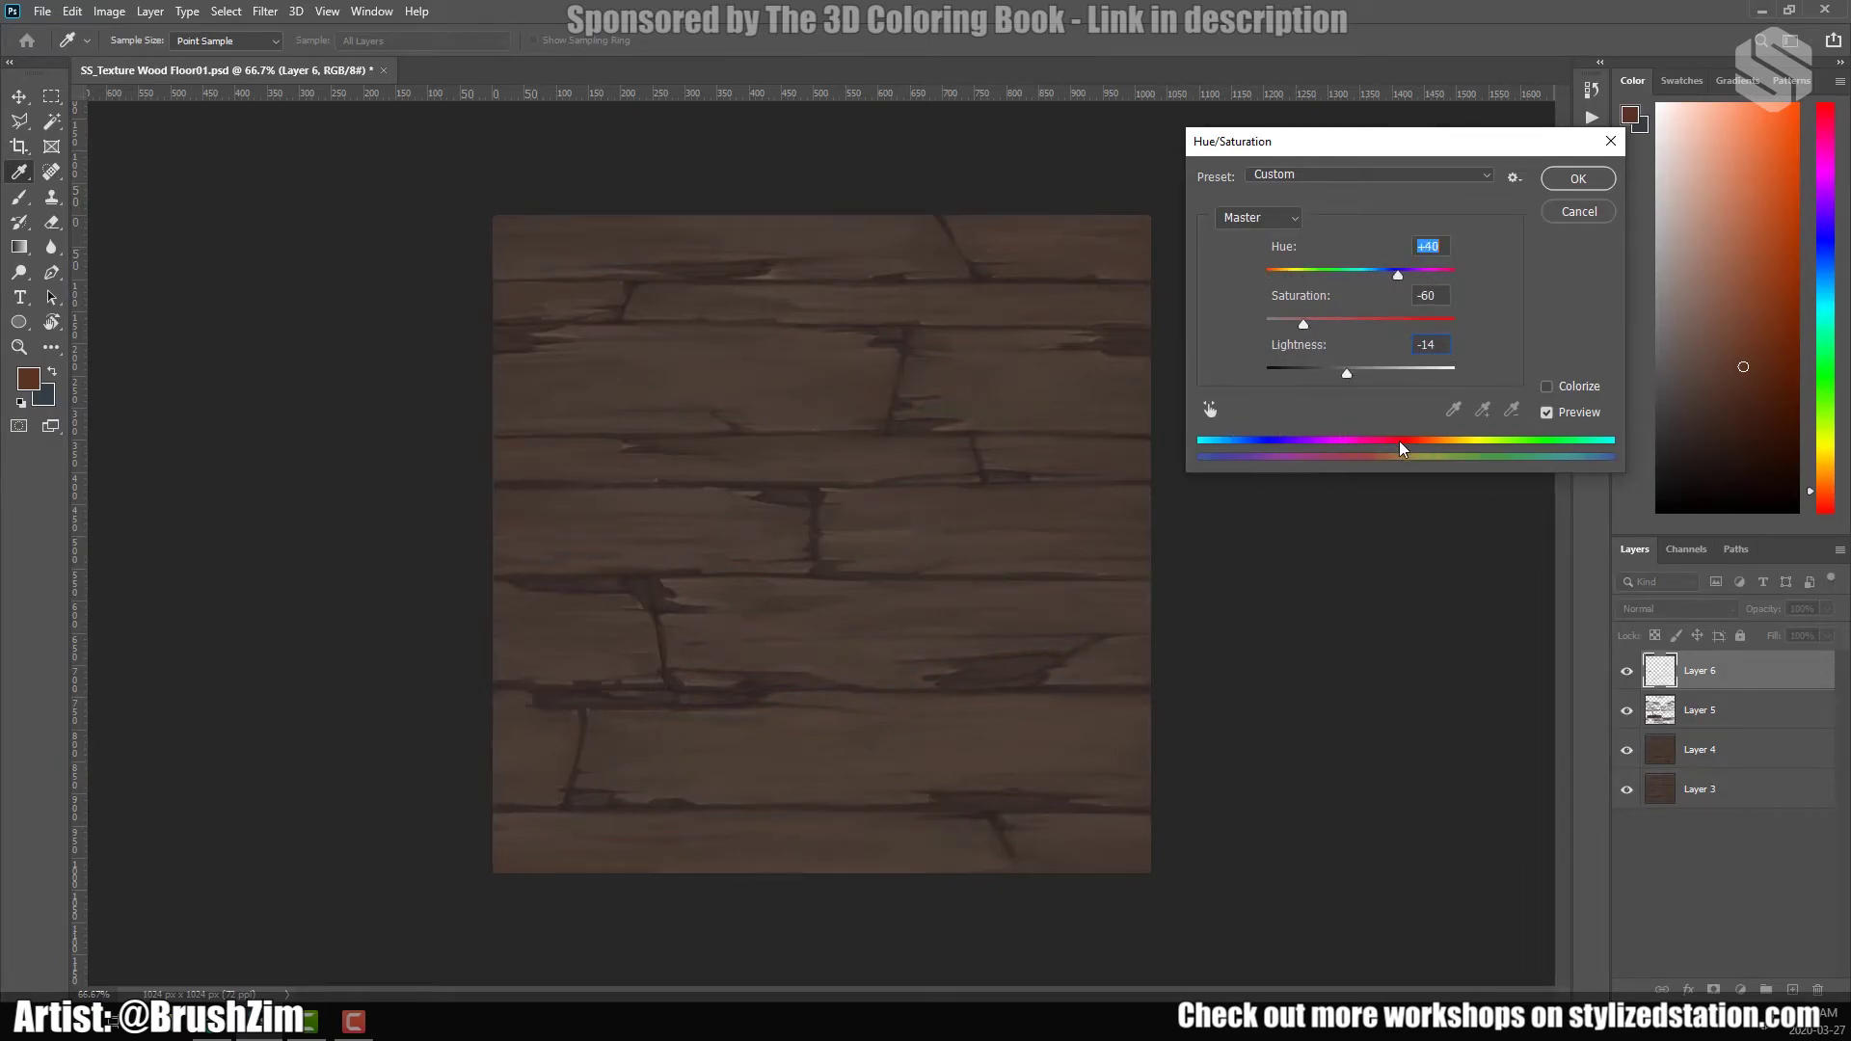
{"action": "key", "text": "Return"}
Reduce the brush size and brush more reddish-brown accents along the seams and across the planks.
{"action": "key", "text": "bracketleft"}
{"action": "key", "text": "bracketleft"}
{"action": "key", "text": "bracketleft"}
{"action": "key", "text": "bracketleft"}
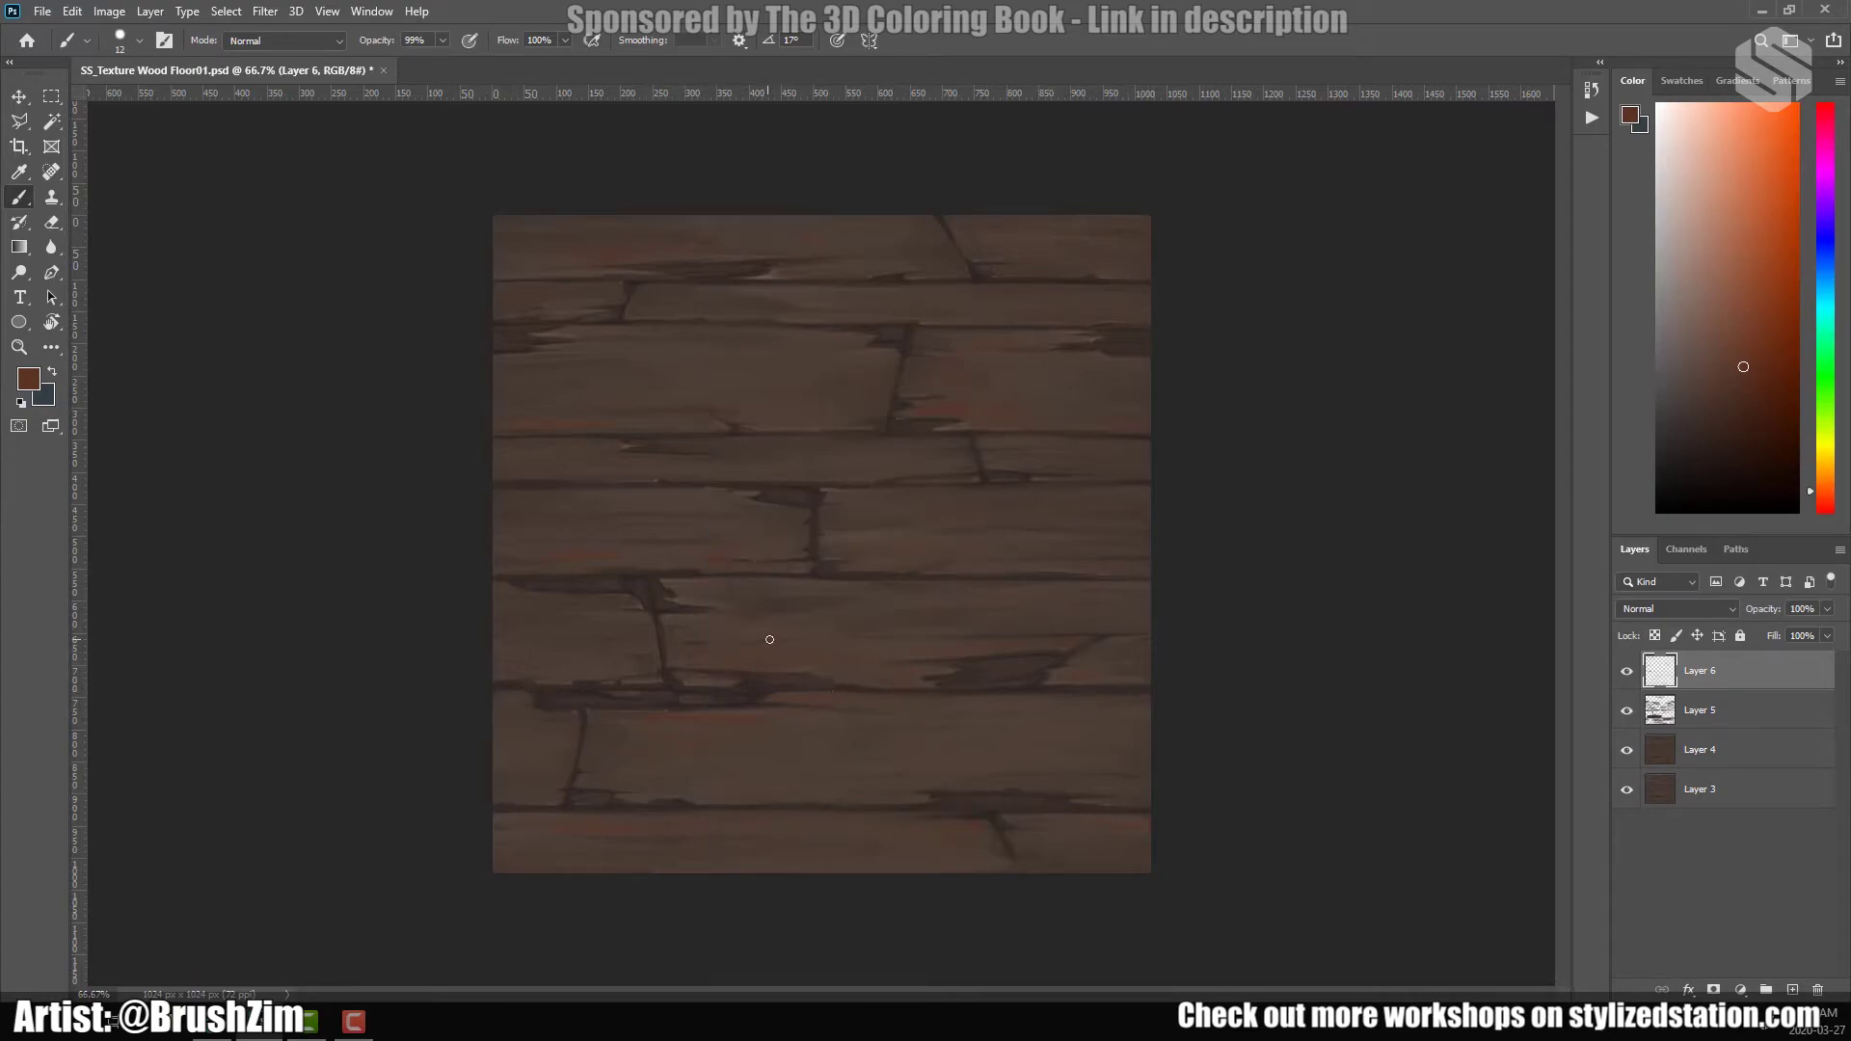
Rotate the canvas diagonally, sample a dark brown from the edge gap, and paint thin dark grain along the upper planks.
{"action": "key", "text": "r"}
{"action": "mouse_move", "coordinate": [475, 757]}
{"action": "left_mouse_down"}
{"action": "mouse_move", "coordinate": [856, 682]}
{"action": "mouse_move", "coordinate": [1115, 707]}
{"action": "mouse_move", "coordinate": [1023, 665]}
{"action": "mouse_move", "coordinate": [1033, 819]}
{"action": "left_mouse_up"}
{"action": "key", "text": "z"}
{"action": "key", "text": "b"}
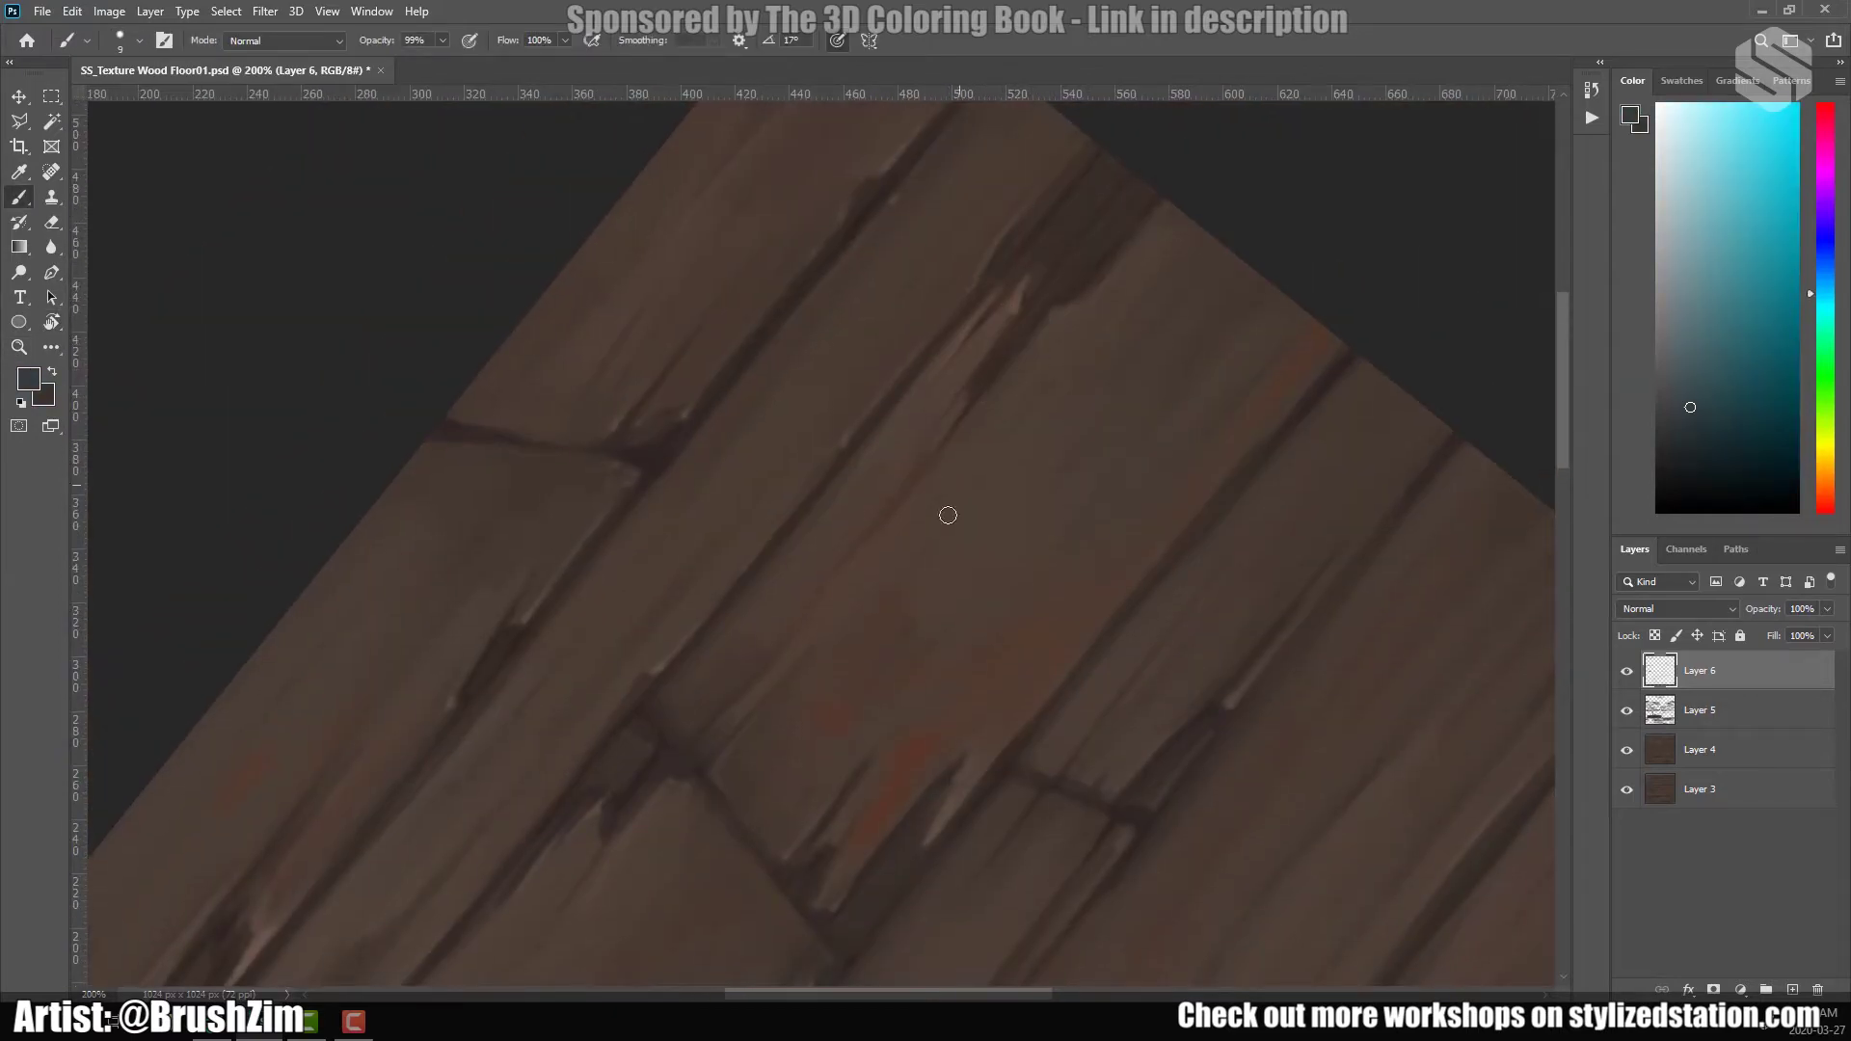
{"action": "left_click", "coordinate": [1041, 194], "text": "alt"}
{"action": "left_click_drag", "start_coordinate": [1041, 194], "coordinate": [740, 608]}
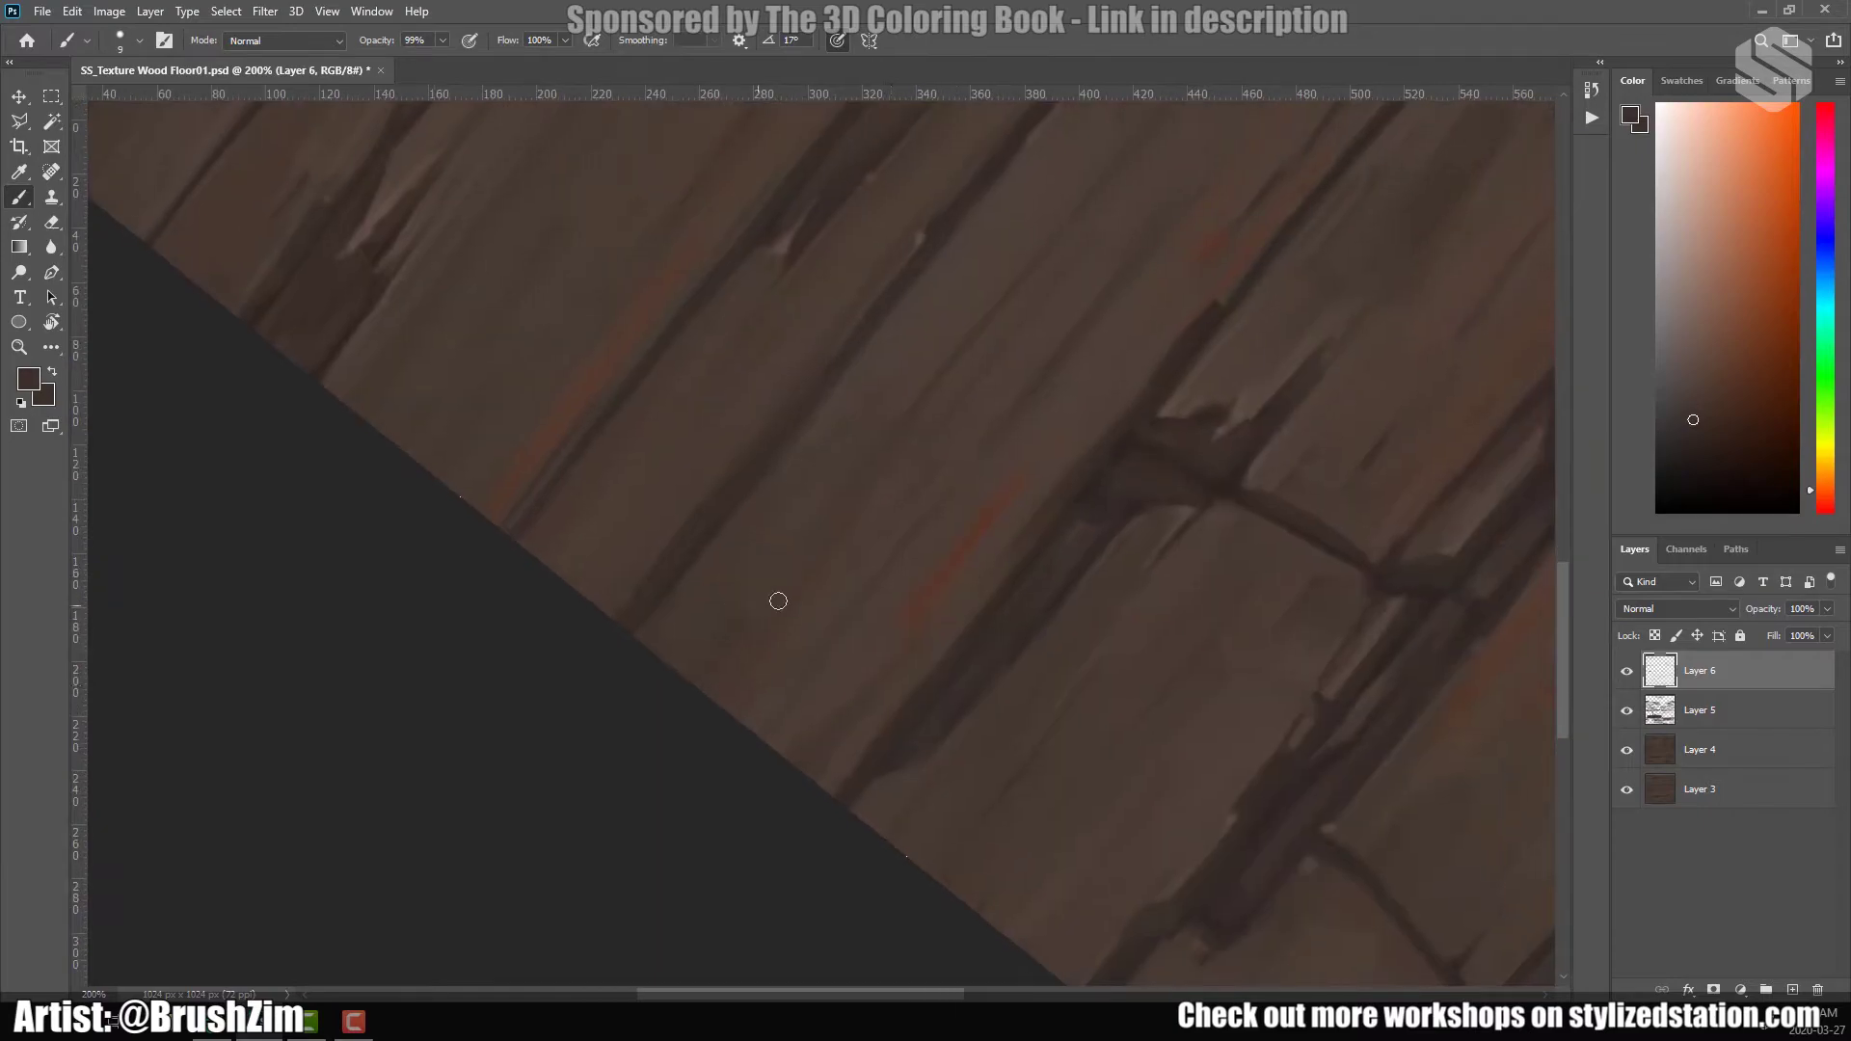
Paint thin dark grain and seam strokes around the large splintered gap and along the lowest planks.
{"action": "scroll", "coordinate": [740, 608], "scroll_direction": "right", "scroll_amount": 10}
{"action": "scroll", "coordinate": [740, 608], "scroll_direction": "up", "scroll_amount": 5}
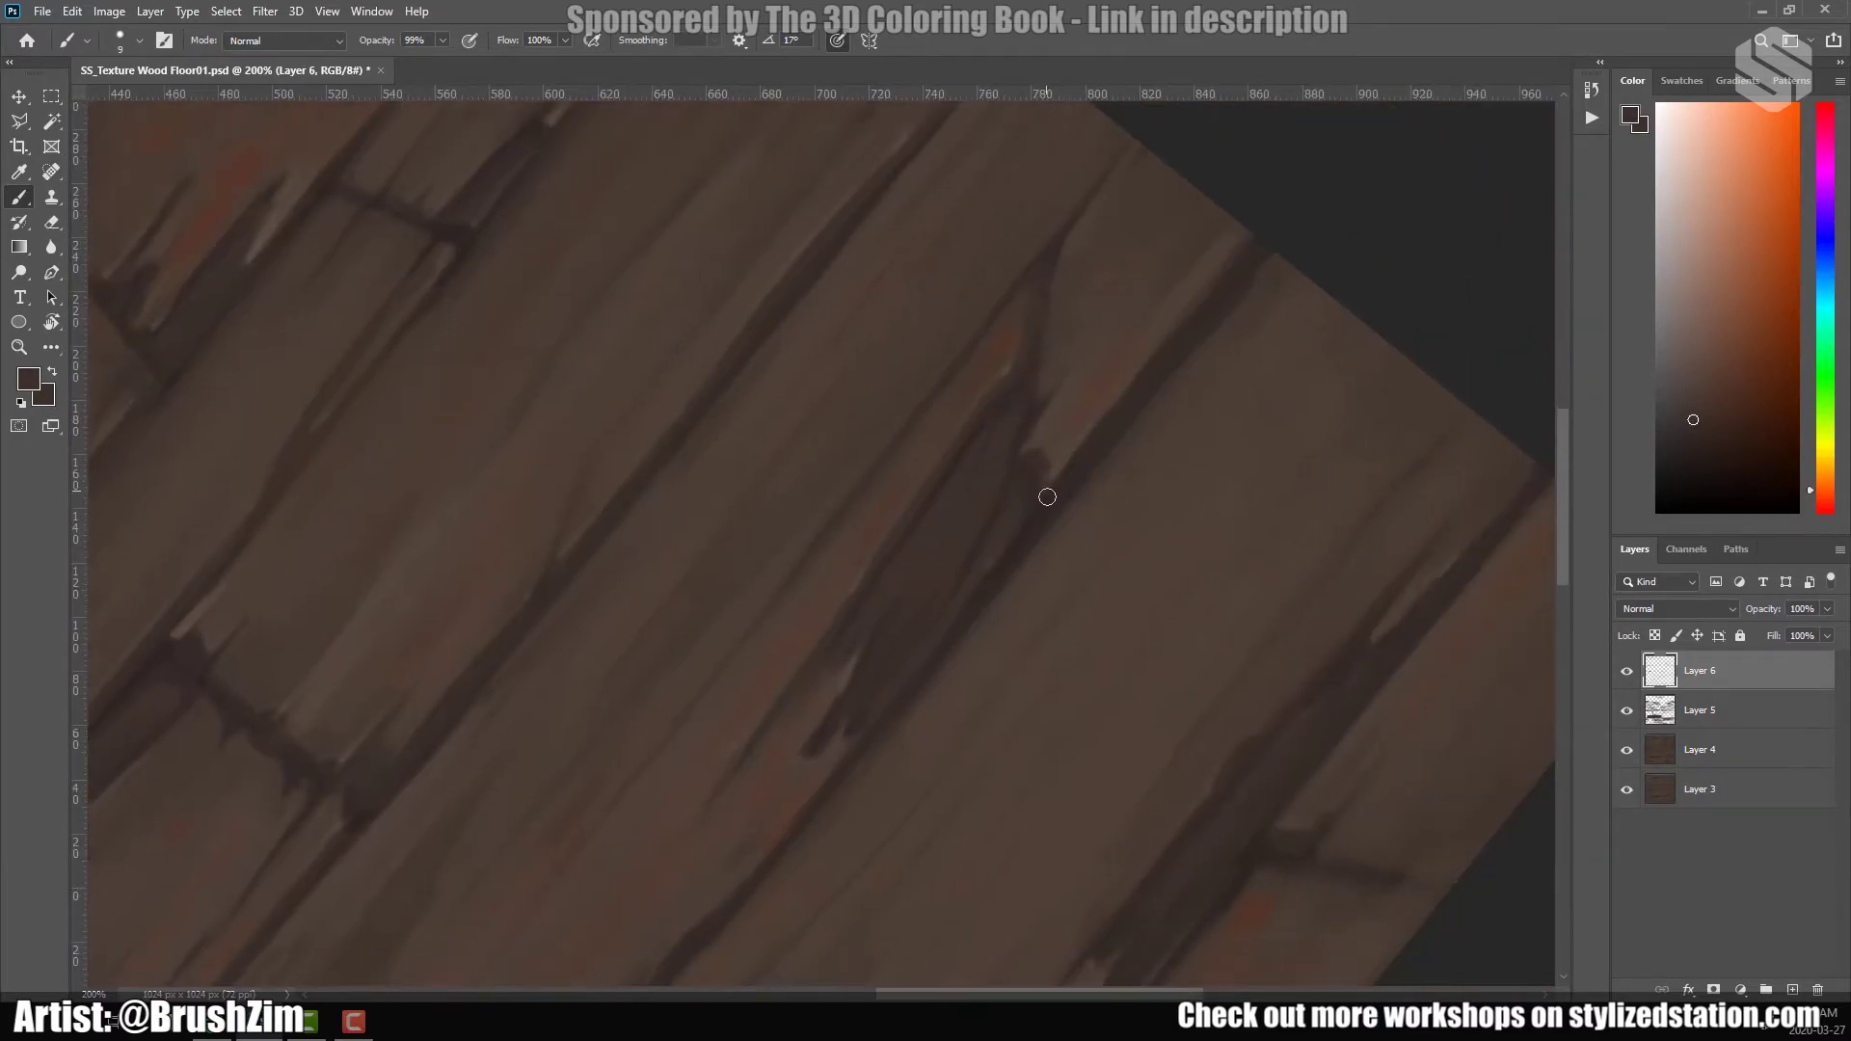
{"action": "scroll", "coordinate": [1118, 468], "scroll_direction": "down", "scroll_amount": 10}
{"action": "scroll", "coordinate": [864, 649], "scroll_direction": "up", "scroll_amount": 3}
{"action": "scroll", "coordinate": [864, 649], "scroll_direction": "left", "scroll_amount": 2}
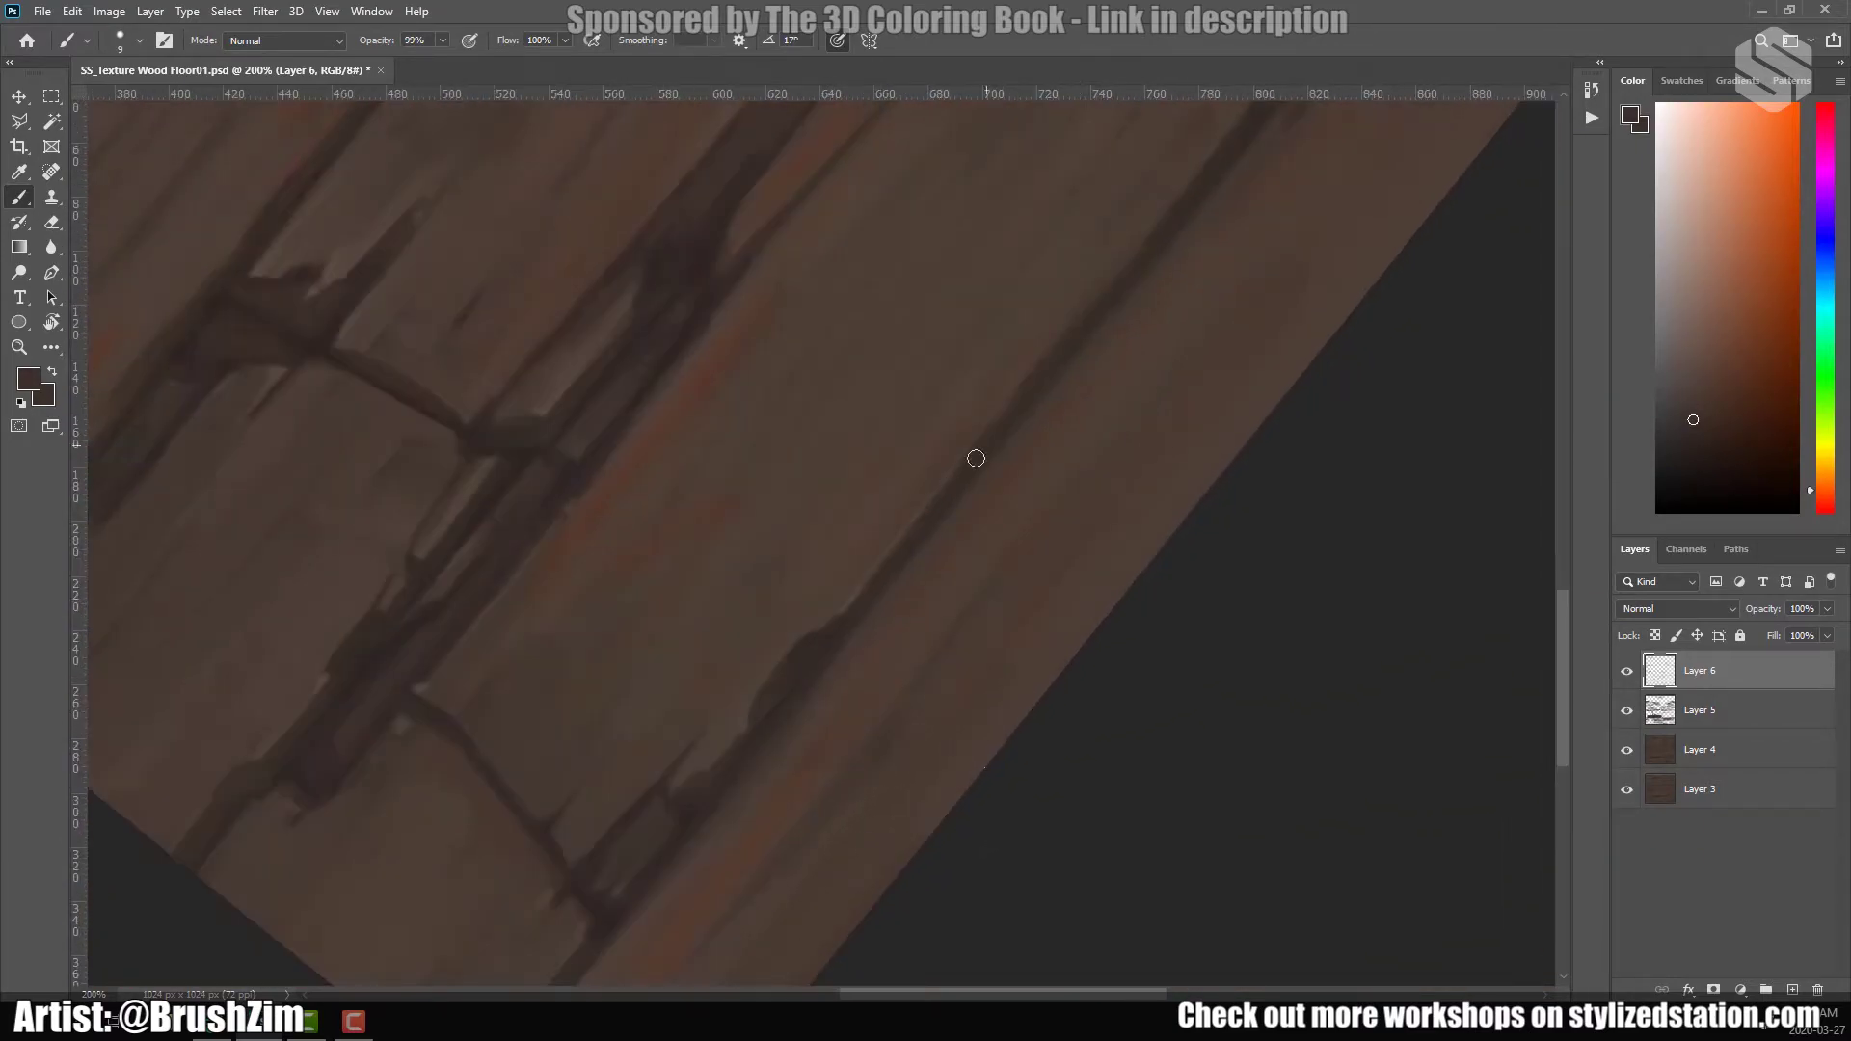
{"action": "scroll", "coordinate": [897, 571], "scroll_direction": "down", "scroll_amount": 2}
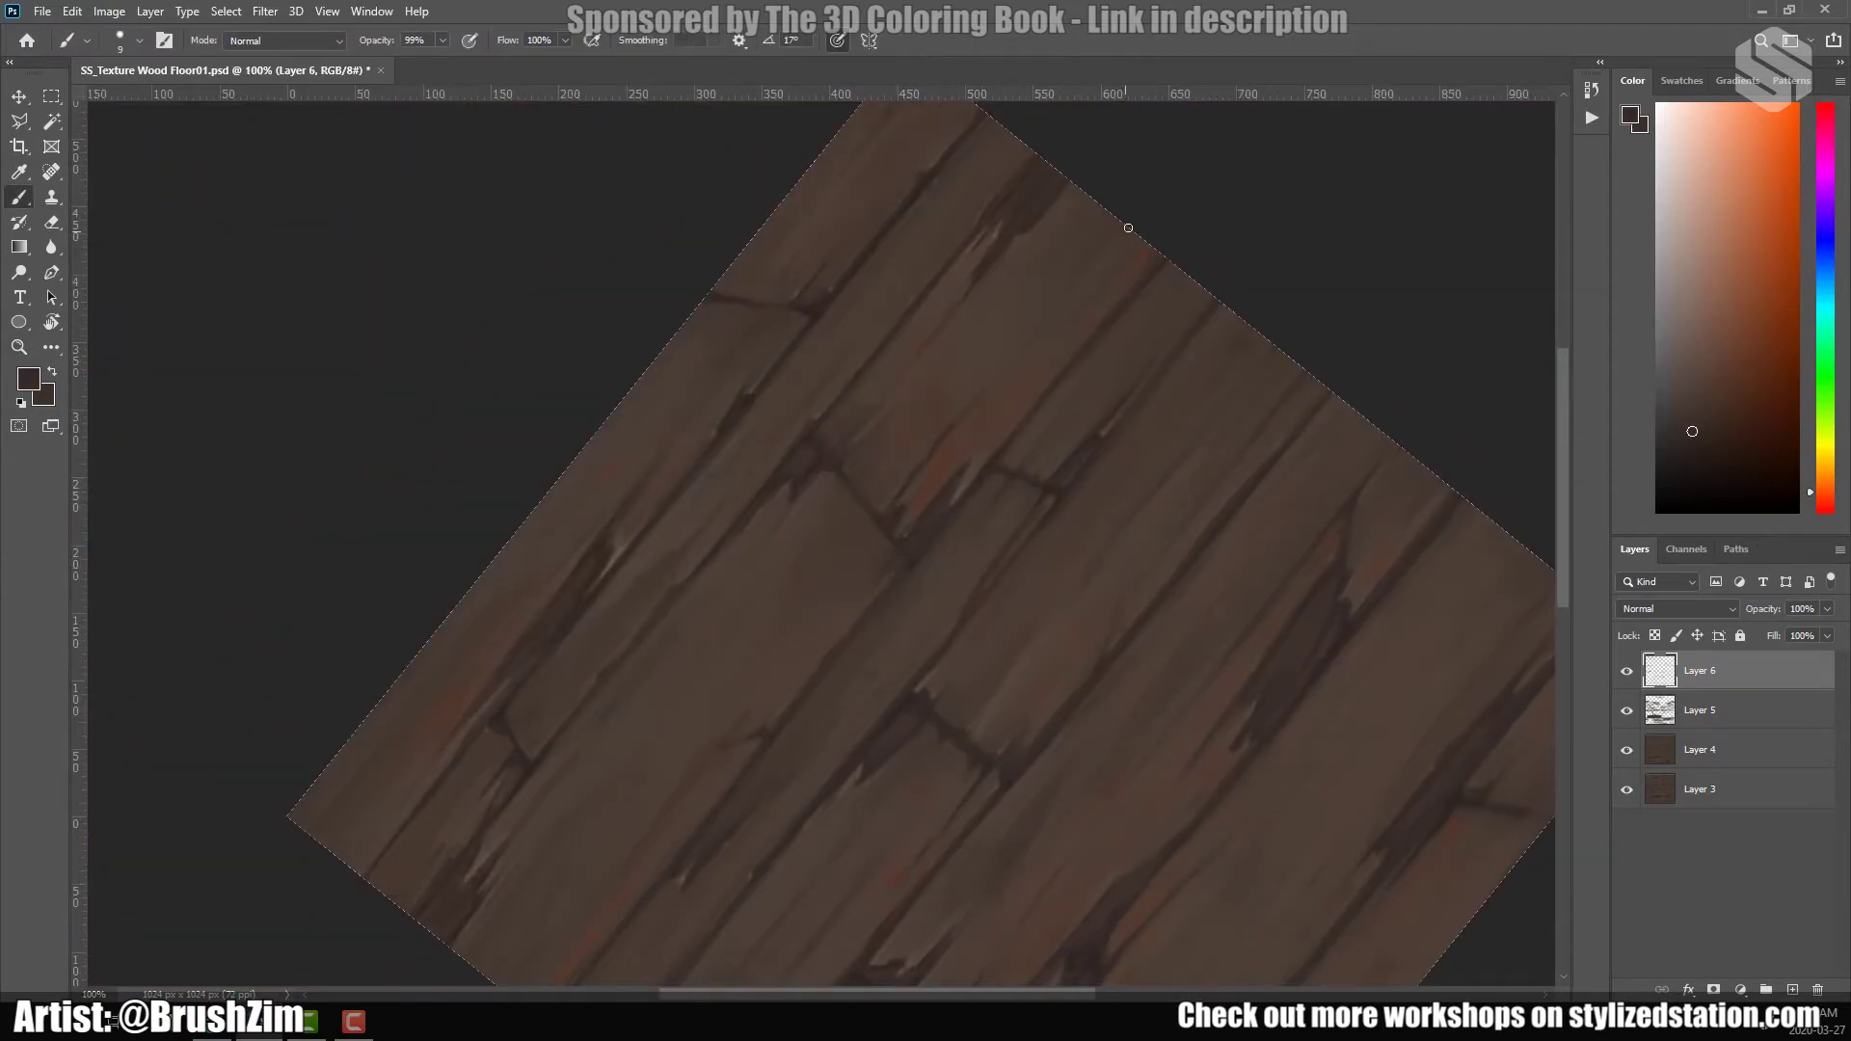
Paint fine dark cracks into the upper planks with a darker brown brush.
{"action": "scroll", "coordinate": [1109, 253], "scroll_direction": "down", "scroll_amount": 3}
{"action": "scroll", "coordinate": [905, 517], "scroll_direction": "left", "scroll_amount": 4}
{"action": "scroll", "coordinate": [1182, 249], "scroll_direction": "right", "scroll_amount": 4}
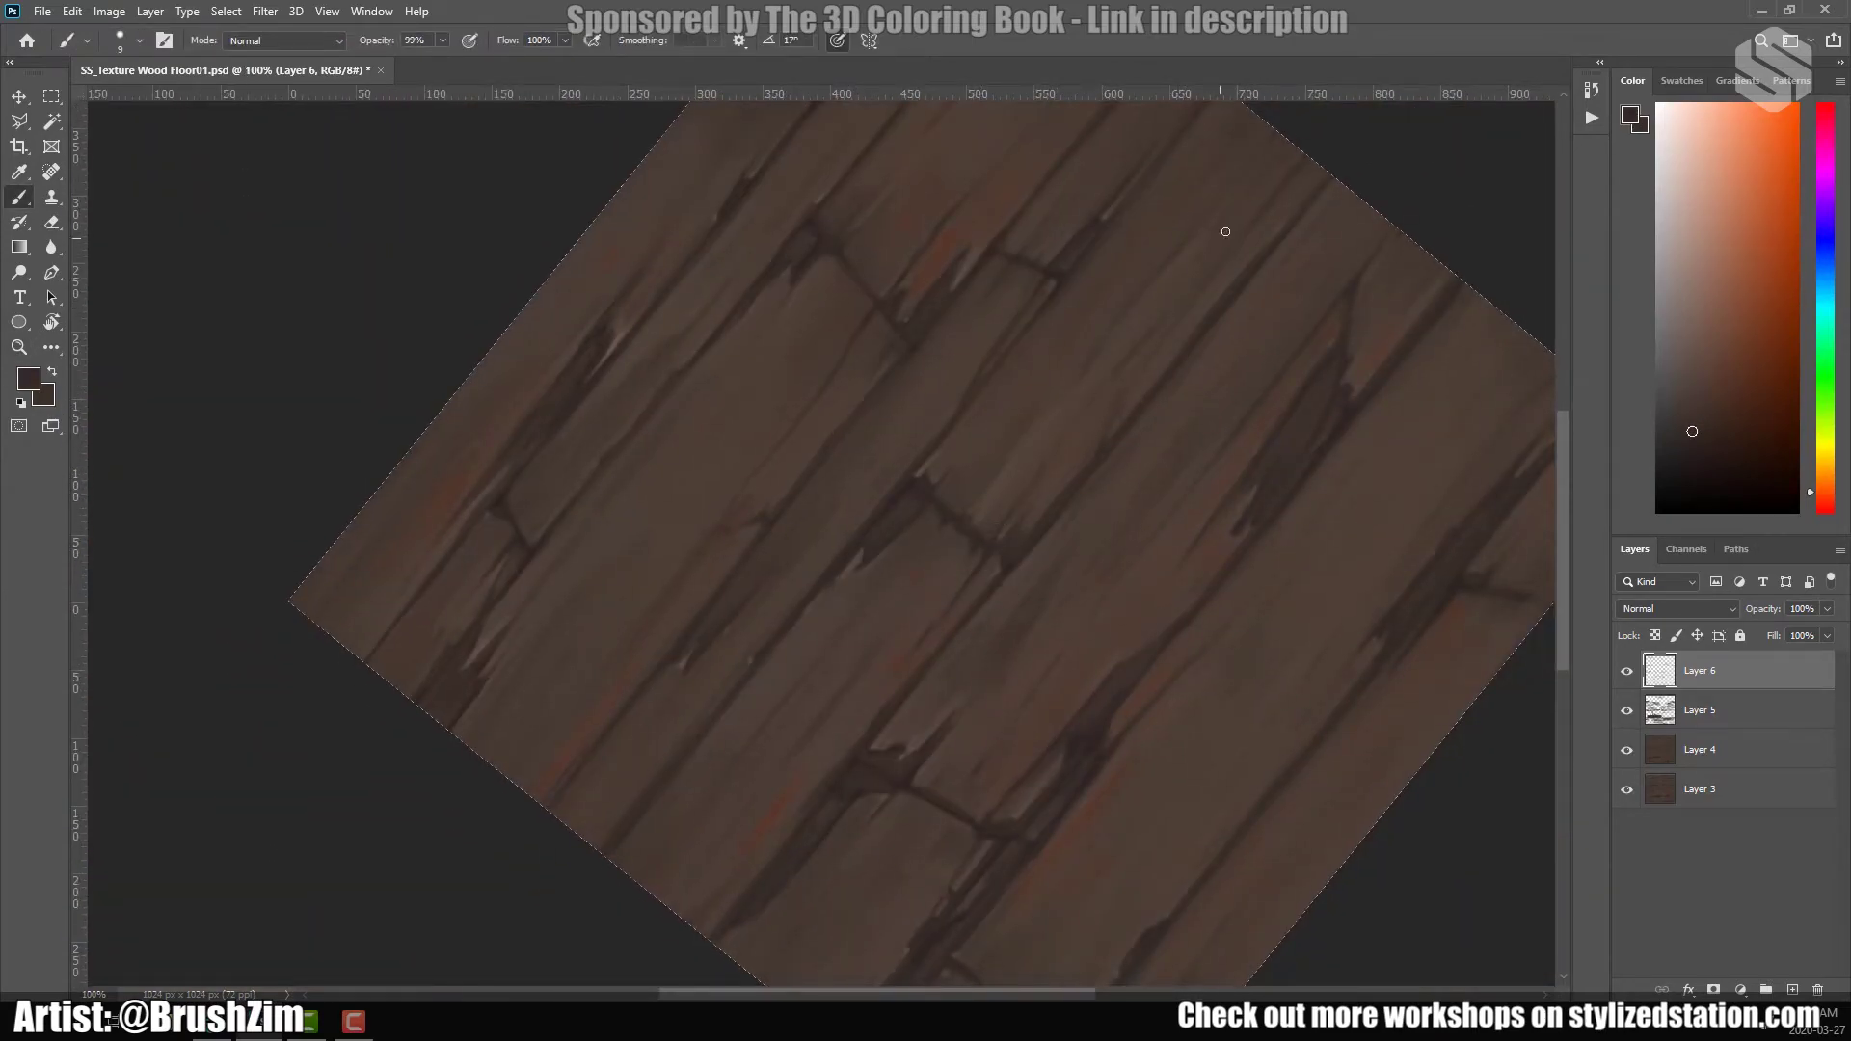
{"action": "scroll", "coordinate": [1061, 463], "scroll_direction": "down", "scroll_amount": 4}
{"action": "scroll", "coordinate": [897, 661], "scroll_direction": "left", "scroll_amount": 3}
{"action": "scroll", "coordinate": [896, 661], "scroll_direction": "up", "scroll_amount": 5}
{"action": "scroll", "coordinate": [945, 473], "scroll_direction": "up", "scroll_amount": 2}
{"action": "scroll", "coordinate": [945, 472], "scroll_direction": "left", "scroll_amount": 2}
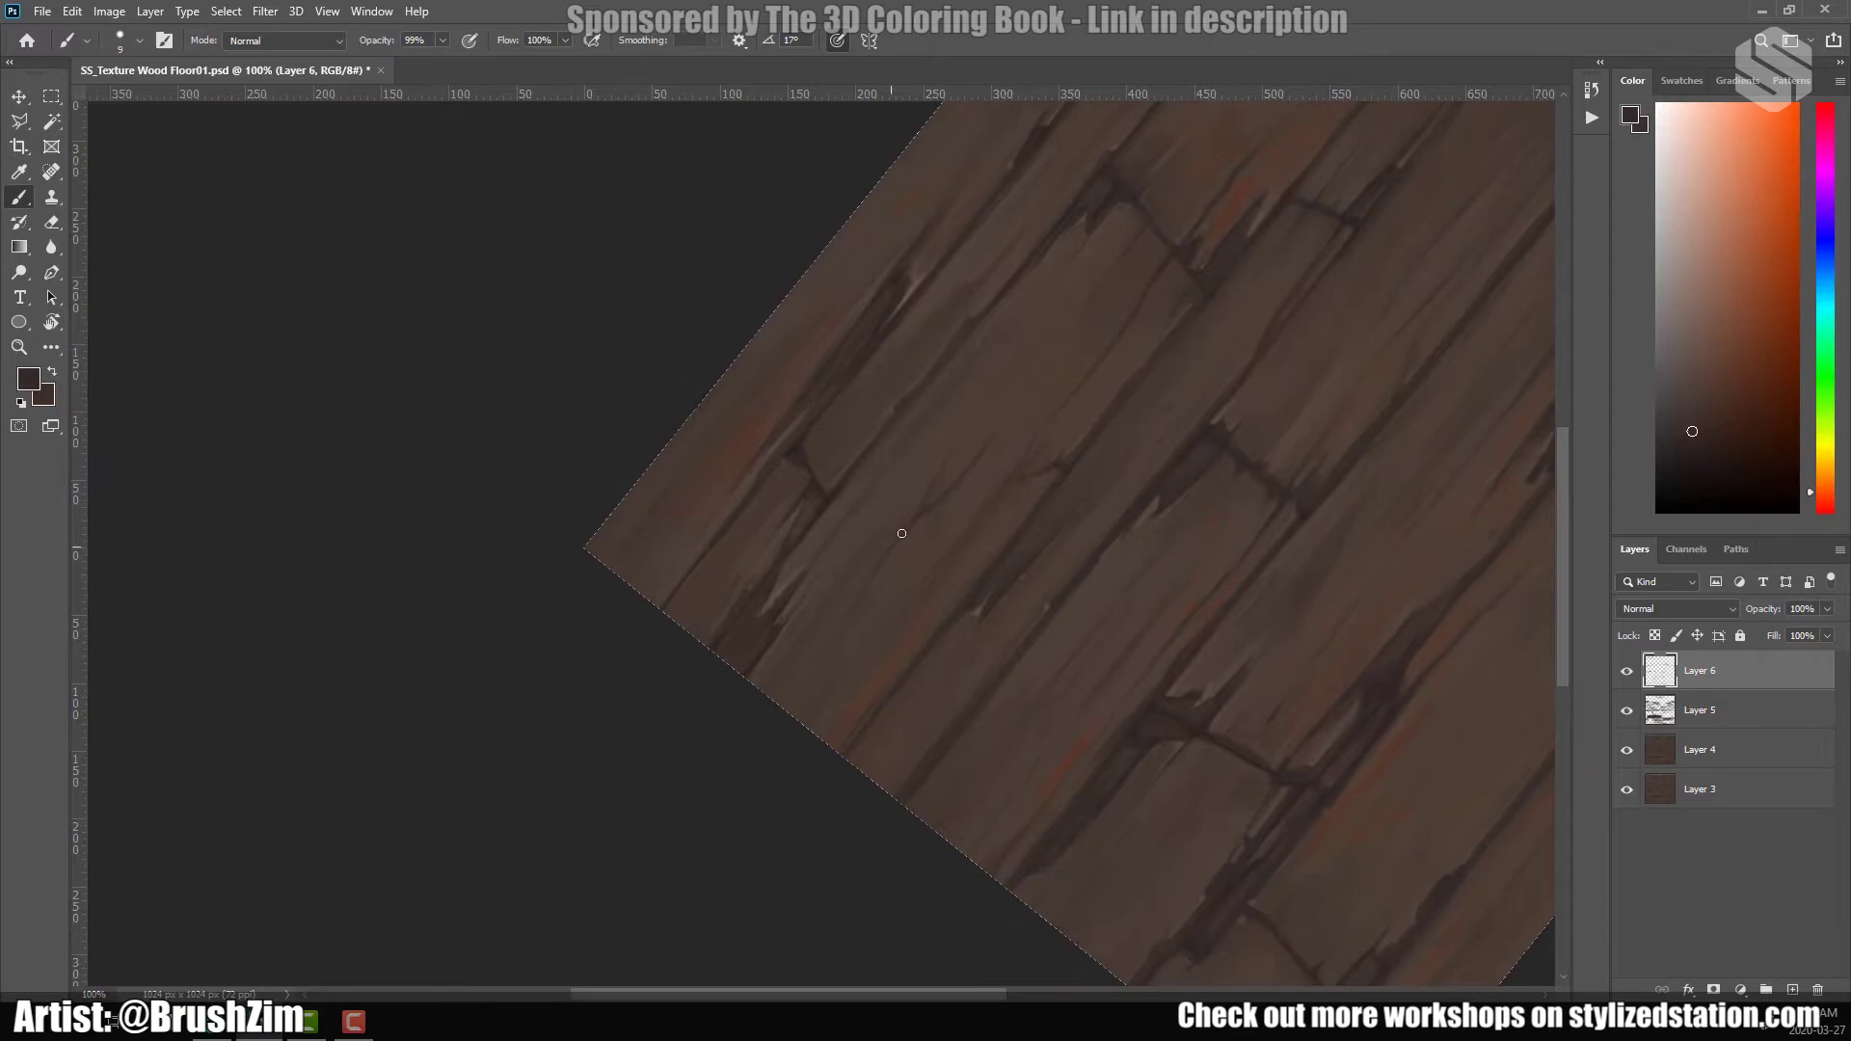
Extend the branching cracks on the upper plank and add thin dark cracks to the wide lower plank.
{"action": "scroll", "coordinate": [868, 591], "scroll_direction": "right", "scroll_amount": 3}
{"action": "scroll", "coordinate": [1147, 516], "scroll_direction": "down", "scroll_amount": 4}
{"action": "scroll", "coordinate": [1148, 516], "scroll_direction": "right", "scroll_amount": 3}
{"action": "scroll", "coordinate": [1148, 516], "scroll_direction": "right", "scroll_amount": 3}
{"action": "scroll", "coordinate": [1205, 405], "scroll_direction": "down", "scroll_amount": 1}
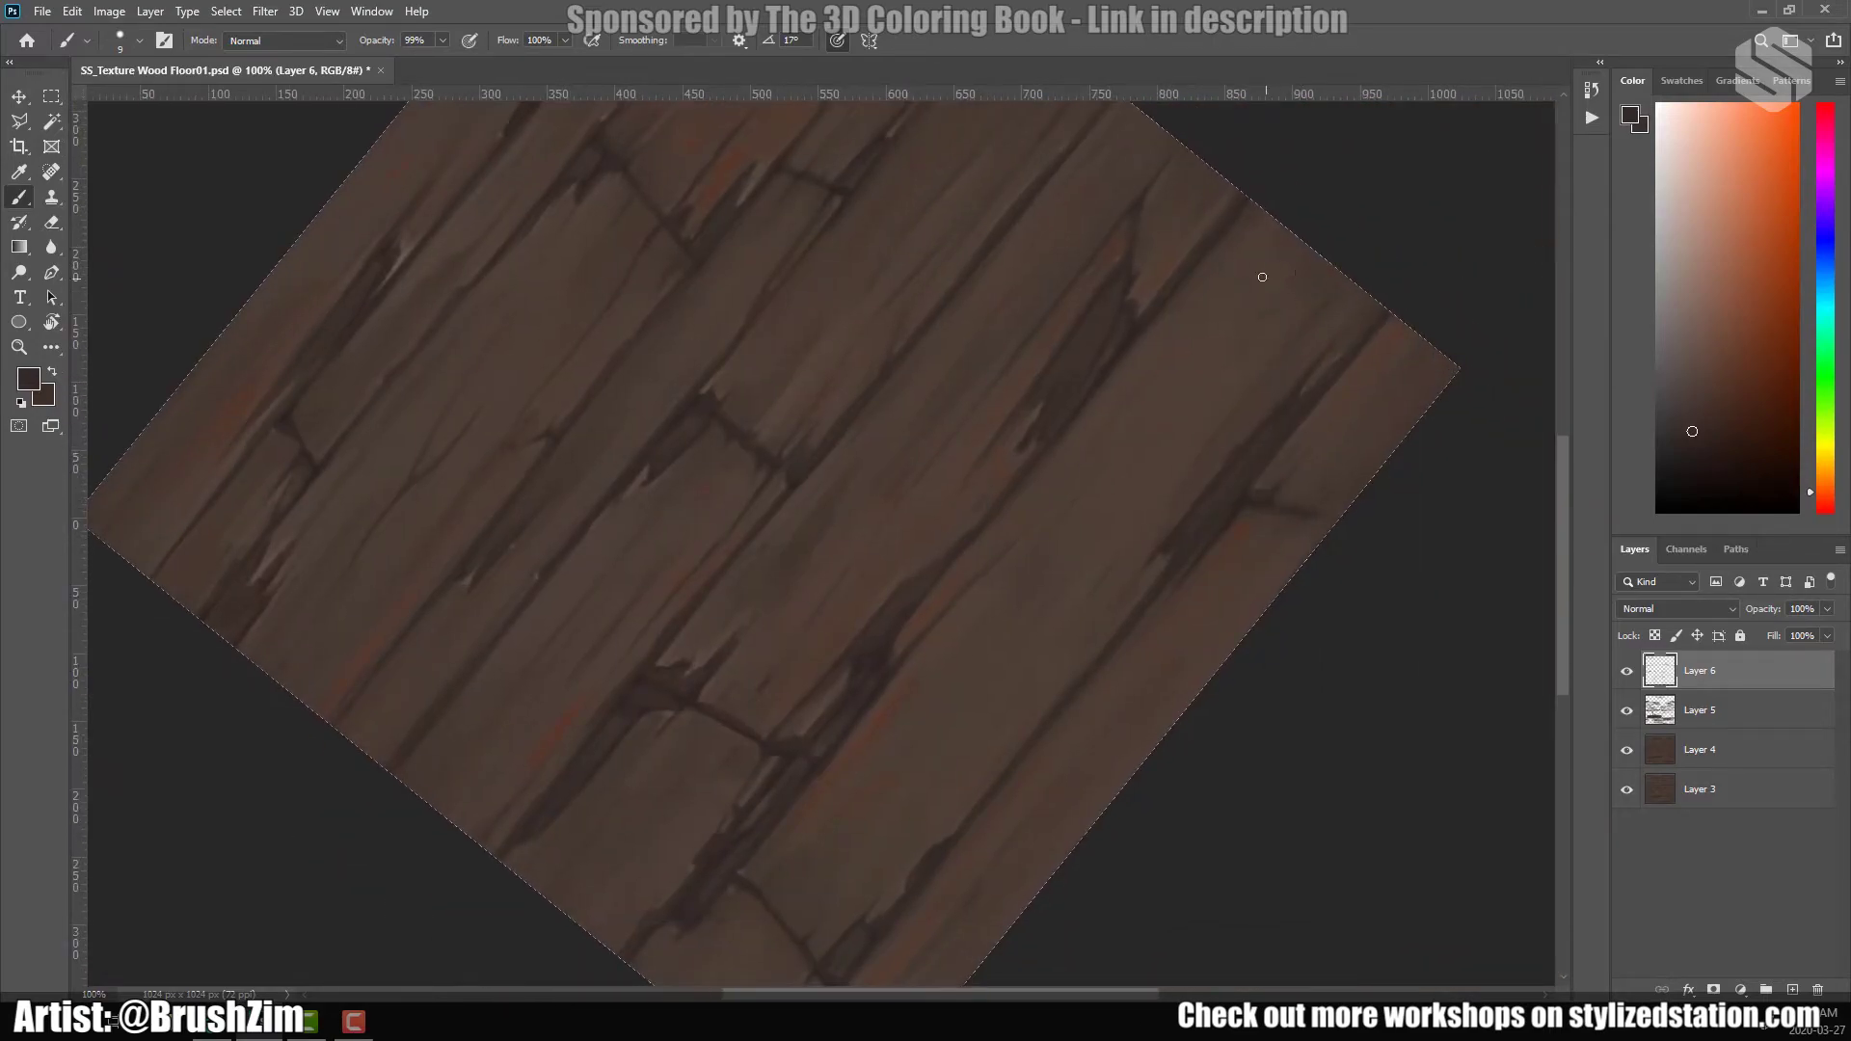
{"action": "scroll", "coordinate": [1060, 579], "scroll_direction": "left", "scroll_amount": 3}
{"action": "scroll", "coordinate": [1158, 405], "scroll_direction": "right", "scroll_amount": 4}
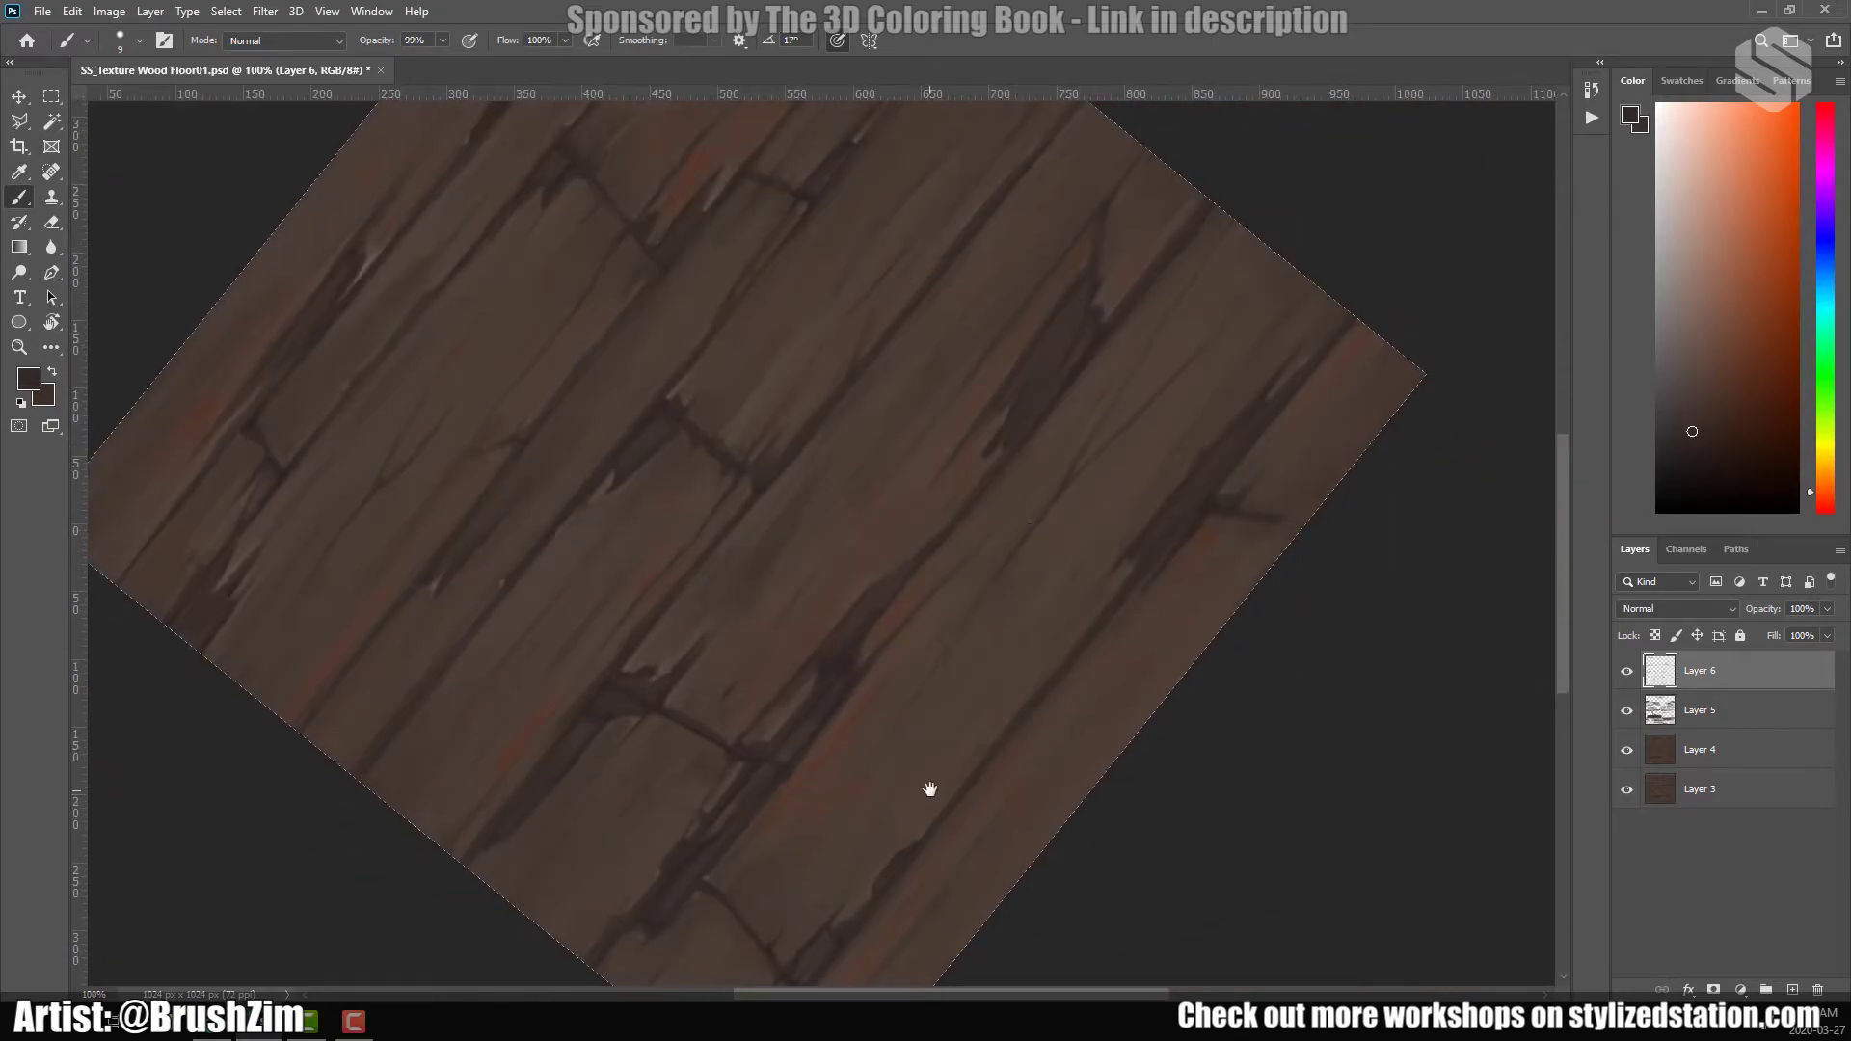
Merge Layer 6 with Layer 5 beneath it.
{"action": "left_click_drag", "start_coordinate": [916, 852], "coordinate": [1000, 627]}
{"action": "left_click_drag", "start_coordinate": [1042, 475], "coordinate": [1177, 756]}
{"action": "key", "text": "ctrl+minus"}
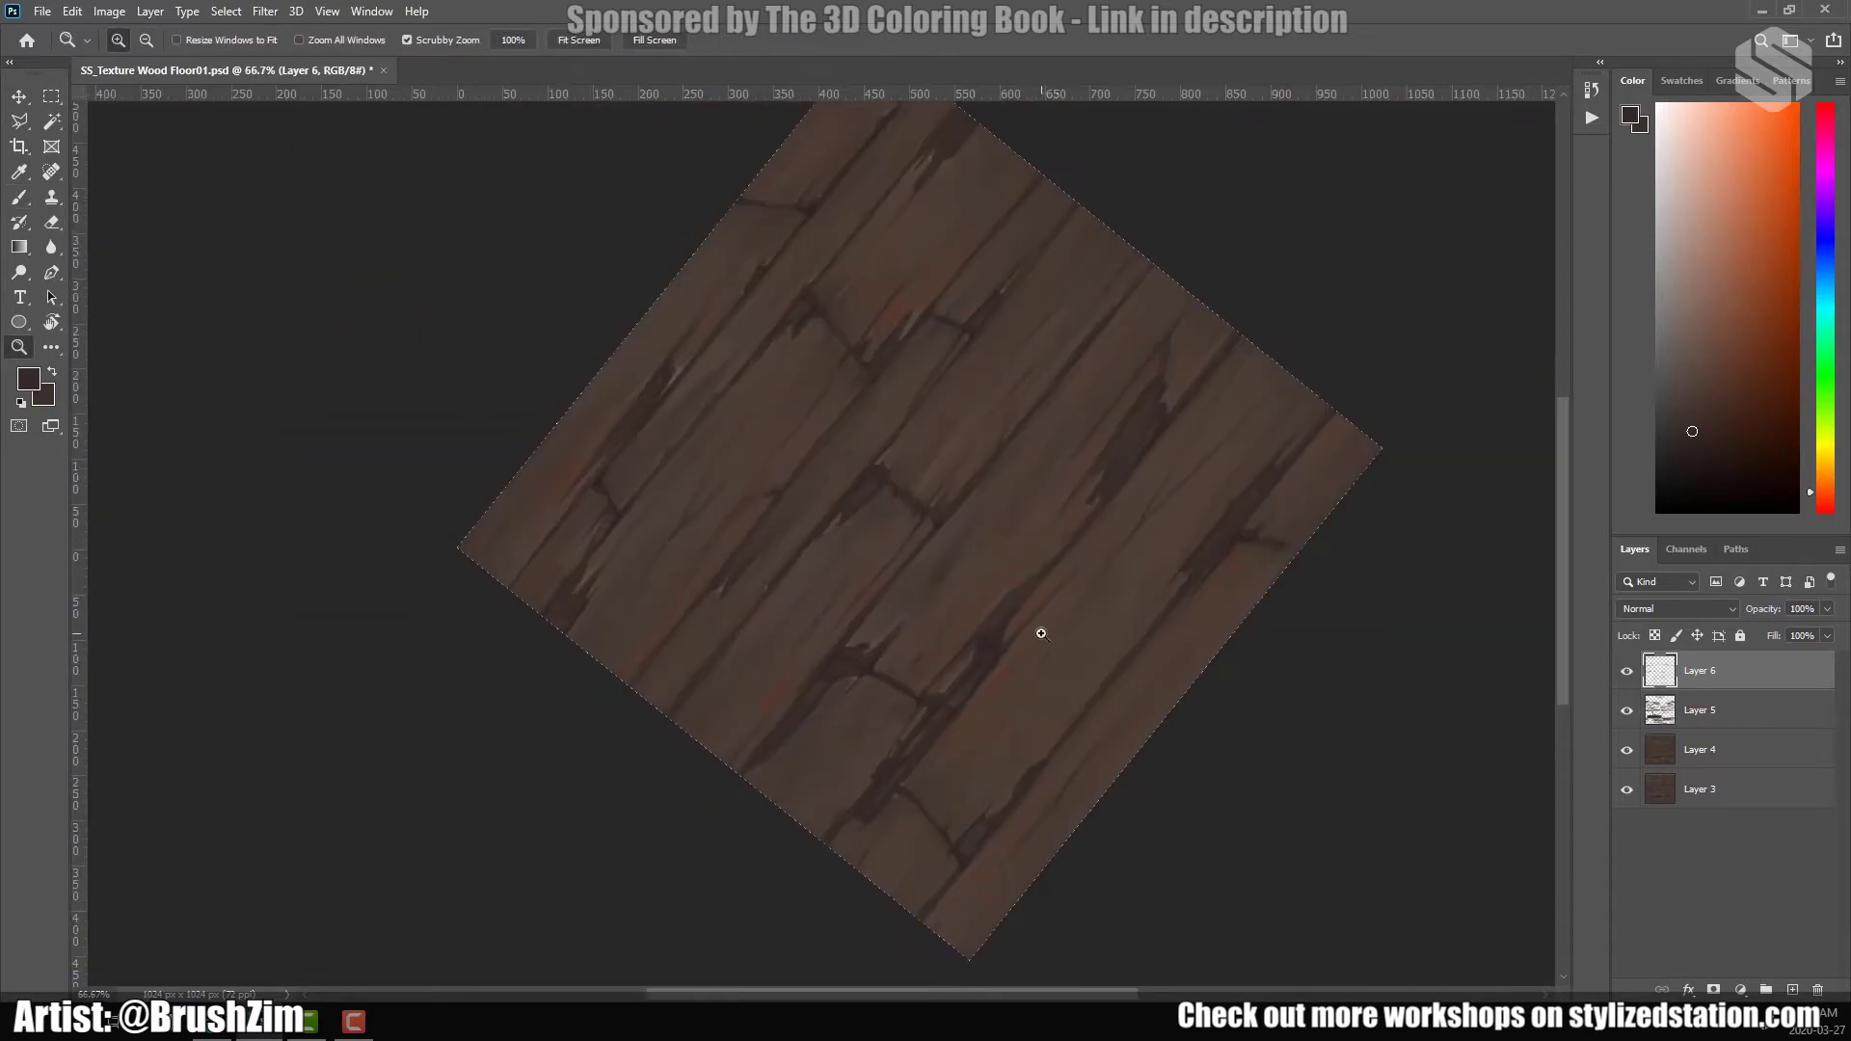
{"action": "left_click", "coordinate": [1042, 635]}
{"action": "key", "text": "ctrl+e"}
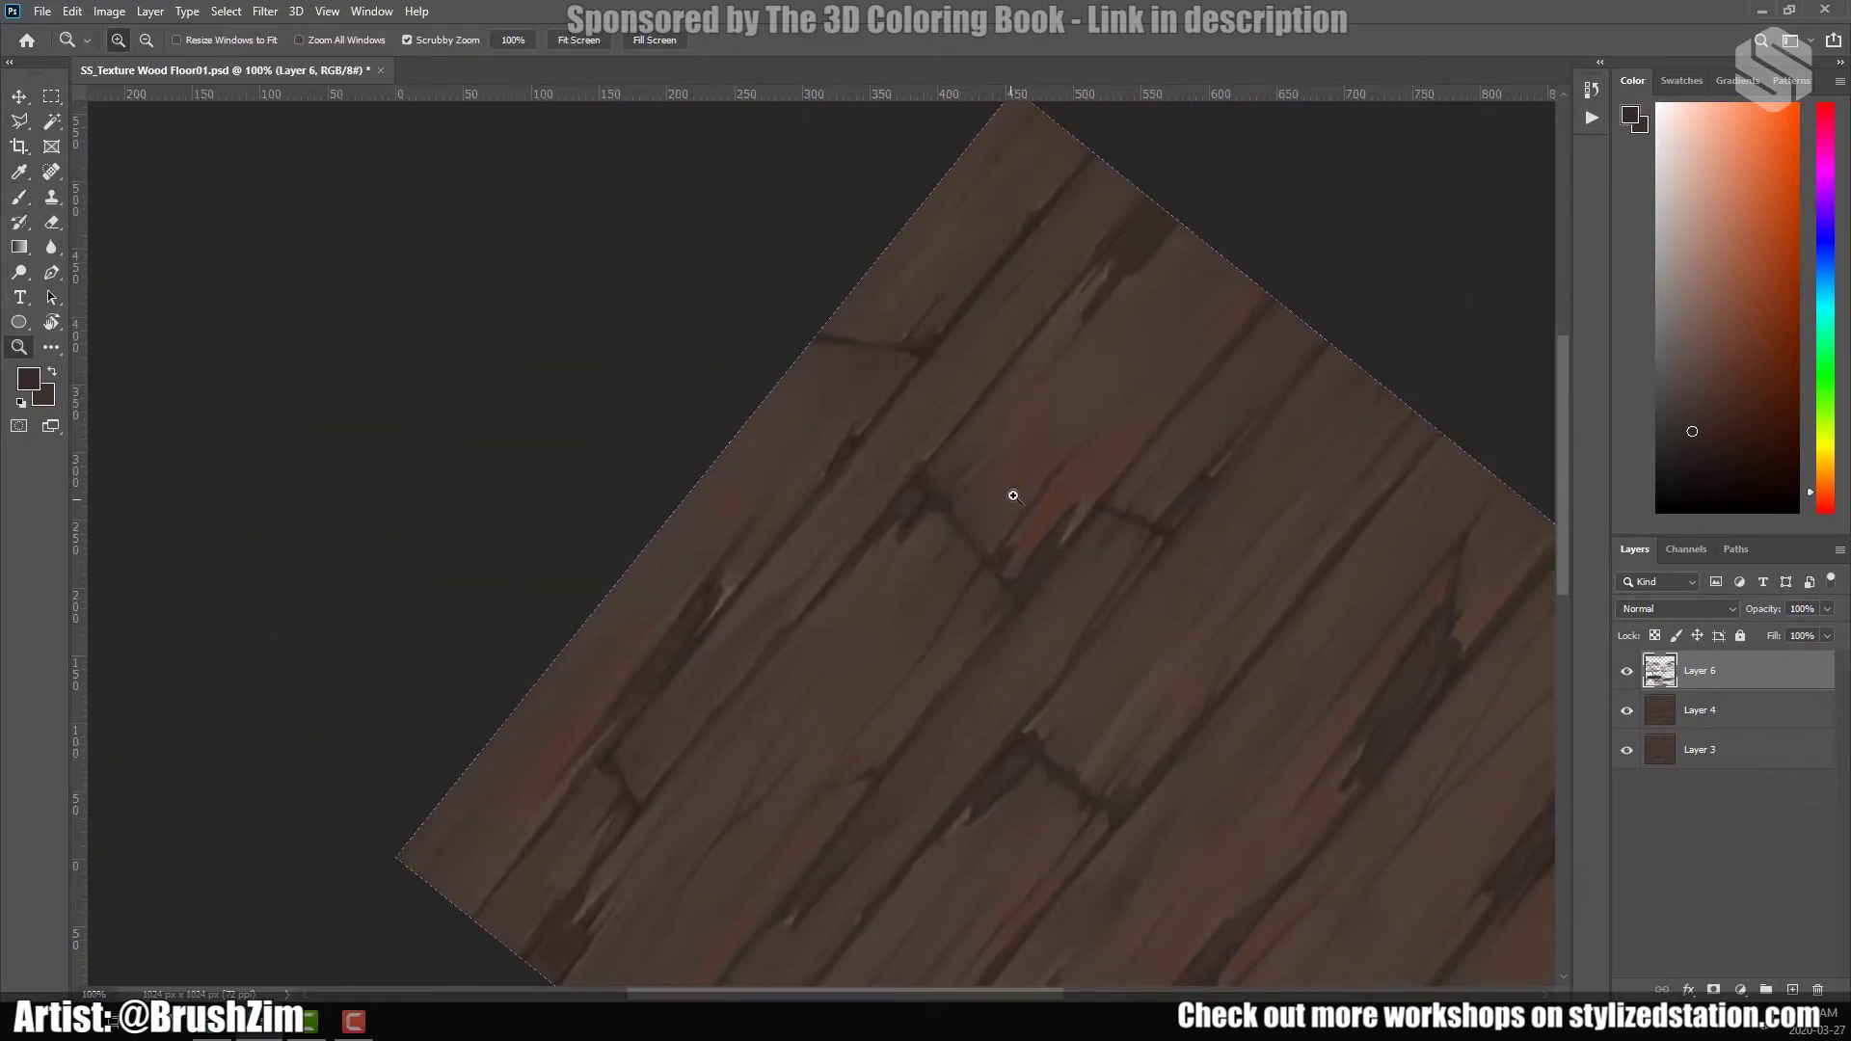
{"action": "key", "text": "b"}
{"action": "right_click", "coordinate": [1013, 495]}
{"action": "key", "text": "Escape"}
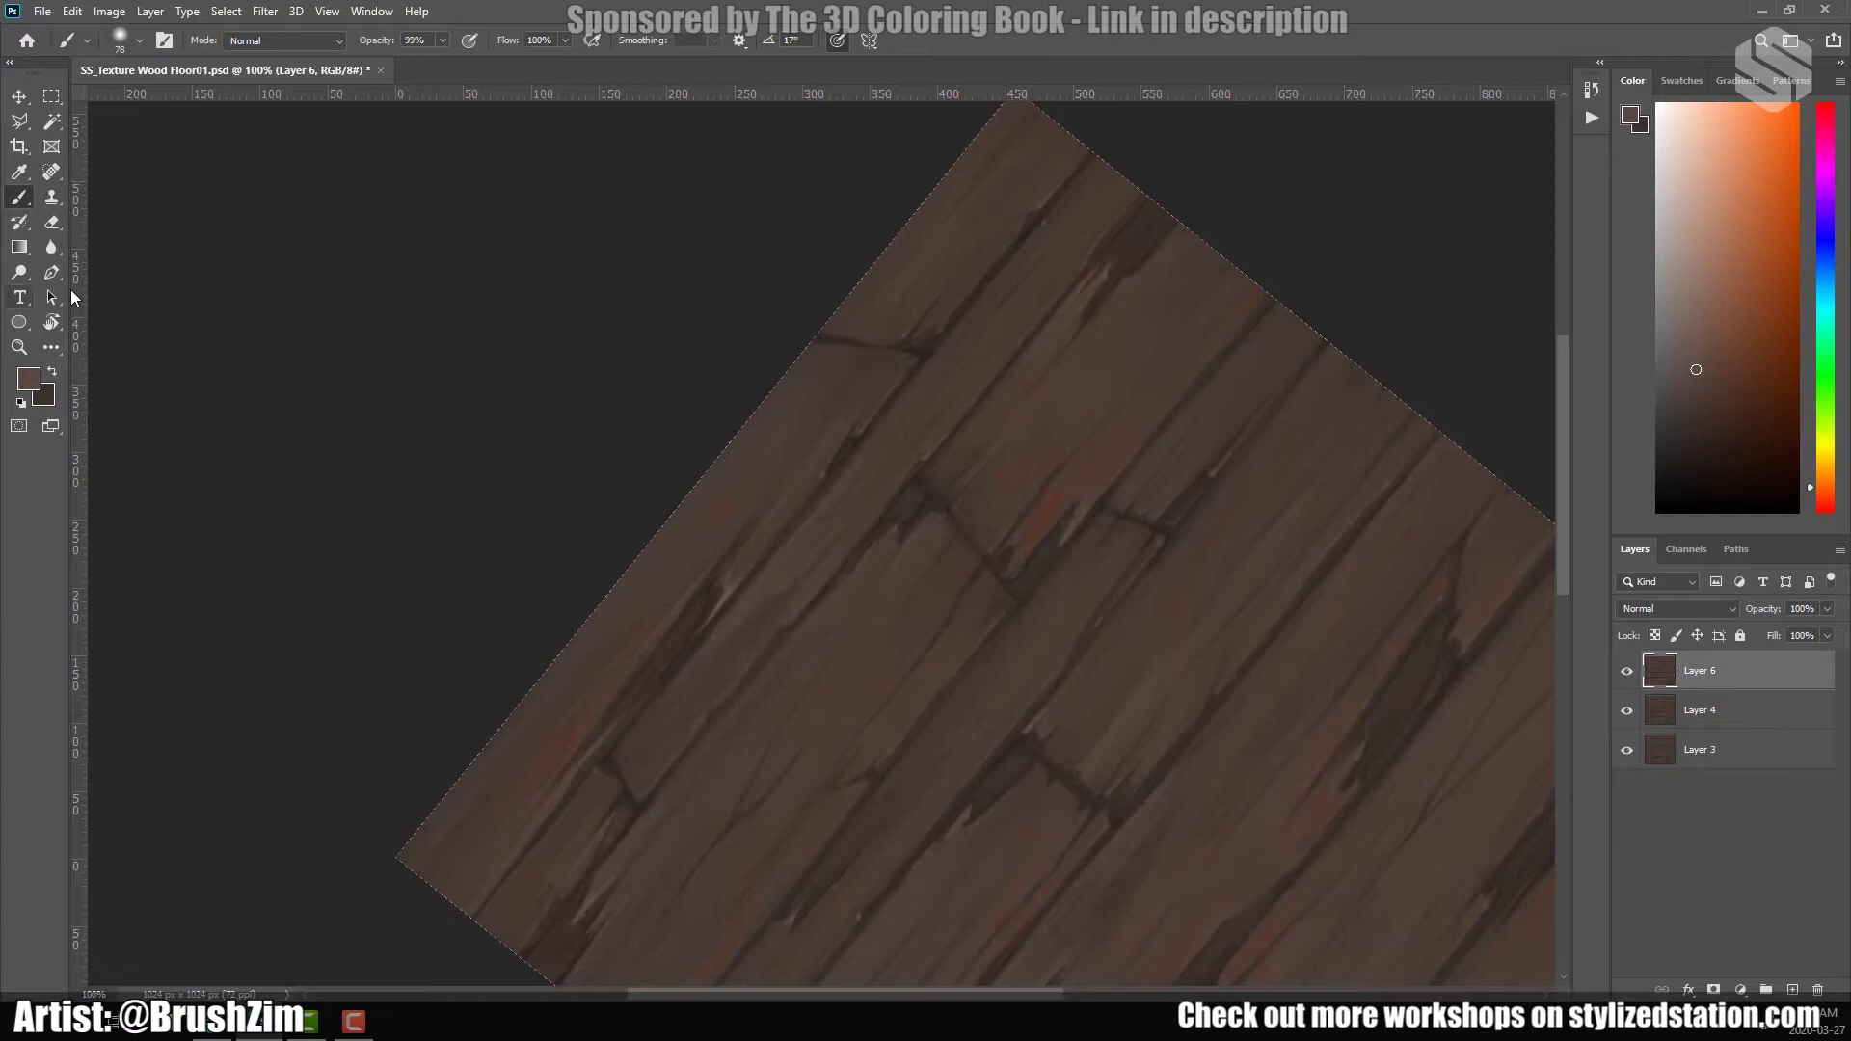
Lighten the planks using the Dodge tool on midtones at 15% exposure and size 91.
{"action": "left_click", "coordinate": [21, 274]}
{"action": "right_click", "coordinate": [1009, 306]}
{"action": "key", "text": "Escape"}
{"action": "key", "text": "ctrl+minus"}
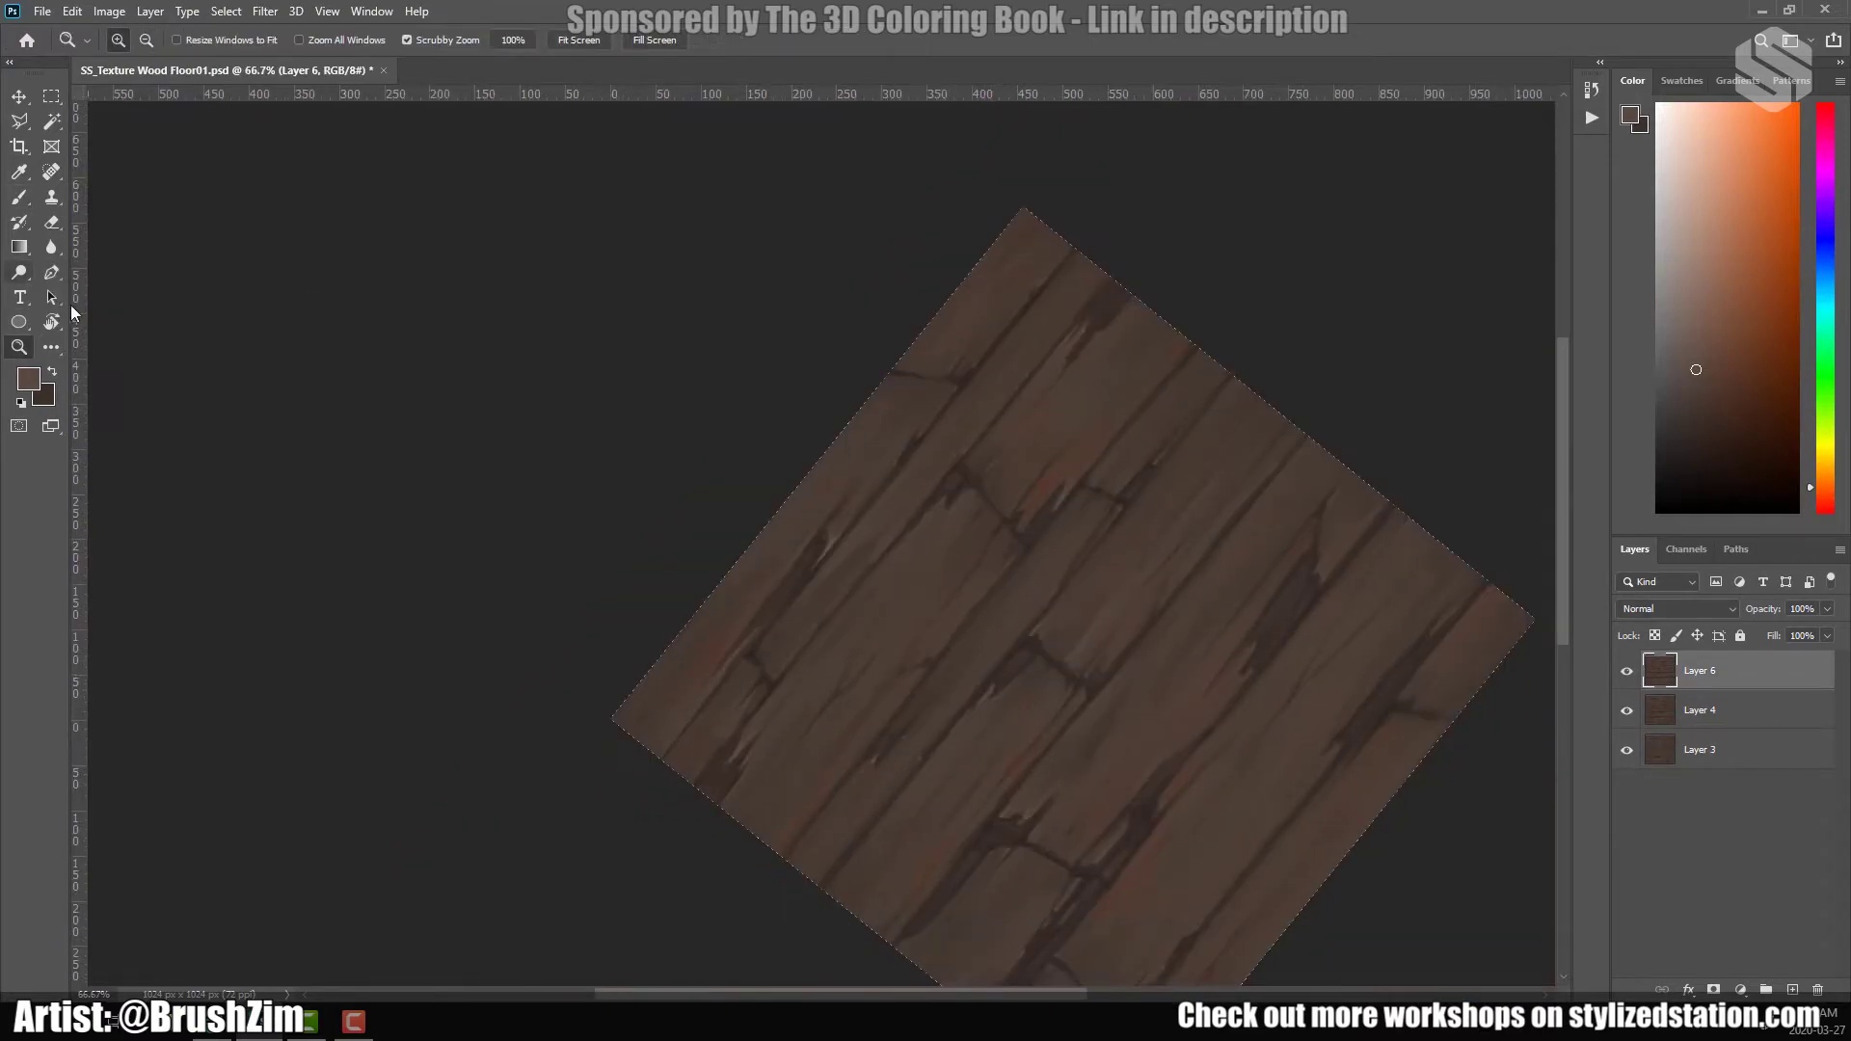
{"action": "key", "text": "1"}
{"action": "key", "text": "5"}
{"action": "right_click", "coordinate": [987, 308]}
{"action": "type", "text": "91"}
{"action": "key", "text": "Return"}
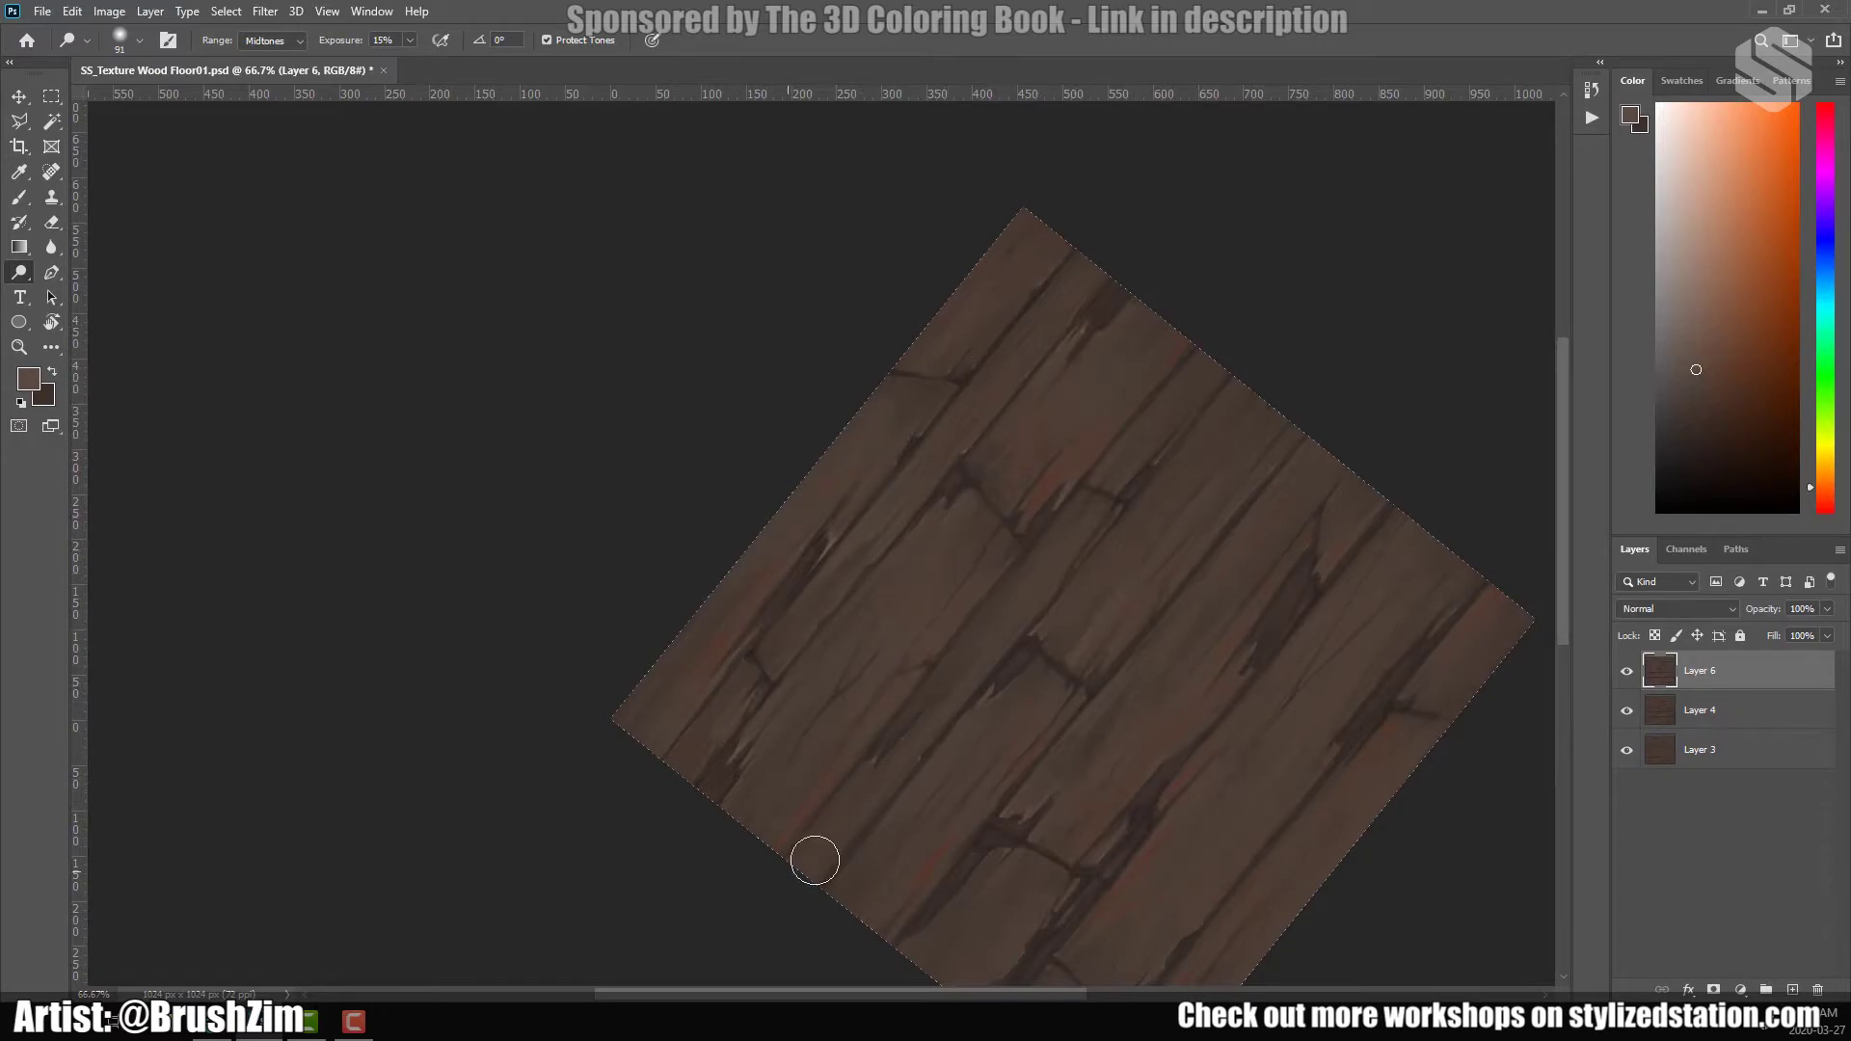
{"action": "left_click_drag", "start_coordinate": [1118, 824], "coordinate": [1026, 730]}
{"action": "mouse_move", "coordinate": [1246, 566]}
{"action": "left_mouse_down"}
{"action": "mouse_move", "coordinate": [1083, 524]}
{"action": "mouse_move", "coordinate": [939, 566]}
{"action": "left_mouse_up"}
Choose a light brown foreground colour and paint thin highlights on the chipped edges of the topmost planks.
{"action": "key", "text": "ctrl+plus"}
{"action": "key", "text": "b"}
{"action": "right_click", "coordinate": [957, 485]}
{"action": "left_click", "coordinate": [28, 378]}
{"action": "left_click", "coordinate": [591, 653]}
{"action": "key", "text": "ctrl+plus"}
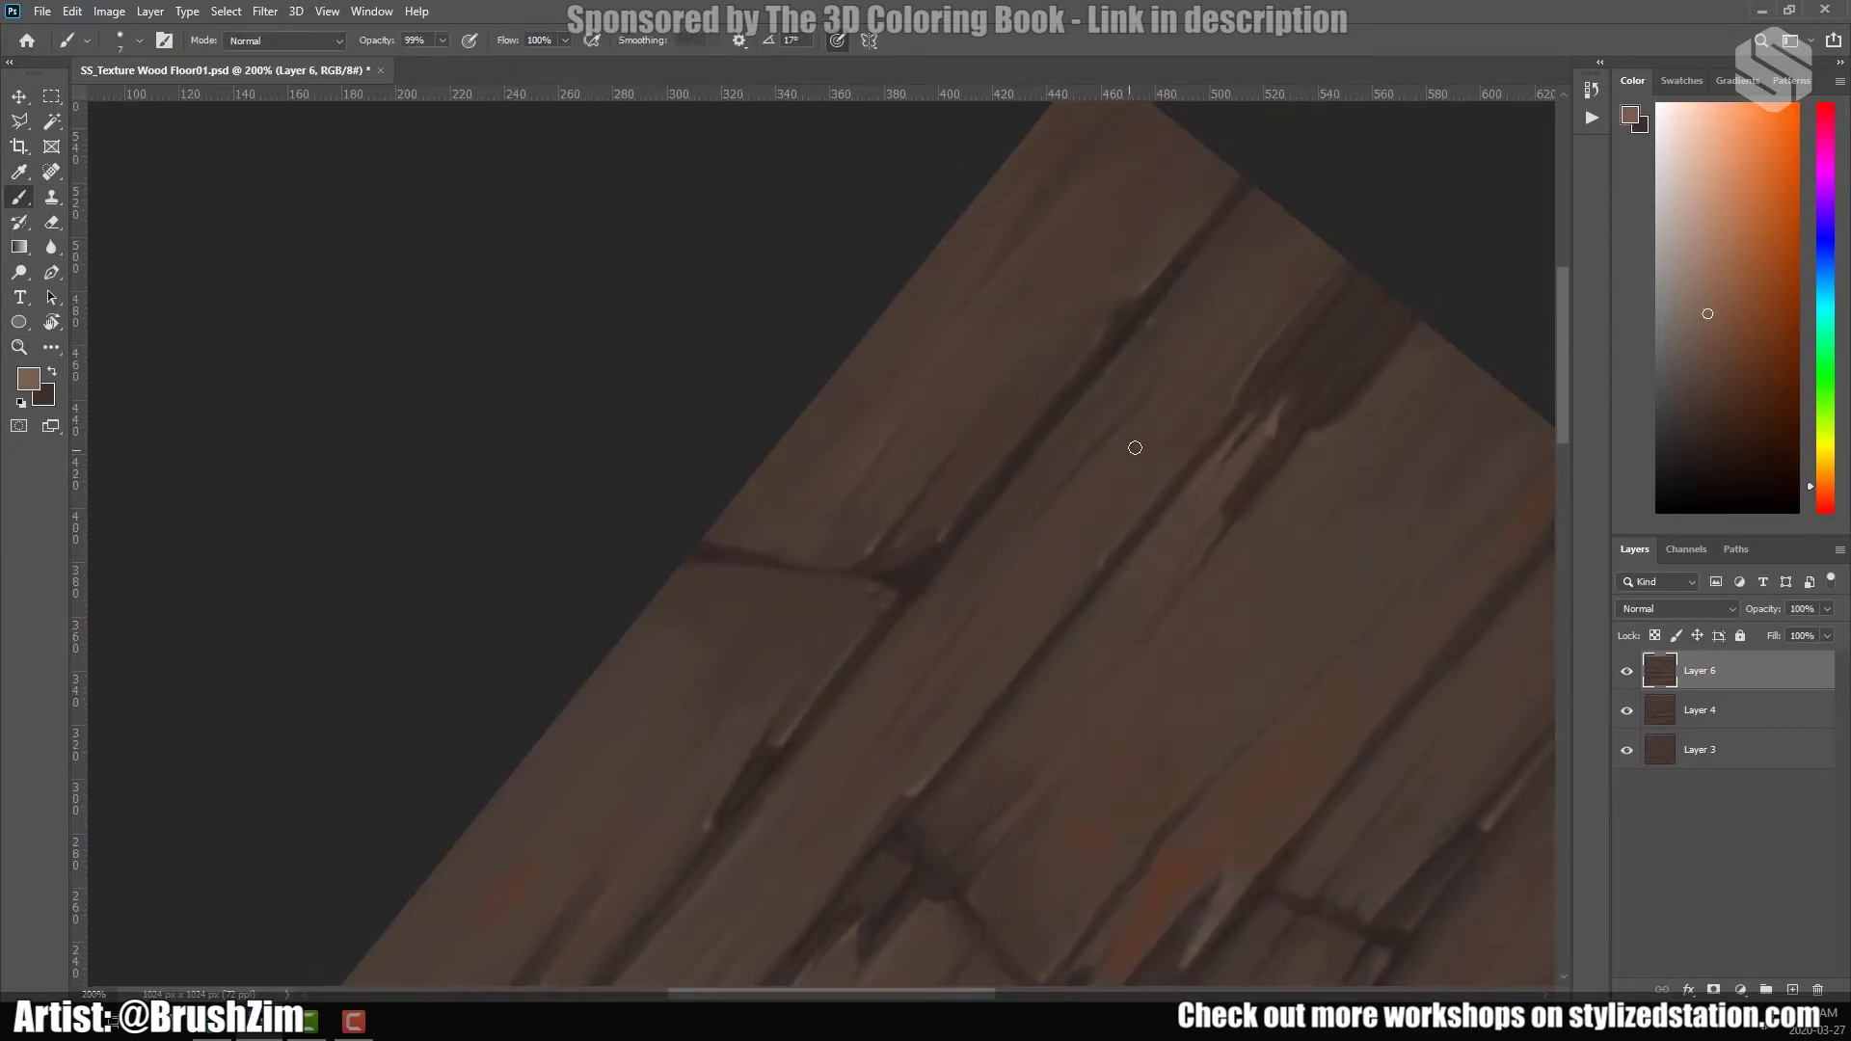
{"action": "scroll", "coordinate": [1135, 448], "scroll_direction": "left", "scroll_amount": 2}
{"action": "right_click", "coordinate": [1244, 299]}
{"action": "key", "text": "Escape"}
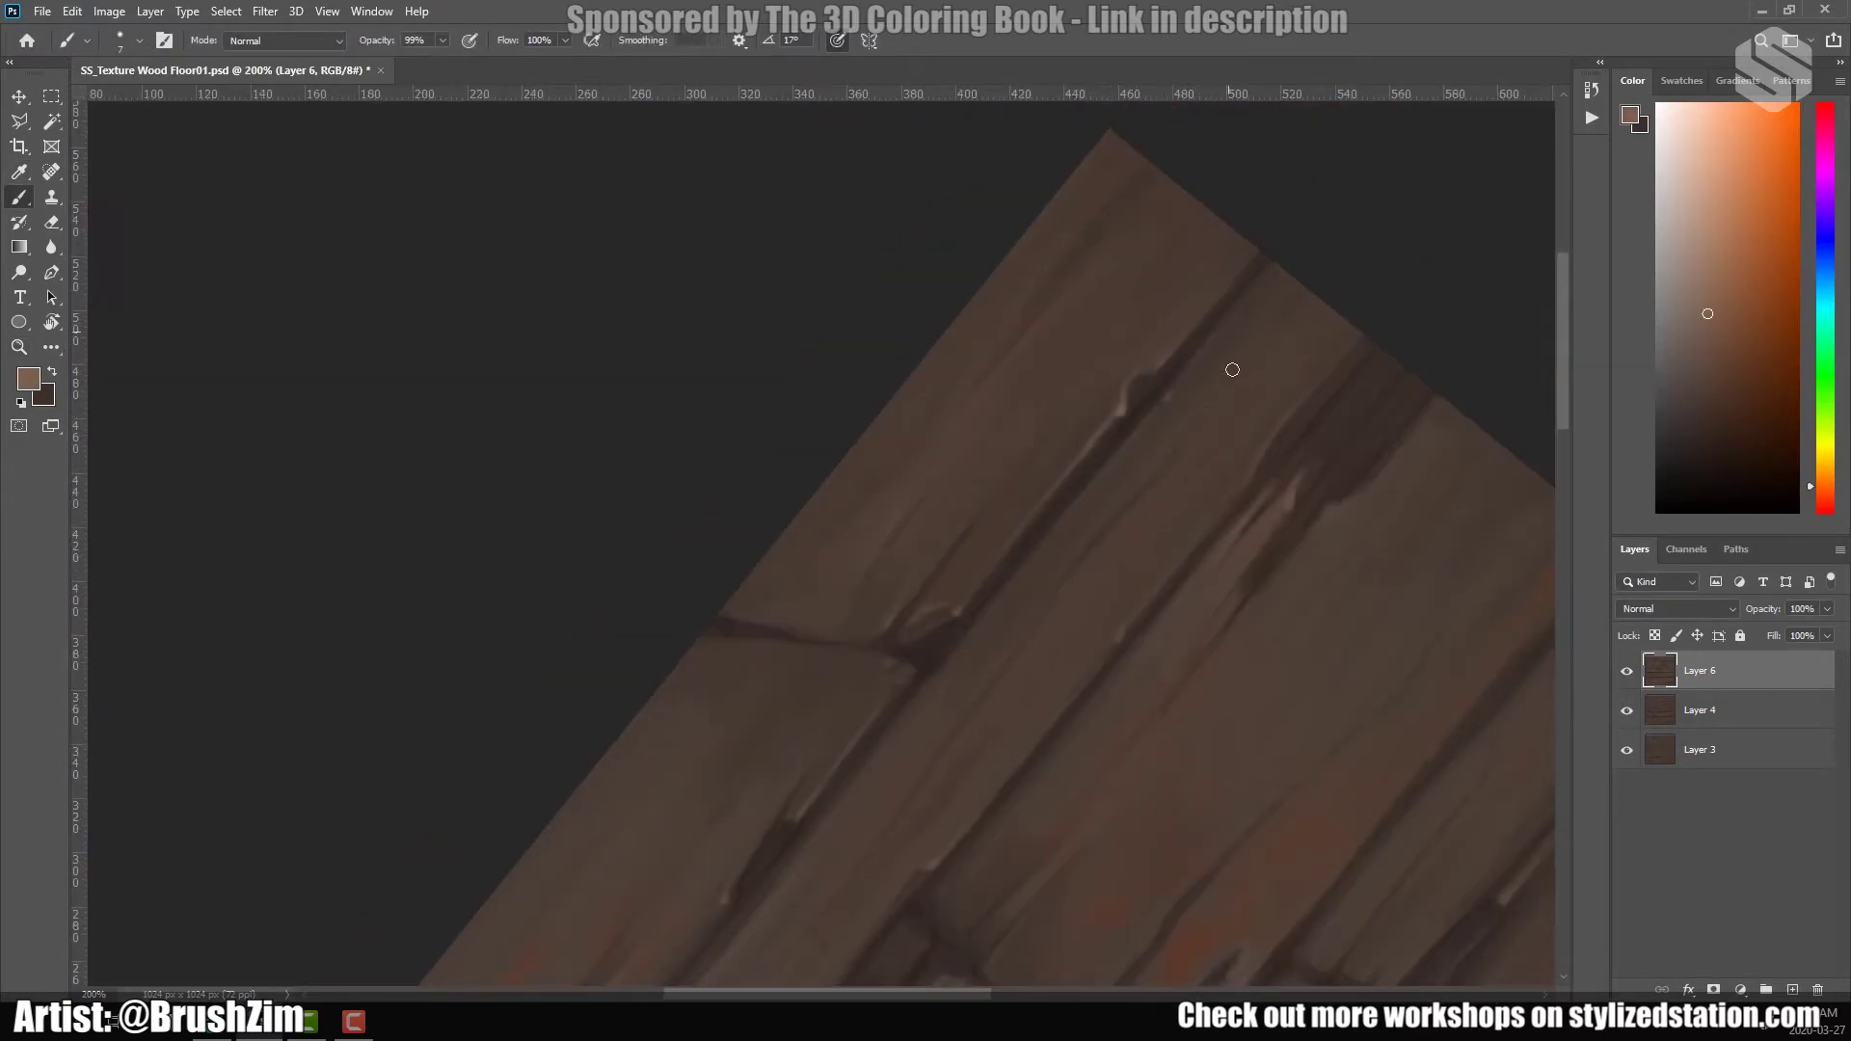
Paint light brown highlights on the splinters and seam edges of the planks near the texture's upper-left corner.
{"action": "scroll", "coordinate": [1153, 322], "scroll_direction": "down", "scroll_amount": 10}
{"action": "scroll", "coordinate": [1166, 380], "scroll_direction": "left", "scroll_amount": 10}
{"action": "left_click_drag", "start_coordinate": [781, 773], "coordinate": [1065, 415]}
{"action": "scroll", "coordinate": [1065, 414], "scroll_direction": "down", "scroll_amount": 5}
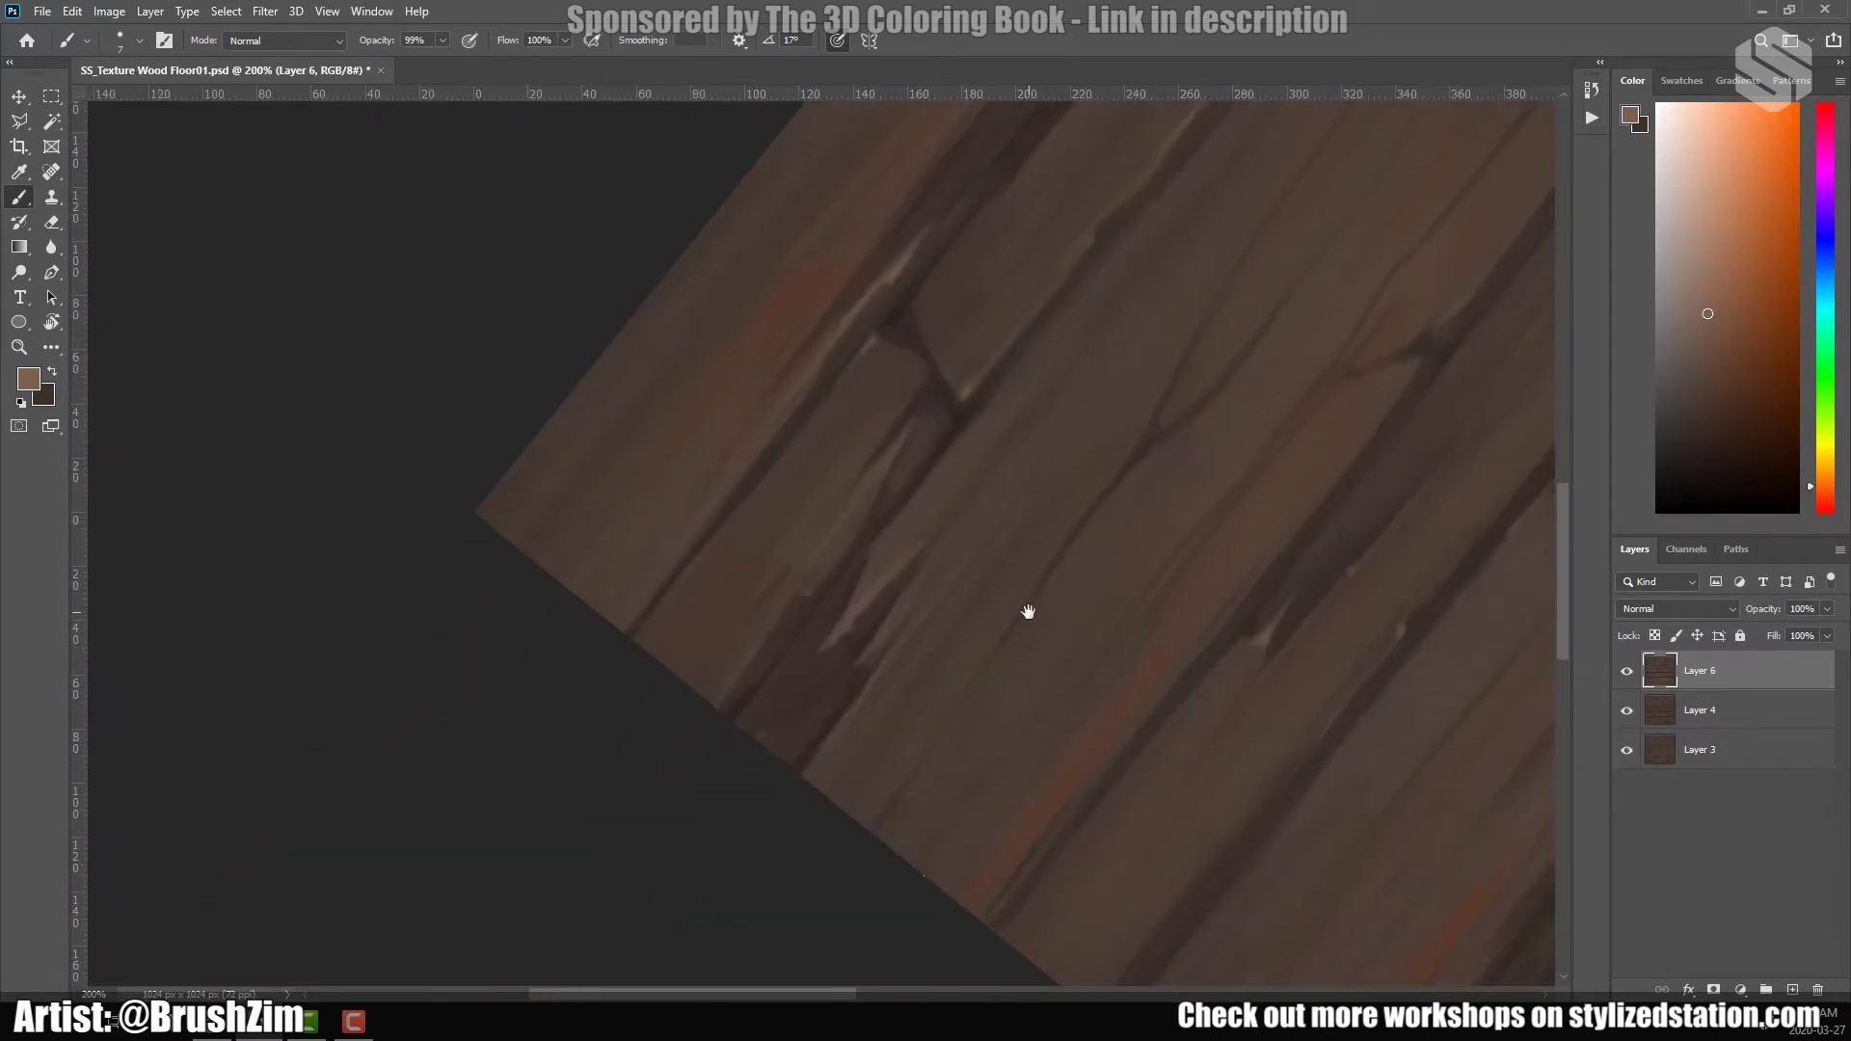
{"action": "scroll", "coordinate": [1025, 611], "scroll_direction": "right", "scroll_amount": 4}
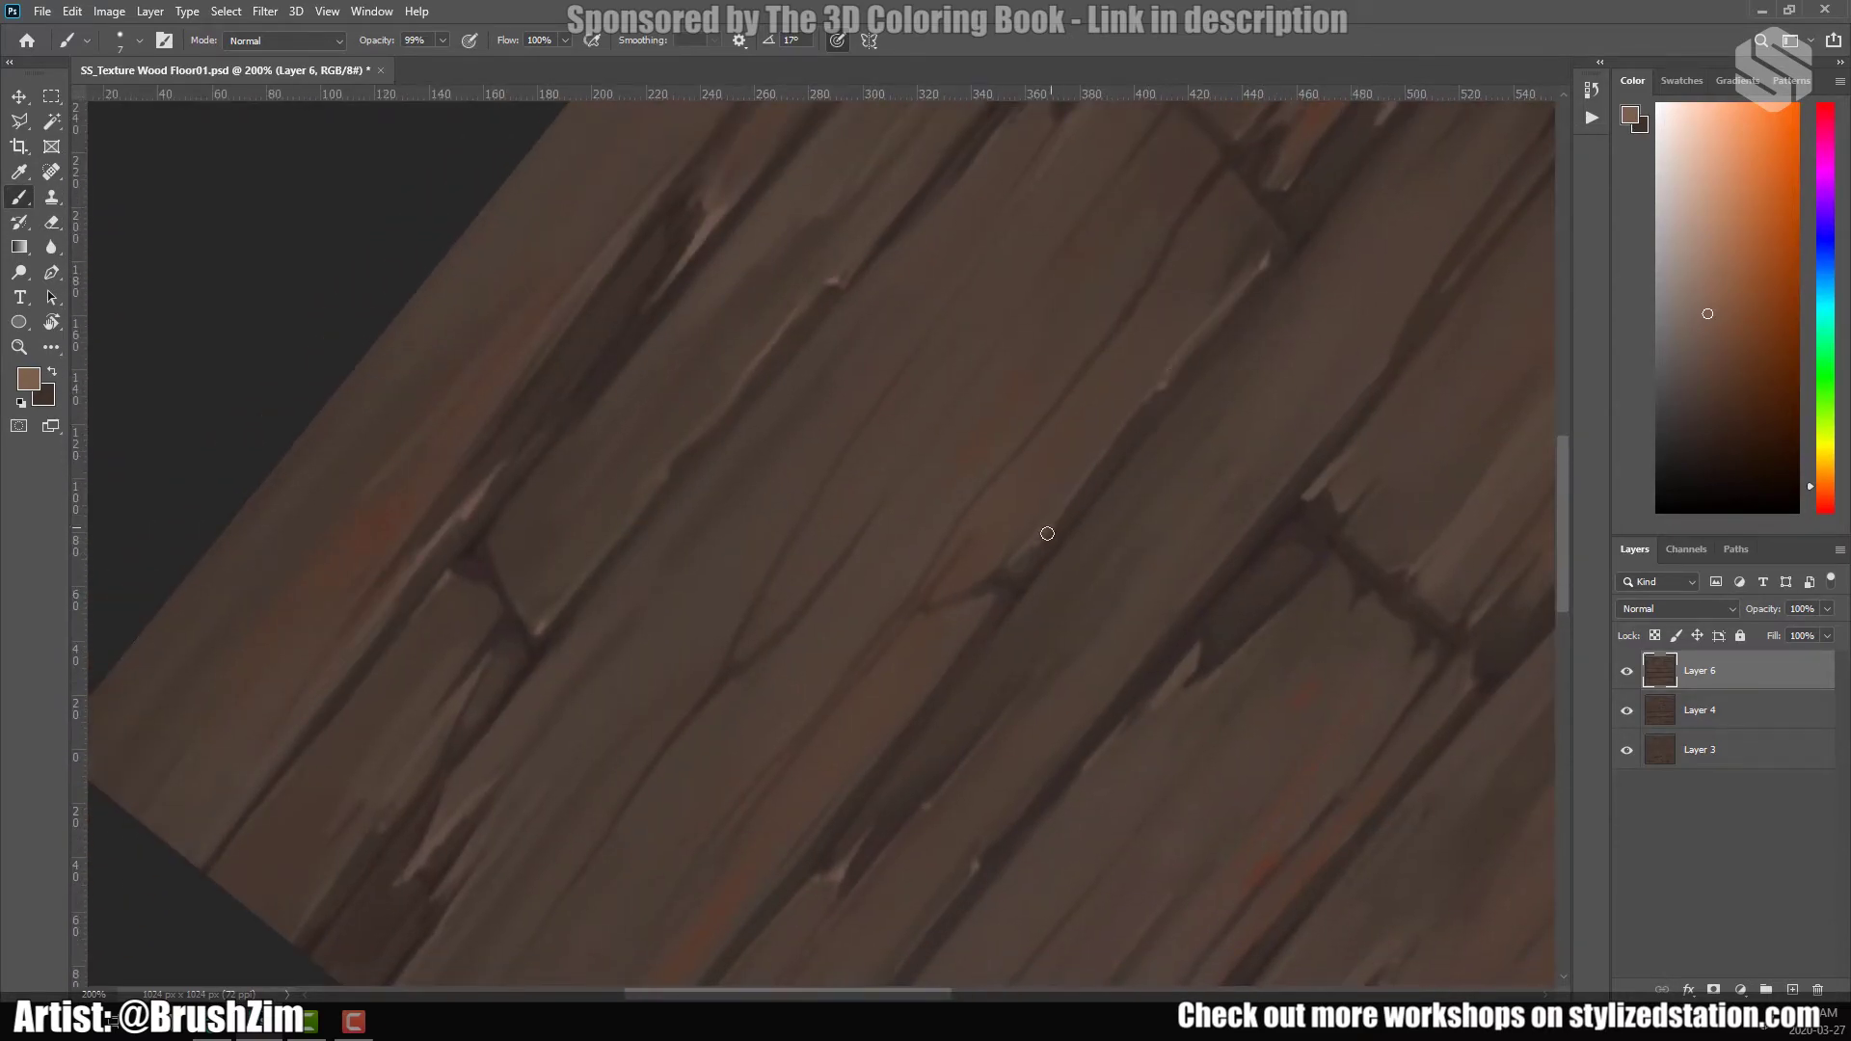
Highlight the seam edges and splinters of the upper-right planks and around the central cross joint.
{"action": "scroll", "coordinate": [896, 703], "scroll_direction": "down", "scroll_amount": 3}
{"action": "scroll", "coordinate": [984, 652], "scroll_direction": "up", "scroll_amount": 10}
{"action": "scroll", "coordinate": [1087, 310], "scroll_direction": "right", "scroll_amount": 5}
{"action": "scroll", "coordinate": [1197, 391], "scroll_direction": "down", "scroll_amount": 4}
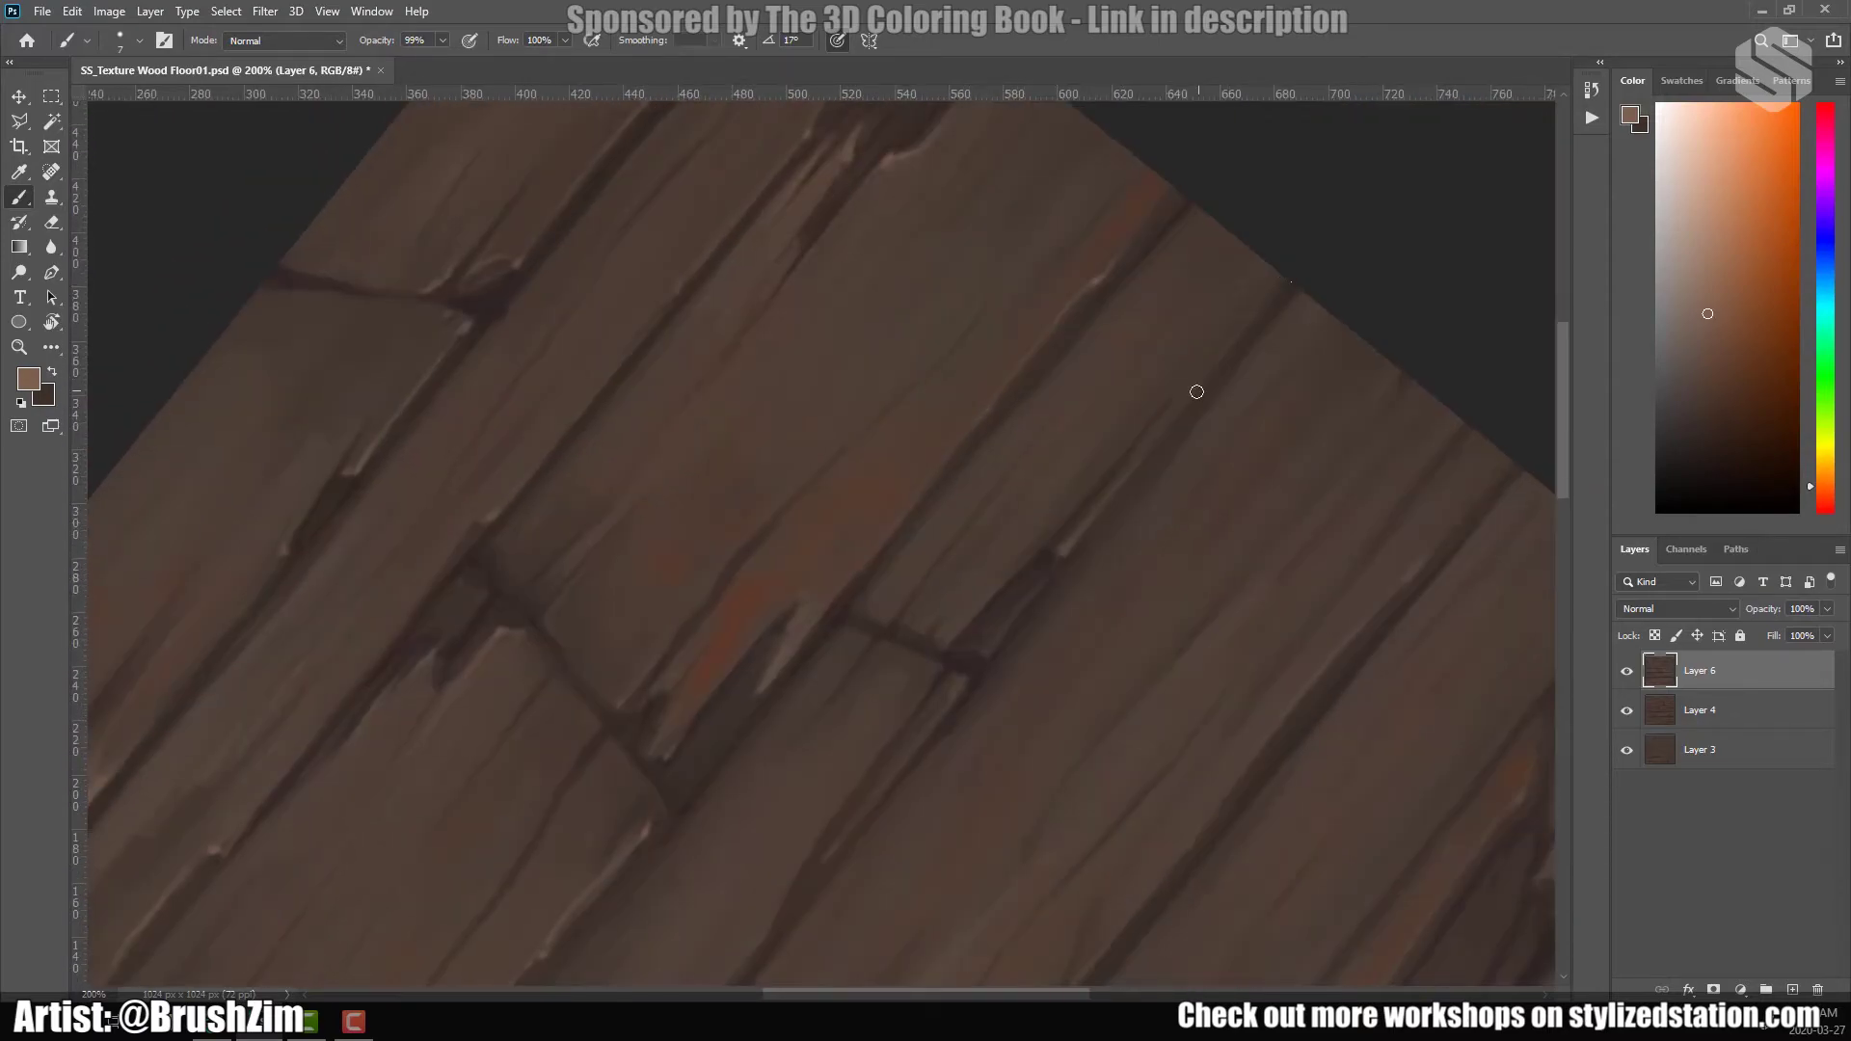
{"action": "scroll", "coordinate": [1197, 392], "scroll_direction": "down", "scroll_amount": 4}
{"action": "scroll", "coordinate": [1079, 545], "scroll_direction": "left", "scroll_amount": 5}
{"action": "scroll", "coordinate": [1025, 587], "scroll_direction": "down", "scroll_amount": 3}
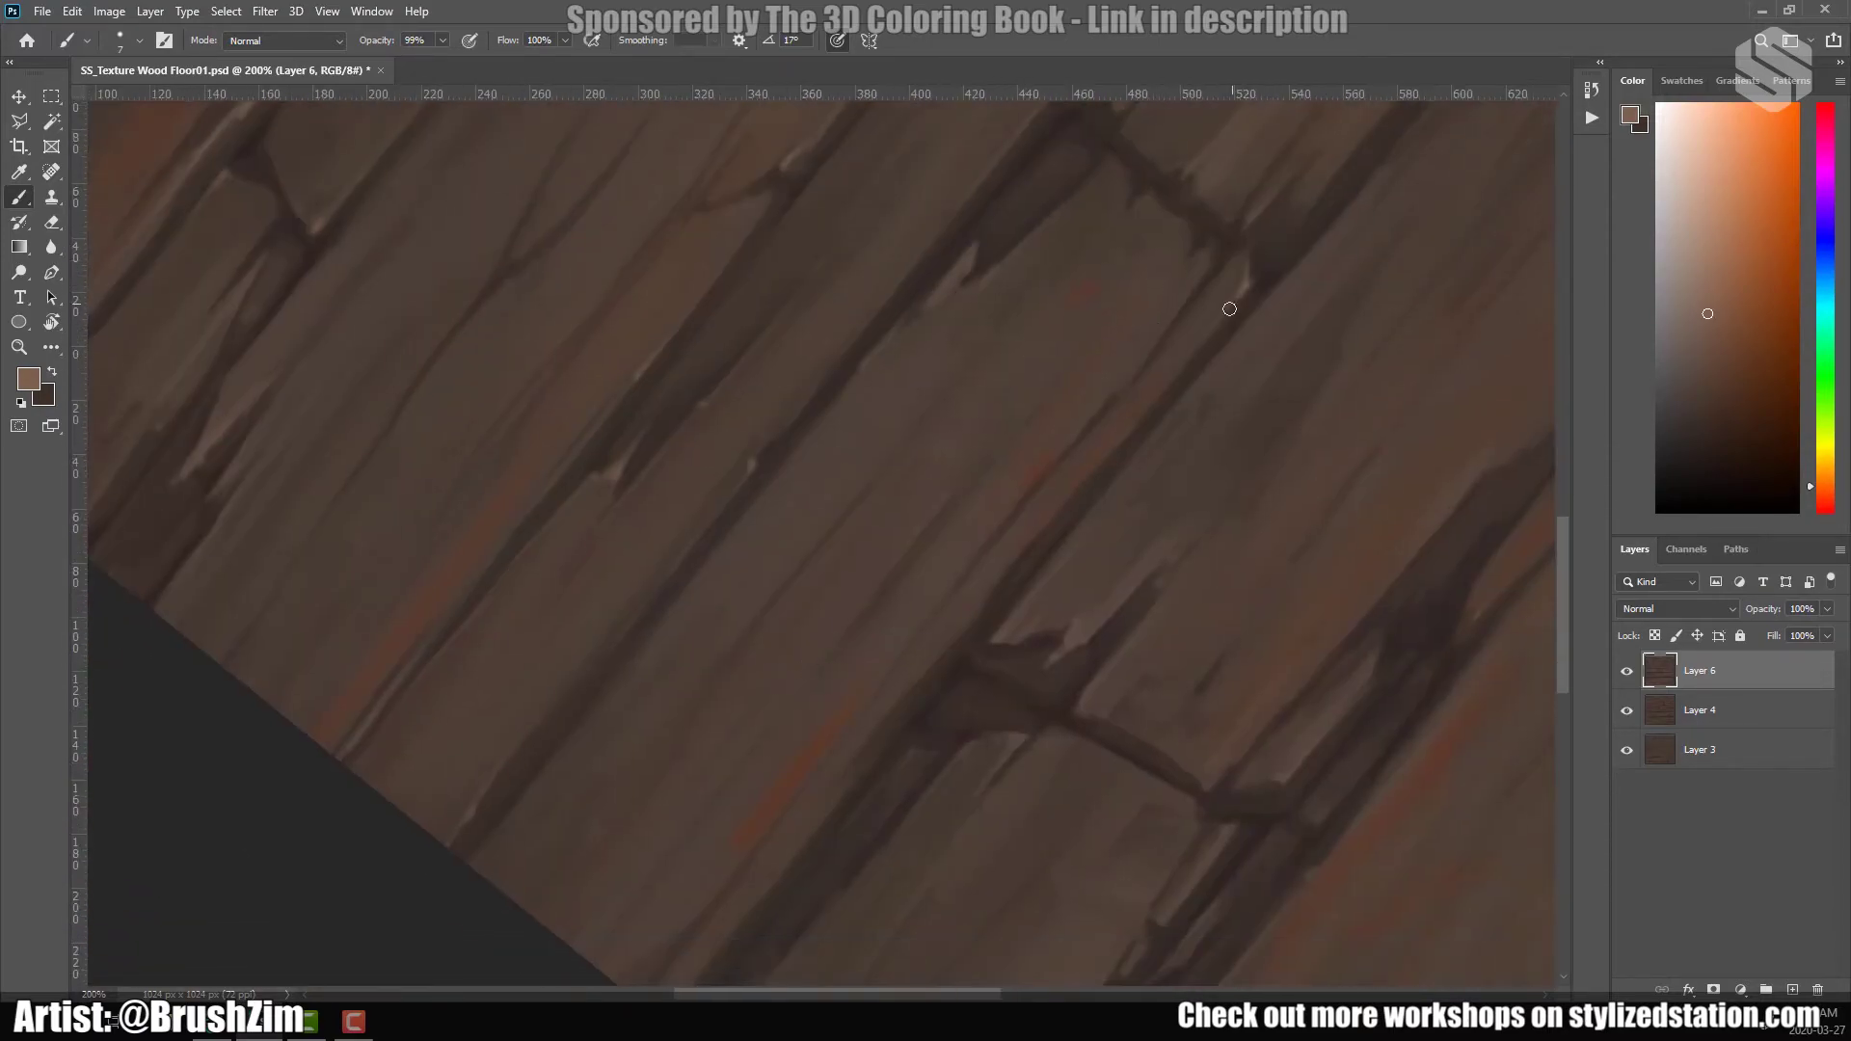
Add light brown edge highlights along the seams and gaps of the central and lowest planks.
{"action": "scroll", "coordinate": [1046, 521], "scroll_direction": "down", "scroll_amount": 3}
{"action": "scroll", "coordinate": [906, 497], "scroll_direction": "right", "scroll_amount": 8}
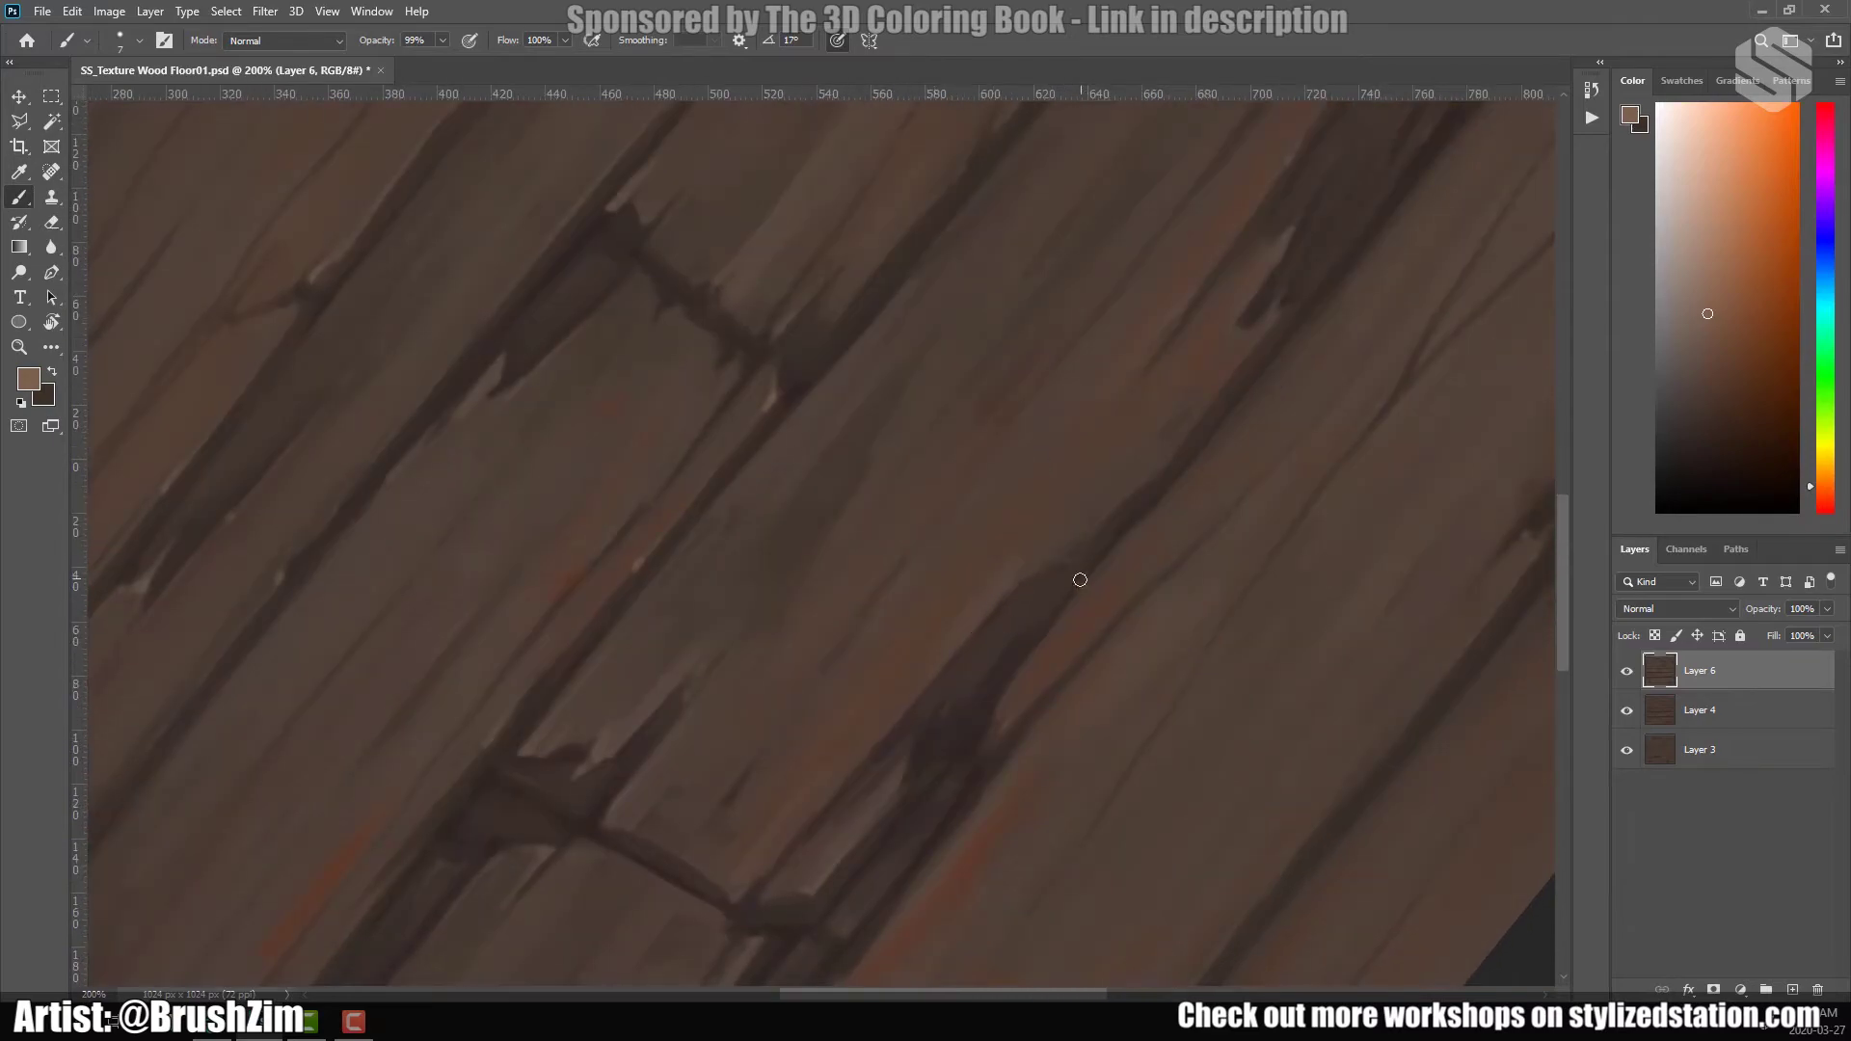
{"action": "scroll", "coordinate": [1165, 392], "scroll_direction": "down", "scroll_amount": 6}
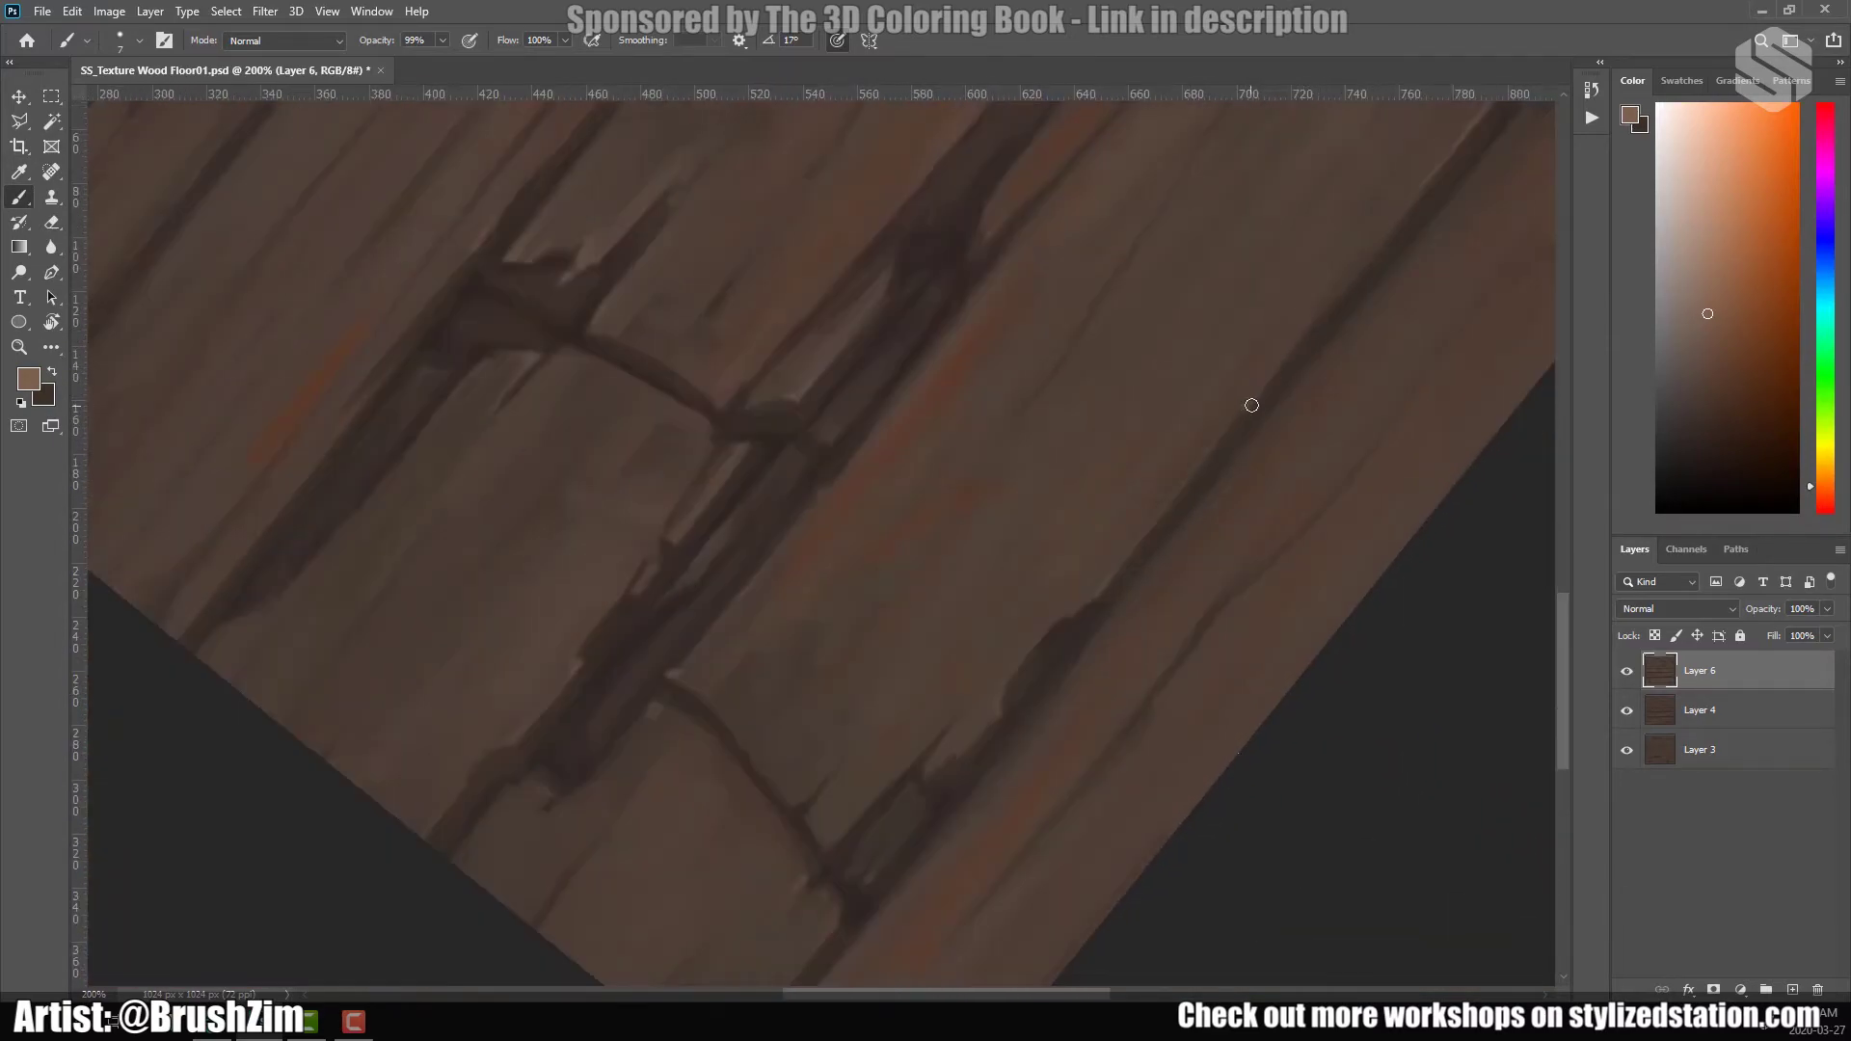
{"action": "scroll", "coordinate": [1157, 531], "scroll_direction": "left", "scroll_amount": 5}
{"action": "scroll", "coordinate": [1042, 511], "scroll_direction": "down", "scroll_amount": 2}
Sample wood browns and brush soft tonal variation over the planks with a larger brush at 50% opacity.
{"action": "left_click", "coordinate": [868, 703], "text": "alt"}
{"action": "left_click", "coordinate": [946, 566], "text": "alt"}
{"action": "left_click", "coordinate": [1089, 359], "text": "alt"}
{"action": "scroll", "coordinate": [1141, 463], "scroll_direction": "down", "scroll_amount": 3}
{"action": "right_click", "coordinate": [737, 471]}
{"action": "left_click", "coordinate": [805, 417]}
{"action": "key", "text": "5"}
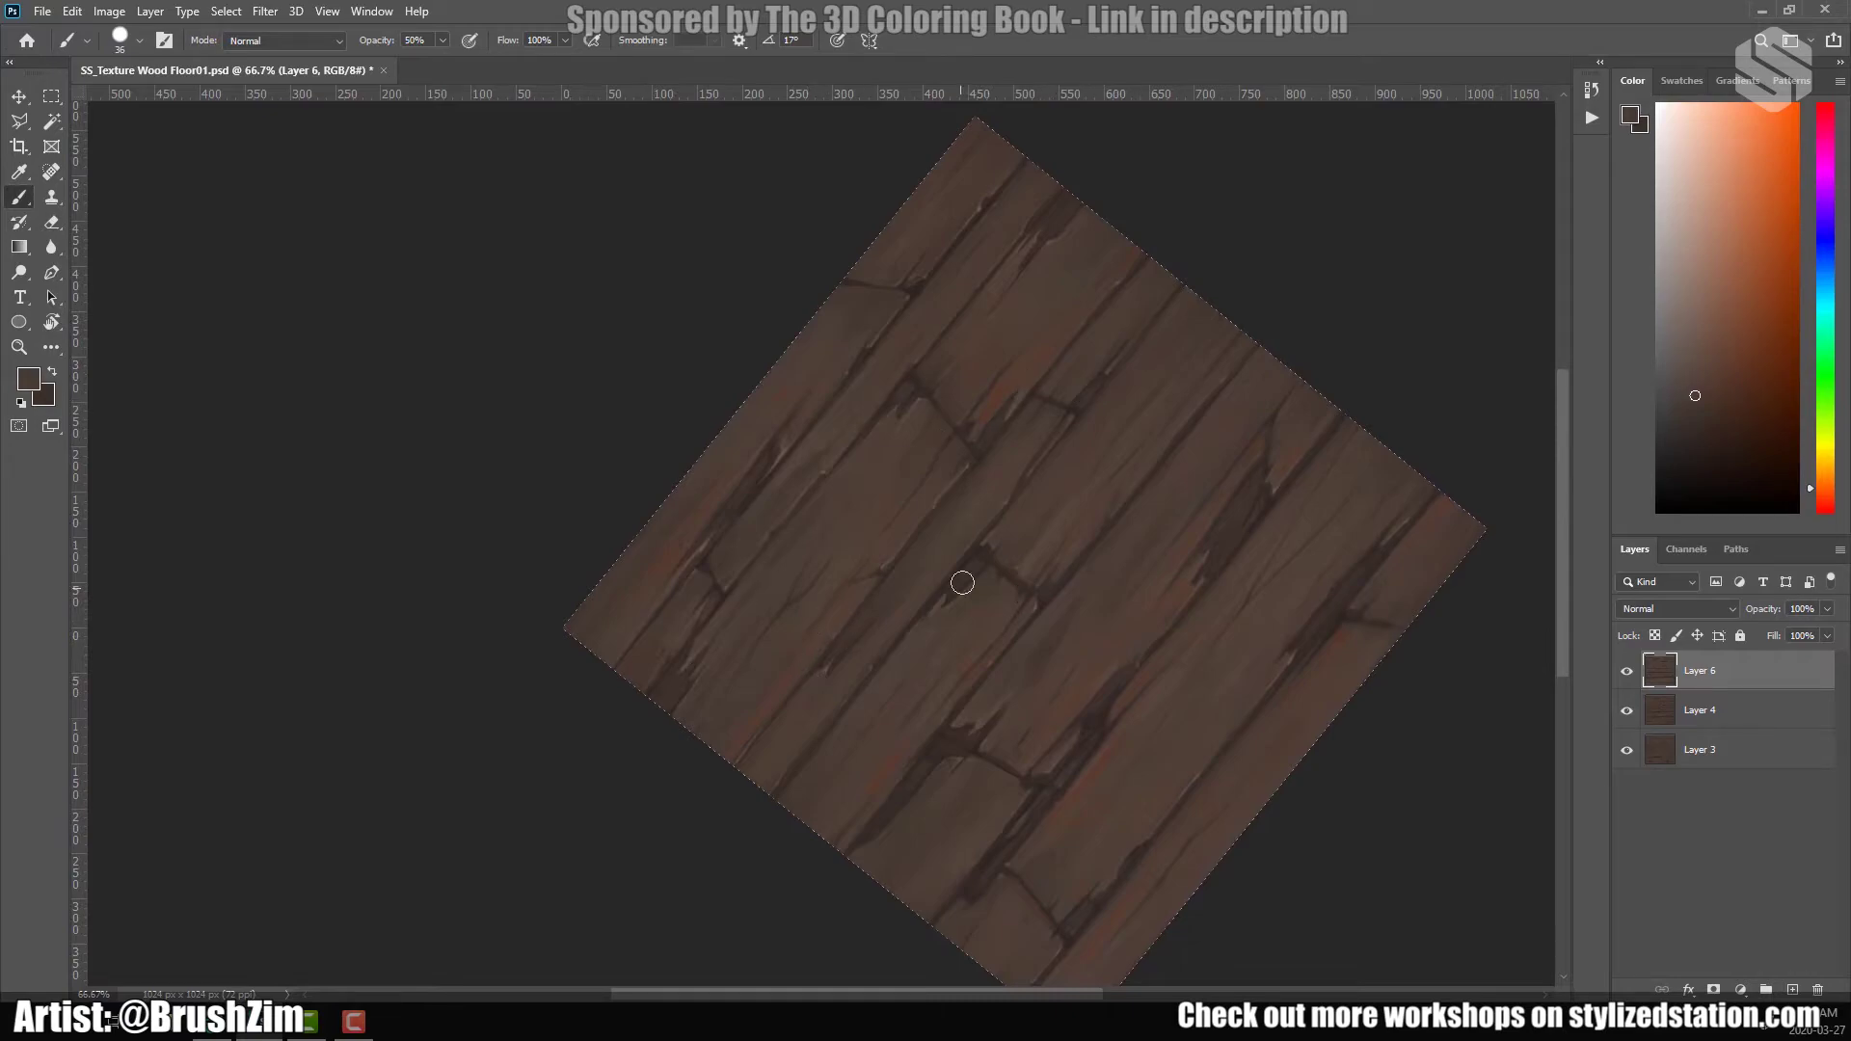
{"action": "scroll", "coordinate": [1039, 809], "scroll_direction": "down", "scroll_amount": 2}
{"action": "scroll", "coordinate": [1078, 777], "scroll_direction": "right", "scroll_amount": 1}
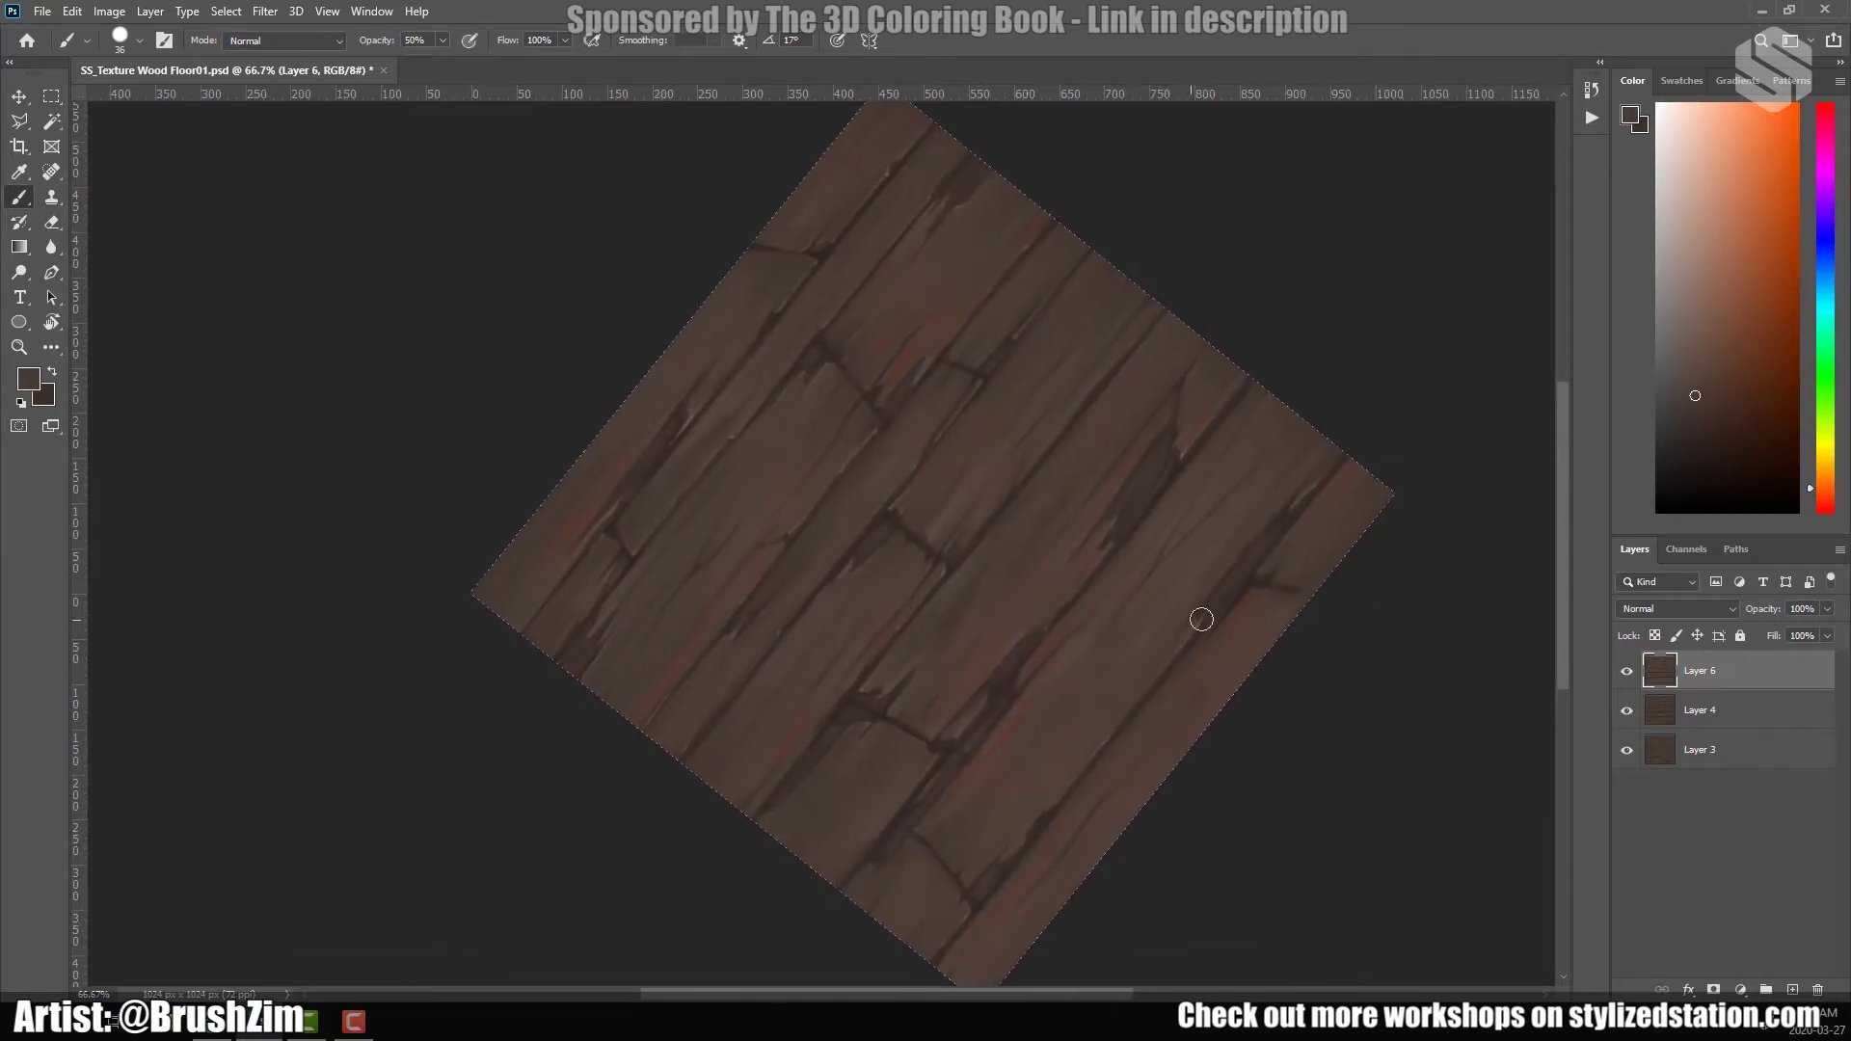
{"action": "scroll", "coordinate": [942, 724], "scroll_direction": "left", "scroll_amount": 3}
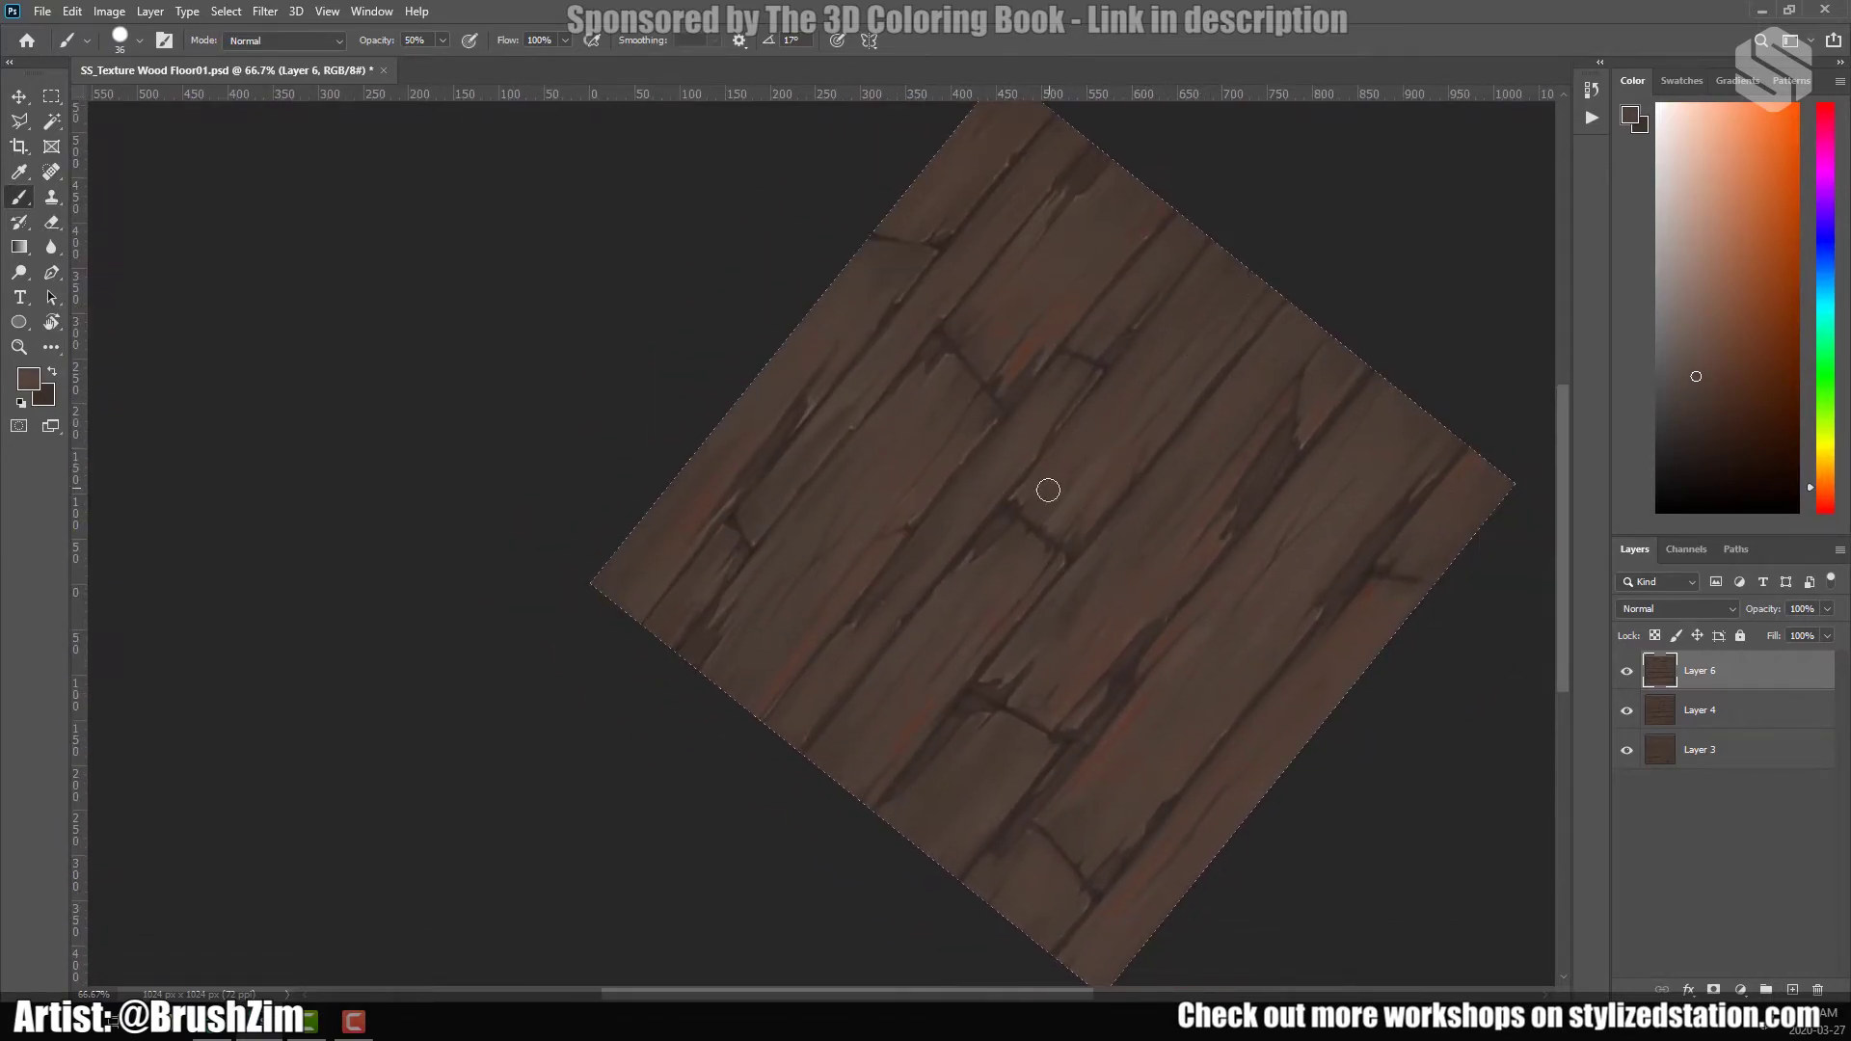
Create a new layer and brush soft brown tones across the planks at 50% opacity.
{"action": "key", "text": "ctrl+shift+alt+n"}
{"action": "scroll", "coordinate": [1004, 405], "scroll_direction": "left", "scroll_amount": 4}
{"action": "scroll", "coordinate": [1004, 405], "scroll_direction": "down", "scroll_amount": 1}
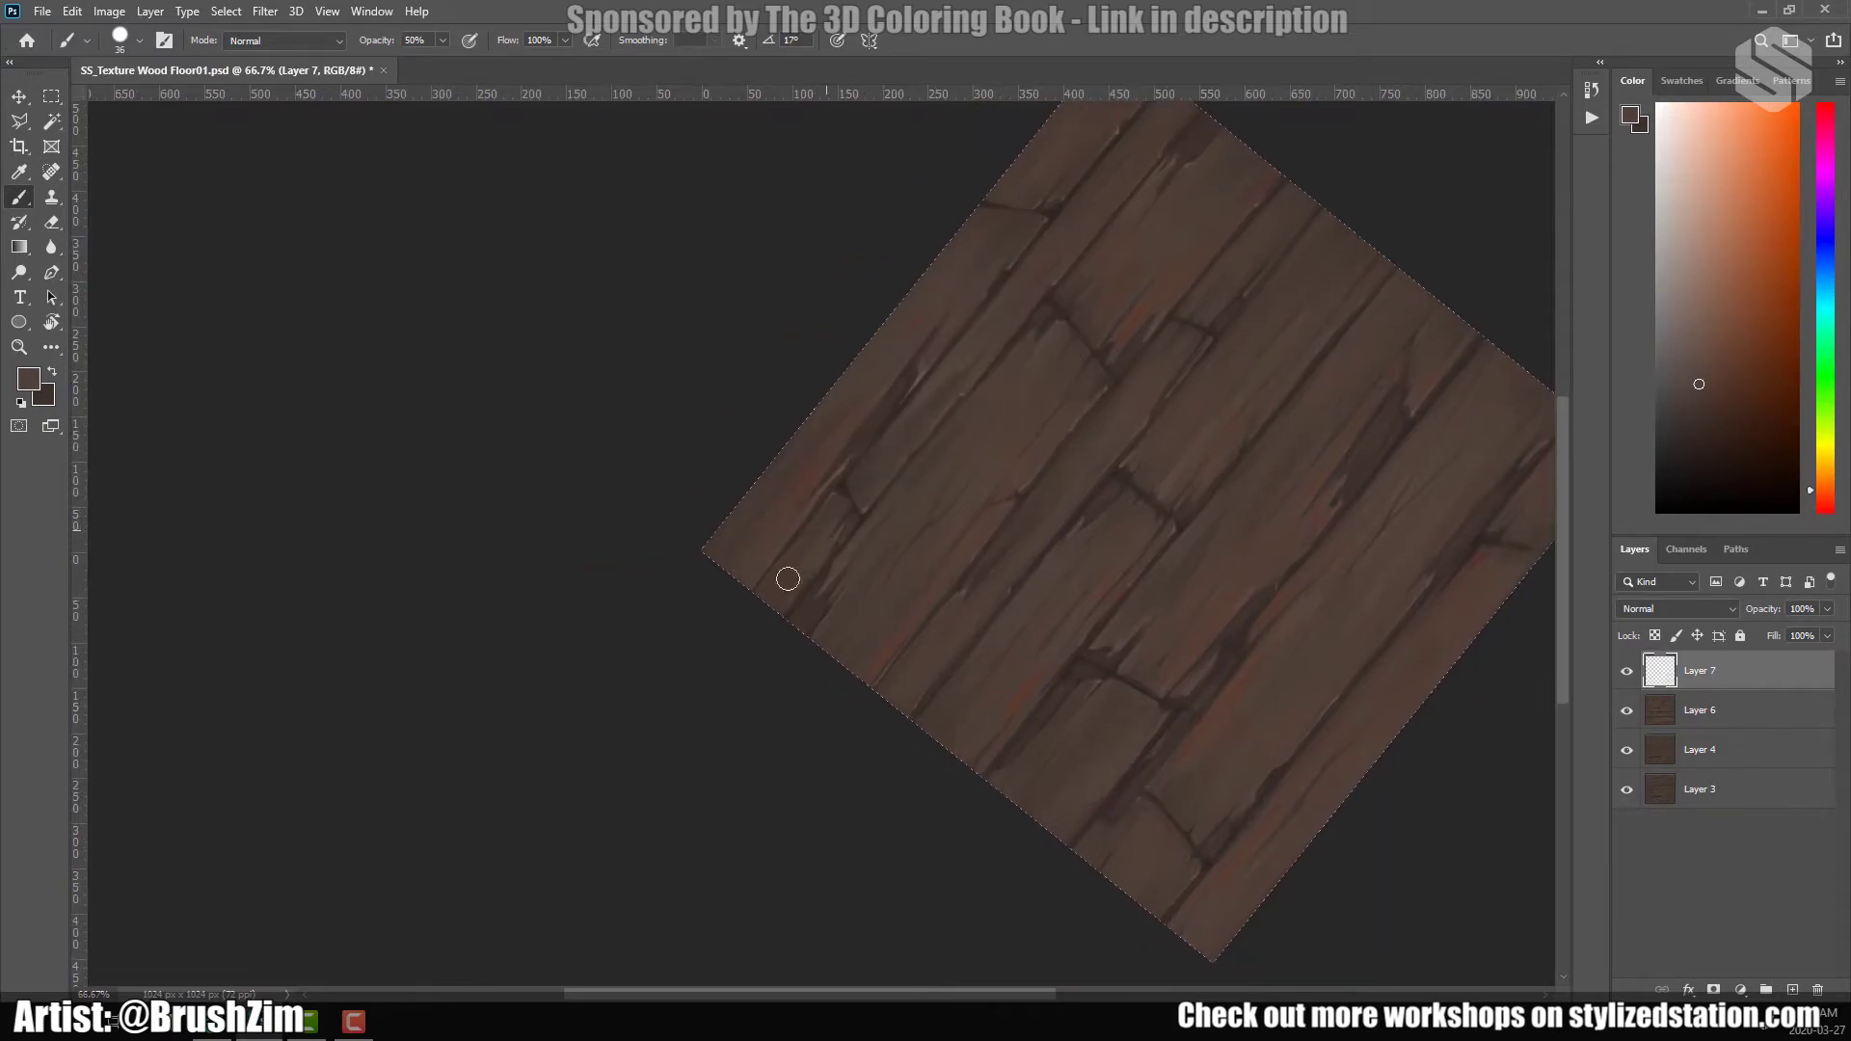
{"action": "scroll", "coordinate": [1070, 293], "scroll_direction": "up", "scroll_amount": 4}
{"action": "scroll", "coordinate": [1198, 573], "scroll_direction": "down", "scroll_amount": 3}
{"action": "scroll", "coordinate": [1198, 573], "scroll_direction": "right", "scroll_amount": 3}
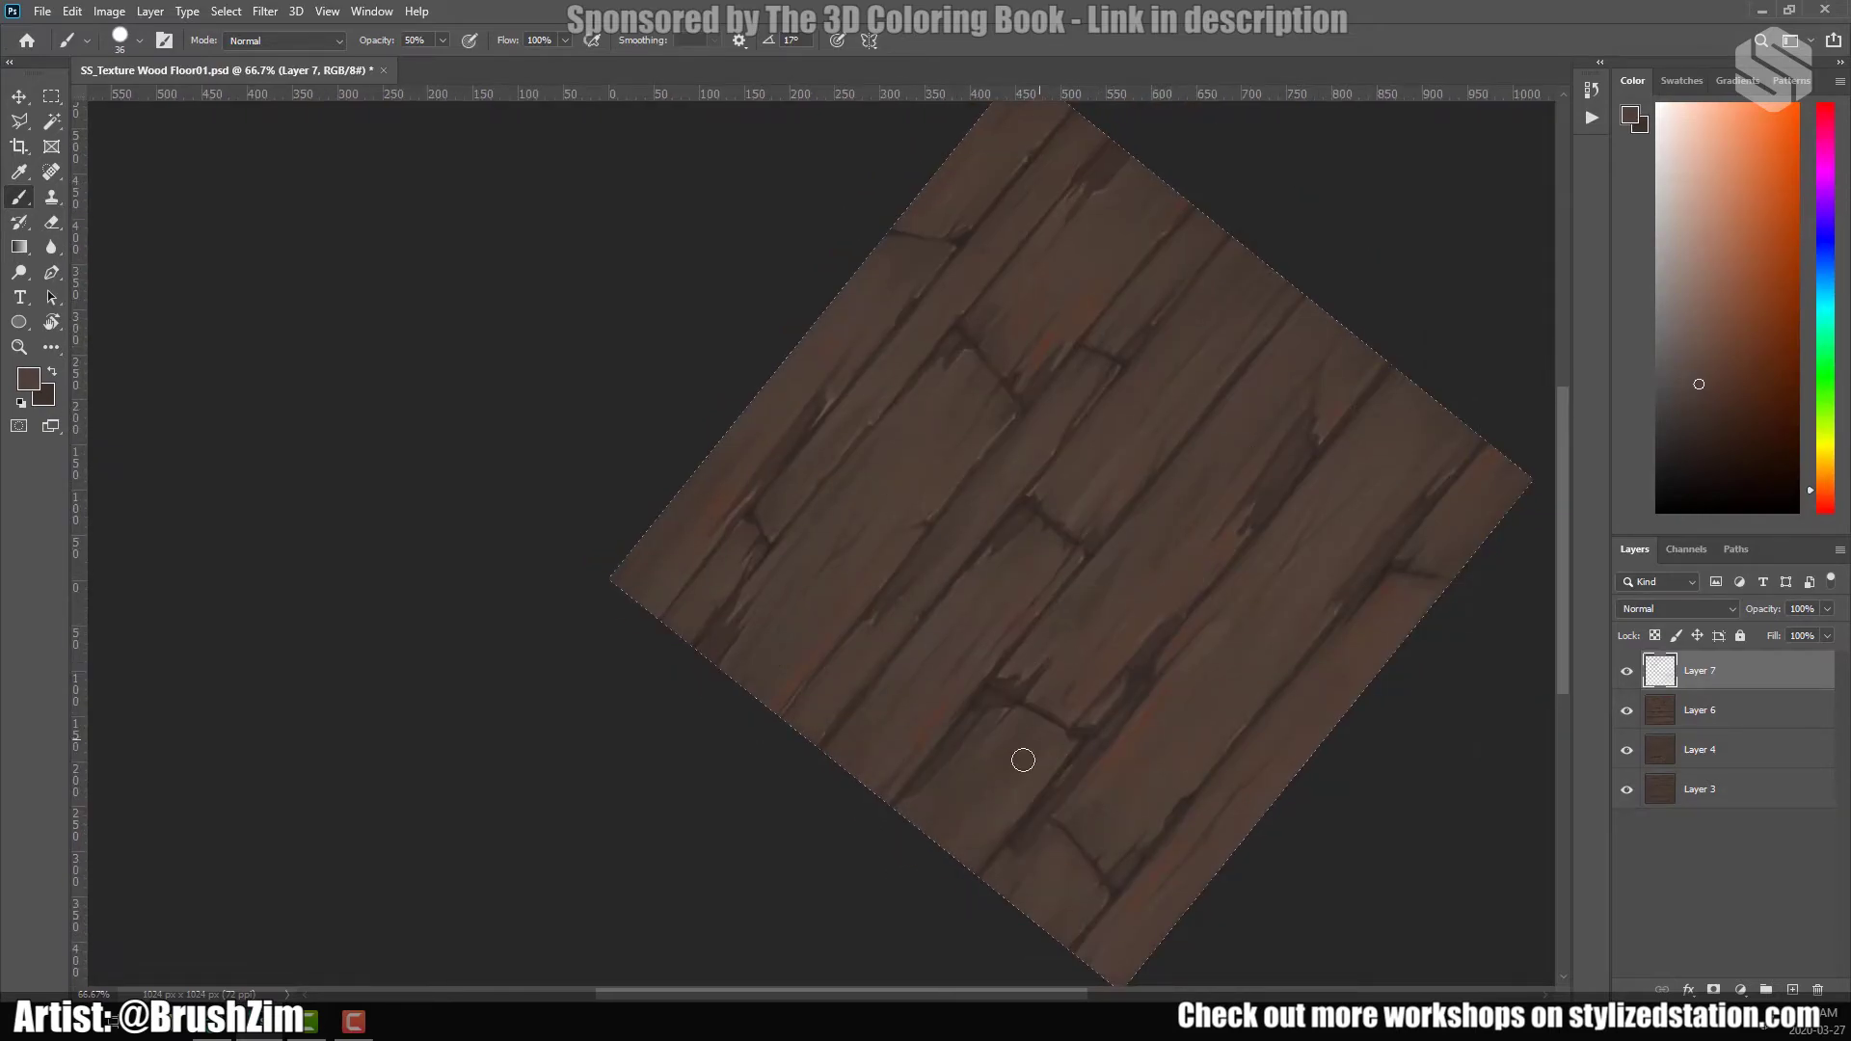
{"action": "left_click_drag", "start_coordinate": [1131, 748], "coordinate": [1129, 946]}
Merge Layer 7 with Layer 6 and create a new empty layer above the result.
{"action": "key", "text": "ctrl+plus"}
{"action": "left_click", "coordinate": [1021, 385], "text": "alt"}
{"action": "left_click", "coordinate": [1703, 720], "text": "ctrl"}
{"action": "key", "text": "ctrl+e"}
{"action": "scroll", "coordinate": [703, 925], "scroll_direction": "up", "scroll_amount": 3}
{"action": "key", "text": "ctrl+shift+alt+n"}
Reduce the brush size to 9 for fine painting on the merged floor layer.
{"action": "key", "text": "ctrl+l"}
{"action": "key", "text": "Escape"}
{"action": "key", "text": "bracketleft"}
{"action": "key", "text": "bracketleft"}
{"action": "key", "text": "bracketleft"}
{"action": "key", "text": "bracketleft"}
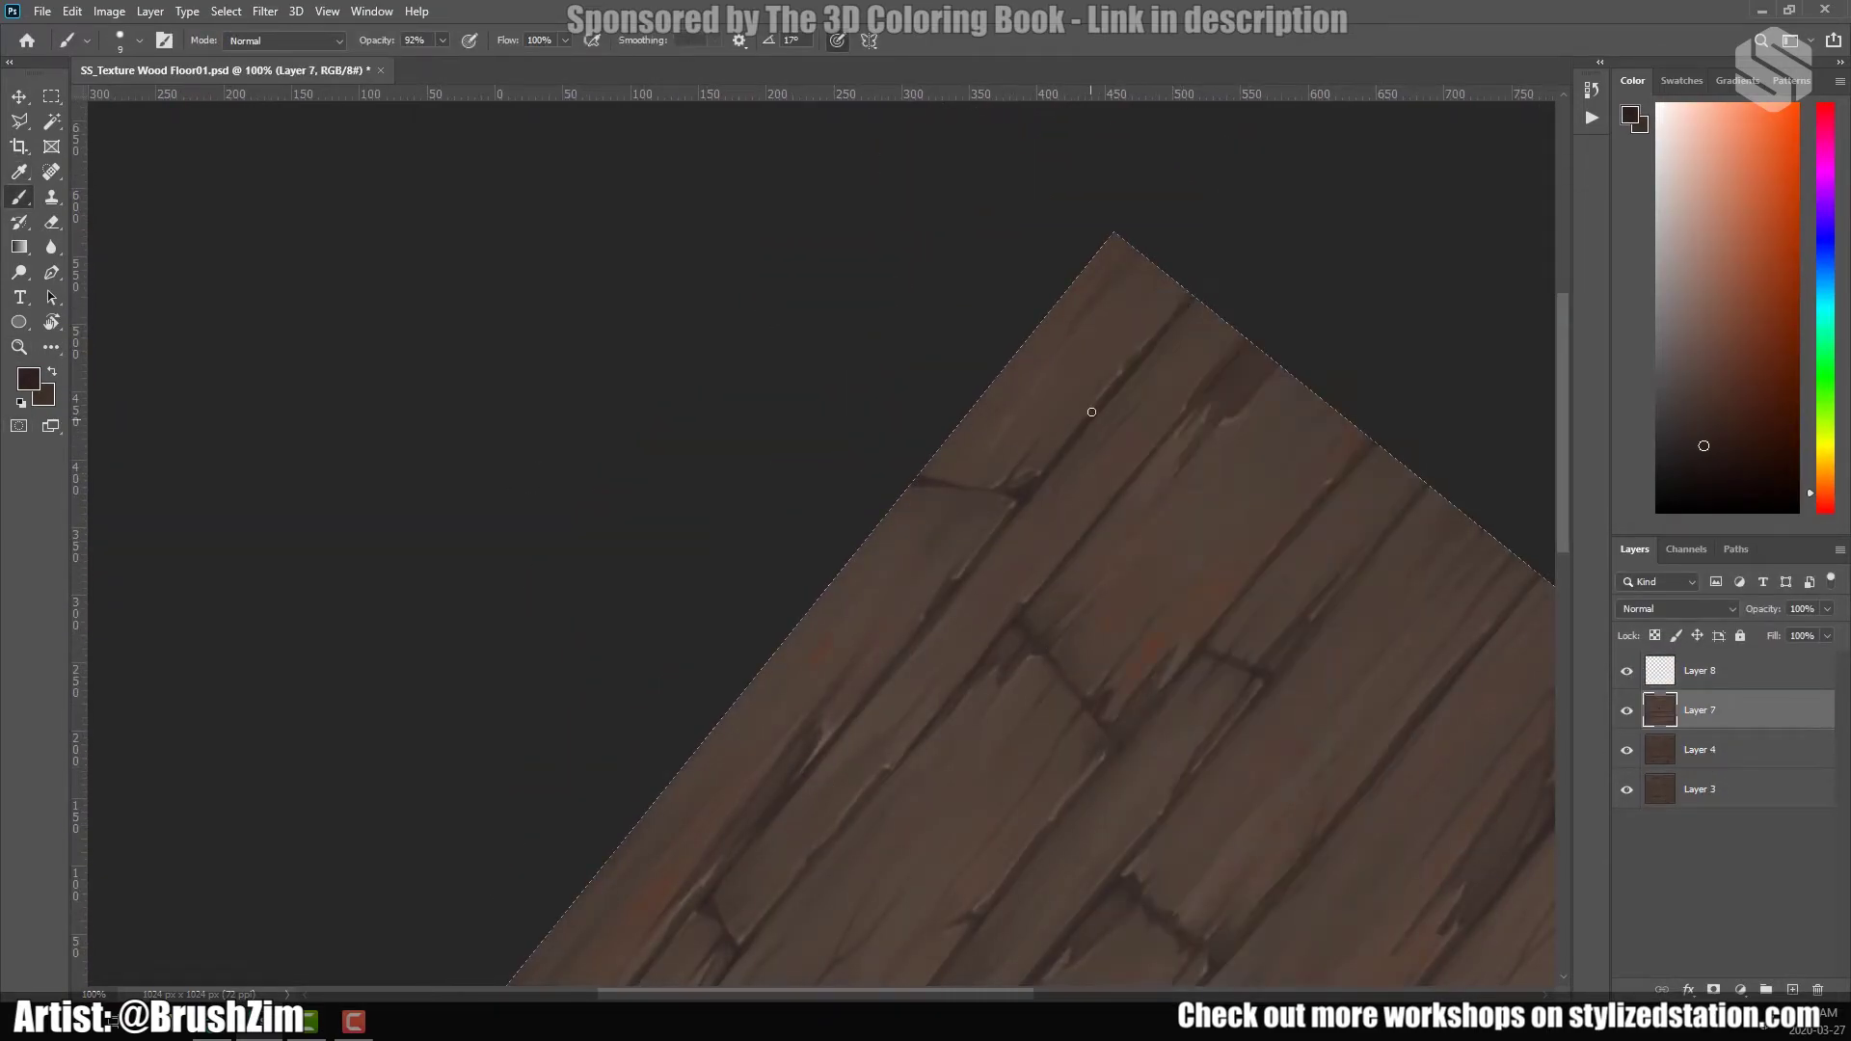
Brighten Layer 7 with Levels by slightly lowering the white input level.
{"action": "key", "text": "ctrl+l"}
{"action": "left_click", "coordinate": [1546, 220]}
{"action": "scroll", "coordinate": [1058, 504], "scroll_direction": "up", "scroll_amount": 4}
{"action": "right_click", "coordinate": [1194, 550]}
{"action": "key", "text": "Escape"}
{"action": "key", "text": "i"}
{"action": "key", "text": "ctrl+l"}
{"action": "left_click_drag", "start_coordinate": [1485, 386], "coordinate": [1475, 387]}
{"action": "key", "text": "Return"}
{"action": "key", "text": "b"}
Deepen the seams, cross joints and gap edges of the upper and middle planks with thin dark strokes.
{"action": "left_click_drag", "start_coordinate": [873, 584], "coordinate": [1033, 409]}
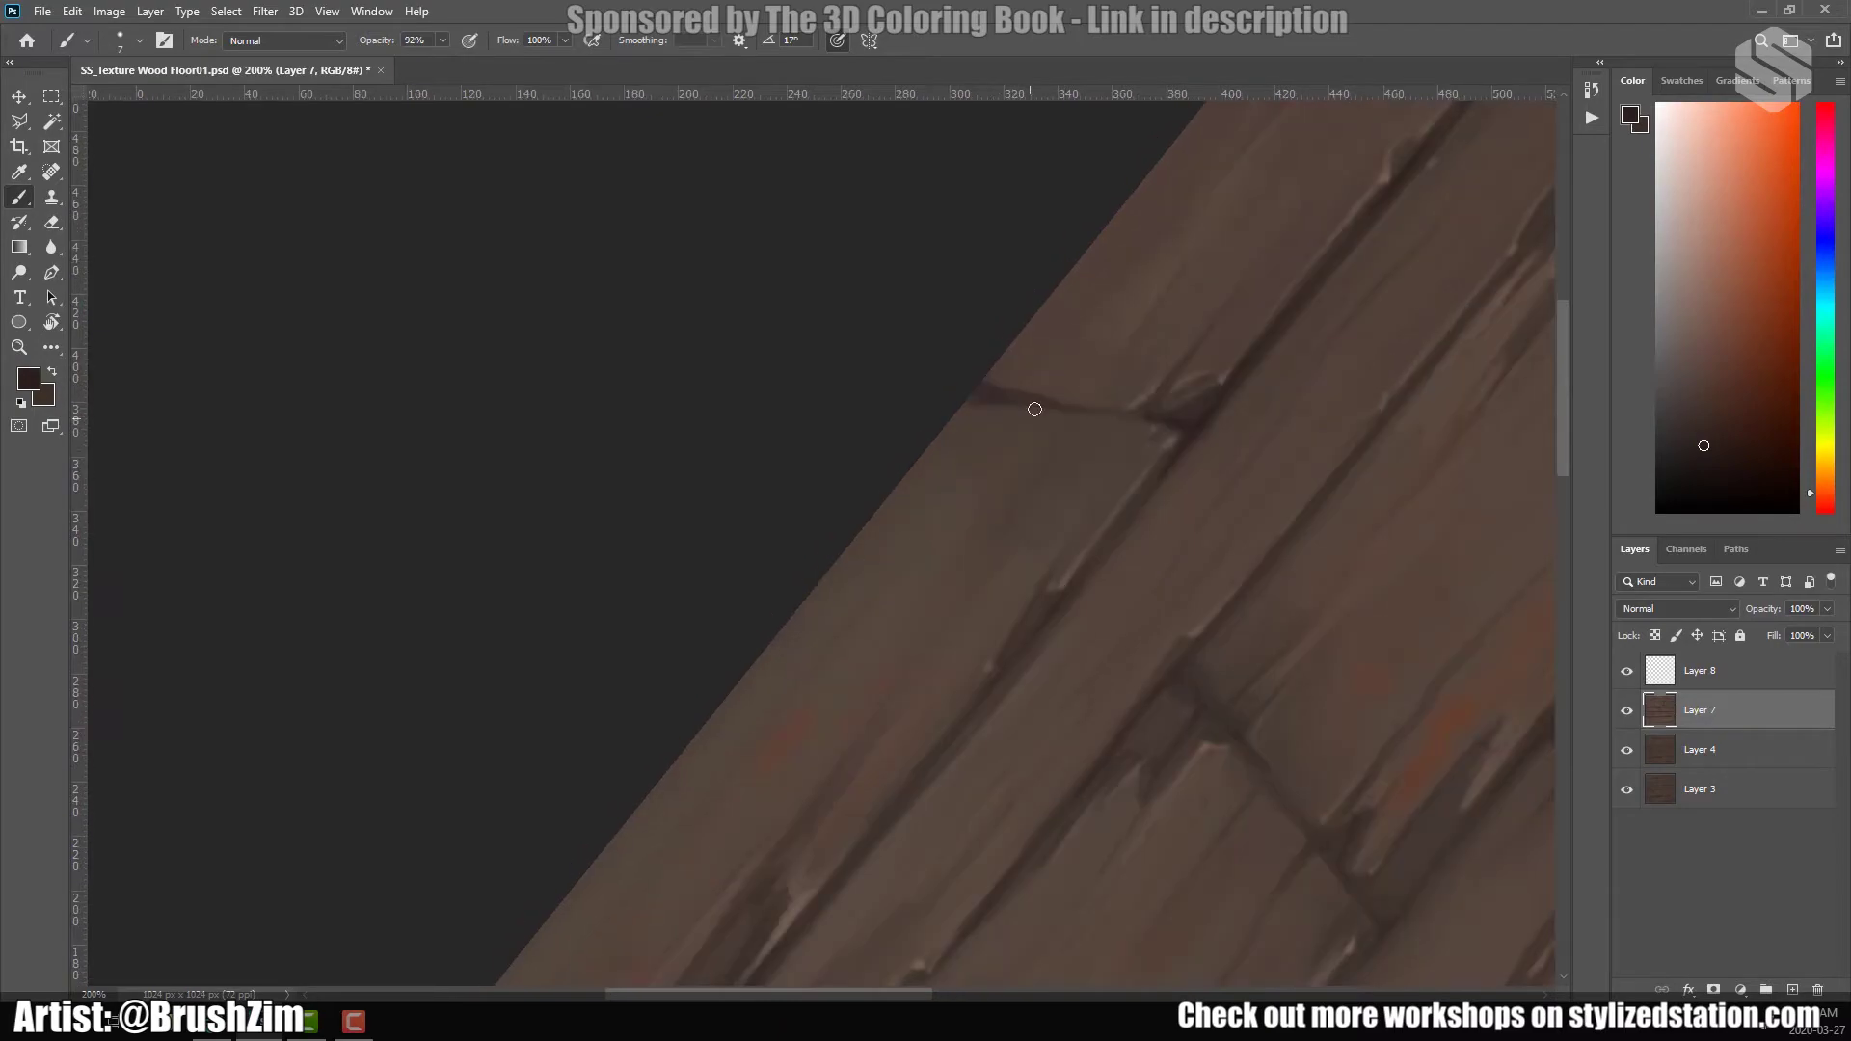
{"action": "left_click_drag", "start_coordinate": [847, 859], "coordinate": [1095, 529]}
{"action": "left_click_drag", "start_coordinate": [800, 919], "coordinate": [1033, 553]}
{"action": "left_click_drag", "start_coordinate": [1188, 551], "coordinate": [1287, 376]}
{"action": "left_click_drag", "start_coordinate": [996, 734], "coordinate": [1034, 696]}
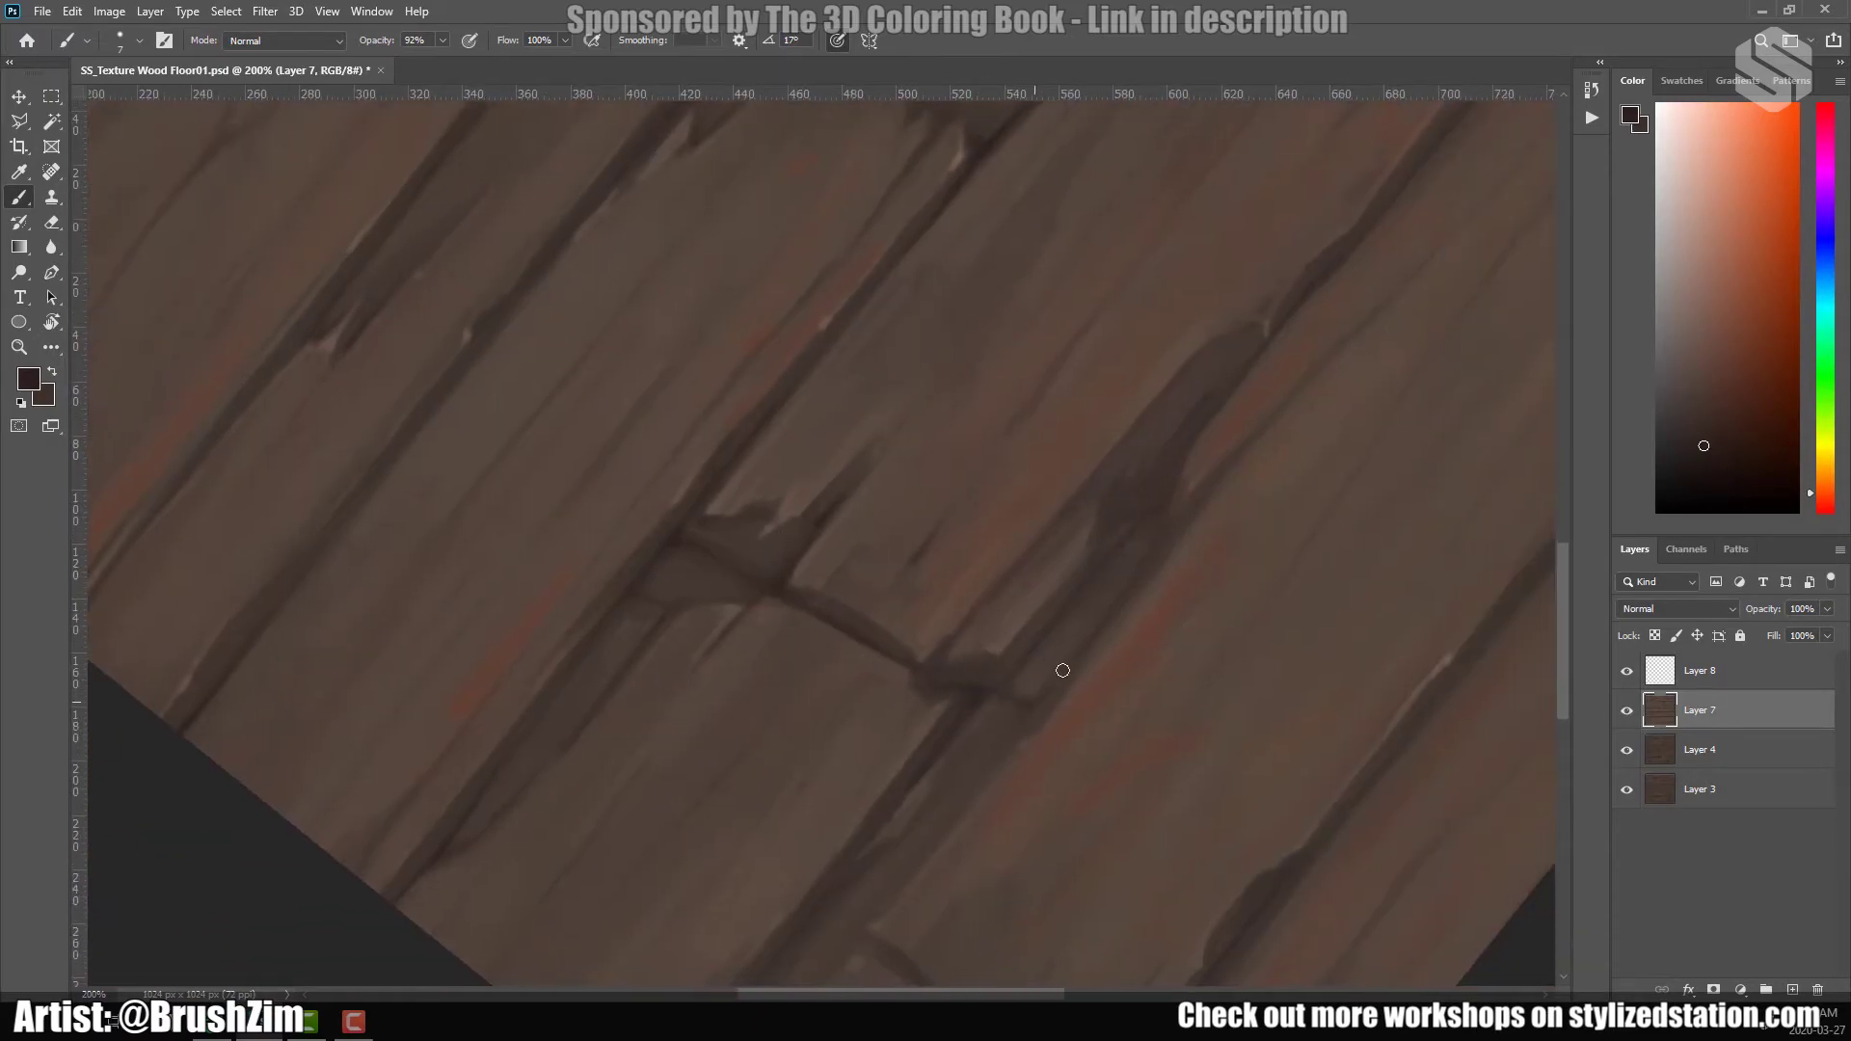
Darken the seams and splintered gap edges of the lower planks toward the texture's right edge.
{"action": "mouse_move", "coordinate": [1174, 470]}
{"action": "left_mouse_down"}
{"action": "mouse_move", "coordinate": [1174, 514]}
{"action": "mouse_move", "coordinate": [1022, 534]}
{"action": "left_mouse_up"}
{"action": "left_click_drag", "start_coordinate": [790, 754], "coordinate": [1048, 372]}
{"action": "left_click_drag", "start_coordinate": [1083, 466], "coordinate": [996, 570]}
{"action": "left_click_drag", "start_coordinate": [1107, 479], "coordinate": [1081, 540]}
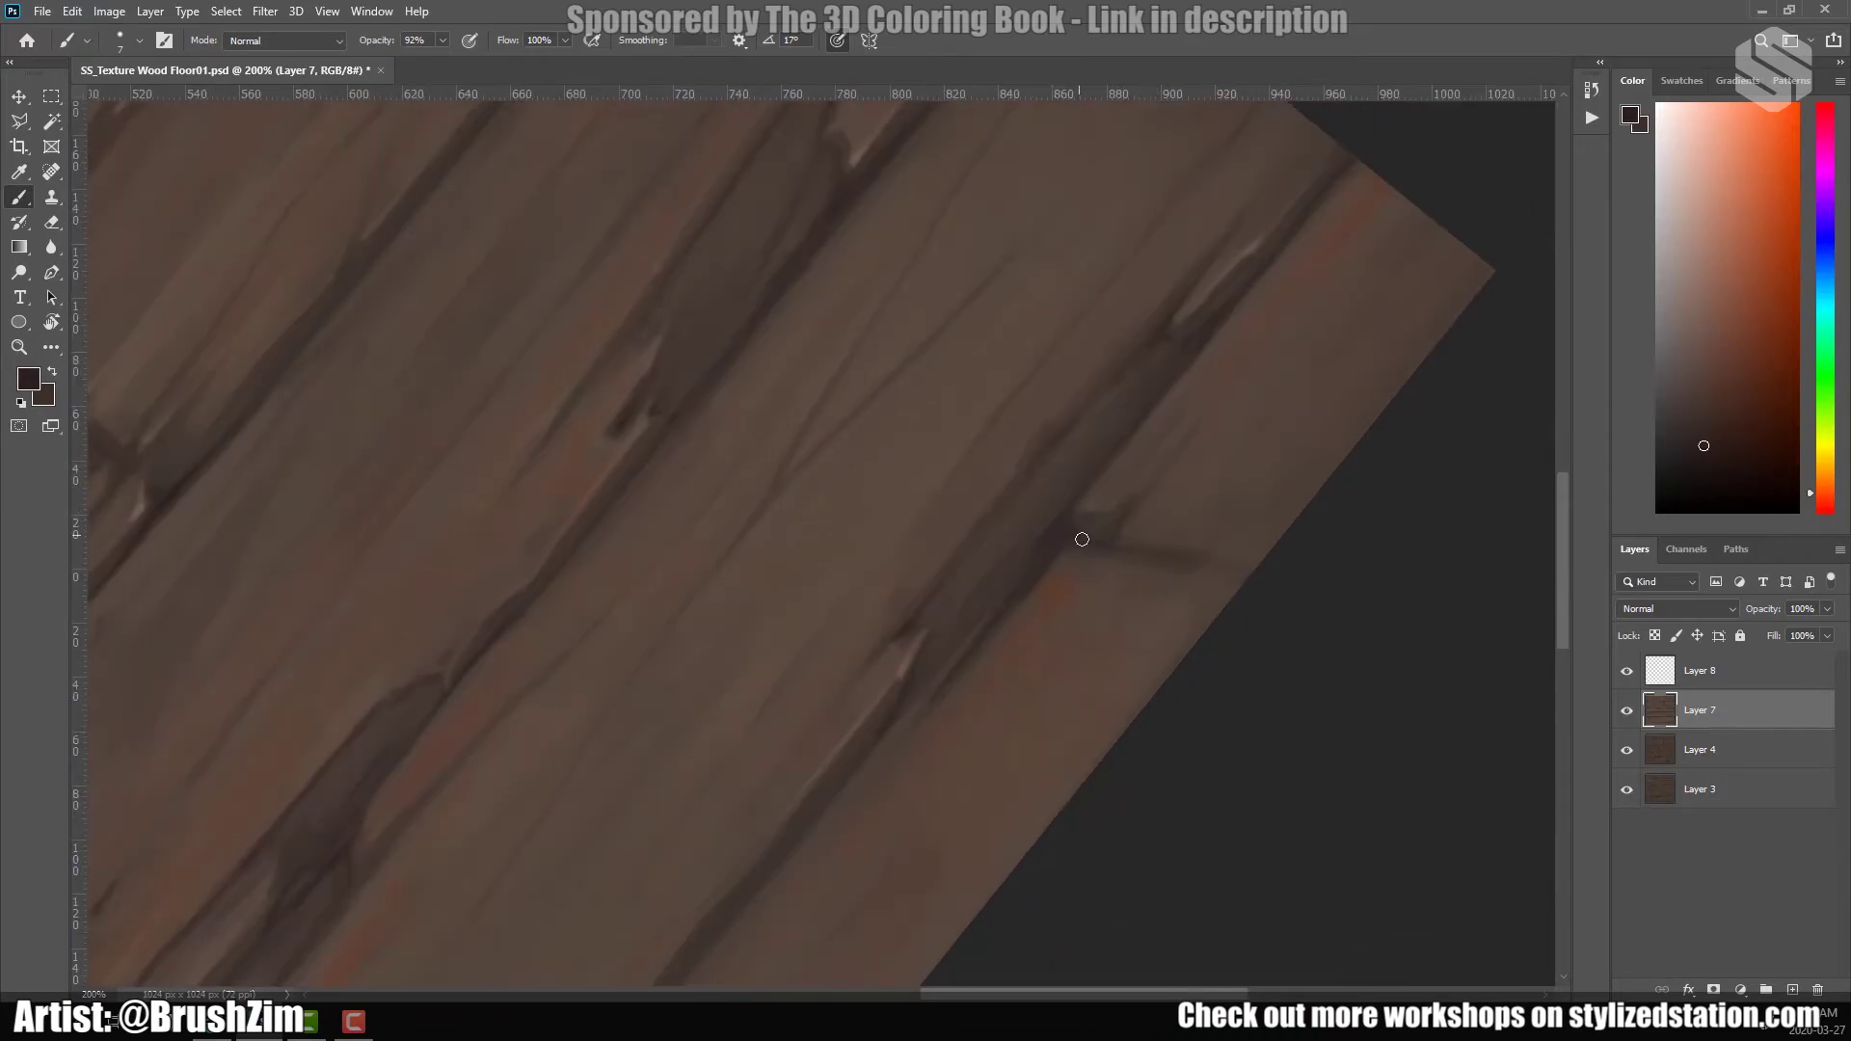
{"action": "left_click_drag", "start_coordinate": [540, 569], "coordinate": [958, 665]}
Reset the canvas rotation and review the whole floor texture upright.
{"action": "key", "text": "z"}
{"action": "left_click", "coordinate": [945, 637], "text": "alt"}
{"action": "left_click", "coordinate": [932, 613], "text": "alt"}
{"action": "key", "text": "Escape"}
{"action": "left_click", "coordinate": [933, 632], "text": "alt"}
{"action": "left_click", "coordinate": [933, 652]}
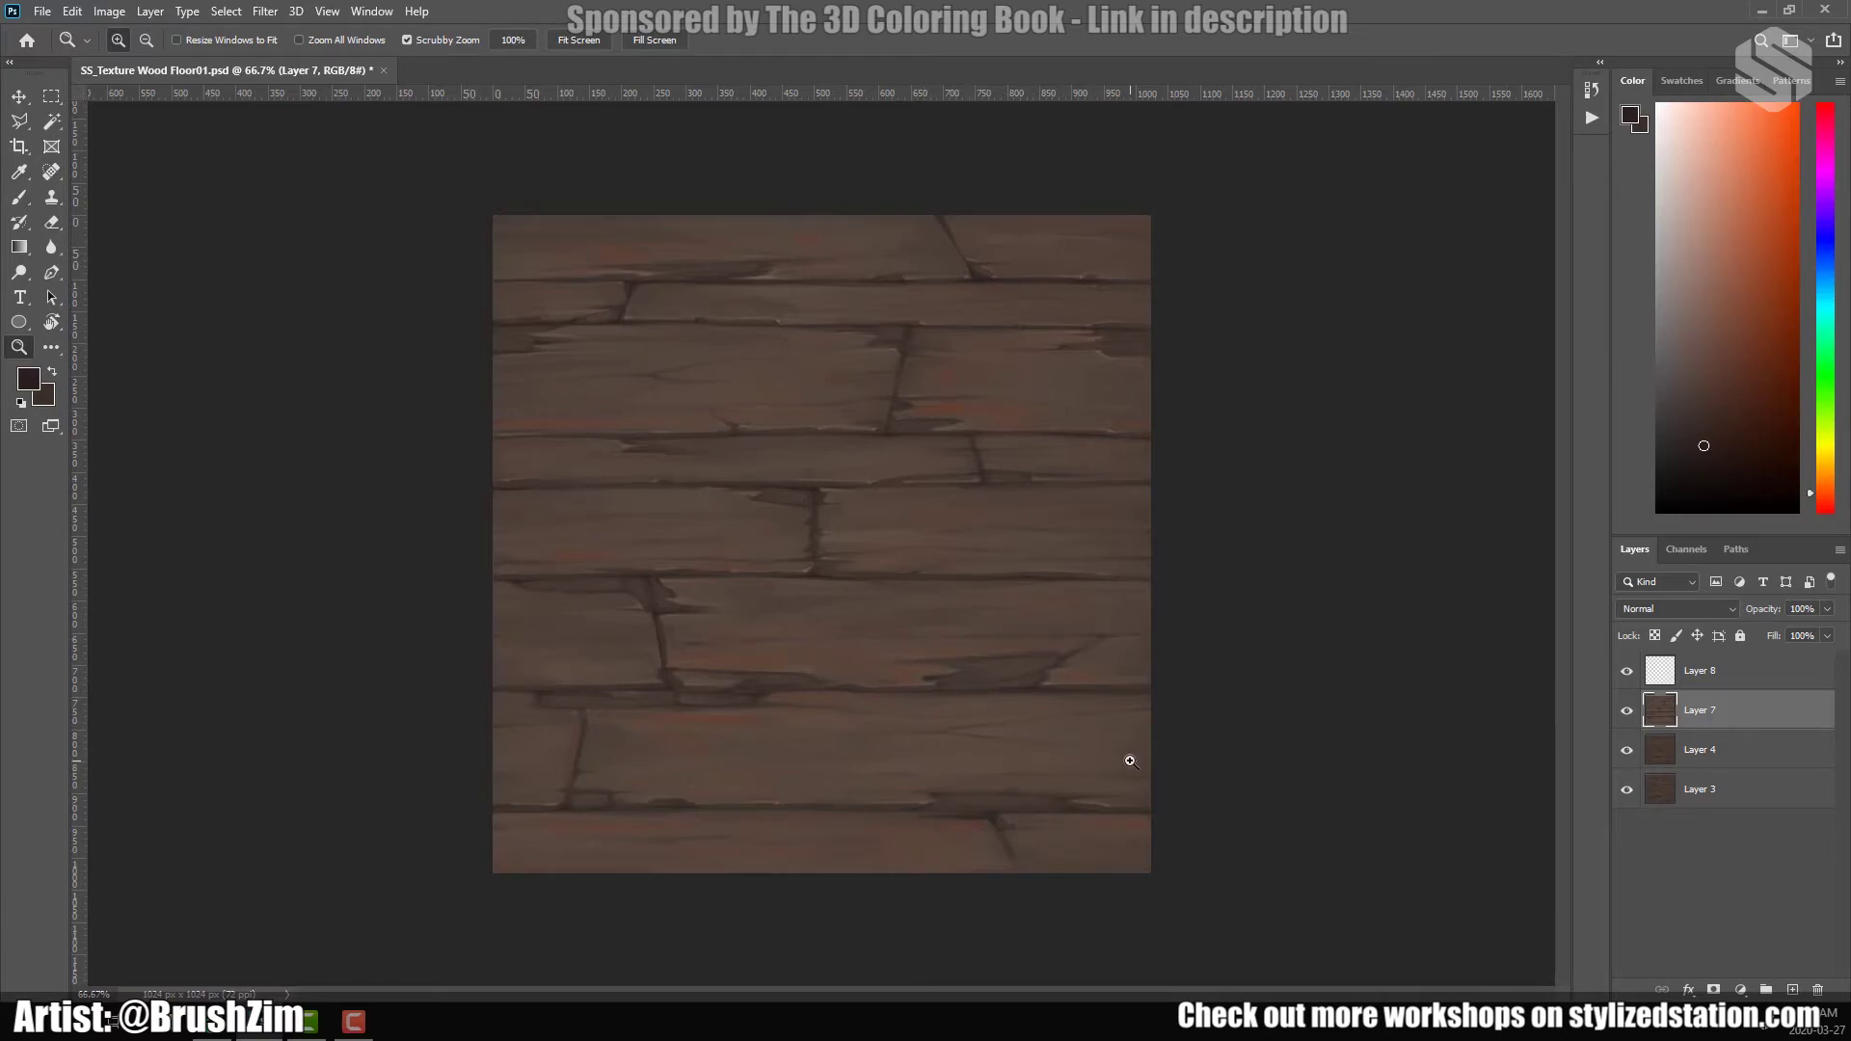
Deepen the dark tones of Layer 7 with Levels by raising the black input level to about 5.
{"action": "left_click", "coordinate": [1082, 753]}
{"action": "key", "text": "r"}
{"action": "left_click_drag", "start_coordinate": [951, 772], "coordinate": [852, 785]}
{"action": "key", "text": "Escape"}
{"action": "key", "text": "ctrl+l"}
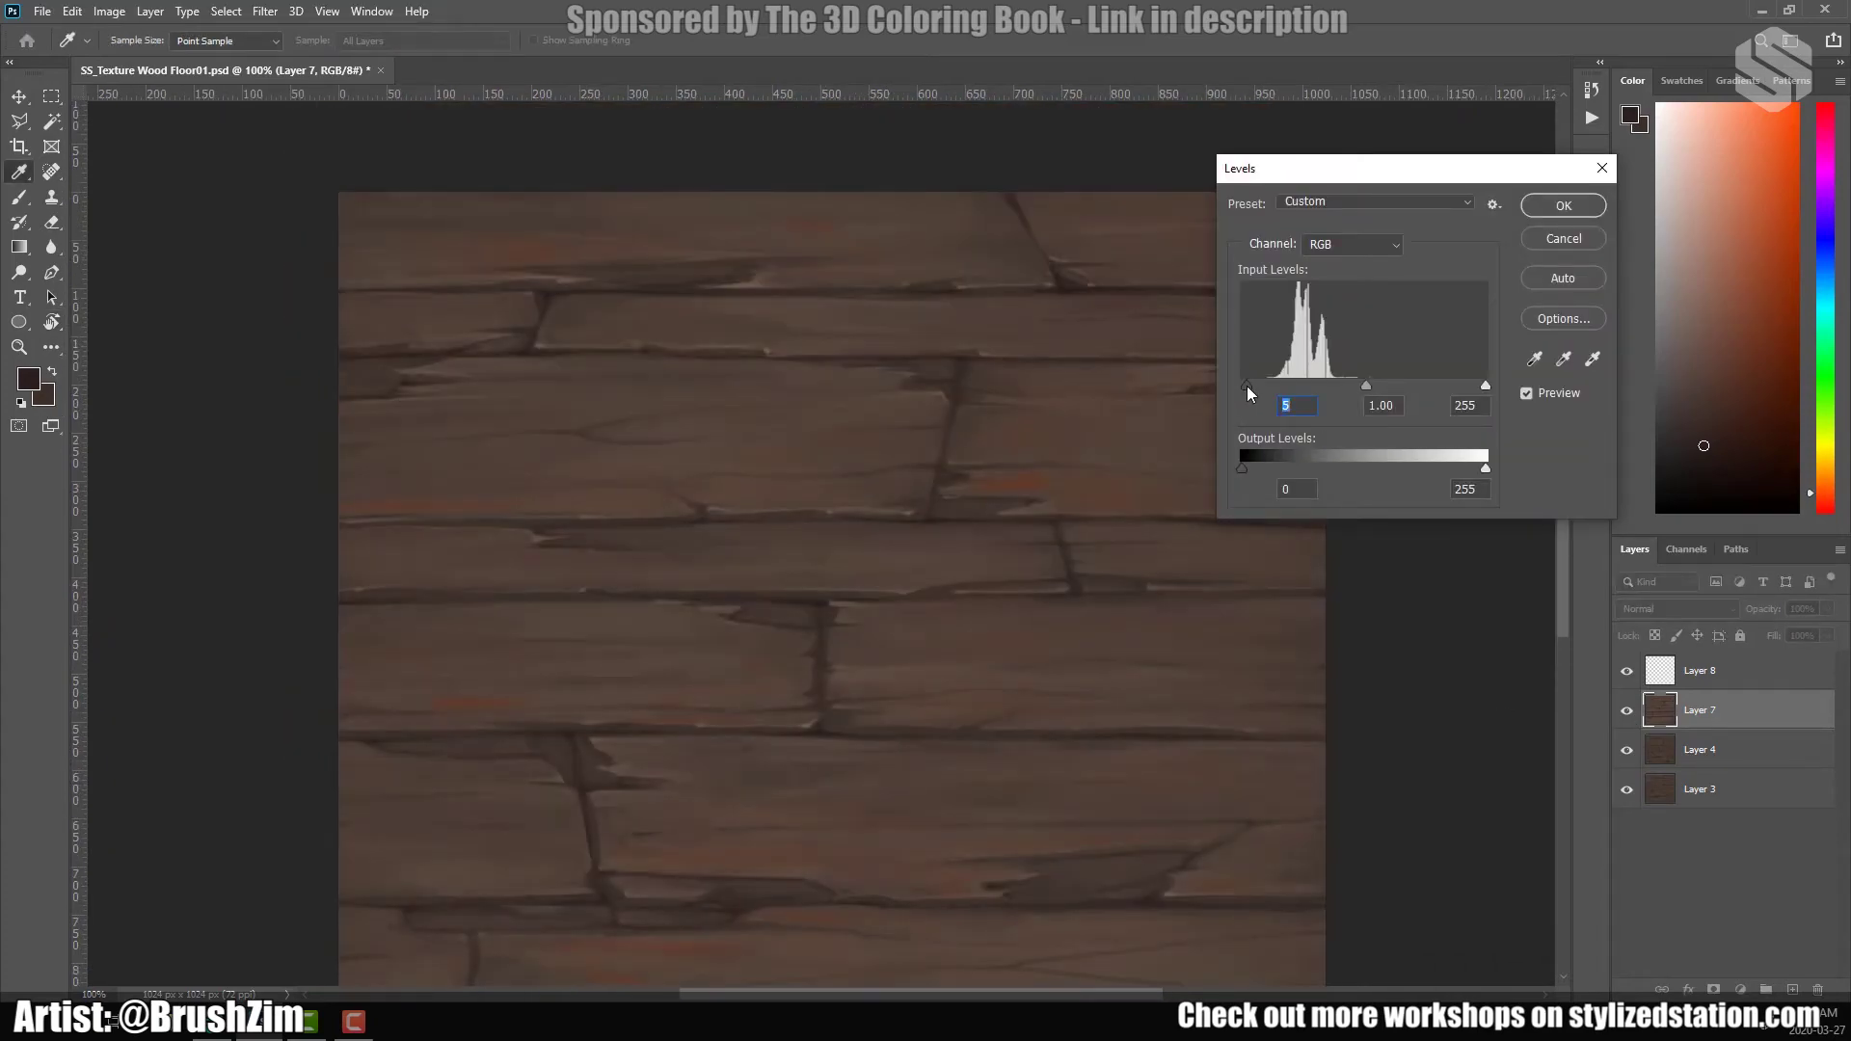
{"action": "key", "text": "Return"}
Make Layer 8 the painting layer and choose a dark neutral grey as the brush colour.
{"action": "left_click", "coordinate": [1700, 670]}
{"action": "key", "text": "b"}
{"action": "left_click", "coordinate": [29, 379]}
{"action": "key", "text": "Return"}
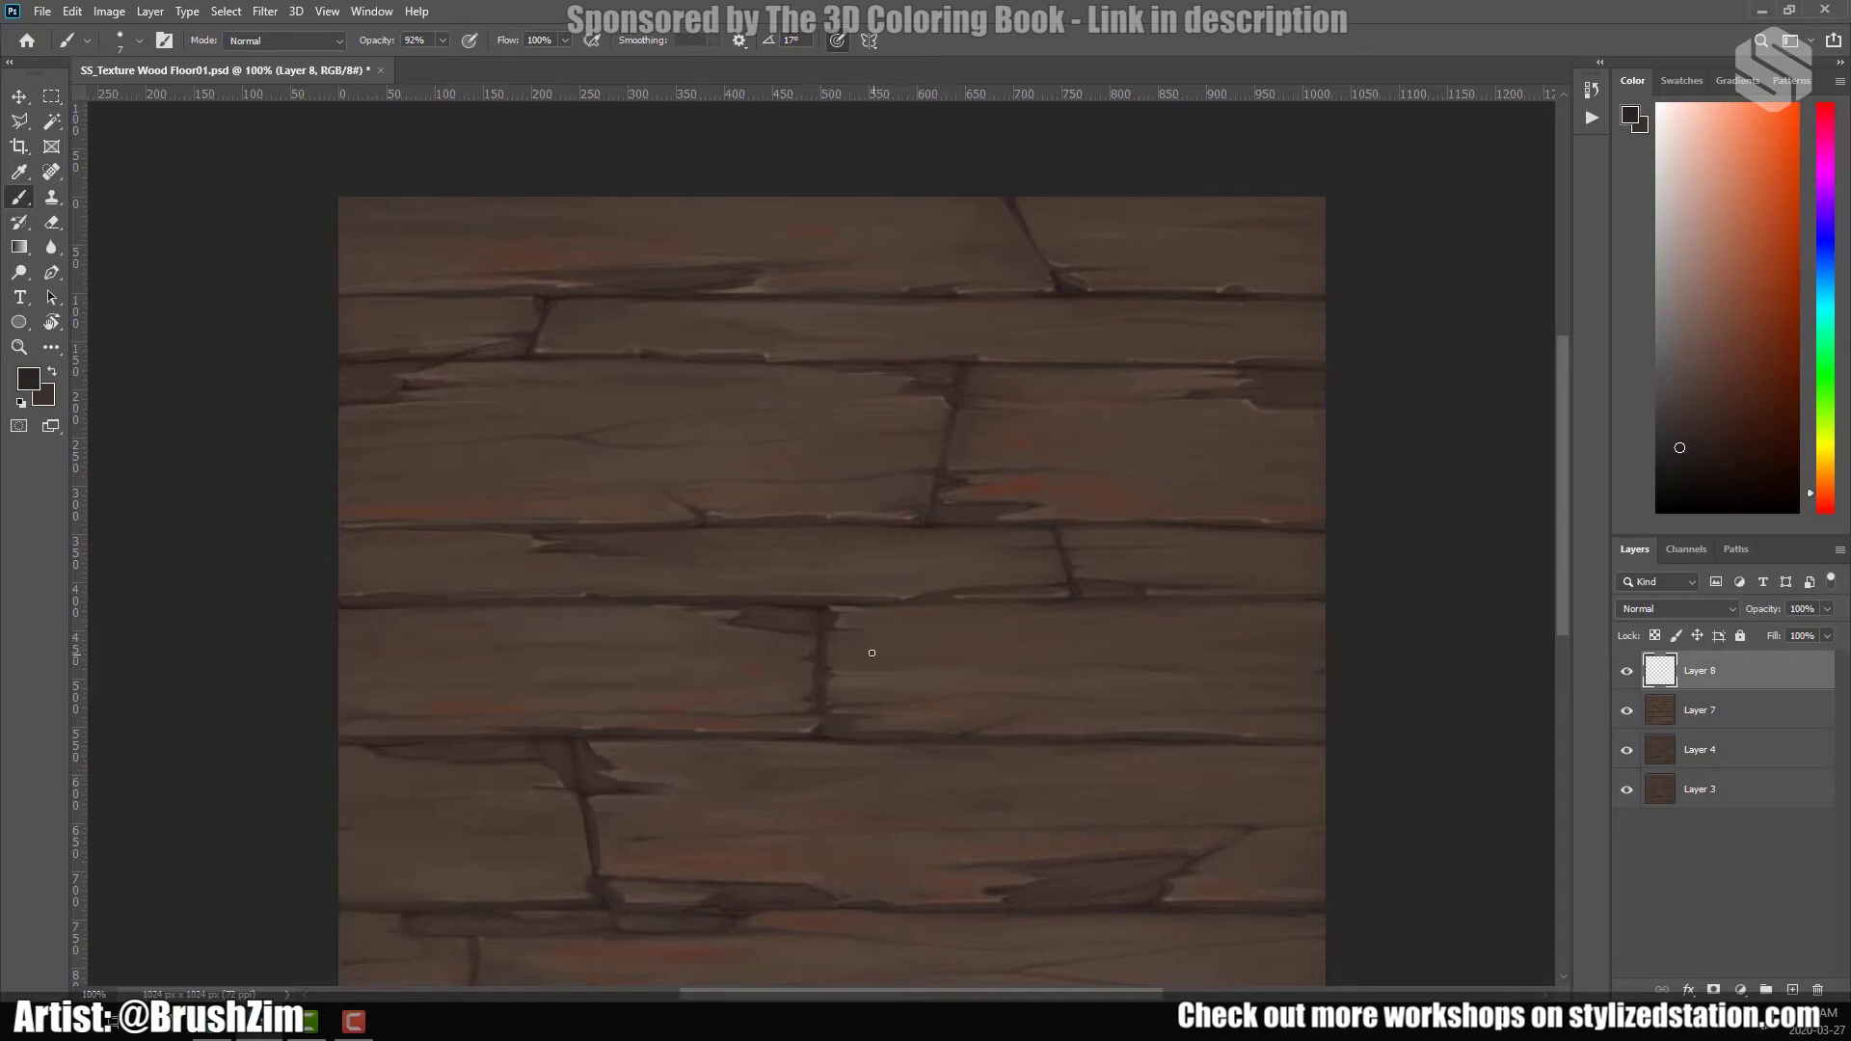
Clear the rough nail outlines sketched beside the middle plank's cross joint.
{"action": "scroll", "coordinate": [901, 731], "scroll_direction": "up", "scroll_amount": 1}
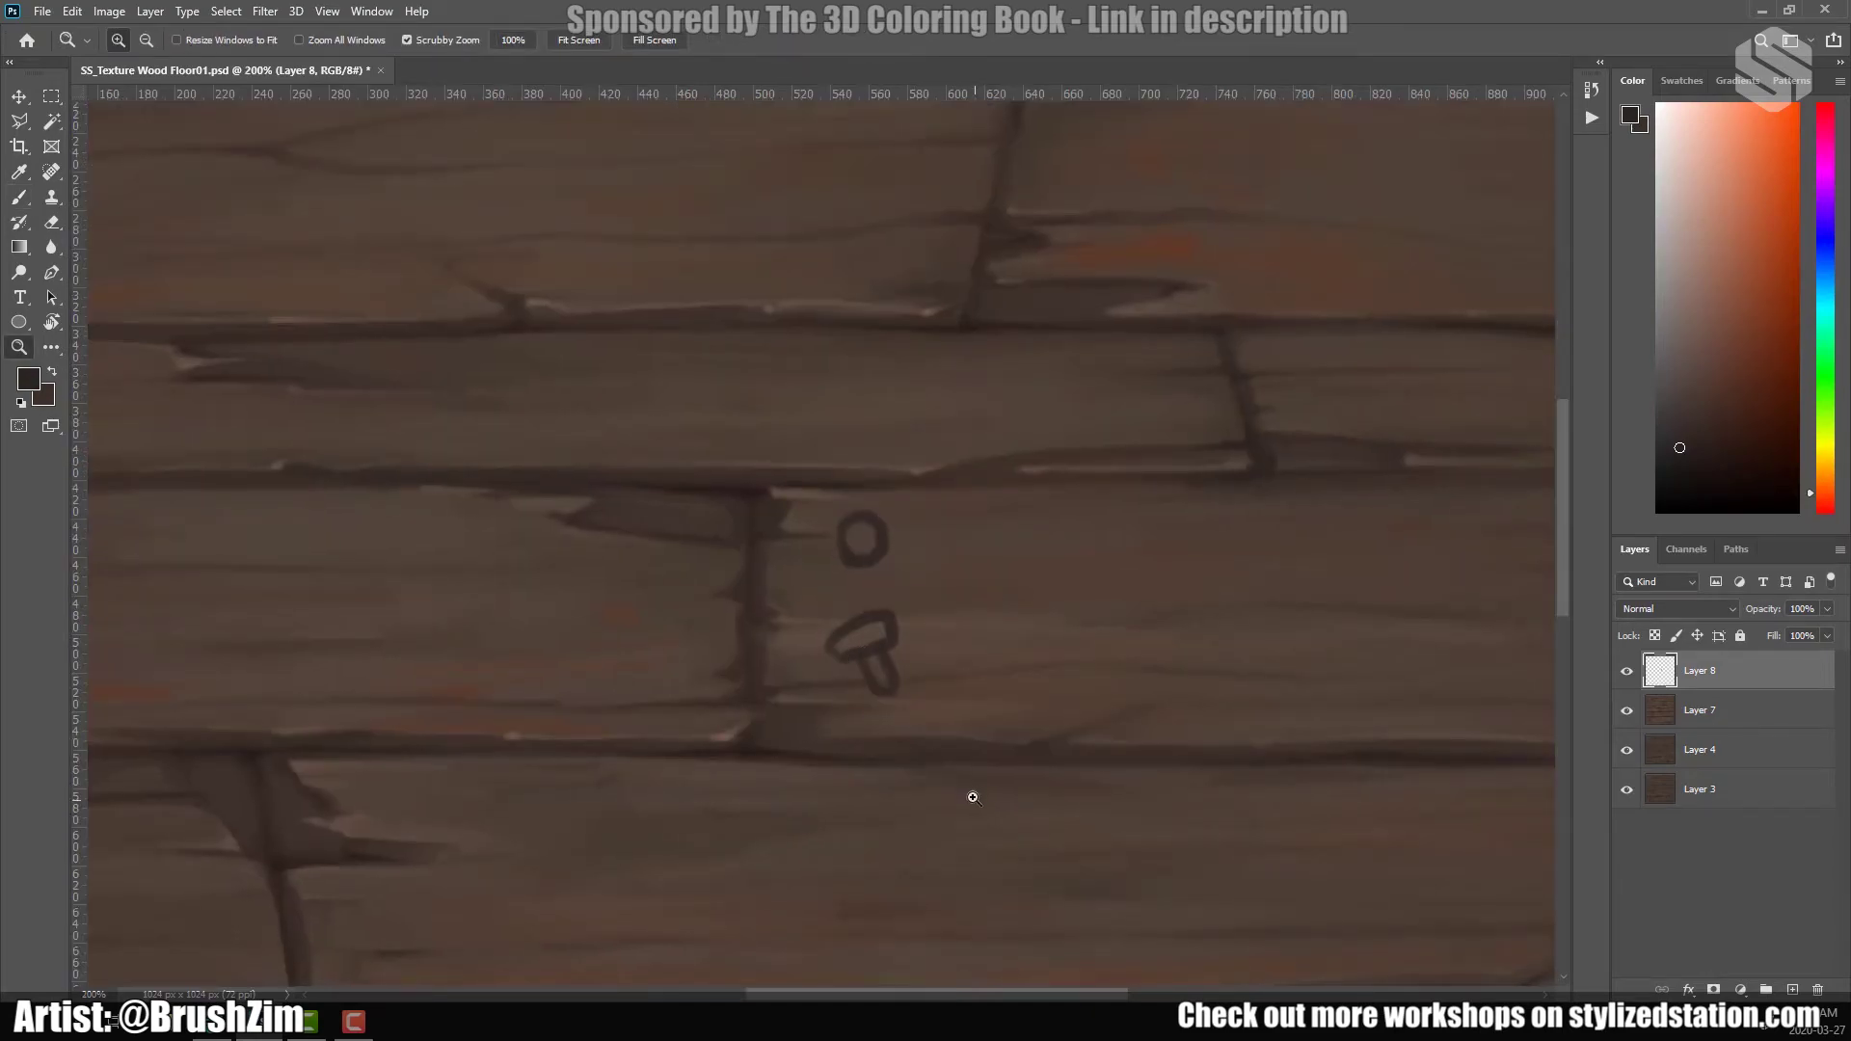
{"action": "key", "text": "m"}
{"action": "left_click_drag", "start_coordinate": [773, 468], "coordinate": [1074, 724]}
{"action": "key", "text": "Delete"}
{"action": "key", "text": "b"}
{"action": "key", "text": "ctrl+d"}
Paint a round nail head and an angled nail with a shank in dark grey beside the middle cross joint.
{"action": "left_click_drag", "start_coordinate": [832, 655], "coordinate": [875, 649]}
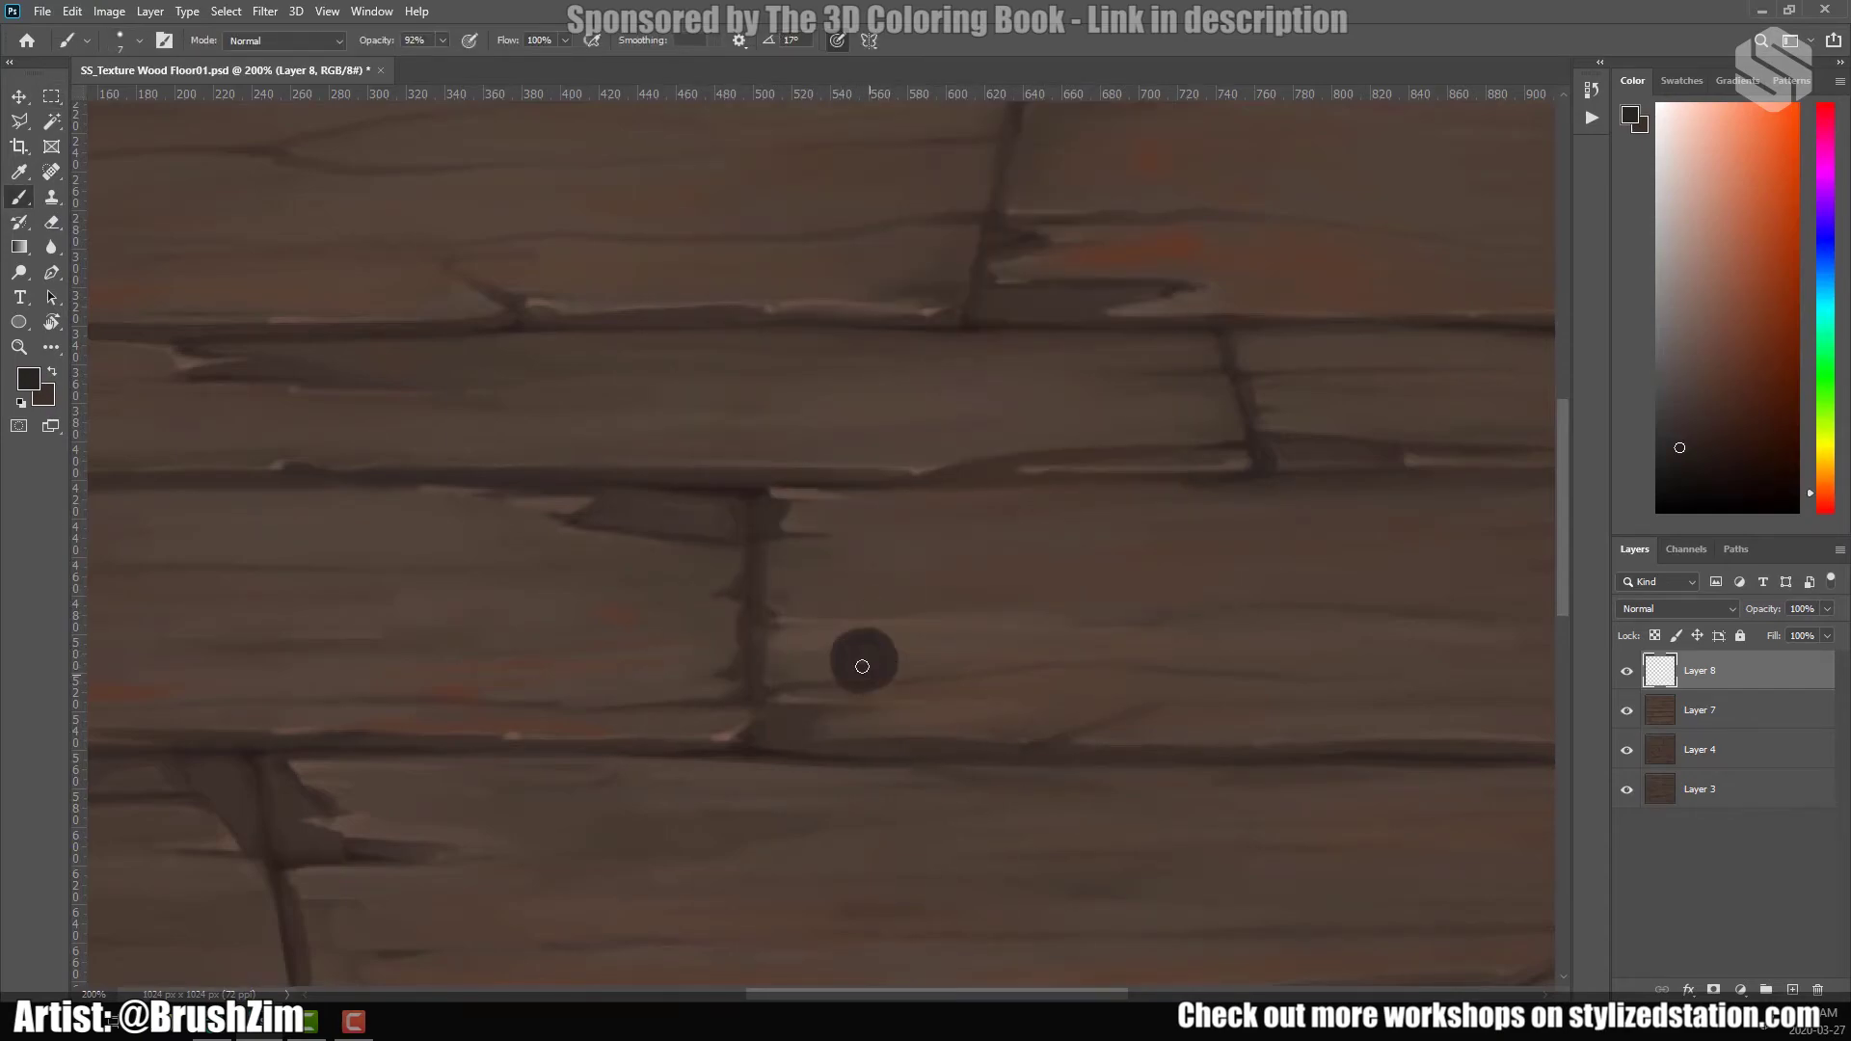
{"action": "mouse_move", "coordinate": [881, 515]}
{"action": "left_mouse_down"}
{"action": "mouse_move", "coordinate": [876, 496]}
{"action": "mouse_move", "coordinate": [889, 528]}
{"action": "mouse_move", "coordinate": [849, 507]}
{"action": "left_mouse_up"}
{"action": "left_click", "coordinate": [387, 849], "text": "alt"}
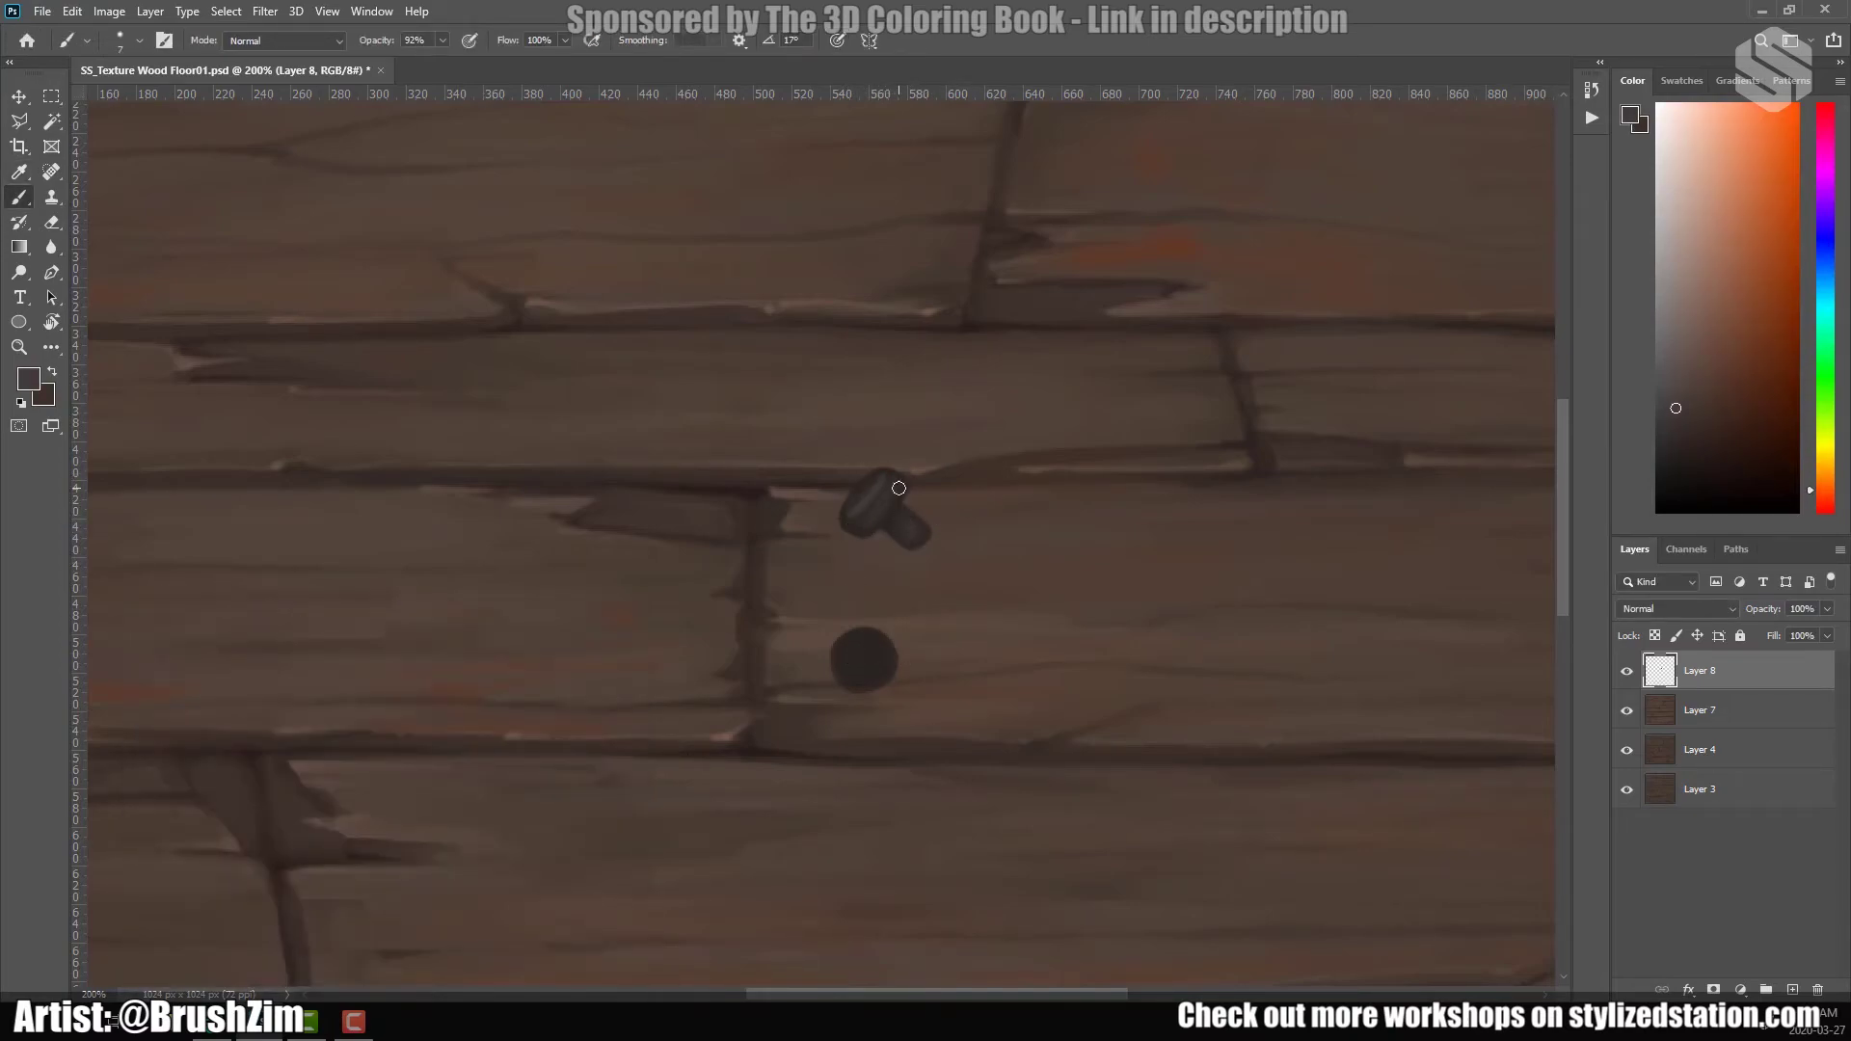
{"action": "left_click_drag", "start_coordinate": [866, 673], "coordinate": [890, 665]}
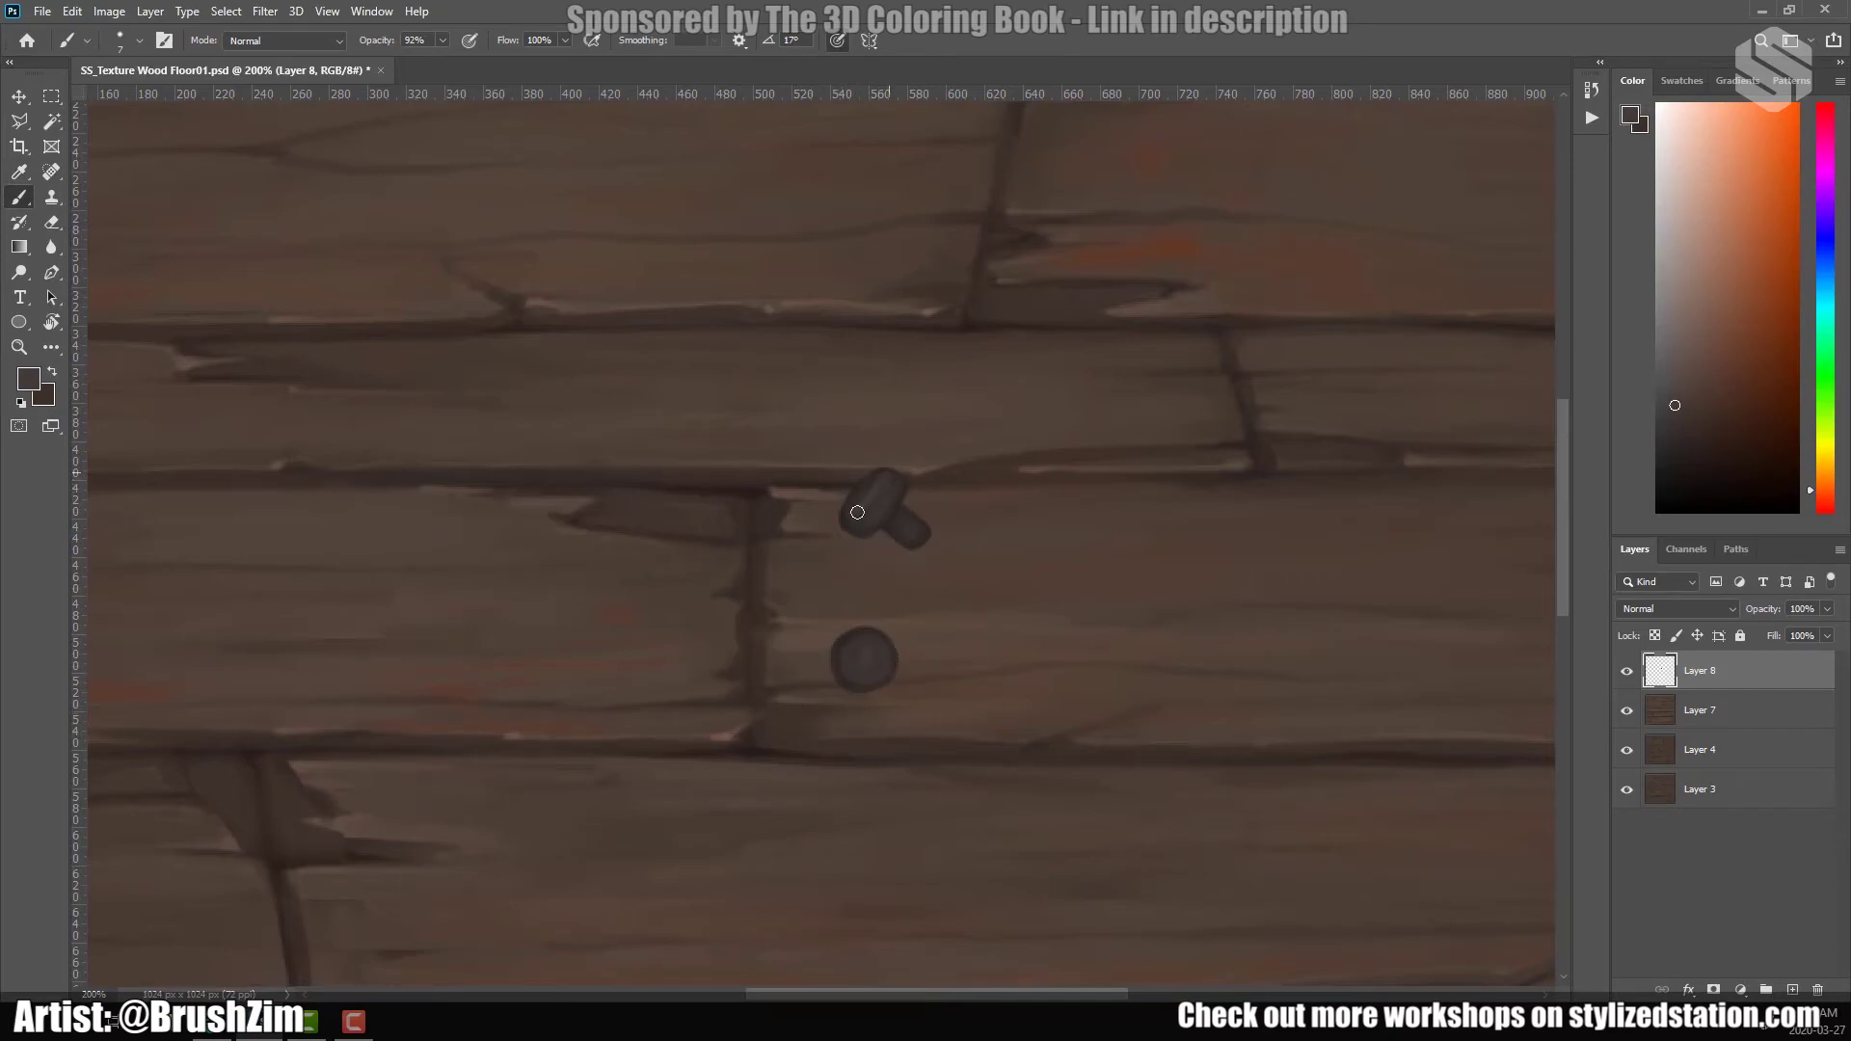
Shade both nails with dark rims, lighter grey head faces and small metallic highlights.
{"action": "left_click", "coordinate": [28, 378]}
{"action": "left_click", "coordinate": [579, 653]}
{"action": "mouse_move", "coordinate": [878, 516]}
{"action": "left_mouse_down"}
{"action": "mouse_move", "coordinate": [890, 479]}
{"action": "mouse_move", "coordinate": [914, 536]}
{"action": "left_mouse_up"}
{"action": "left_click", "coordinate": [870, 379], "text": "alt"}
{"action": "left_click", "coordinate": [903, 537], "text": "alt"}
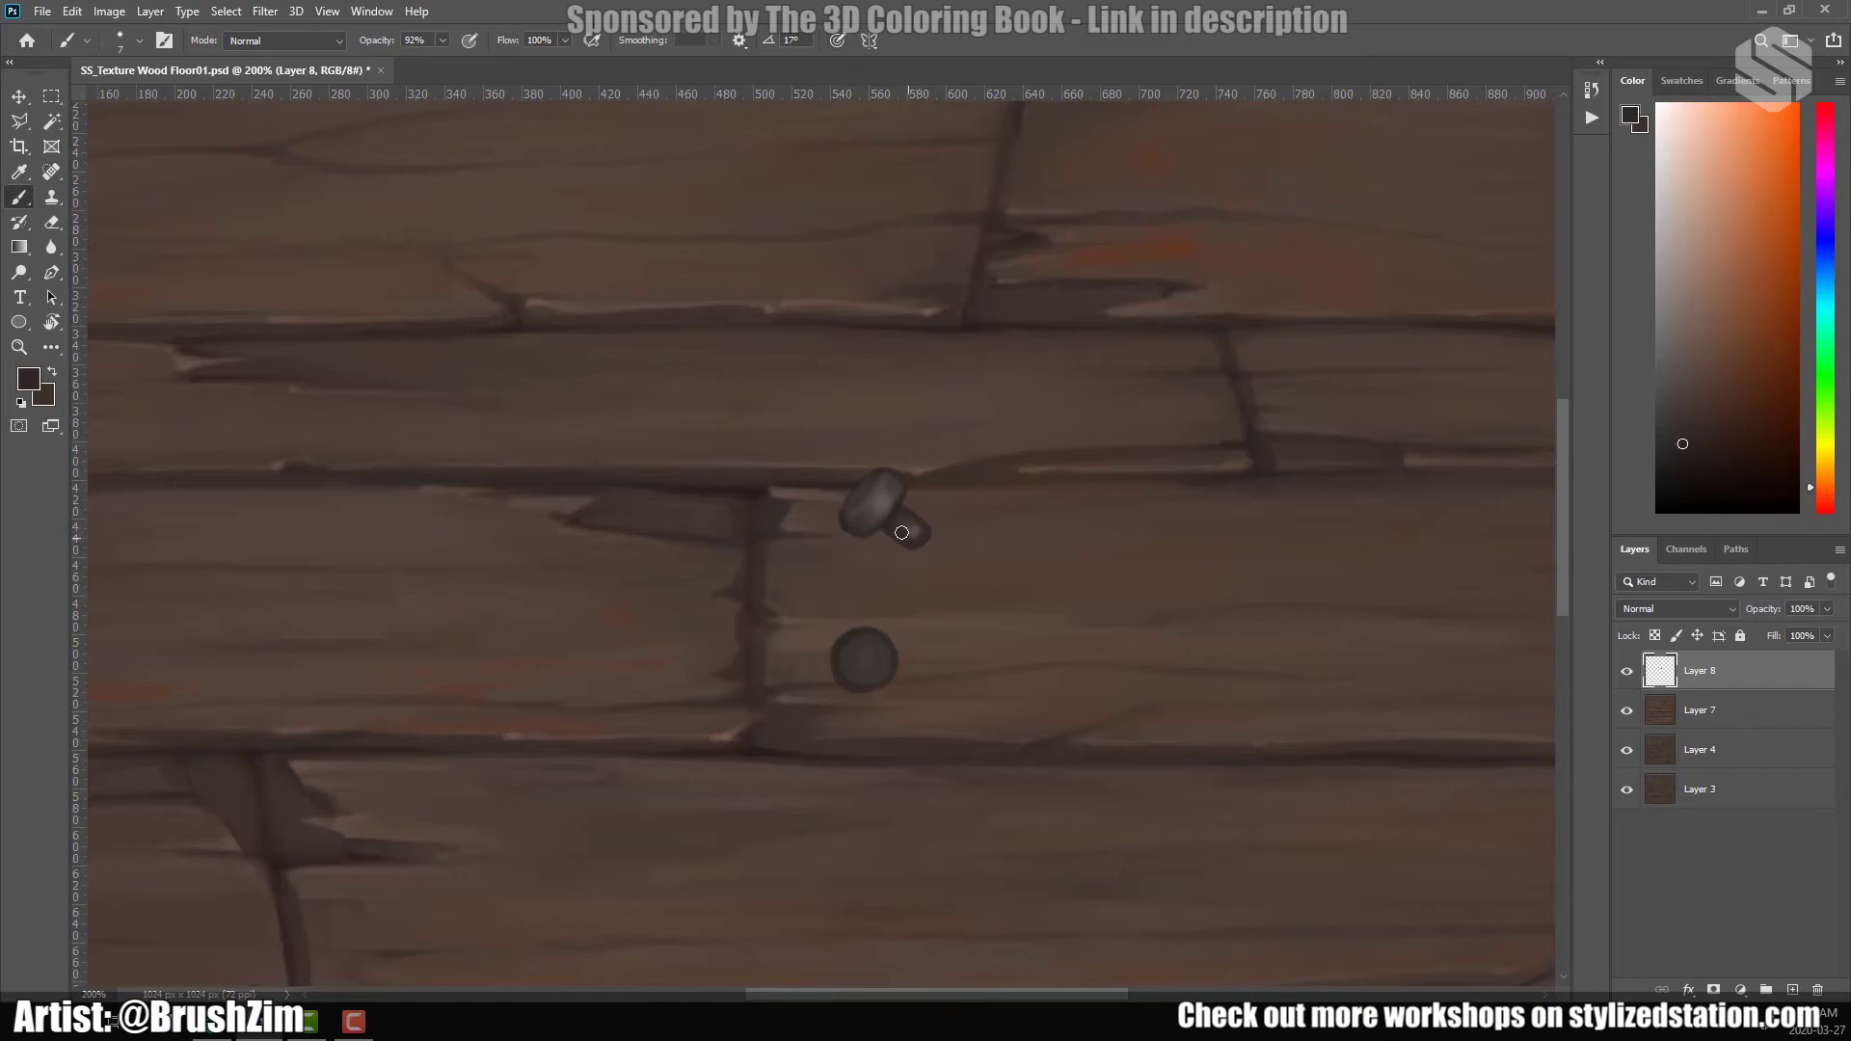
{"action": "left_click", "coordinate": [881, 475], "text": "alt"}
{"action": "left_click", "coordinate": [854, 516], "text": "alt"}
{"action": "left_click", "coordinate": [858, 639], "text": "alt"}
{"action": "left_click", "coordinate": [863, 638], "text": "alt"}
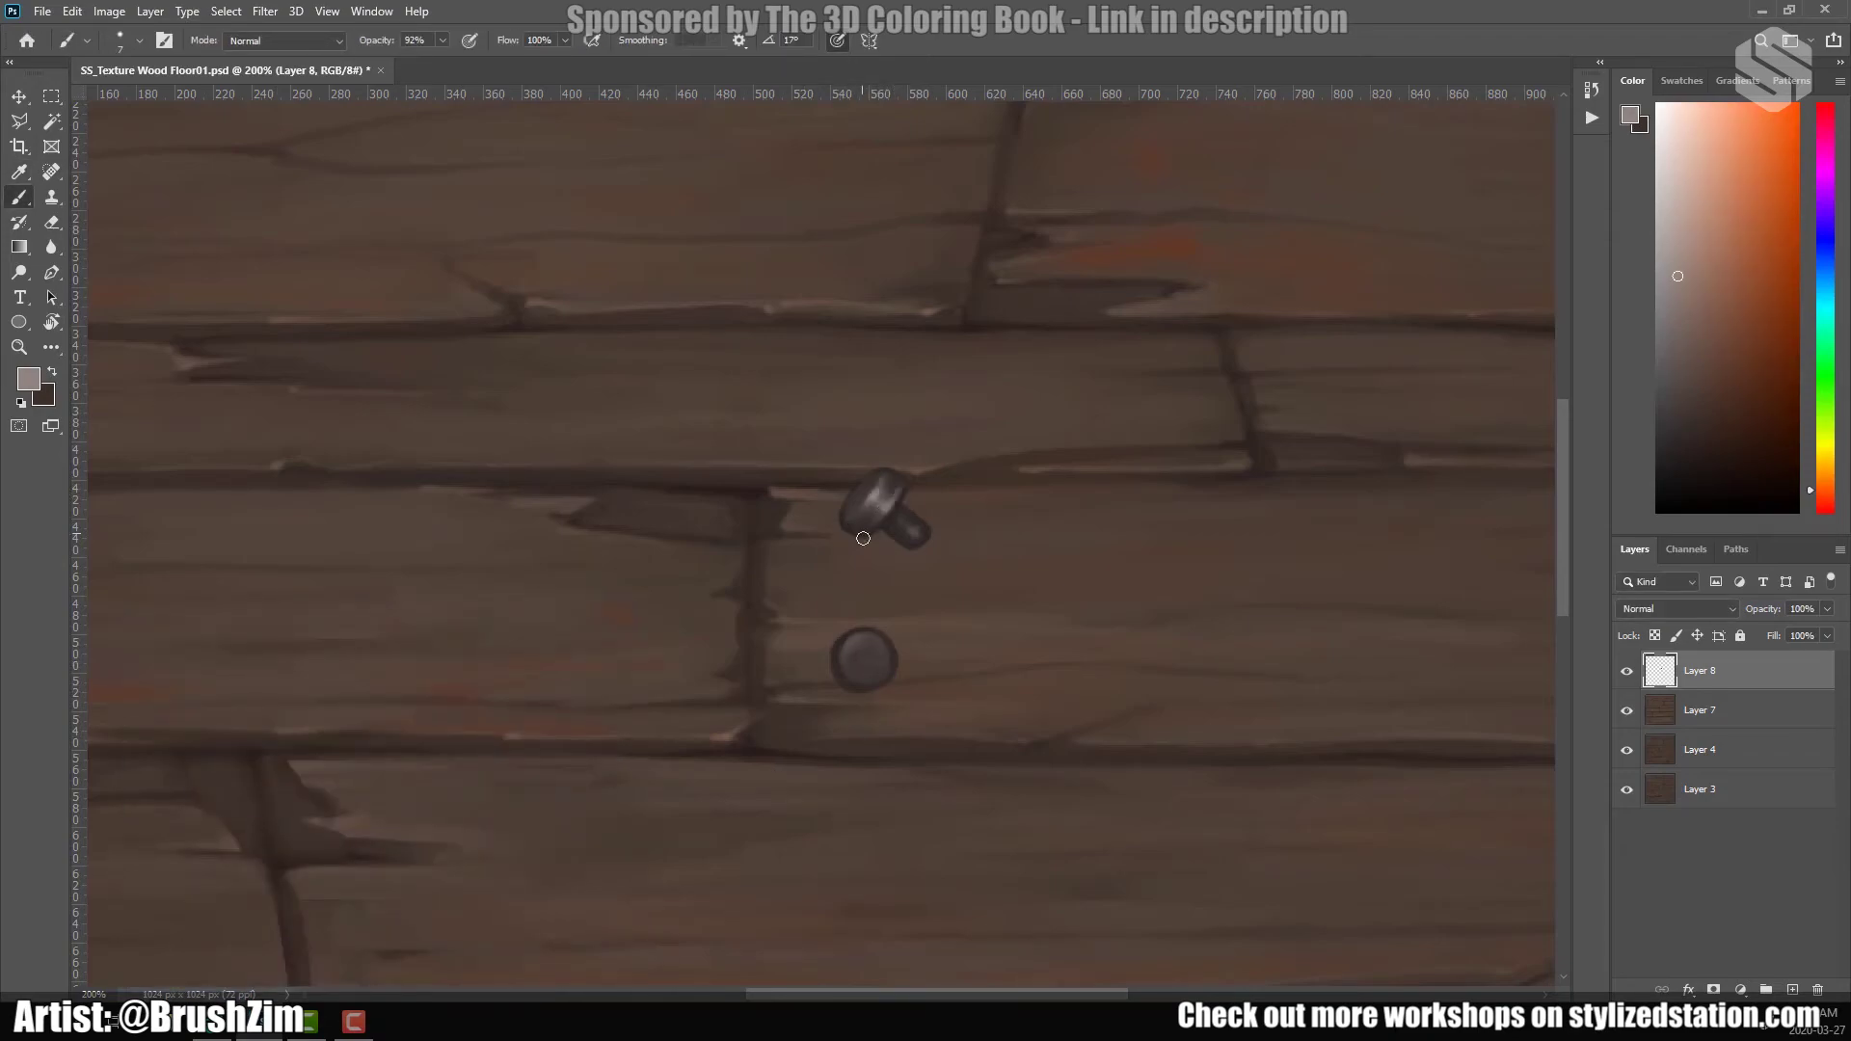
Tint the nails with a rusty brown and soften their contrast by narrowing the Levels output range.
{"action": "left_click", "coordinate": [28, 378]}
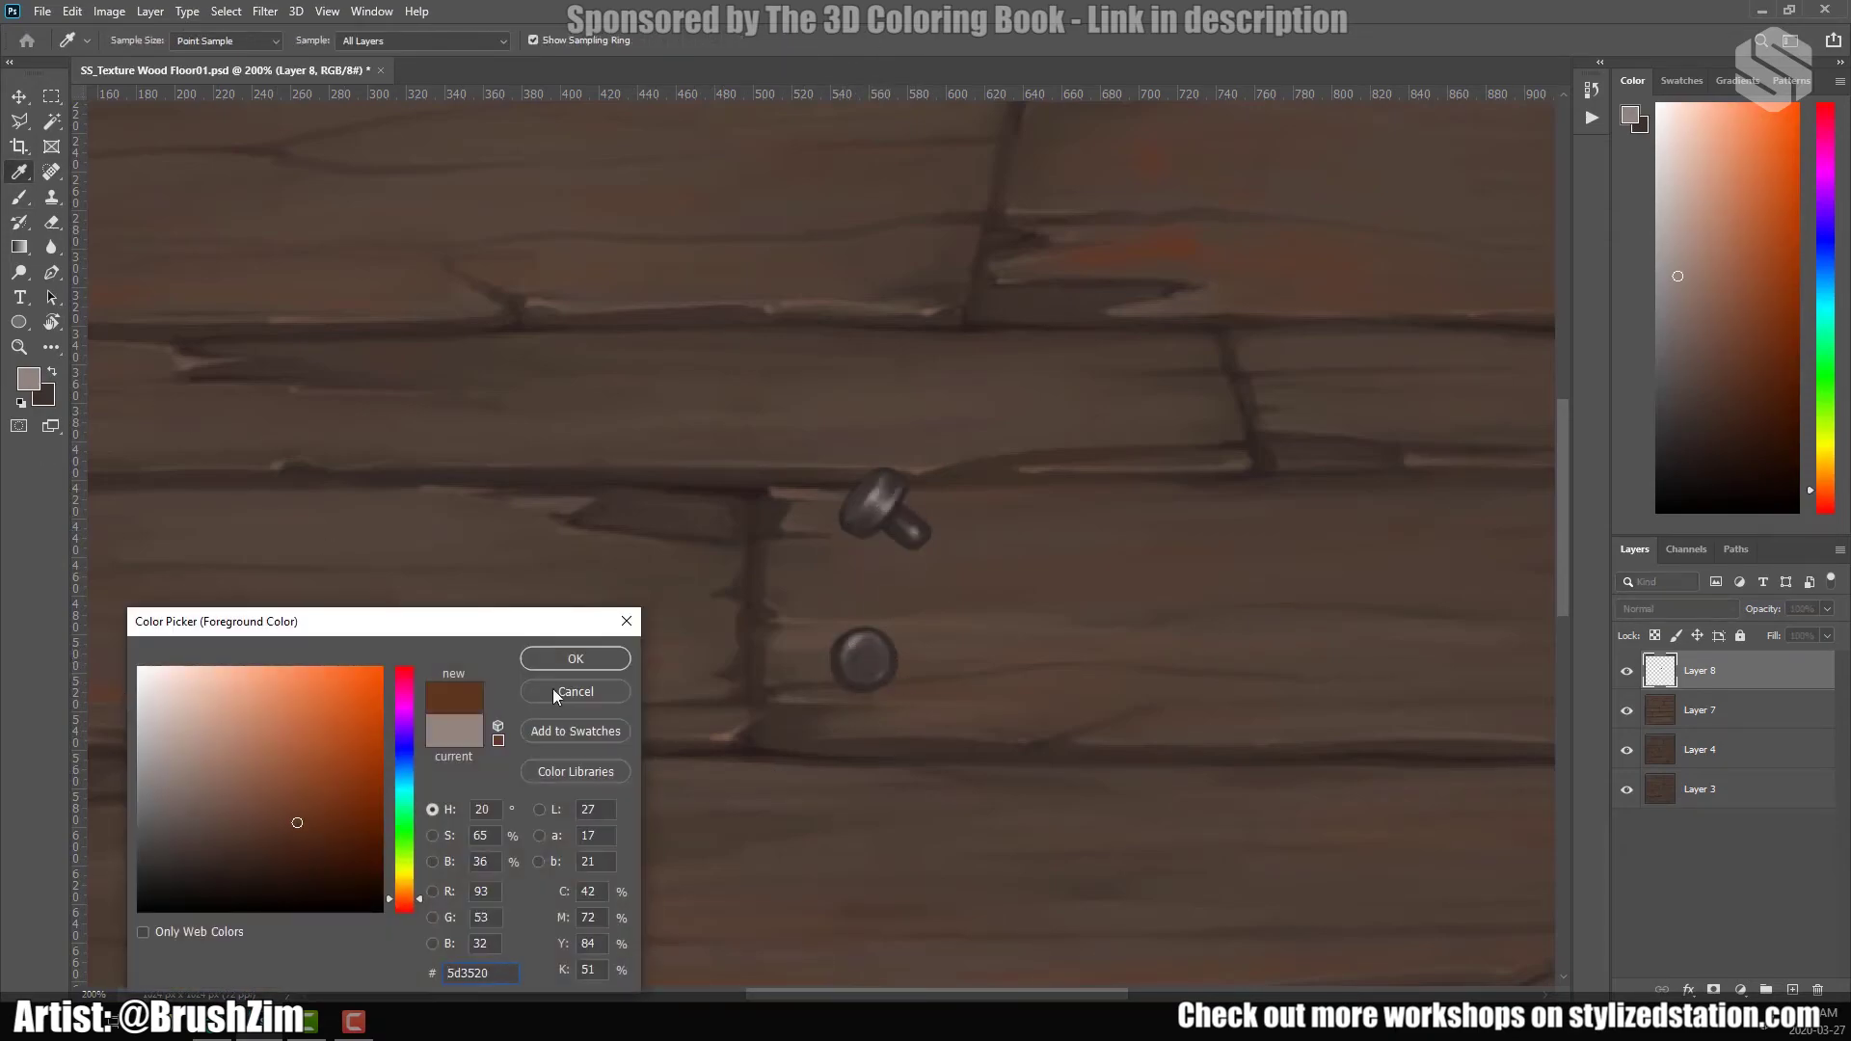
{"action": "left_click", "coordinate": [574, 657]}
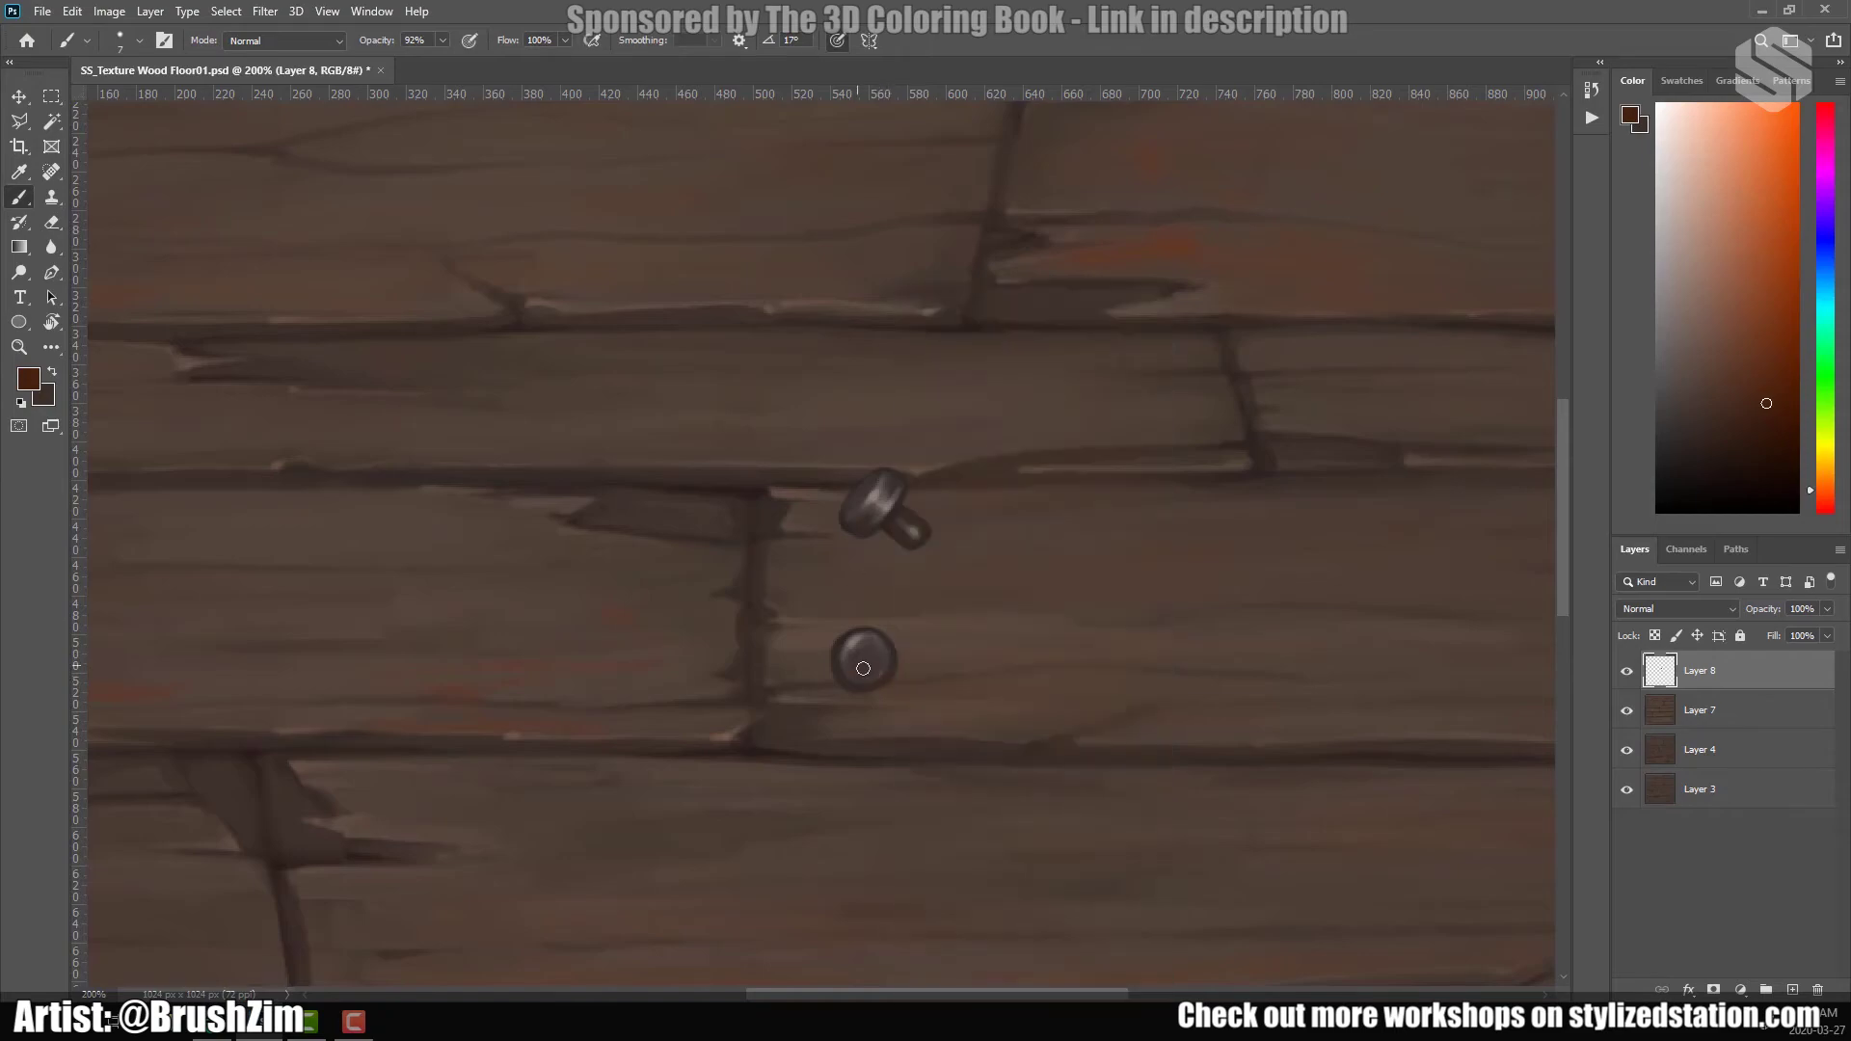
{"action": "key", "text": "ctrl+1"}
{"action": "key", "text": "ctrl+l"}
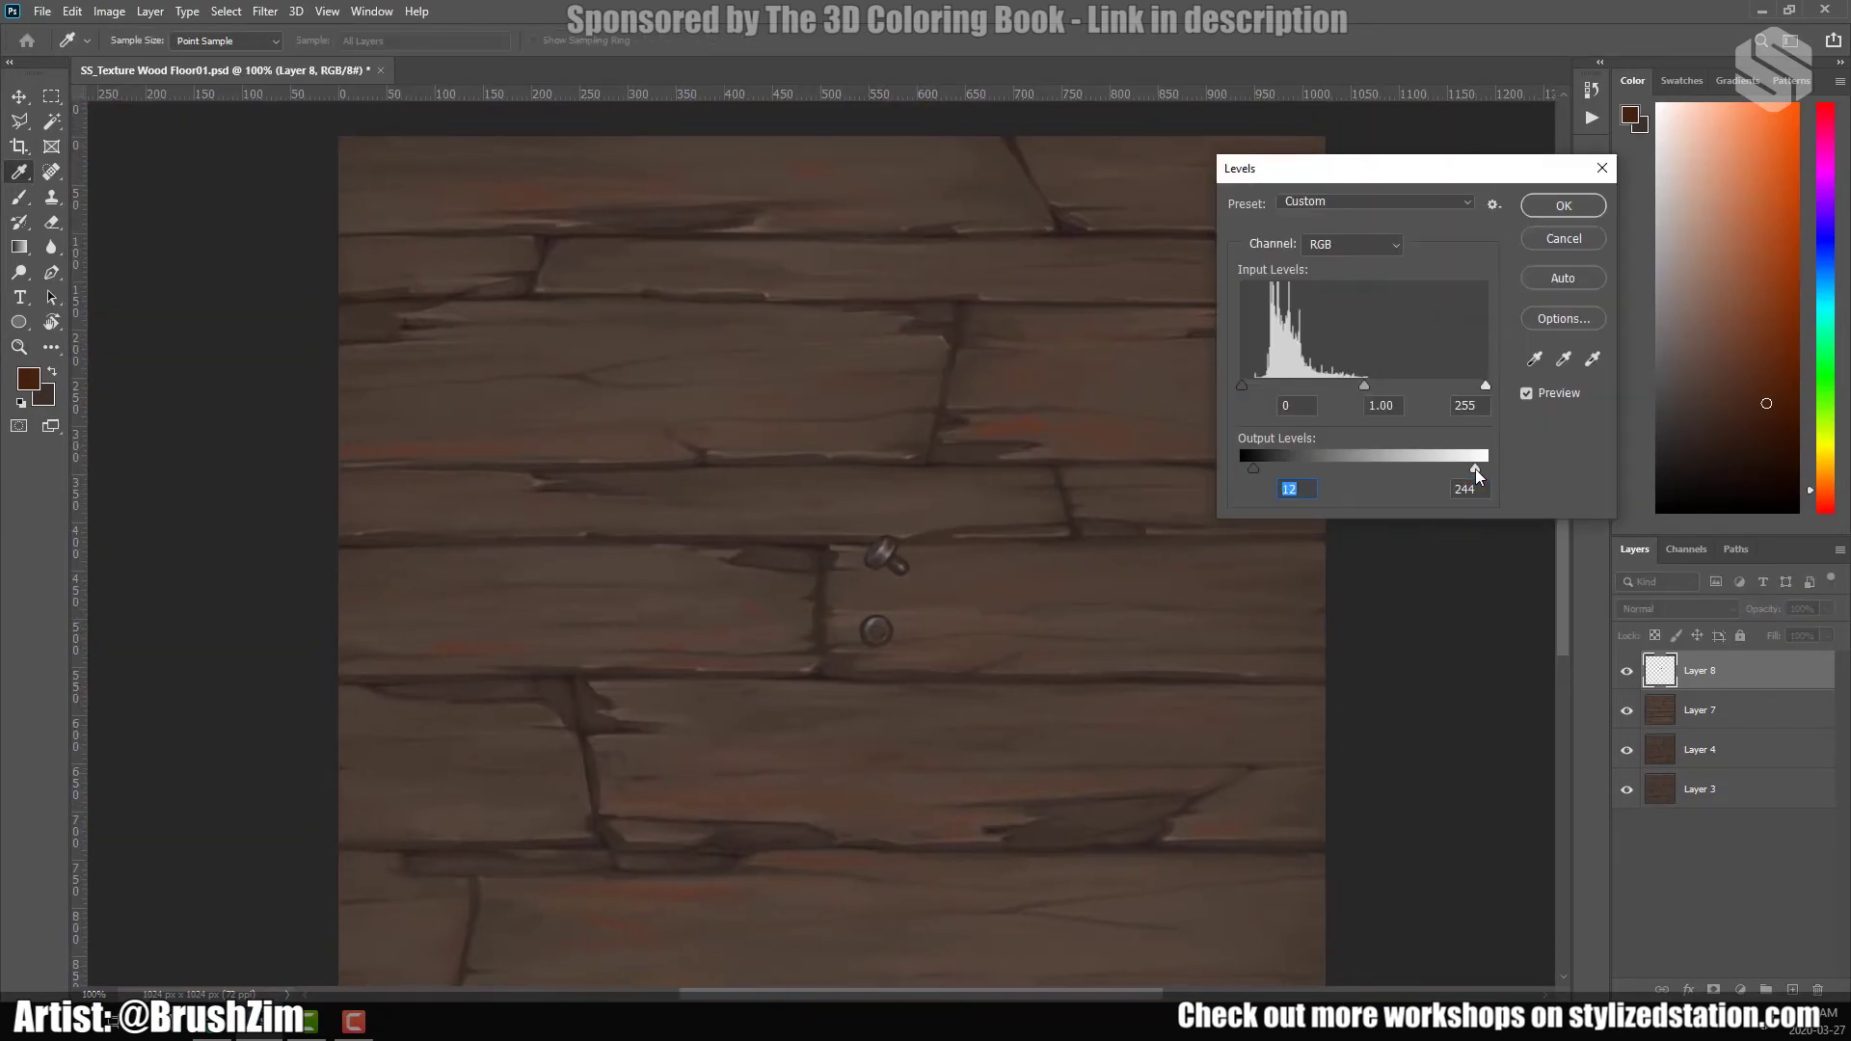
{"action": "left_click_drag", "start_coordinate": [1475, 468], "coordinate": [1454, 465]}
{"action": "key", "text": "Return"}
Duplicate the round and angled nails and distribute the copies near the cross joints of several planks.
{"action": "key", "text": "v"}
{"action": "key", "text": "ctrl+j"}
{"action": "left_click_drag", "start_coordinate": [957, 663], "coordinate": [562, 347]}
{"action": "left_click_drag", "start_coordinate": [527, 274], "coordinate": [1009, 361]}
{"action": "left_click", "coordinate": [881, 647], "text": "ctrl"}
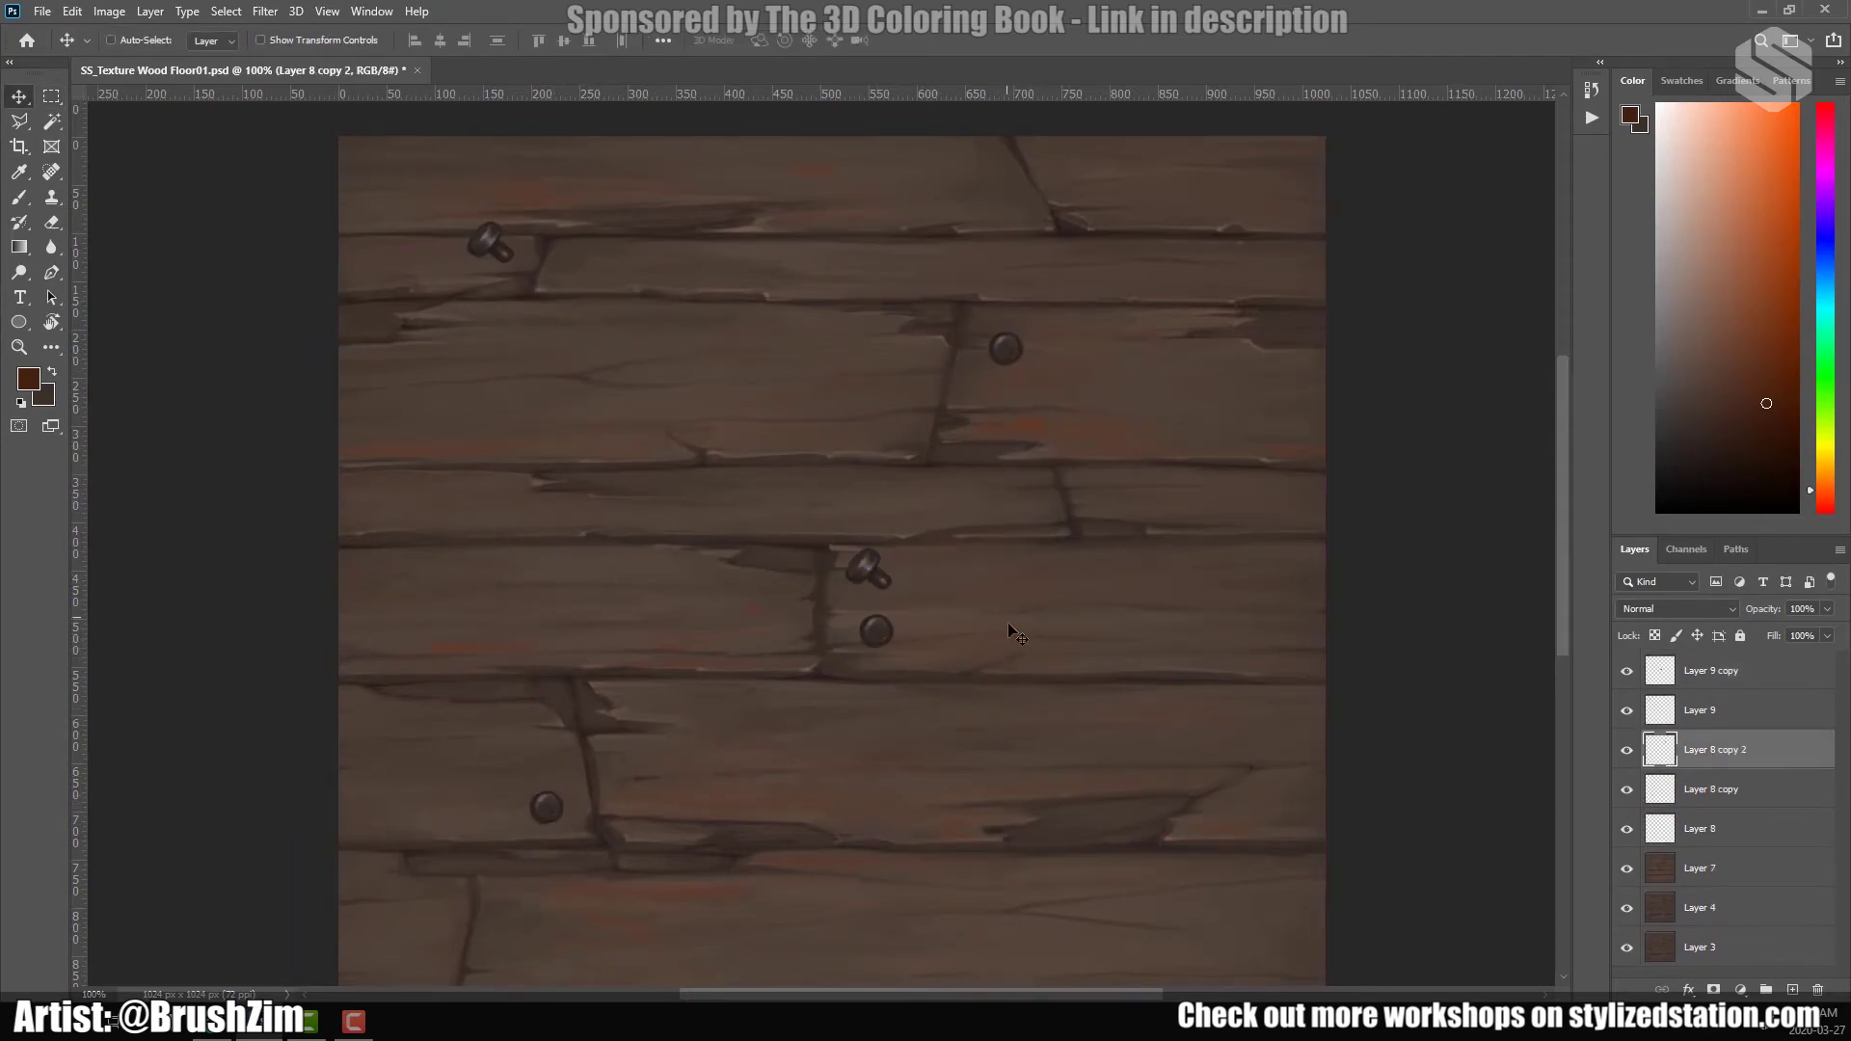
{"action": "left_click_drag", "start_coordinate": [1025, 524], "coordinate": [1053, 807]}
{"action": "scroll", "coordinate": [983, 628], "scroll_direction": "down", "scroll_amount": 1}
{"action": "left_click_drag", "start_coordinate": [984, 627], "coordinate": [928, 413]}
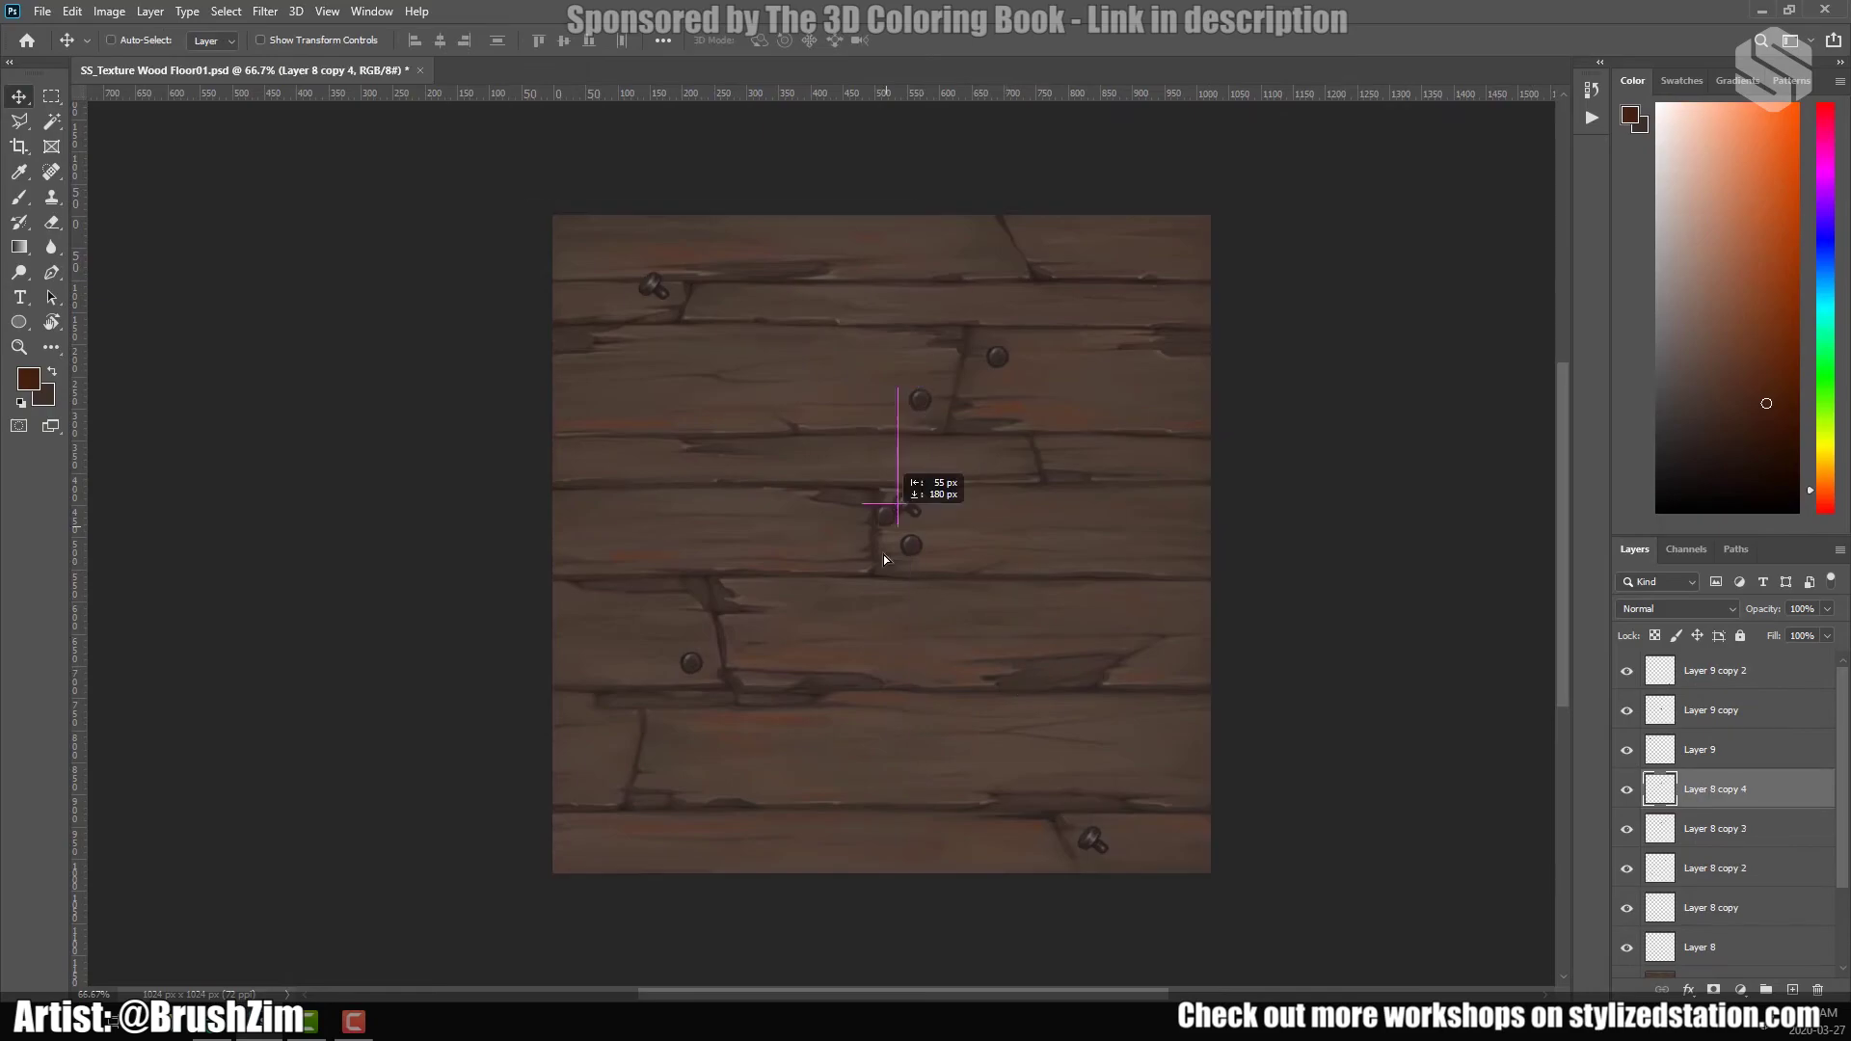
Delete the surplus round nails on the wide upper plank and beside the lower diagonal joint.
{"action": "left_click", "coordinate": [691, 662], "text": "ctrl"}
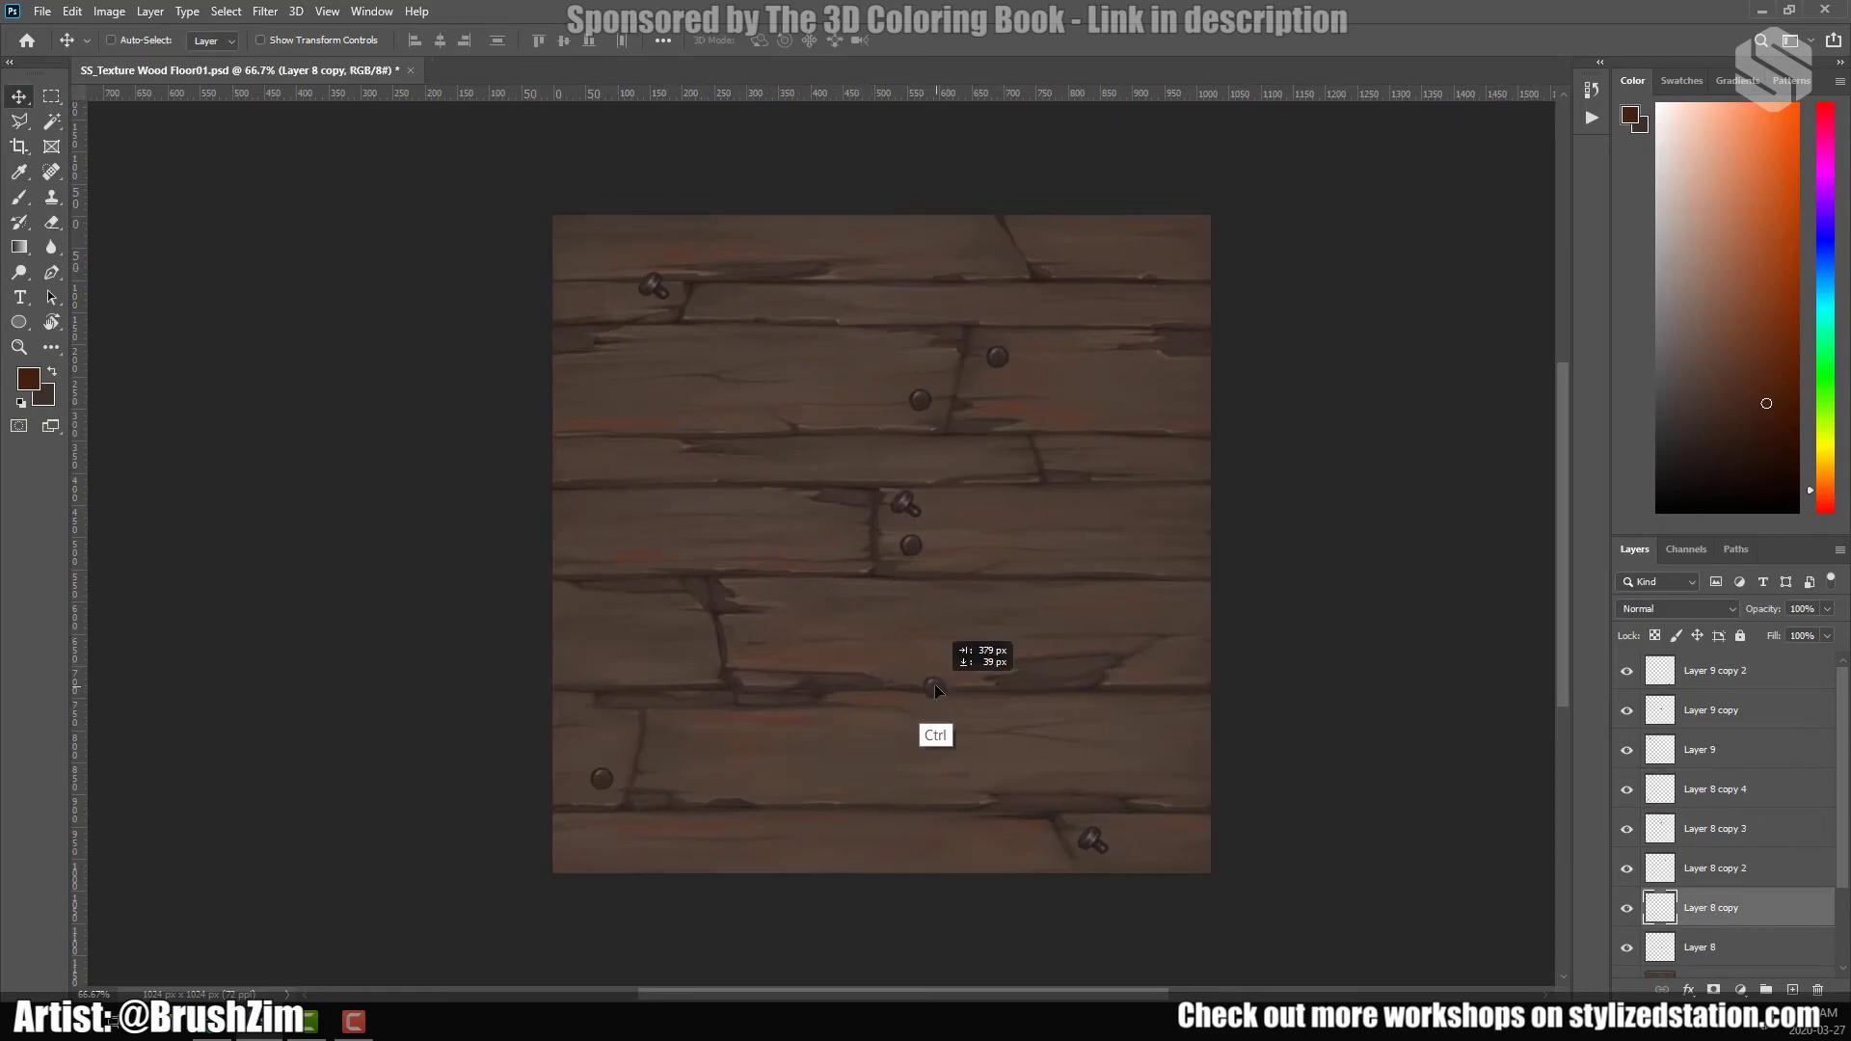
{"action": "key", "text": "Delete"}
{"action": "left_click", "coordinate": [920, 399], "text": "ctrl"}
{"action": "key", "text": "Delete"}
{"action": "left_click", "coordinate": [911, 545], "text": "ctrl"}
Rotate the angled nails on the middle and bottom planks to vary their tilt.
{"action": "left_click", "coordinate": [1093, 841], "text": "ctrl"}
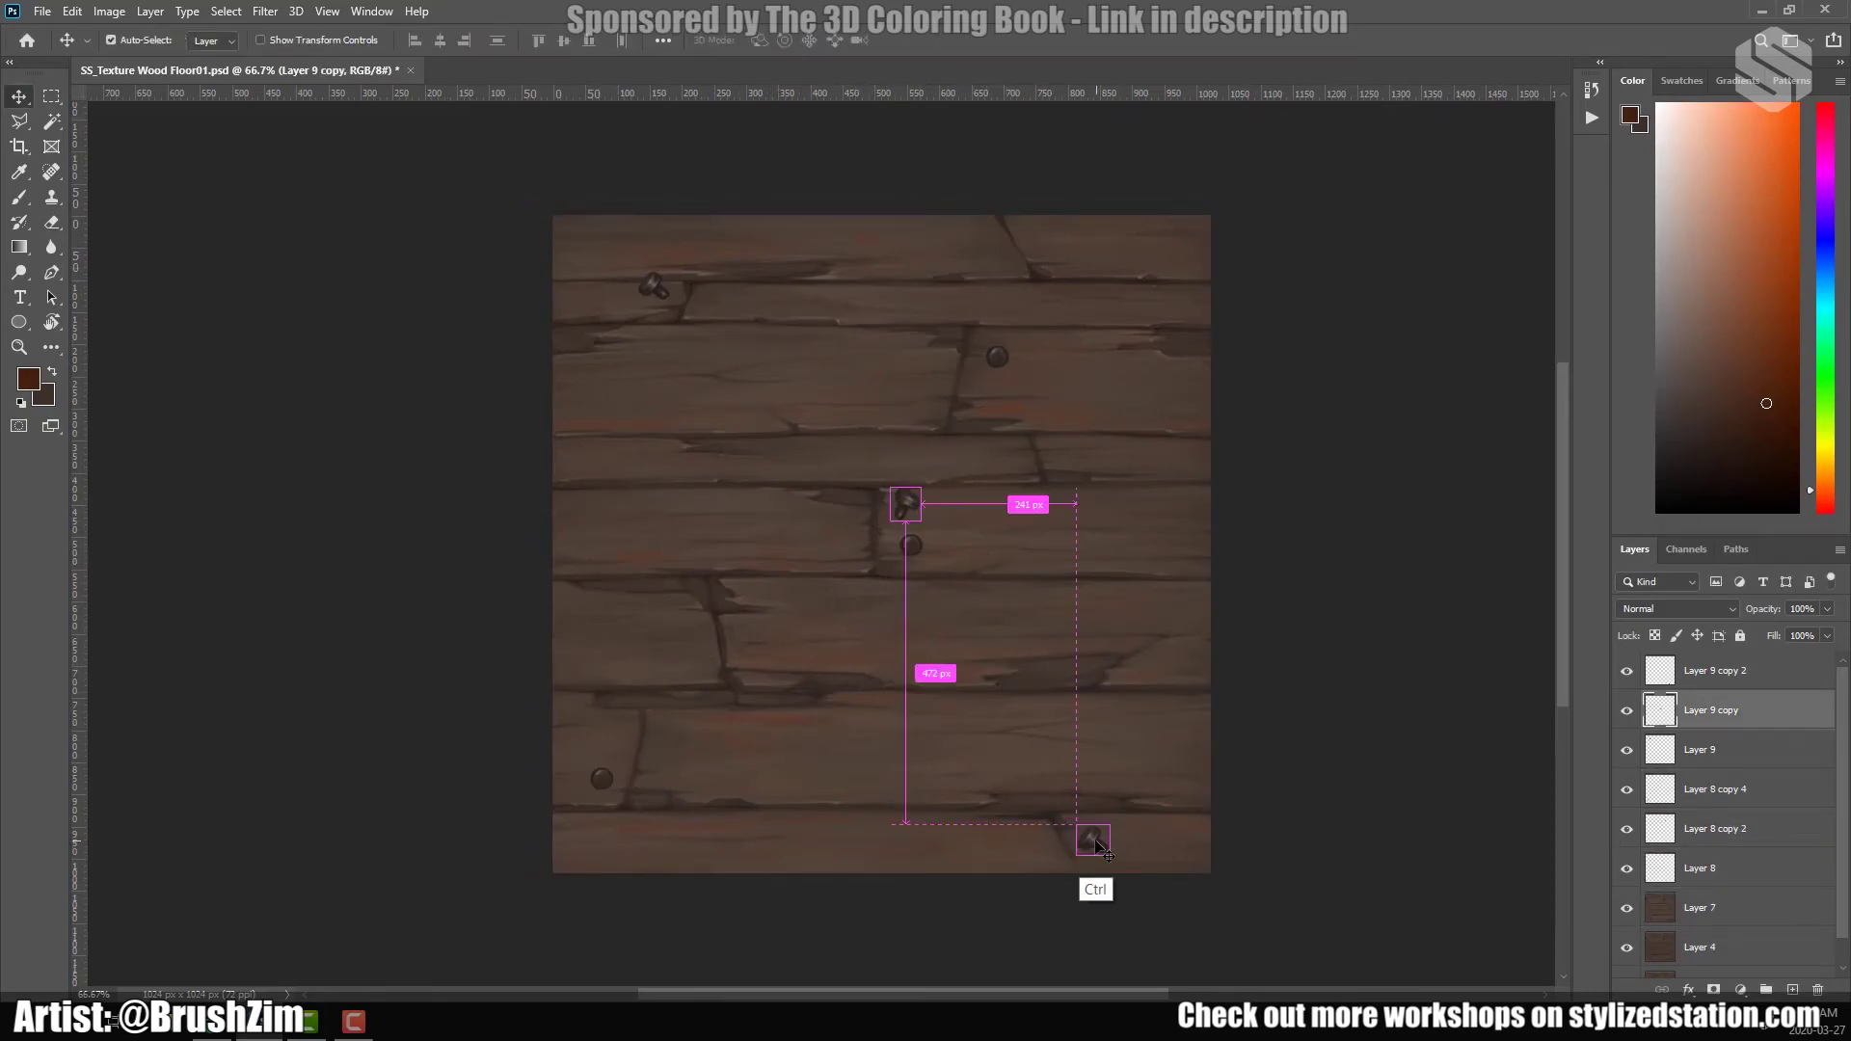
{"action": "key", "text": "ctrl+t"}
{"action": "left_click_drag", "start_coordinate": [1053, 748], "coordinate": [1113, 735]}
{"action": "key", "text": "Return"}
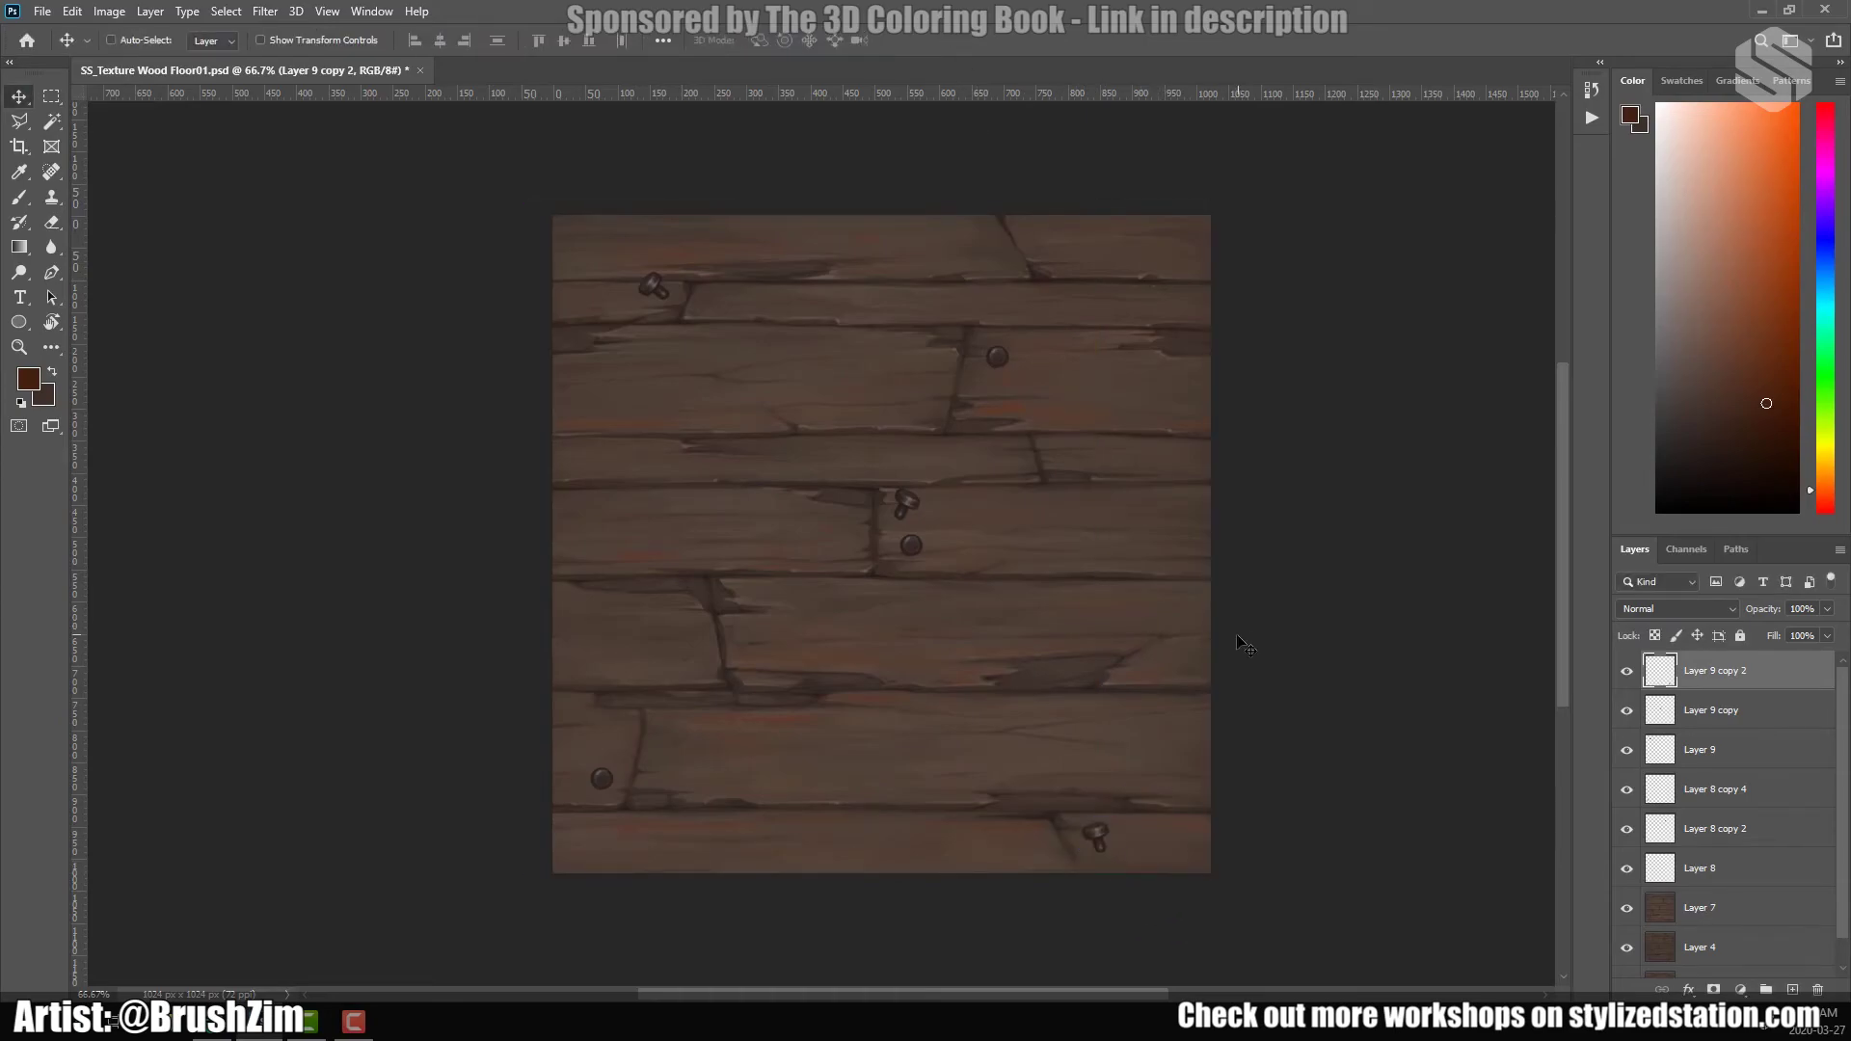
Merge the nail layers and add a Drop Shadow with 36% opacity, 8 px distance and 10 px size.
{"action": "key", "text": "ctrl+e"}
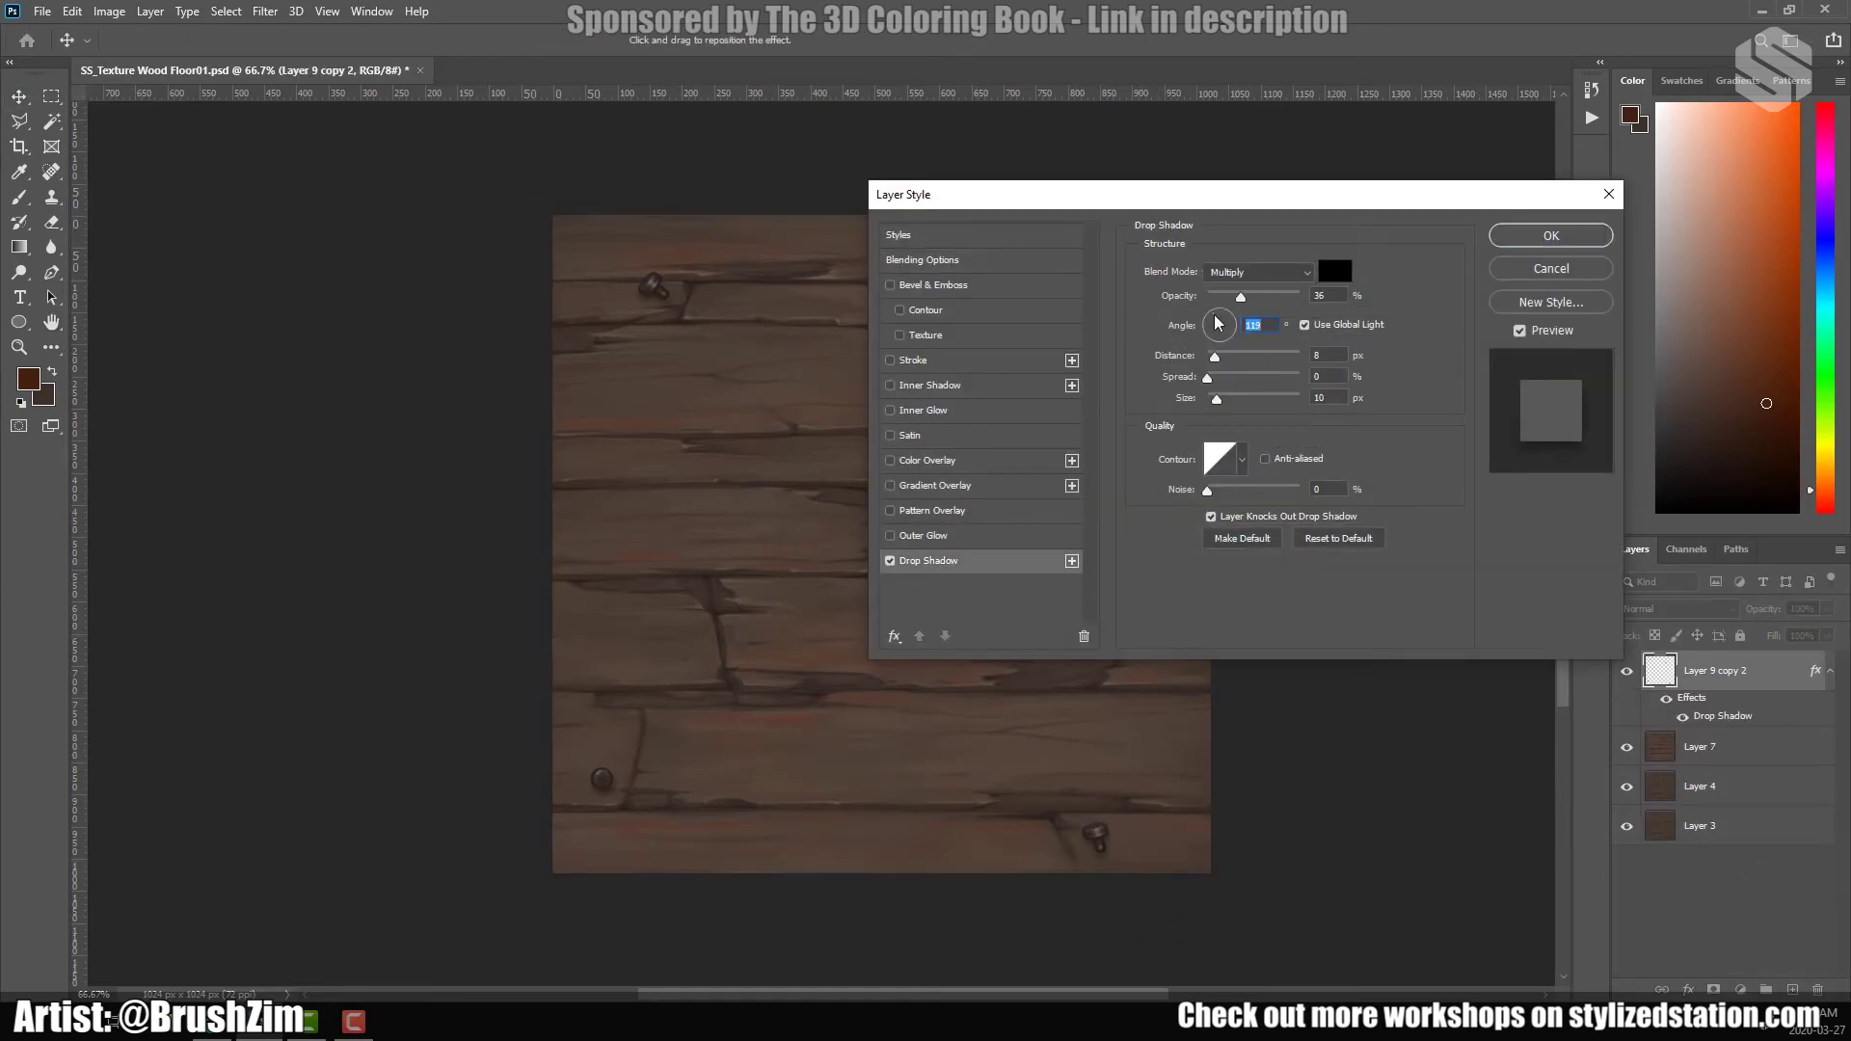
{"action": "left_click", "coordinate": [1552, 236]}
Add a new layer beneath the nails and paint thin dark cracks in the wood around them.
{"action": "key", "text": "b"}
{"action": "key", "text": "ctrl+alt+shift+n"}
{"action": "key", "text": "ctrl+1"}
{"action": "left_click", "coordinate": [950, 484], "text": "alt"}
{"action": "right_click", "coordinate": [1026, 293]}
{"action": "double_click", "coordinate": [1096, 463]}
{"action": "left_click_drag", "start_coordinate": [631, 735], "coordinate": [776, 603]}
{"action": "left_click_drag", "start_coordinate": [787, 681], "coordinate": [623, 602]}
{"action": "left_click_drag", "start_coordinate": [1270, 691], "coordinate": [1000, 593]}
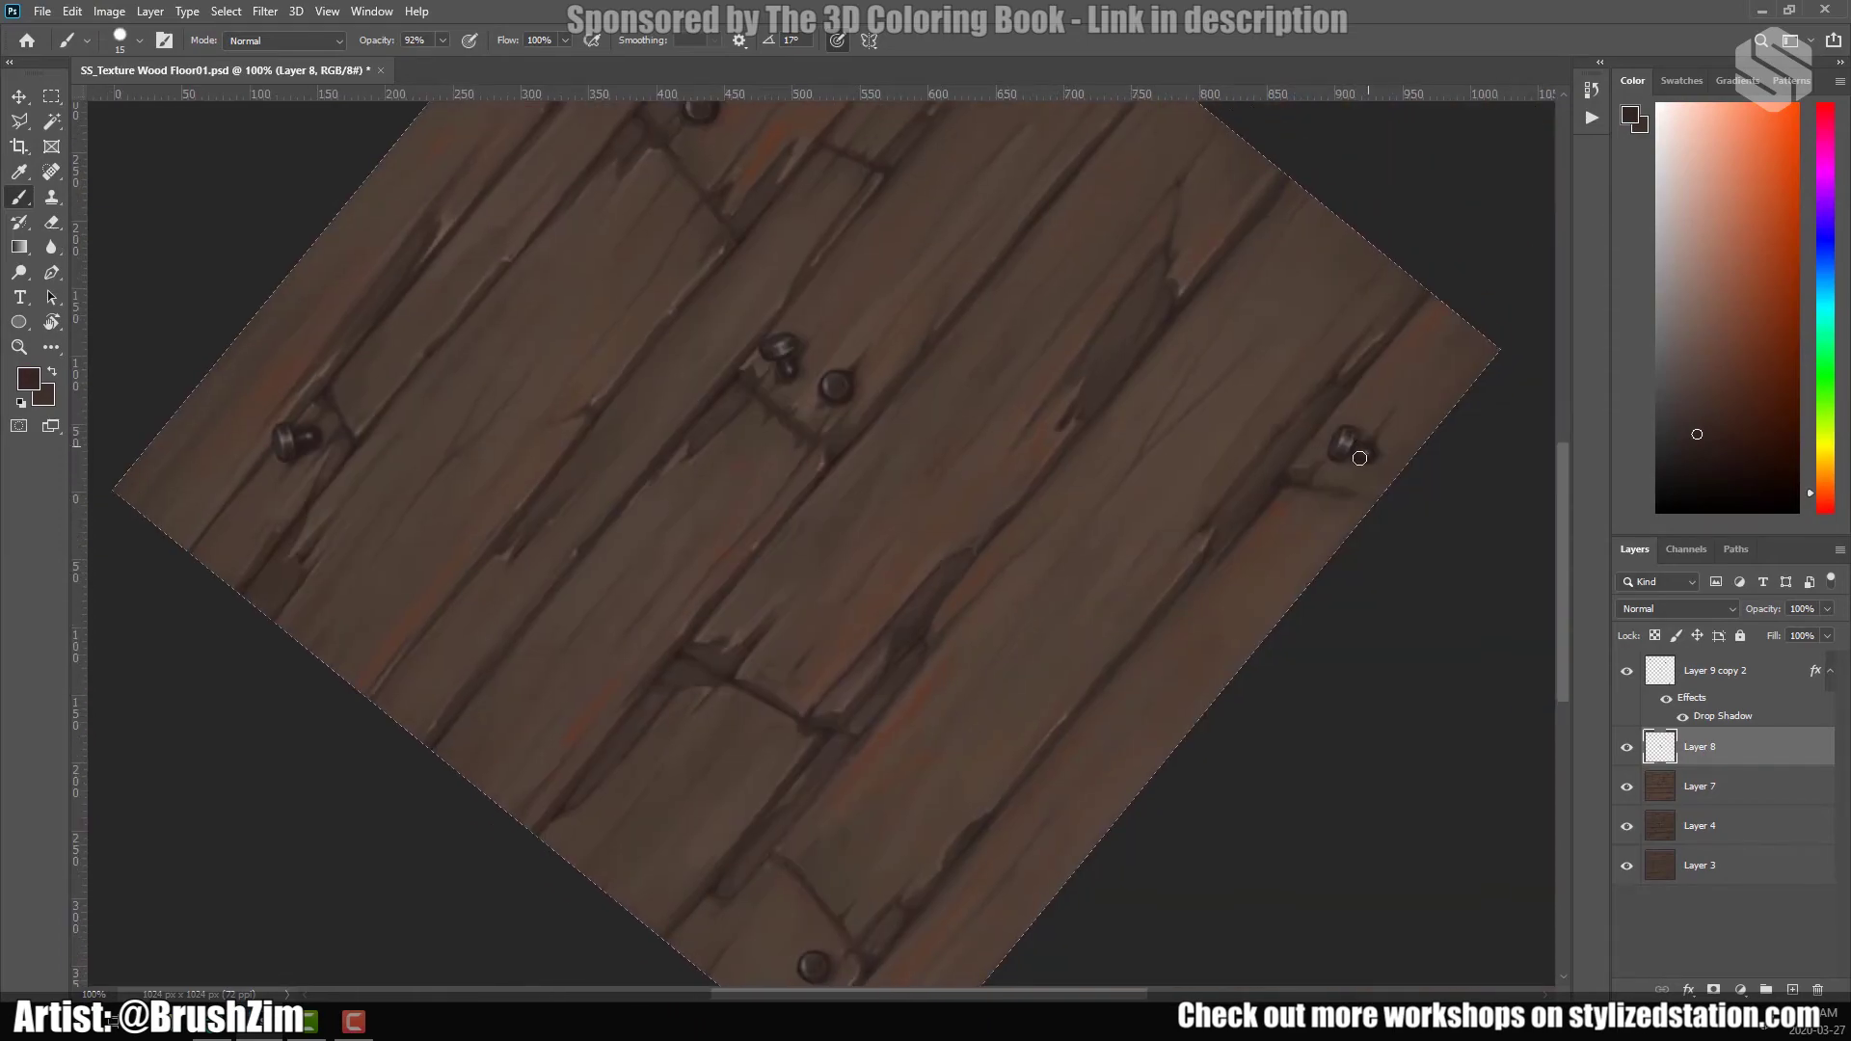
{"action": "left_click_drag", "start_coordinate": [819, 977], "coordinate": [1061, 689]}
Reset the canvas rotation to upright and save the document.
{"action": "scroll", "coordinate": [1045, 691], "scroll_direction": "down", "scroll_amount": 2}
{"action": "key", "text": "r"}
{"action": "left_click_drag", "start_coordinate": [1086, 611], "coordinate": [1034, 802]}
{"action": "key", "text": "z"}
{"action": "key", "text": "ctrl+s"}
Hide the nail and crack layers and shift Layer 7 with the Offset filter to expose the tile seams.
{"action": "left_click_drag", "start_coordinate": [1626, 670], "coordinate": [1627, 746]}
{"action": "left_click", "coordinate": [1726, 786]}
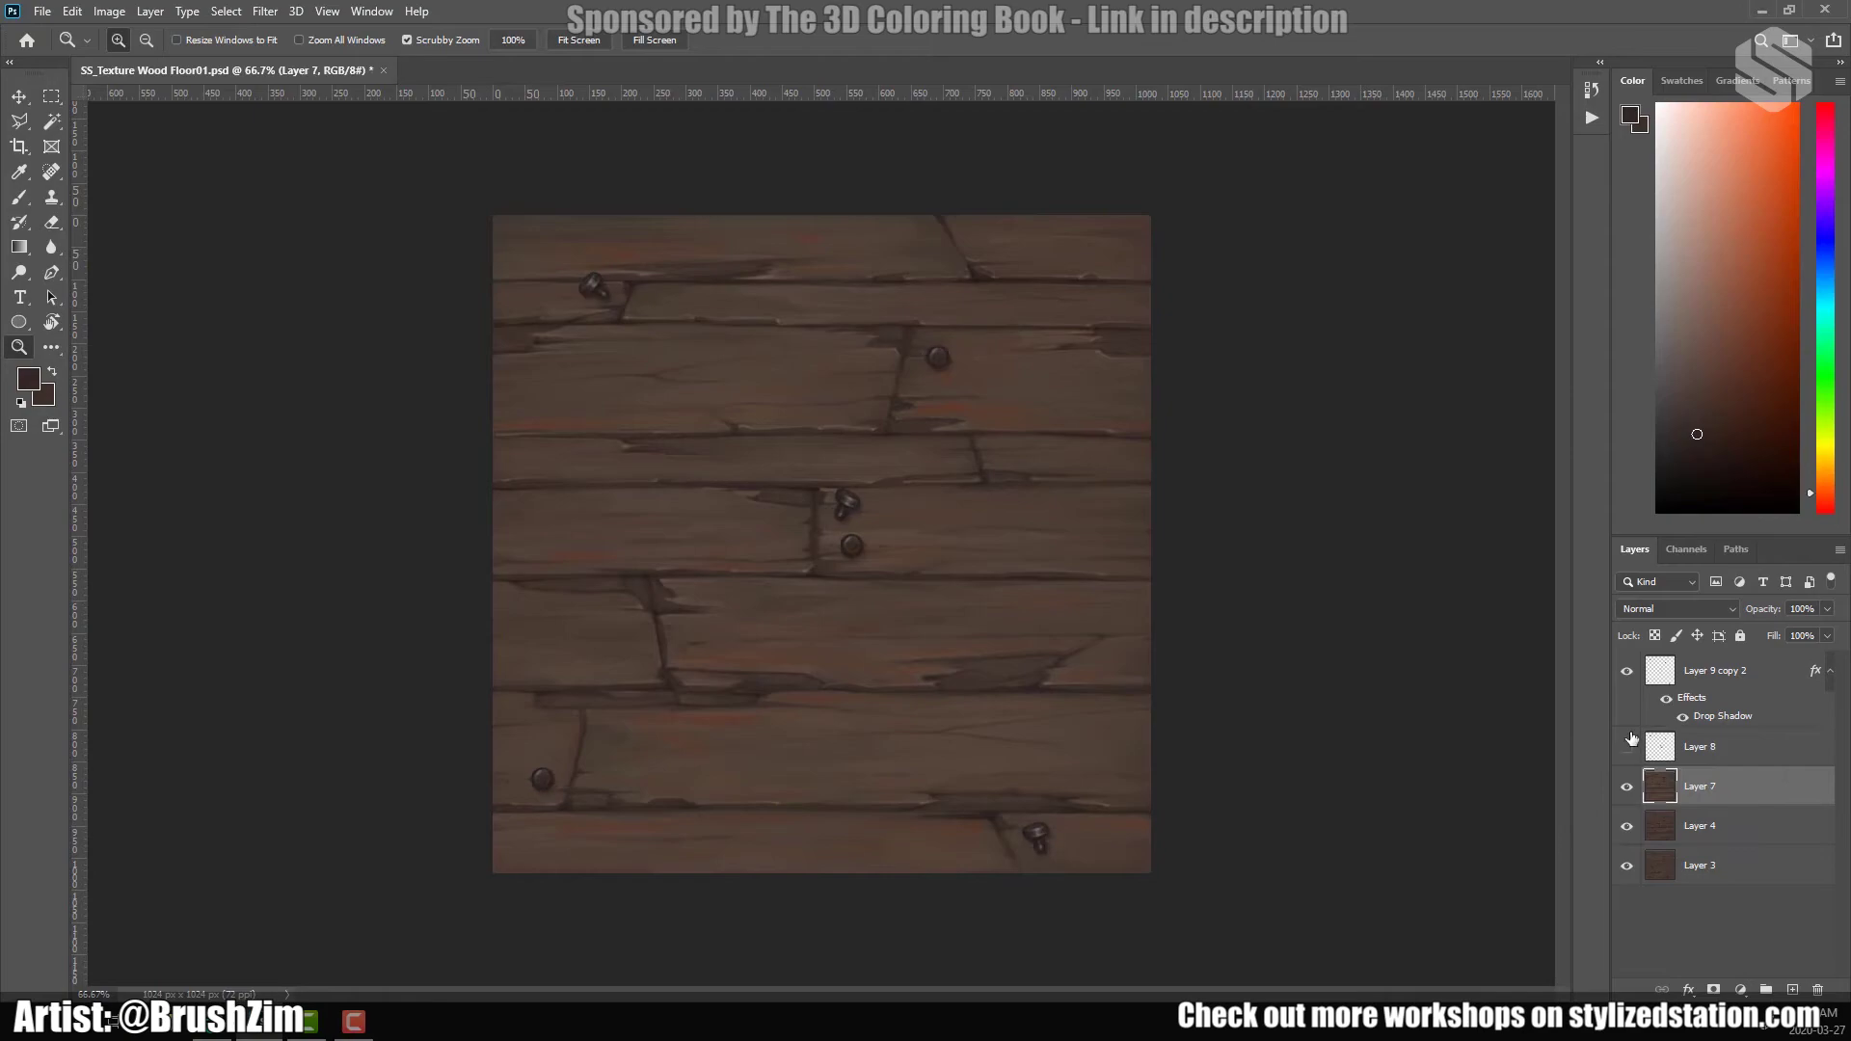
{"action": "key", "text": "c"}
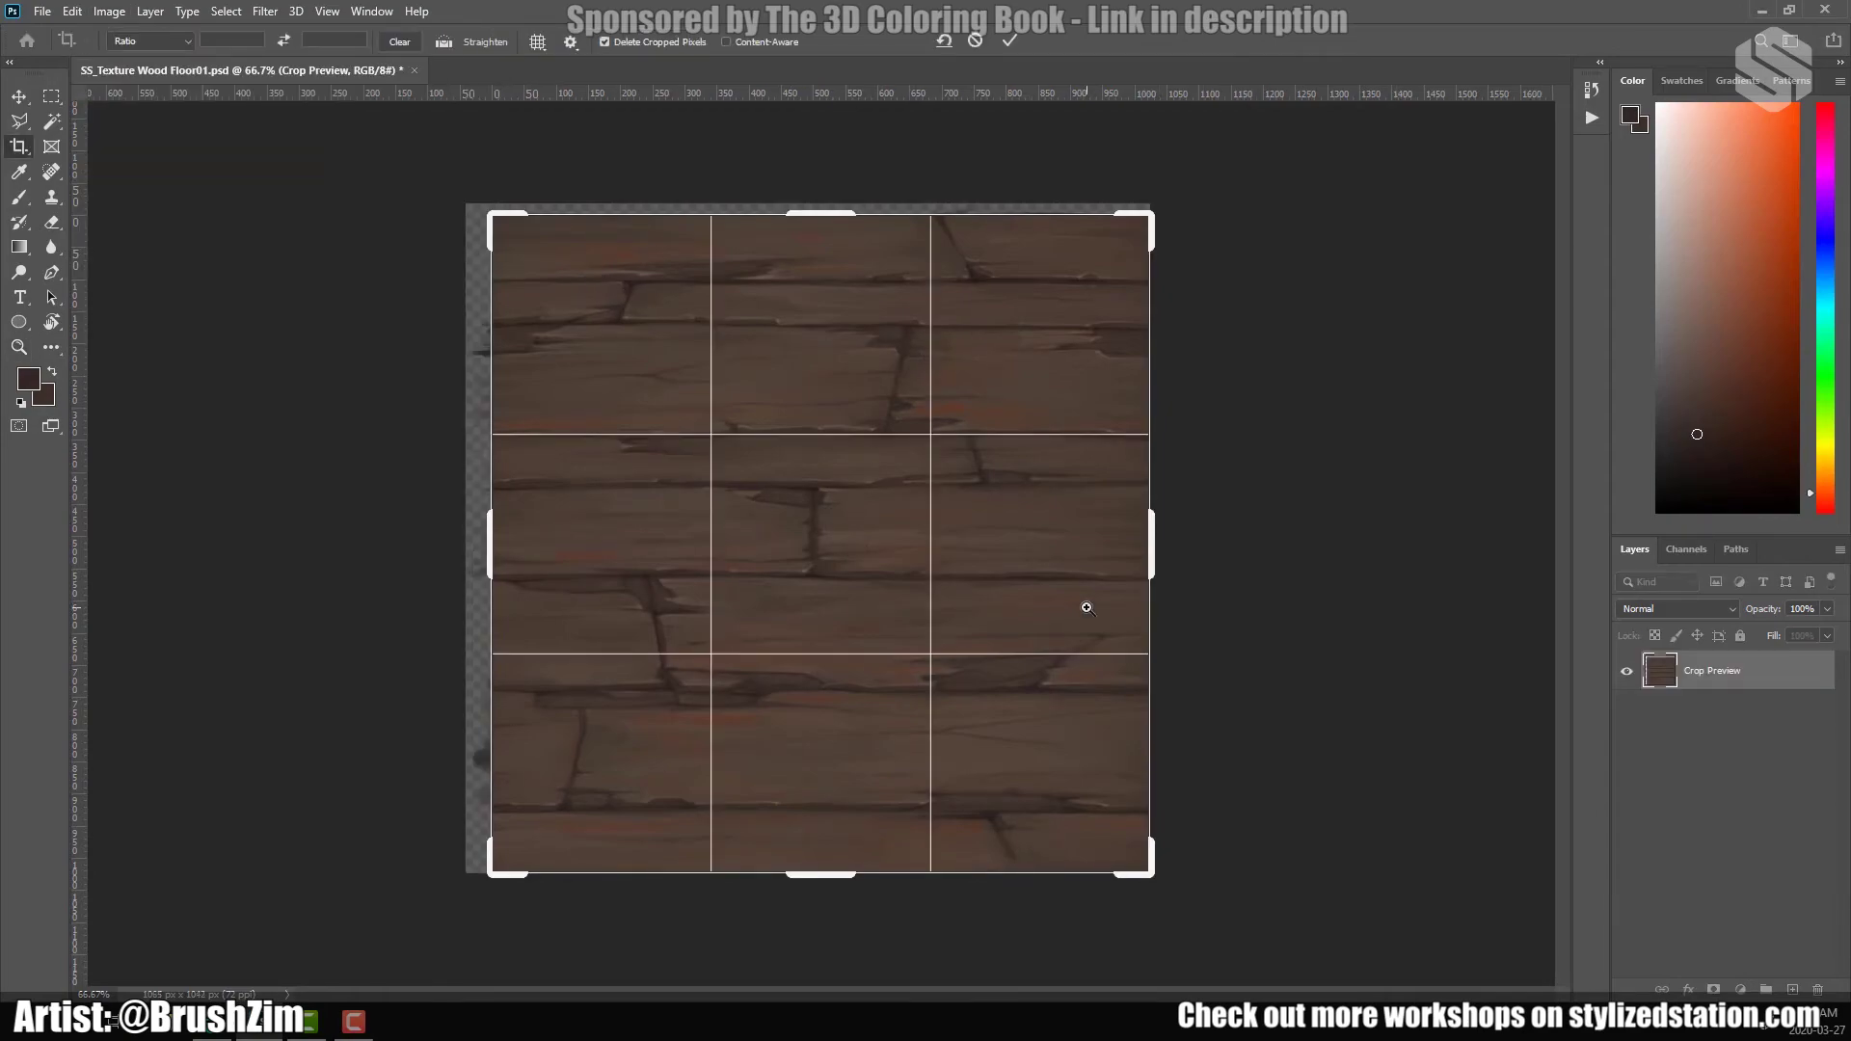
{"action": "key", "text": "Escape"}
{"action": "left_click", "coordinate": [265, 10]}
{"action": "mouse_move", "coordinate": [415, 384]}
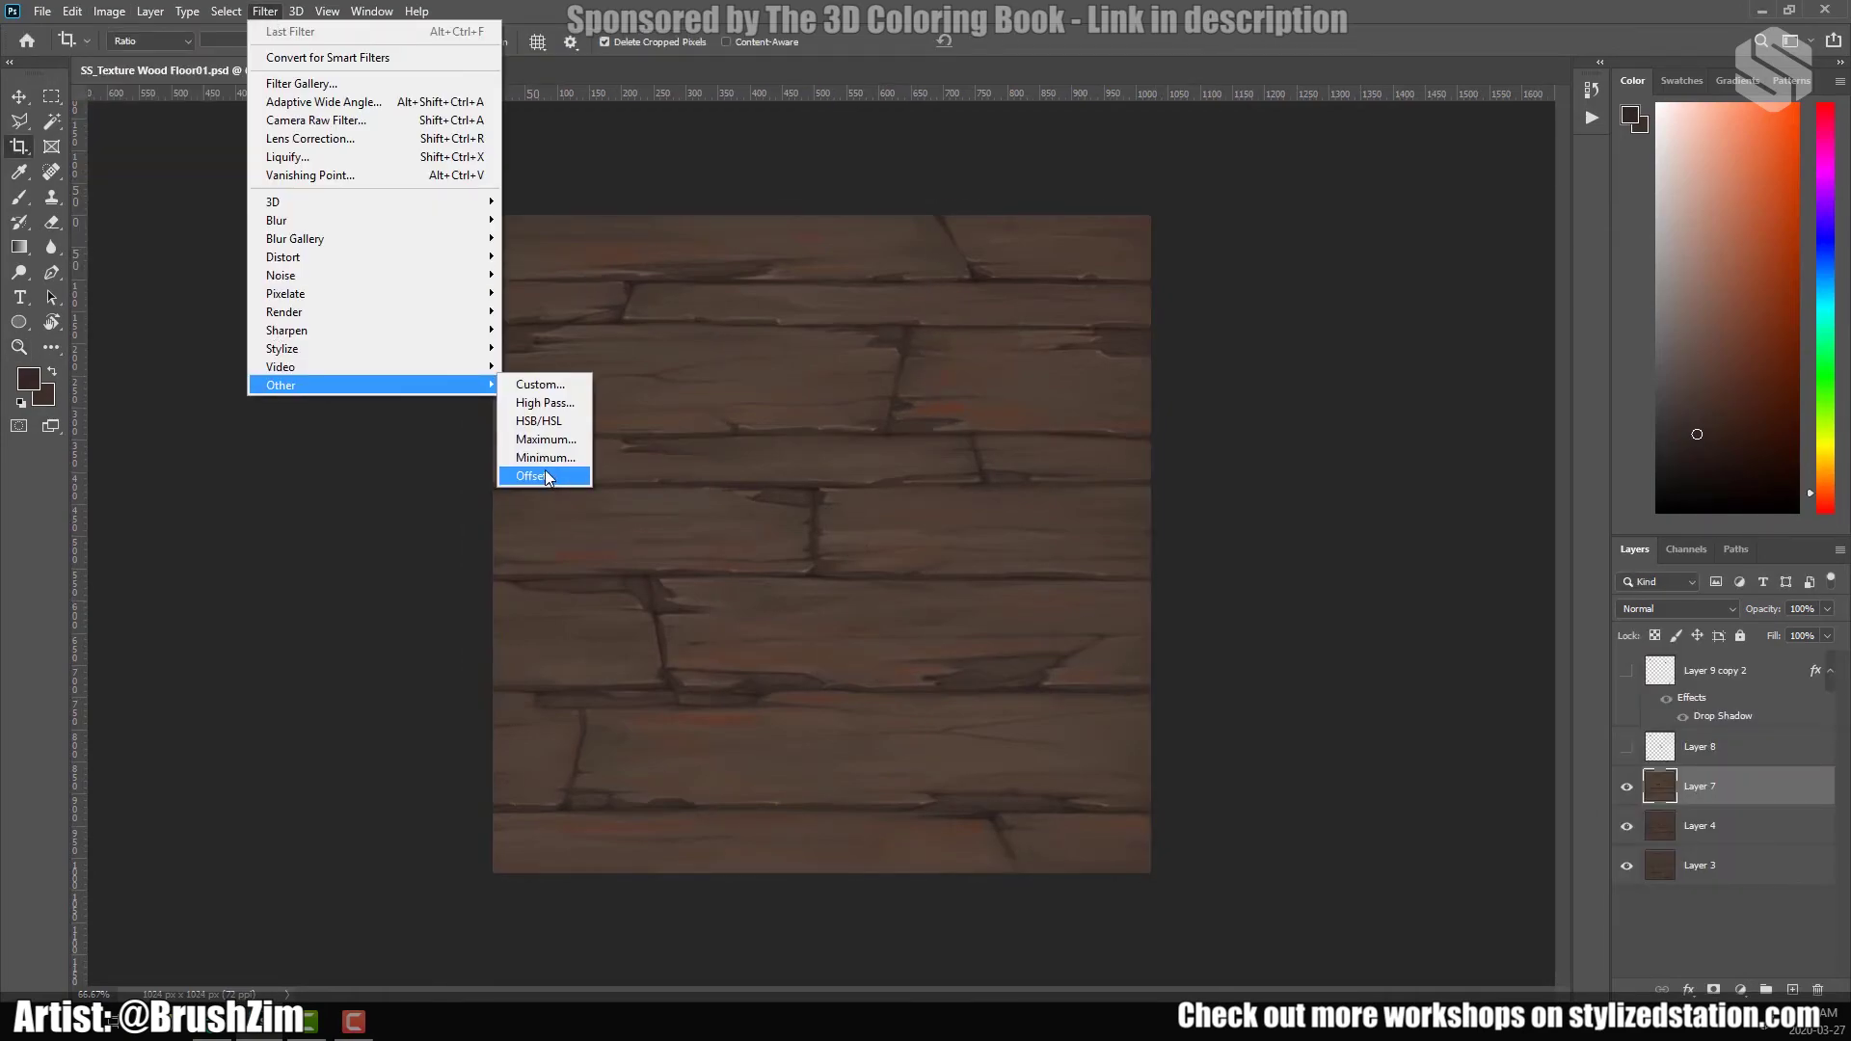
{"action": "left_click", "coordinate": [545, 473]}
{"action": "key", "text": "Return"}
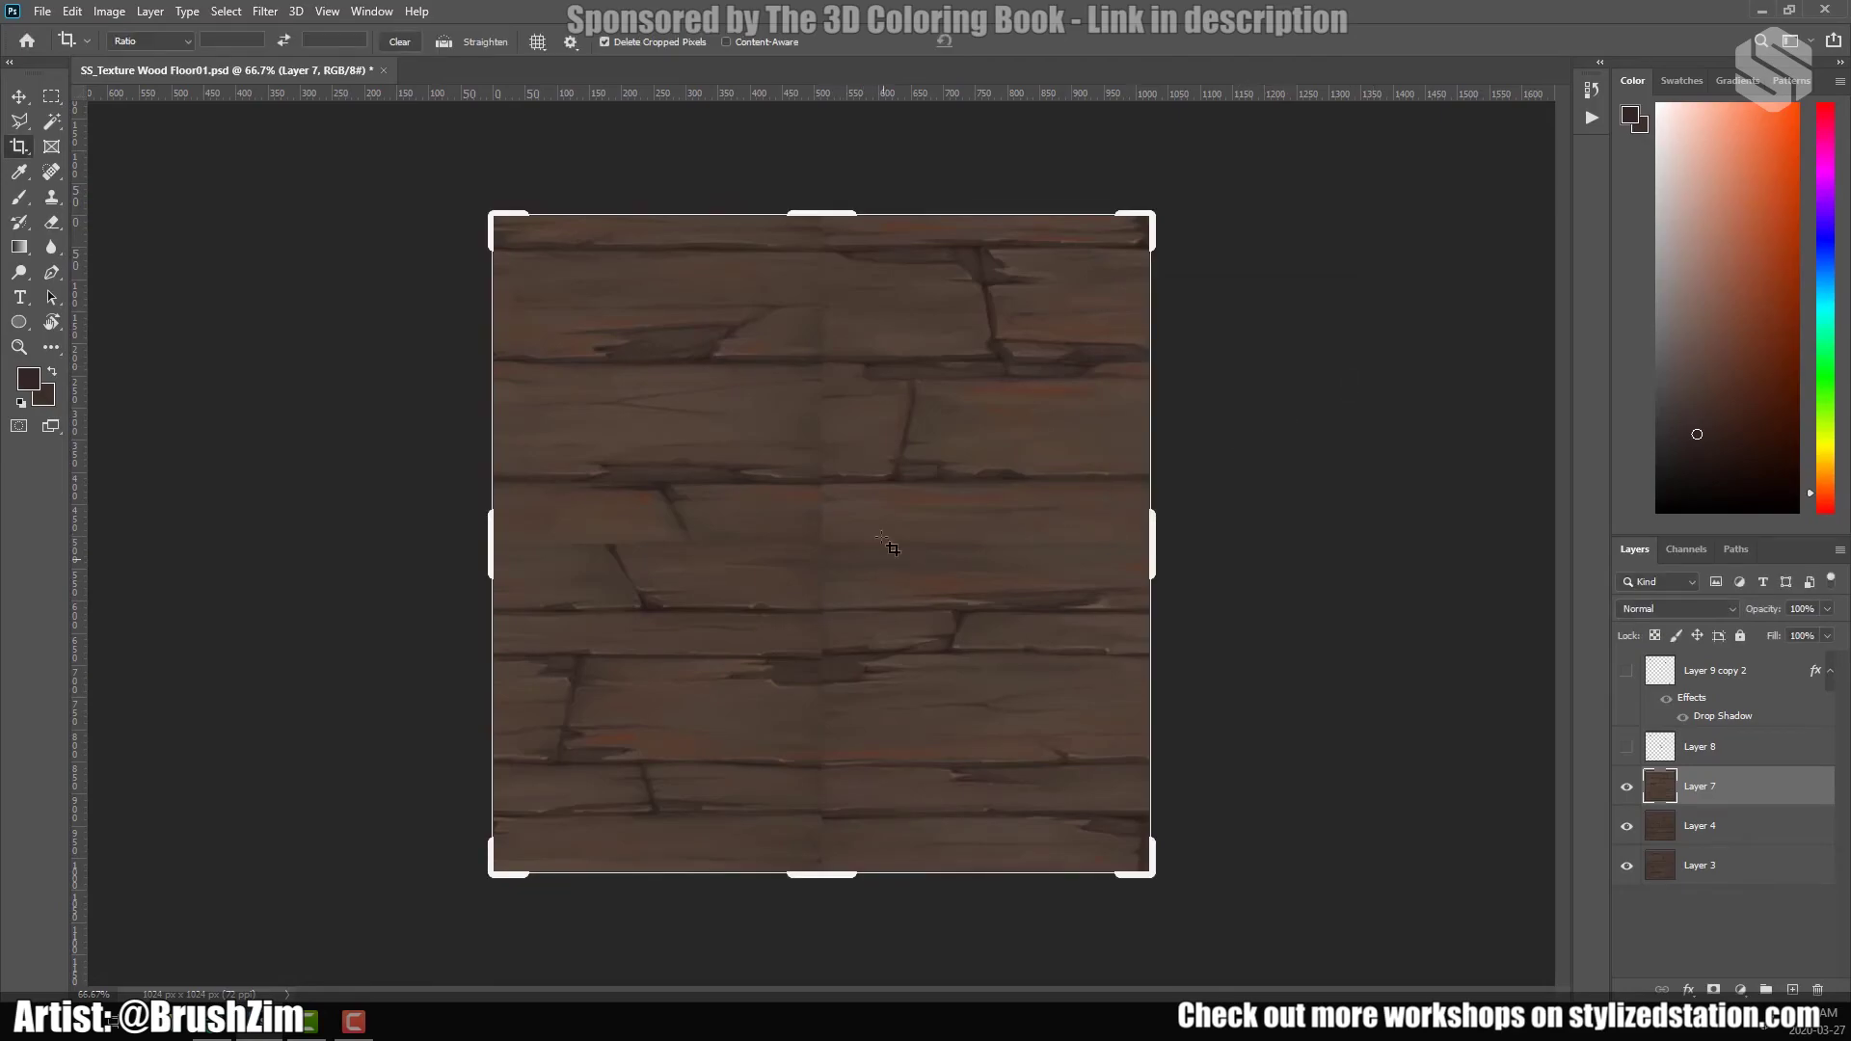
Copy both halves of the broken diagonal joint to new layers, align them into one joint and merge them.
{"action": "key", "text": "ctrl+1"}
{"action": "key", "text": "m"}
{"action": "key", "text": "ctrl+j"}
{"action": "key", "text": "ctrl+j"}
{"action": "left_click_drag", "start_coordinate": [728, 496], "coordinate": [785, 532]}
{"action": "key", "text": "v"}
{"action": "left_click", "coordinate": [1750, 796], "text": "ctrl"}
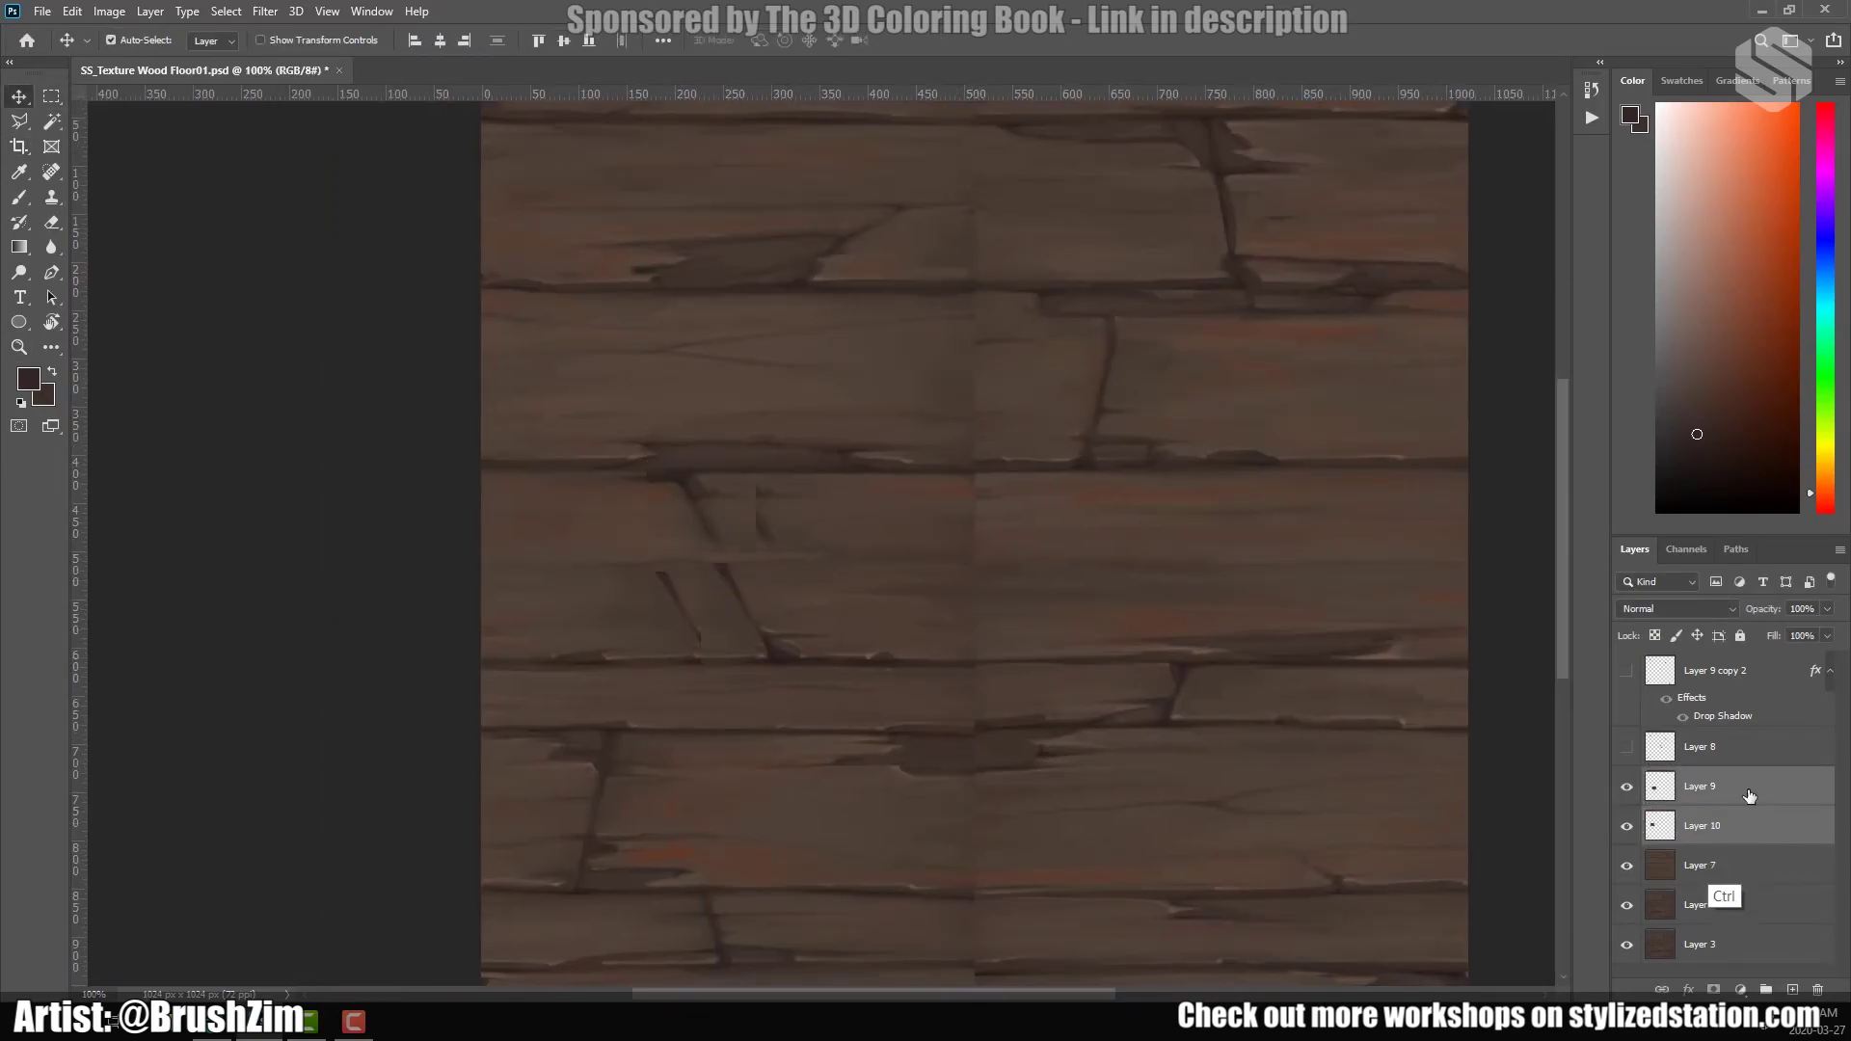
{"action": "key", "text": "ctrl+e"}
Paint over the leftover joint fragments with sampled wood tones and clean up the diagonal joint.
{"action": "key", "text": "b"}
{"action": "left_click", "coordinate": [715, 541], "text": "alt"}
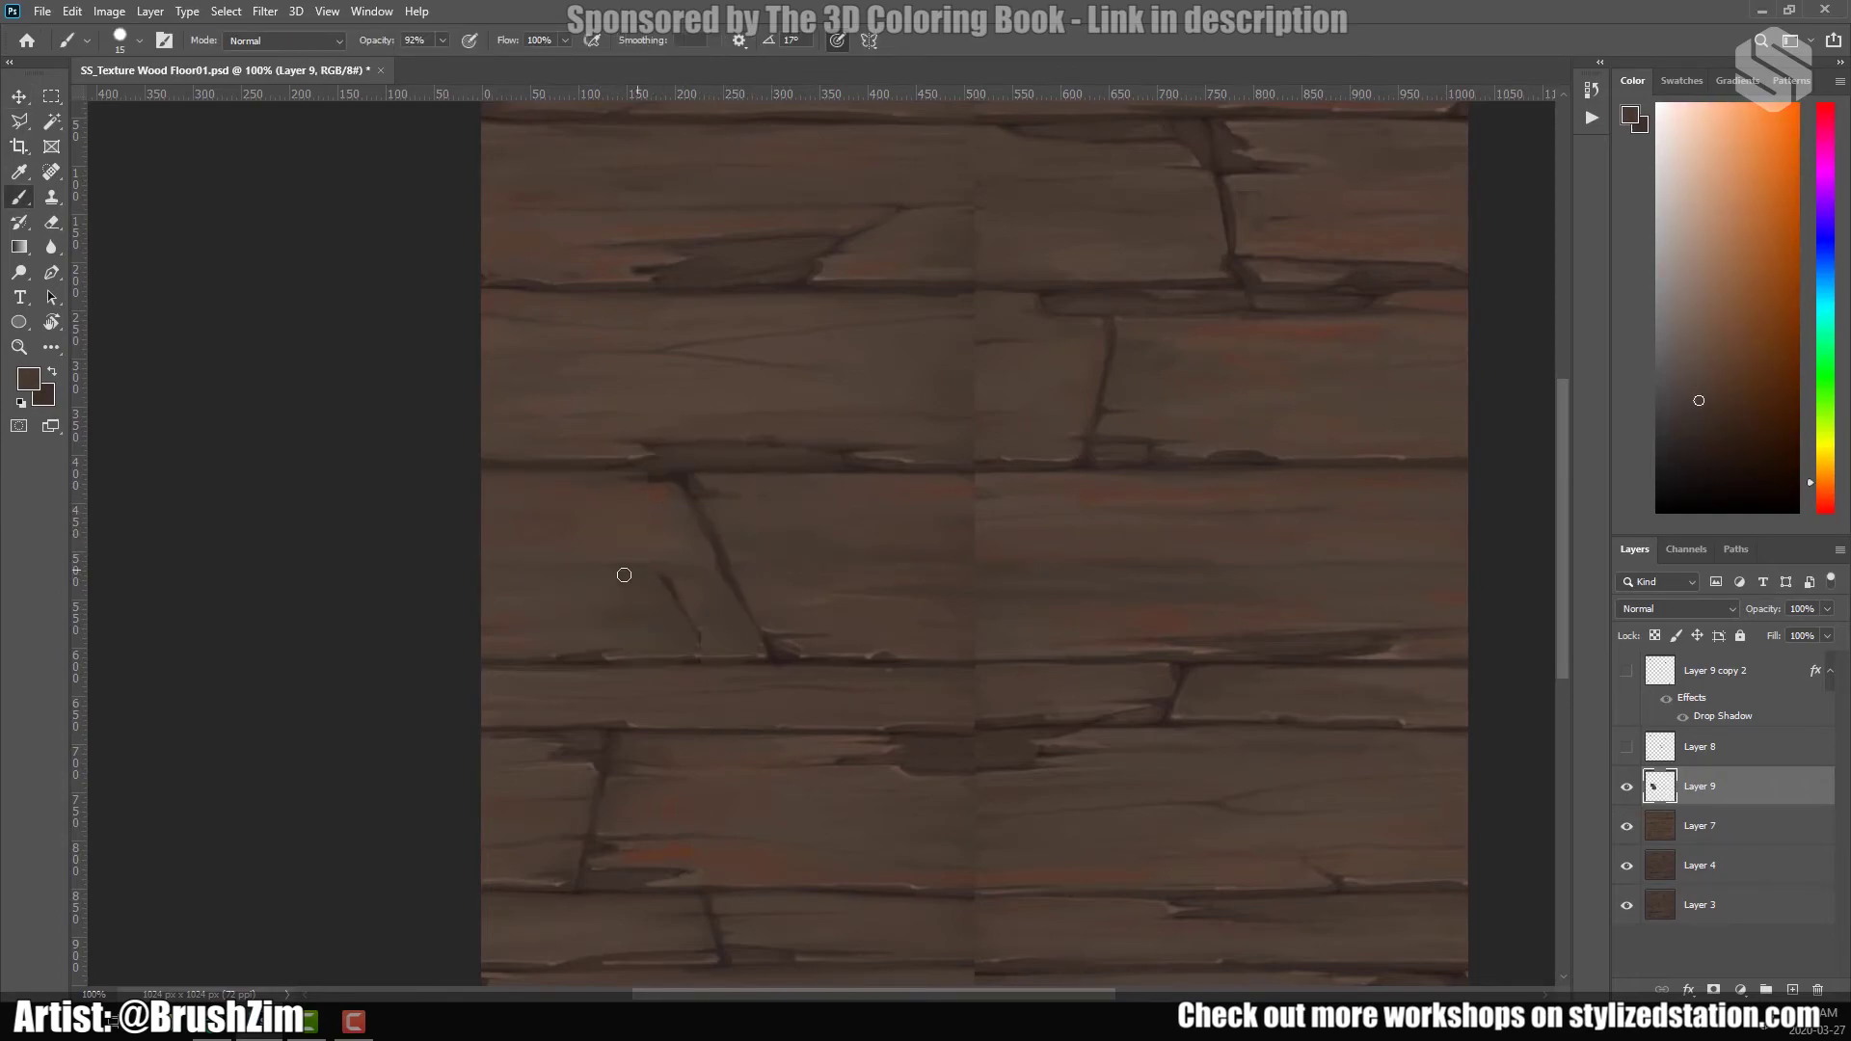
{"action": "left_click", "coordinate": [797, 641], "text": "alt"}
{"action": "key", "text": "bracketleft"}
{"action": "left_click", "coordinate": [643, 476], "text": "alt"}
{"action": "left_click", "coordinate": [743, 494], "text": "alt"}
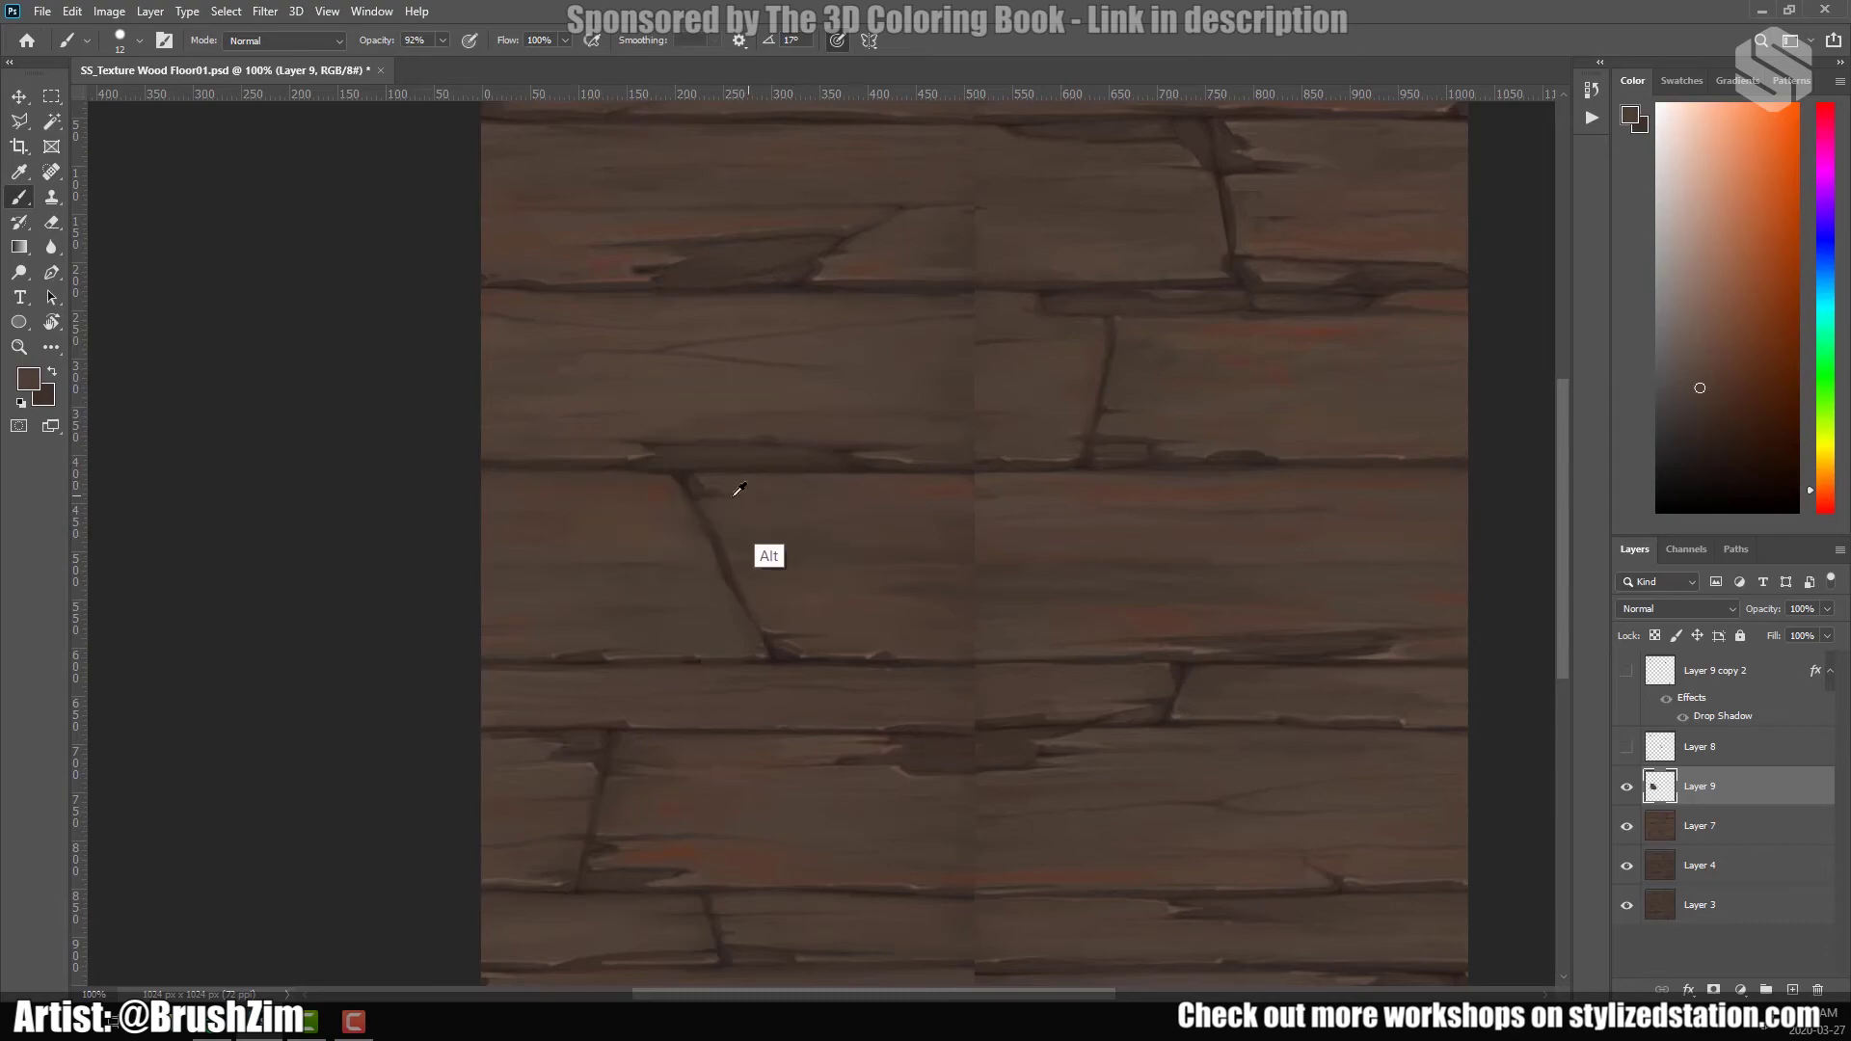
Blend the horizontal tile seam on both sides of the diagonal joint with sampled wood tones.
{"action": "left_click", "coordinate": [675, 566], "text": "alt"}
{"action": "left_click_drag", "start_coordinate": [787, 651], "coordinate": [581, 619]}
{"action": "left_click", "coordinate": [779, 524], "text": "alt"}
{"action": "right_click", "coordinate": [795, 519]}
{"action": "key", "text": "Return"}
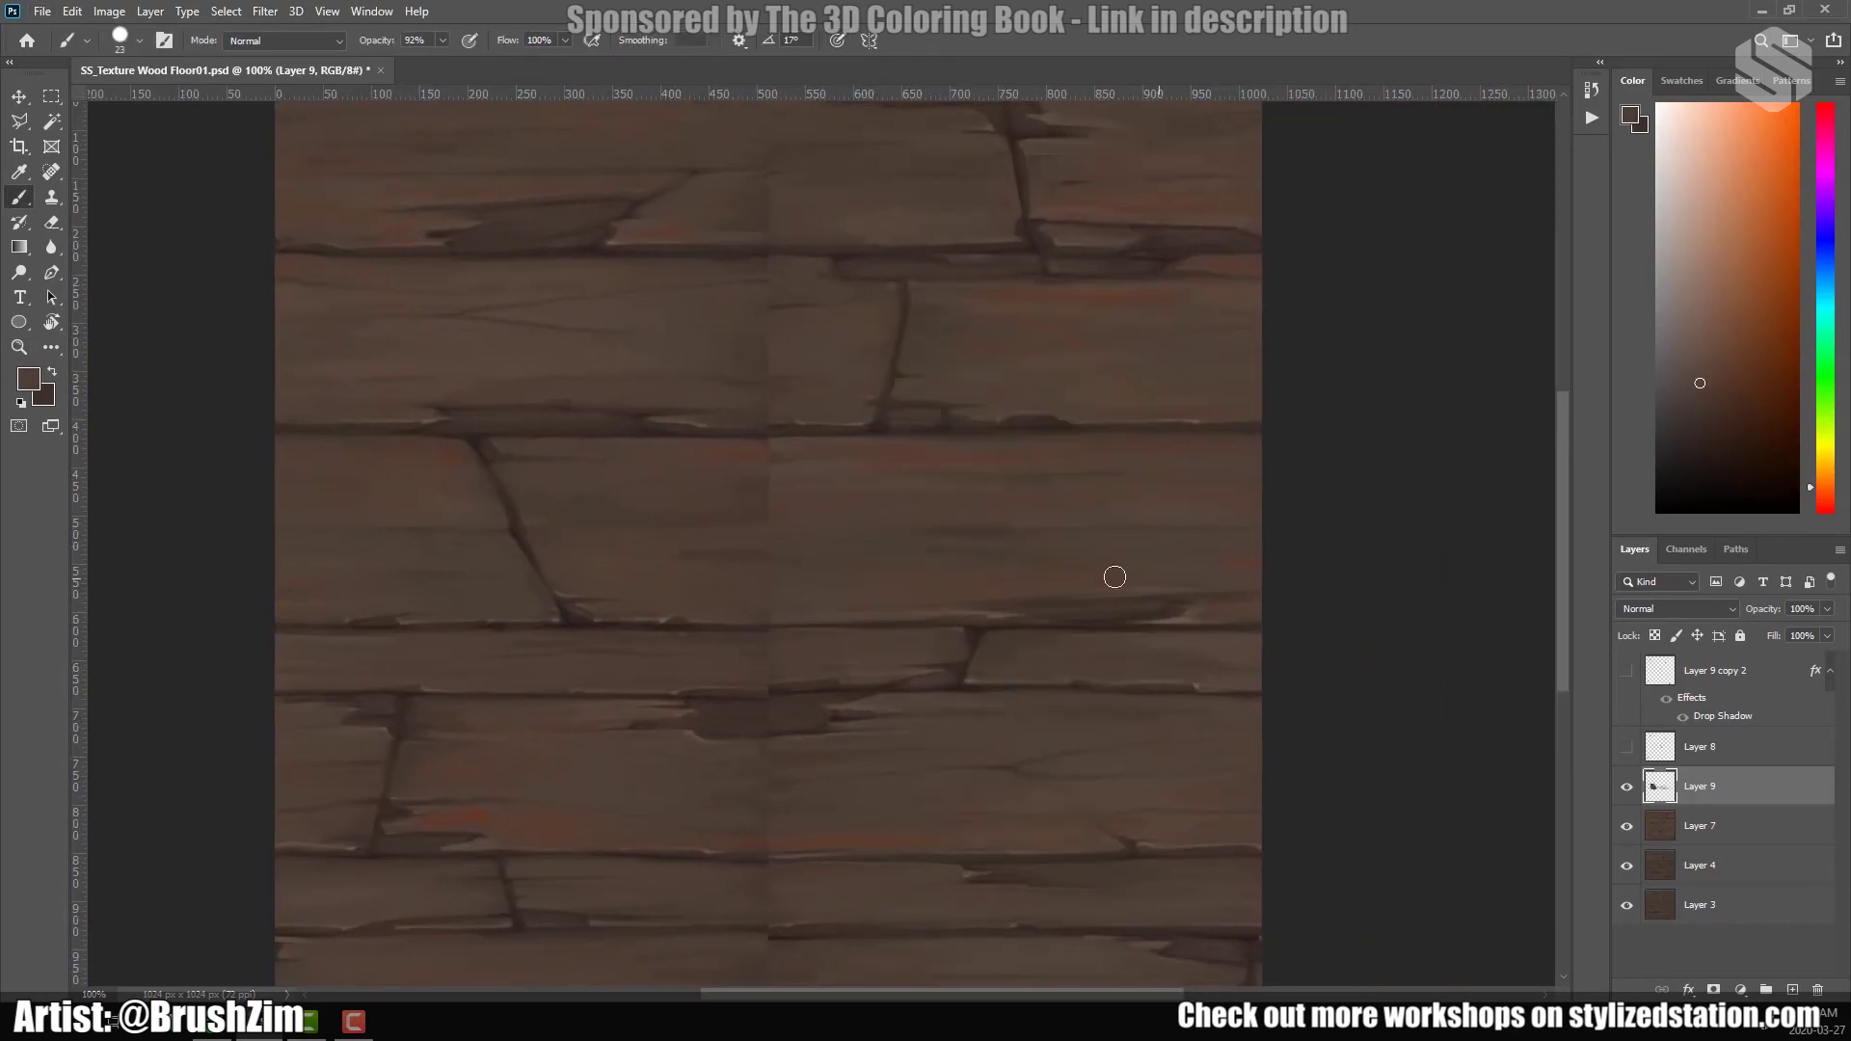
Rotate the canvas and blend the vertical tile seam across the wide middle plank with strokes along the grain.
{"action": "left_click_drag", "start_coordinate": [905, 830], "coordinate": [956, 590]}
{"action": "right_click", "coordinate": [761, 859]}
{"action": "left_click", "coordinate": [873, 337]}
{"action": "left_click", "coordinate": [837, 40]}
{"action": "left_click", "coordinate": [899, 687], "text": "alt"}
{"action": "left_click_drag", "start_coordinate": [935, 843], "coordinate": [959, 785]}
{"action": "left_click", "coordinate": [1210, 552], "text": "alt"}
{"action": "left_click_drag", "start_coordinate": [1061, 543], "coordinate": [888, 683]}
{"action": "left_click", "coordinate": [825, 634], "text": "alt"}
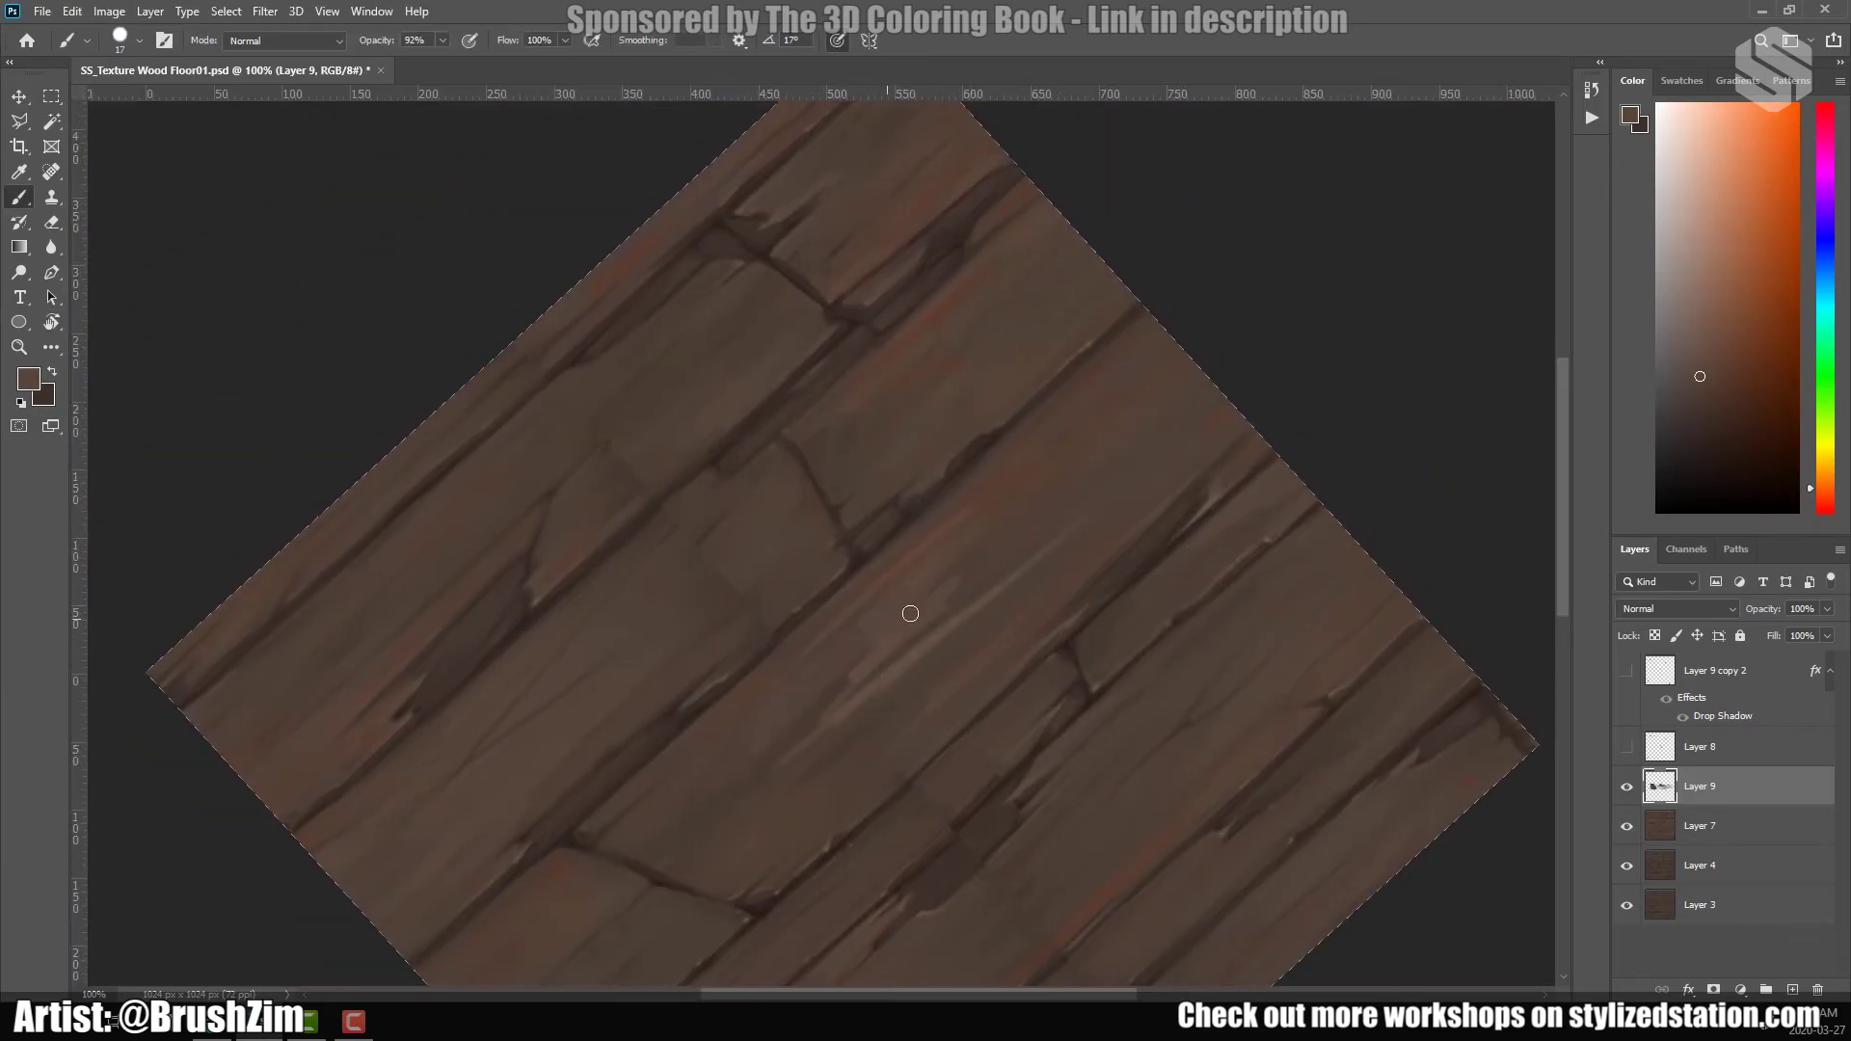
{"action": "left_click_drag", "start_coordinate": [912, 760], "coordinate": [1033, 633]}
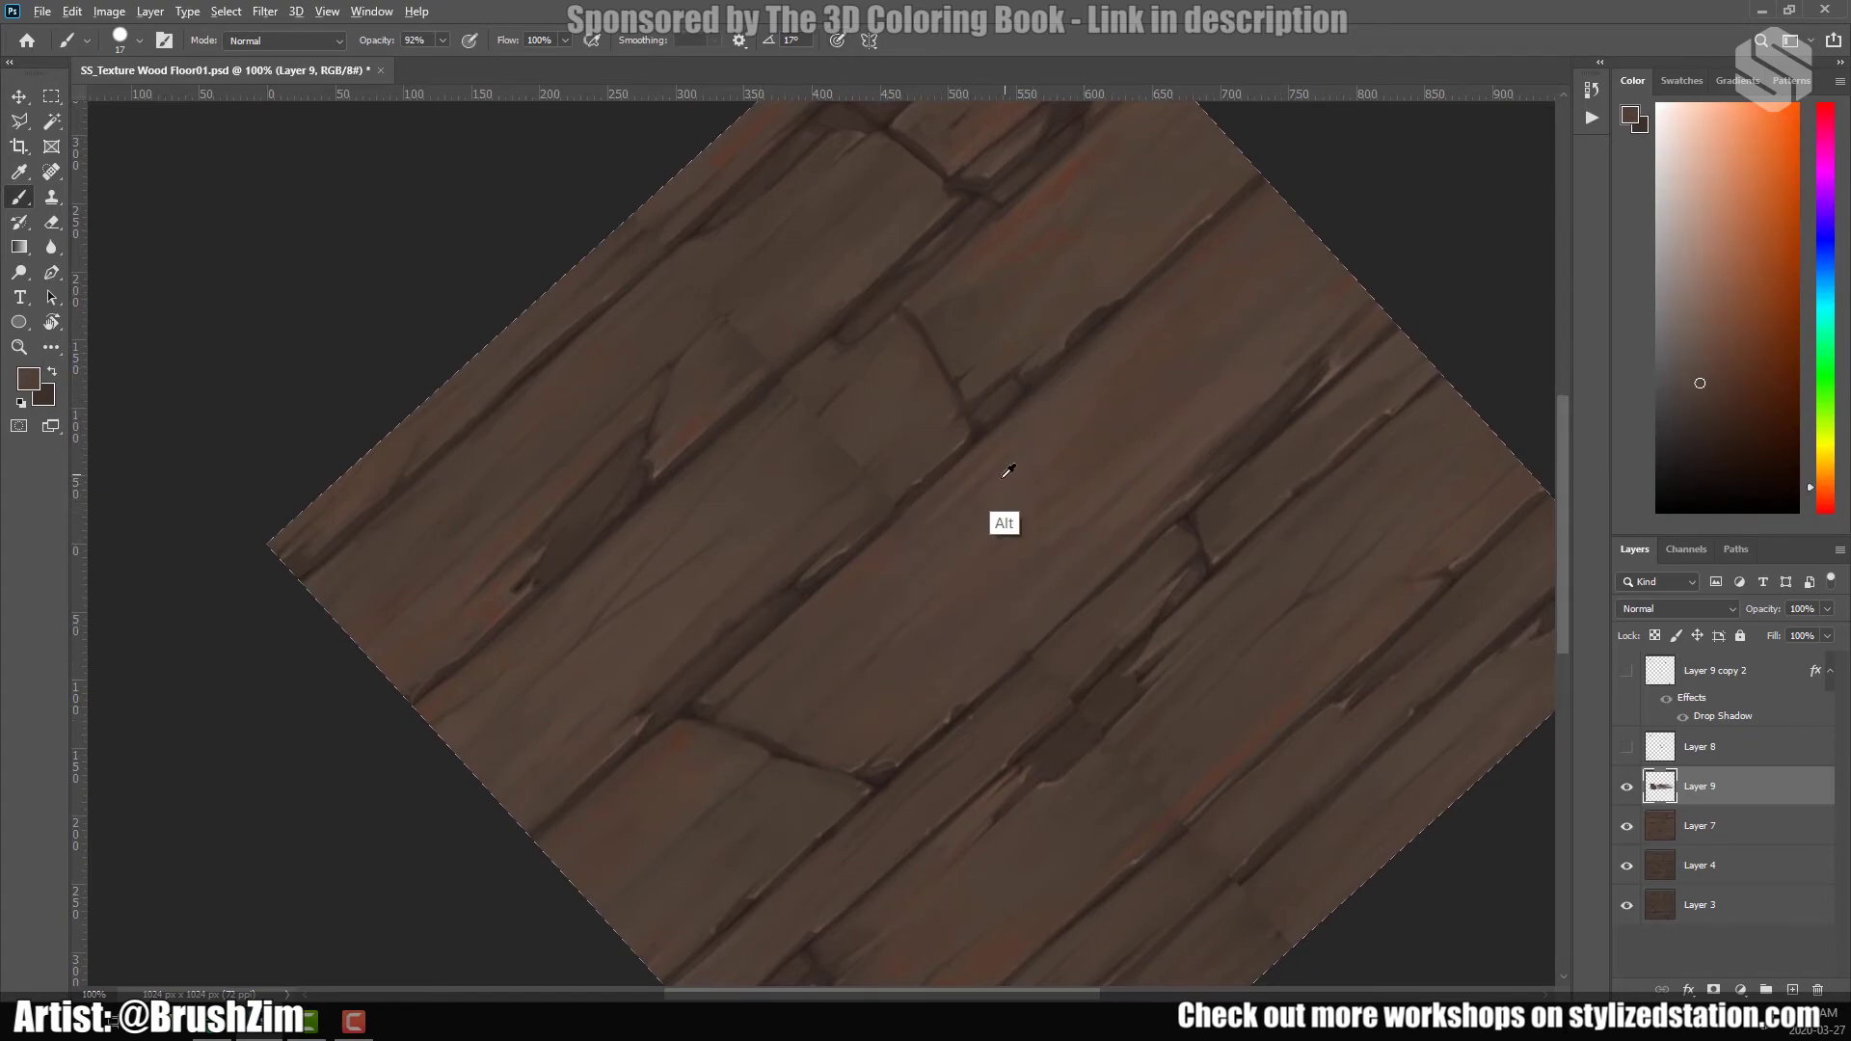
Even out the middle plank's repainted grain and reduce the brush size to 10 px.
{"action": "left_click", "coordinate": [1130, 524], "text": "alt"}
{"action": "mouse_move", "coordinate": [1110, 541]}
{"action": "left_mouse_down"}
{"action": "mouse_move", "coordinate": [1091, 670]}
{"action": "mouse_move", "coordinate": [1166, 508]}
{"action": "left_mouse_up"}
{"action": "left_click", "coordinate": [679, 787], "text": "alt"}
{"action": "right_click", "coordinate": [1075, 587]}
{"action": "left_click", "coordinate": [1178, 338]}
{"action": "left_click", "coordinate": [837, 40]}
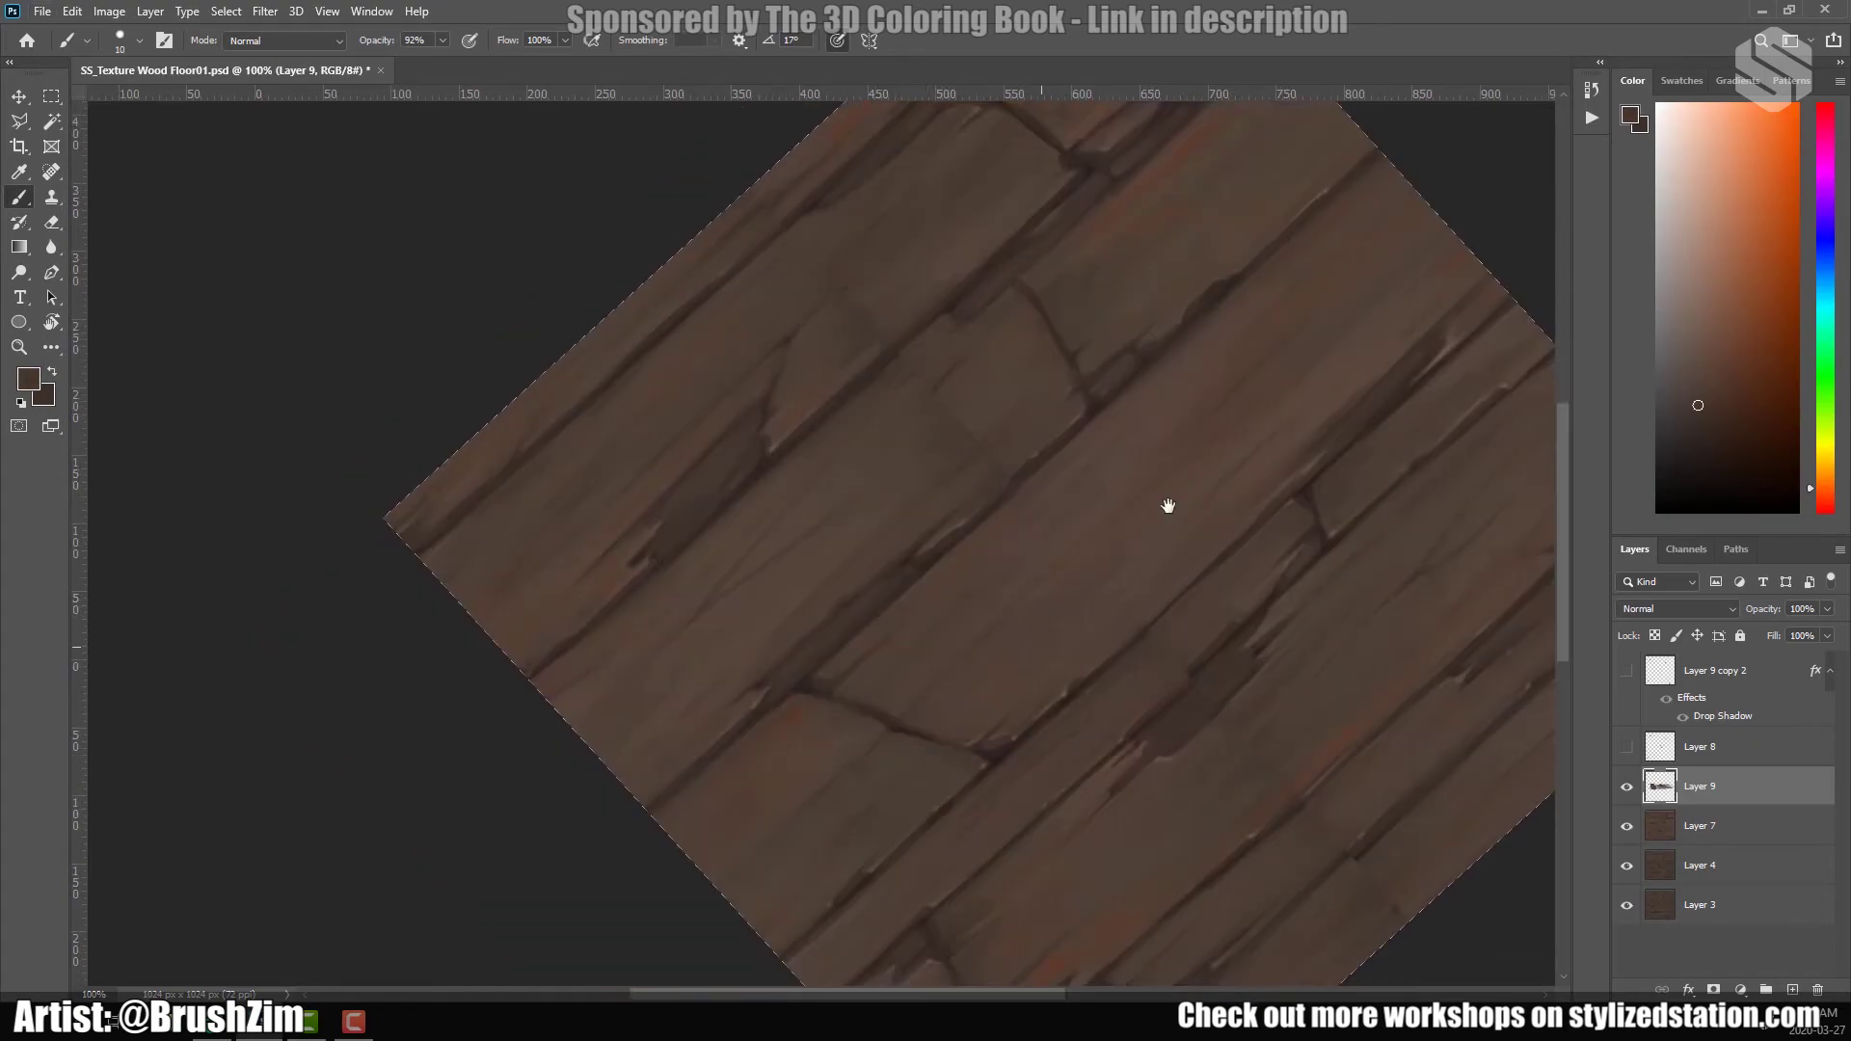
Blend the vertical tile seam across the upper planks and repair the plank edges it interrupts.
{"action": "scroll", "coordinate": [975, 641], "scroll_direction": "up", "scroll_amount": 5}
{"action": "left_click", "coordinate": [1012, 603], "text": "alt"}
{"action": "left_click_drag", "start_coordinate": [839, 578], "coordinate": [1097, 701]}
{"action": "left_click", "coordinate": [1098, 702], "text": "alt"}
{"action": "left_click_drag", "start_coordinate": [974, 431], "coordinate": [986, 489]}
{"action": "left_click", "coordinate": [986, 489], "text": "alt"}
{"action": "scroll", "coordinate": [1128, 749], "scroll_direction": "down", "scroll_amount": 5}
{"action": "scroll", "coordinate": [1128, 749], "scroll_direction": "right", "scroll_amount": 4}
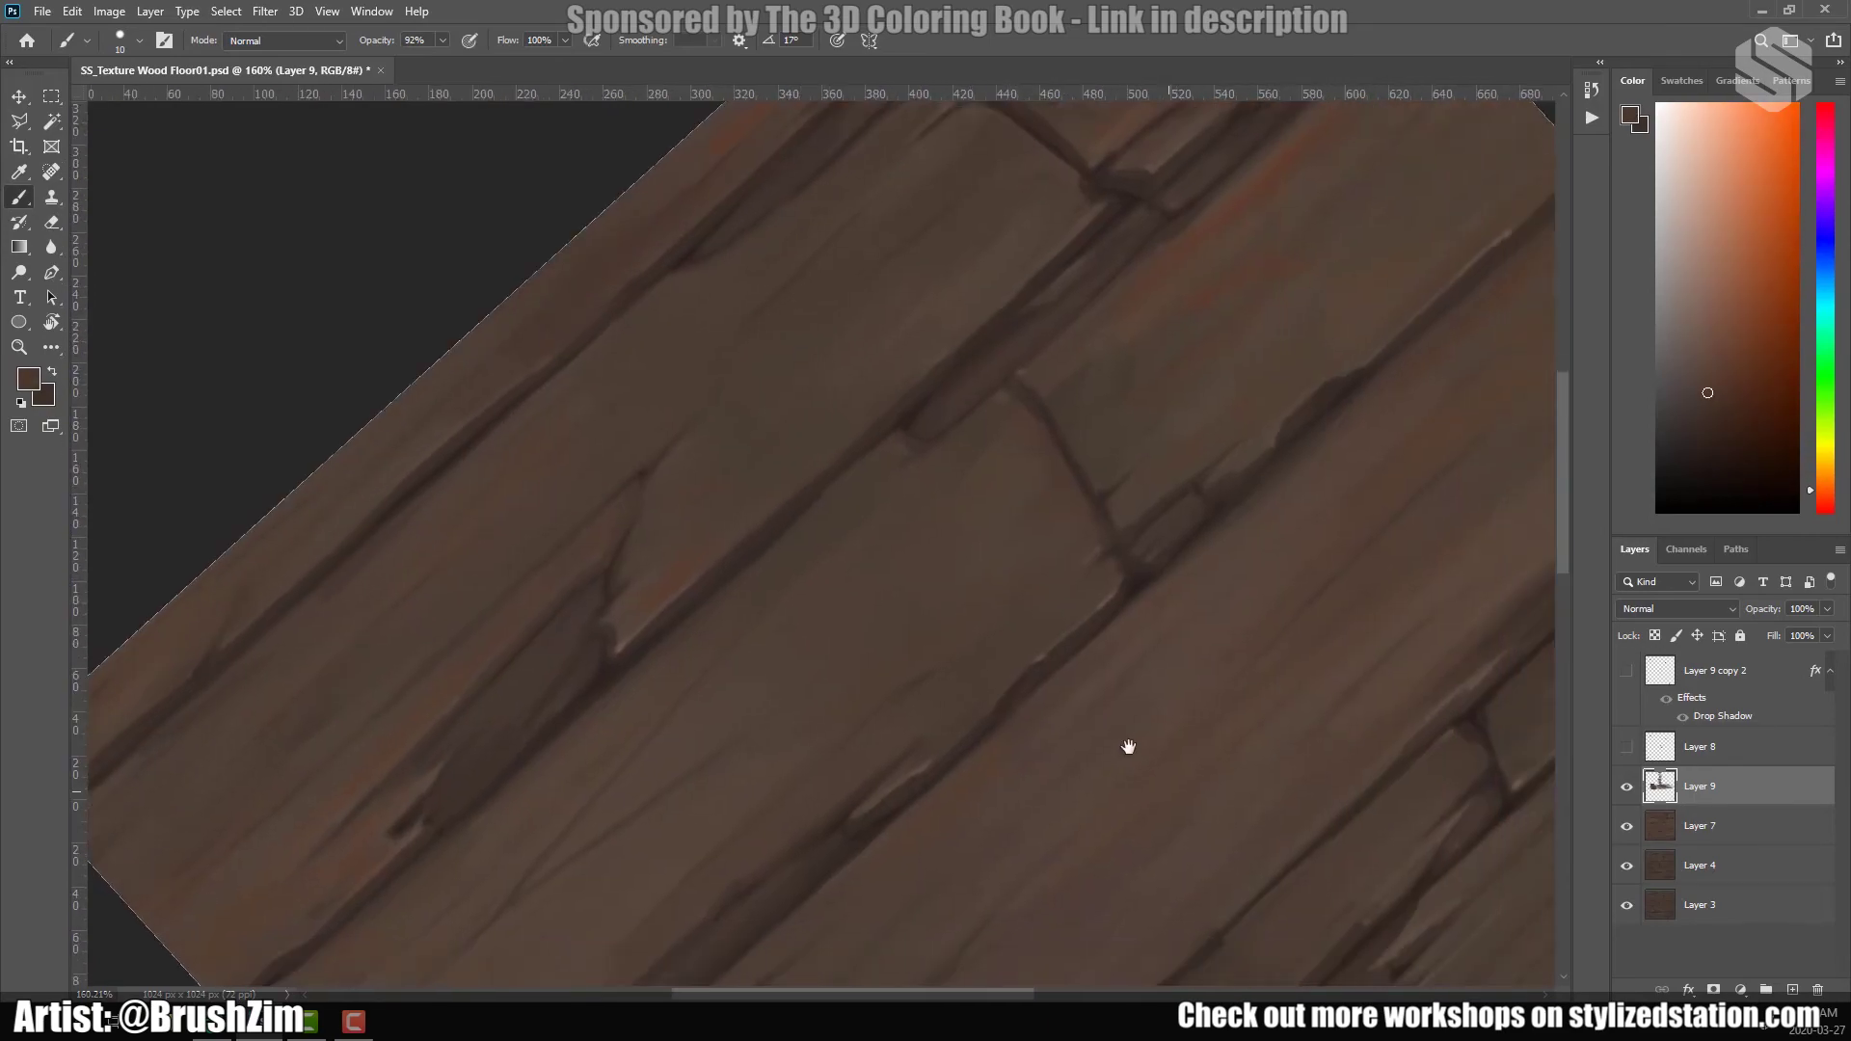
Repaint the central splintered gap and blend the vertical tile seam across the lower planks.
{"action": "scroll", "coordinate": [859, 533], "scroll_direction": "down", "scroll_amount": 3}
{"action": "left_click", "coordinate": [980, 593], "text": "alt"}
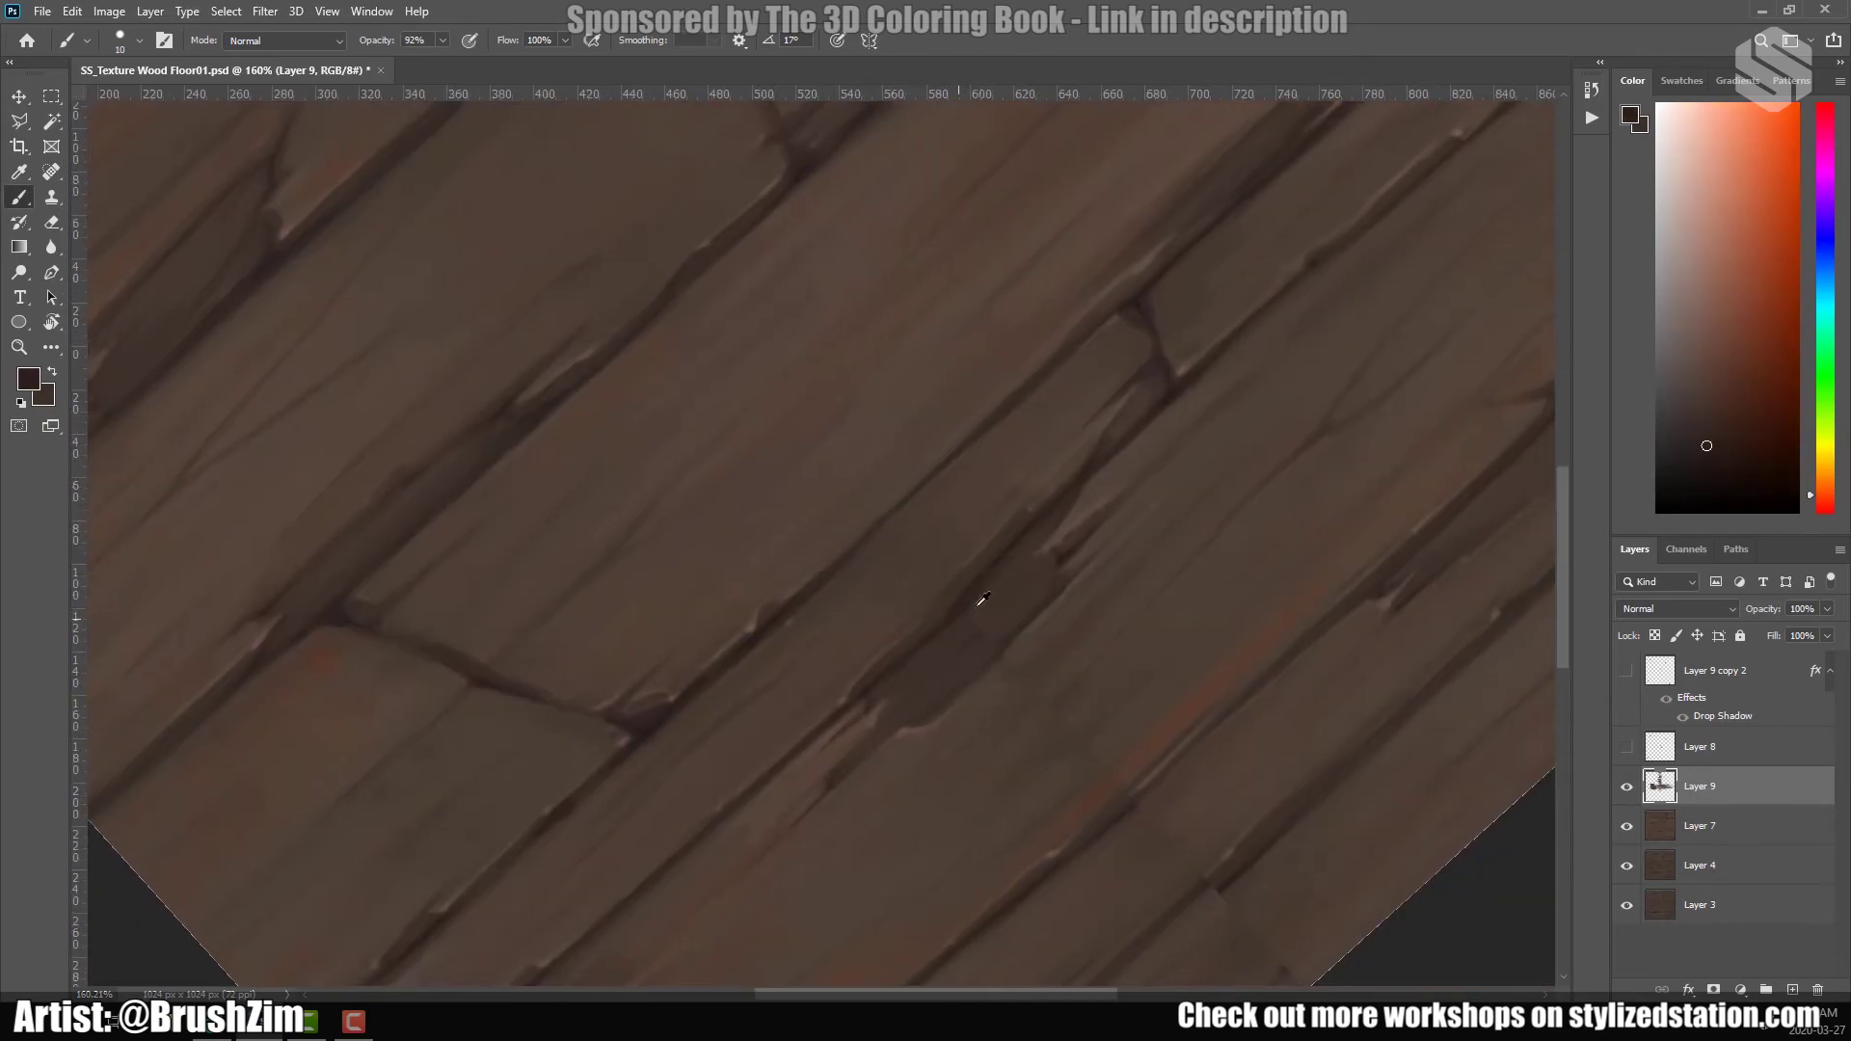
{"action": "scroll", "coordinate": [979, 604], "scroll_direction": "down", "scroll_amount": 2}
{"action": "scroll", "coordinate": [980, 604], "scroll_direction": "right", "scroll_amount": 2}
{"action": "scroll", "coordinate": [961, 622], "scroll_direction": "down", "scroll_amount": 2}
{"action": "scroll", "coordinate": [938, 648], "scroll_direction": "right", "scroll_amount": 1}
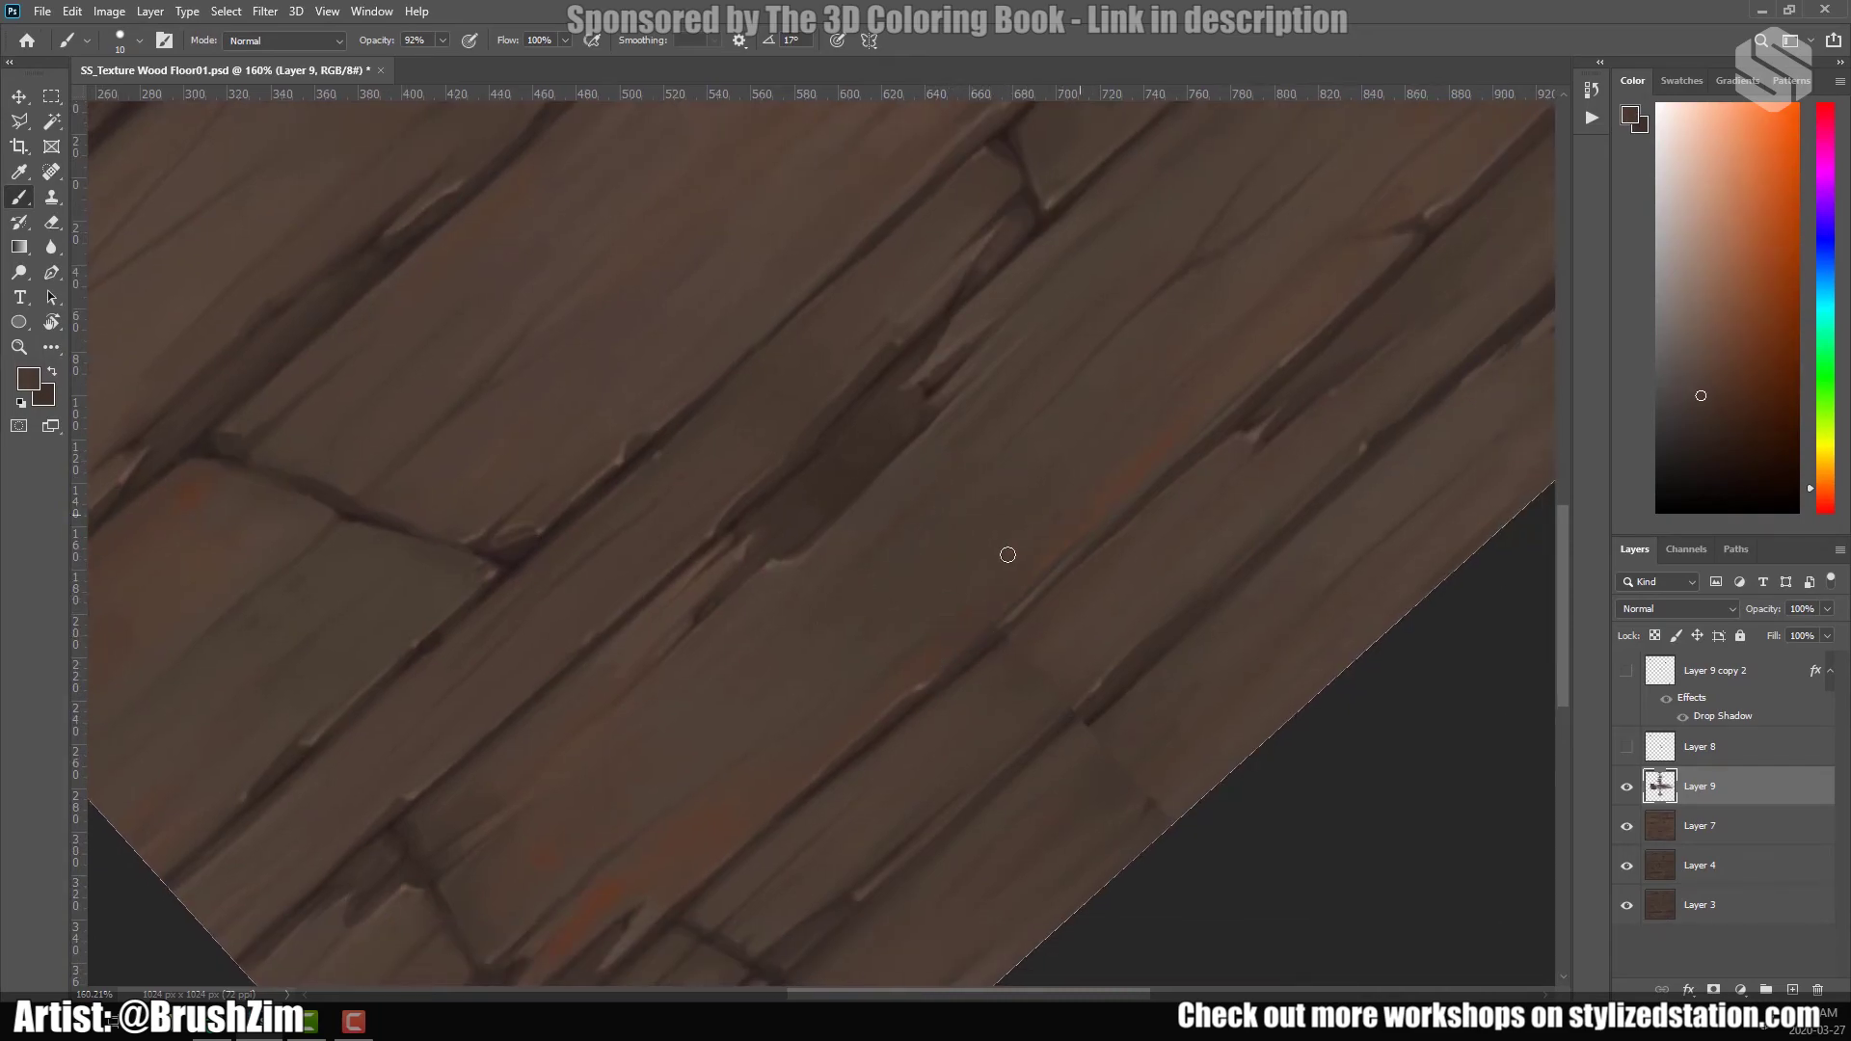
{"action": "scroll", "coordinate": [1061, 719], "scroll_direction": "down", "scroll_amount": 2}
{"action": "scroll", "coordinate": [1061, 718], "scroll_direction": "right", "scroll_amount": 1}
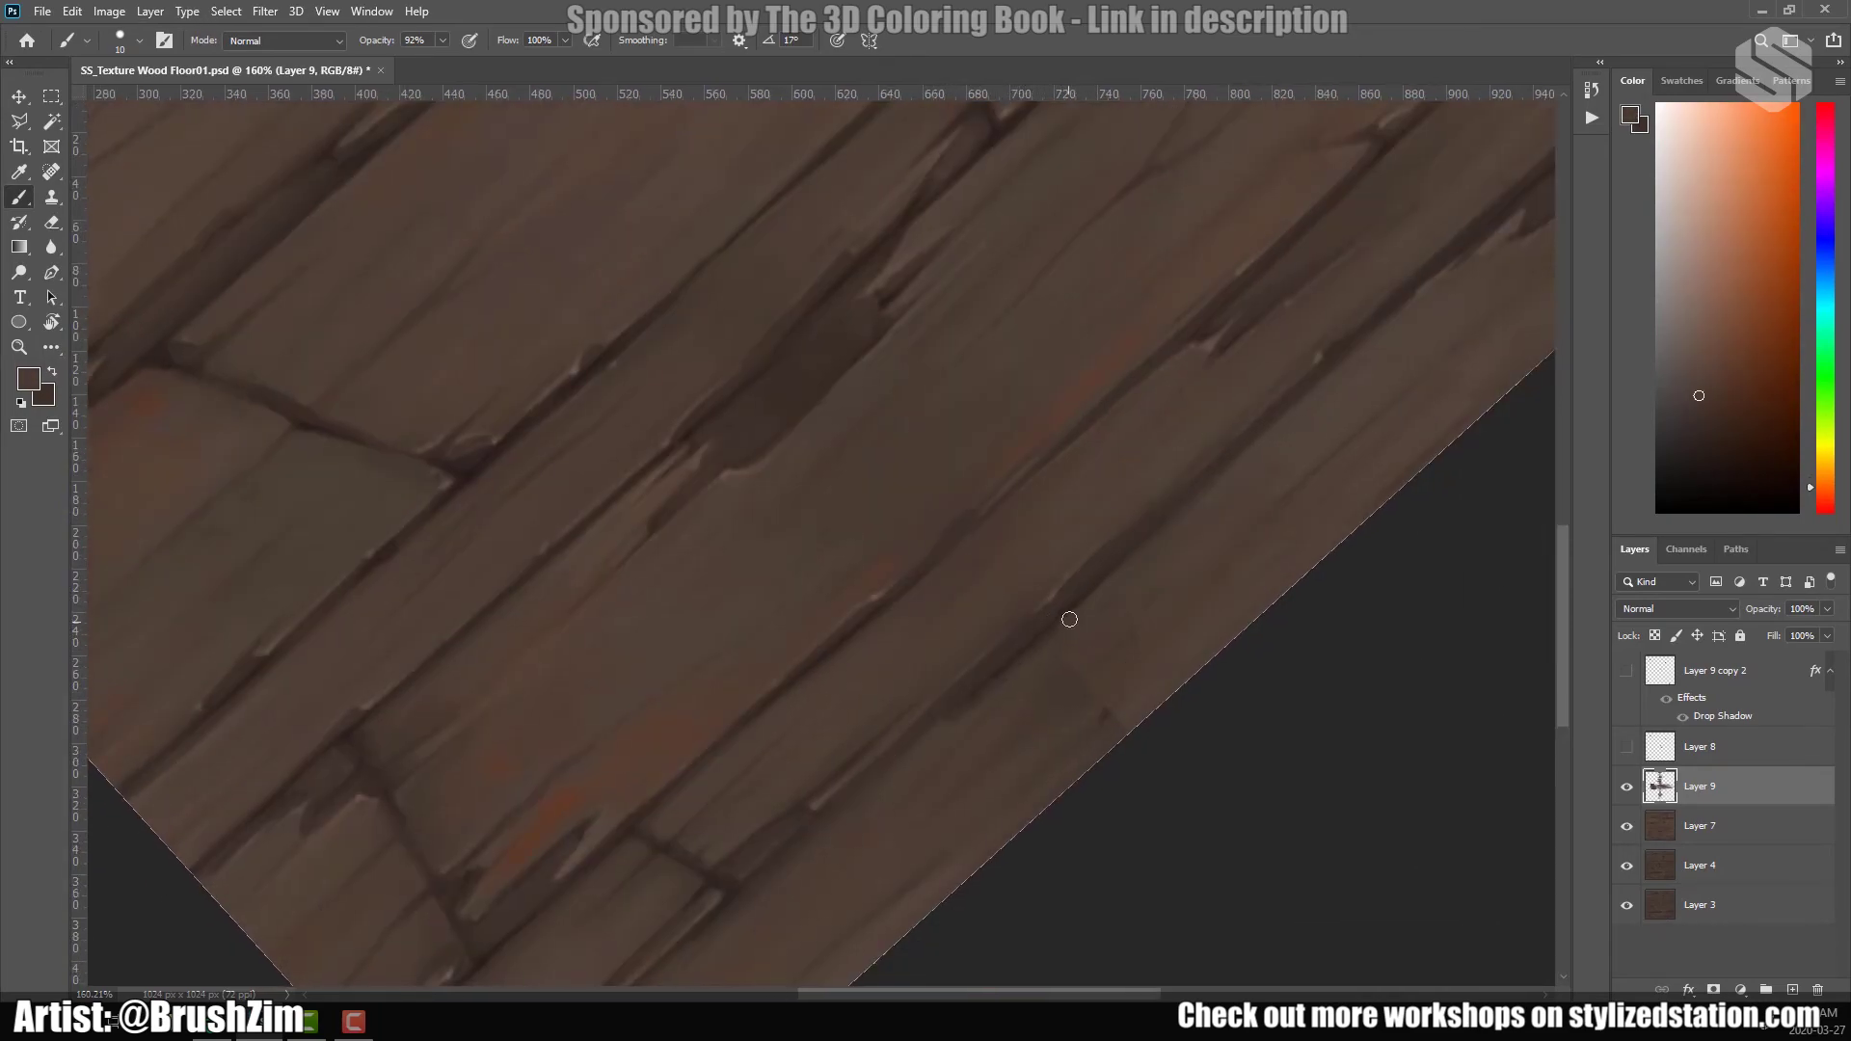
Reset the canvas rotation and merge the seam repairs into Layer 7.
{"action": "key", "text": "ctrl+minus"}
{"action": "key", "text": "ctrl+minus"}
{"action": "key", "text": "r"}
{"action": "left_click_drag", "start_coordinate": [1116, 703], "coordinate": [1062, 802]}
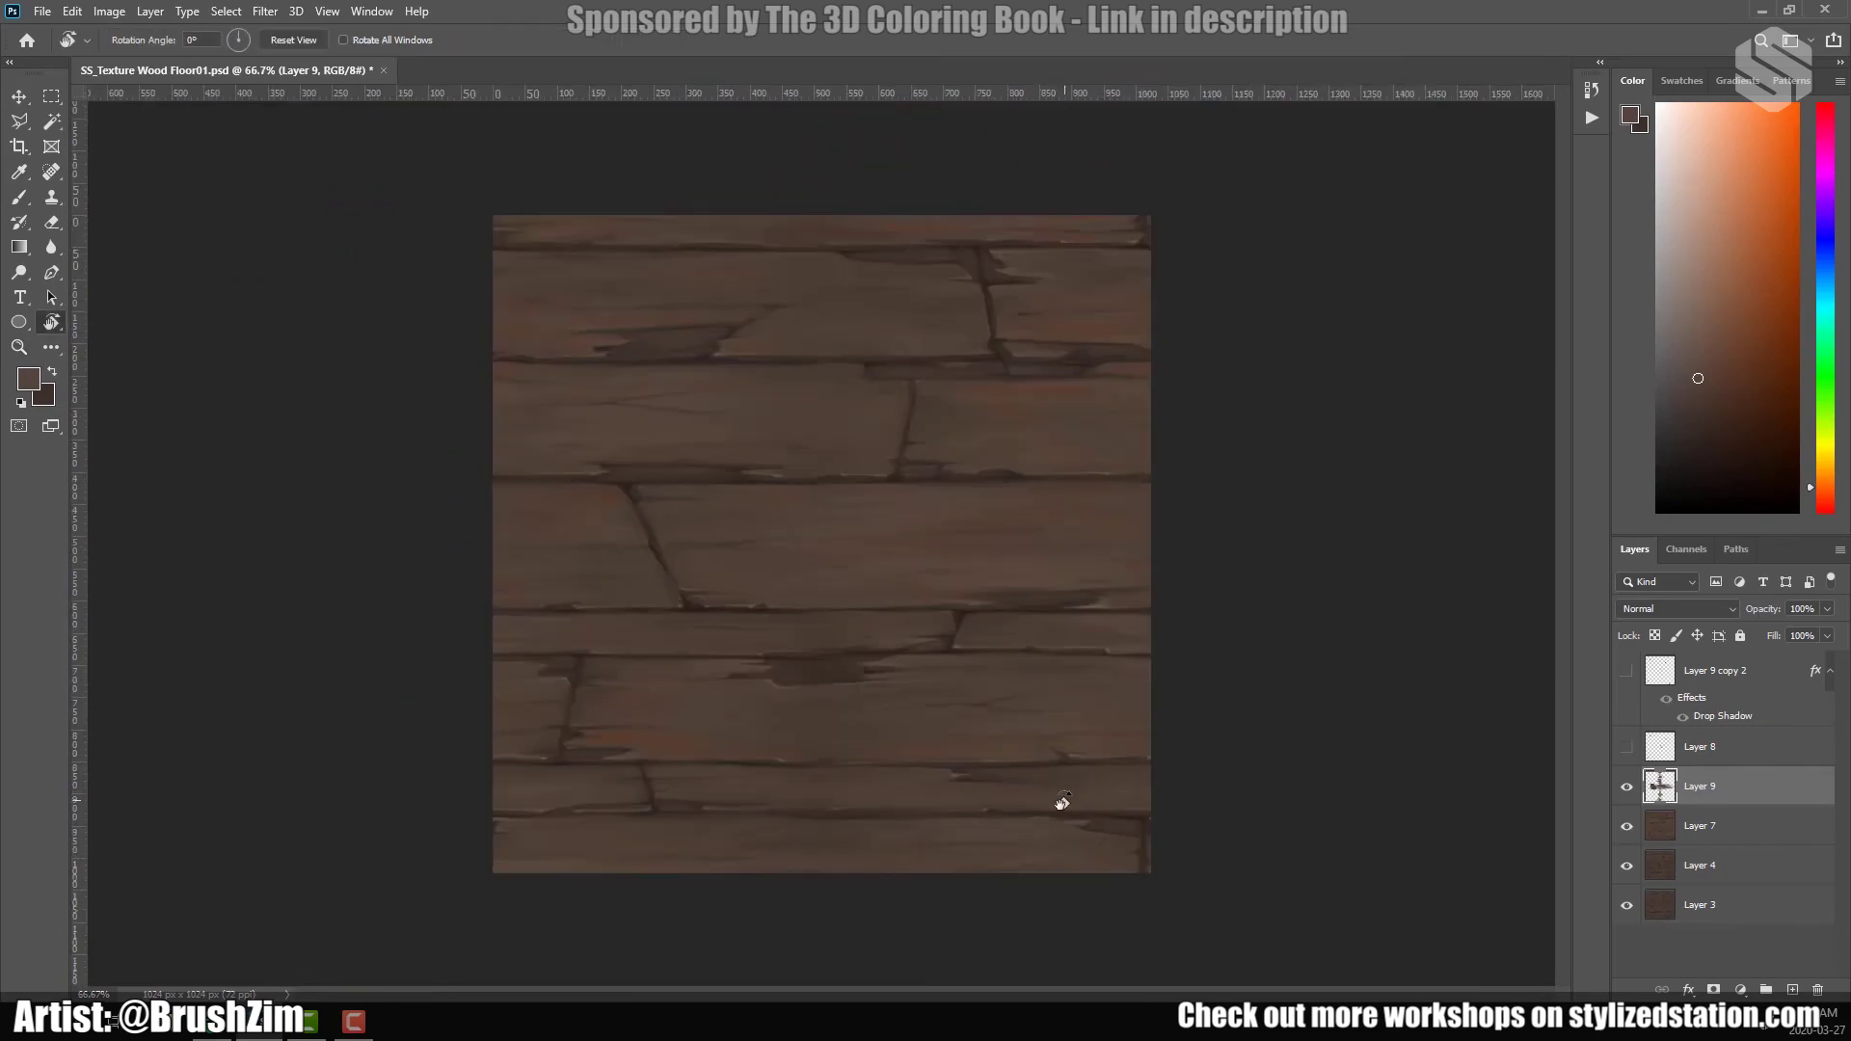
{"action": "key", "text": "v"}
{"action": "left_click", "coordinate": [265, 11]}
{"action": "left_click", "coordinate": [192, 465]}
{"action": "key", "text": "Return"}
{"action": "key", "text": "shift+alt+bracketleft"}
{"action": "key", "text": "ctrl+e"}
Reapply the last Offset filter to the merged wood layer and show the nail and crack layers again.
{"action": "left_click", "coordinate": [265, 11]}
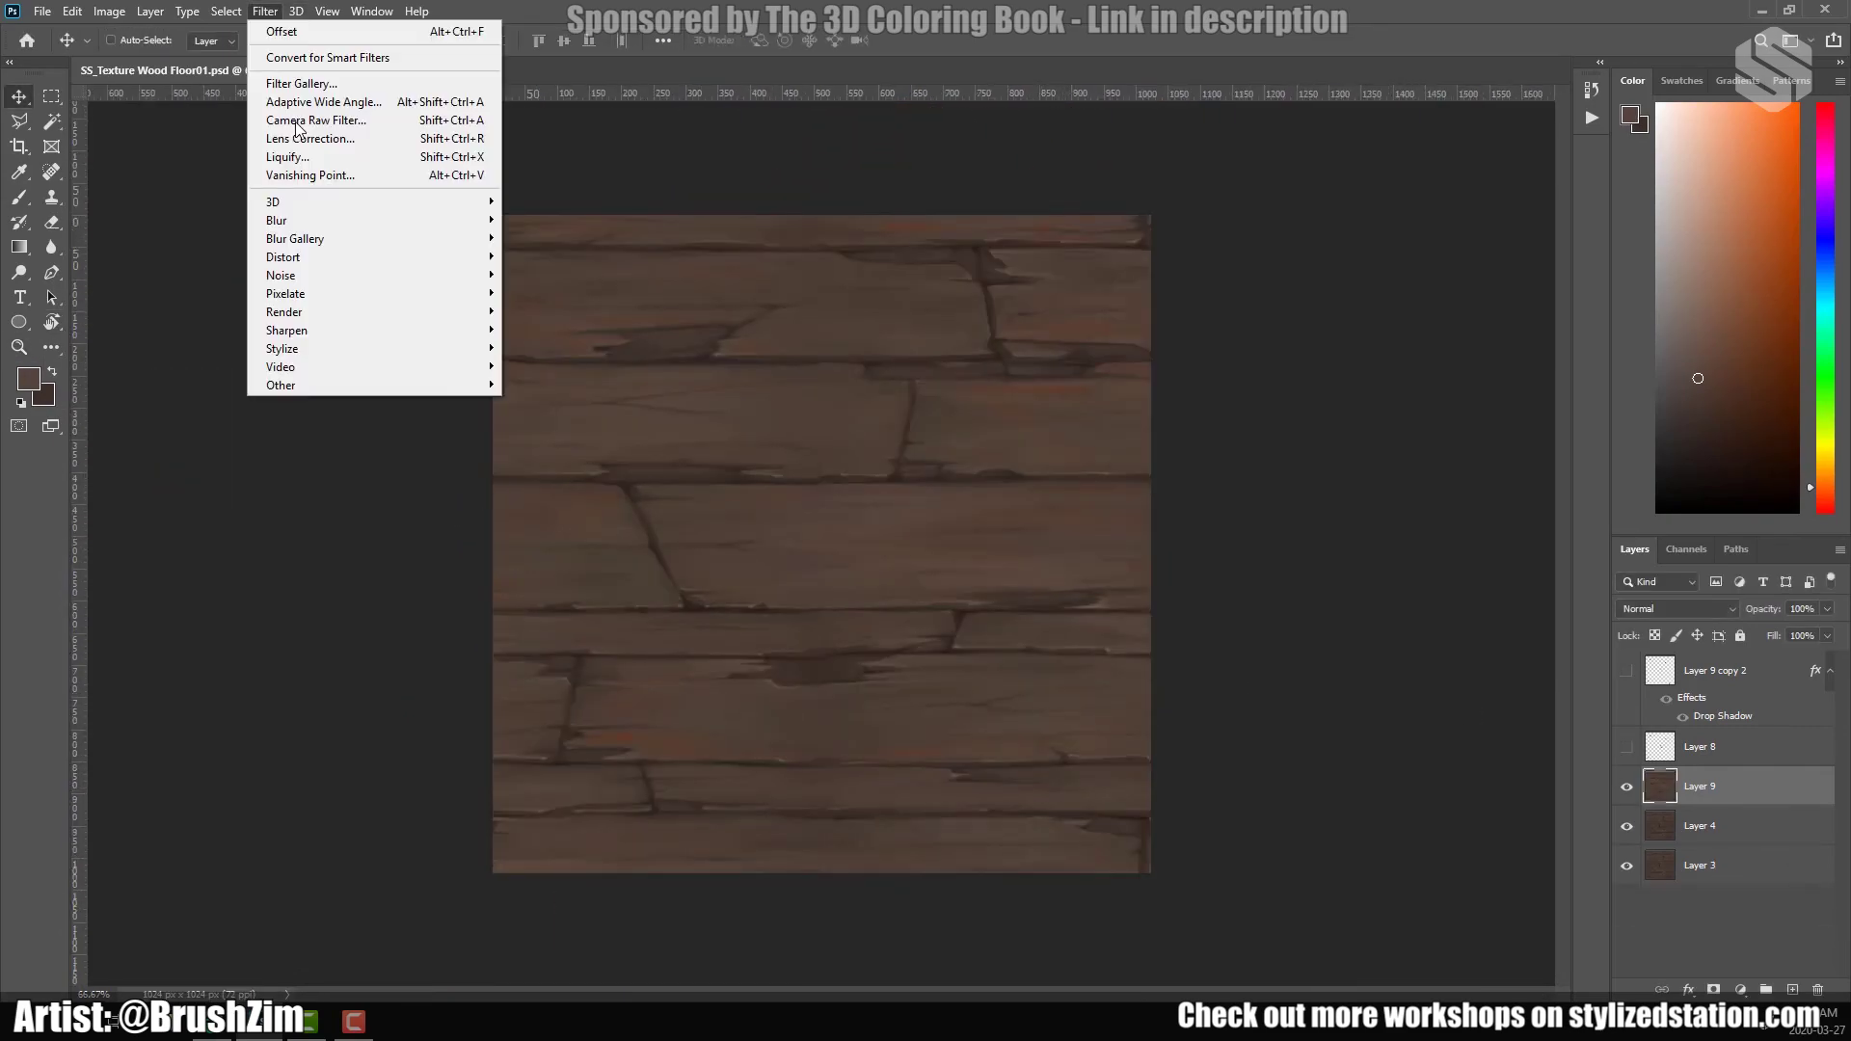
{"action": "left_click", "coordinate": [289, 34]}
{"action": "left_click_drag", "start_coordinate": [1626, 670], "coordinate": [1627, 746]}
Select the dark seams and gaps by Color Range with fuzziness 42 and copy them to a new layer.
{"action": "left_click", "coordinate": [226, 11]}
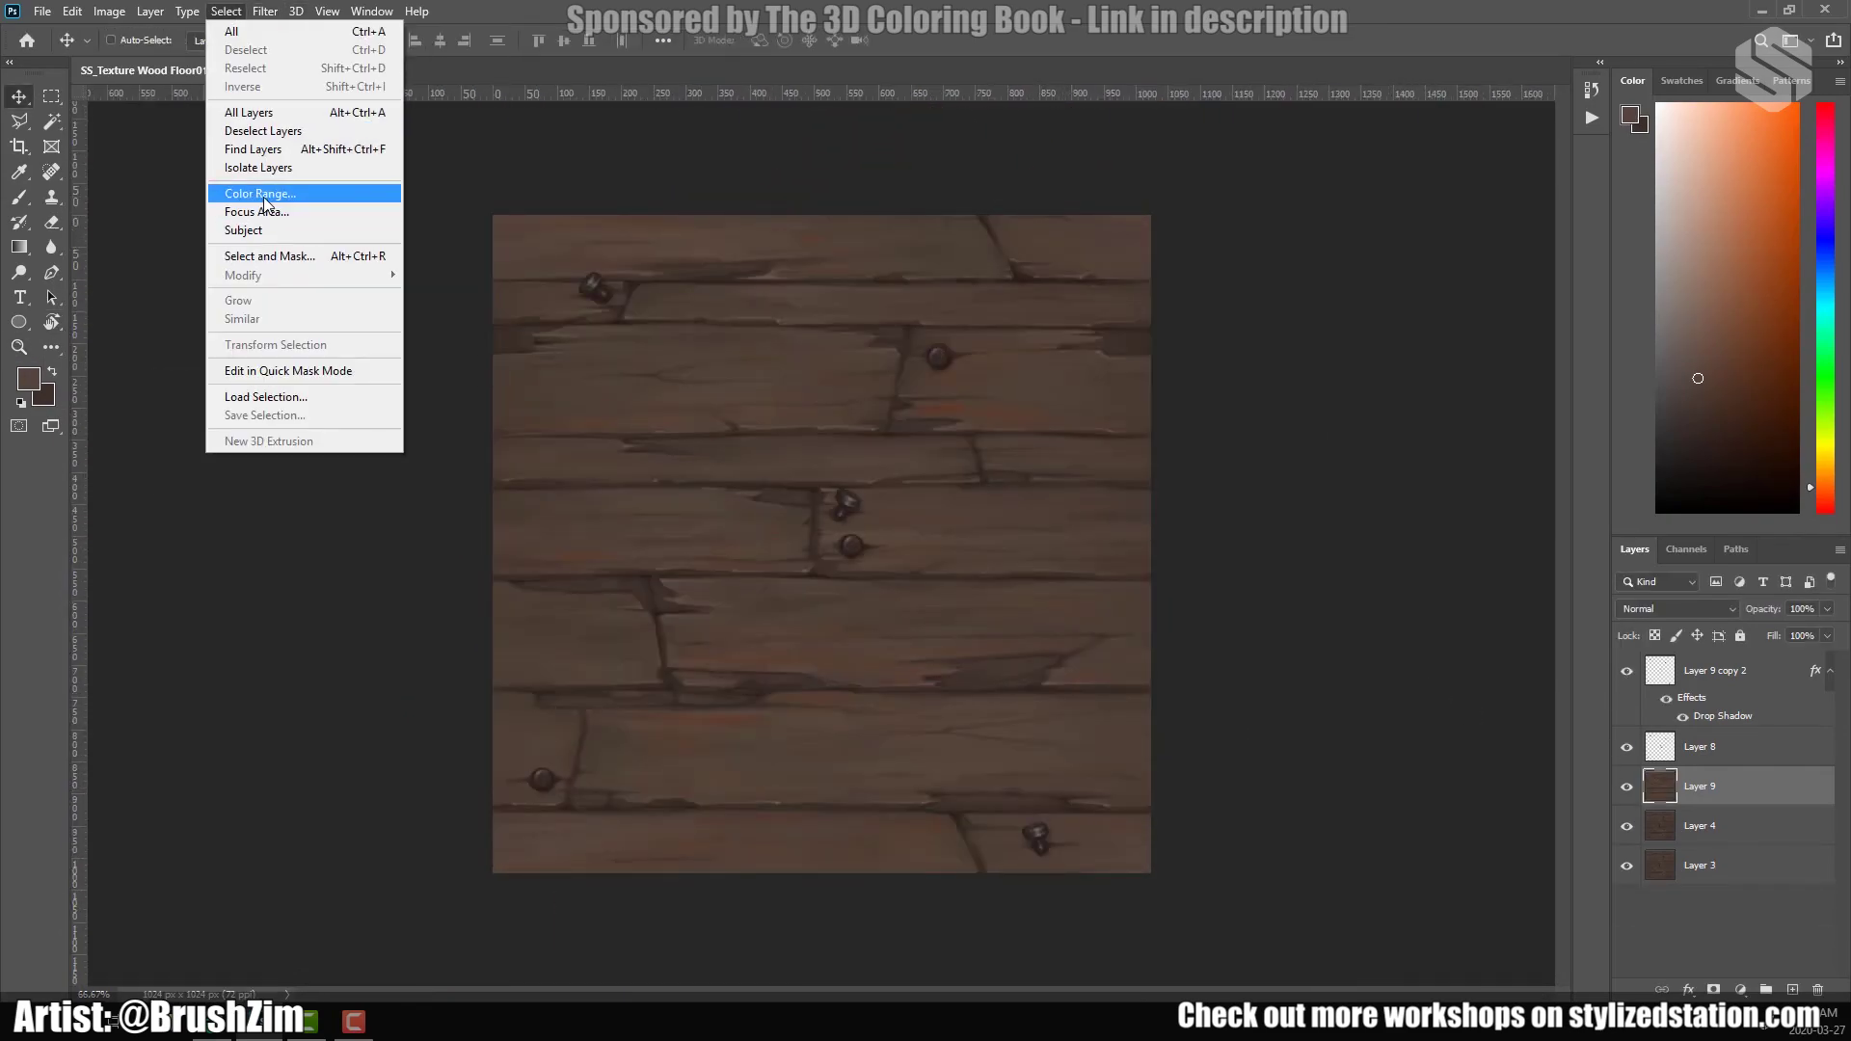
{"action": "left_click", "coordinate": [260, 194]}
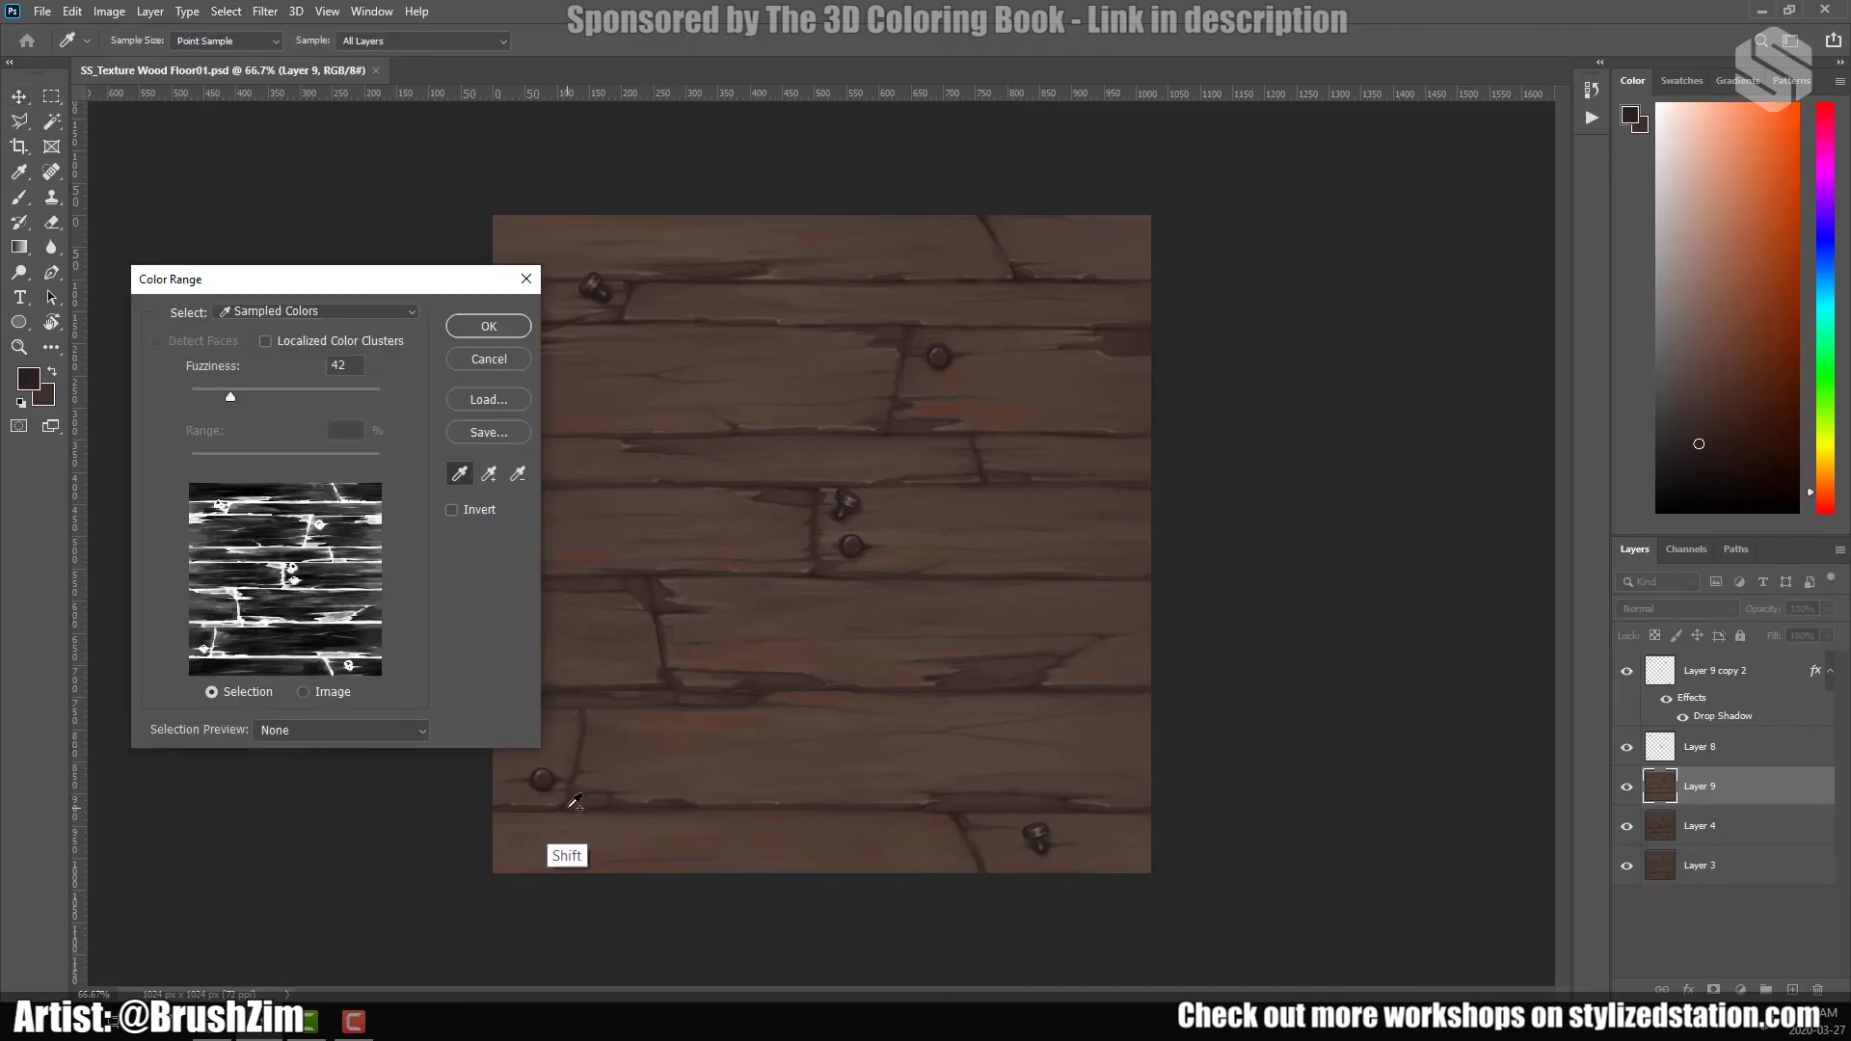
{"action": "key", "text": "Return"}
{"action": "key", "text": "shift+F6"}
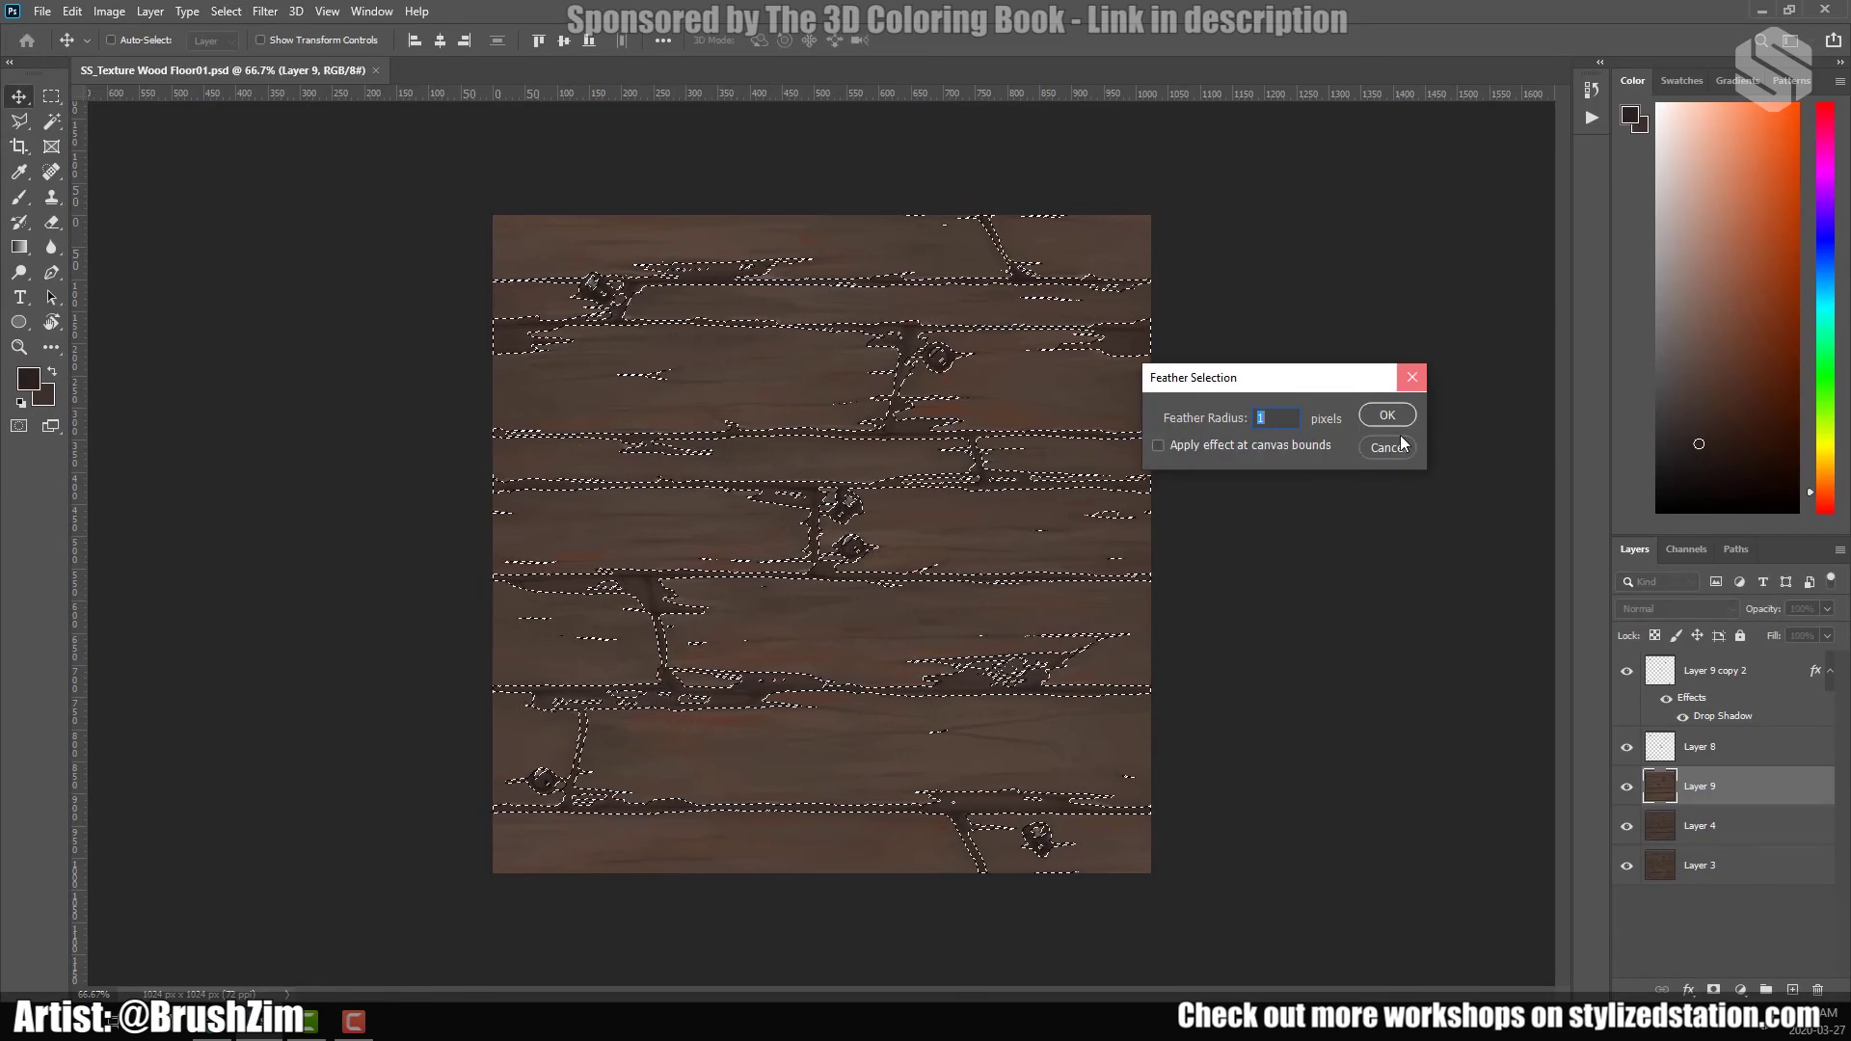
{"action": "left_click", "coordinate": [1388, 448]}
{"action": "key", "text": "ctrl+j"}
Shift the copied seams and gaps toward blue with Color Balance.
{"action": "key", "text": "ctrl+b"}
{"action": "left_click_drag", "start_coordinate": [1350, 352], "coordinate": [1364, 399]}
{"action": "left_click", "coordinate": [1358, 400]}
{"action": "left_click", "coordinate": [1556, 309]}
Merge Layer 8 with the nail layer above it and apply Color Balance midtones of -4, 0, +15 to the merged nails.
{"action": "left_click", "coordinate": [1773, 675], "text": "ctrl"}
{"action": "key", "text": "ctrl+e"}
{"action": "key", "text": "ctrl+b"}
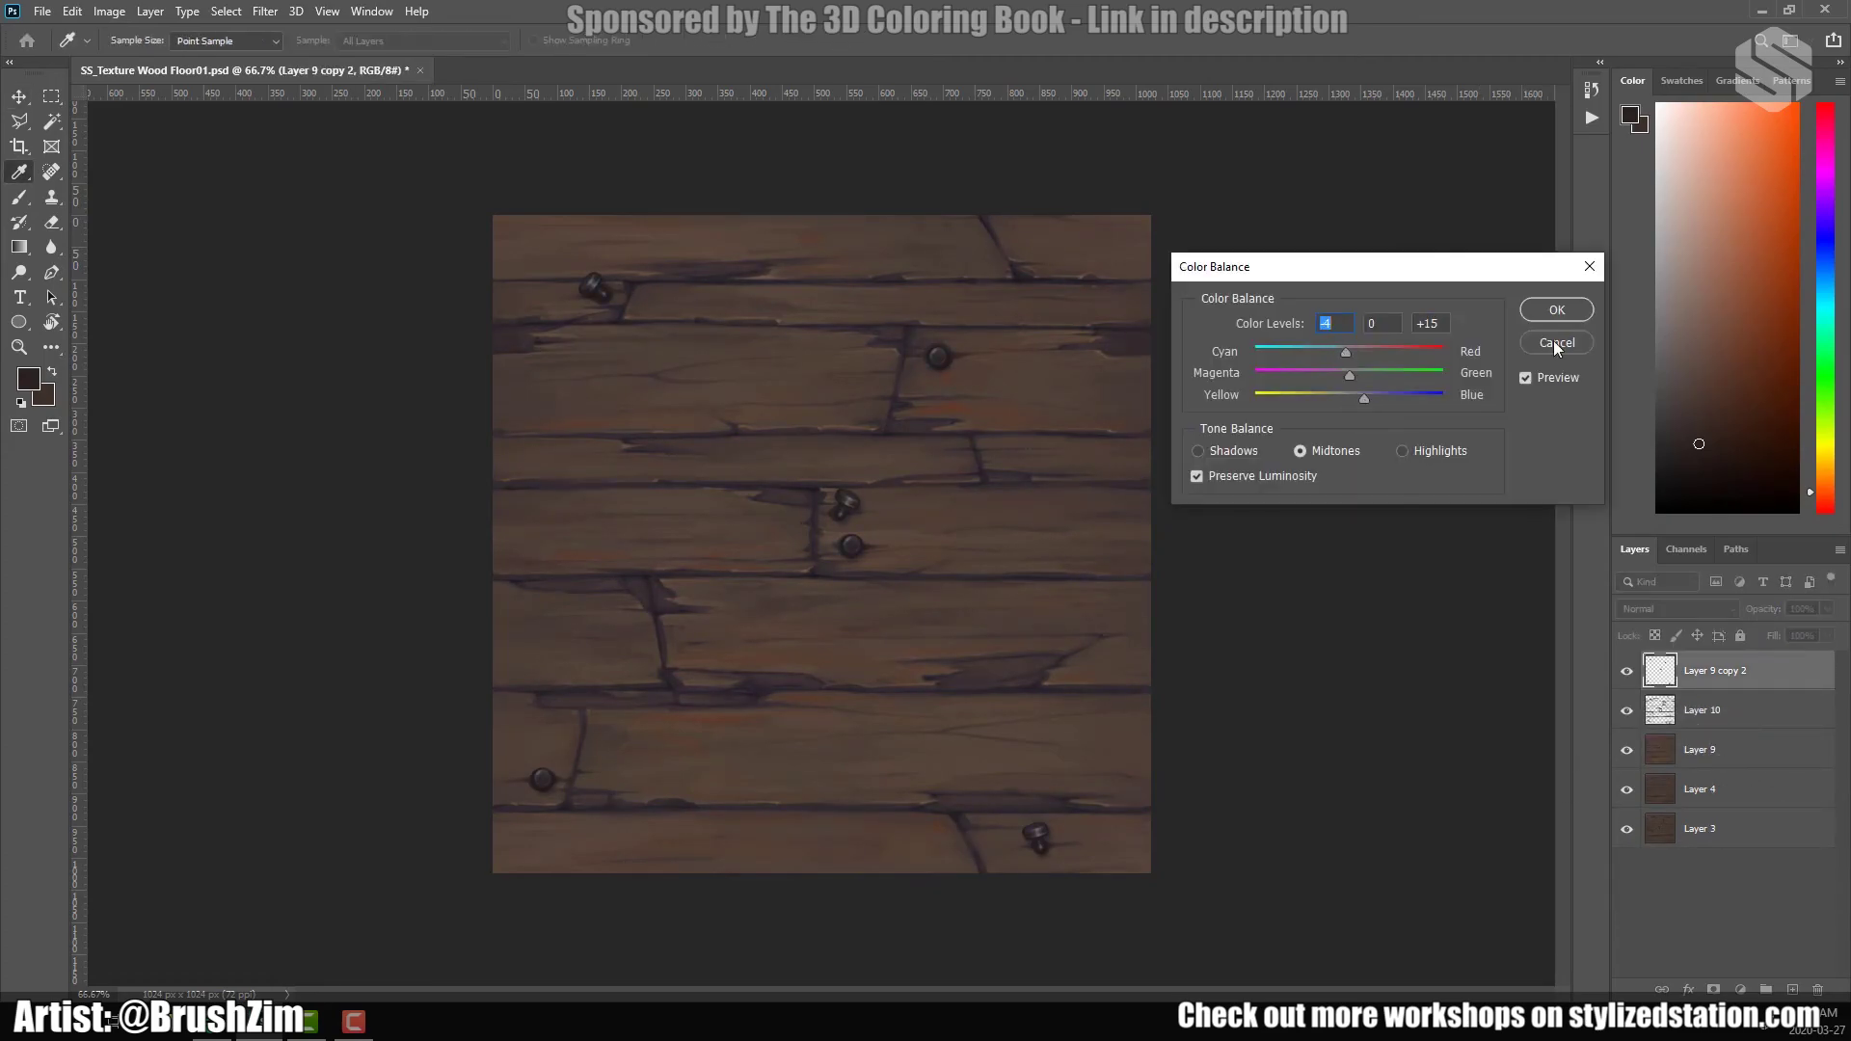
{"action": "key", "text": "Return"}
Check the whole wood floor texture and save the document.
{"action": "key", "text": "ctrl+l"}
{"action": "key", "text": "Escape"}
{"action": "key", "text": "z"}
{"action": "left_click", "coordinate": [1012, 675], "text": "alt"}
{"action": "left_click", "coordinate": [1009, 668]}
{"action": "key", "text": "ctrl+s"}
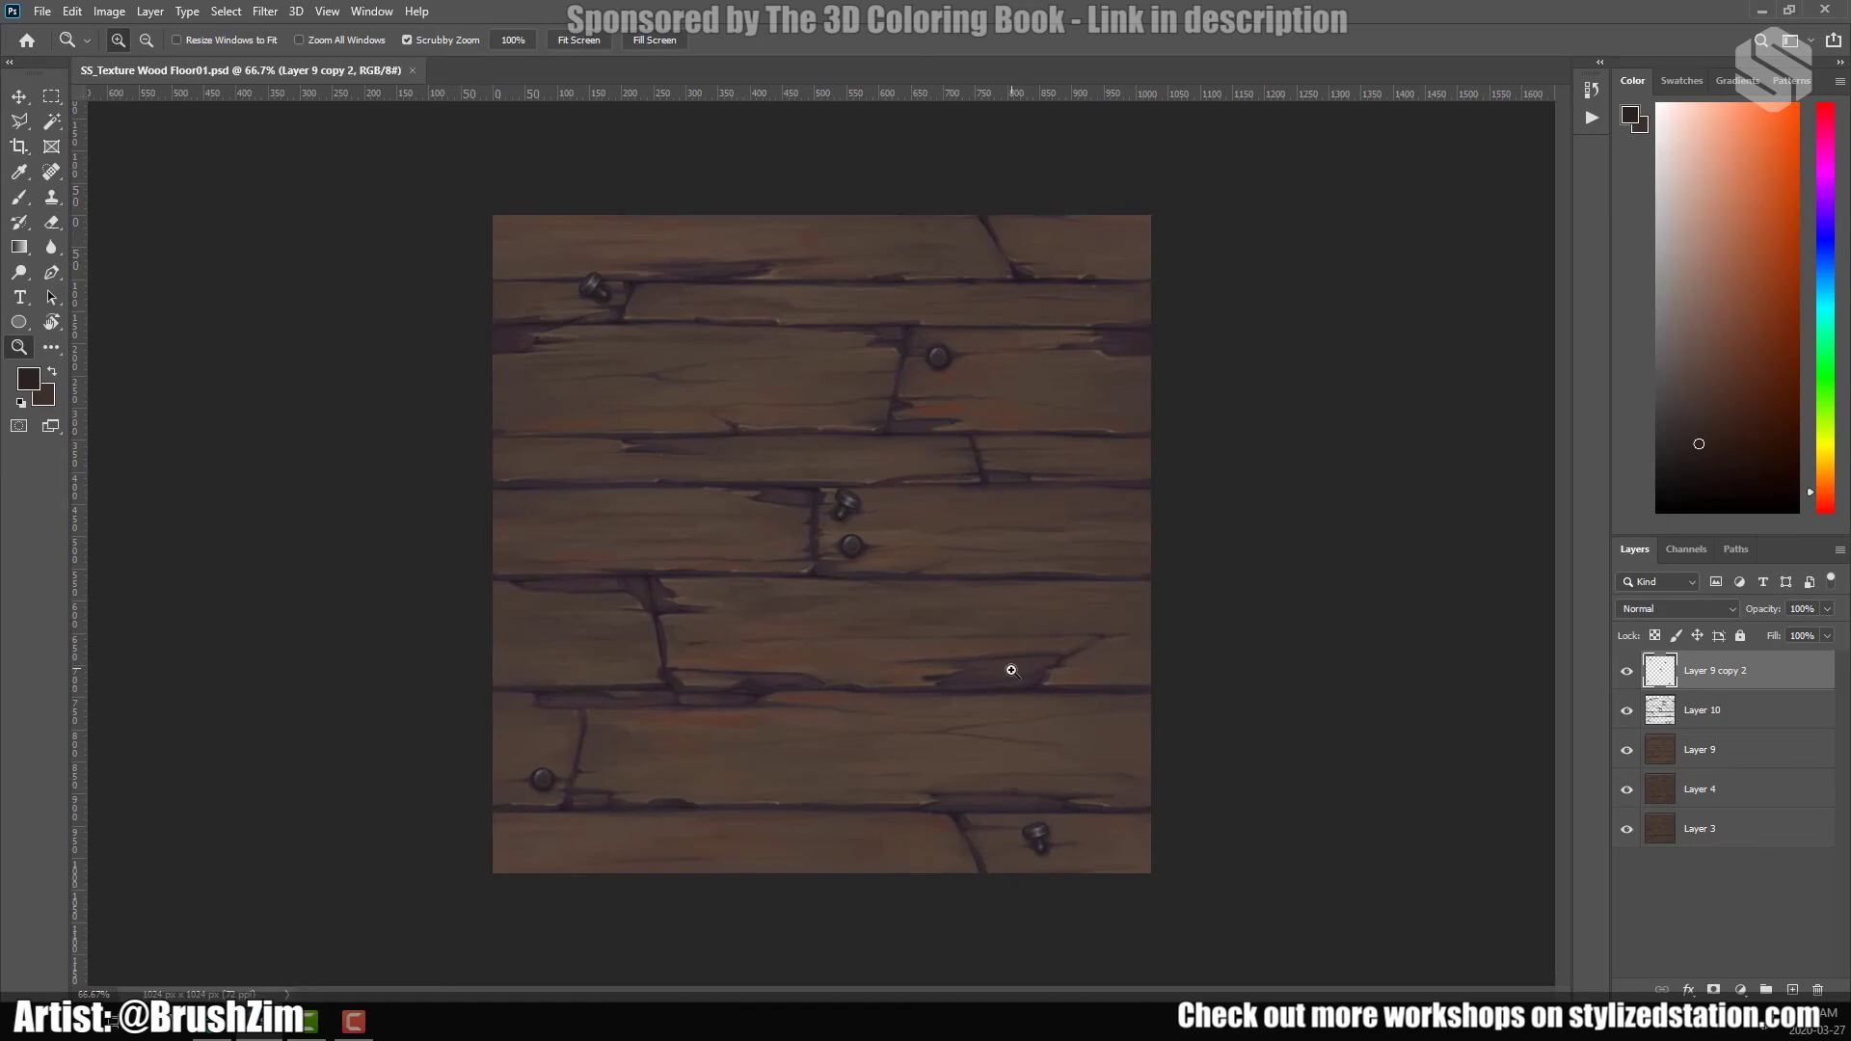